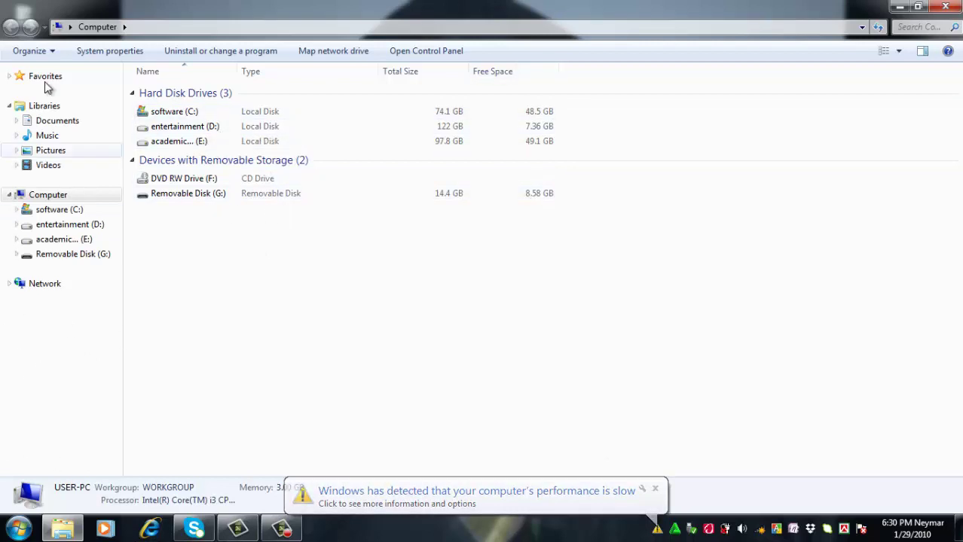
Step: Close the Computer window and refresh the desktop several times
click(946, 6)
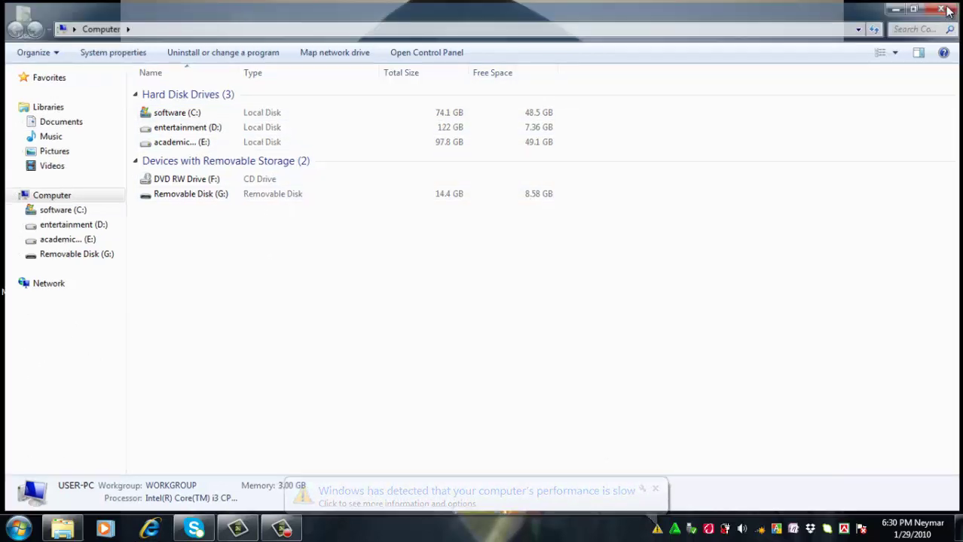
right_click(467, 227)
right_click(506, 261)
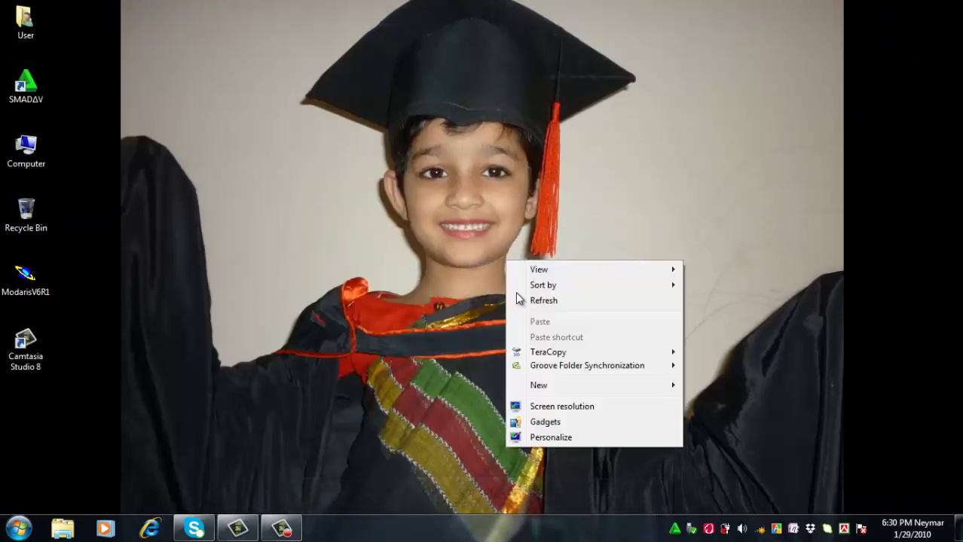
click(545, 302)
right_click(554, 291)
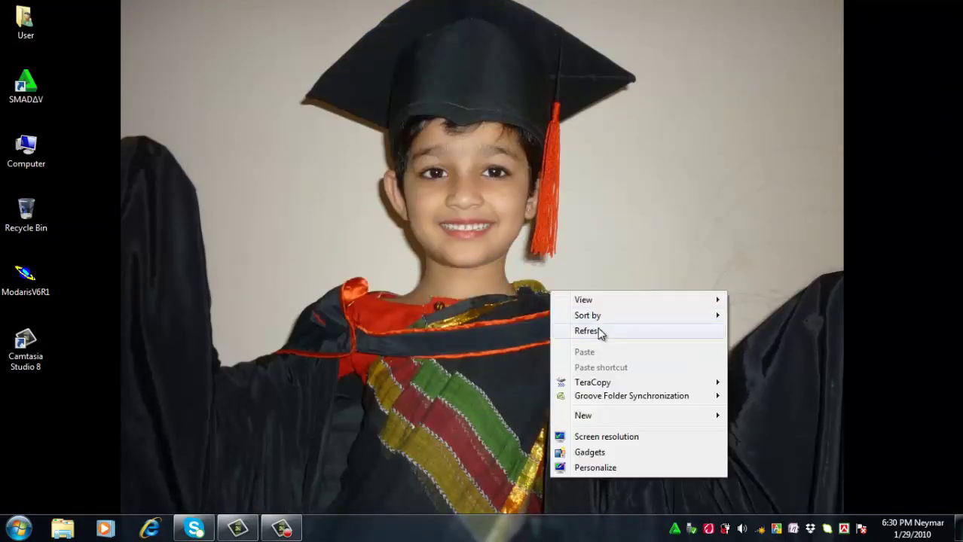
right_click(599, 328)
click(660, 189)
right_click(654, 185)
click(698, 227)
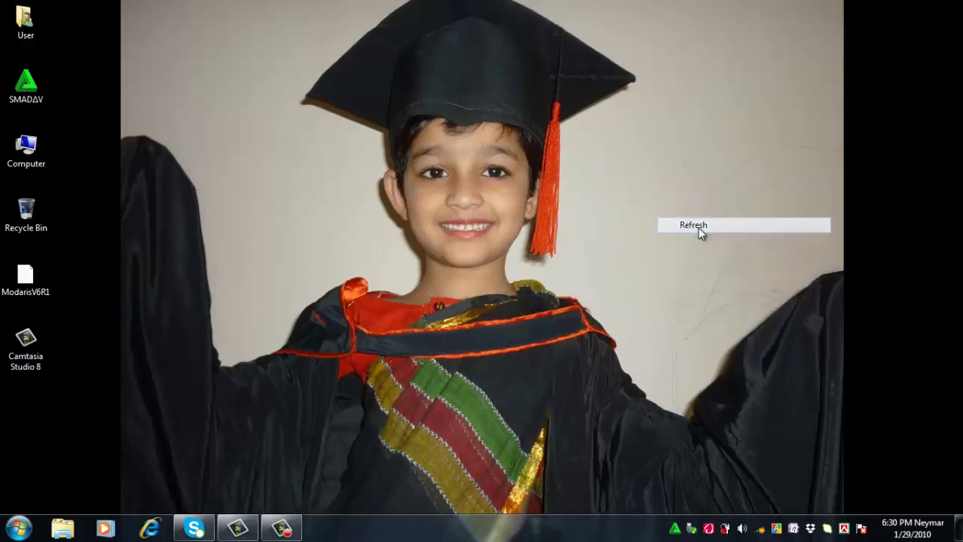
Step: Browse from Computer to the JWS folder on the entertainment (D:) drive
double_click(26, 21)
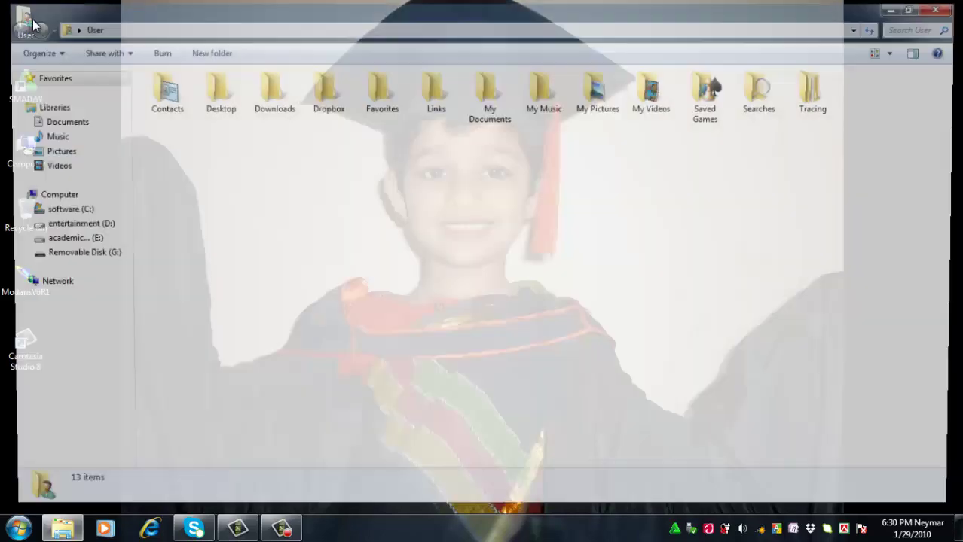
click(946, 6)
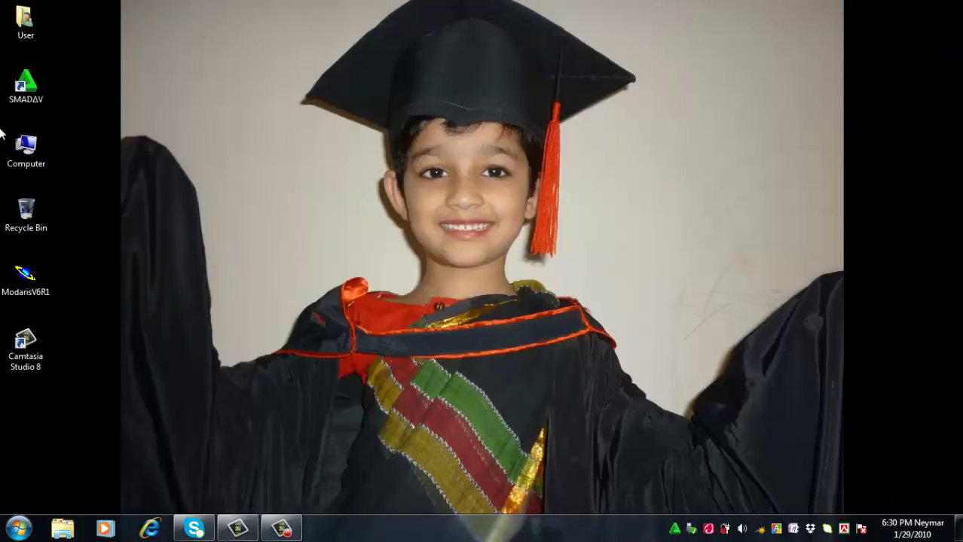
double_click(29, 159)
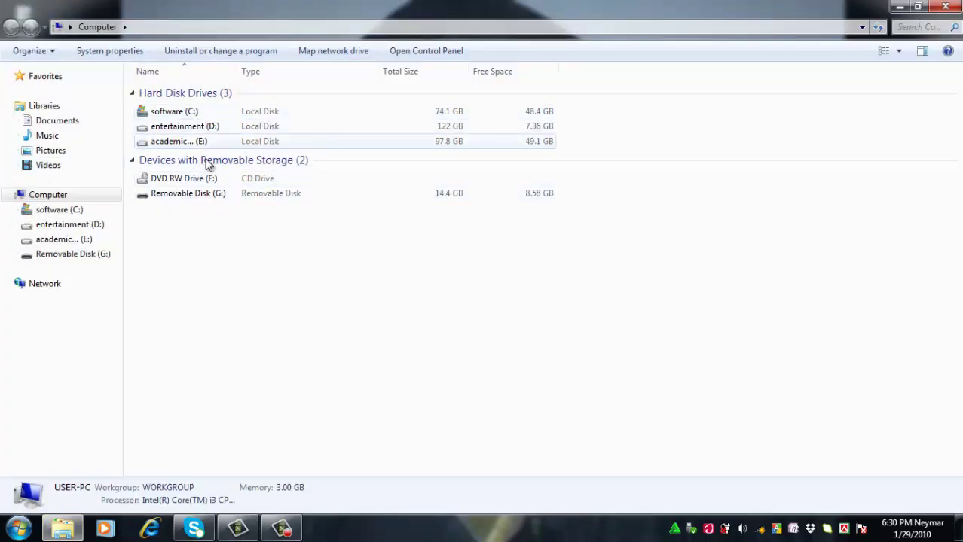
click(303, 160)
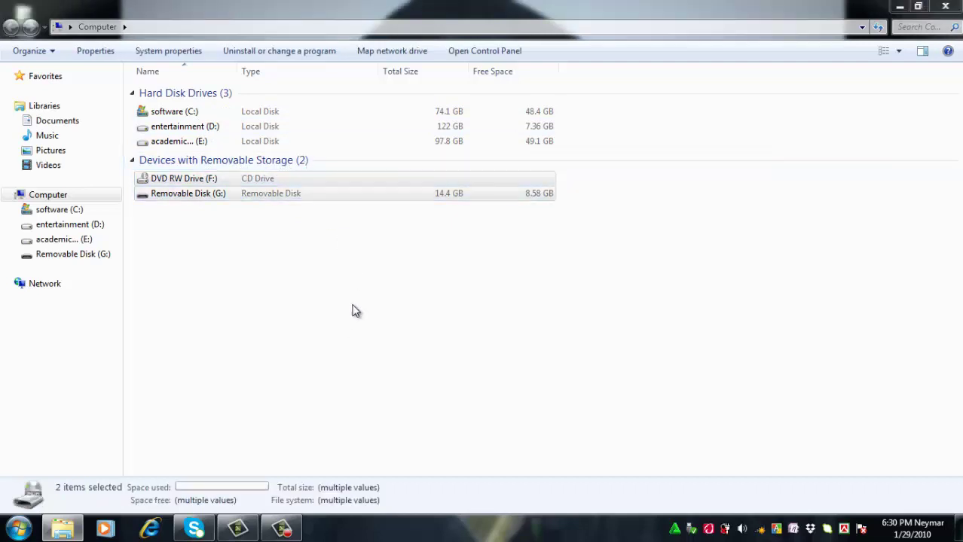
double_click(232, 146)
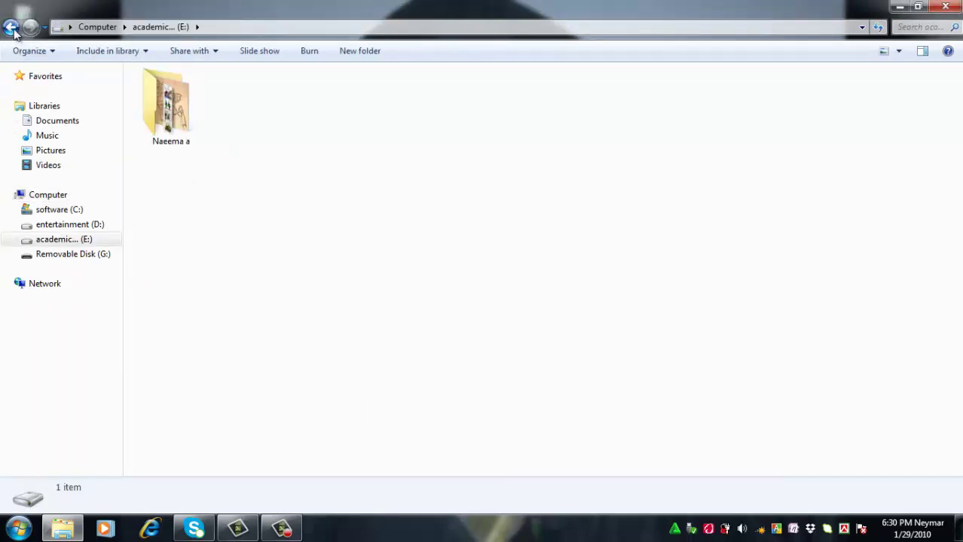
click(10, 28)
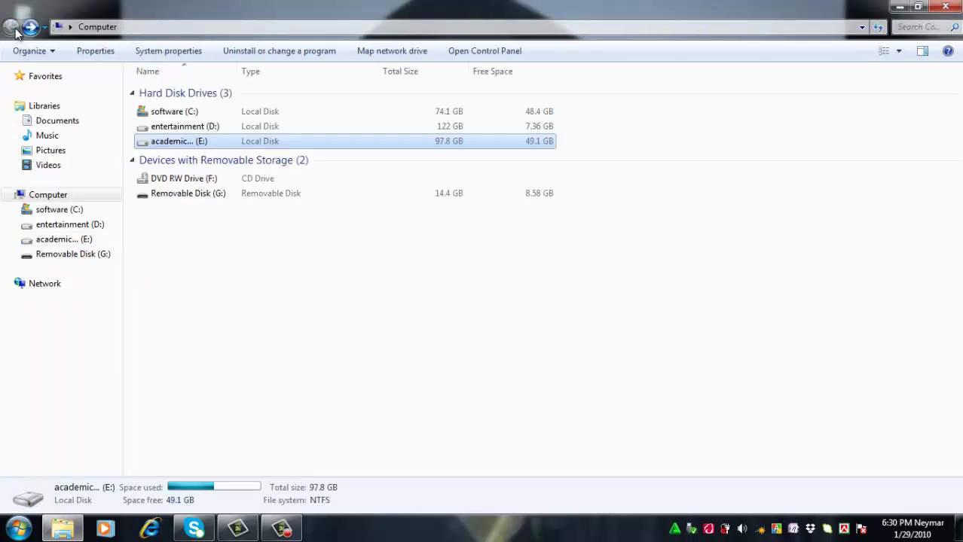
double_click(219, 128)
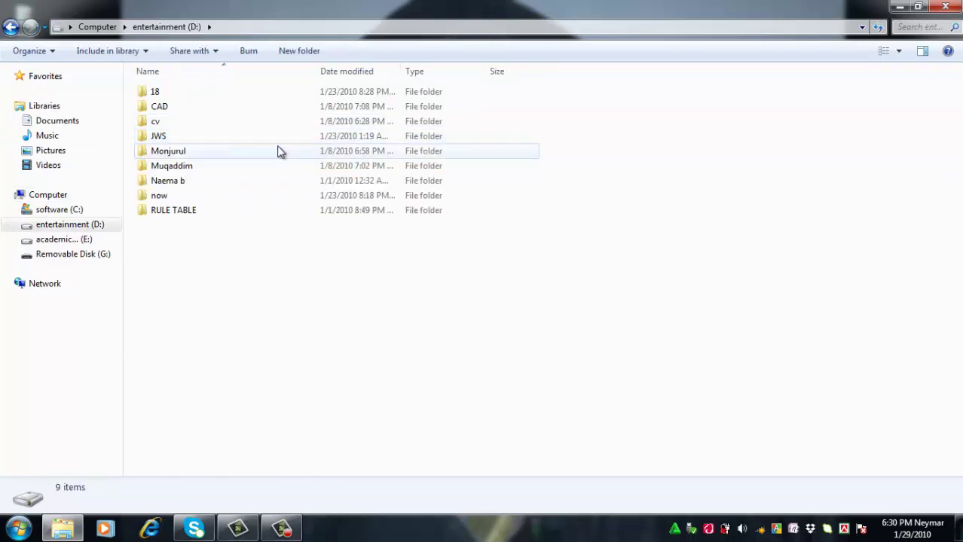
double_click(169, 137)
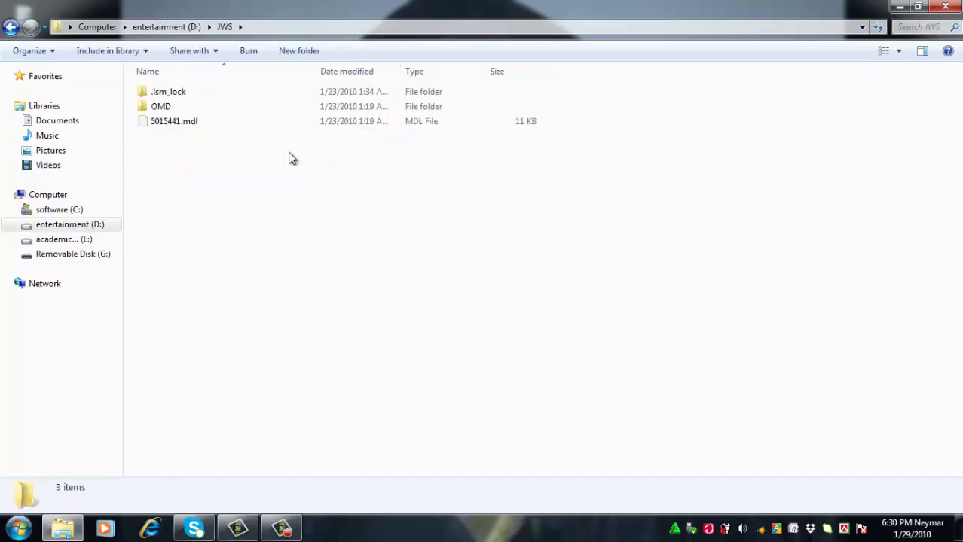
Step: Check the previous versions of the 5015441.mdl file in its properties, then dismiss the dialog and deselect the file
click(178, 130)
click(308, 217)
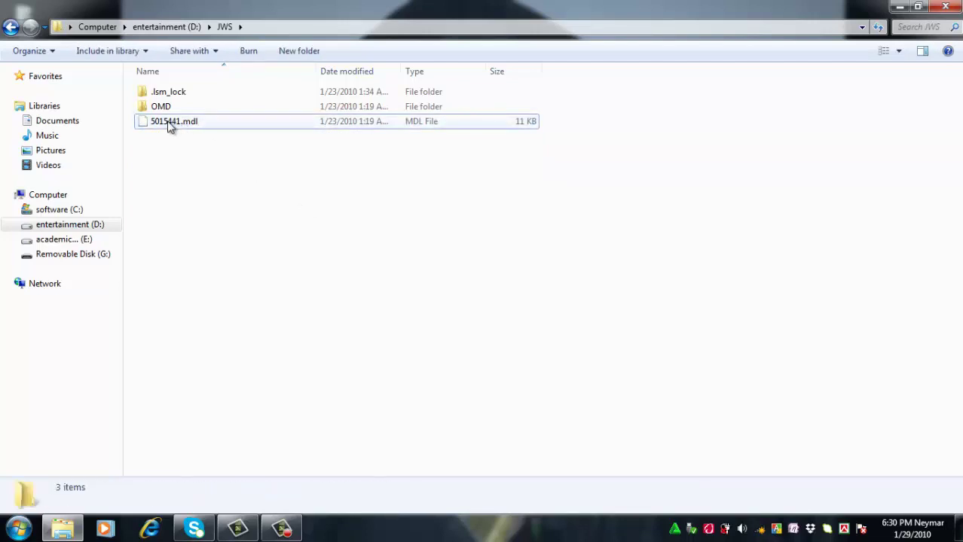
click(175, 124)
right_click(174, 122)
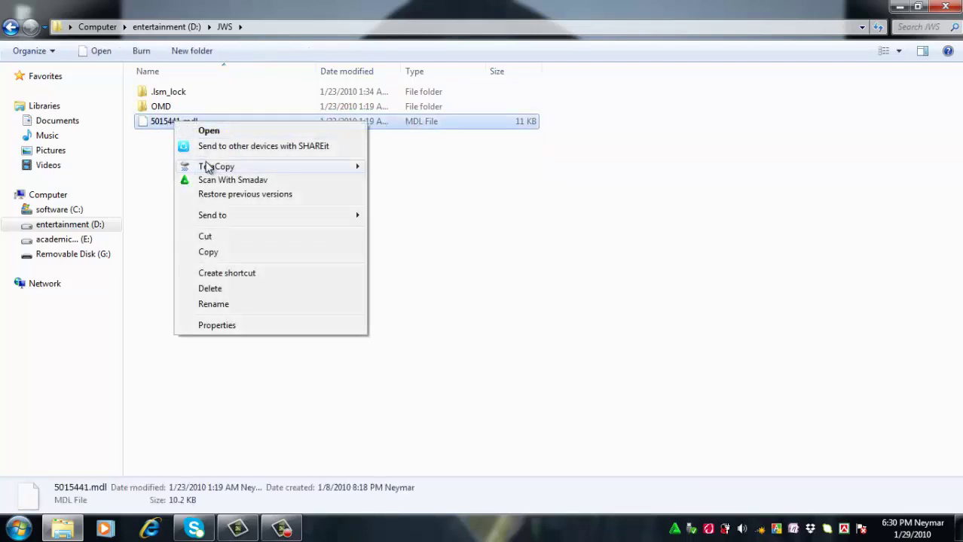
click(254, 196)
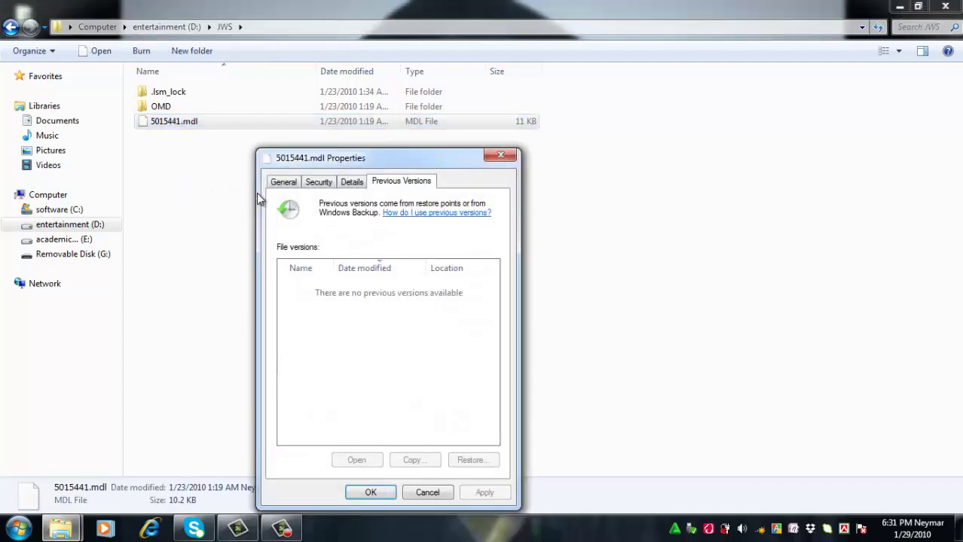
click(427, 492)
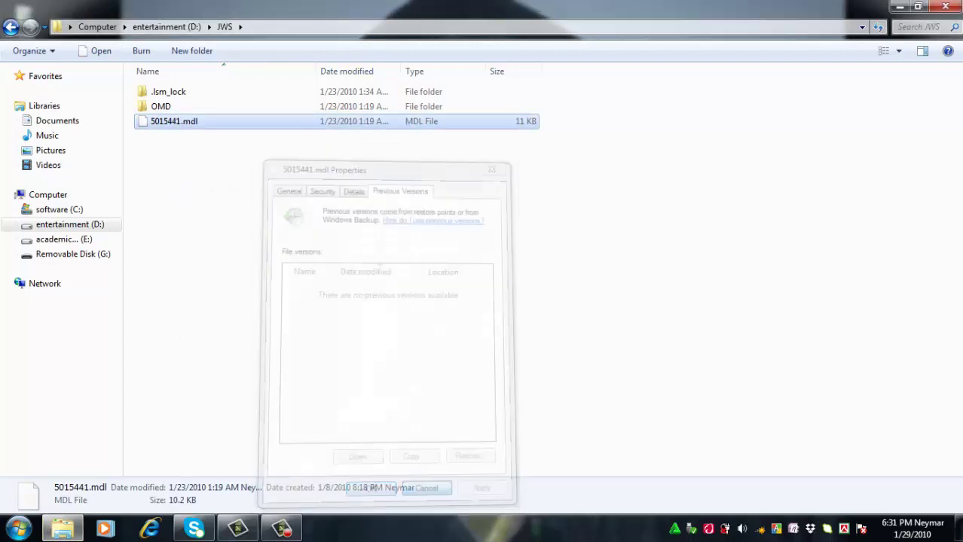
click(182, 159)
click(158, 125)
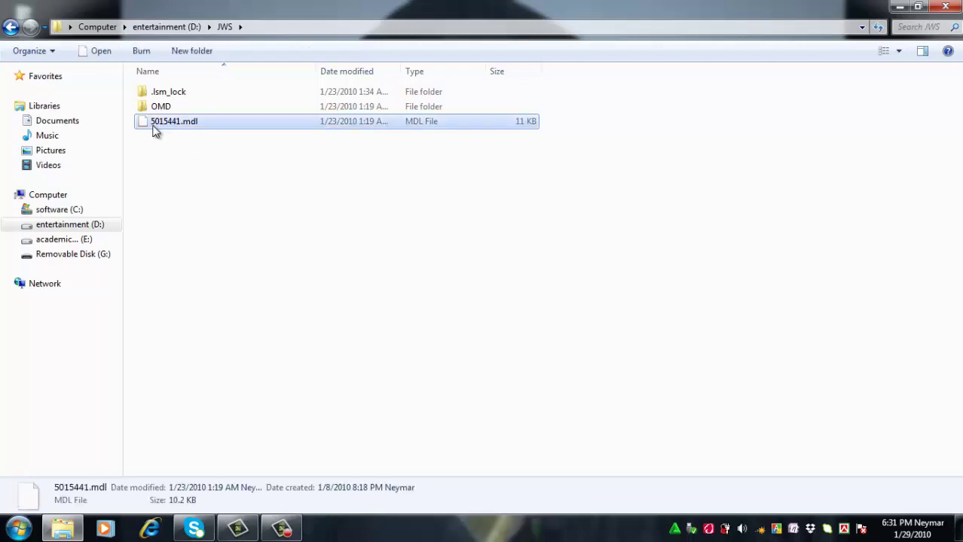
click(455, 243)
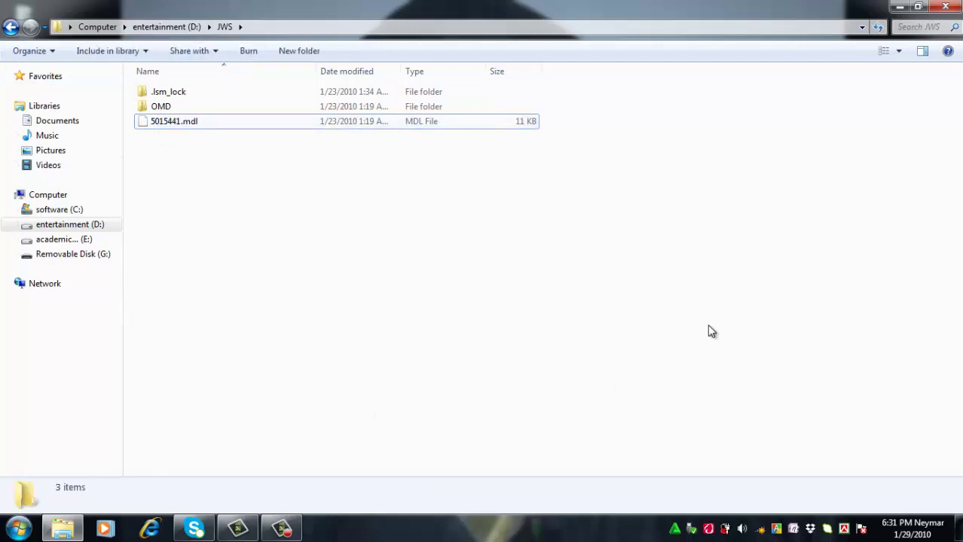
Step: Close the JWS folder window and refresh the desktop
click(946, 7)
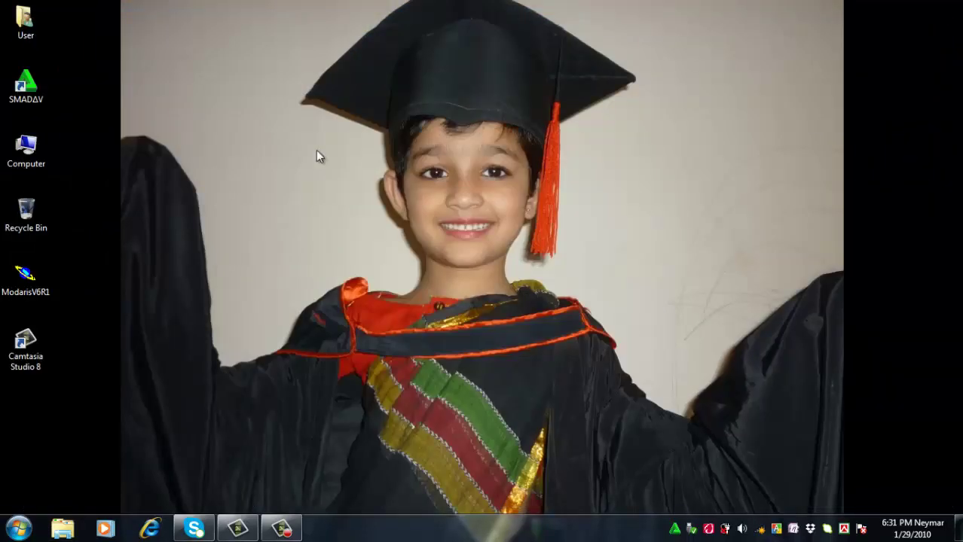
right_click(315, 150)
click(359, 190)
right_click(360, 188)
click(430, 228)
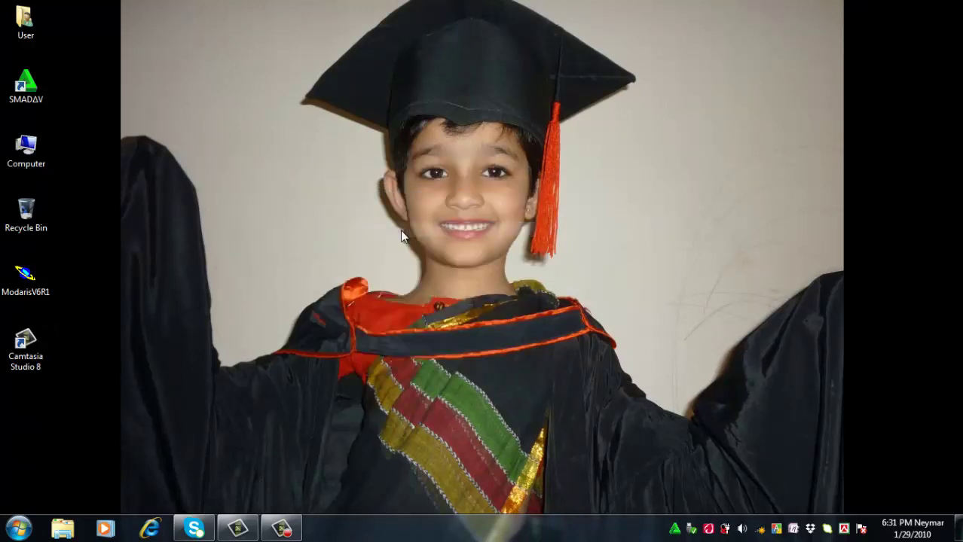
Step: Launch ModarisV6R1 in a maximized window and open the model 5015441 from the JWS folder on the entertainment (D:) drive
double_click(26, 279)
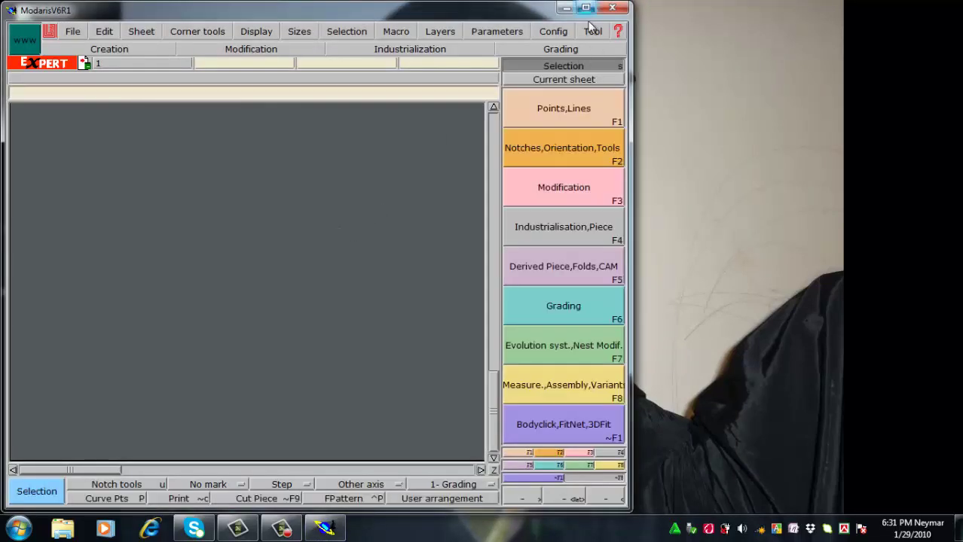
click(585, 7)
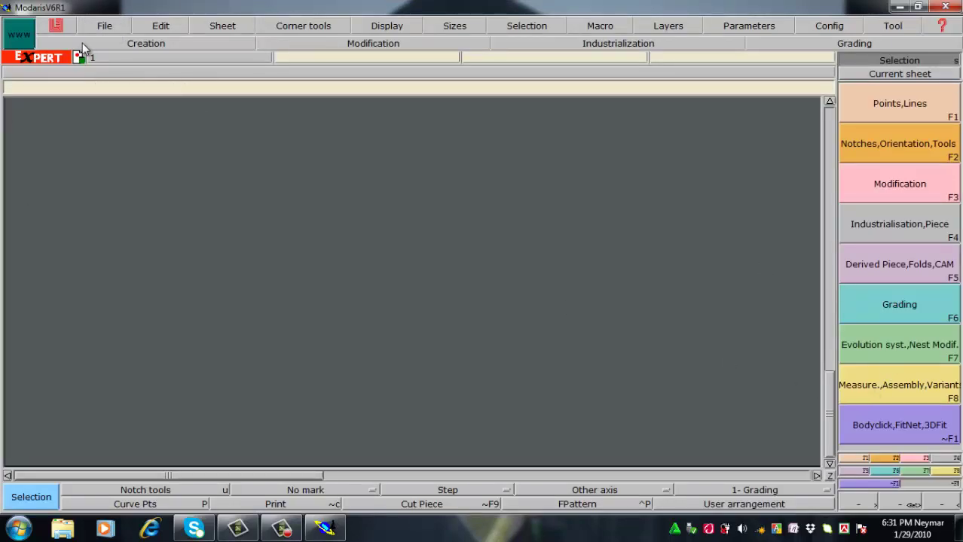
click(113, 26)
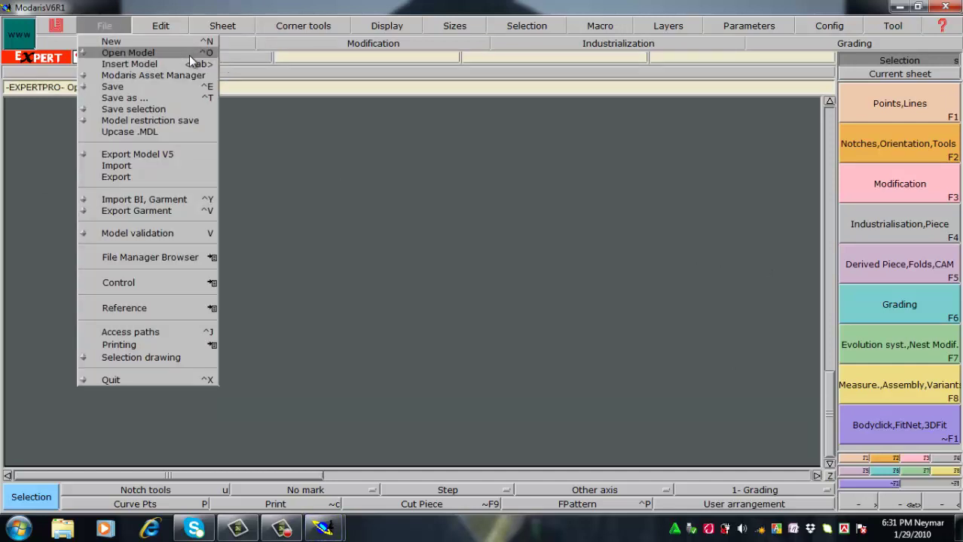
click(193, 54)
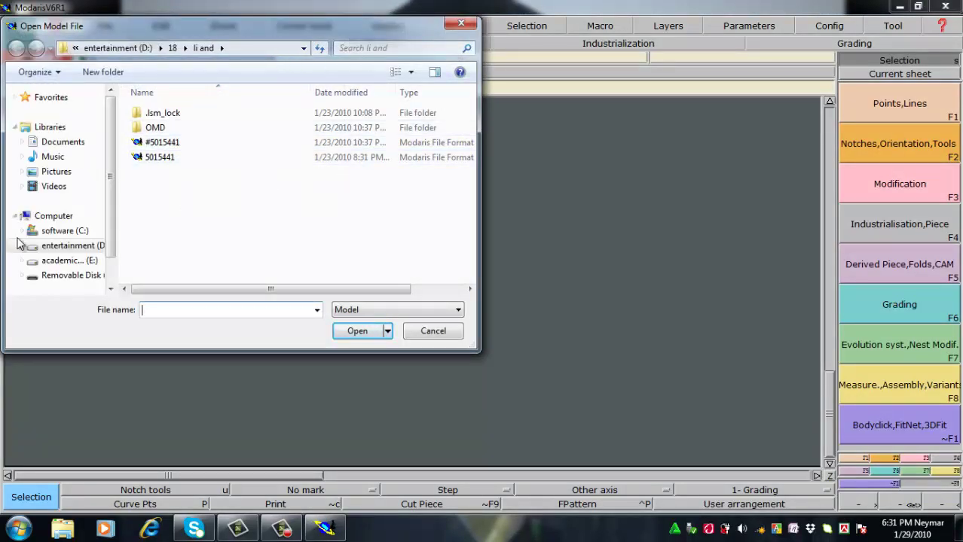
click(67, 246)
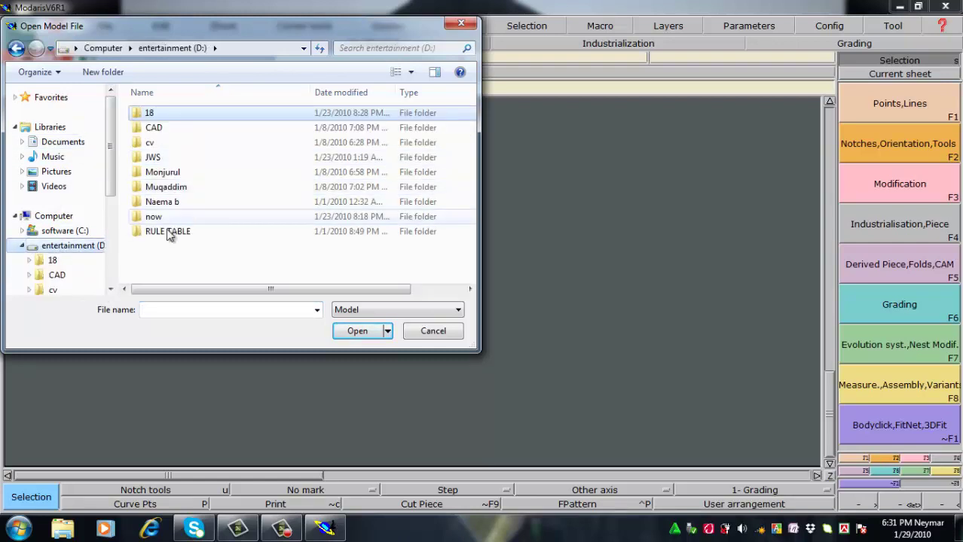
double_click(159, 158)
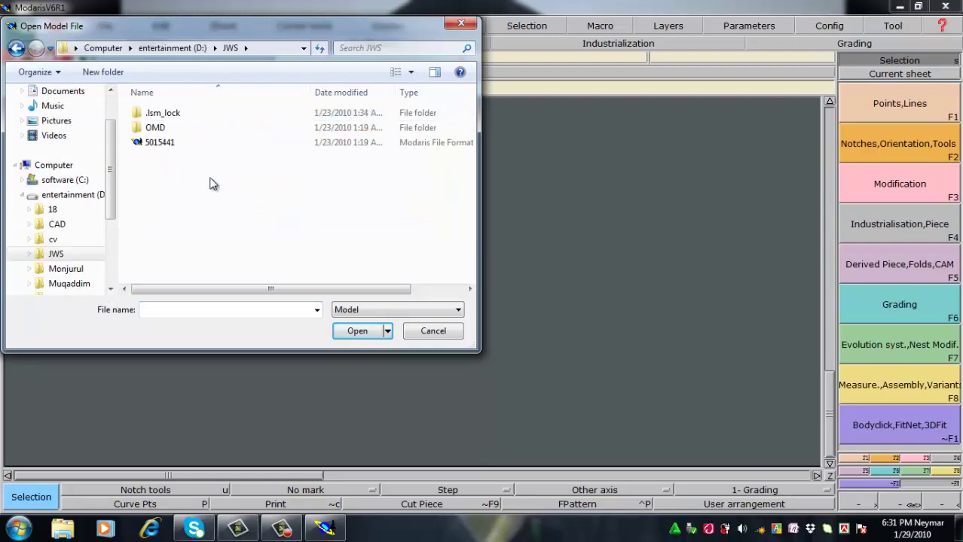
click(172, 150)
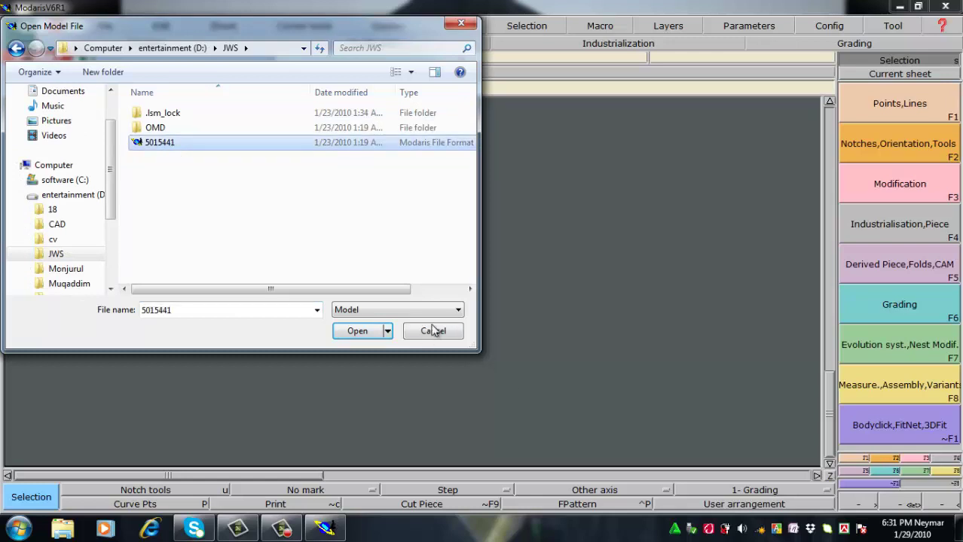
click(355, 332)
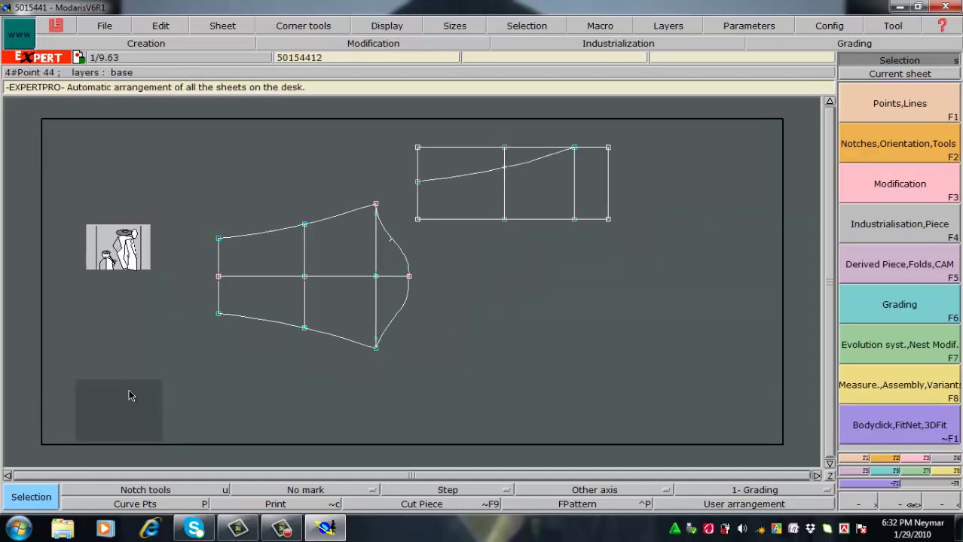
Step: Construct a rectangle 66 cm wide and 25 cm high on the empty sheet
key(Home)
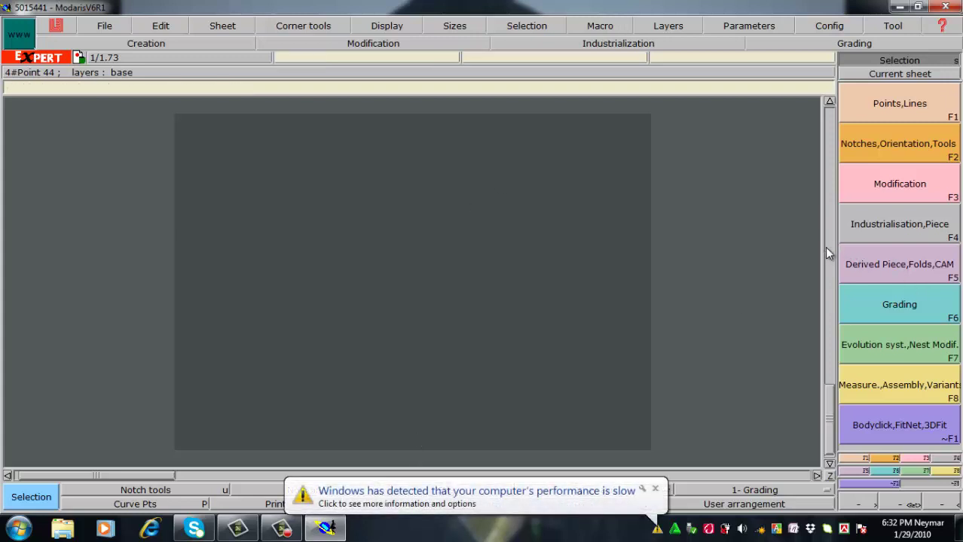
key(shift+r)
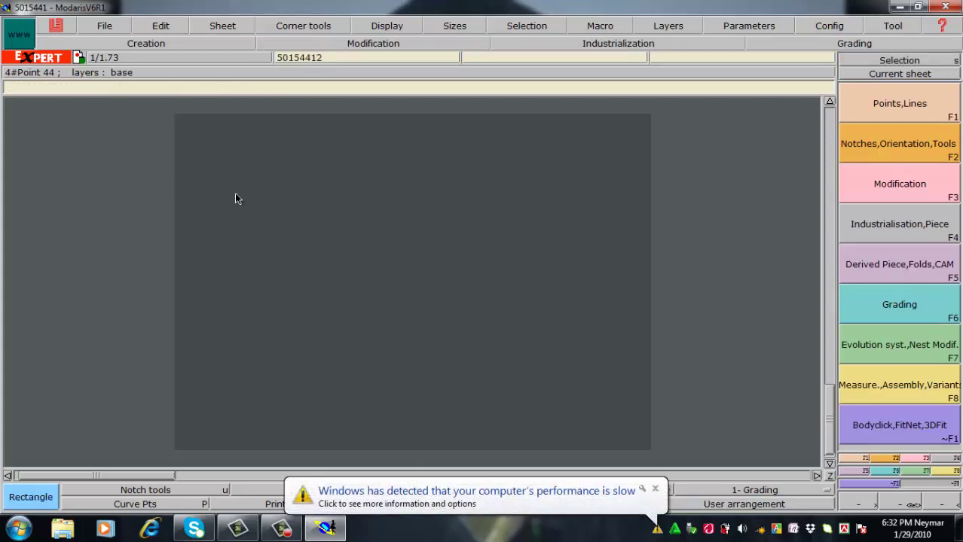
click(210, 196)
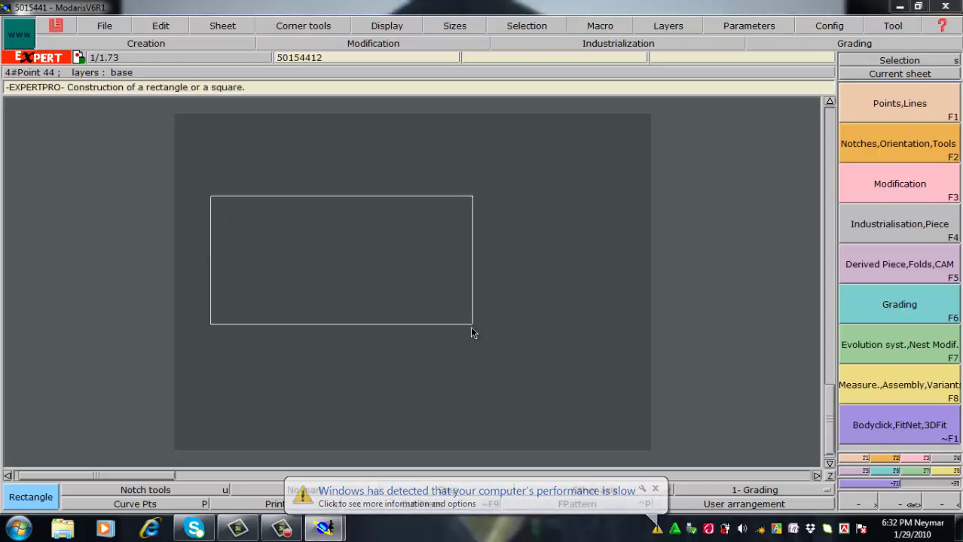
key(Down)
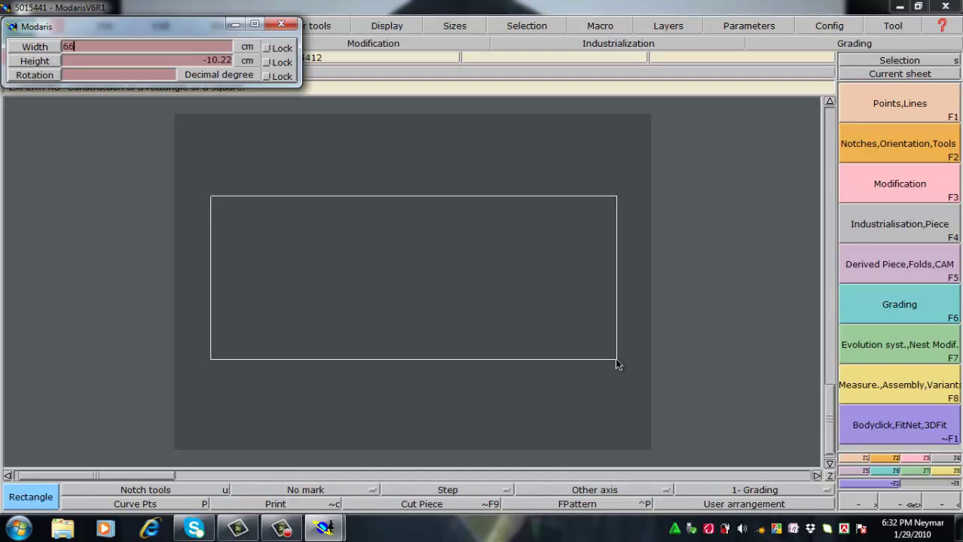
text(66)
key(Return)
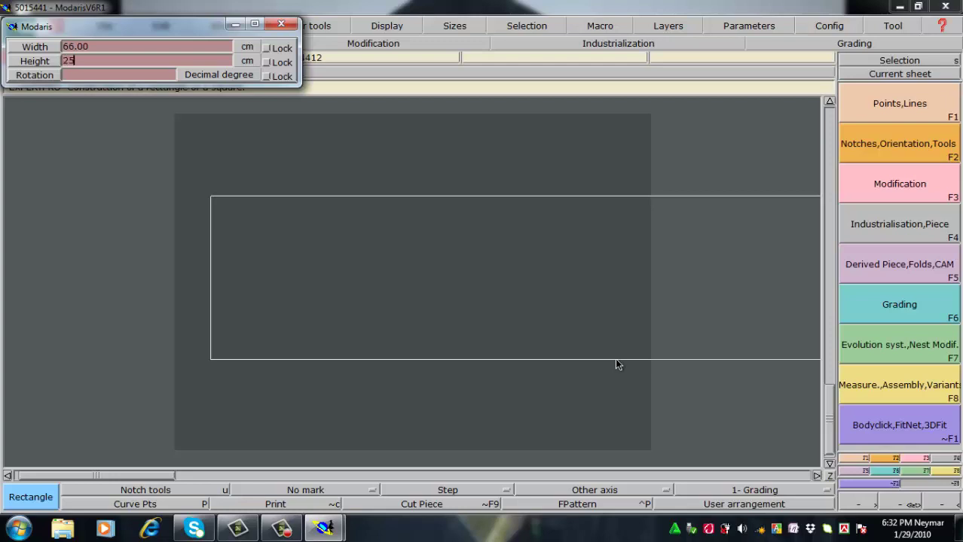
key(Return)
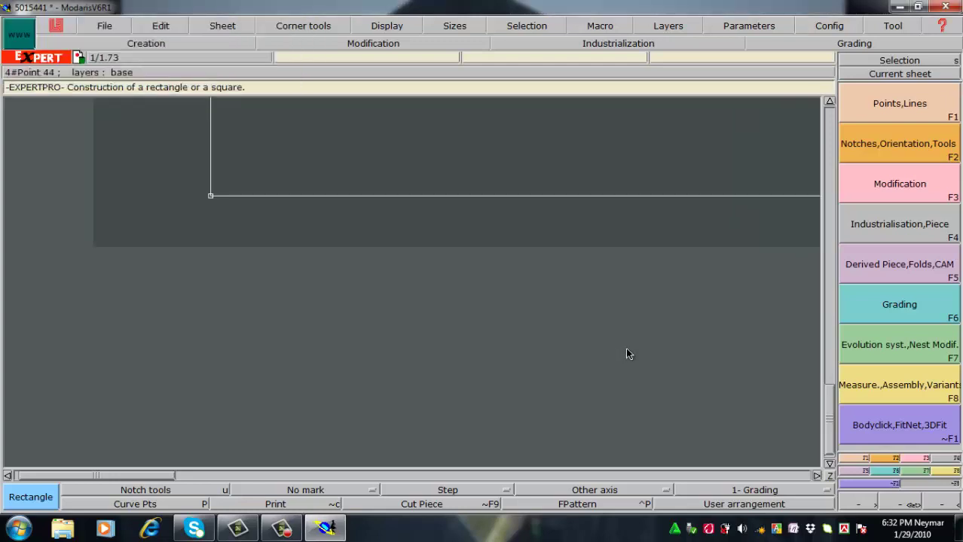
Step: Draw a smaller second rectangle that overlaps the lower edge of the 66 by 25 cm rectangle
click(419, 249)
click(473, 247)
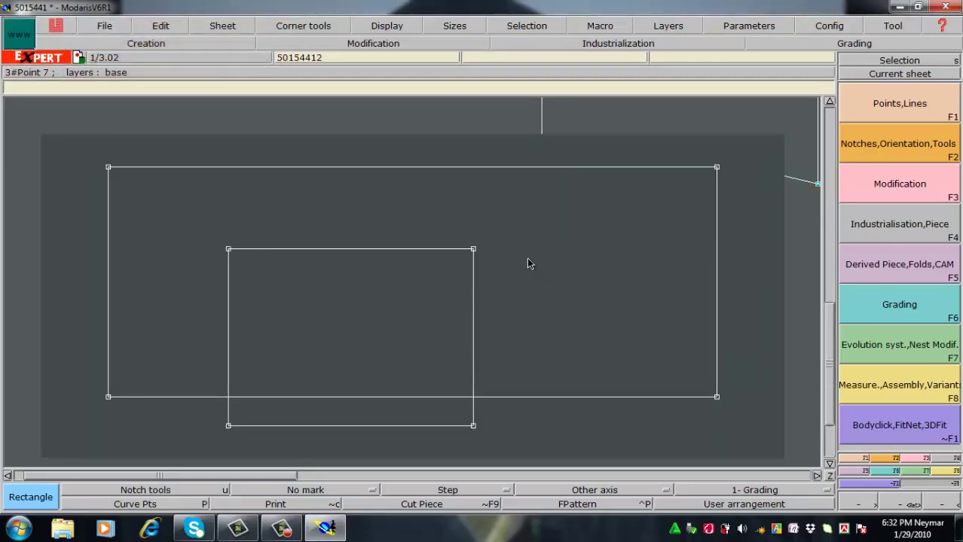
Step: Undo the smaller second rectangle so only the 66 by 25 cm rectangle stays on the sheet
key(ctrl+z)
key(Home)
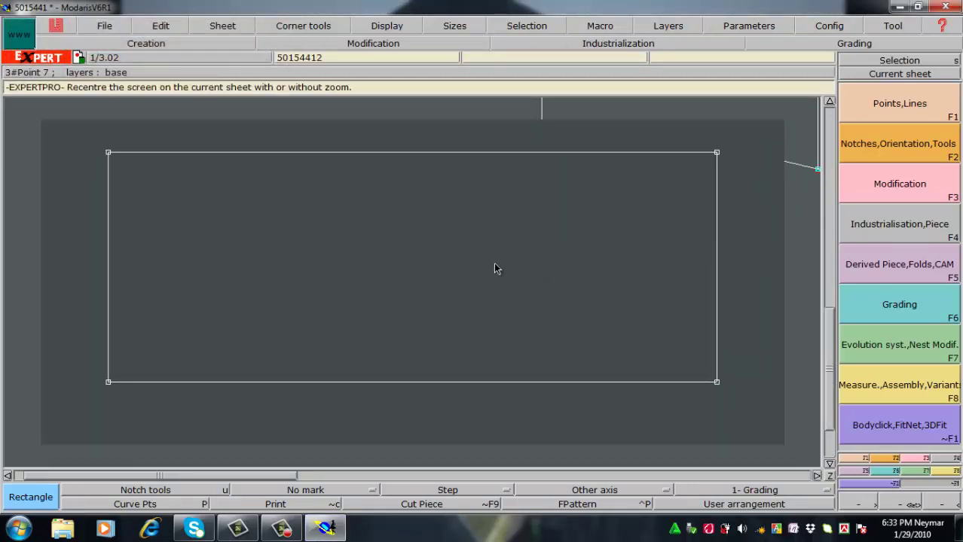
key(j)
key(Home)
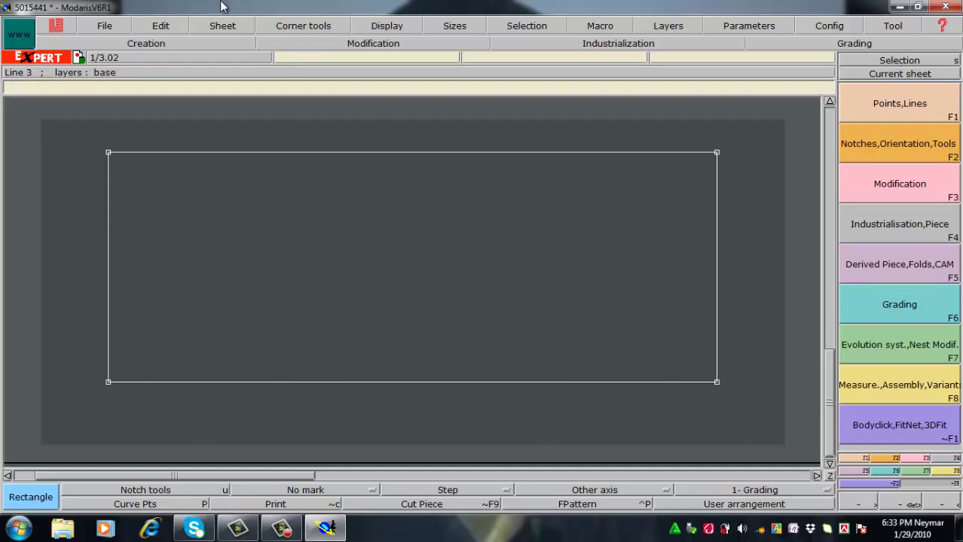
Step: Display the title block and the sizes on the sheets, then rearrange all sheets and recentre on sheet 50154412
click(397, 33)
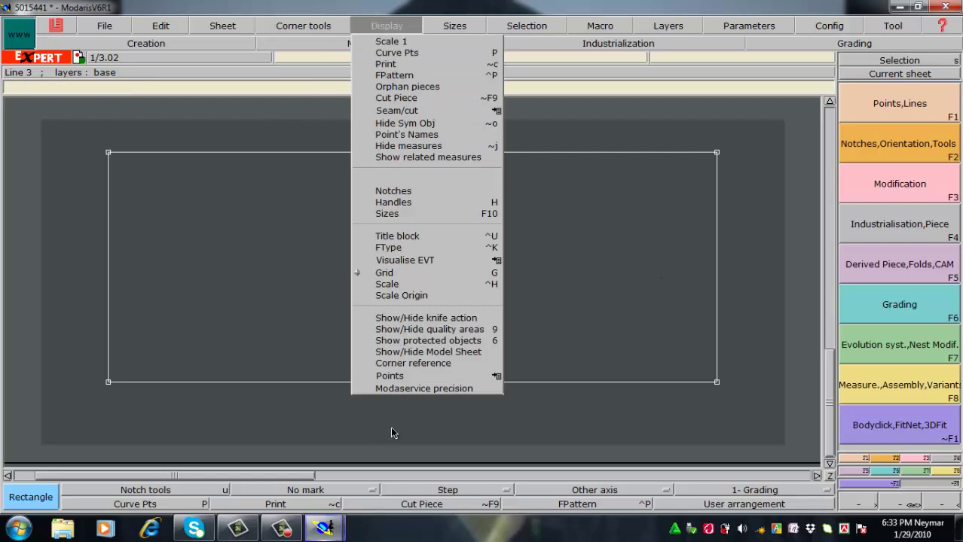
click(410, 237)
click(405, 29)
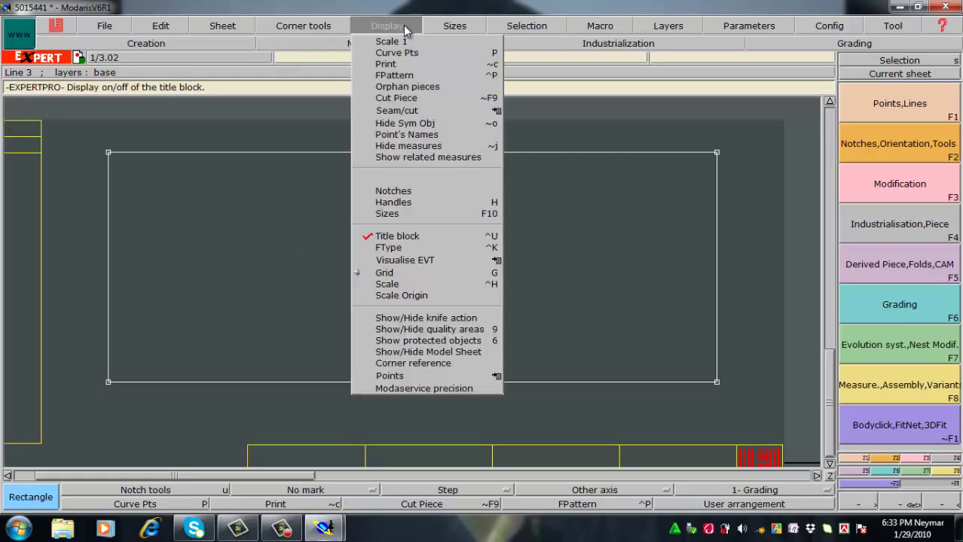
click(403, 215)
key(j)
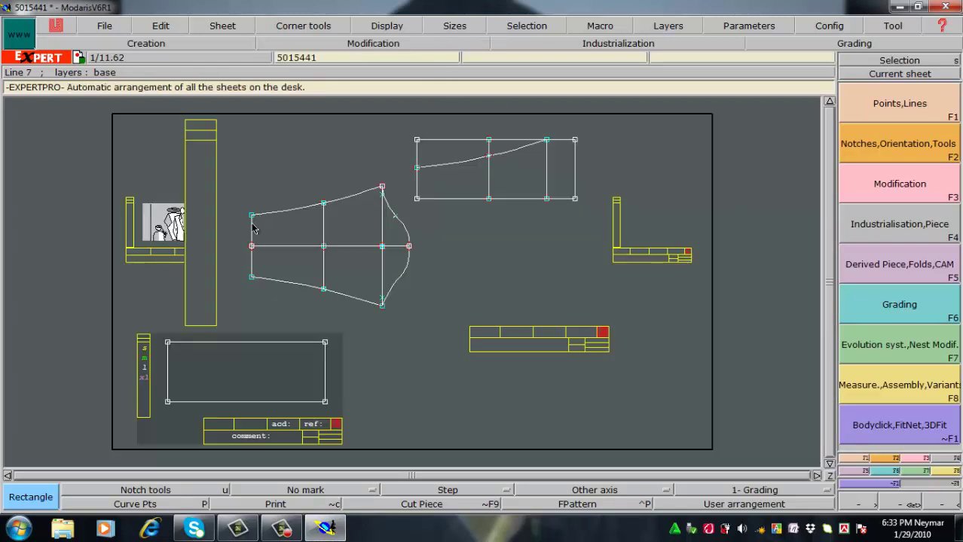
key(Home)
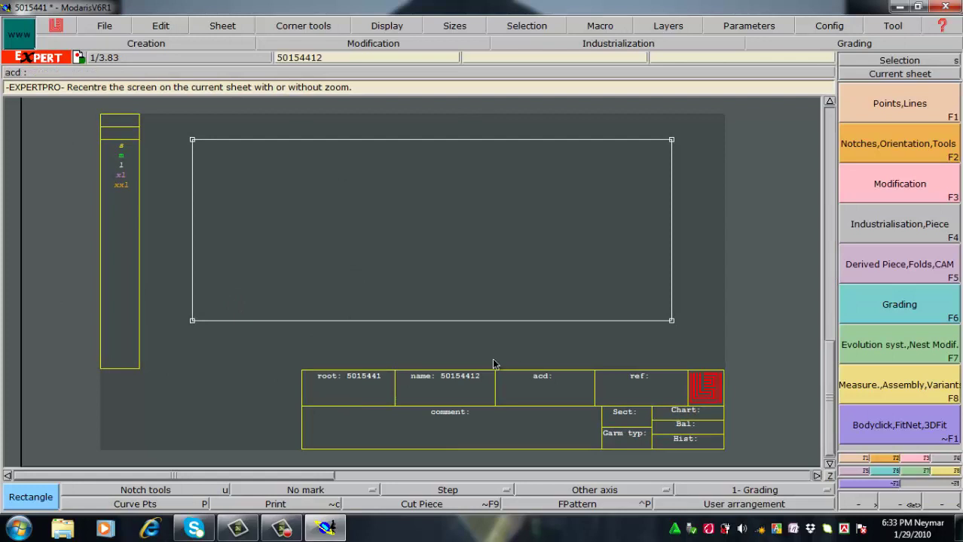
Step: Try to create a developed point with curve length 13 cm from the rectangle's lower-left corner
key(d)
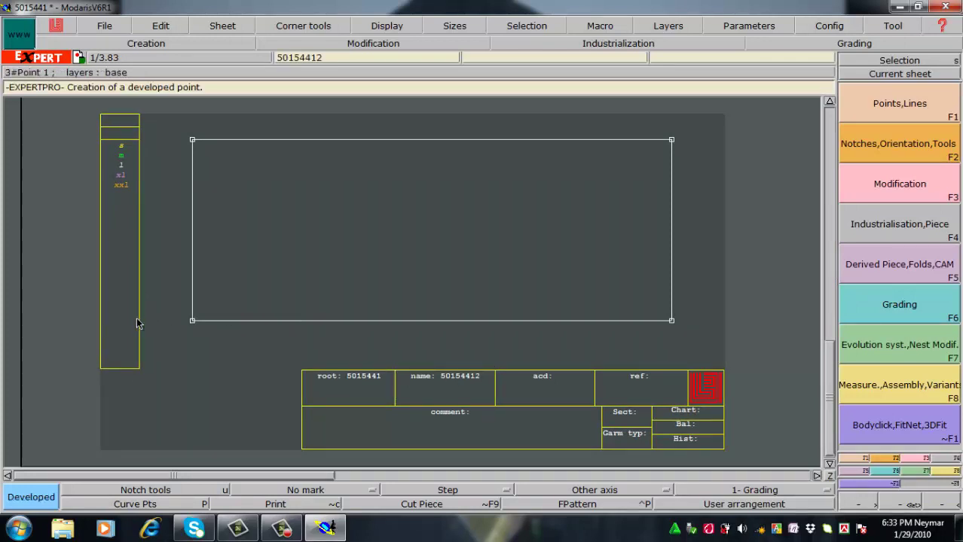
click(193, 218)
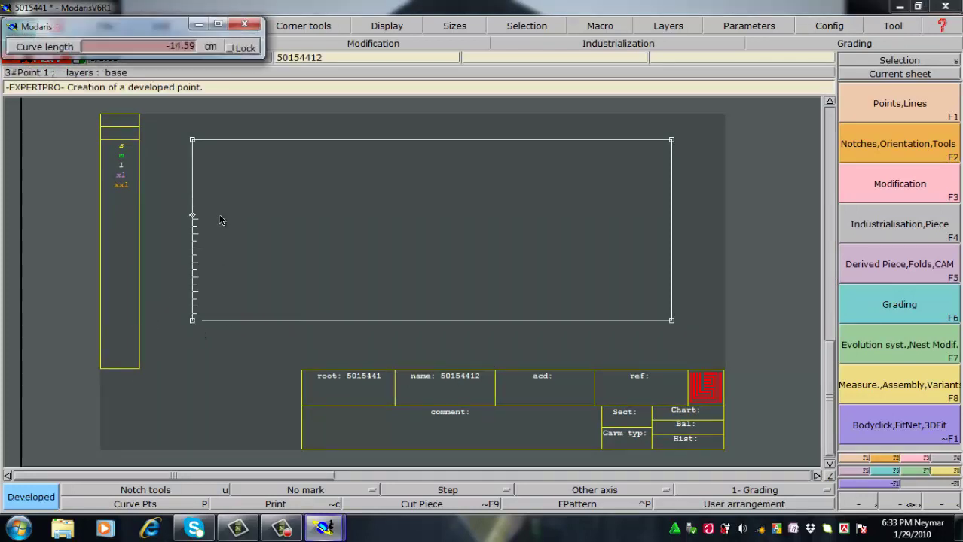
key(BackSpace)
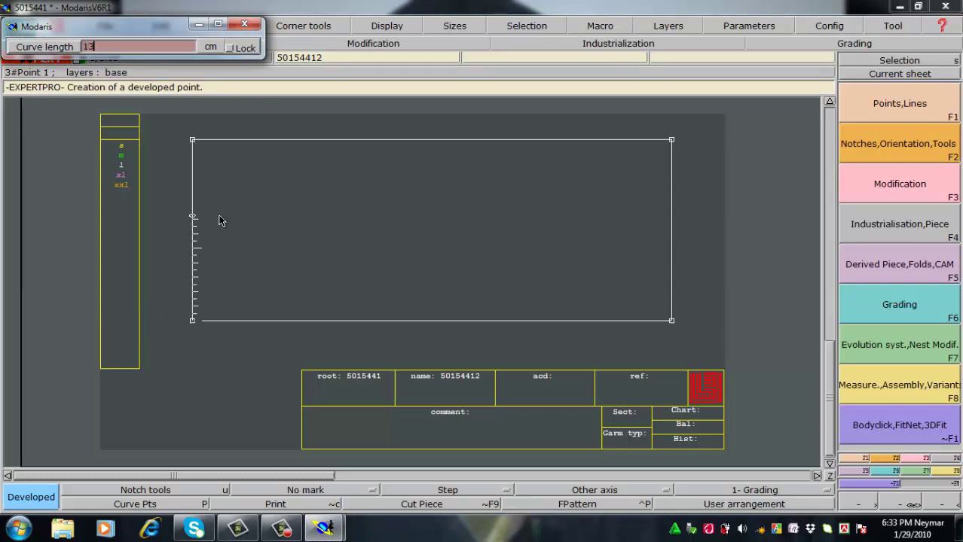
key(Return)
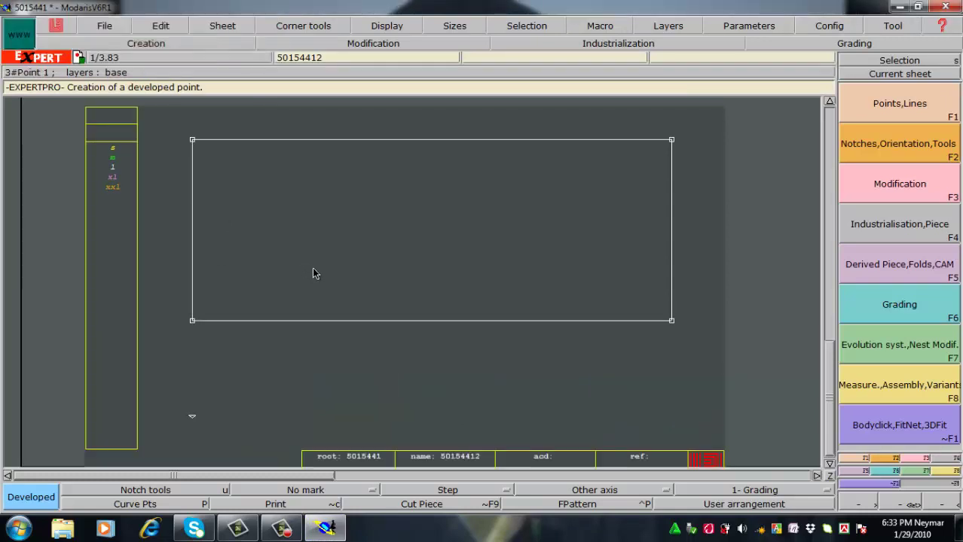
key(ctrl+z)
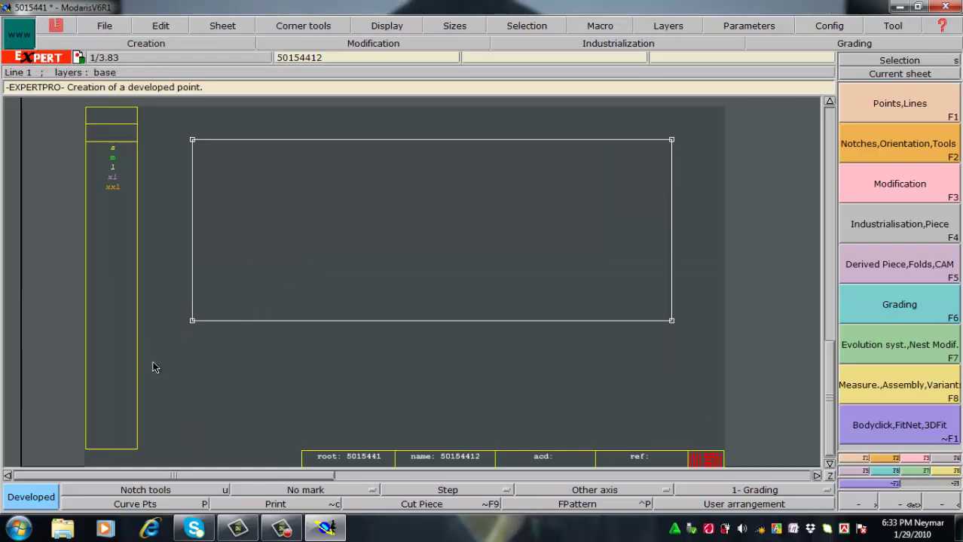
click(192, 322)
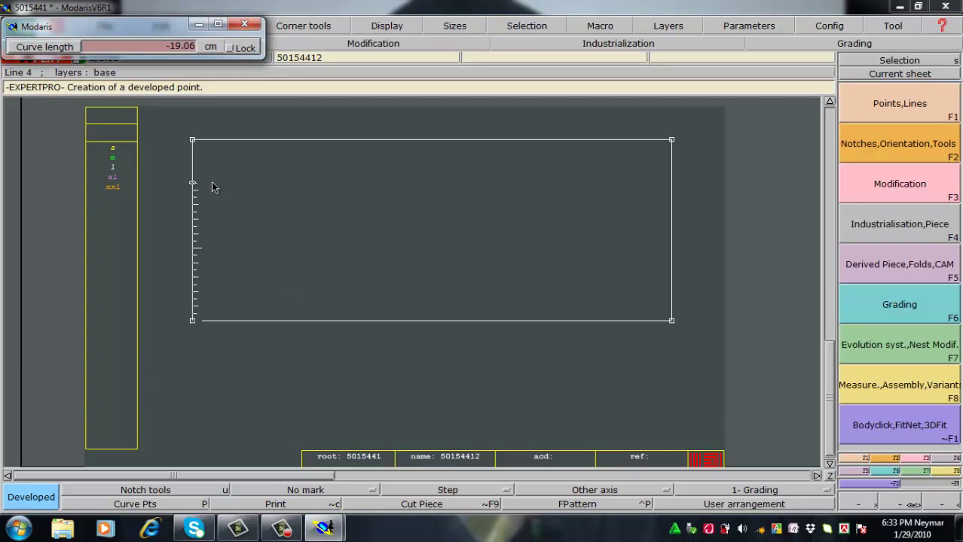
right_click(269, 197)
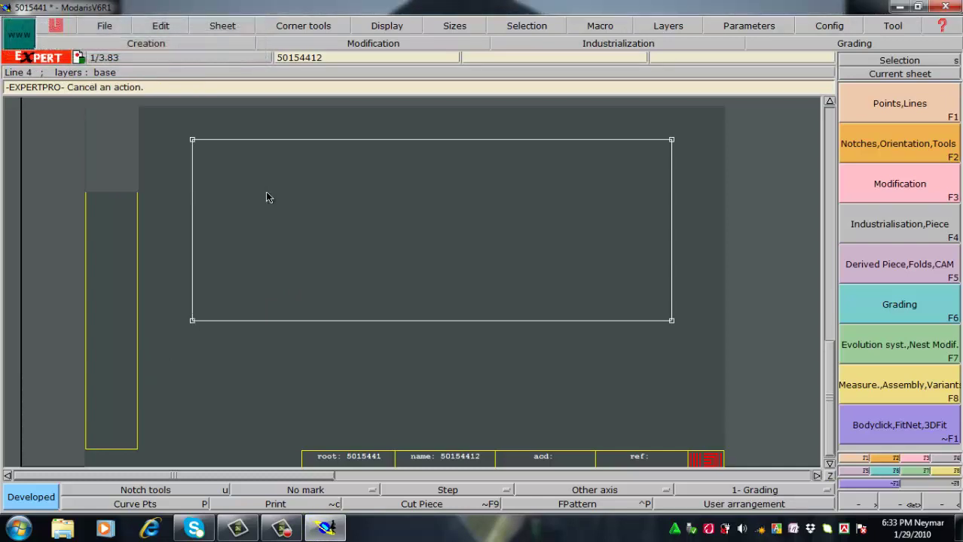
Step: Create a parallel of the rectangle's right edge at a distance of 12 cm inside the rectangle
key(l)
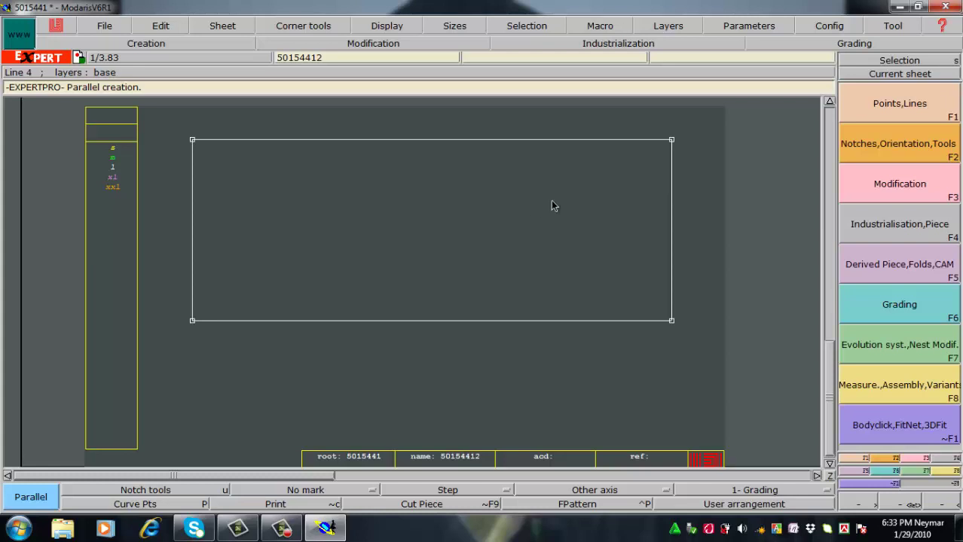
click(670, 213)
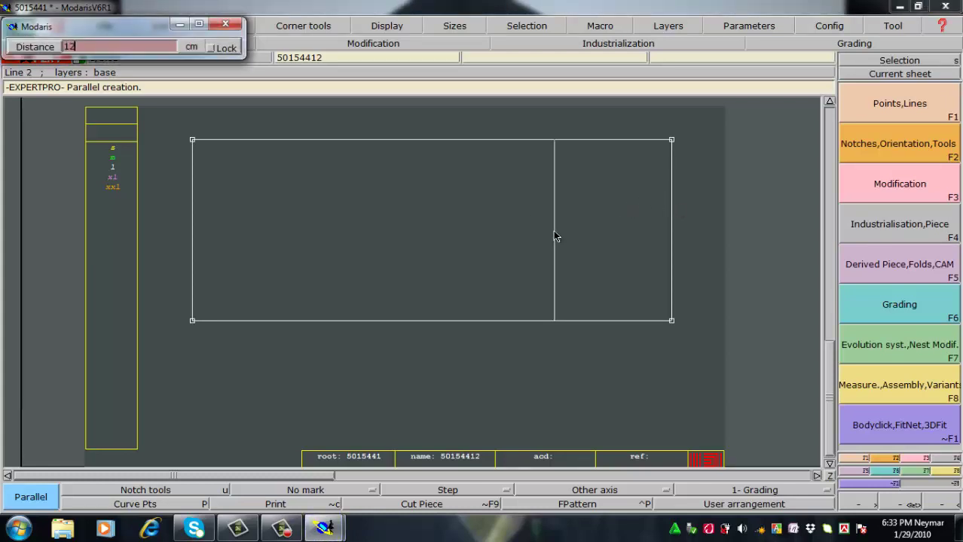
text(12)
key(Return)
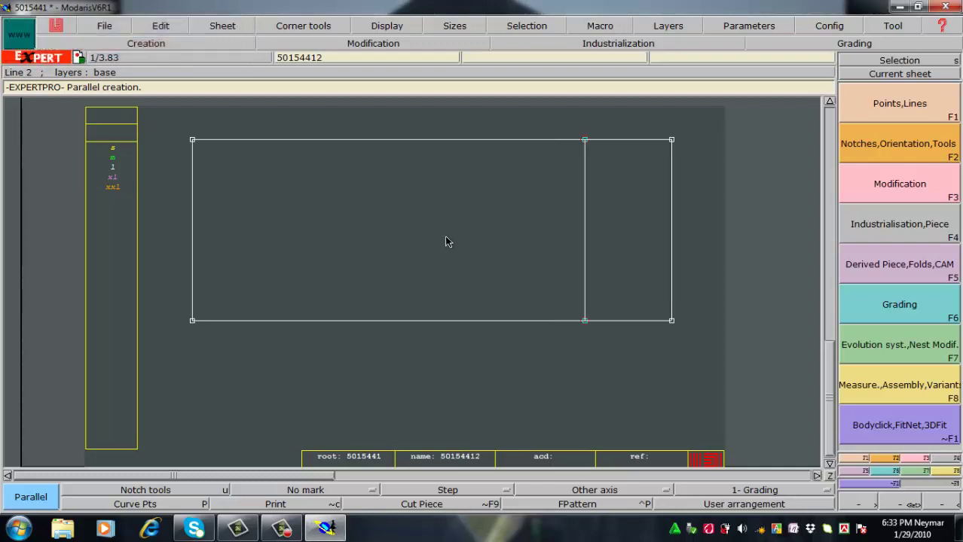
Step: Create a parallel of the rectangle's left edge at a distance of 30 cm inside the rectangle
click(193, 241)
key(Down)
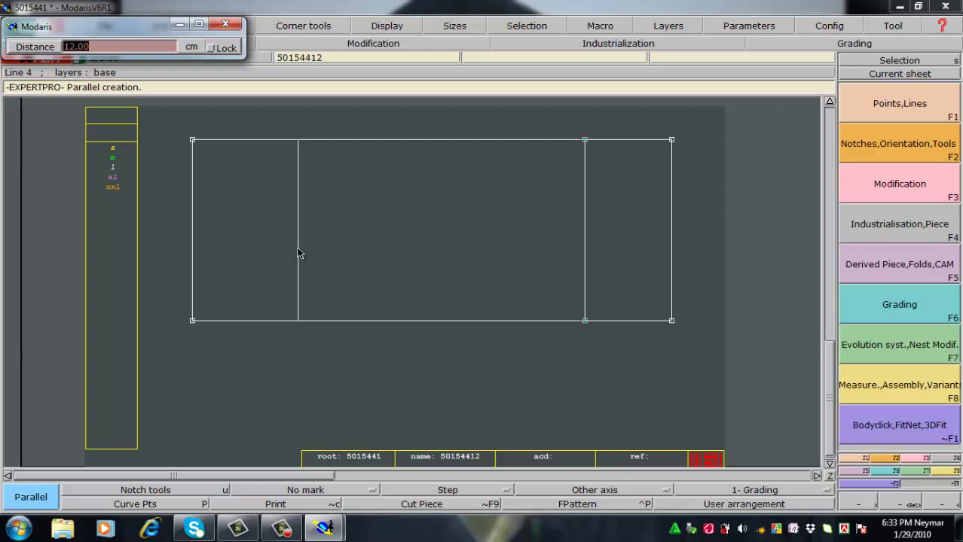
text(30)
key(Return)
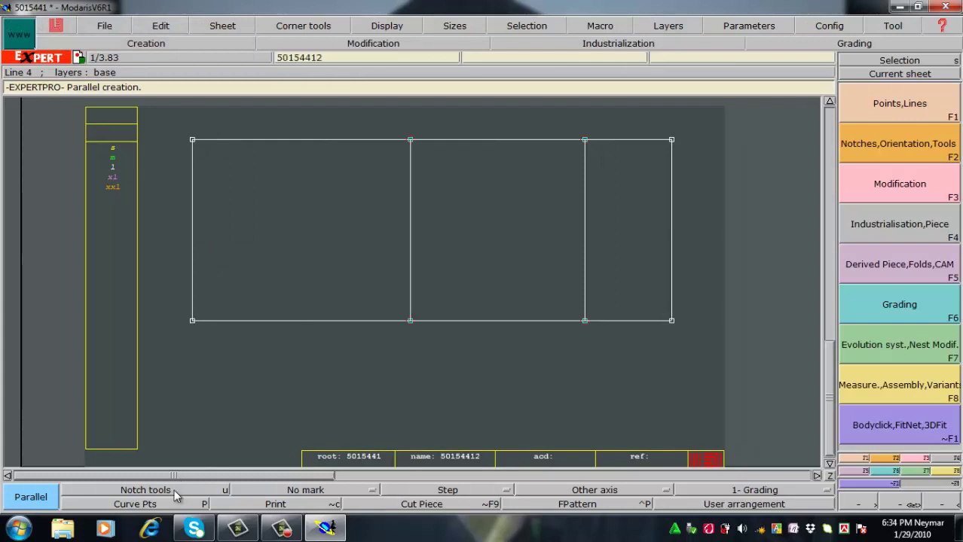
Step: Place a developed point on the rectangle's left edge with curve length -13 cm from the lower-left corner
key(d)
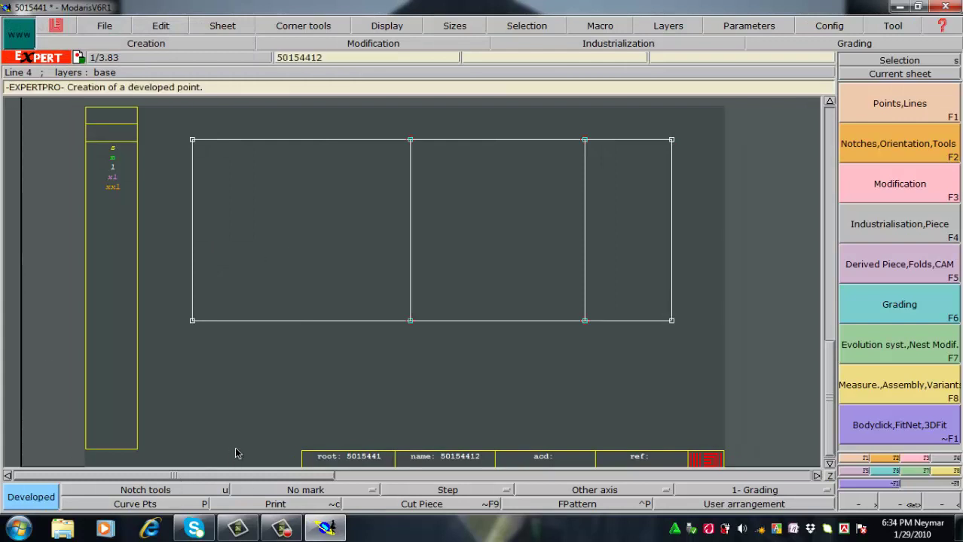
click(192, 323)
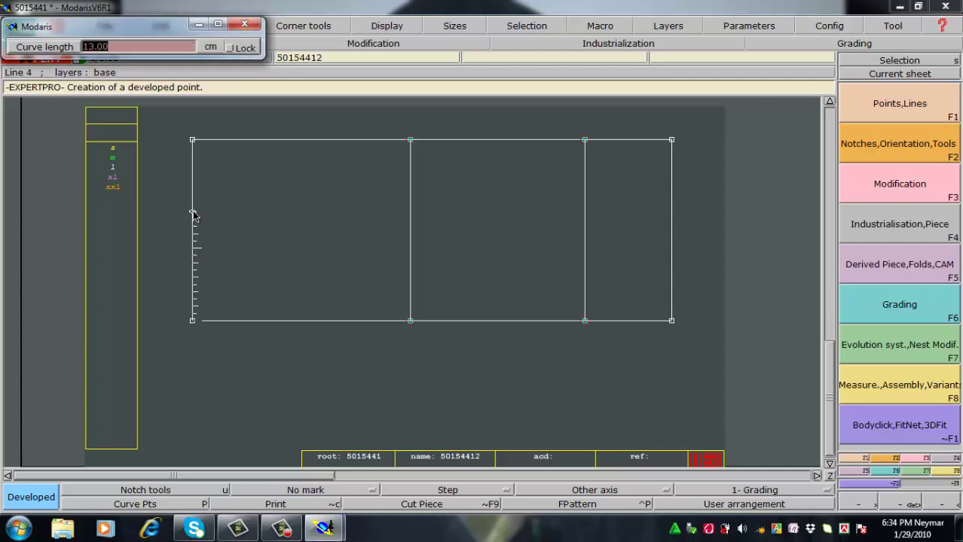
key(BackSpace)
key(Return)
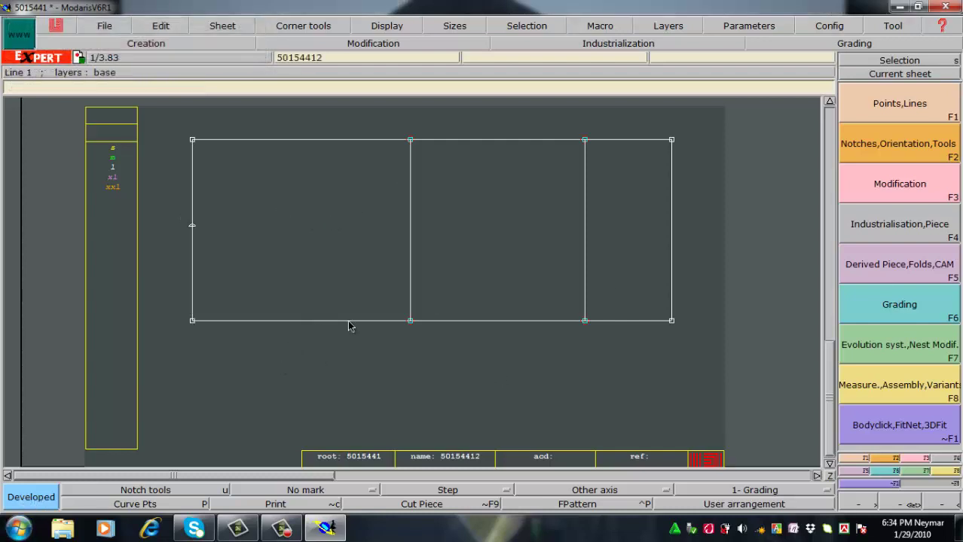
Step: Place a developed point on the middle vertical line with curve length -18 cm from its lower end
click(410, 324)
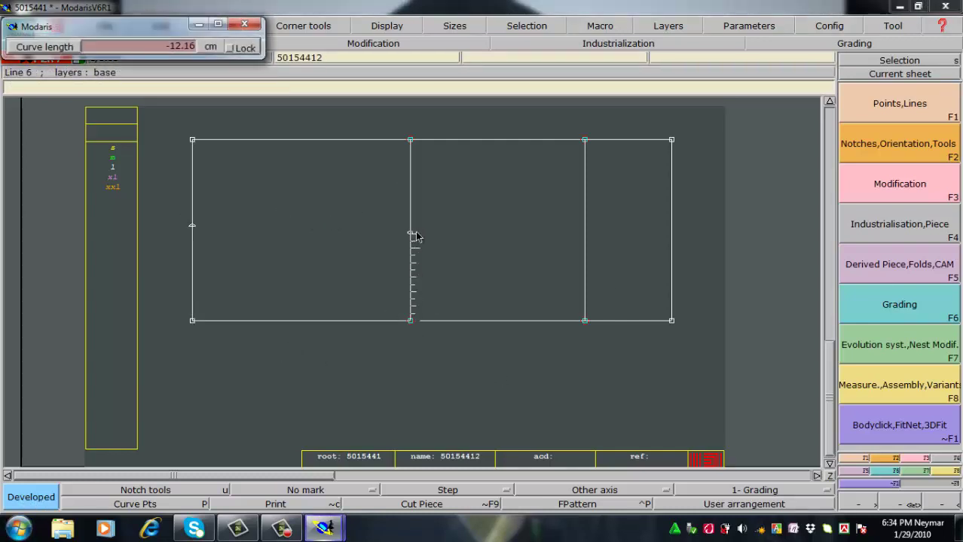
key(Down)
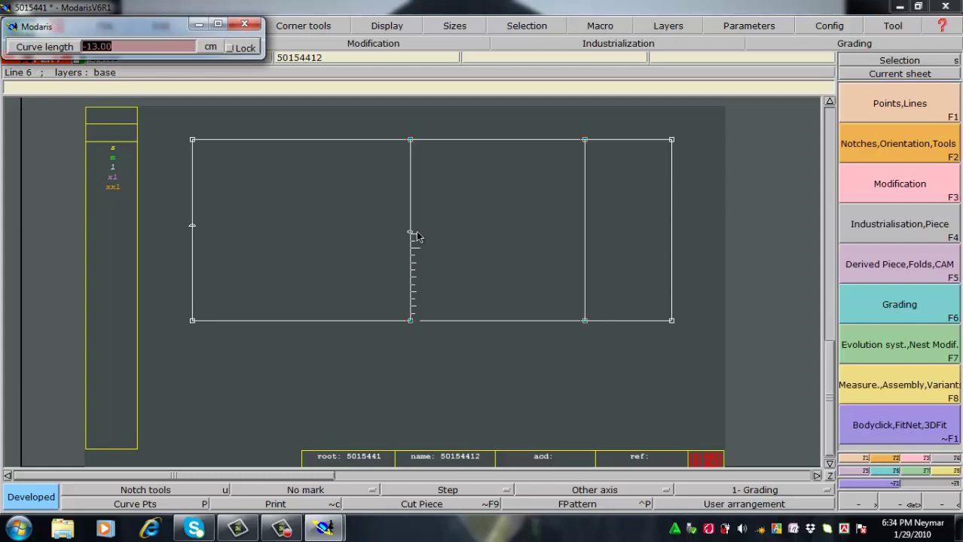
text(-)
key(Return)
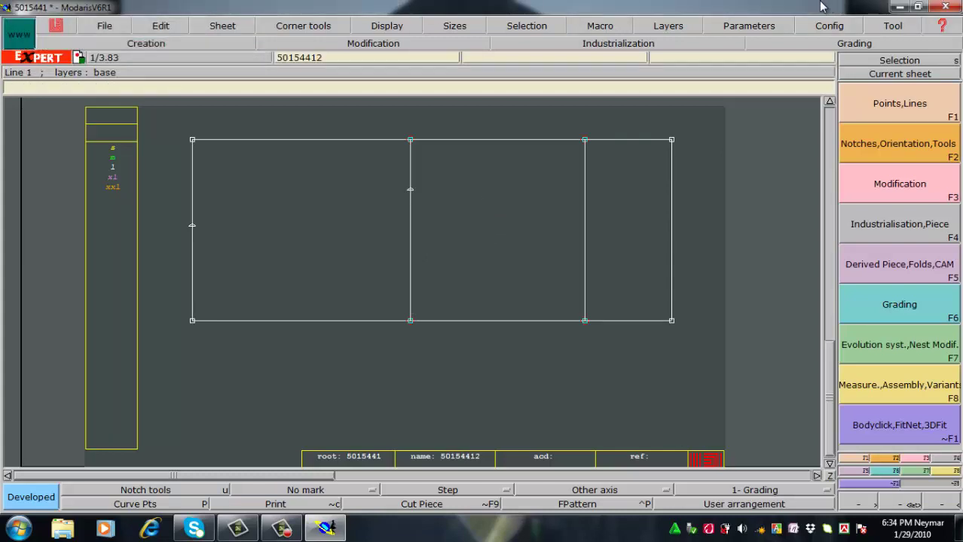
Step: Insert the two developed points into the left edge and the middle vertical line
key(i)
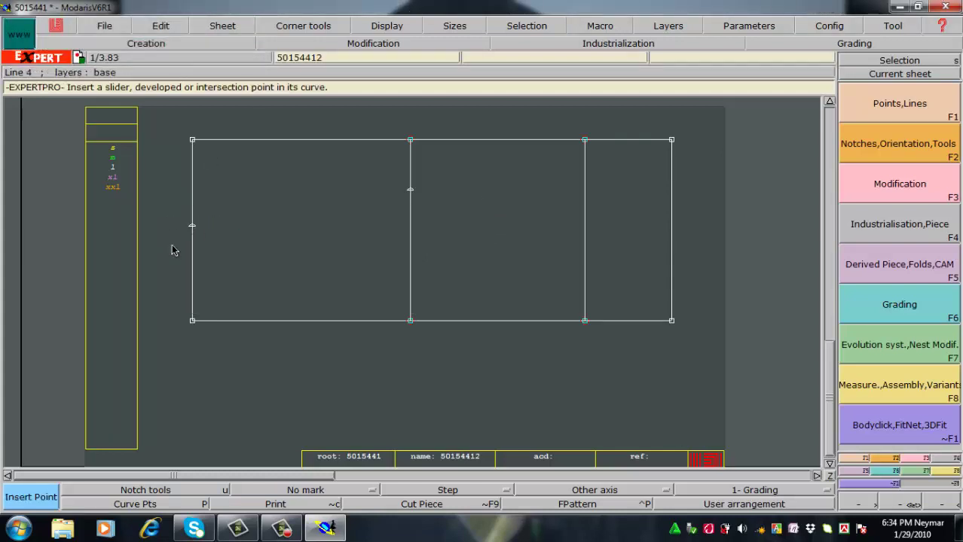
click(188, 229)
click(432, 200)
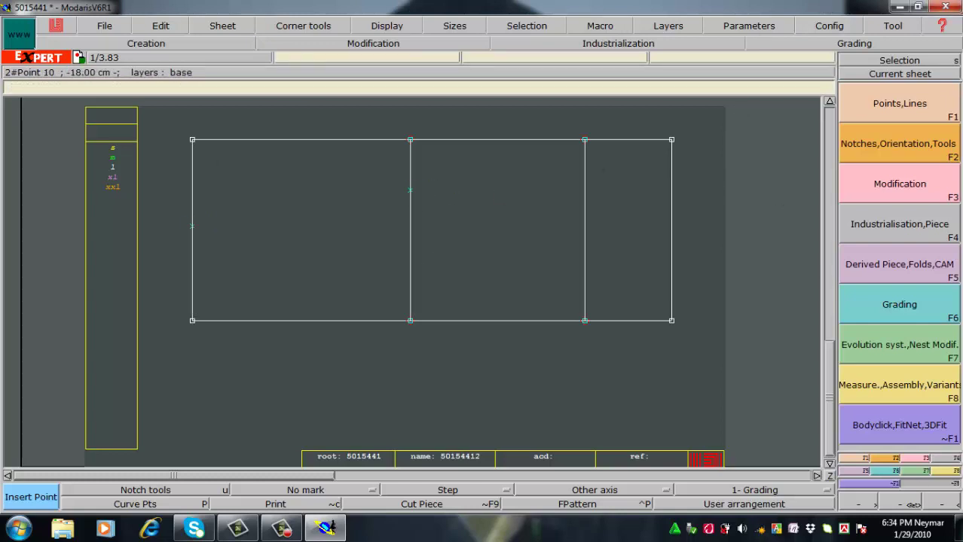
Step: Draw a Bezier curve from the left edge point through the middle line's point to the top end of the 12 cm parallel
key(b)
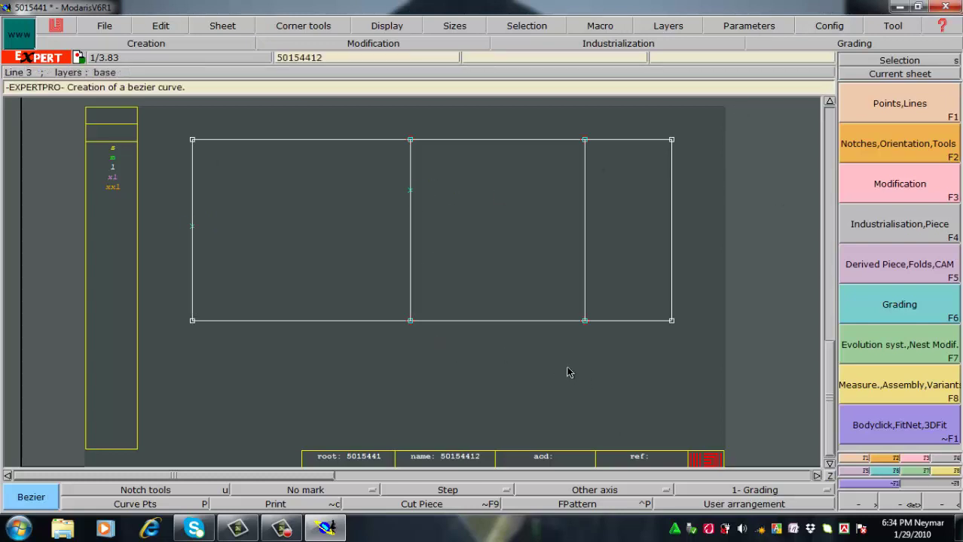
click(194, 227)
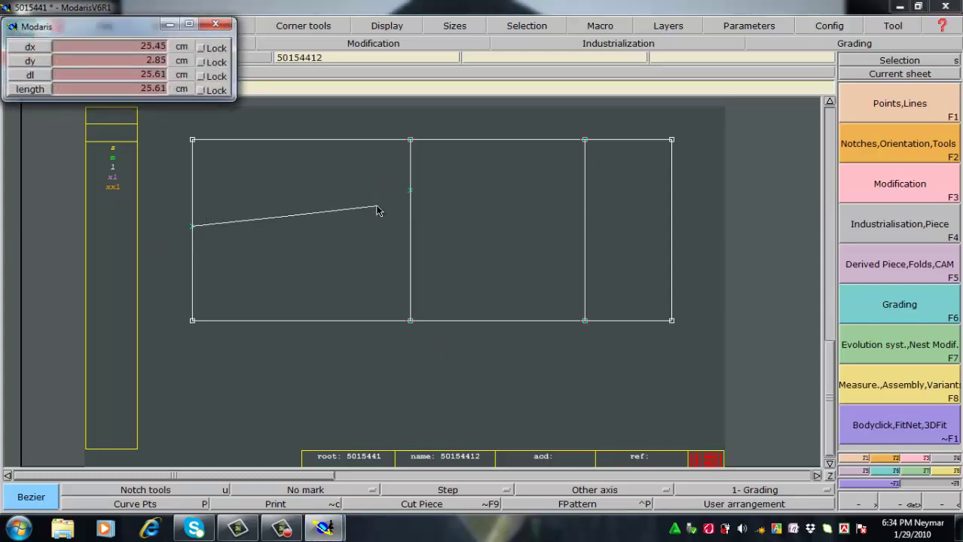
click(249, 218)
click(345, 201)
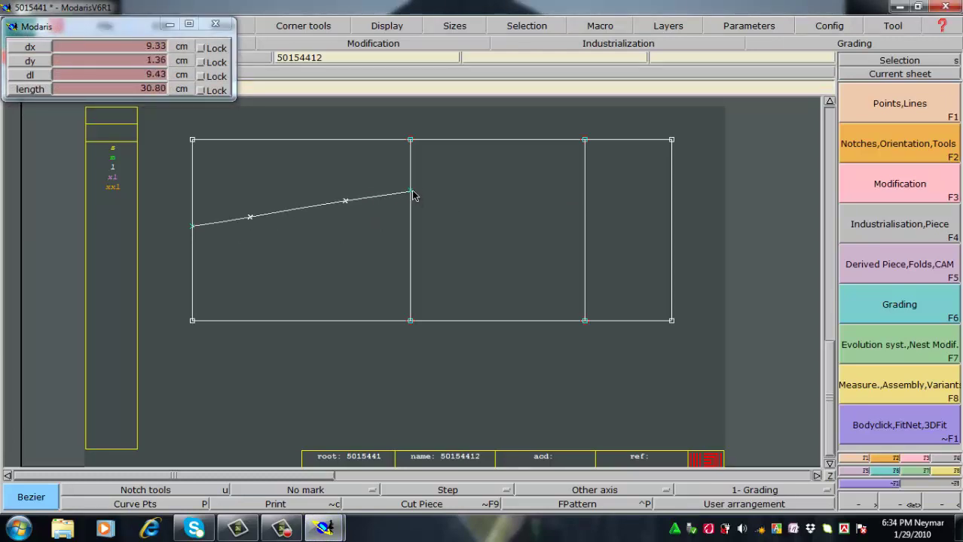
click(411, 192)
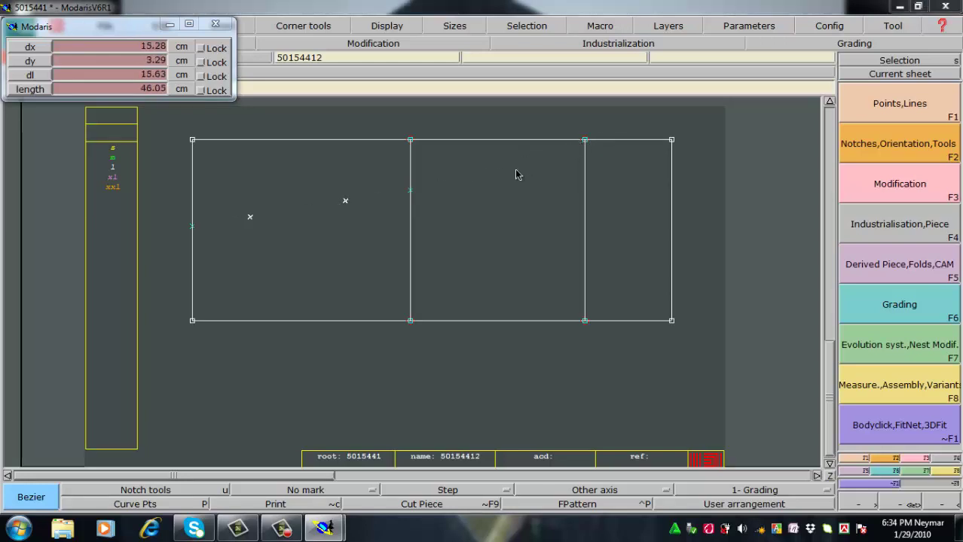
click(584, 140)
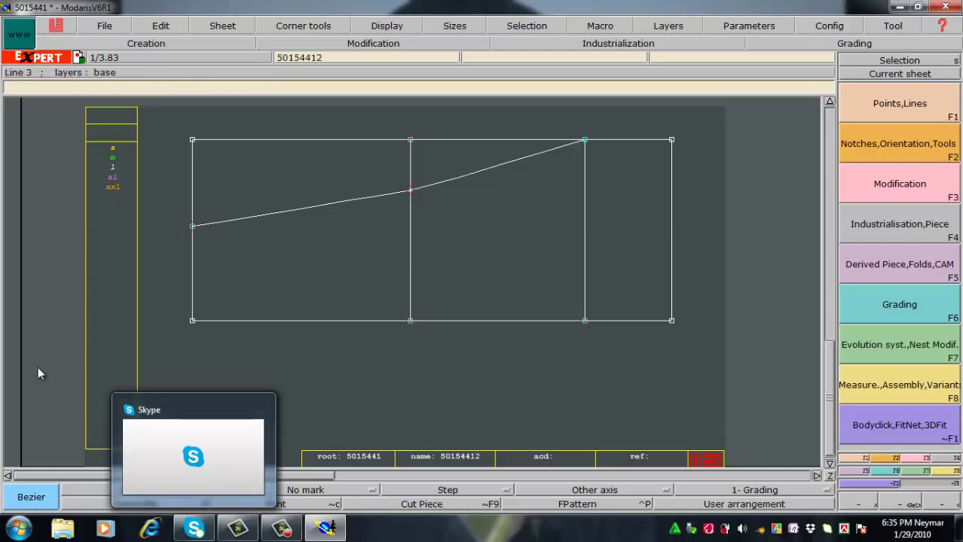
Step: Show the curve points and reshape the Bezier curve left of the middle line by shifting its two intermediate points slightly down and left
click(134, 504)
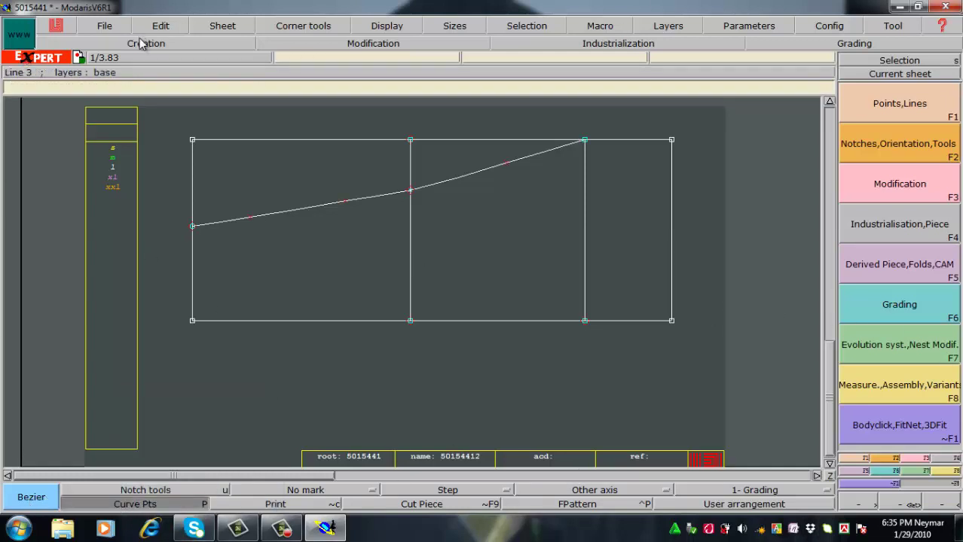
key(Return)
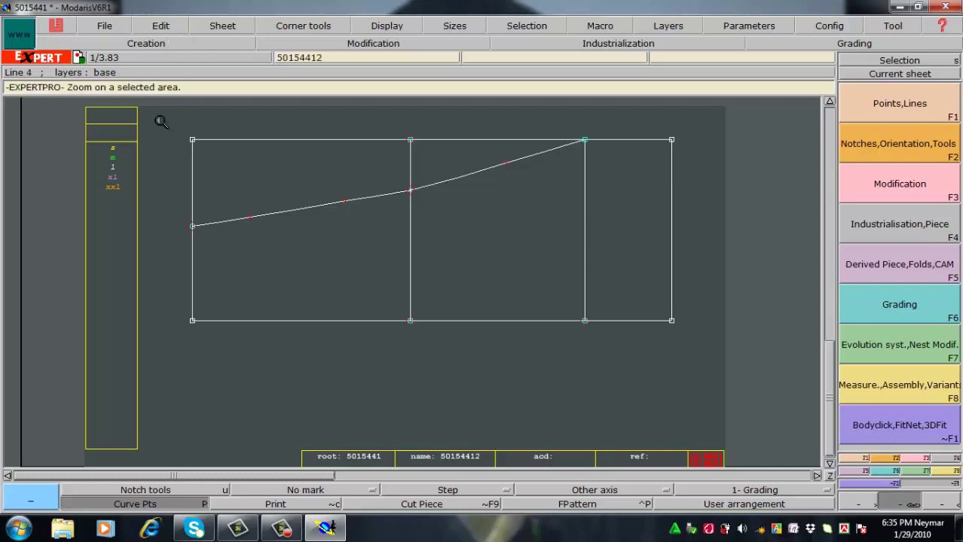
click(626, 285)
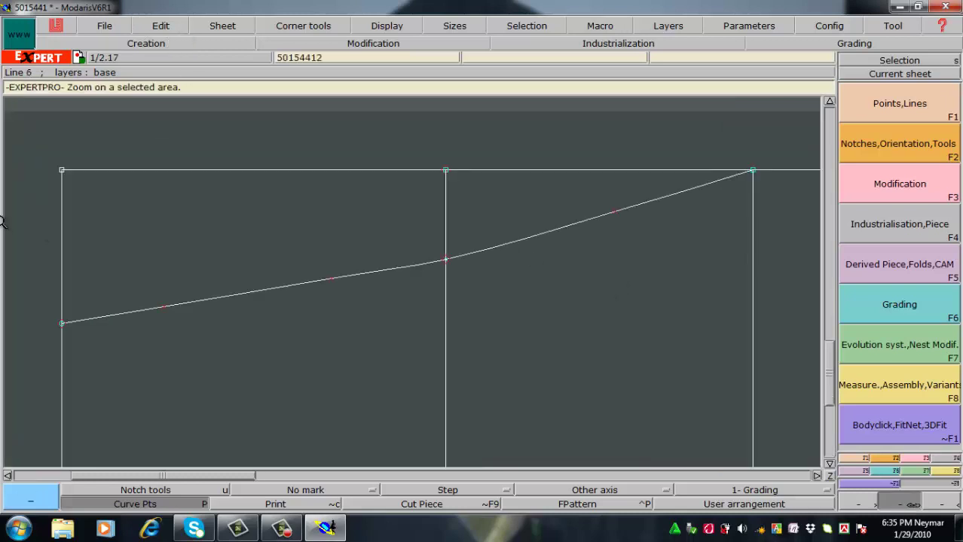
drag(21, 140, 773, 403)
key(r)
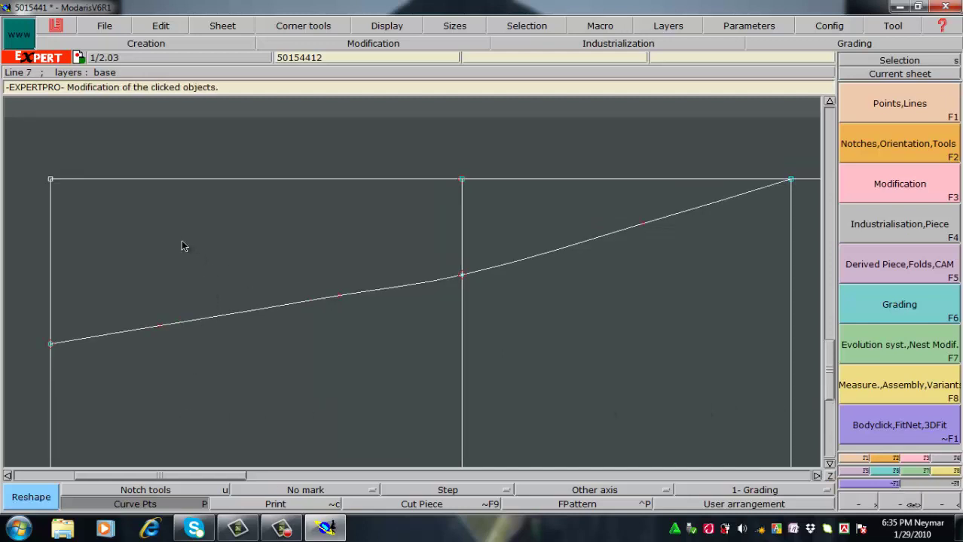
click(340, 296)
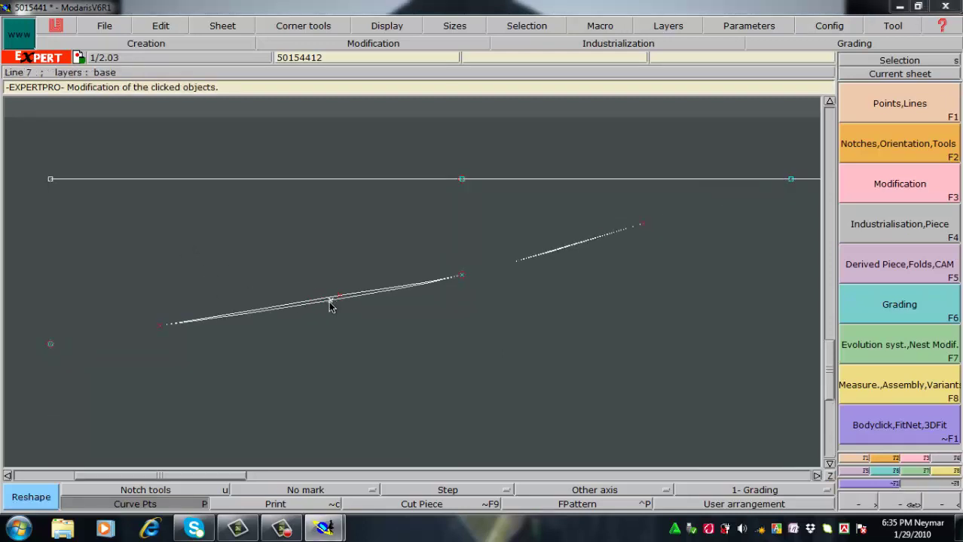
click(330, 301)
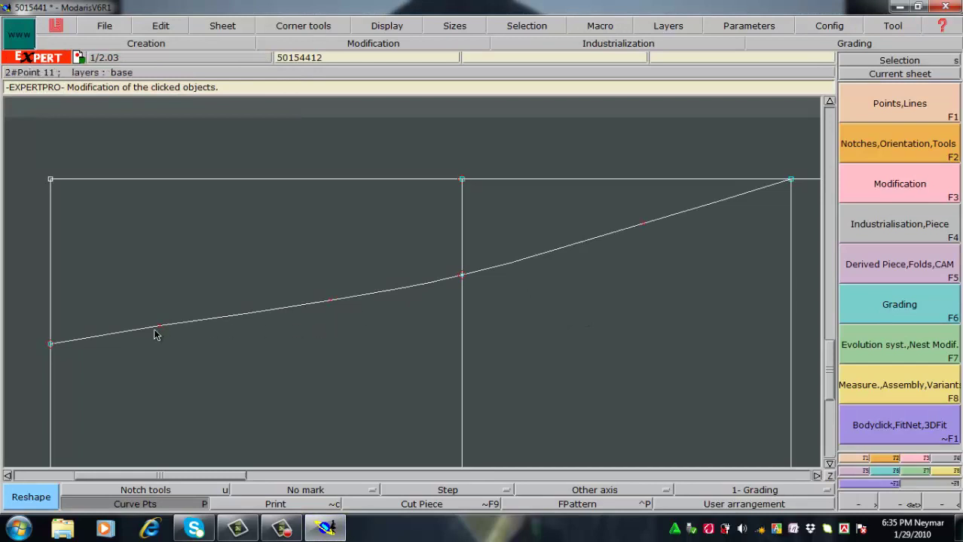
drag(157, 328, 148, 331)
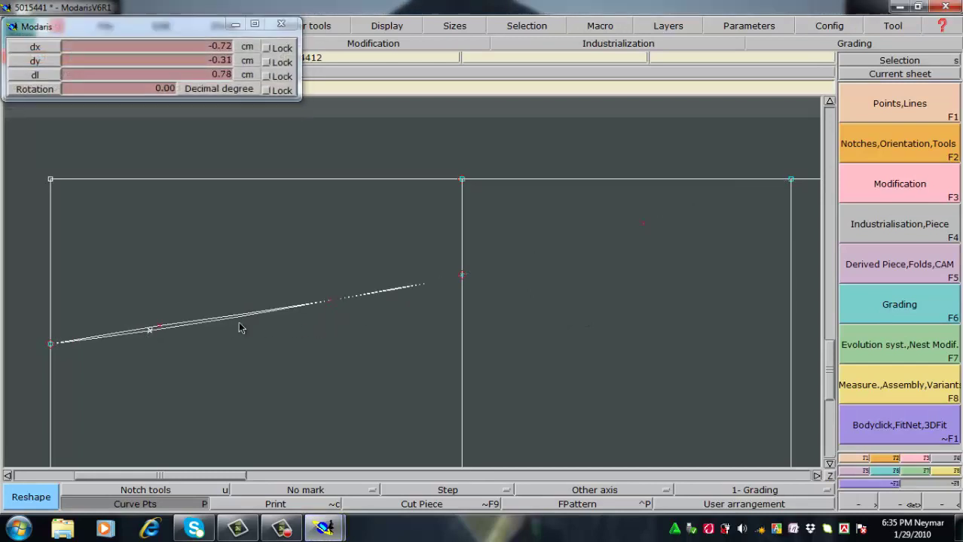
mouse_move(326, 308)
mouse_down()
mouse_move(325, 316)
mouse_move(325, 306)
mouse_up()
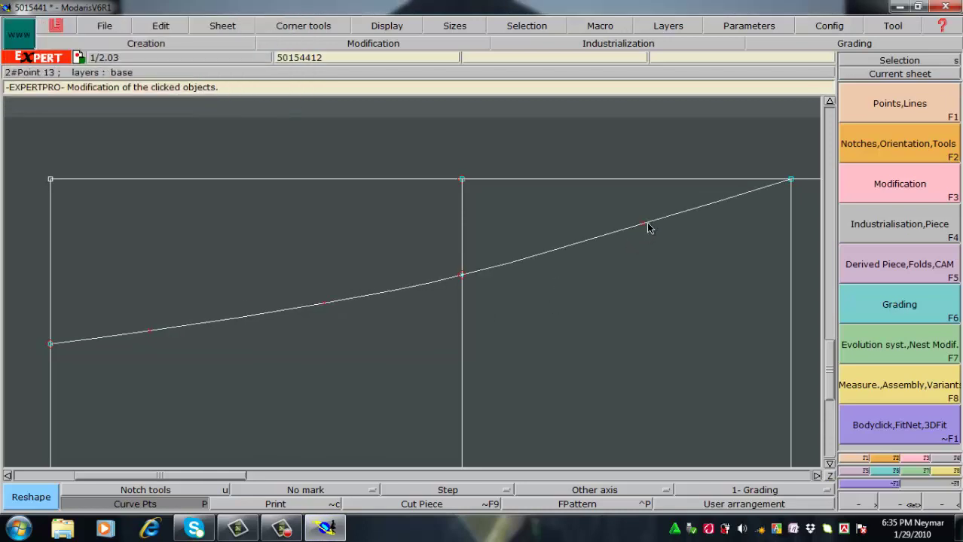
Step: Reshape the curve by moving the point right of the middle line toward the upper end and nudging the two left-section points
drag(639, 227, 670, 220)
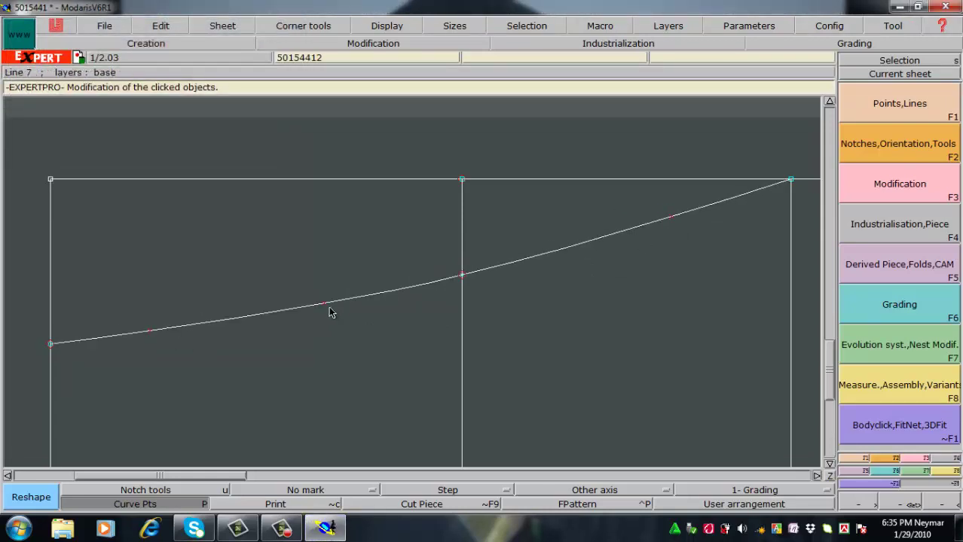
drag(323, 312, 325, 304)
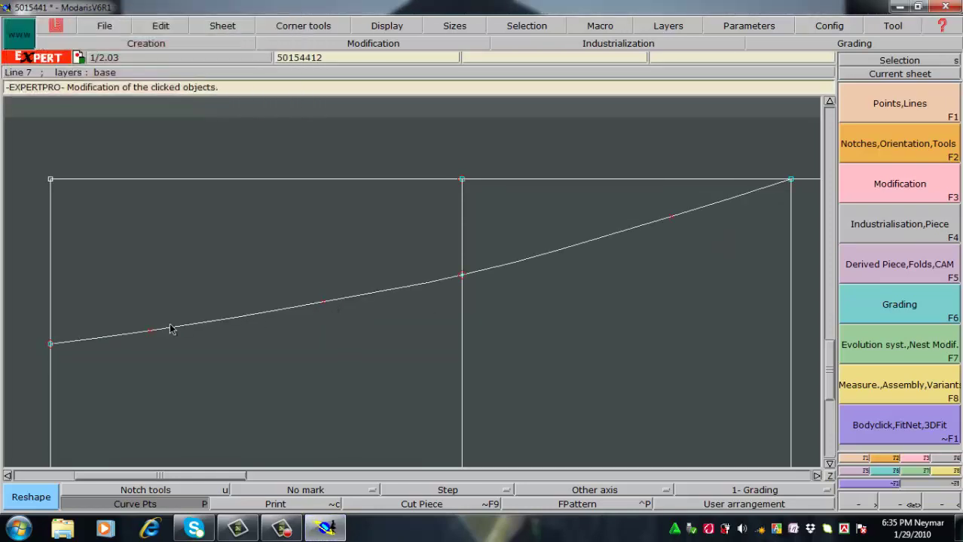
drag(150, 339, 151, 334)
drag(323, 308, 321, 308)
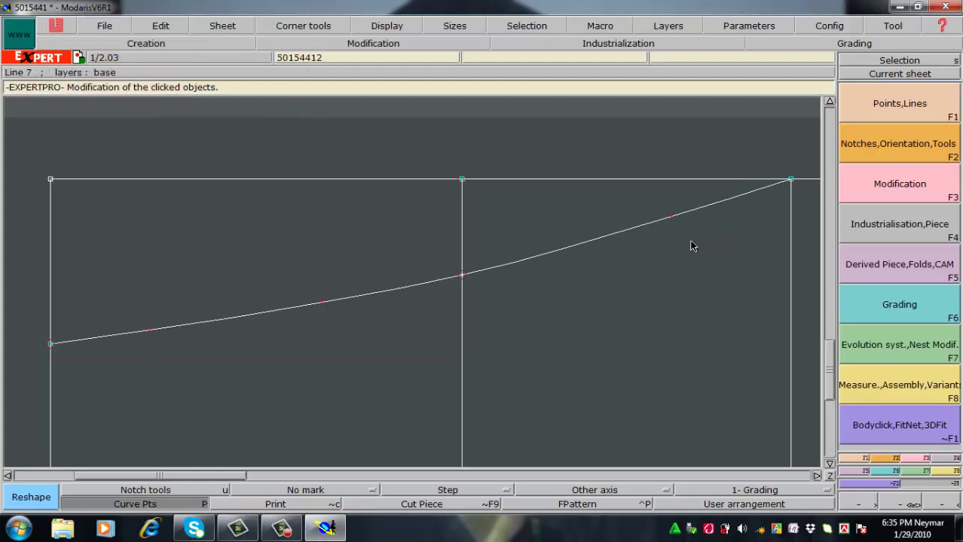
drag(670, 216, 672, 224)
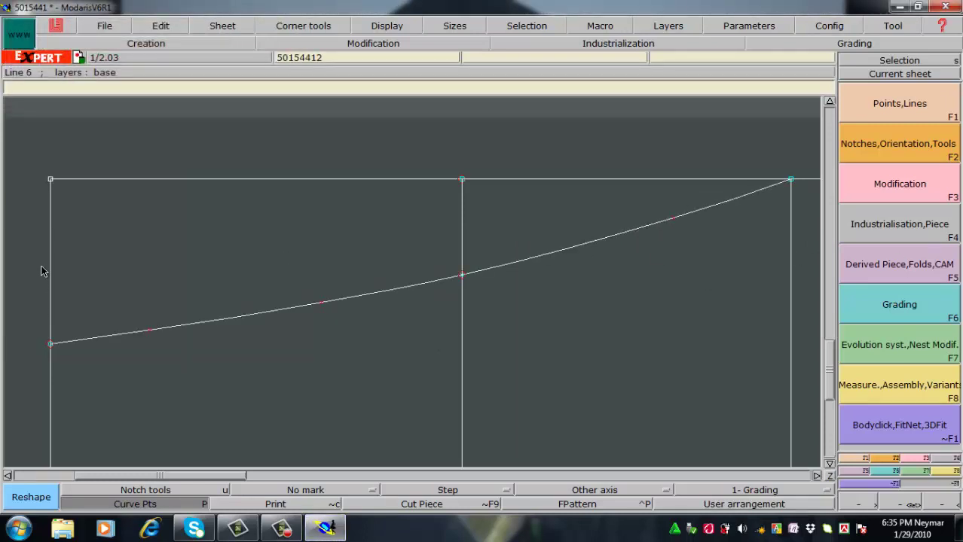
Step: Add two points to the curve right of the middle line, one on each side of its existing point, and nudge that existing point
key(a)
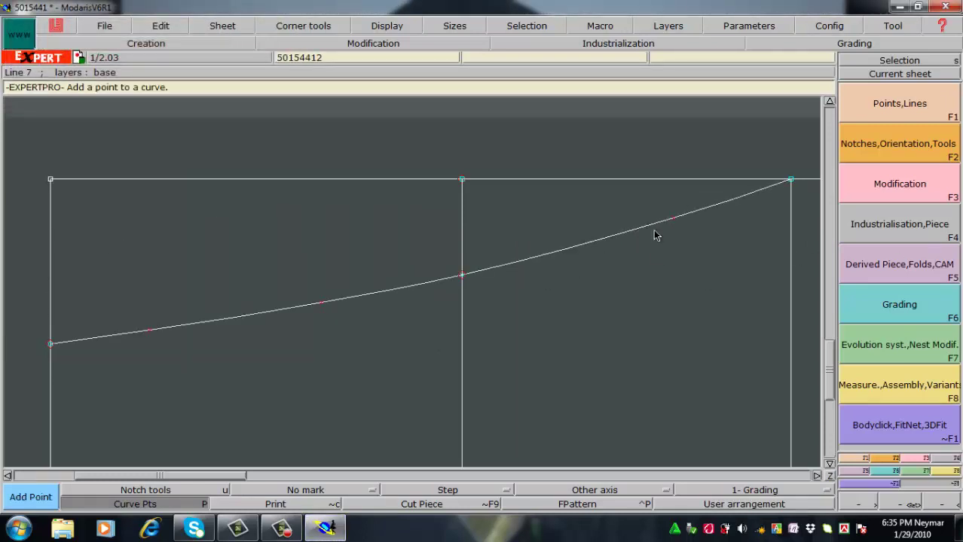
drag(520, 262, 736, 208)
key(r)
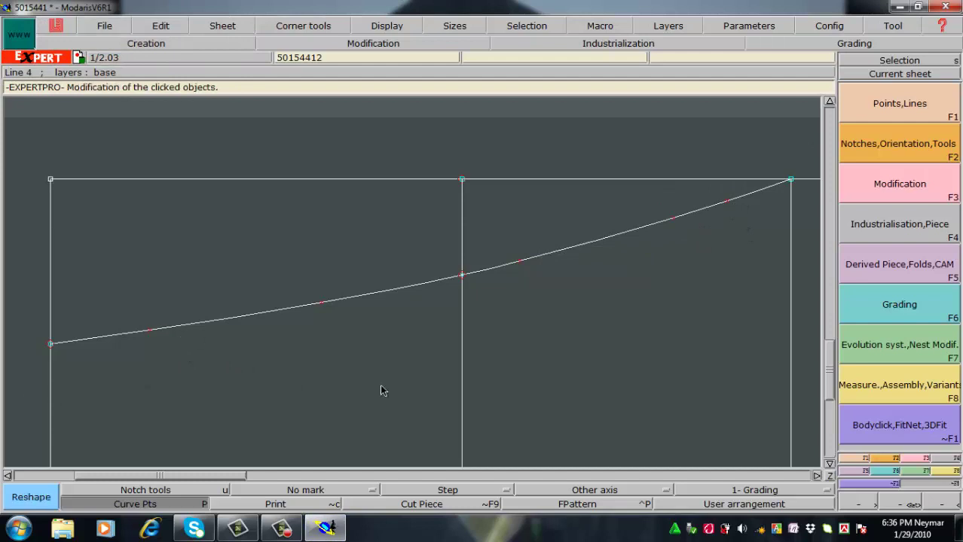
drag(669, 223, 668, 220)
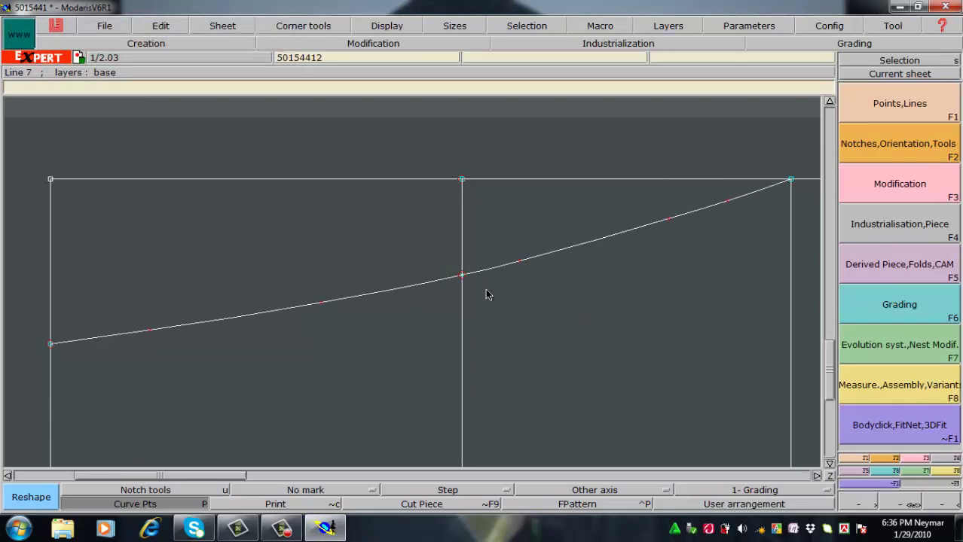
Step: Shift the two intermediate points left of the middle line slightly to the right along the curve
drag(323, 303, 336, 300)
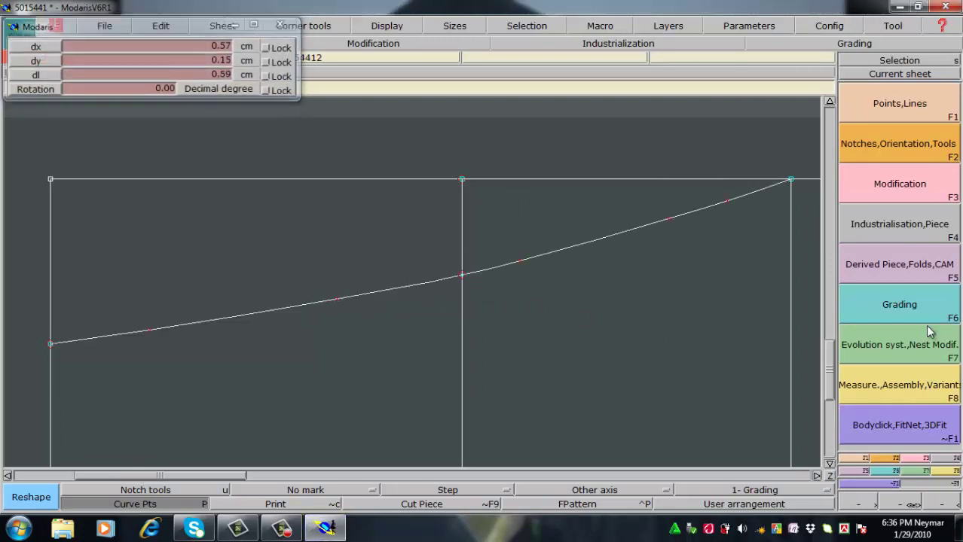
drag(148, 334, 151, 334)
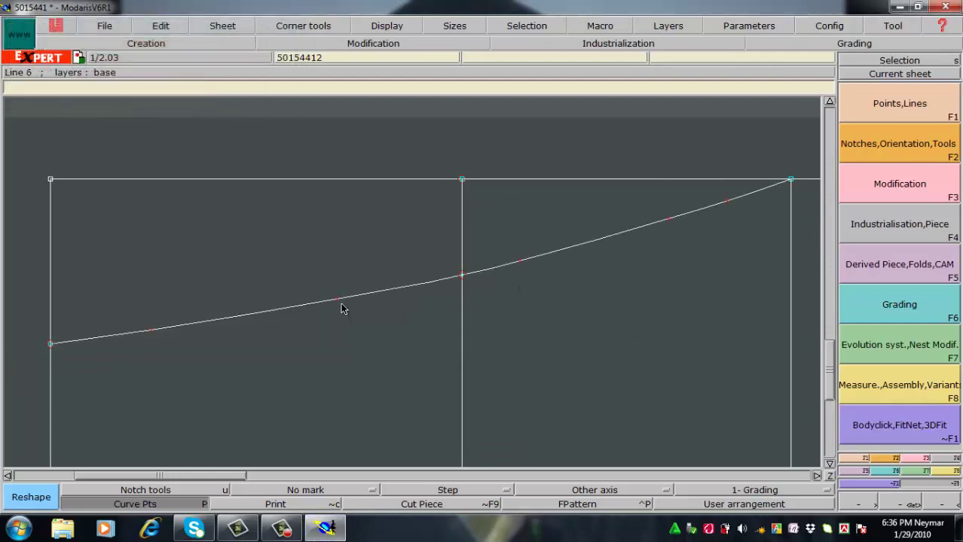
drag(342, 305, 340, 309)
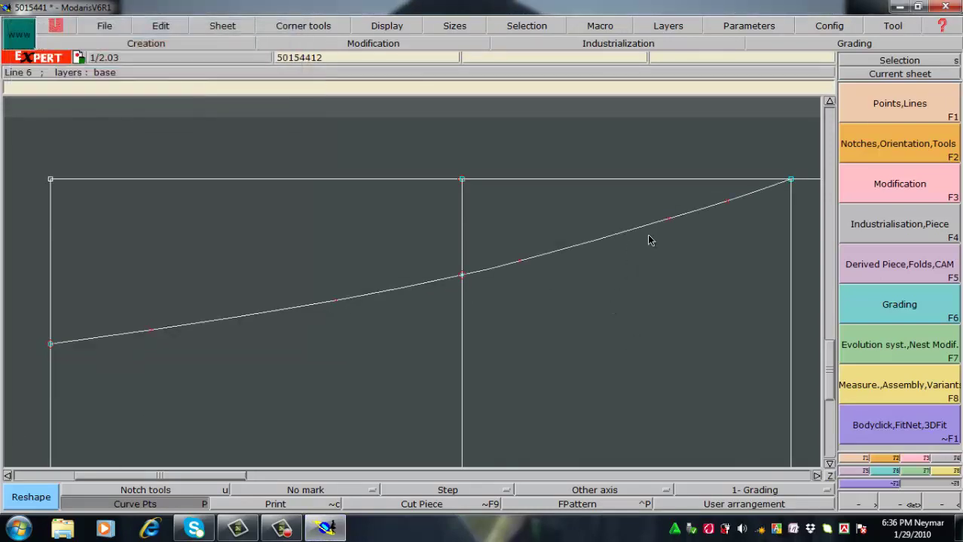
Step: Smooth the curve right of the middle line by nudging its three intermediate points
drag(666, 227, 732, 222)
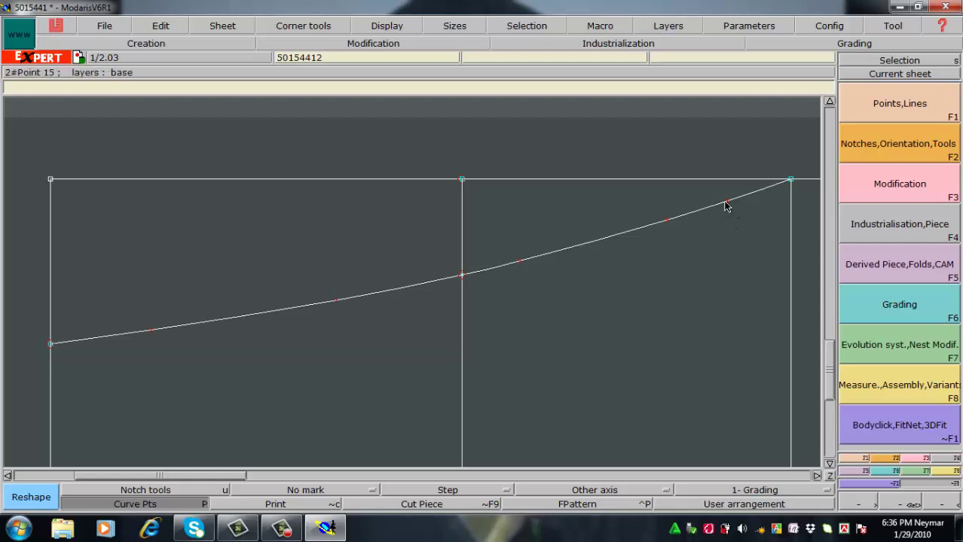
drag(730, 210, 730, 202)
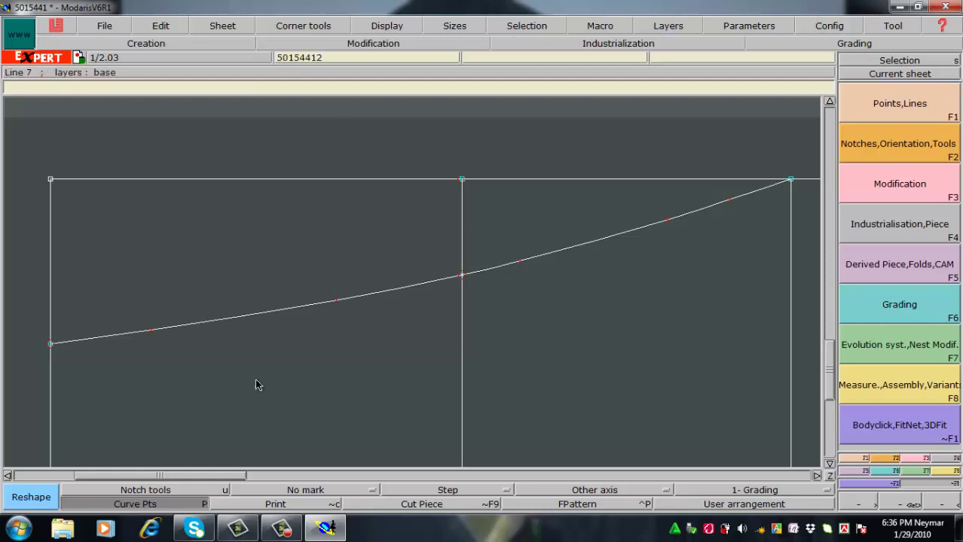
drag(729, 201, 732, 200)
click(520, 260)
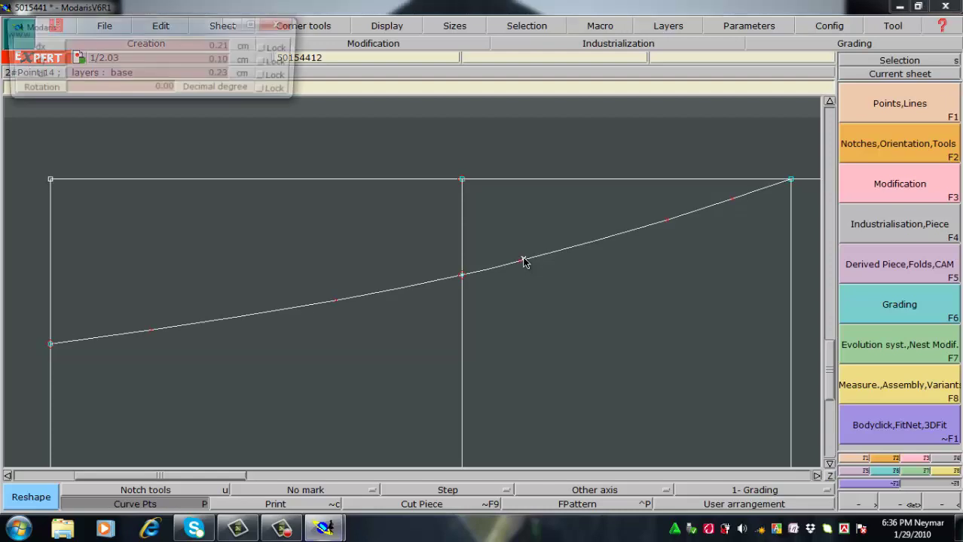
click(523, 258)
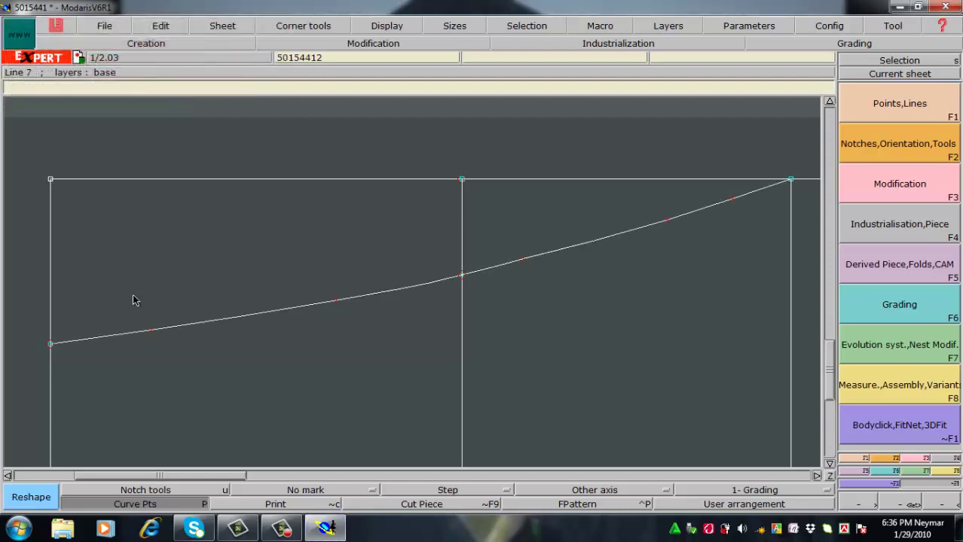
Step: Fine-tune the curve's left section with small moves of its two intermediate points for a smooth transition through the middle line
click(336, 304)
click(333, 302)
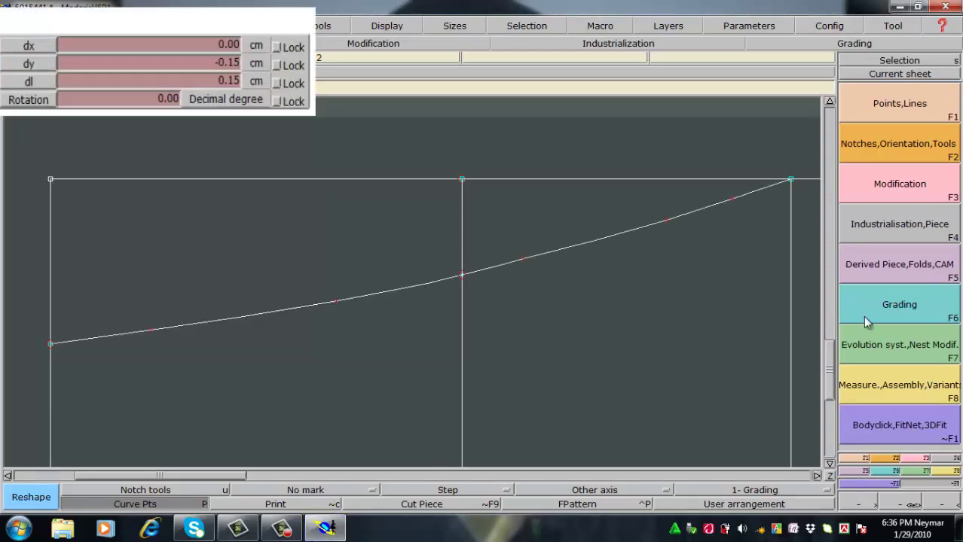
click(338, 303)
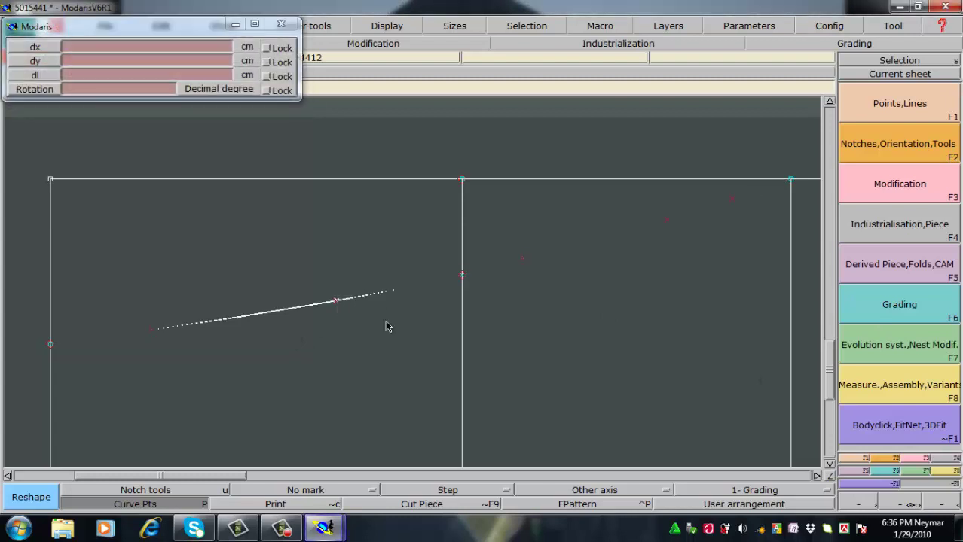
click(334, 302)
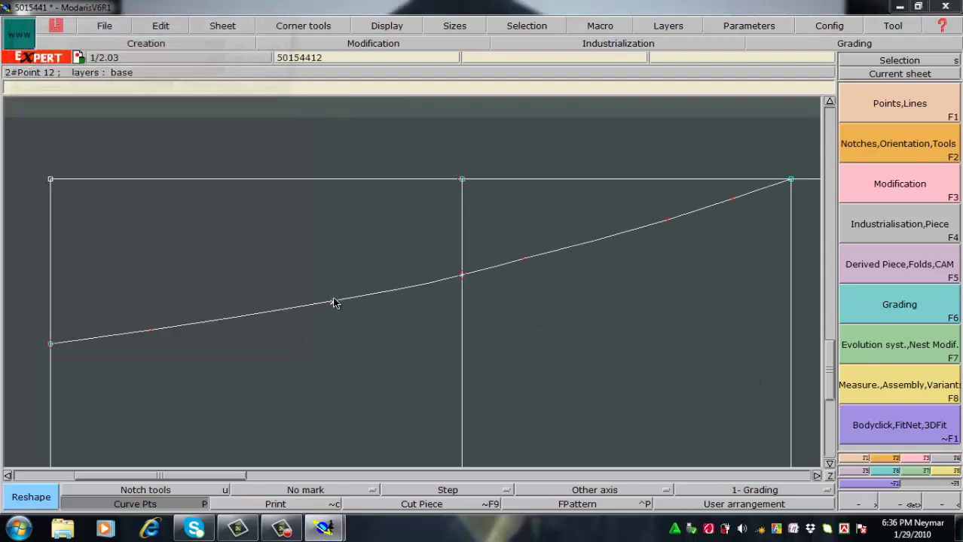
click(336, 304)
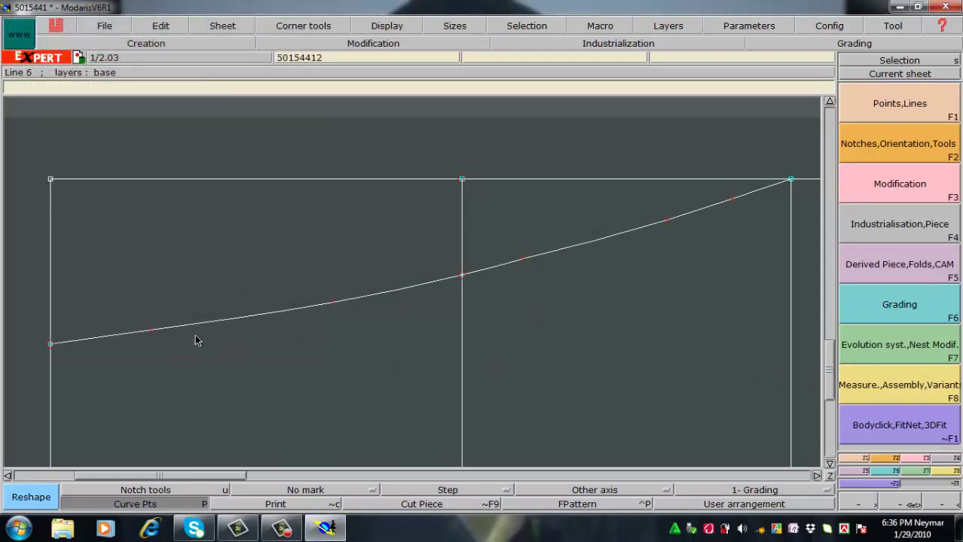
click(154, 336)
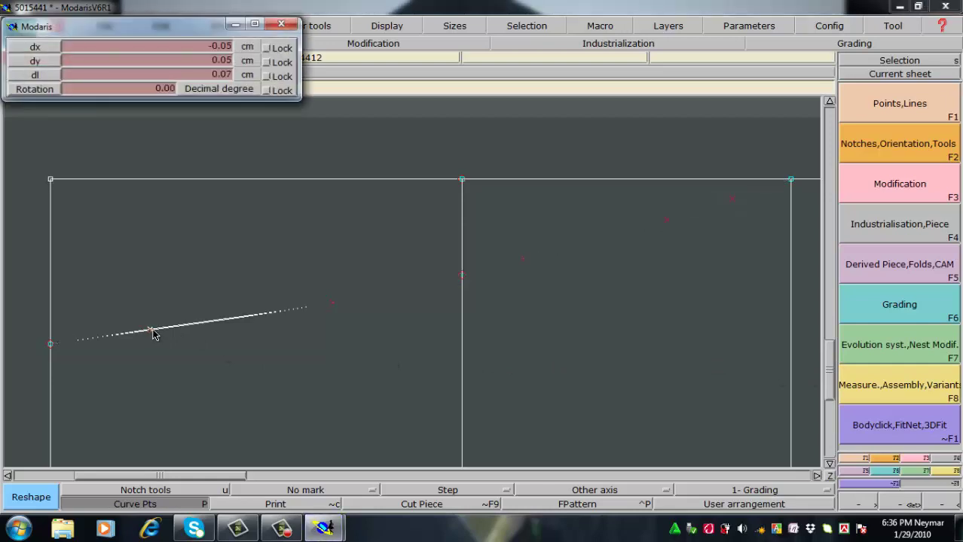
click(334, 304)
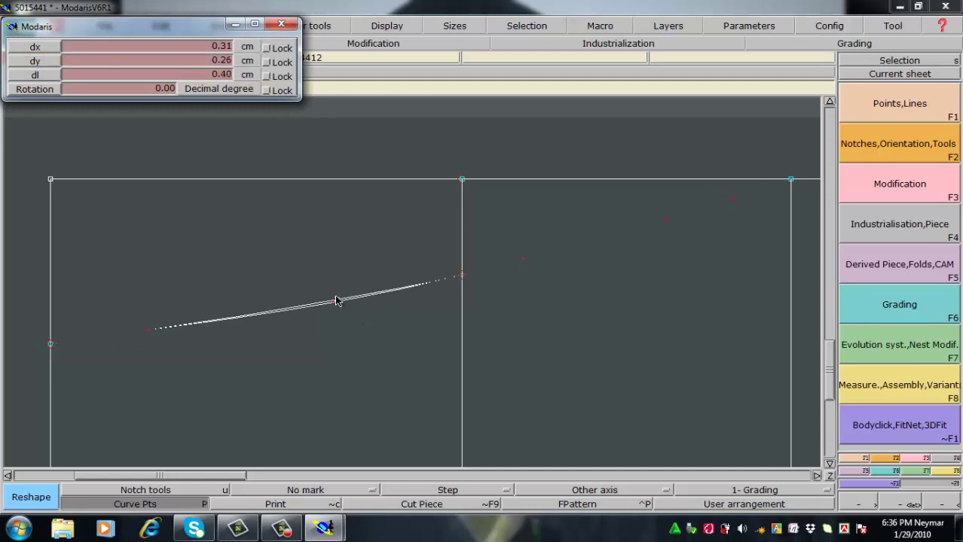
click(337, 301)
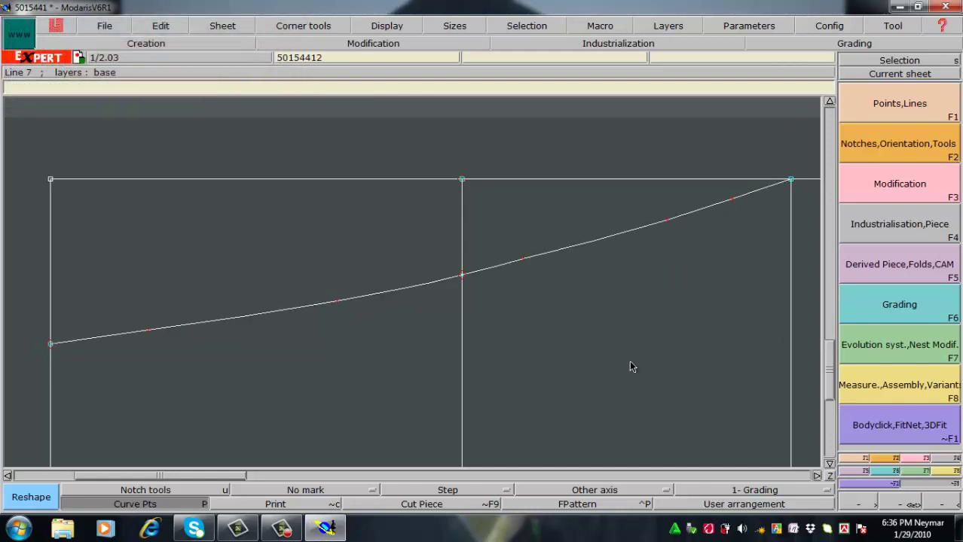
click(336, 305)
key(d)
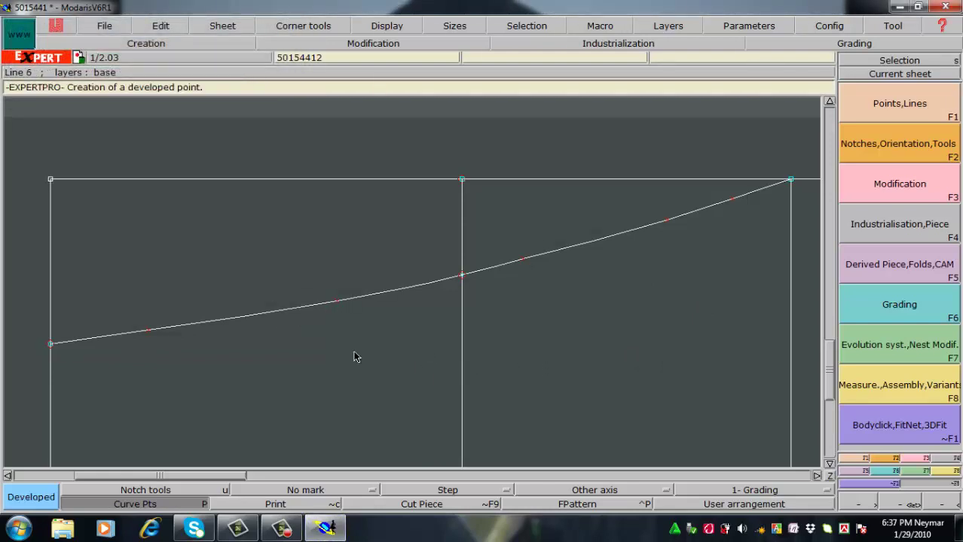
click(50, 345)
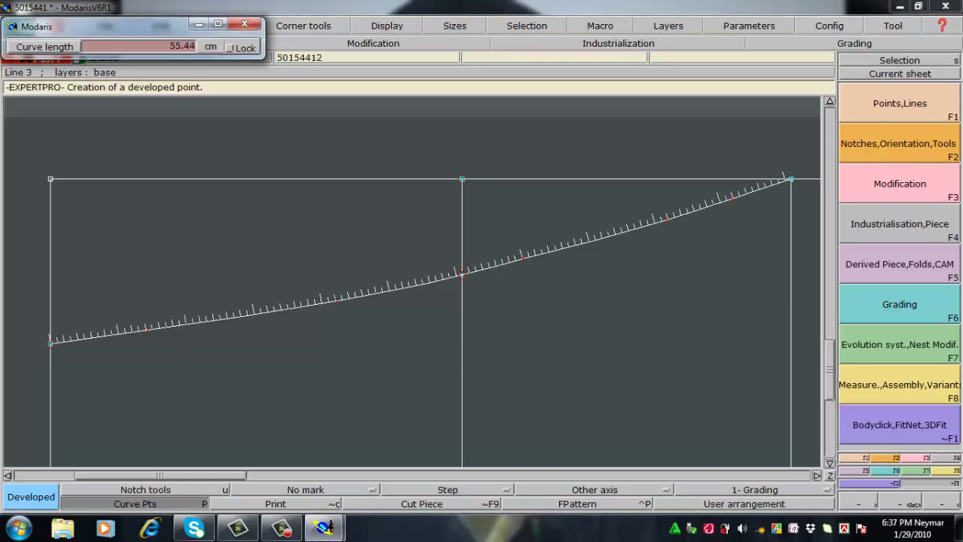
click(576, 260)
key(ctrl+z)
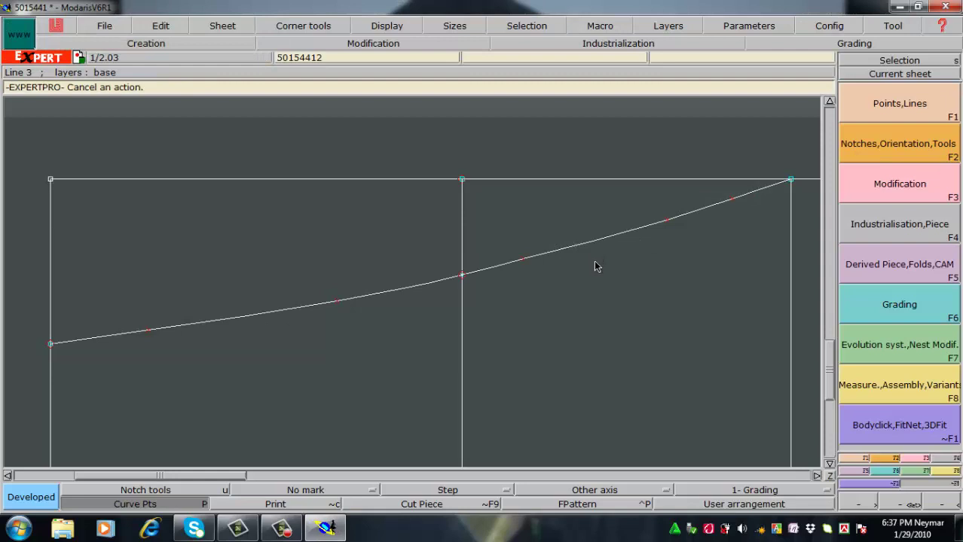
Step: Measure the length of the Bezier curve from its upper right end to its end on the rectangle's left edge
key(l)
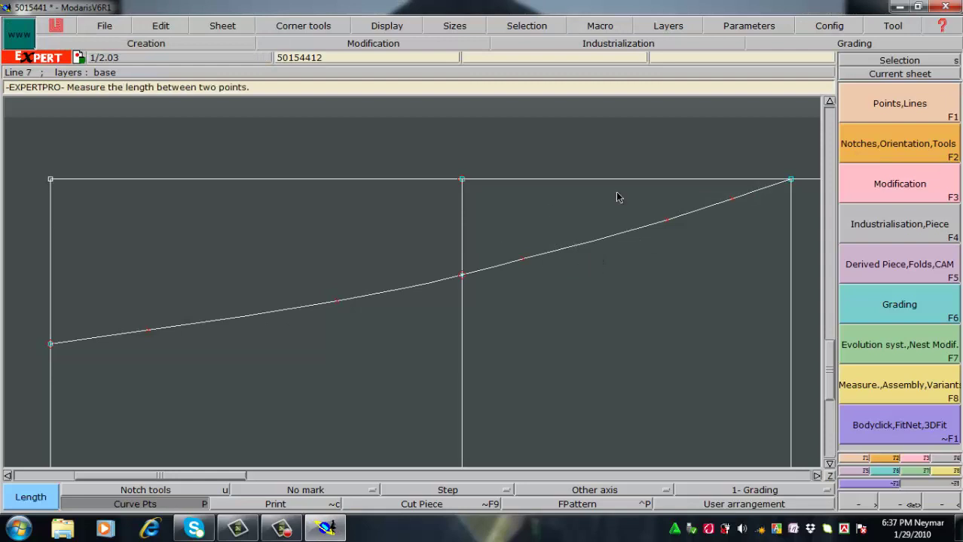
click(790, 180)
click(50, 345)
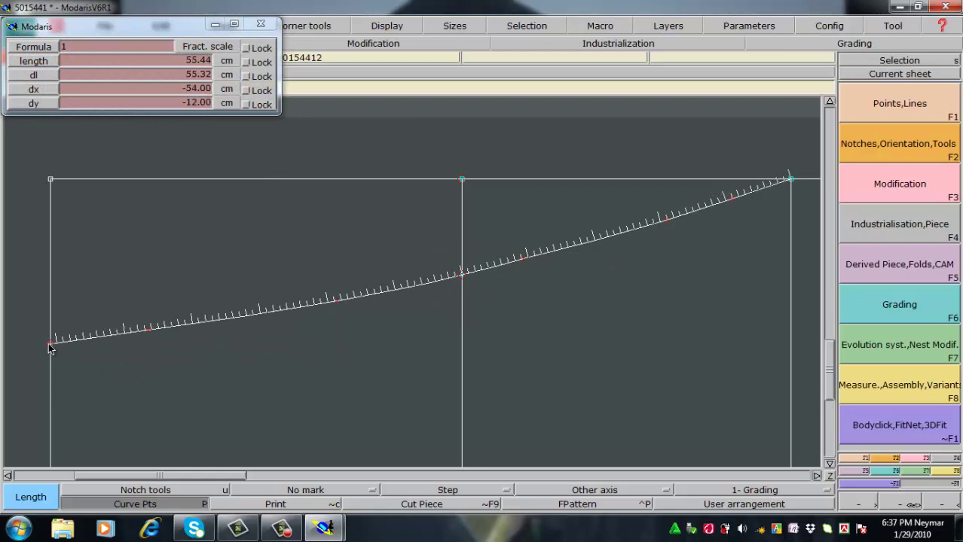
click(50, 345)
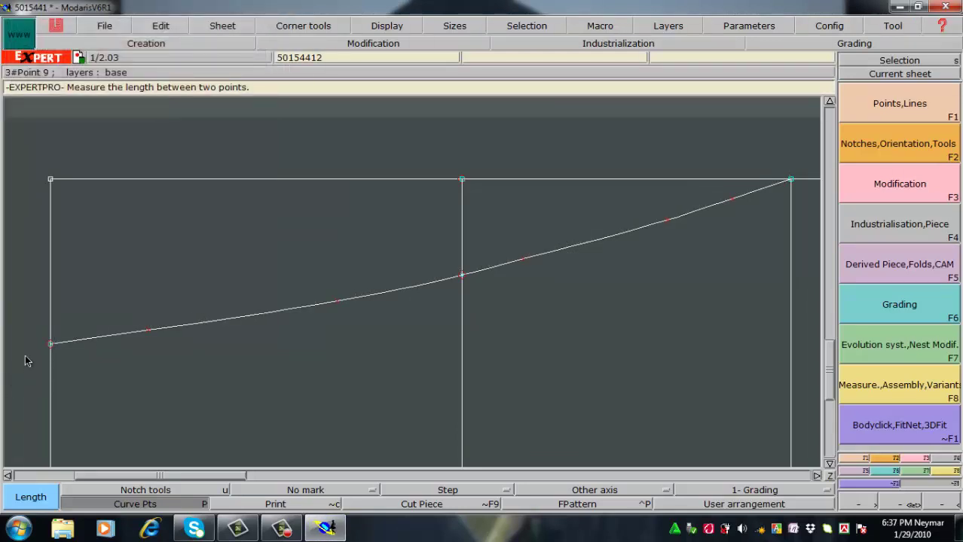
Step: Display the measurement table for the curve, erase all its measurements and close it
key(ctrl+f)
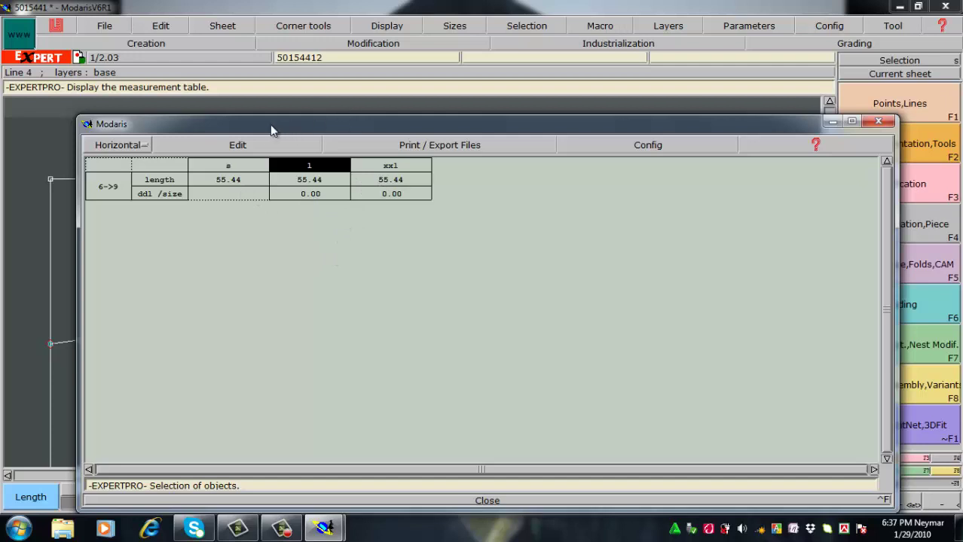
click(216, 148)
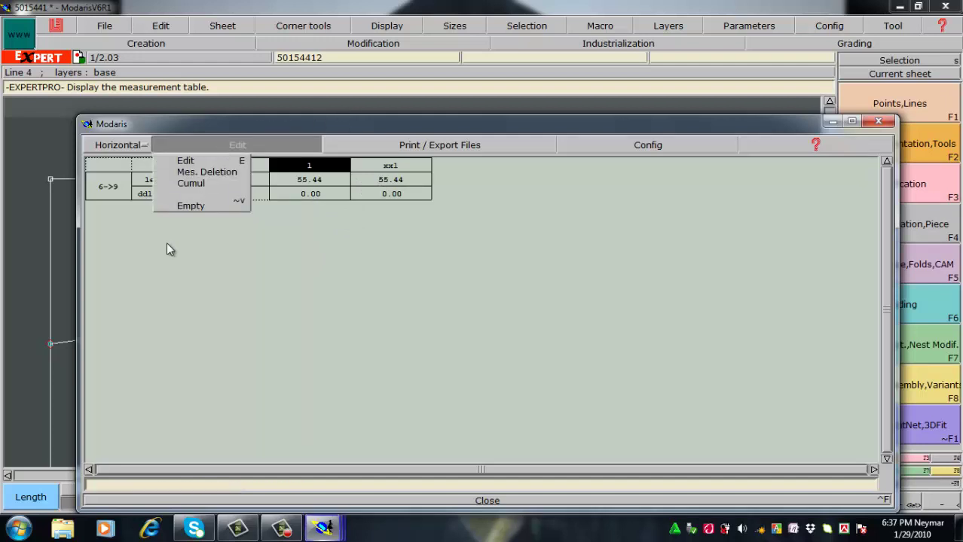
click(193, 207)
click(484, 501)
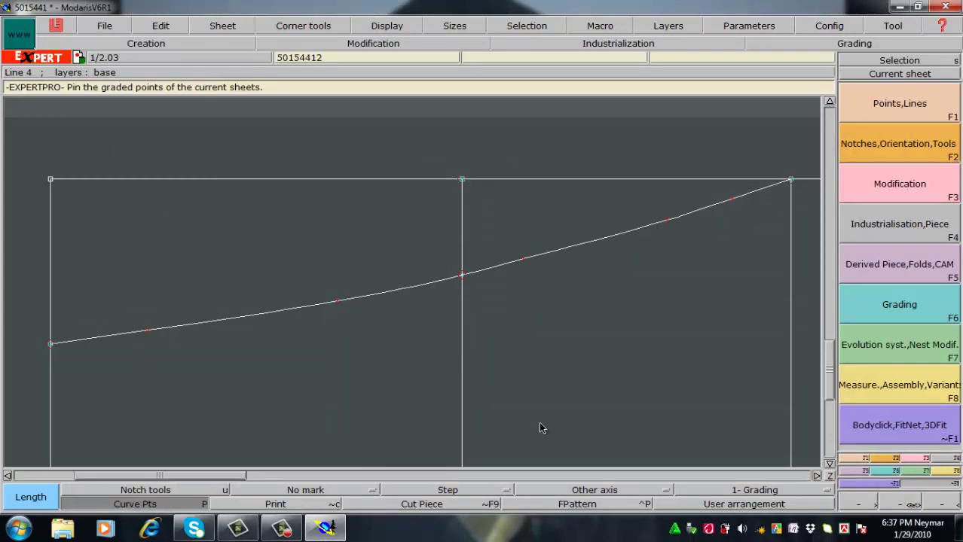
Step: Select the vertical line below the curve's upper right end and show a print of its original position
key(Home)
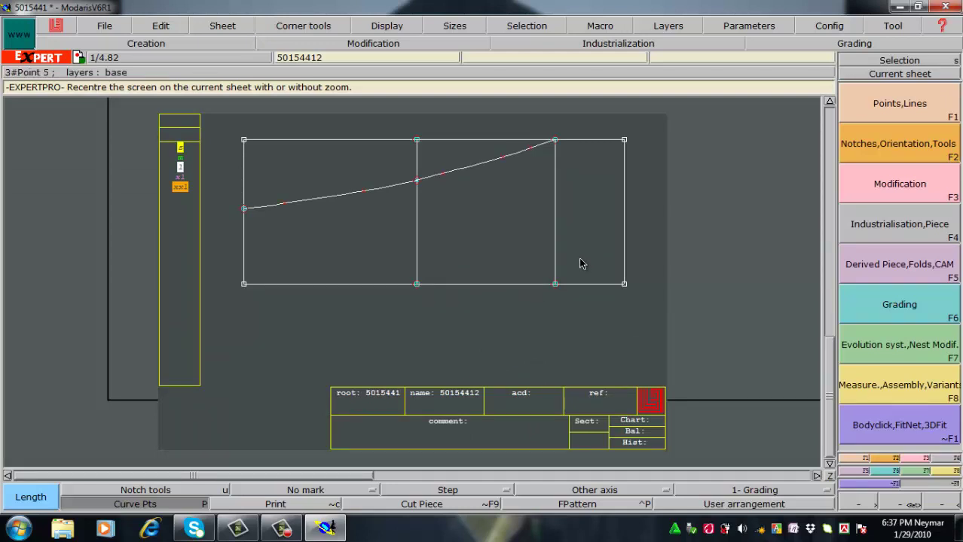
key(z)
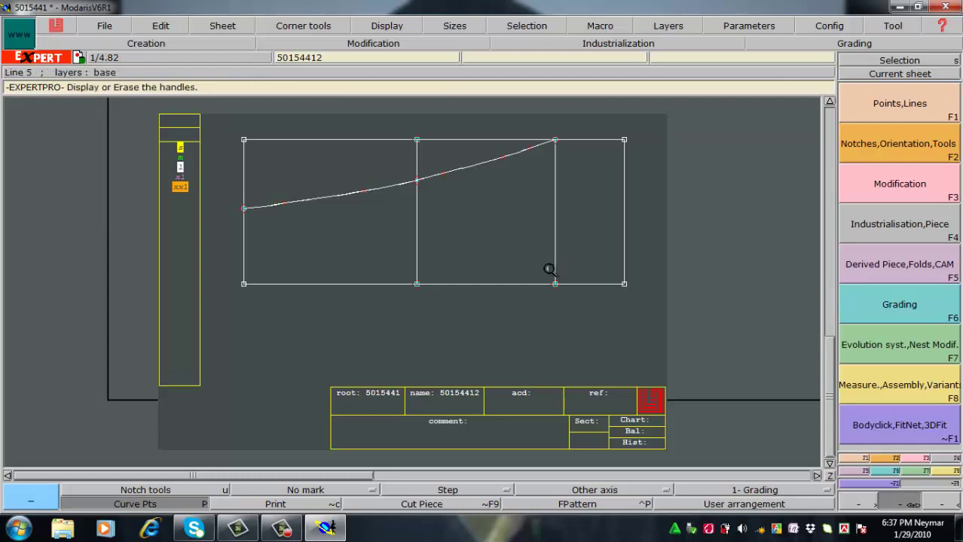
click(546, 268)
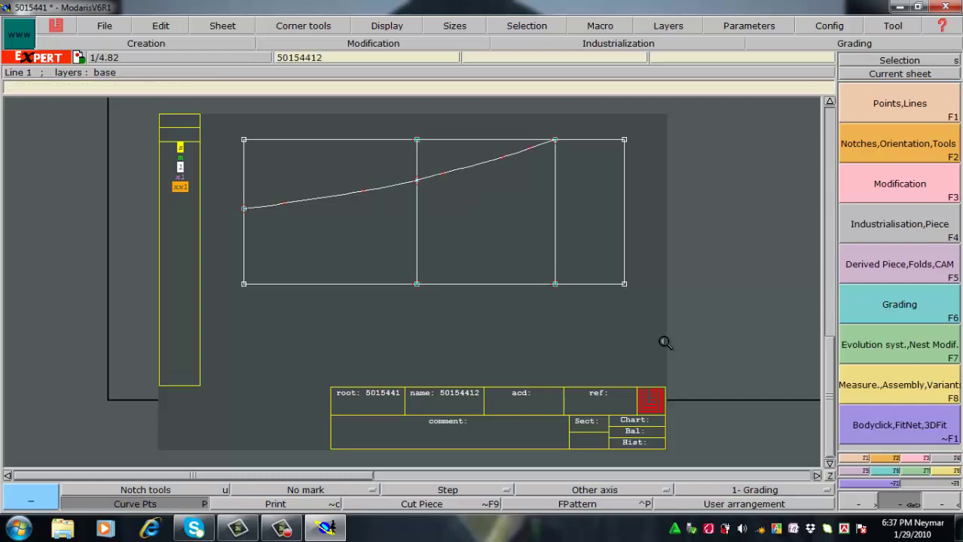
key(F3)
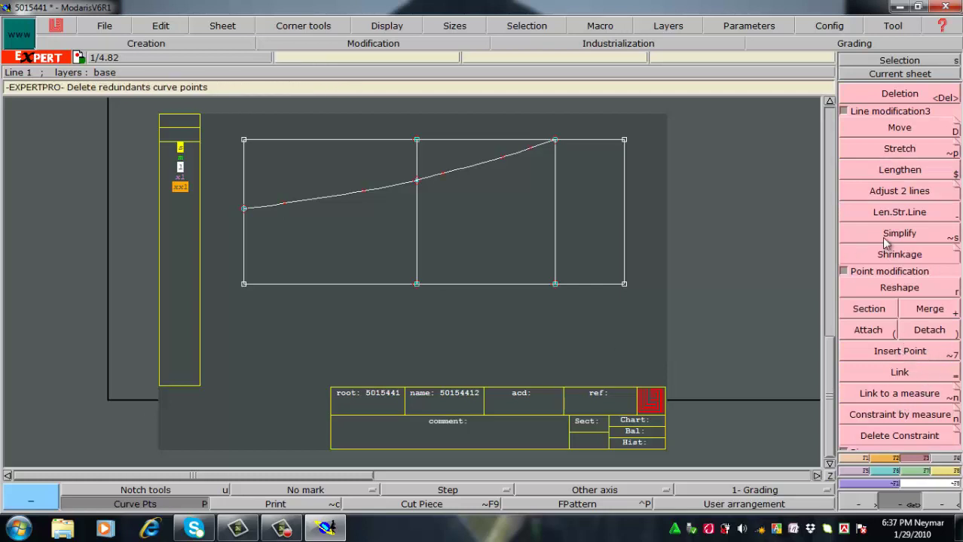
click(844, 271)
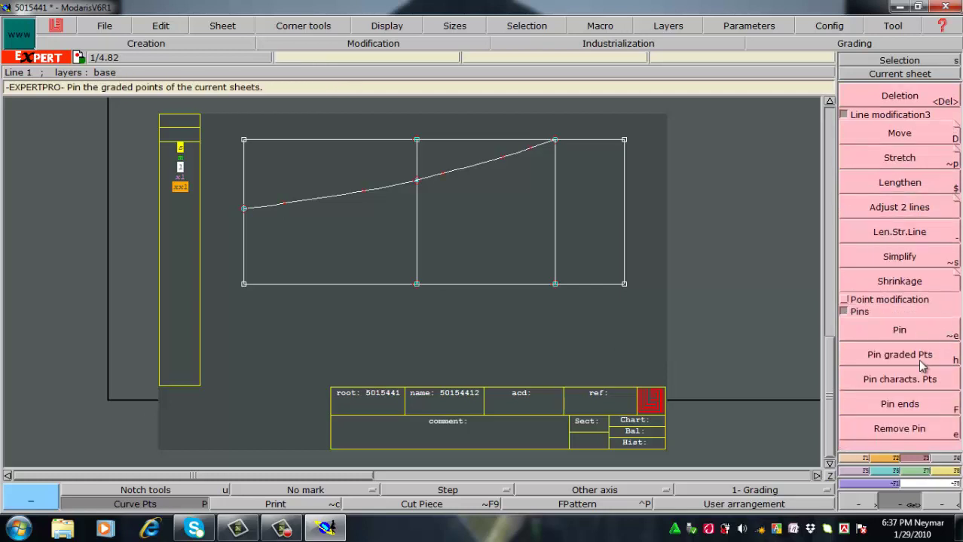
click(917, 331)
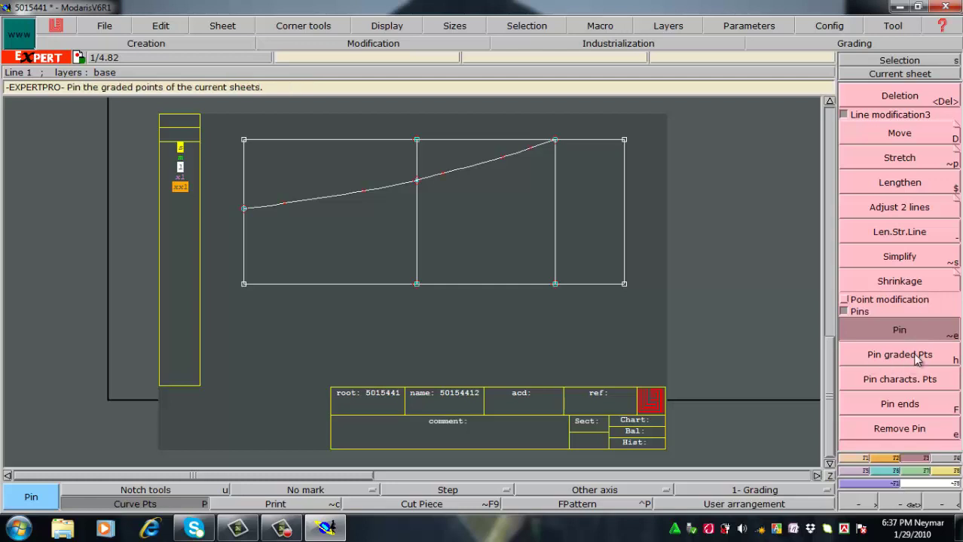
click(917, 360)
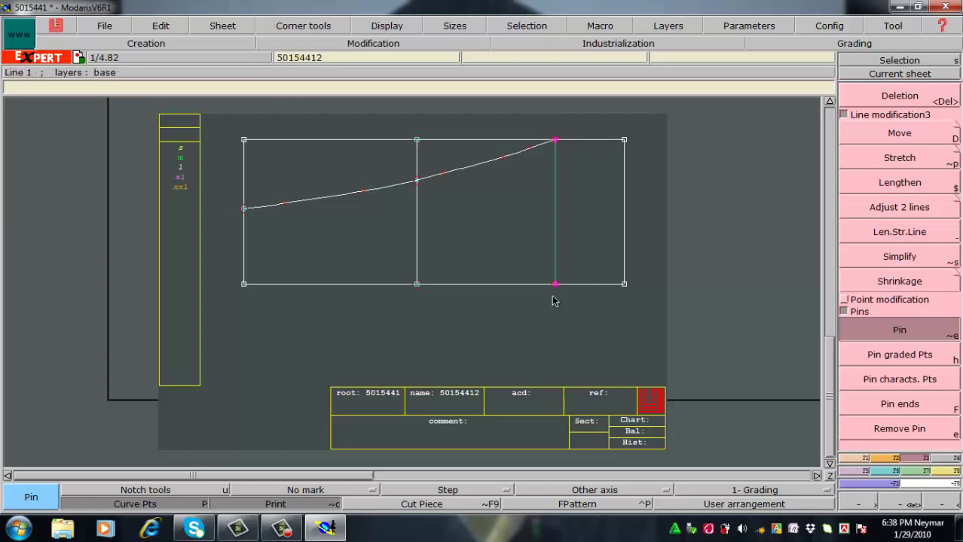
Step: Move the vertical line at the curve's upper end horizontally by 0.56 cm with no vertical shift
key(d)
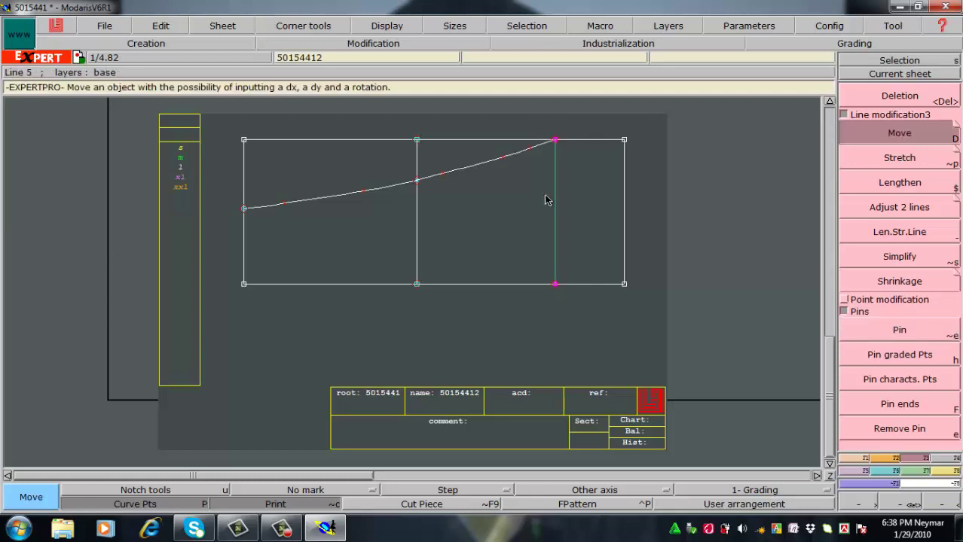
click(544, 201)
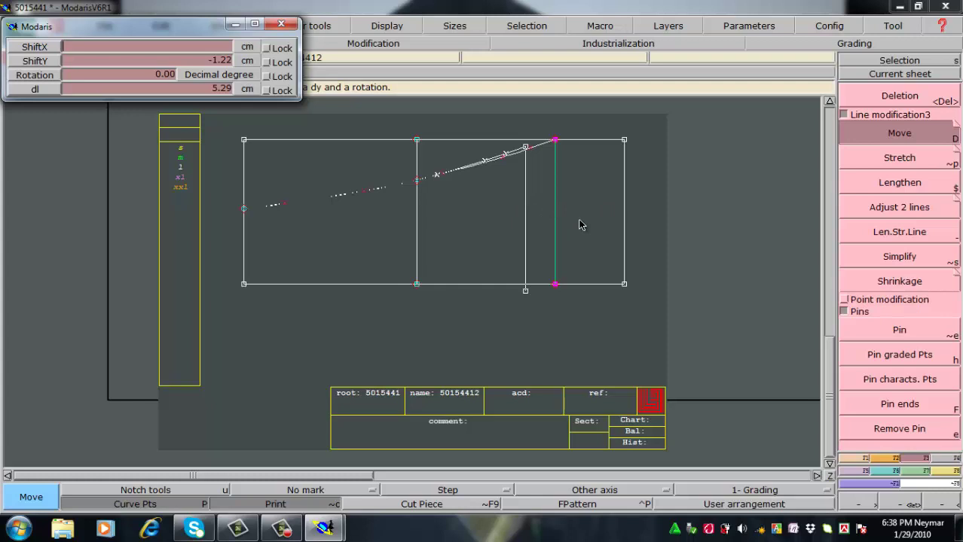
key(Down)
click(75, 47)
click(74, 61)
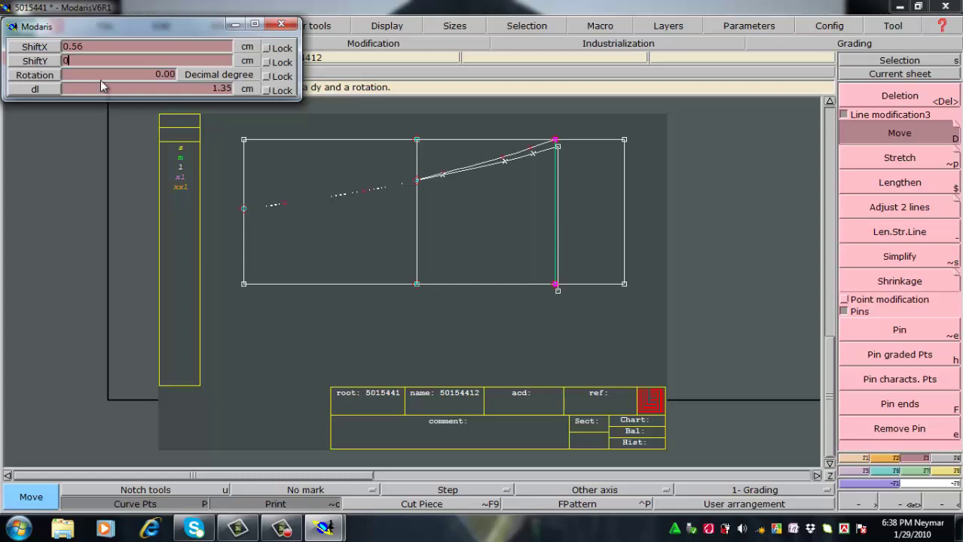
text(0)
key(Return)
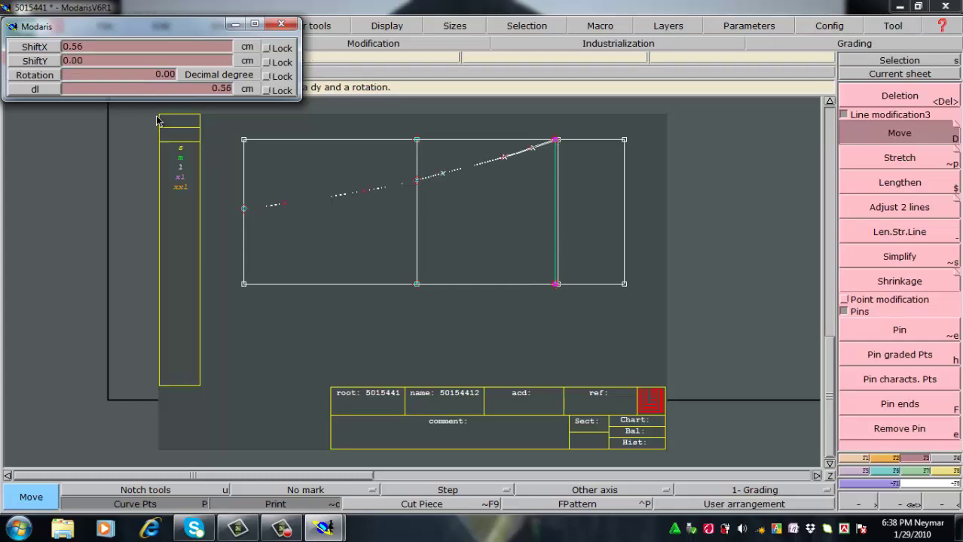
click(571, 223)
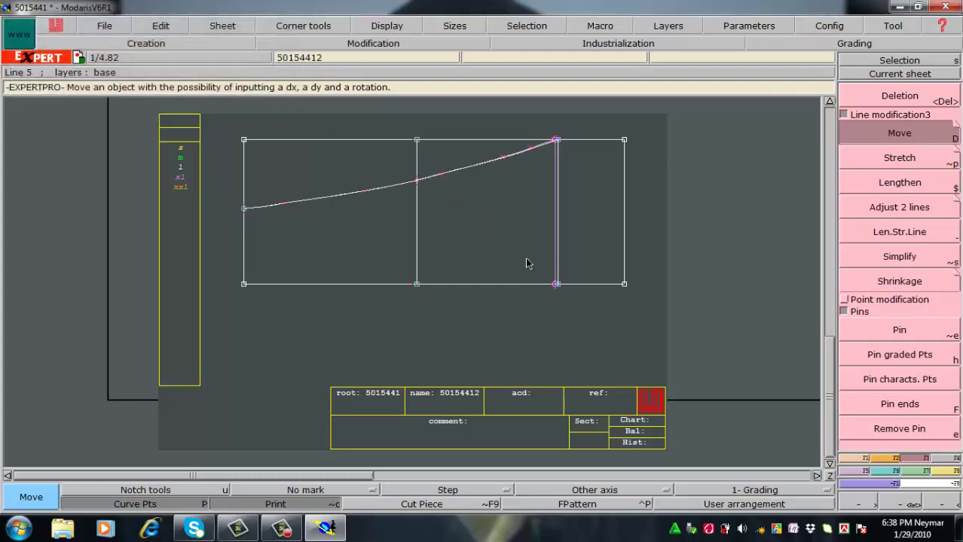
Step: Measure the curve's length from the moved upper right end to its end on the rectangle's left edge
key(Return)
drag(532, 128, 580, 155)
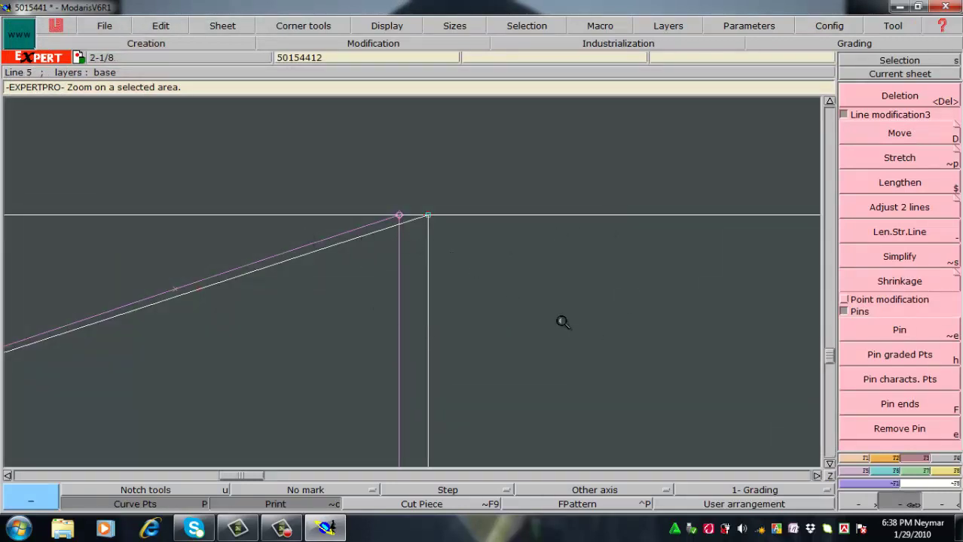
key(Home)
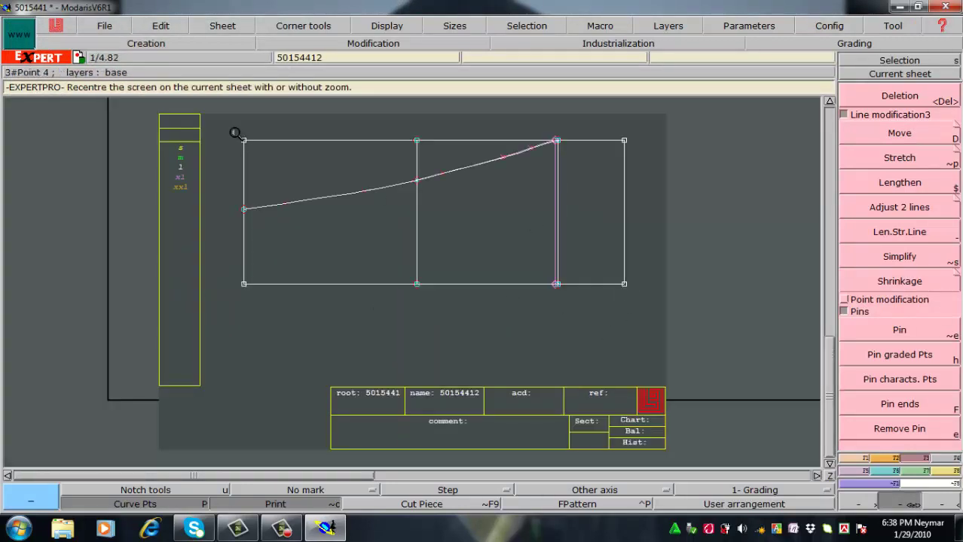
drag(624, 246, 622, 257)
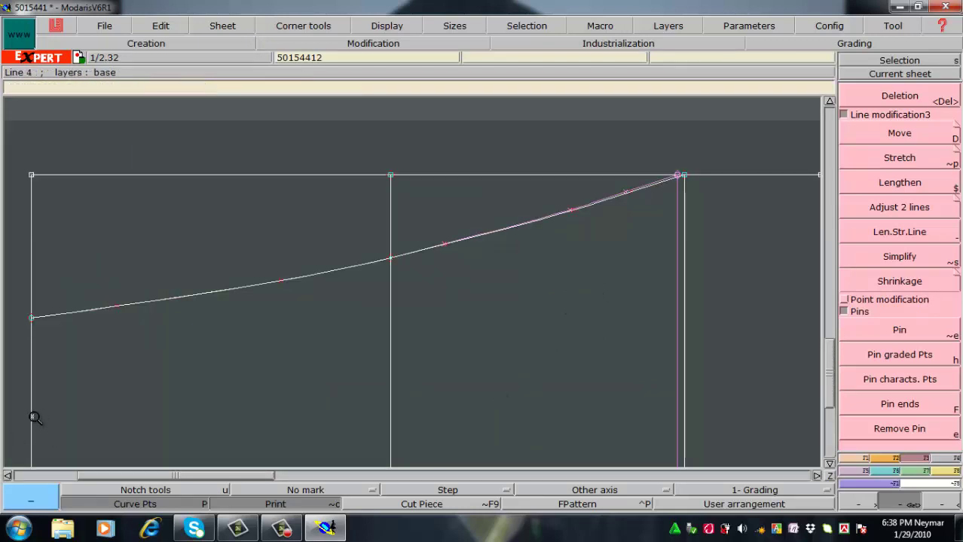
key(l)
click(679, 175)
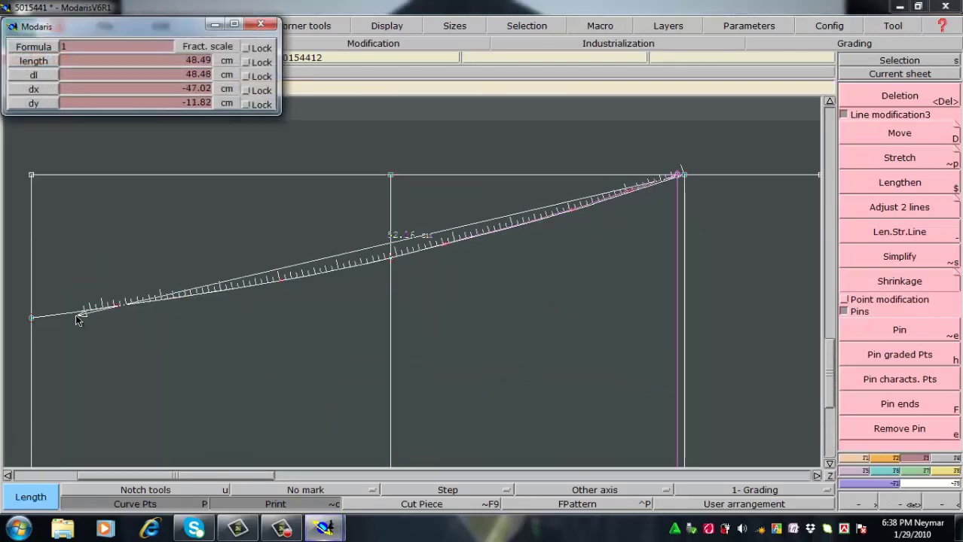
click(33, 317)
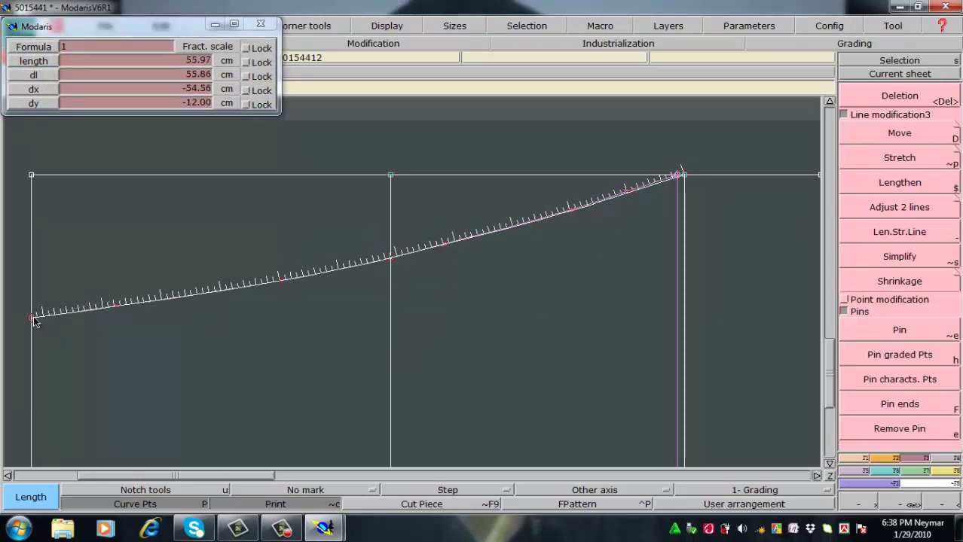
key(Escape)
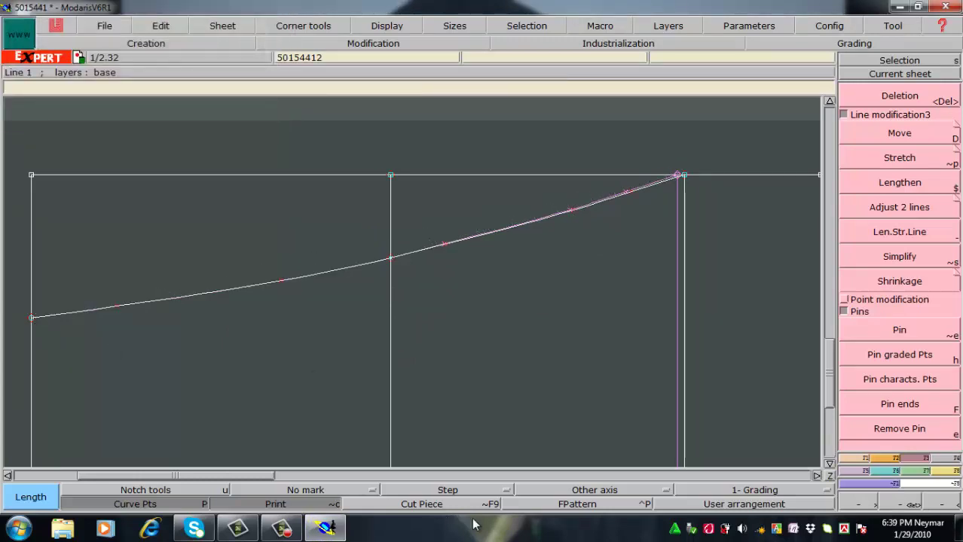
Step: Check the new curve measurement in the measurement table, empty the table and close it
click(589, 217)
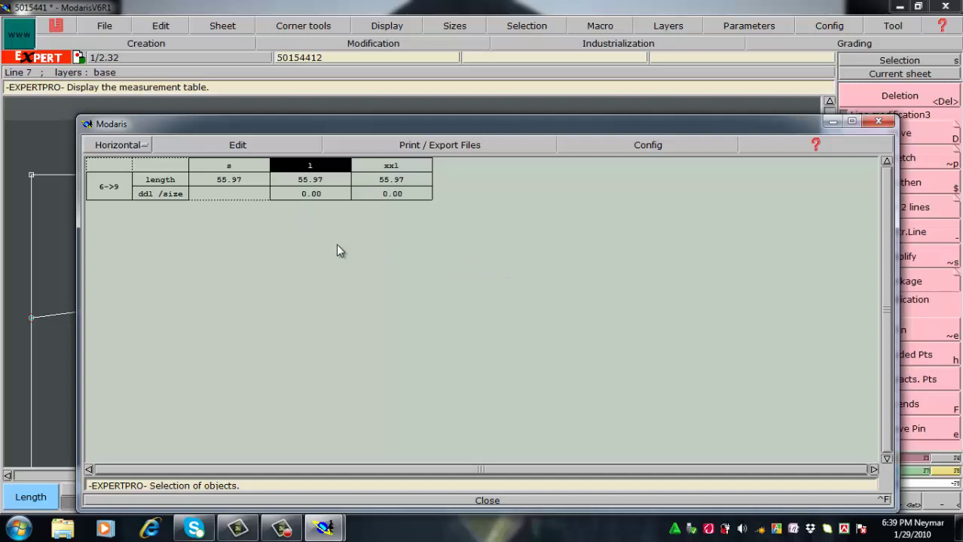
click(234, 145)
click(210, 209)
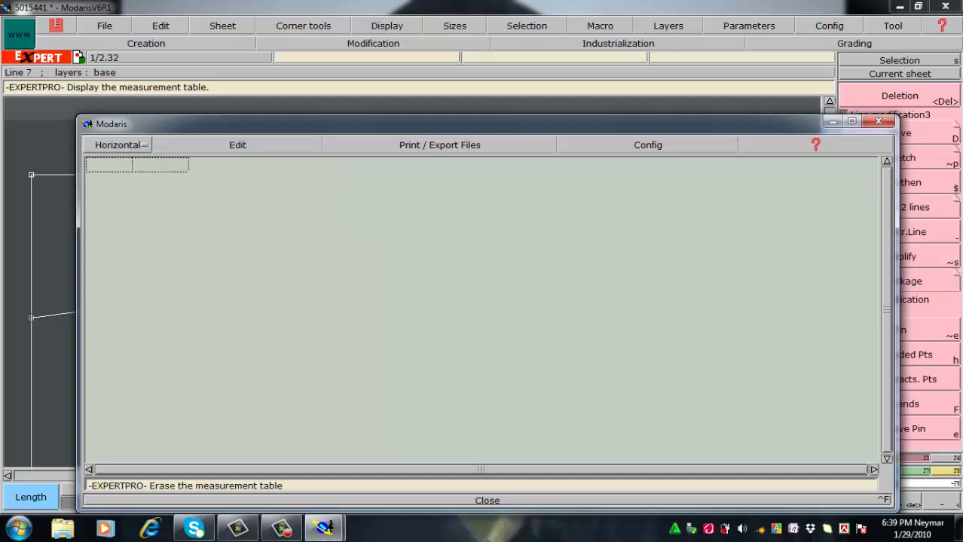
click(491, 500)
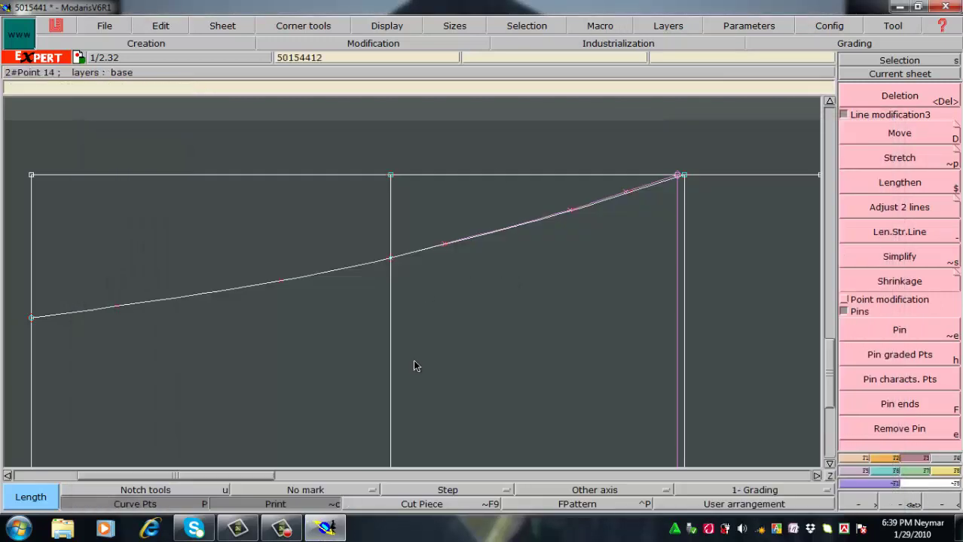
Step: Reshape the curve right of the middle line by slightly adjusting its three intermediate points
key(r)
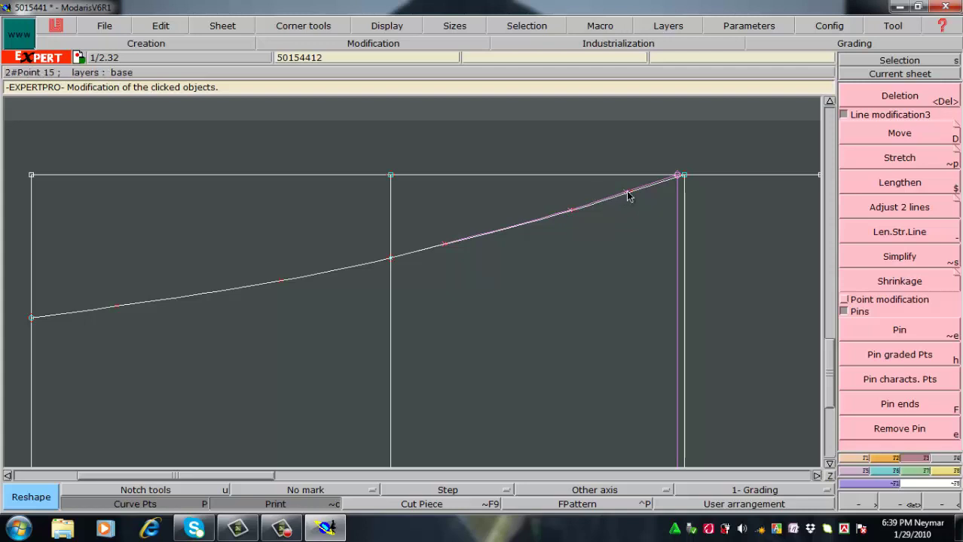
drag(629, 196, 630, 206)
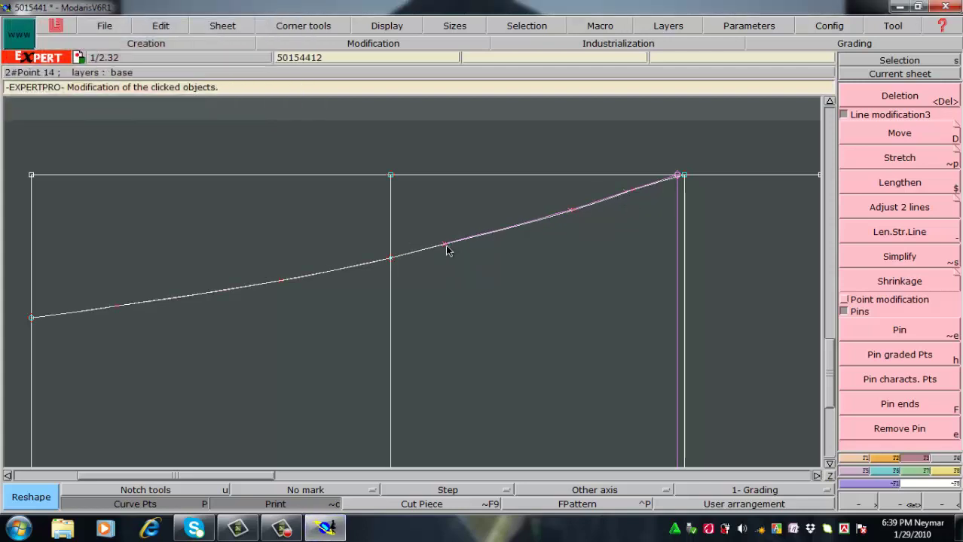
drag(447, 250, 572, 227)
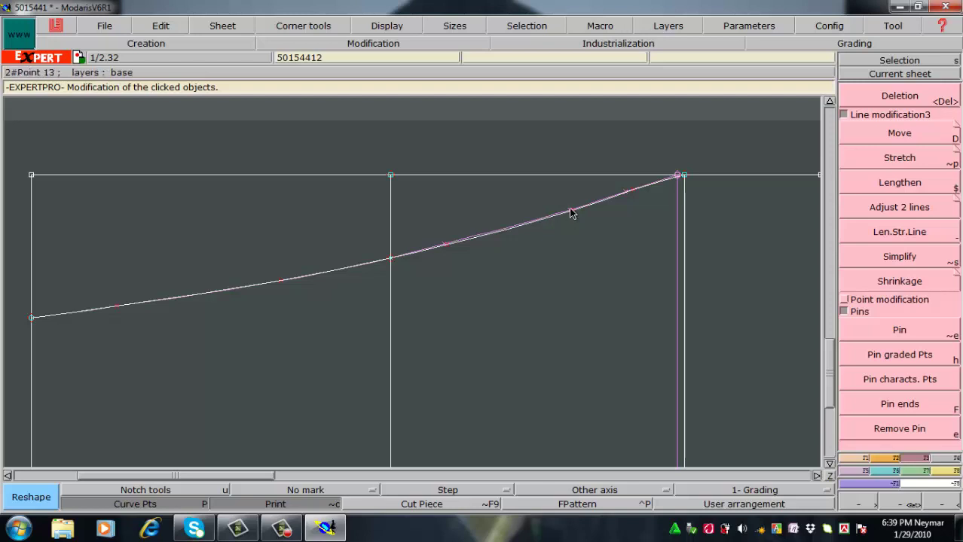
drag(571, 213, 571, 211)
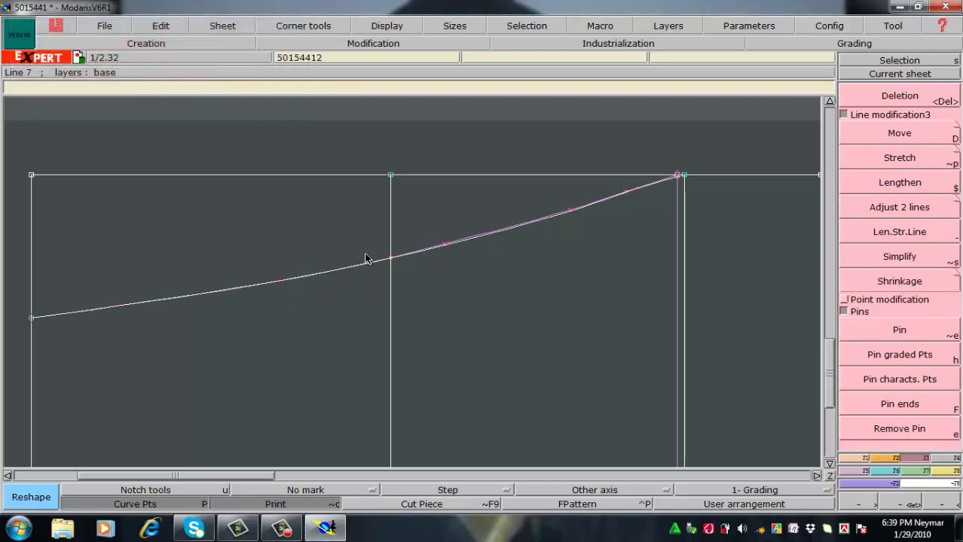
drag(443, 251, 444, 252)
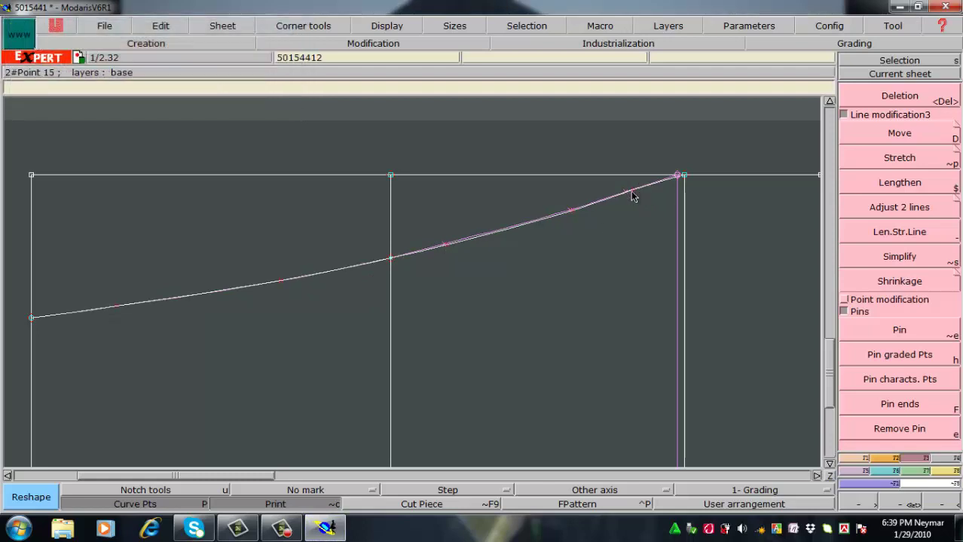
drag(633, 196, 635, 192)
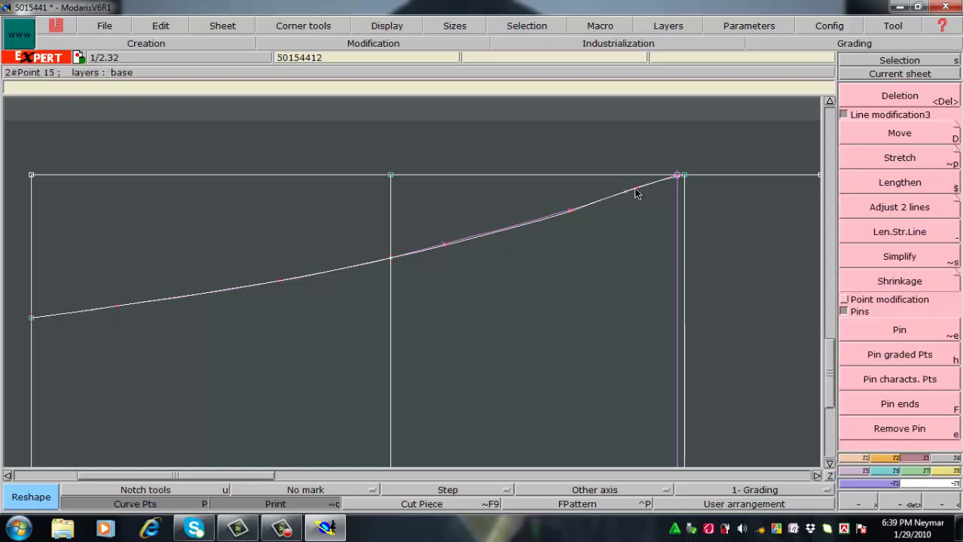
drag(637, 193, 635, 192)
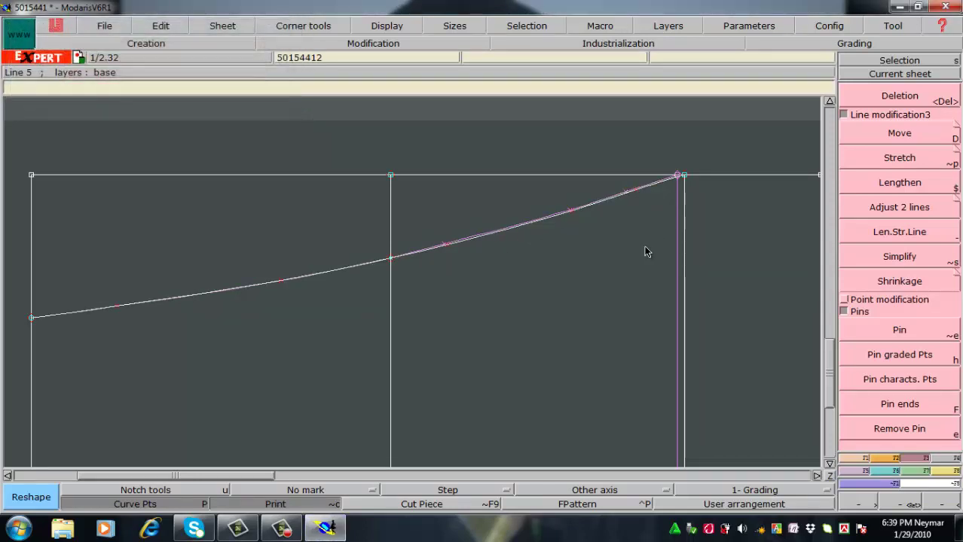
Step: Measure the reshaped curve's length from its upper right end to its end on the rectangle's left edge
key(j)
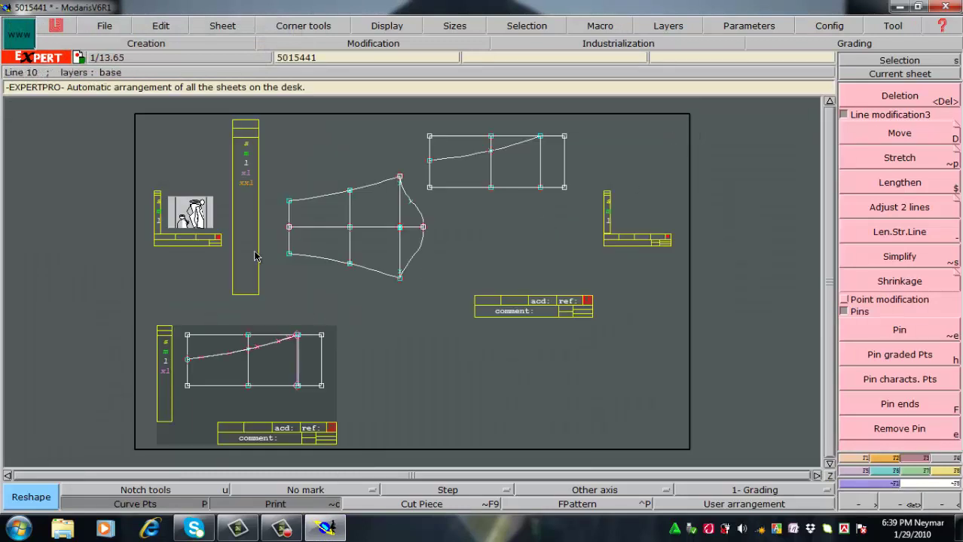
key(Home)
key(Return)
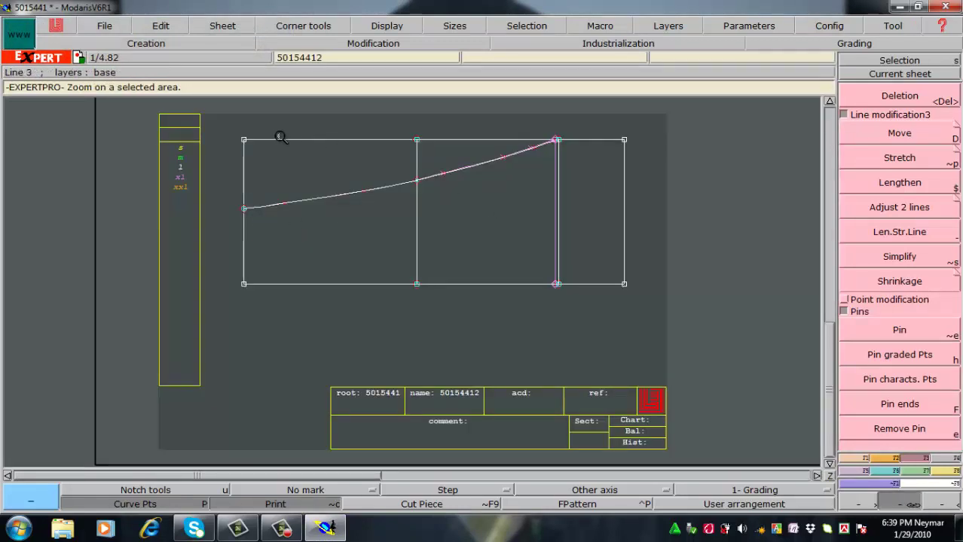
drag(211, 106, 654, 284)
key(l)
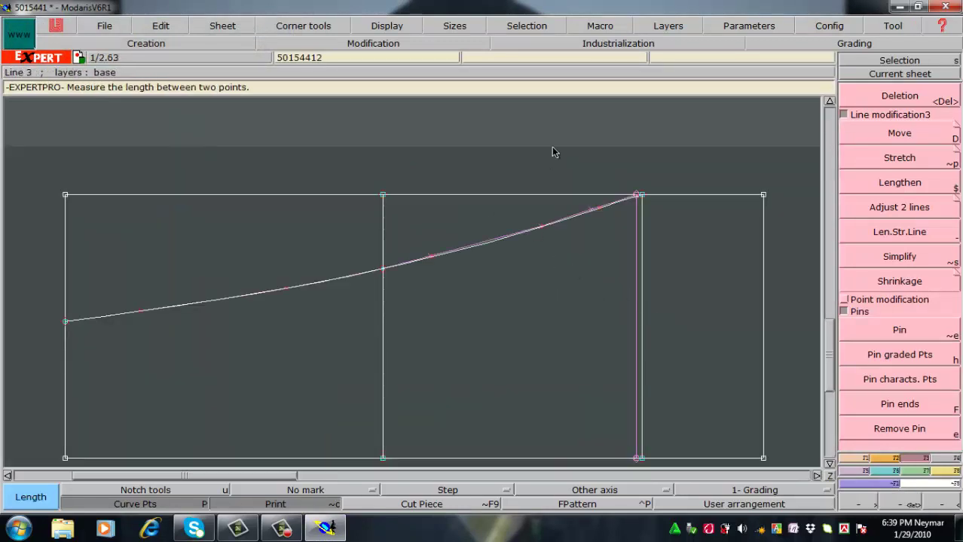
click(637, 196)
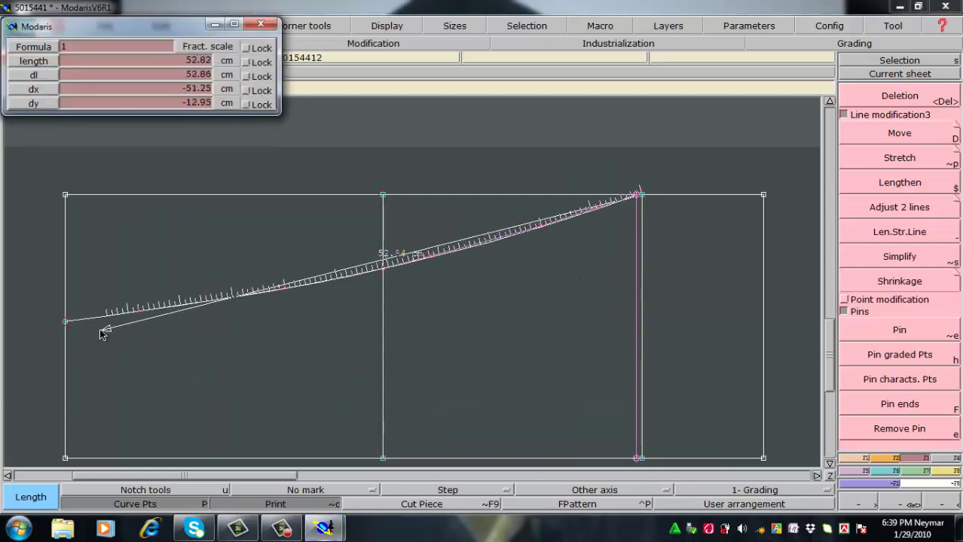
click(68, 325)
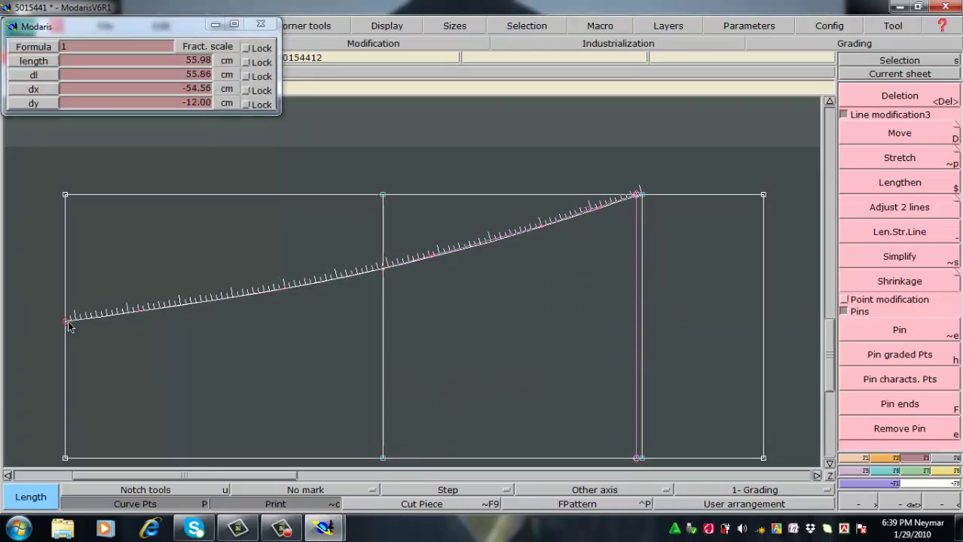
click(64, 323)
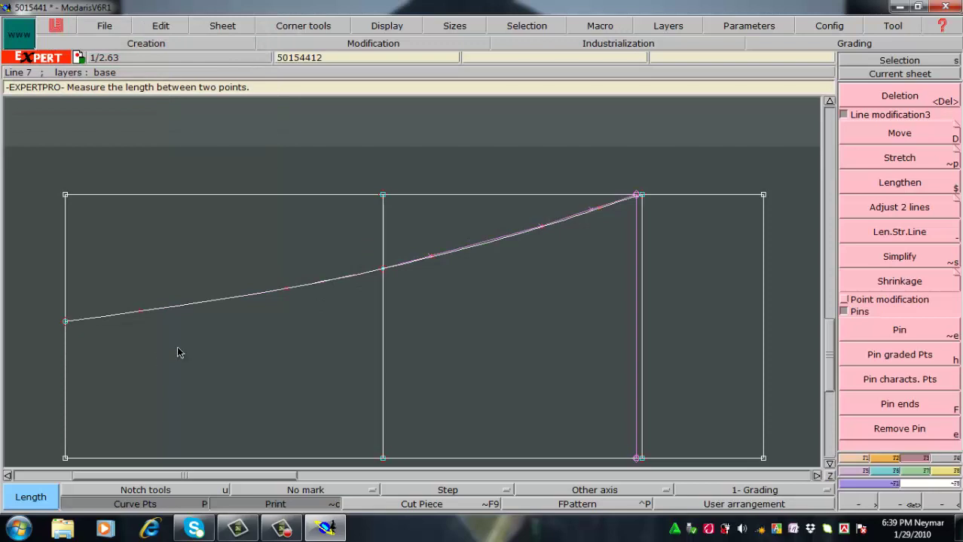
Step: Check the curve's length in the measurement table, erase the table and close it
key(ctrl+f)
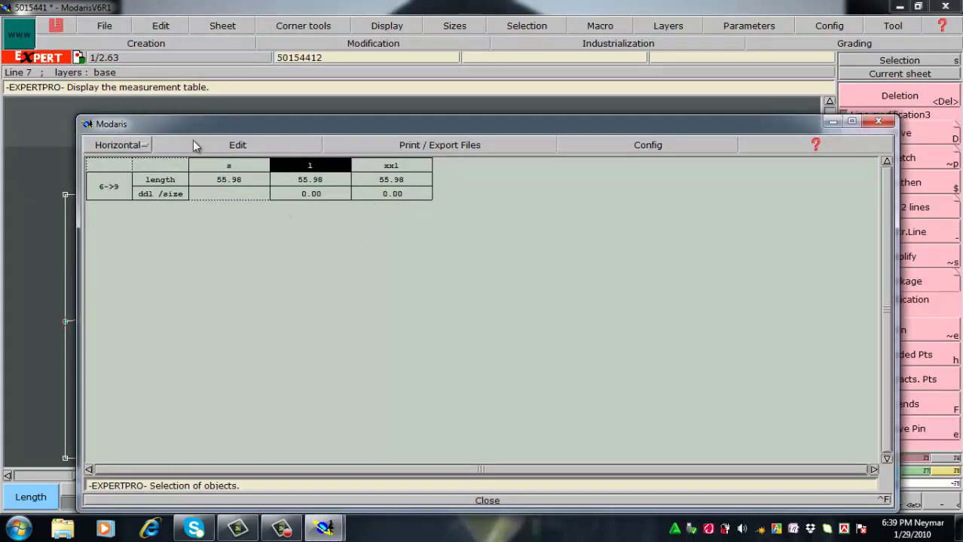
click(256, 146)
click(185, 205)
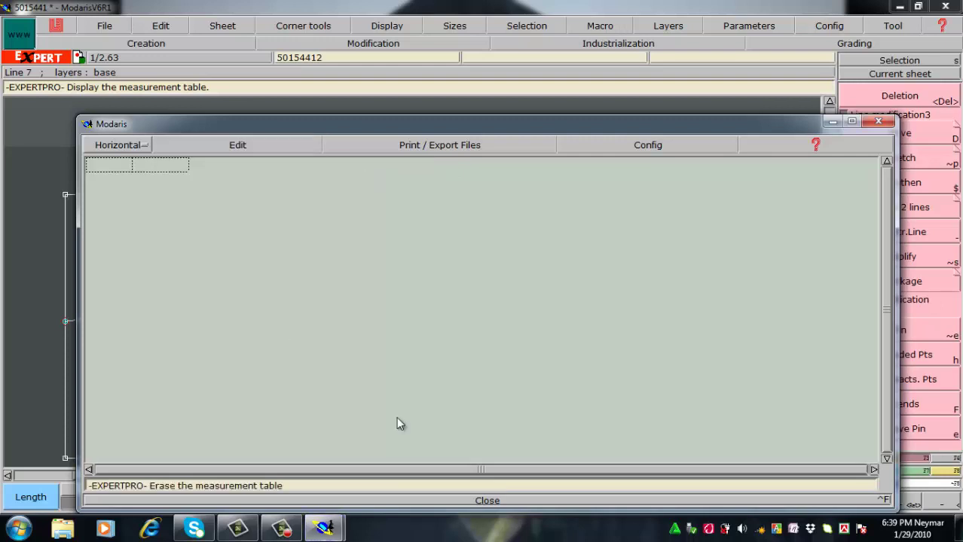
click(491, 501)
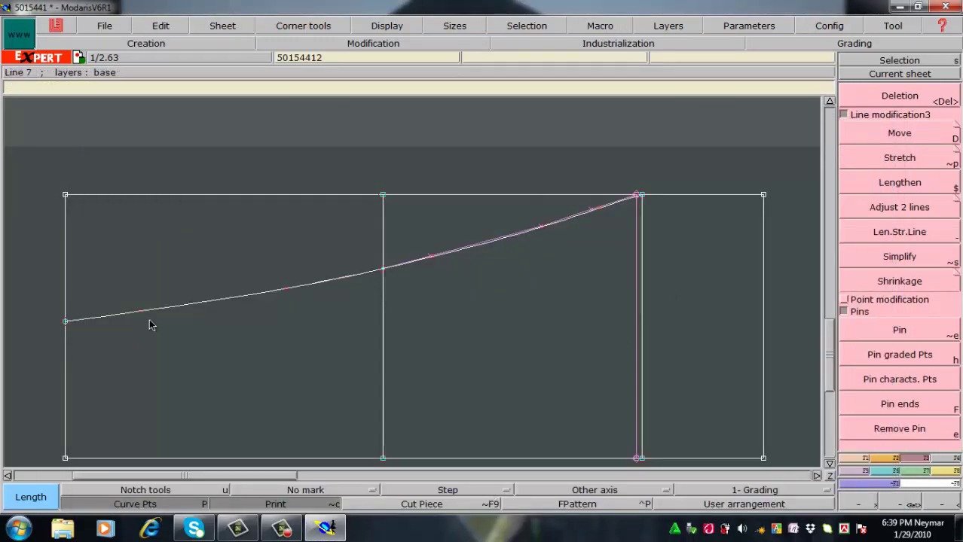
Step: Reshape the curve left of the middle line by slightly adjusting its two intermediate points
key(r)
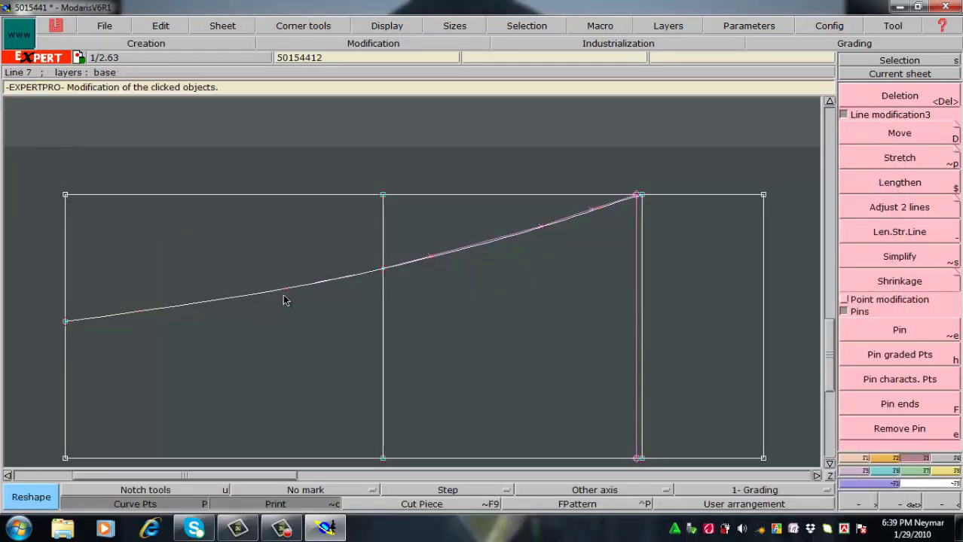
click(283, 300)
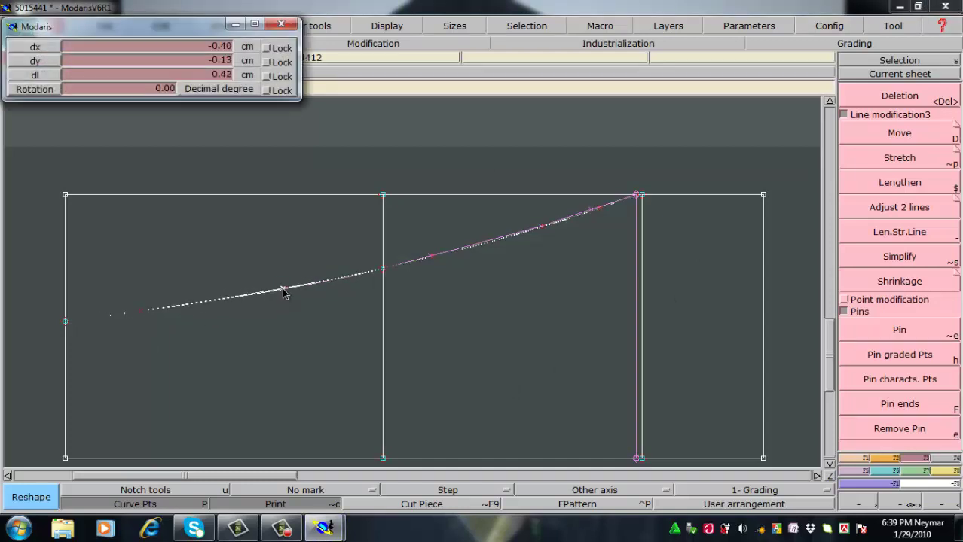
click(284, 293)
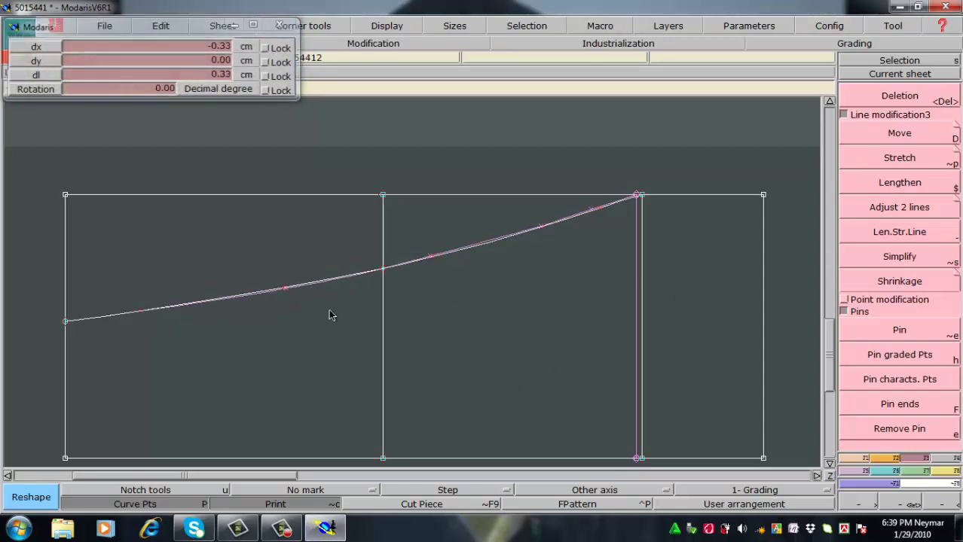
click(140, 317)
click(140, 317)
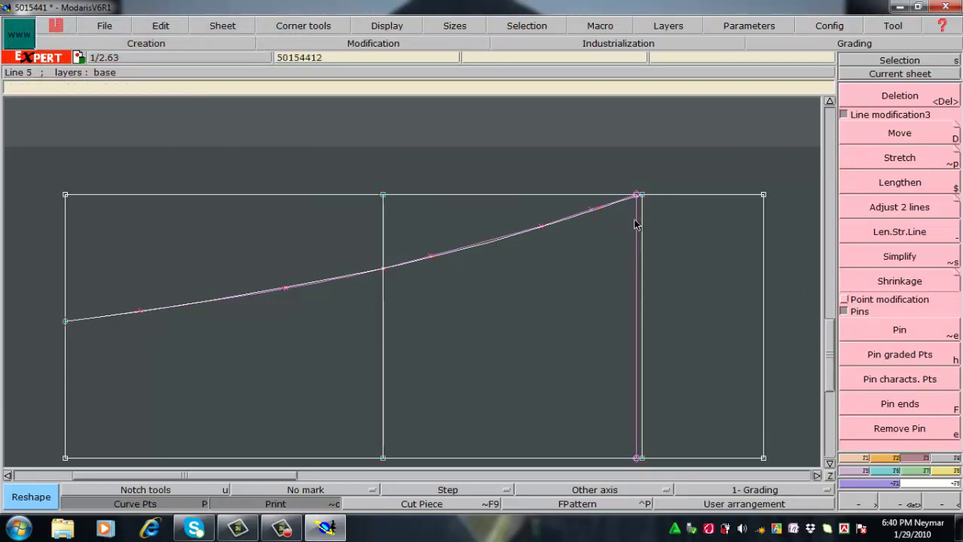
Step: Try a developed point along the curve starting from its end on the rectangle's left edge, and undo it
key(d)
click(66, 324)
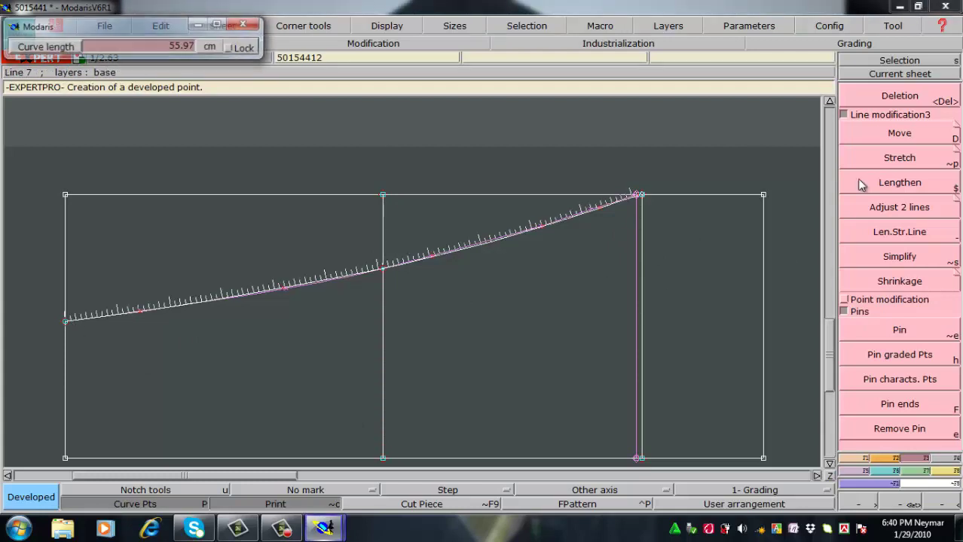
click(406, 365)
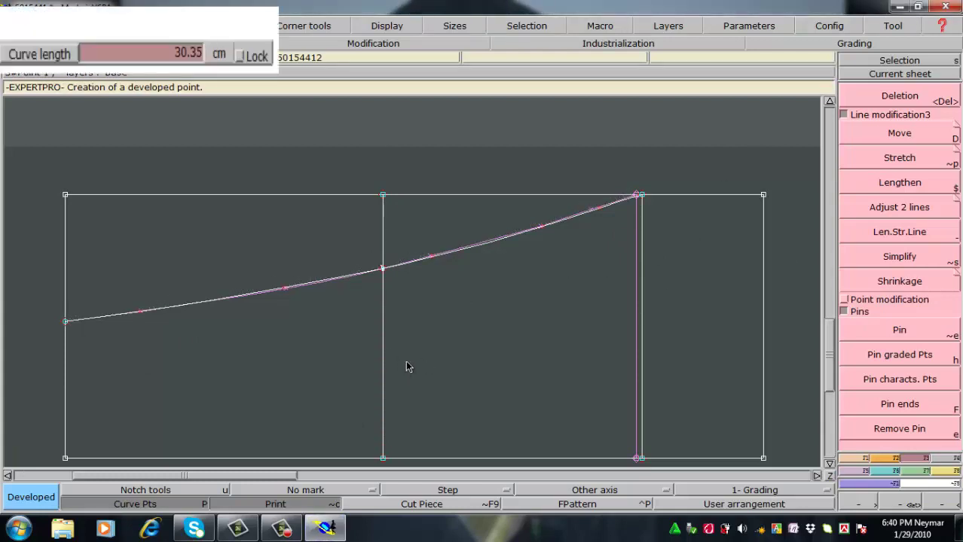
key(ctrl+z)
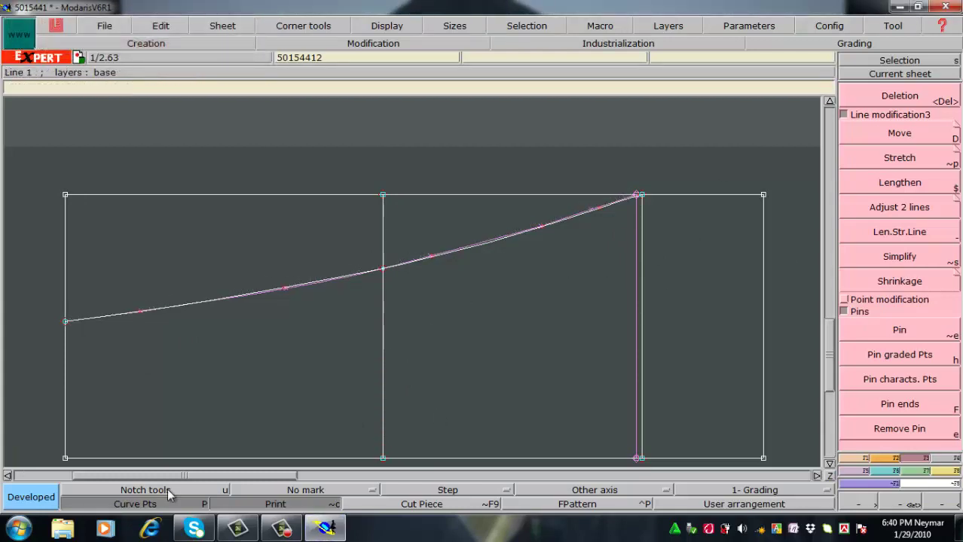
Step: Turn off the reference print and draw a straight line from the curve's upper end to the rectangle's lower right corner
click(276, 505)
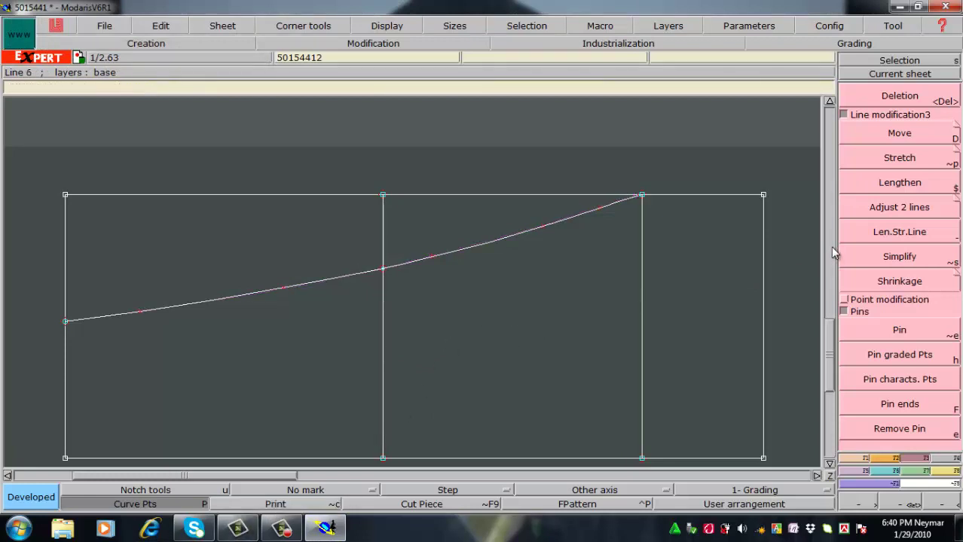
key(Home)
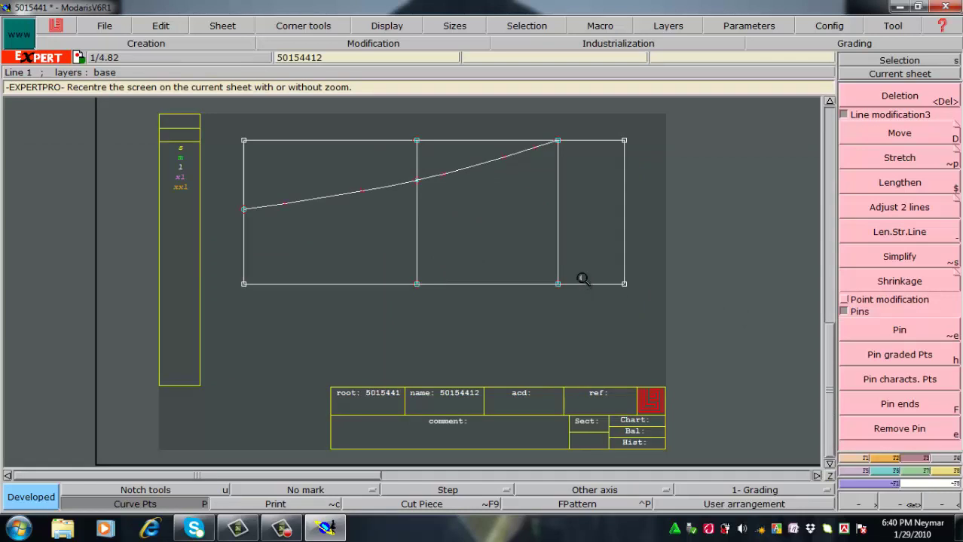
key(Return)
drag(511, 126, 644, 332)
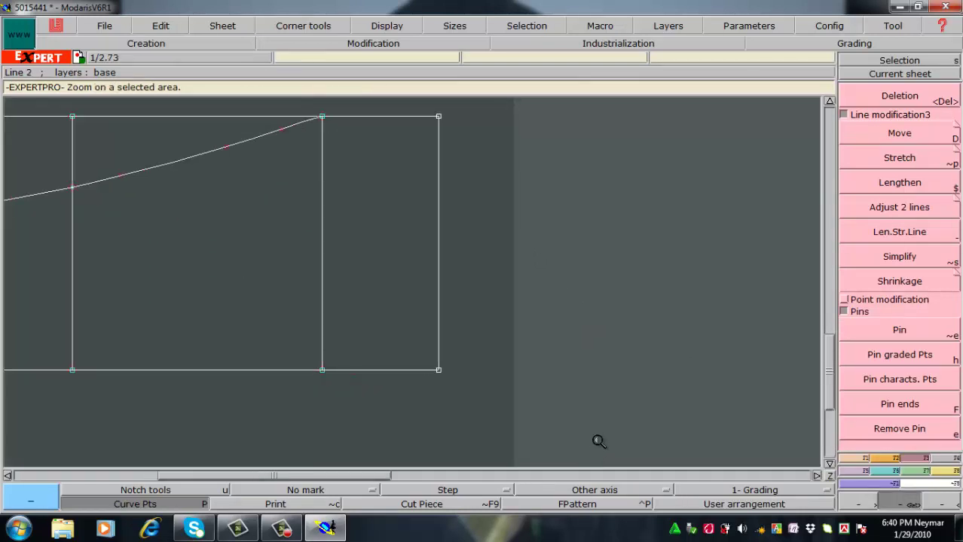
key(Home)
key(Return)
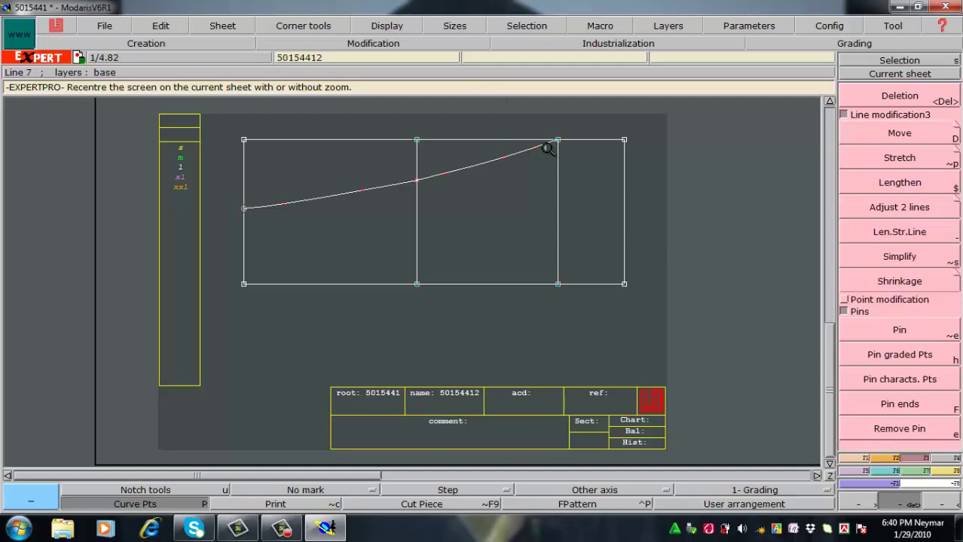
drag(535, 110, 684, 334)
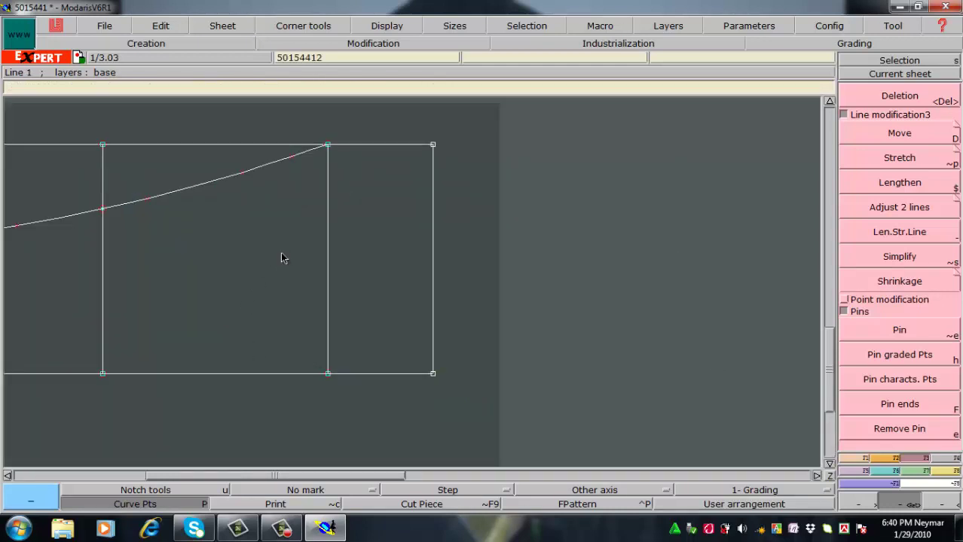
key(d)
click(328, 146)
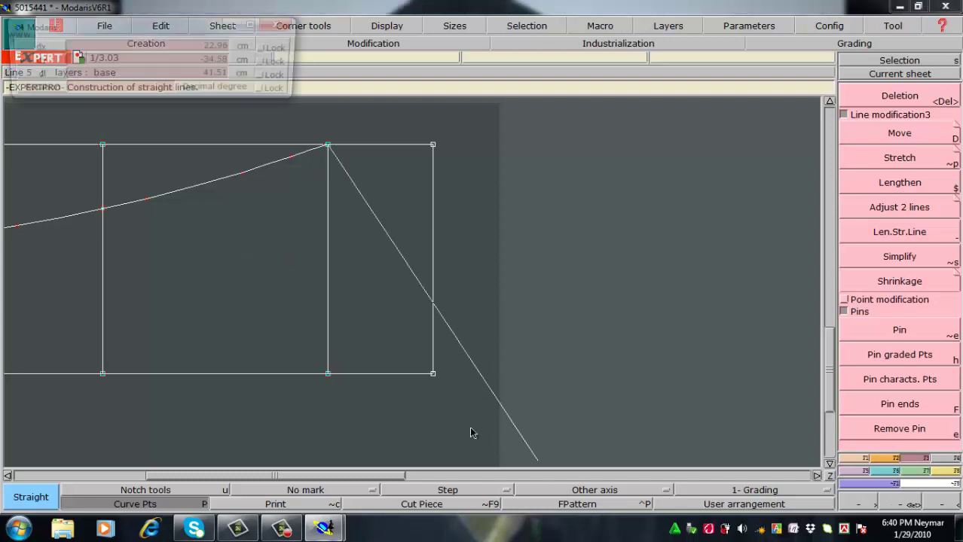
click(434, 375)
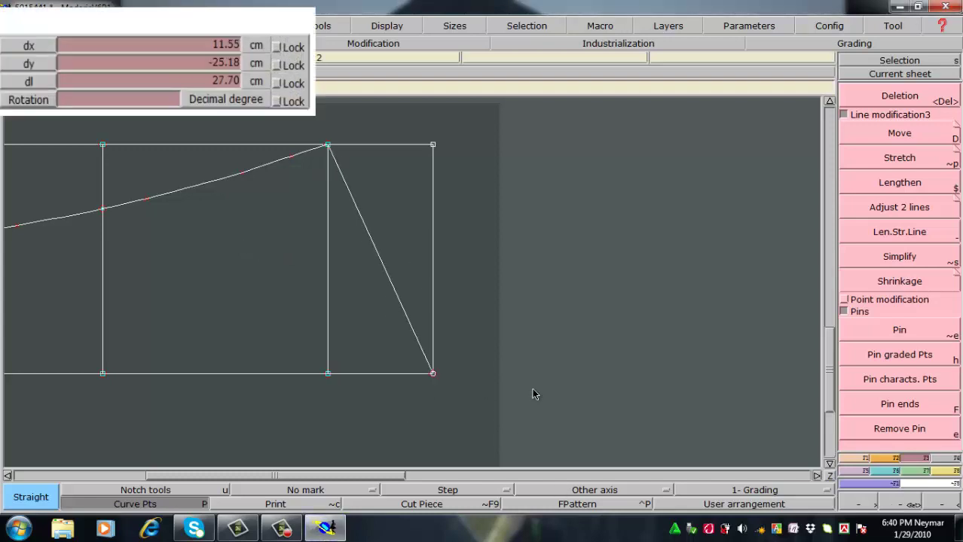
Step: Try a developed point near the middle of the new diagonal line, starting from the curve's upper end, and undo it
key(2)
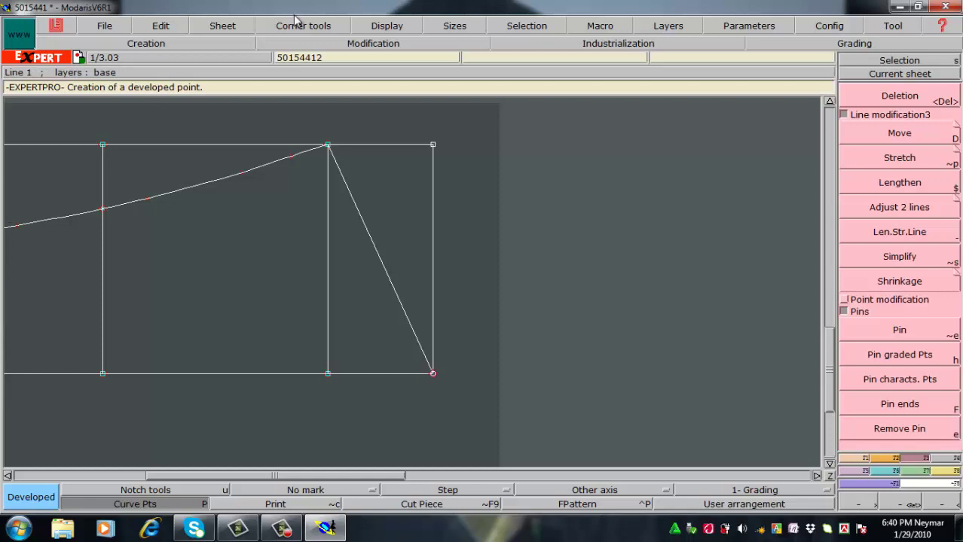
click(329, 148)
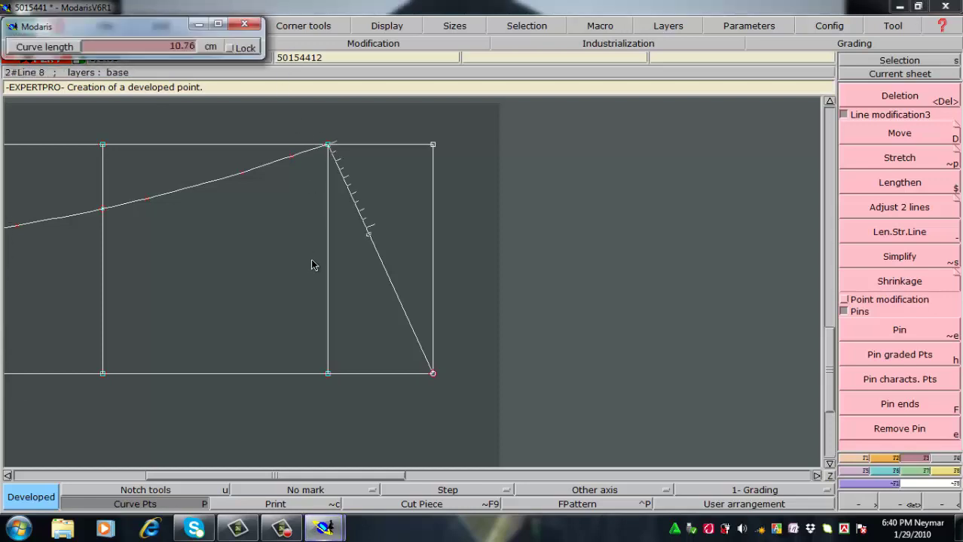
click(367, 263)
key(ctrl+z)
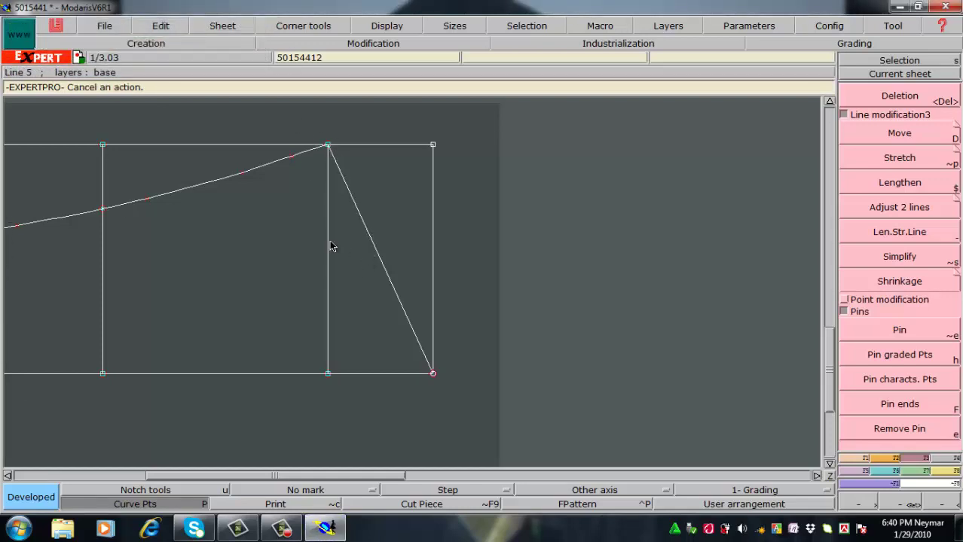
Step: Try to bring back the missing geometry of sheet 50154412 by undoing, redoing and rearranging the sheets
click(859, 227)
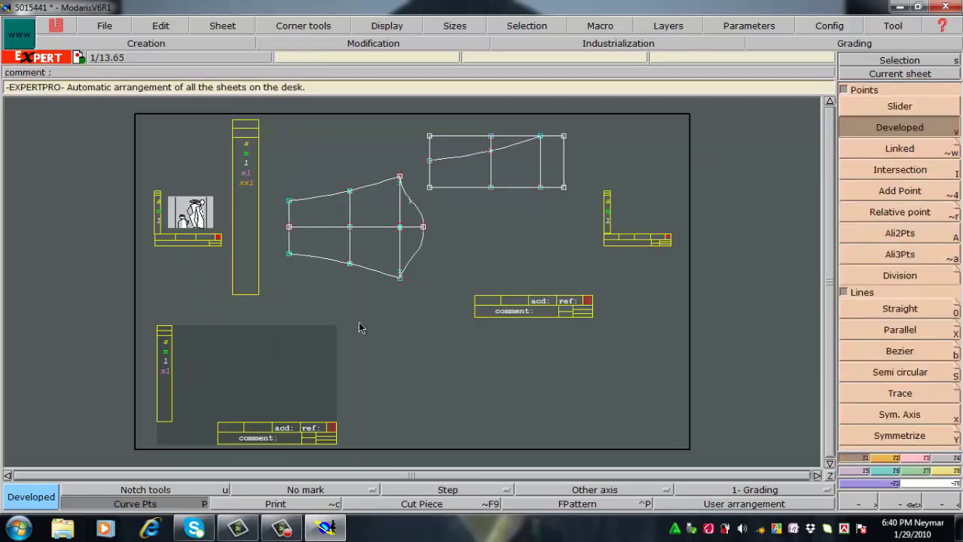
key(ctrl+z)
key(j)
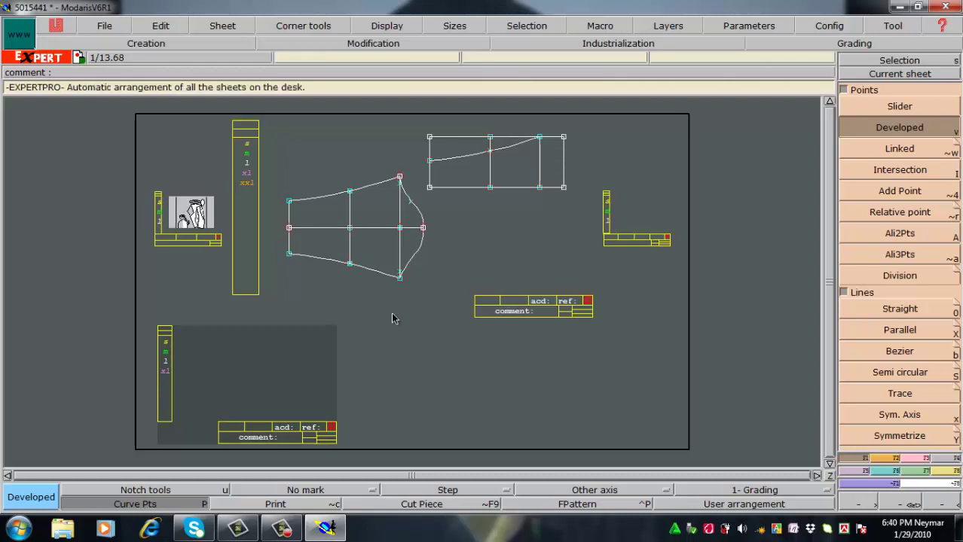
key(ctrl+w)
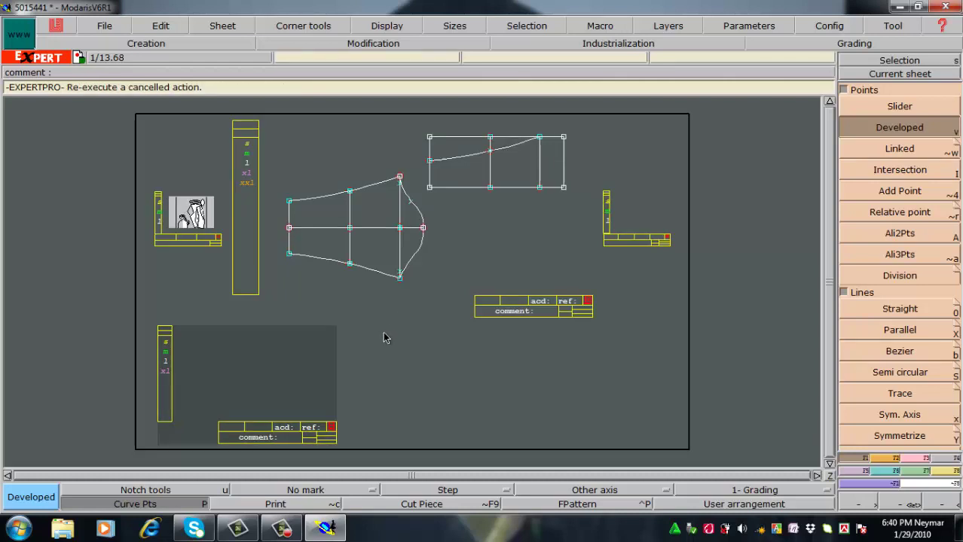
key(j)
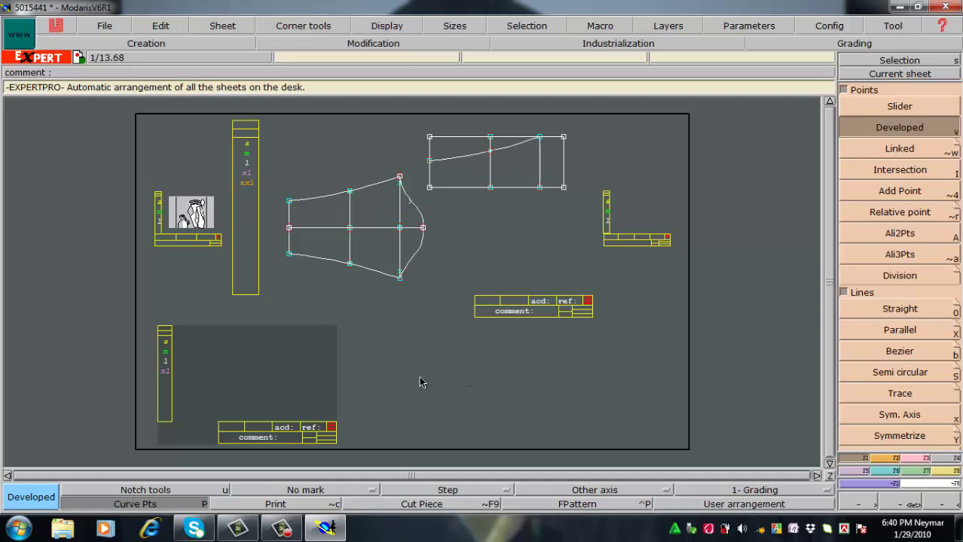
key(Home)
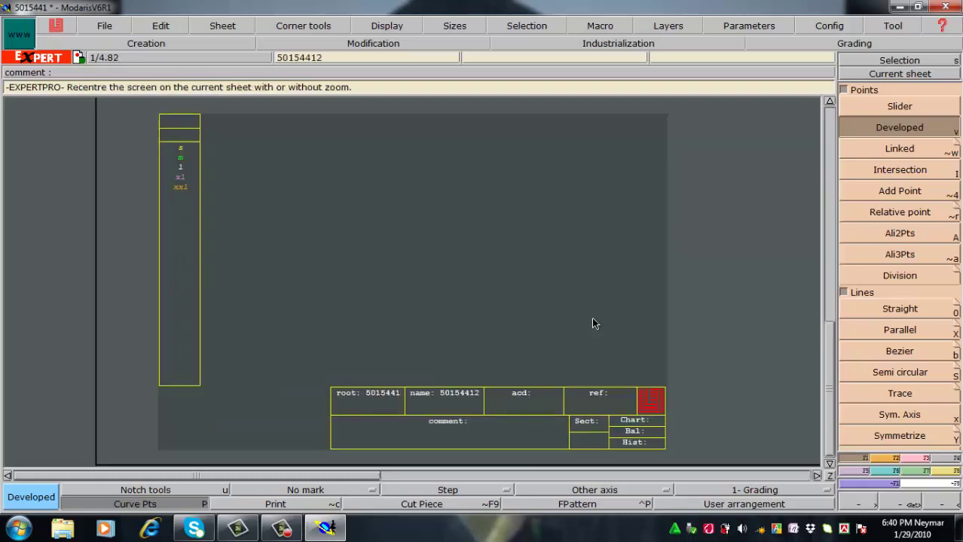
key(ctrl+a)
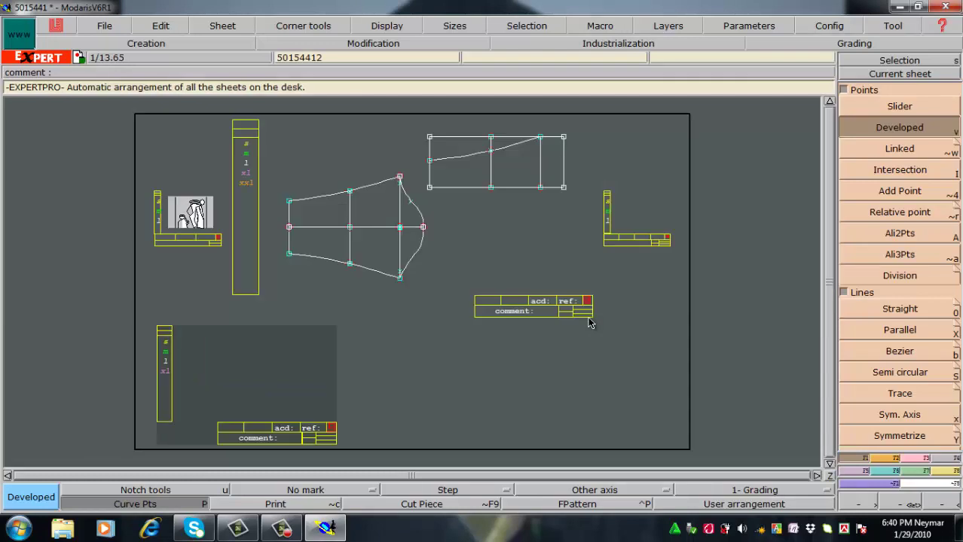
Step: Switch the working layer of sheet 50154412 to the base layer and back to the construction layer
key(space)
key(e)
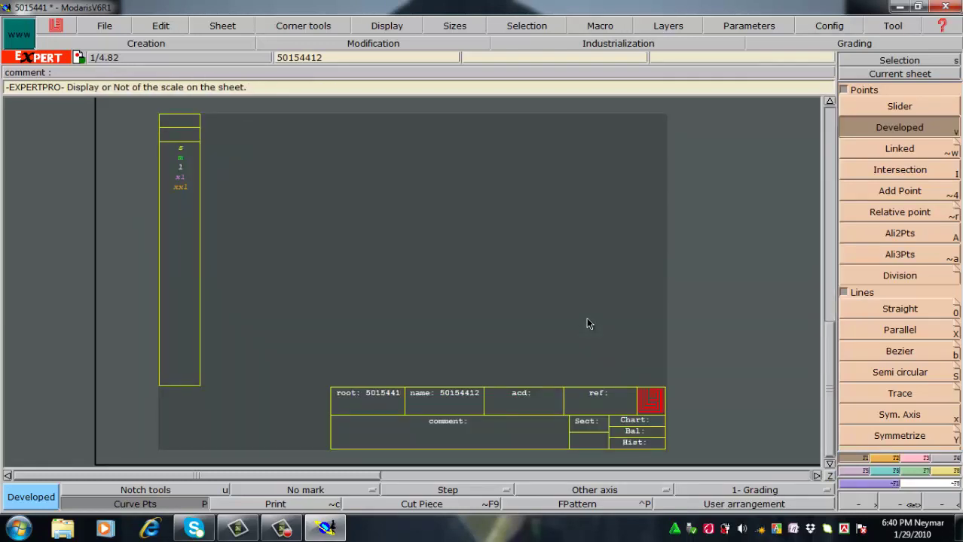
key(ctrl+b)
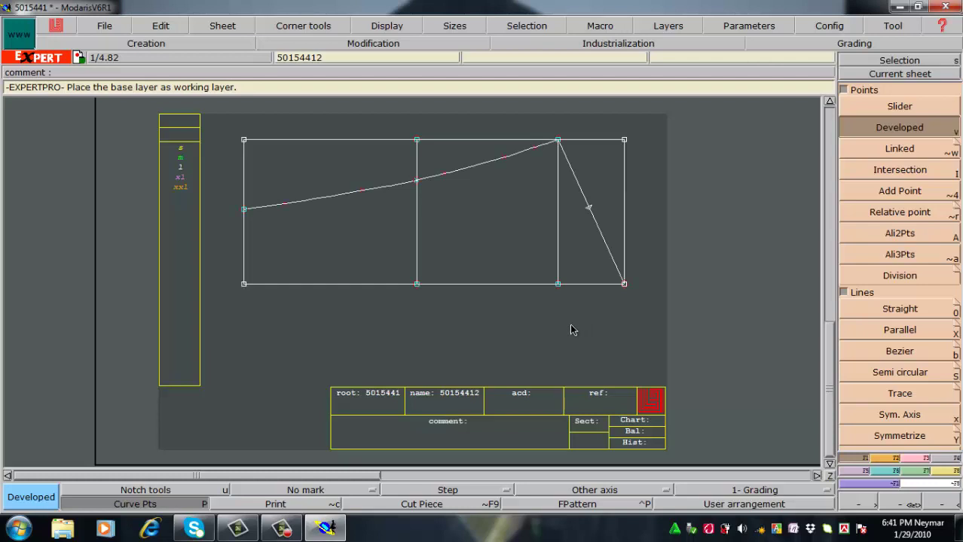
key(F2)
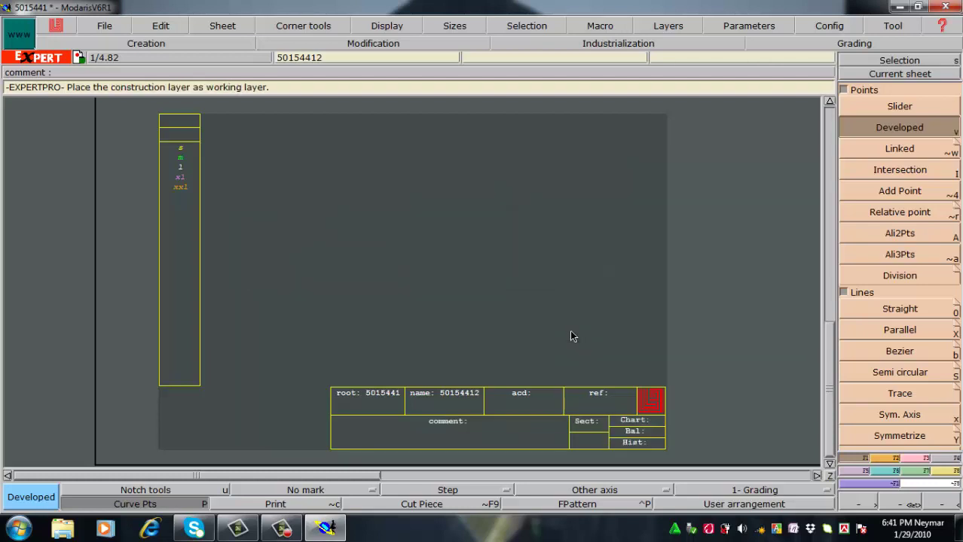
Step: Make the base layer the working layer and erase the developed point from the diagonal line
key(F1)
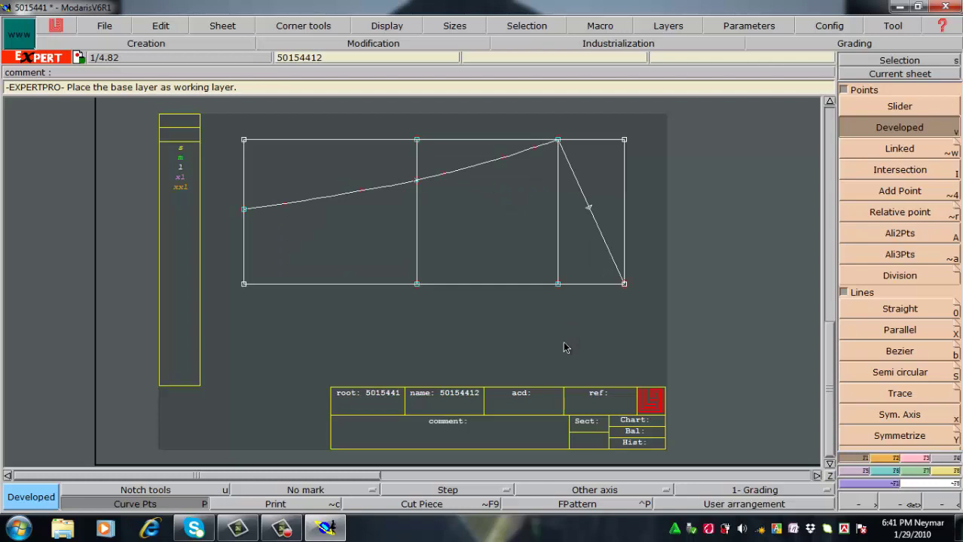
key(Home)
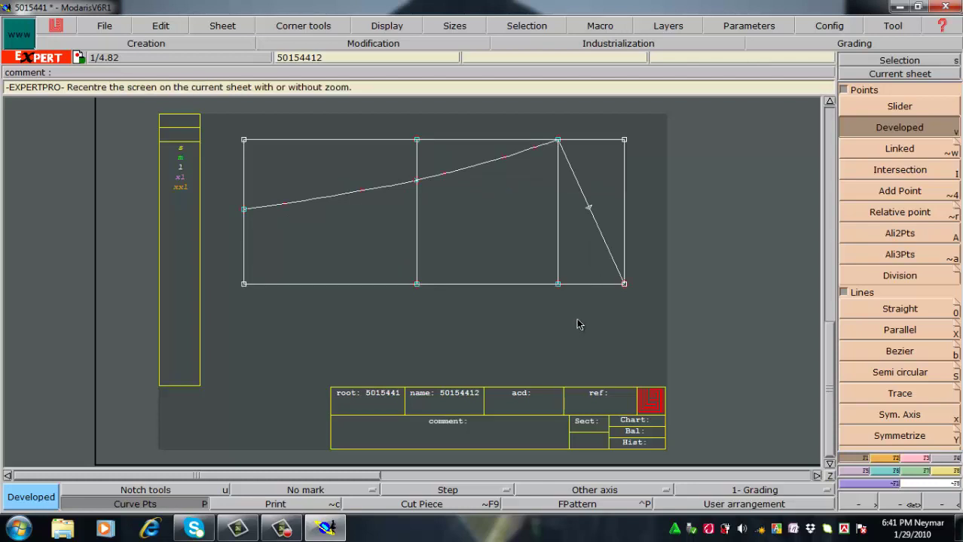
key(Return)
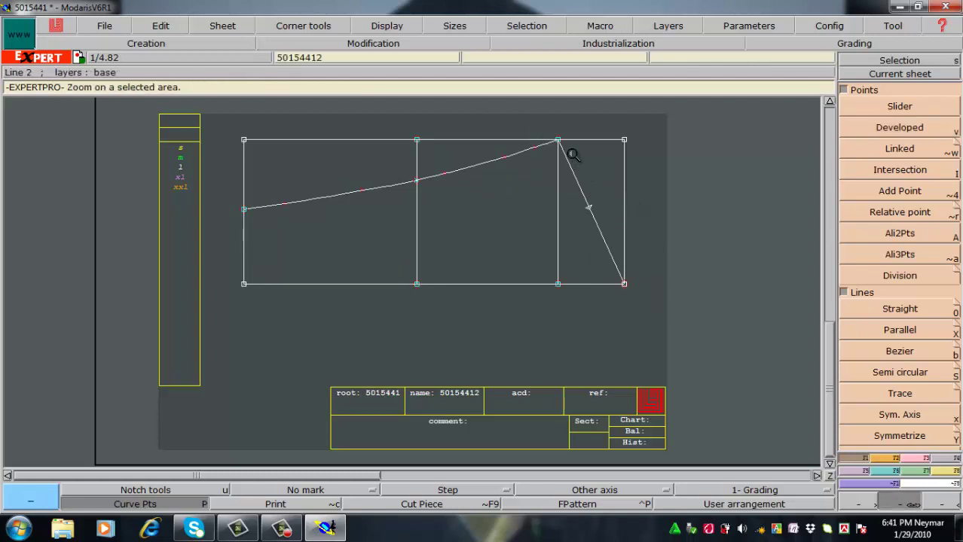
drag(519, 128, 693, 332)
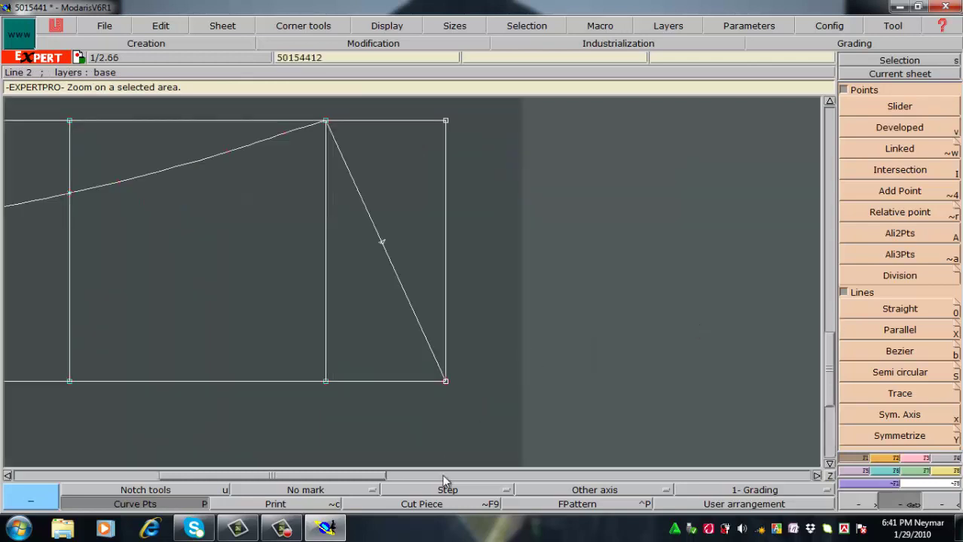
key(d)
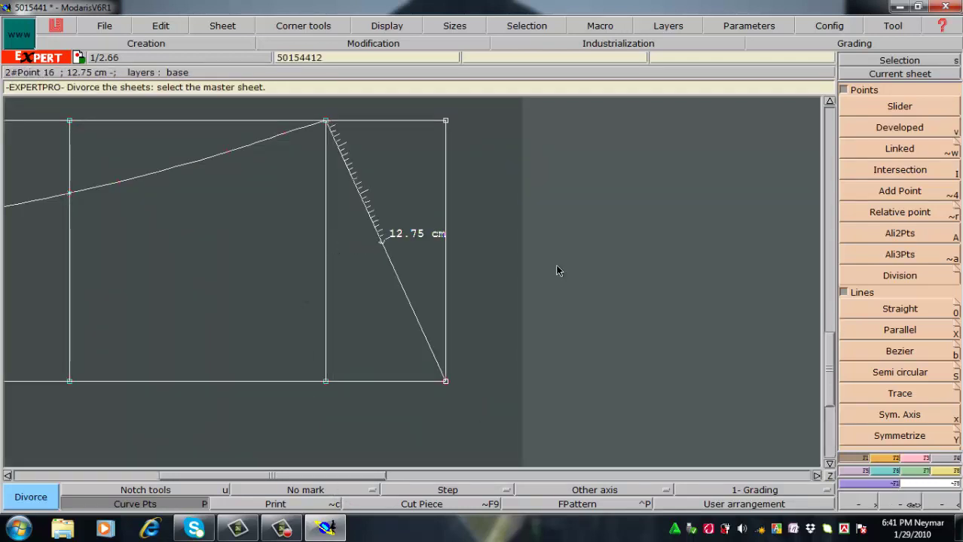
key(Delete)
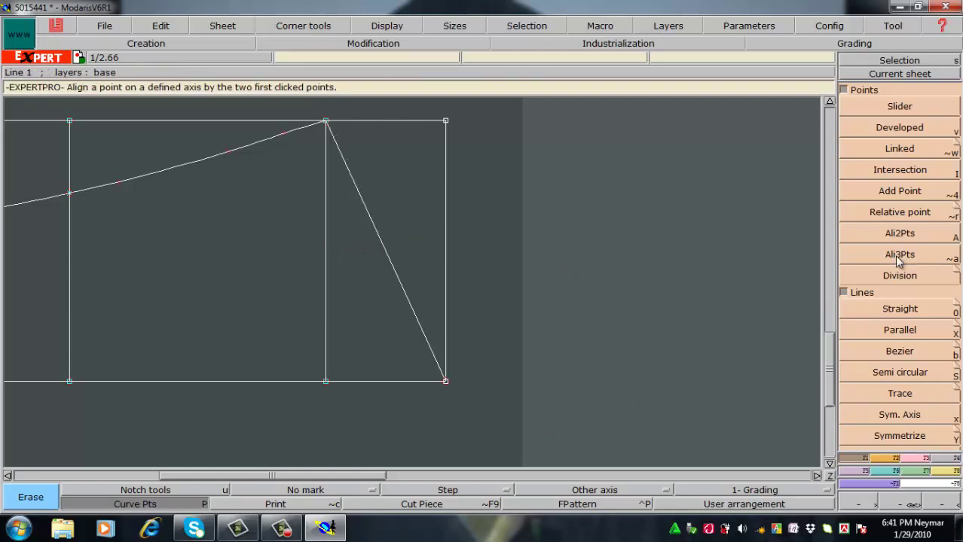
Step: Divide the diagonal line into 2 equal parts between the curve's upper end and the rectangle's lower right corner
click(899, 279)
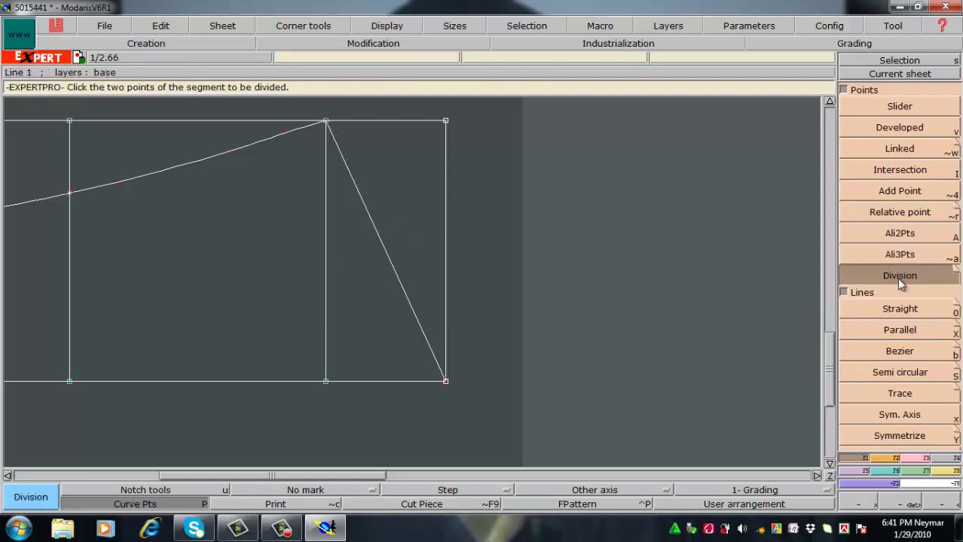
click(325, 122)
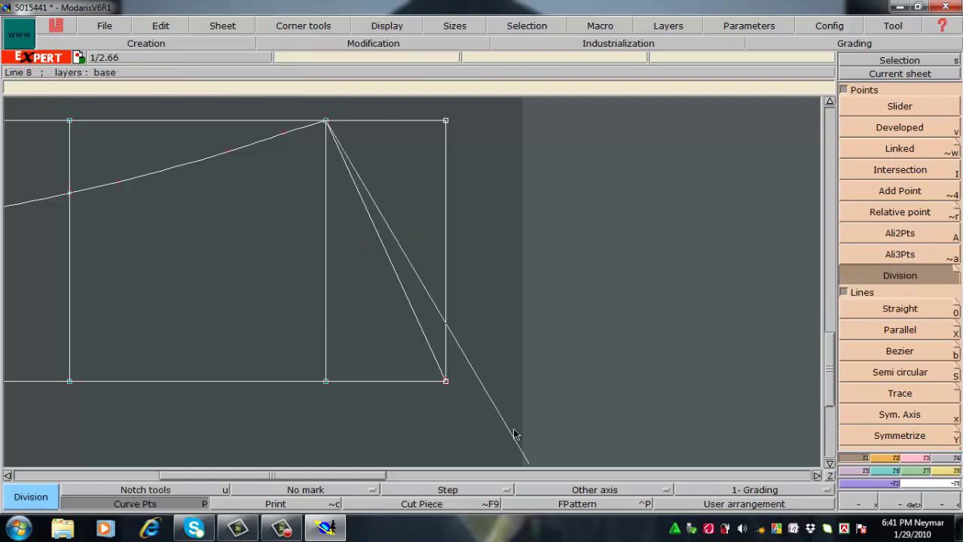
click(445, 381)
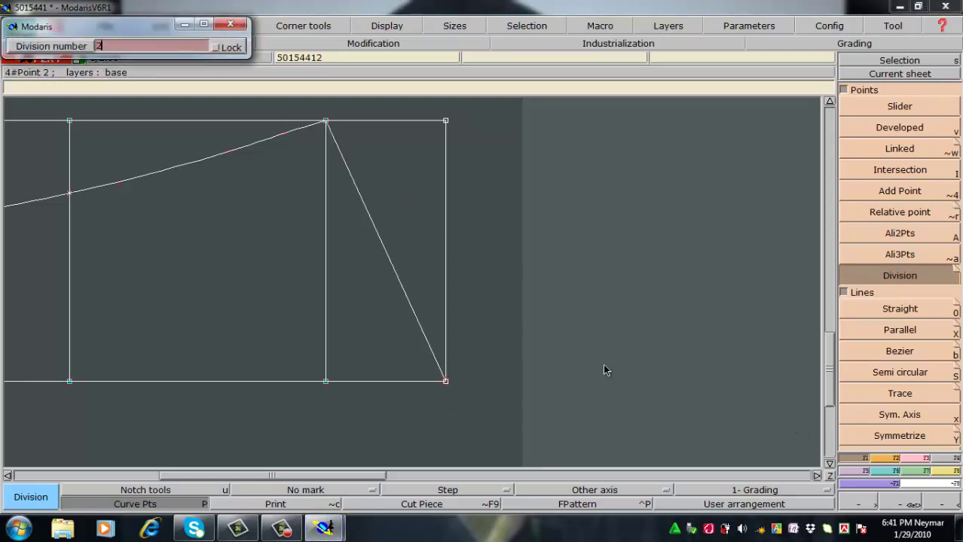
key(Return)
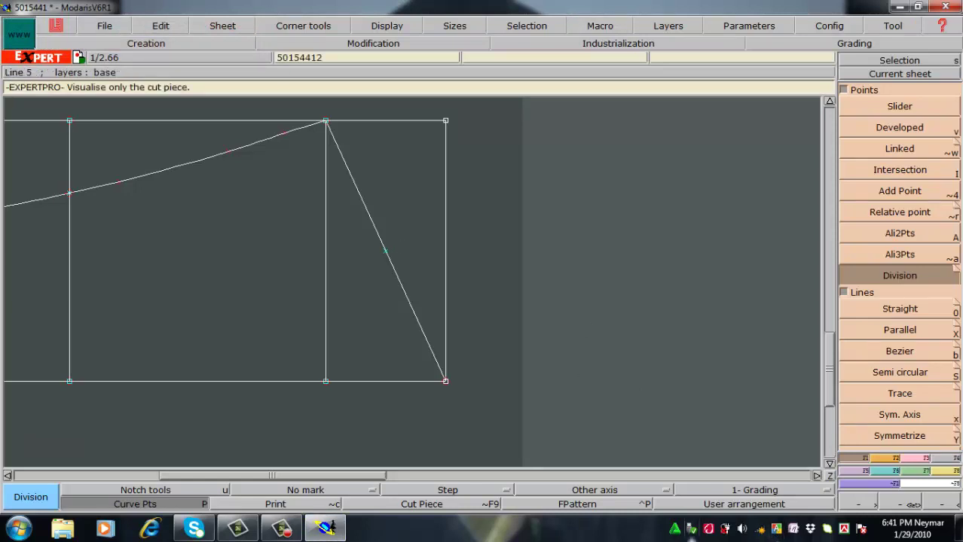
Step: Try a developed point on the vertical line at a curve length of 3.5 cm from the curve's upper end, and undo it
key(v)
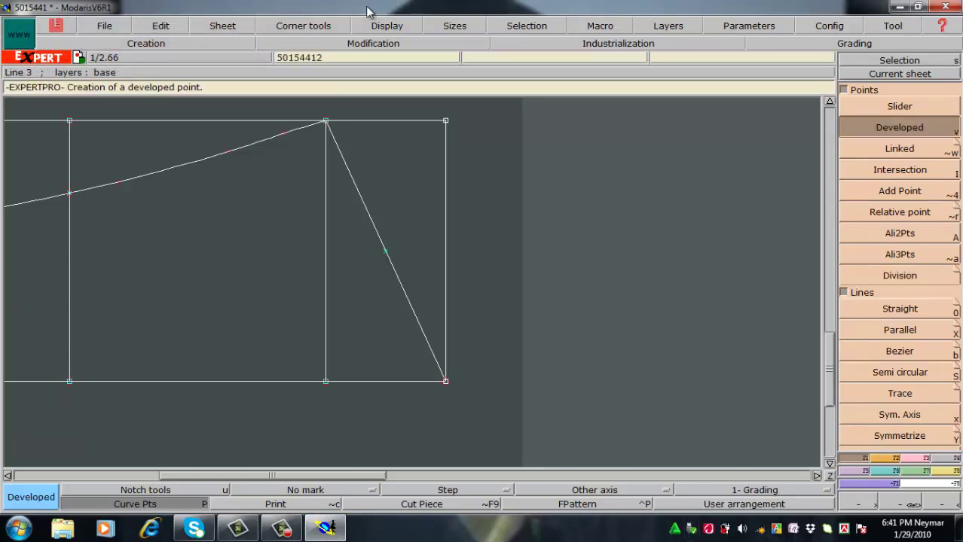
click(323, 124)
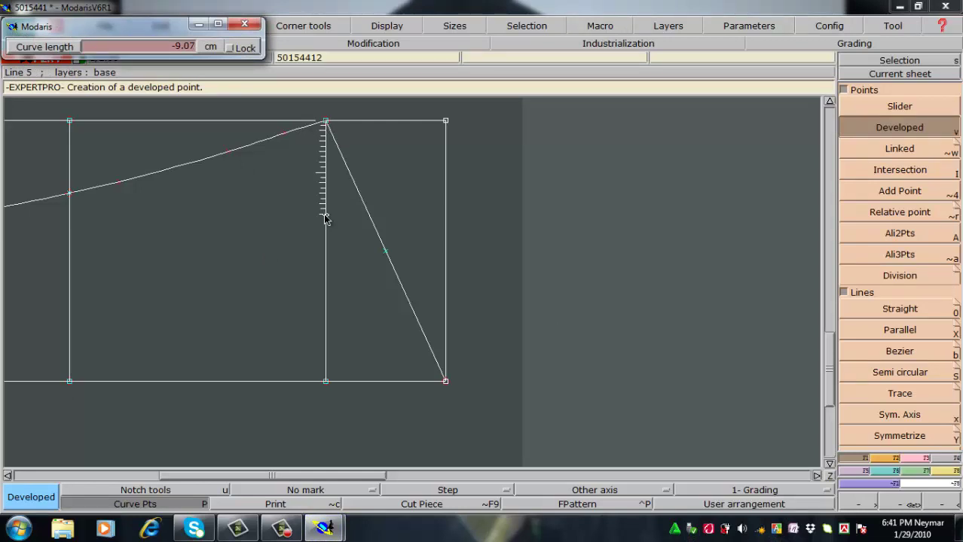
key(Down)
text(3.5)
key(Return)
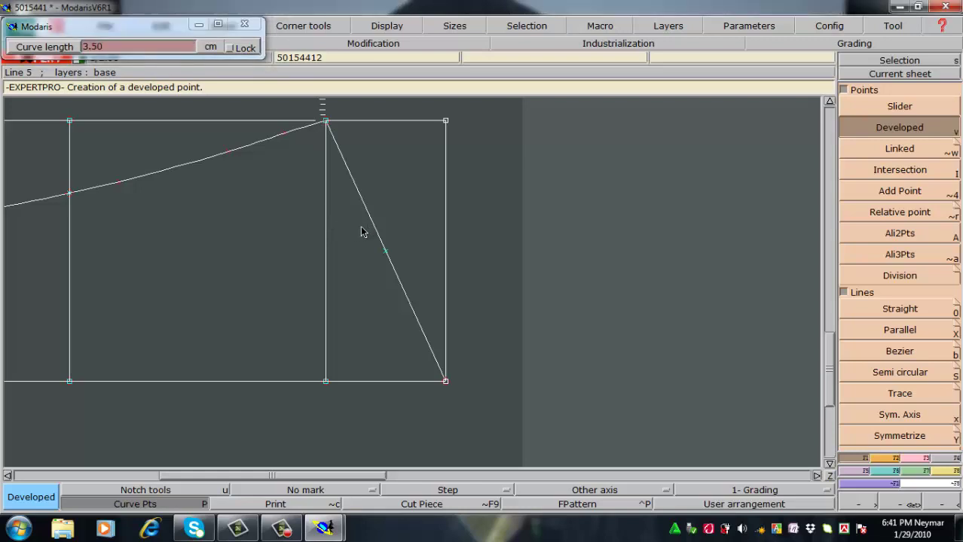
key(ctrl+z)
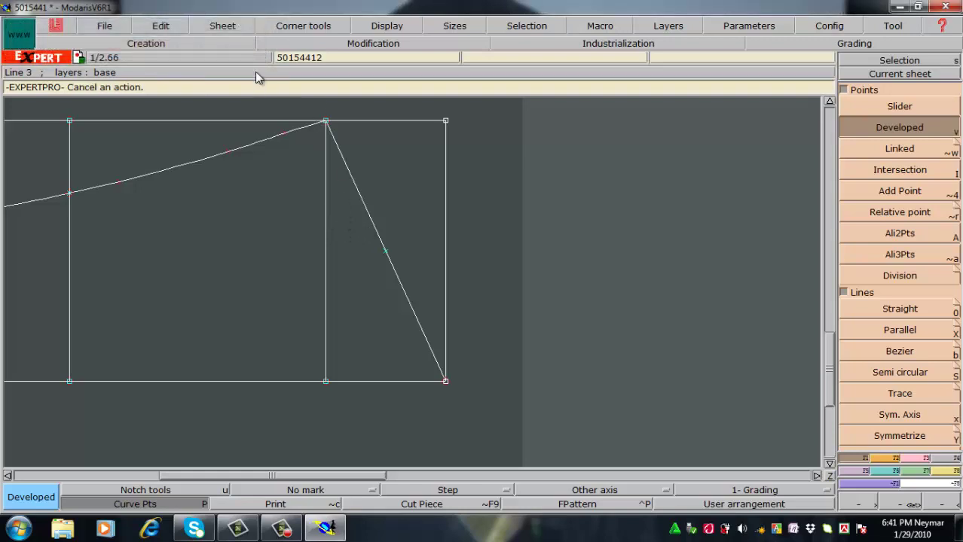
Step: Place a developed point on the vertical line below the curve's upper end with a curve length of -3.50 cm
click(327, 123)
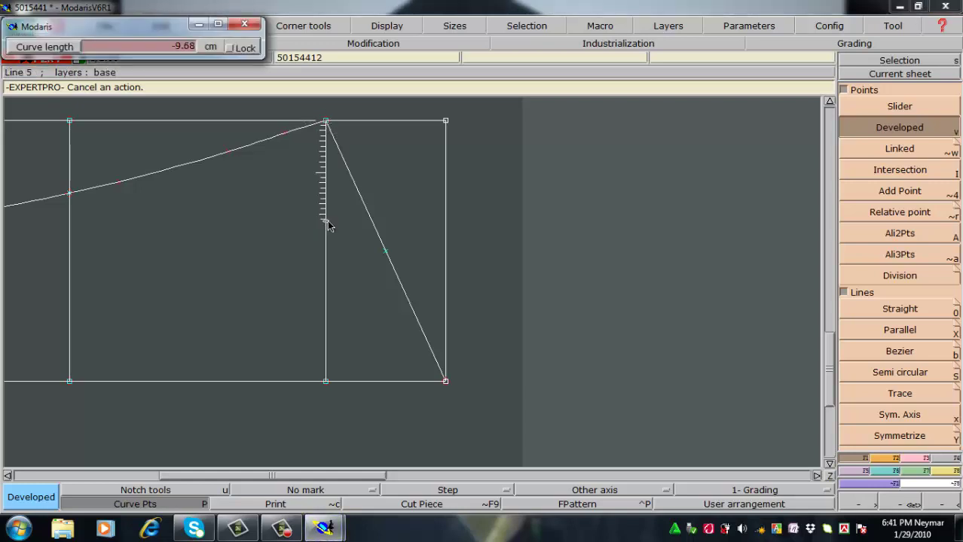
text(3.50)
key(BackSpace)
click(425, 175)
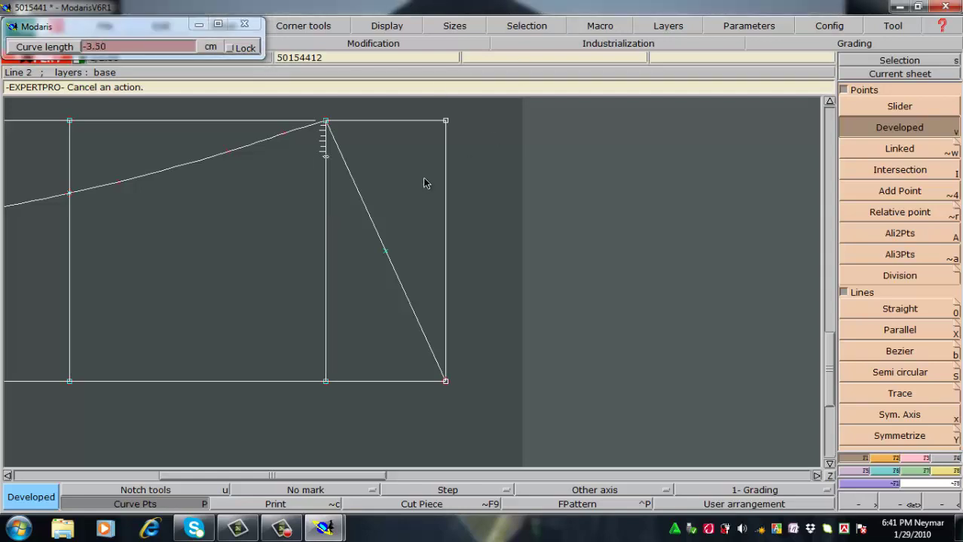
click(448, 382)
click(456, 275)
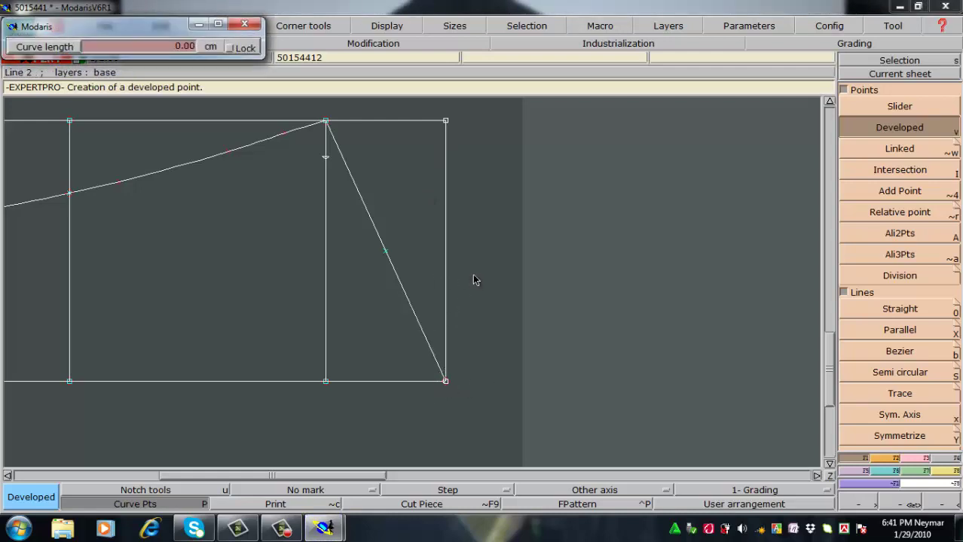
click(490, 264)
key(ctrl+z)
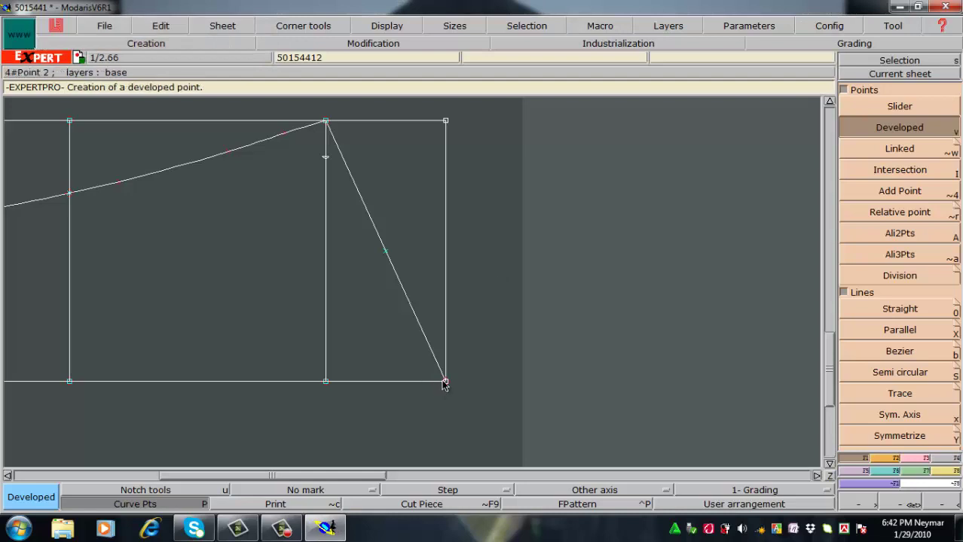
Step: Place a developed point on the rectangle's right edge, 3.50 cm above its lower right corner
click(447, 348)
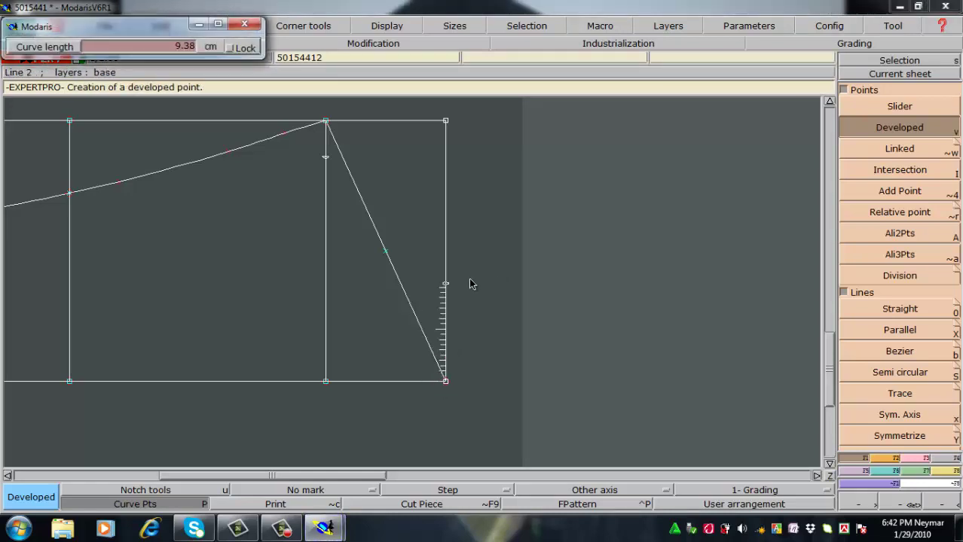
key(Down)
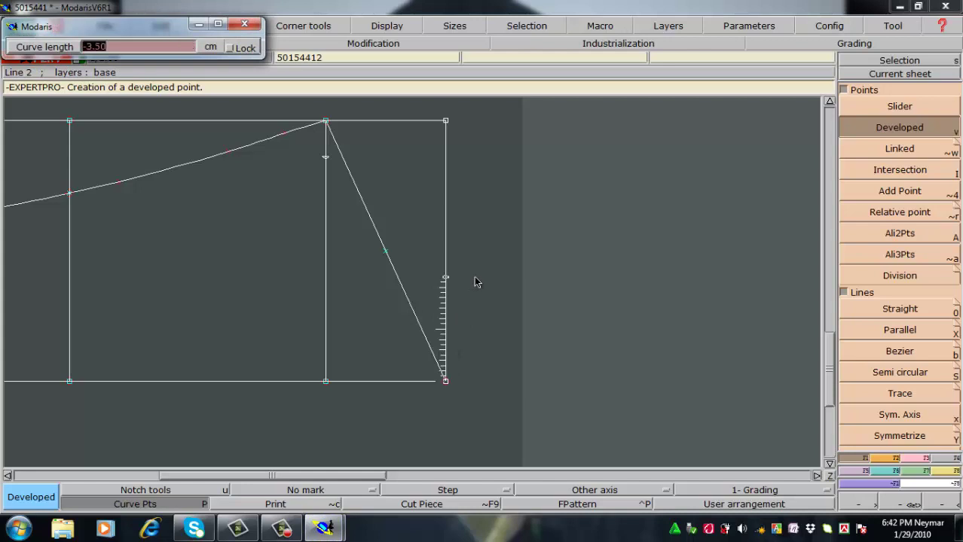
text(3.50)
key(Return)
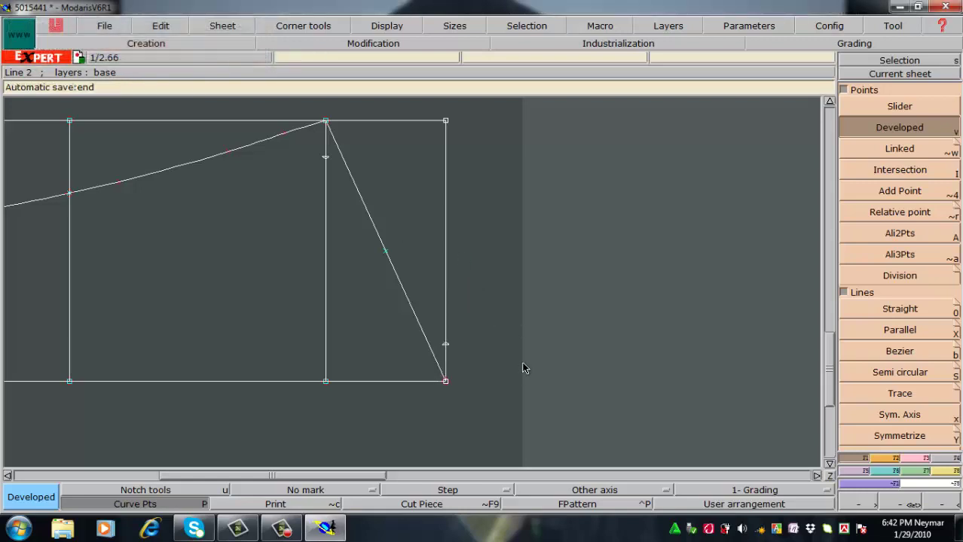
Step: Insert both 3.50 cm developed points into their lines, on the vertical line and on the rectangle's right edge
key(i)
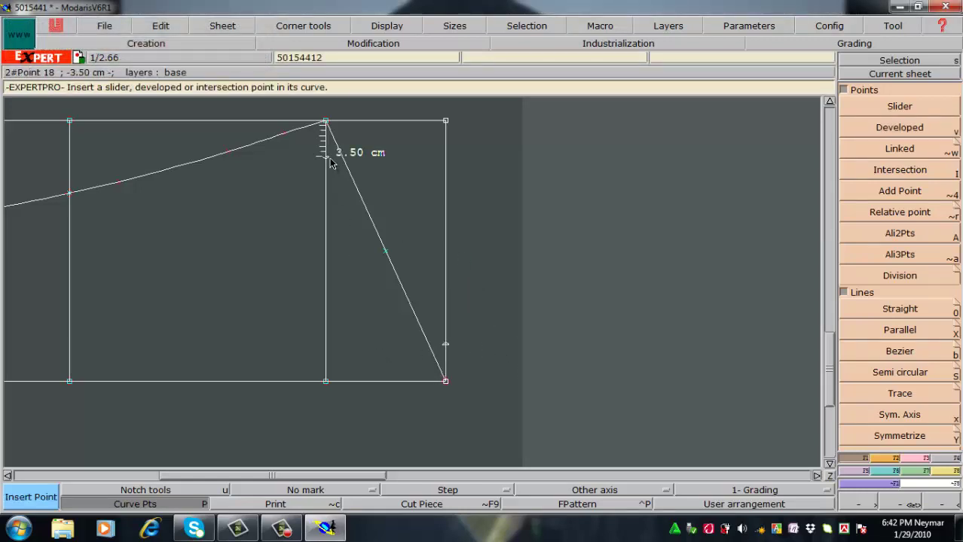
click(326, 157)
click(445, 345)
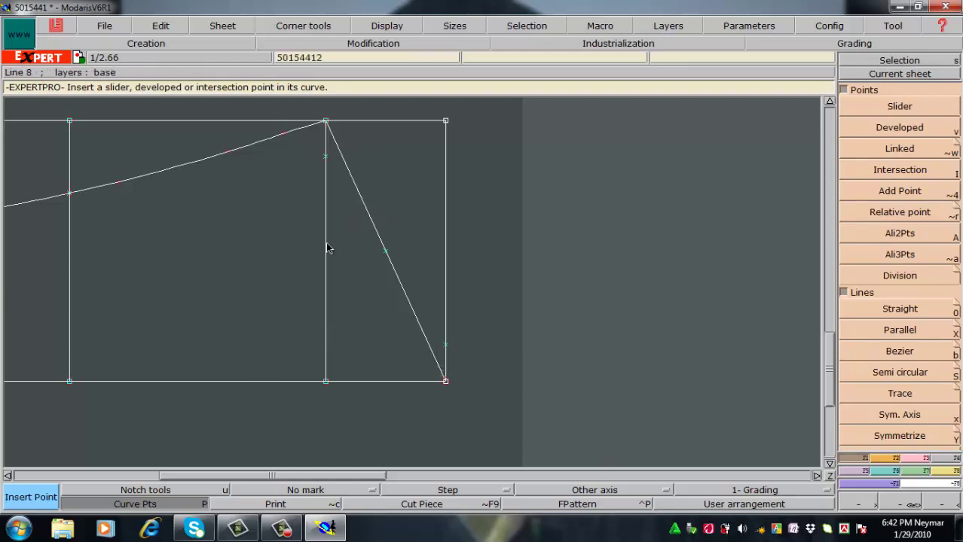
Step: Begin a Bezier curve at the diagonal's upper end, bowing between the vertical line and the diagonal down to the diagonal's midpoint
key(Home)
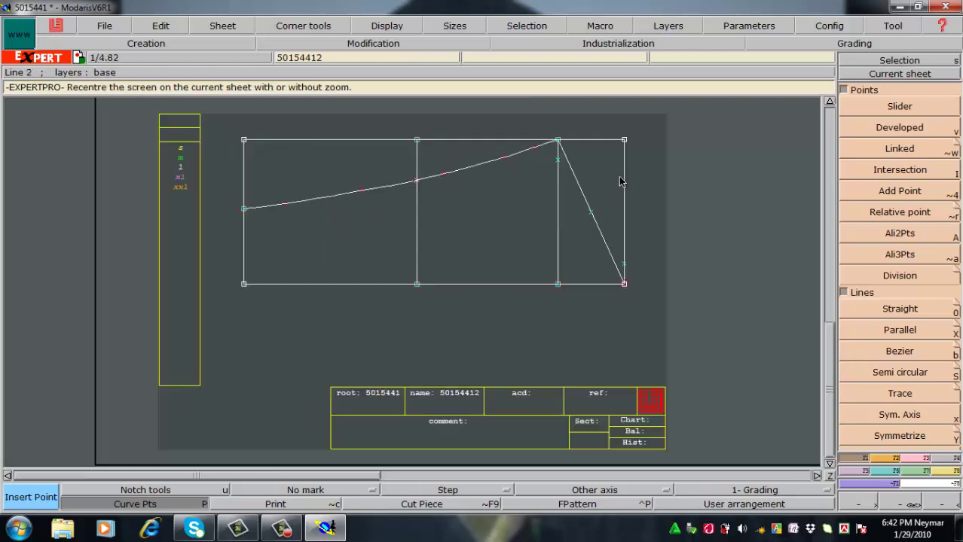
key(Return)
drag(530, 121, 679, 308)
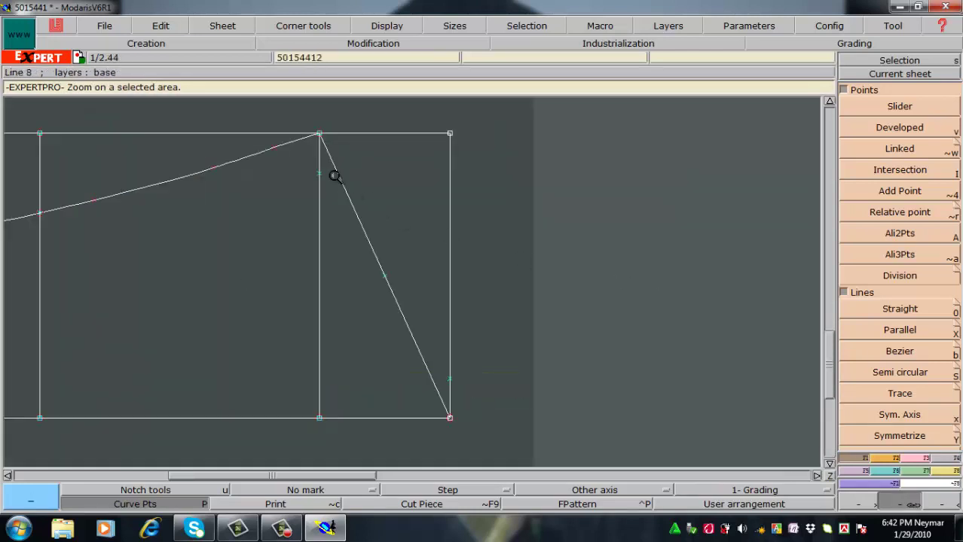
click(271, 106)
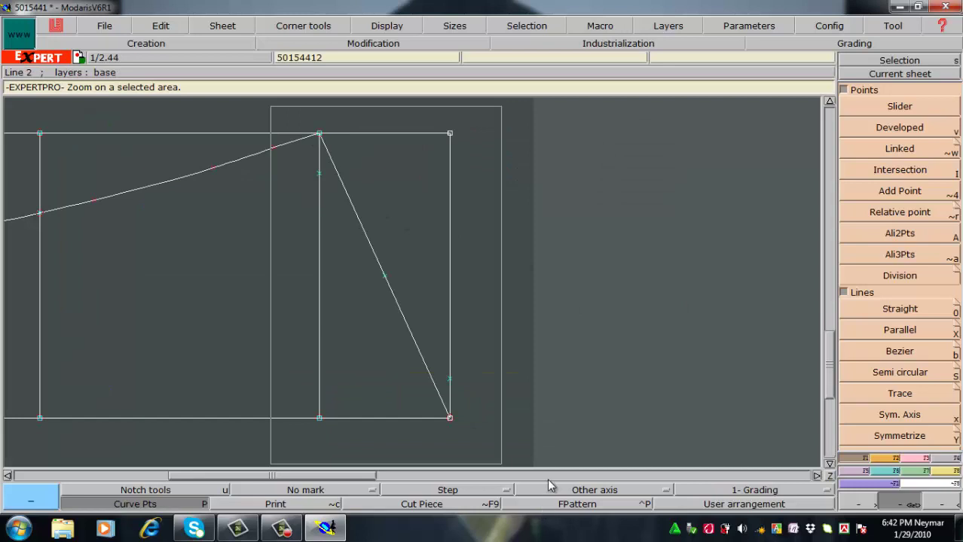
drag(548, 486, 553, 445)
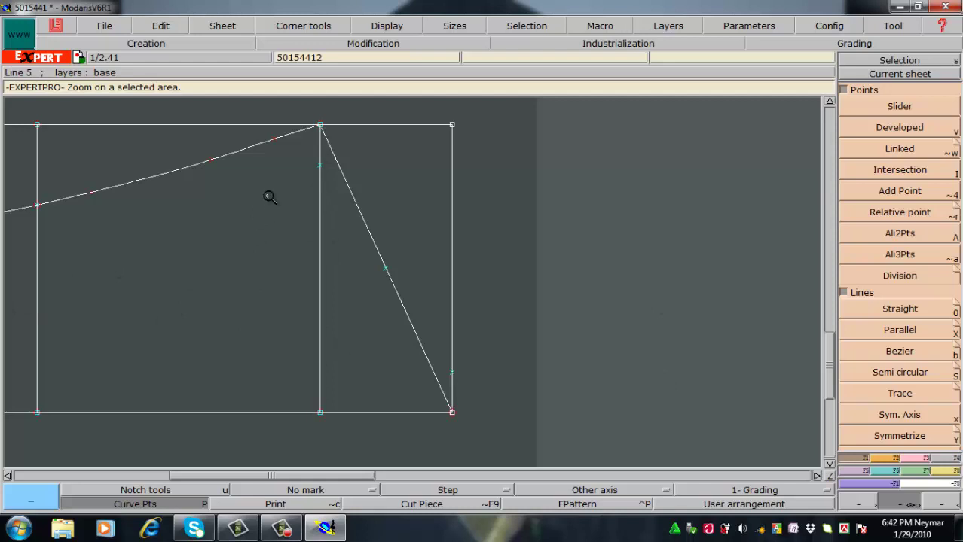
key(b)
key(z)
drag(294, 114, 520, 418)
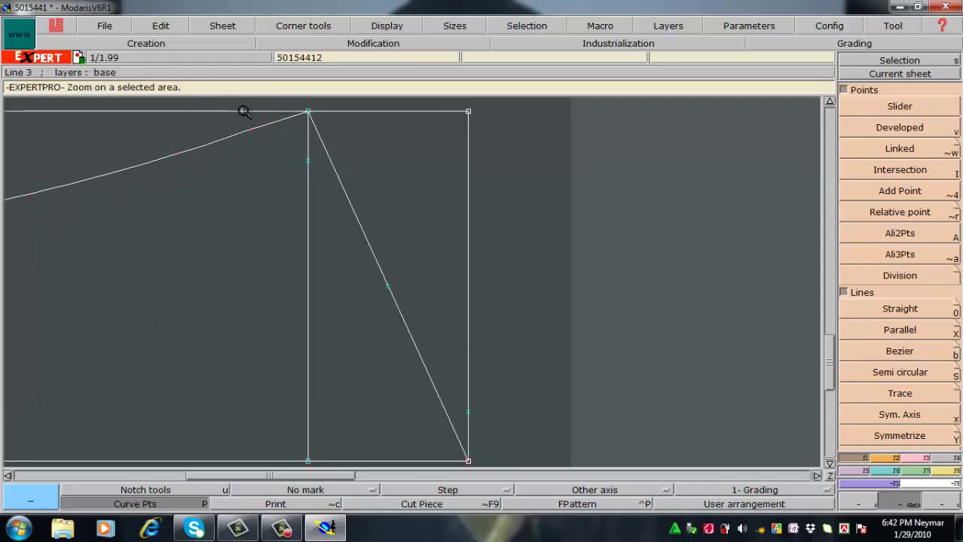
drag(262, 104, 574, 472)
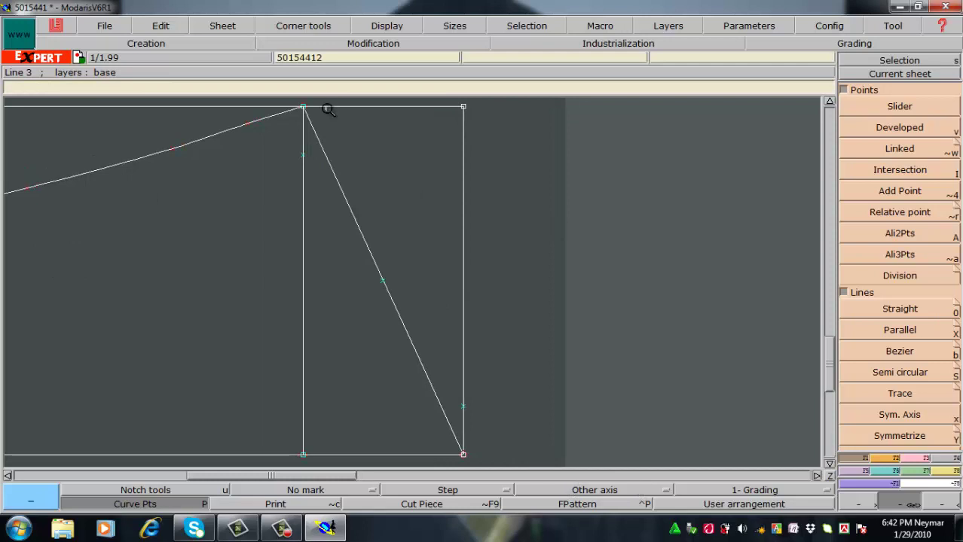
key(b)
click(302, 109)
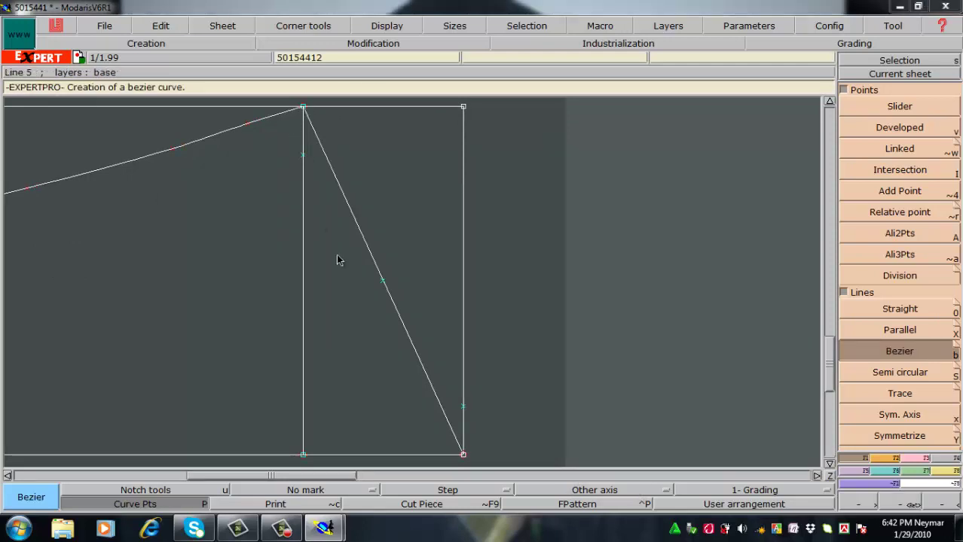
click(308, 147)
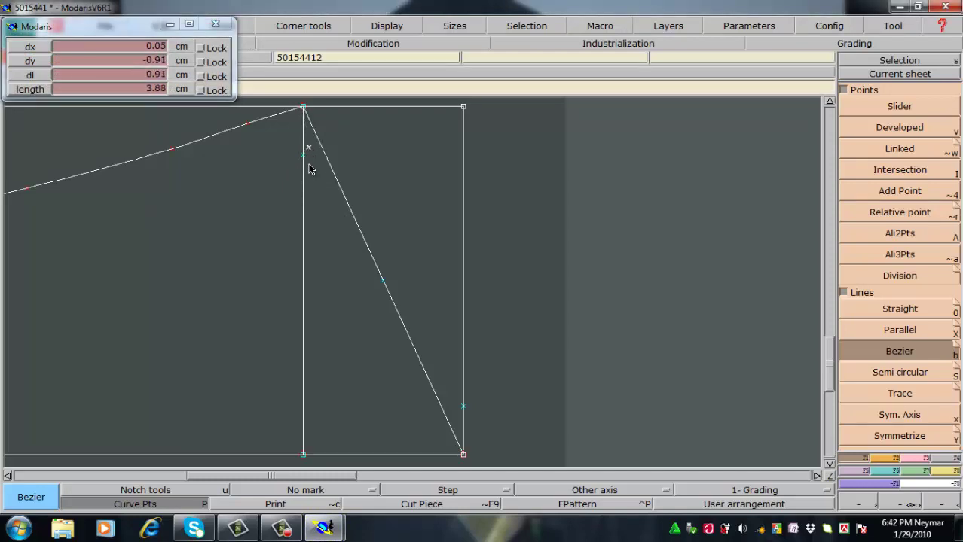
click(321, 189)
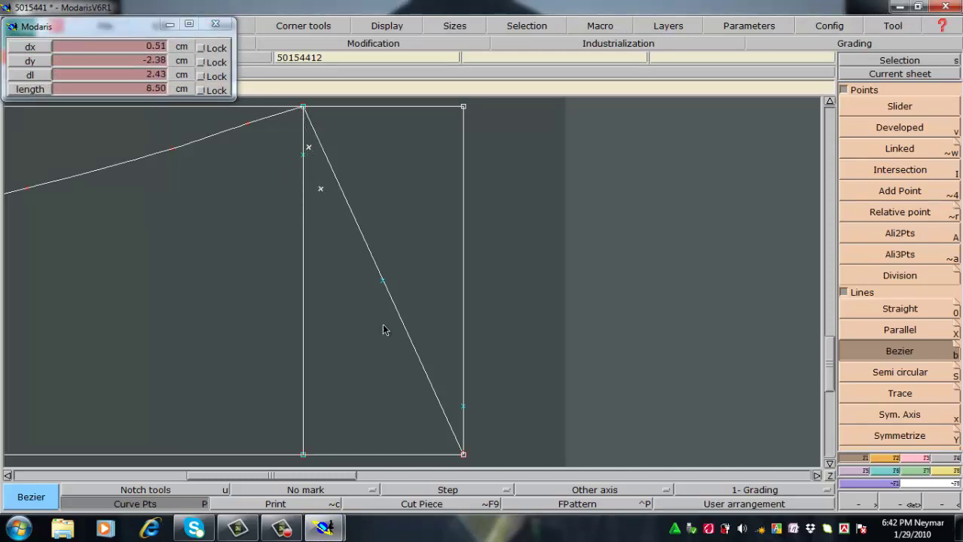
click(347, 239)
click(383, 282)
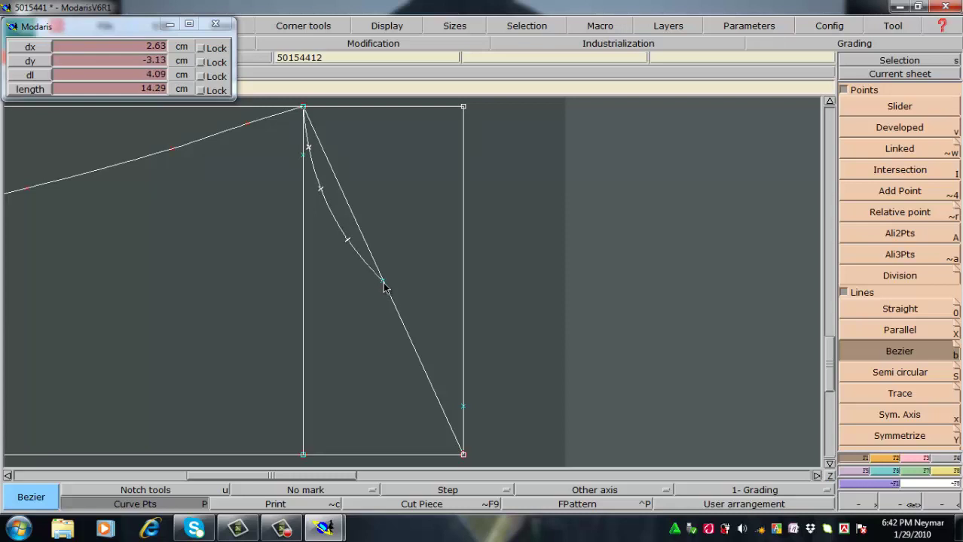
click(382, 282)
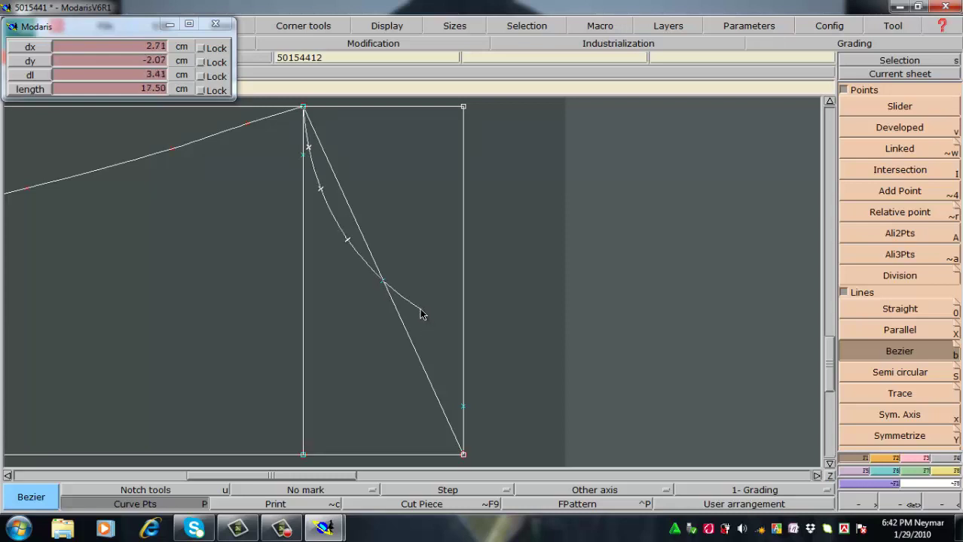
Step: Continue the Bezier curve beyond the midpoint, bulging on the diagonal's opposite side, and finish it at the rectangle's lower right corner
click(421, 309)
click(436, 334)
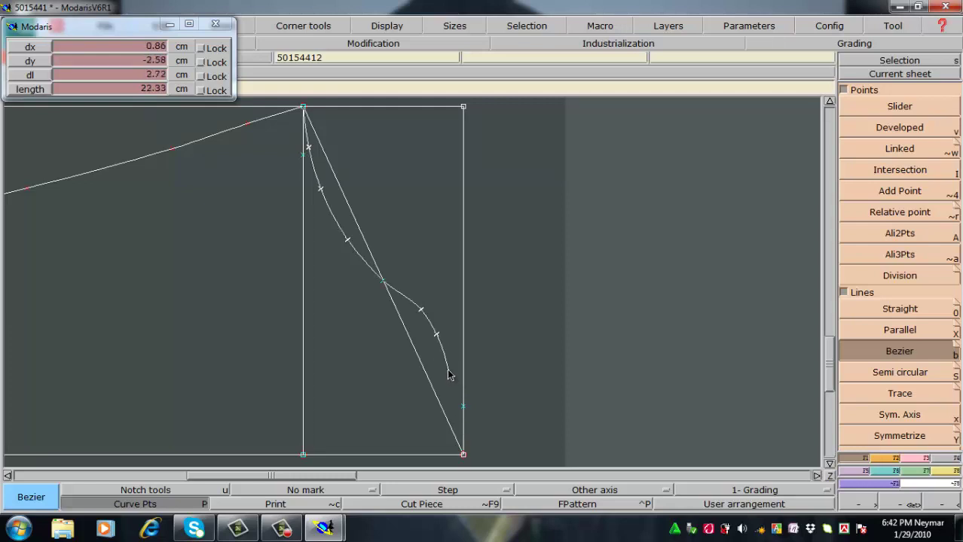
click(445, 380)
click(453, 410)
click(463, 455)
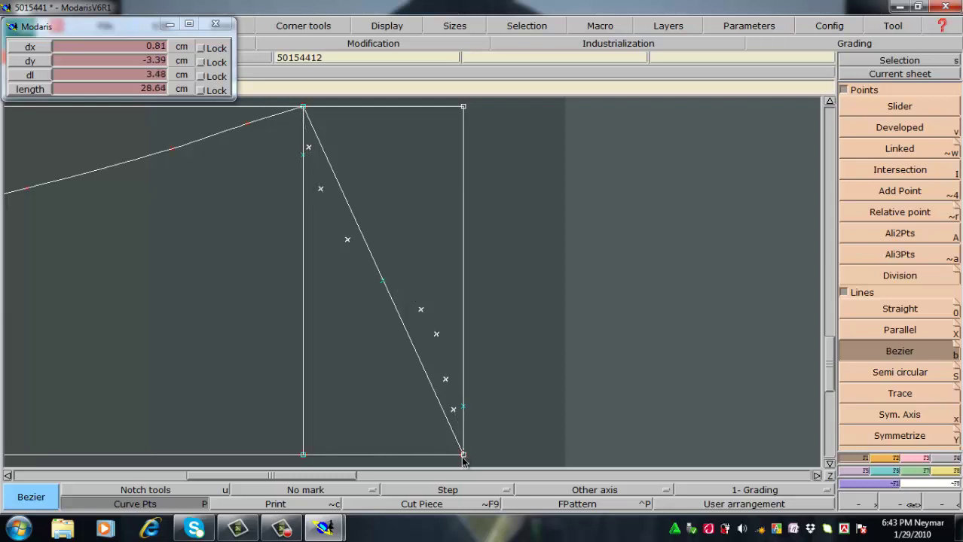
click(464, 456)
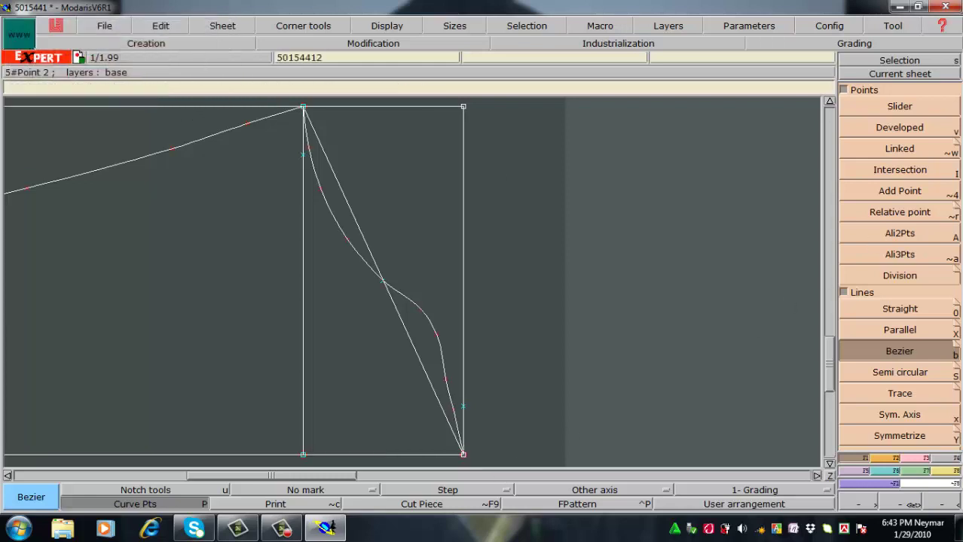
Step: Reshape the S-curve's upper half by moving its two lower control points above the diagonal's midpoint slightly outward from the diagonal
key(Home)
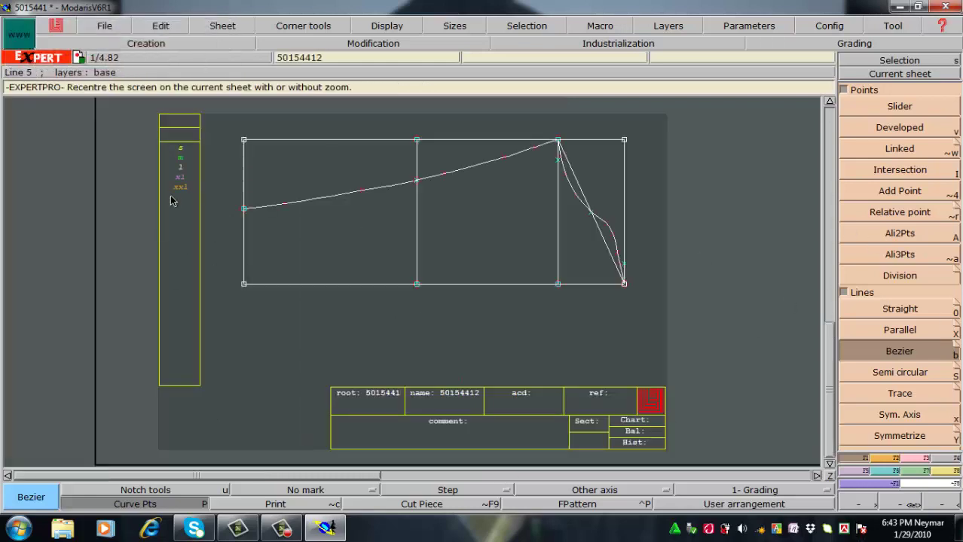
key(Return)
drag(539, 109, 647, 273)
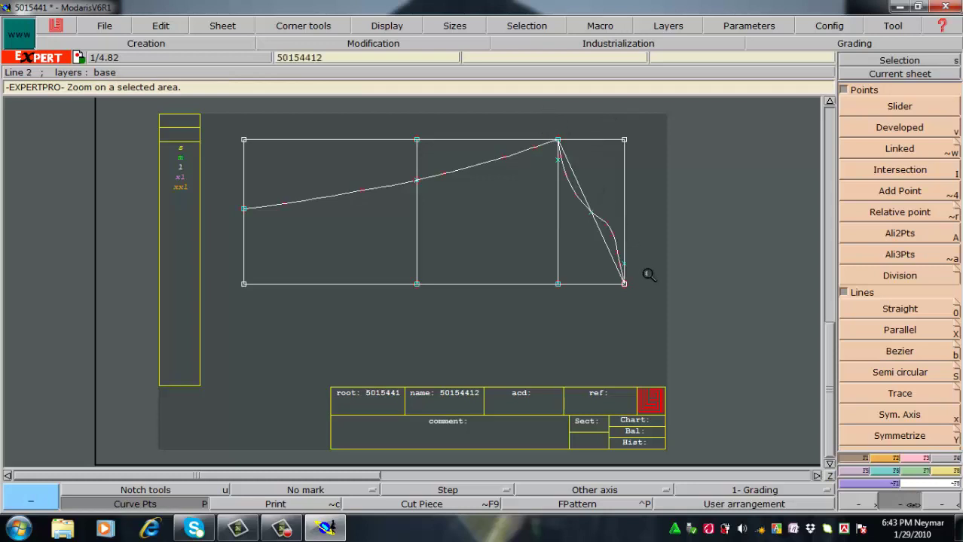
drag(275, 113, 549, 403)
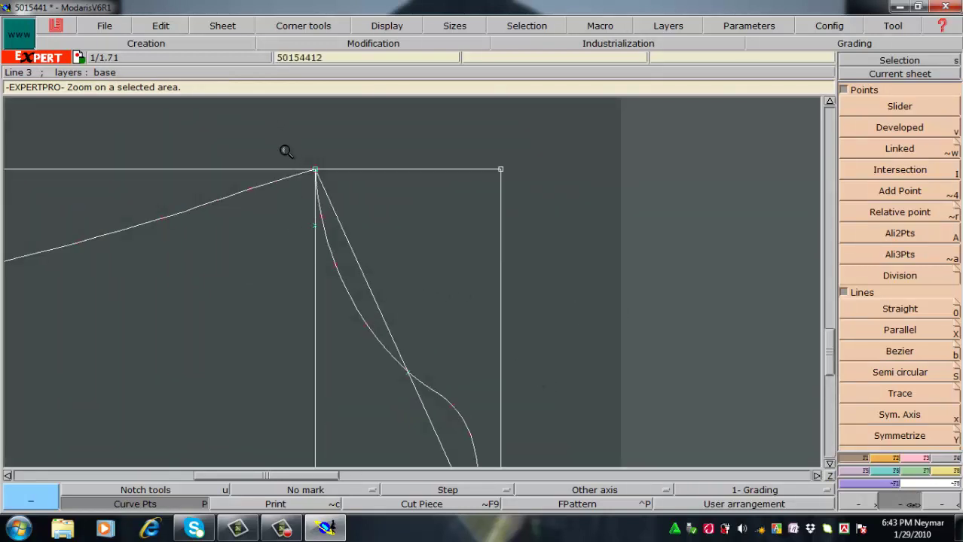
drag(249, 118, 564, 455)
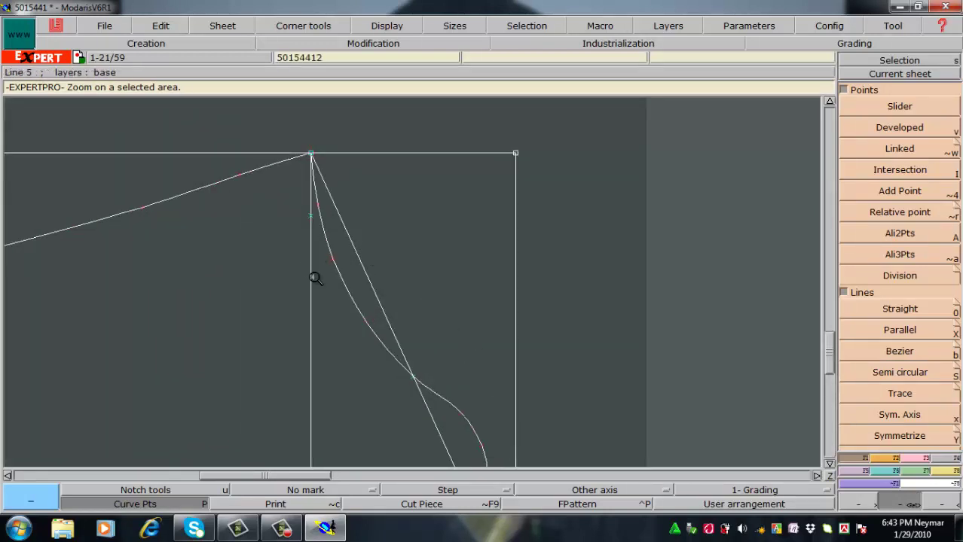
key(r)
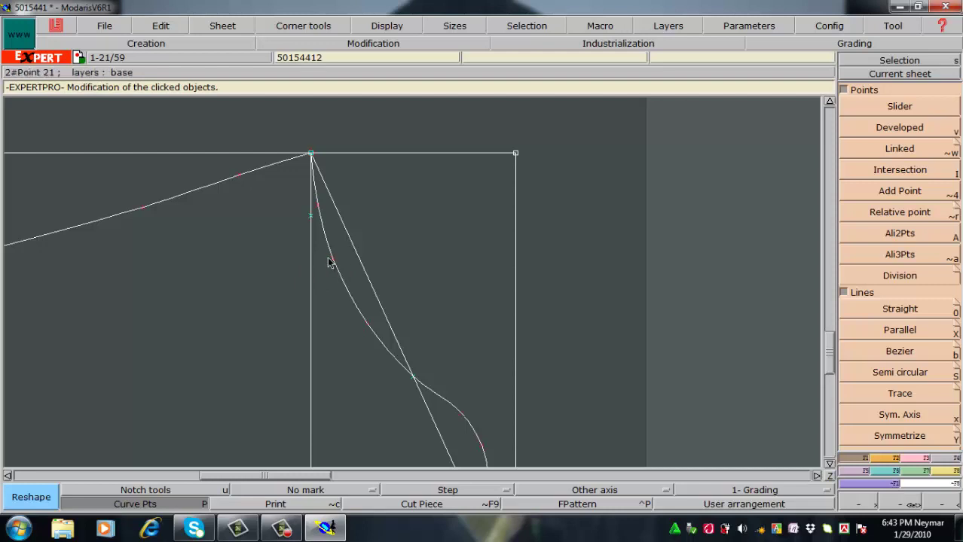
click(333, 260)
click(331, 253)
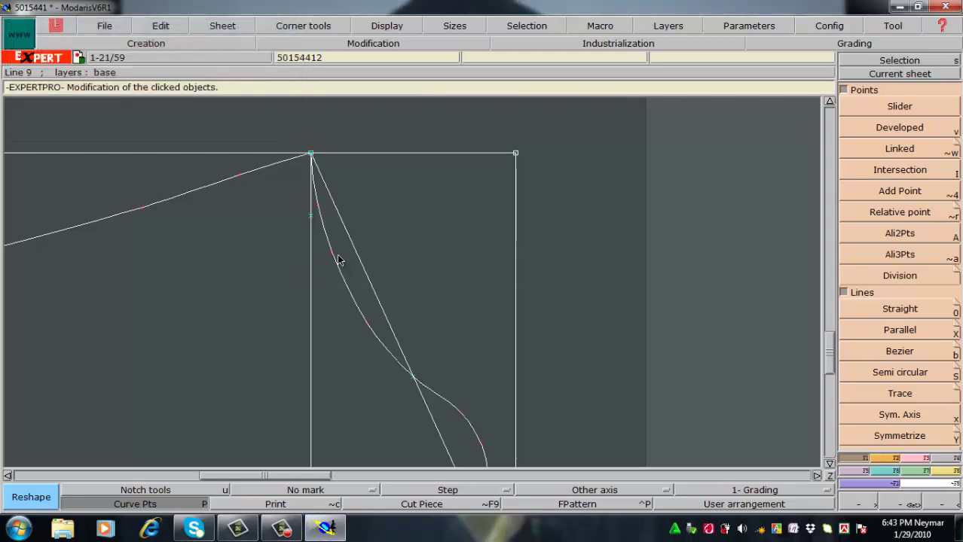
click(333, 256)
click(330, 251)
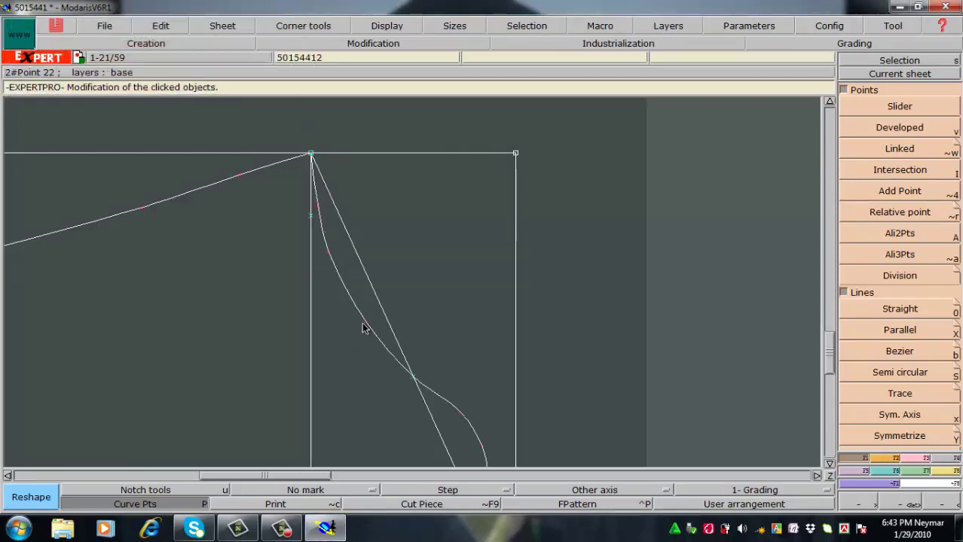
click(364, 324)
click(363, 323)
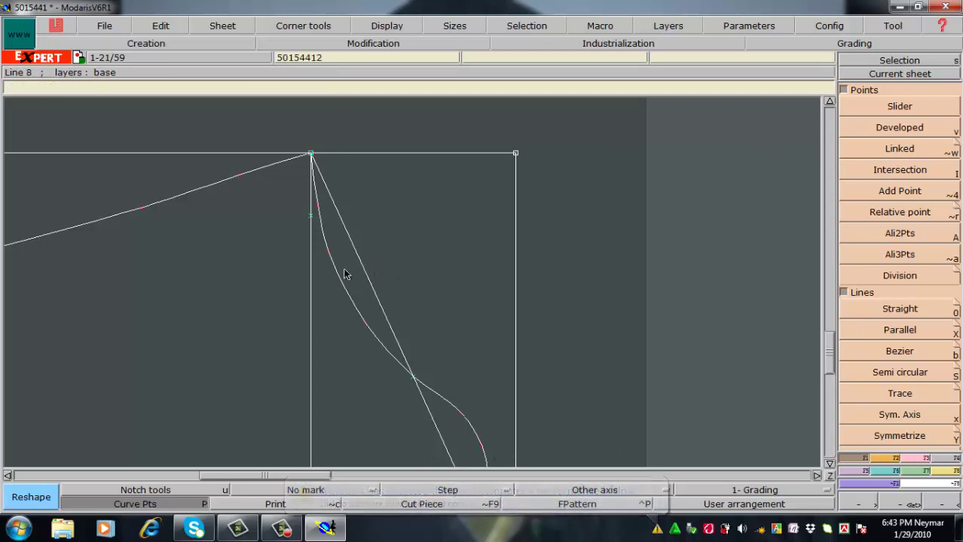
Step: Try a straight line perpendicular to the diagonal's upper half, running out past the curve and the vertical line, and undo it
key(0)
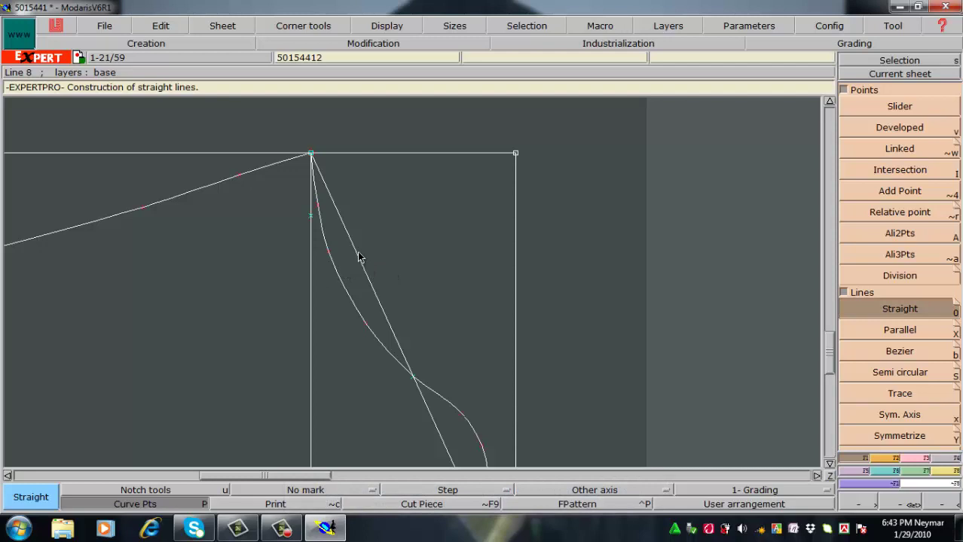
click(356, 261)
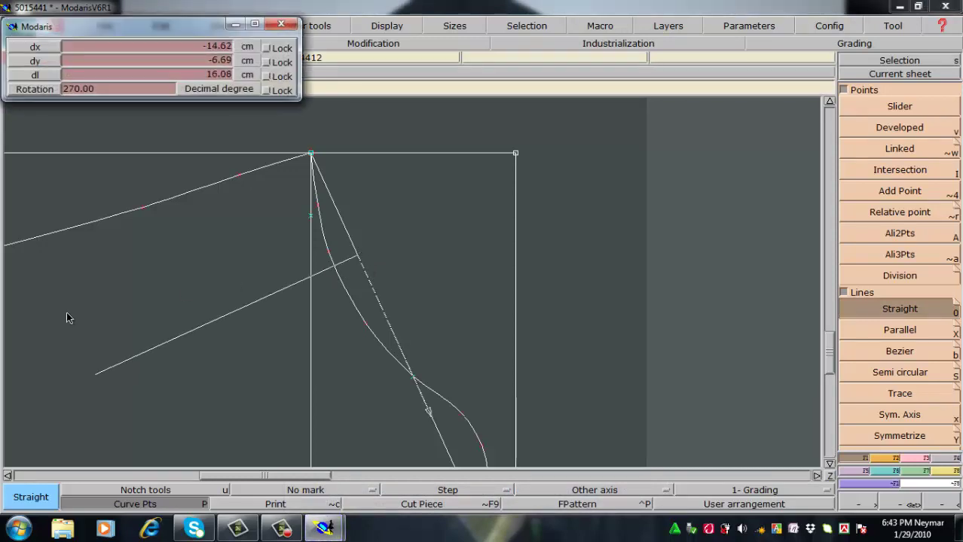
click(67, 313)
key(ctrl+z)
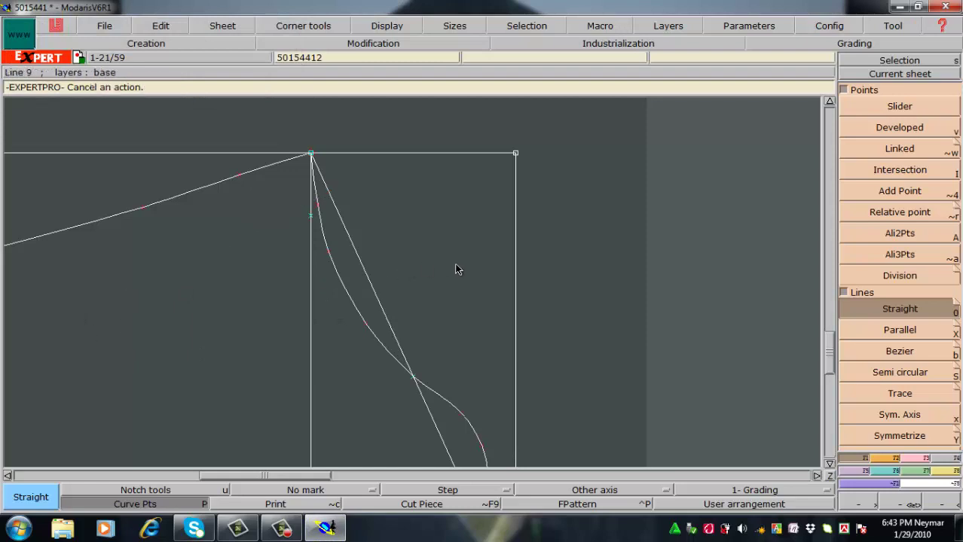
Step: Draw an 8.85 cm straight line perpendicular from the diagonal's upper half across the curve, and place a developed point on it
click(363, 267)
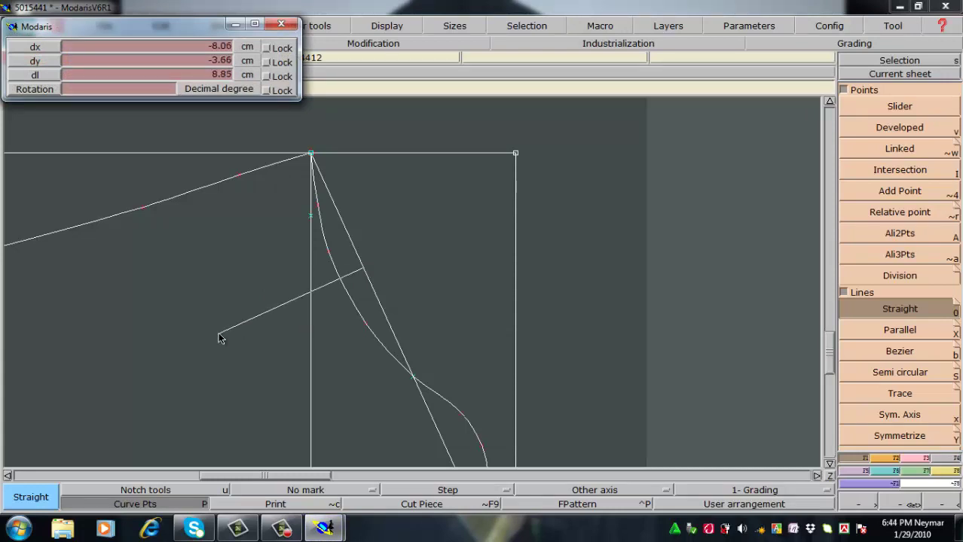
click(219, 333)
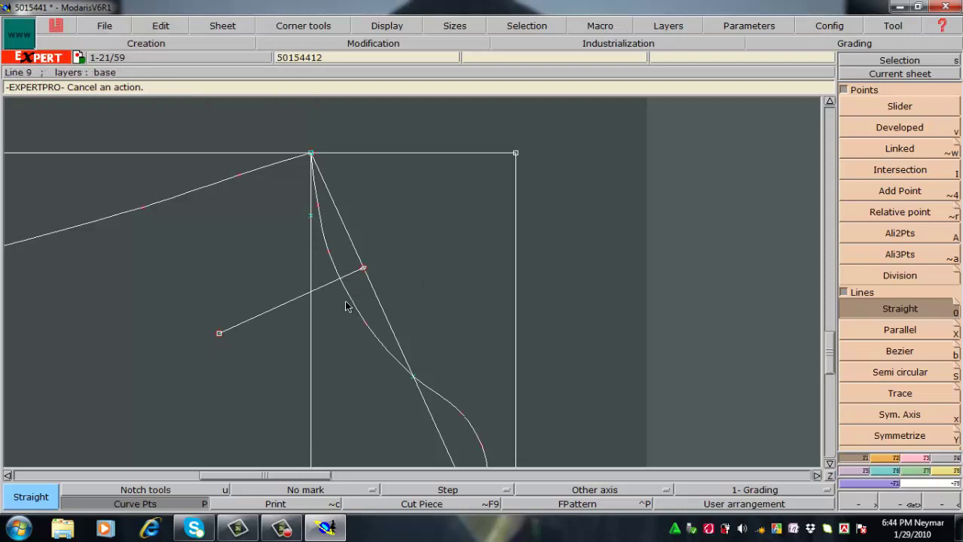
key(v)
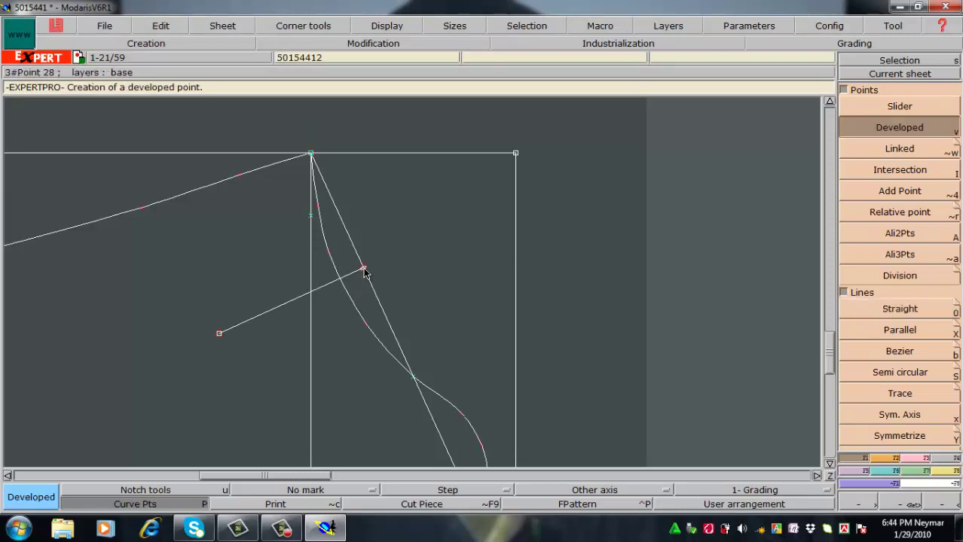
click(364, 273)
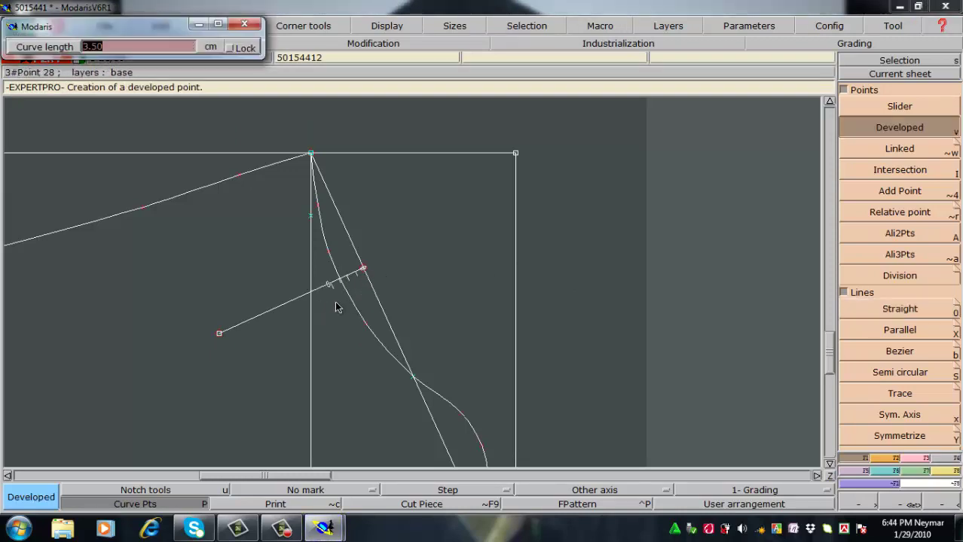
text(1)
key(Return)
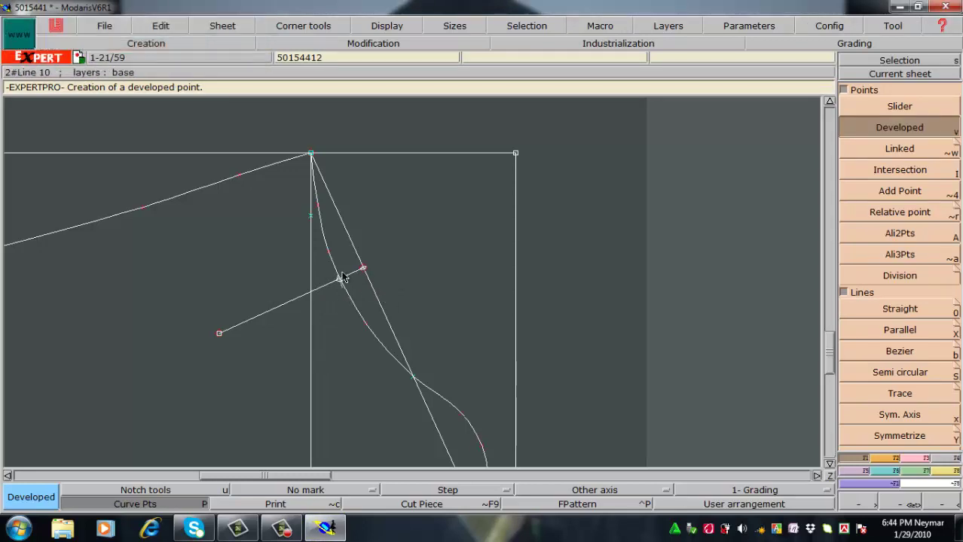
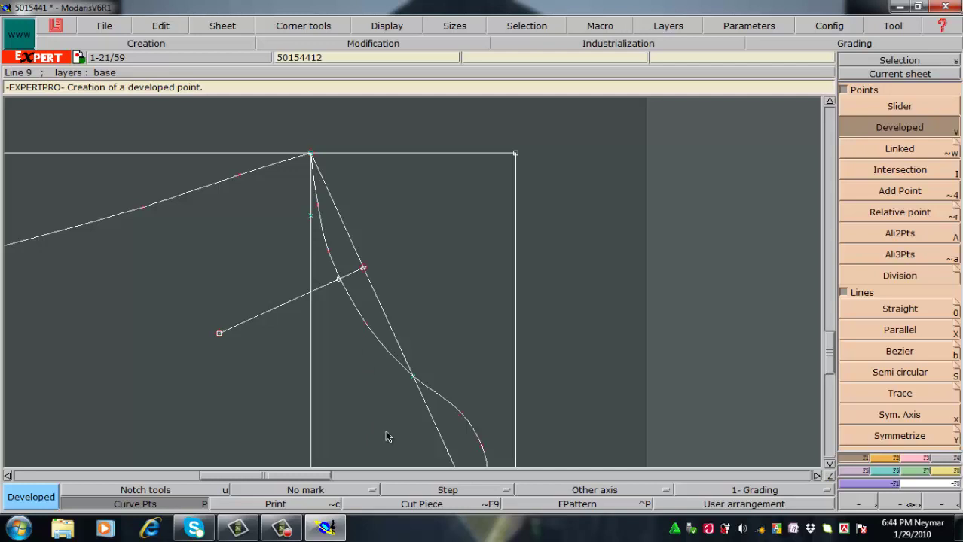
Step: Undo the developed point and delete the perpendicular construction line crossing the curve's upper half
key(ctrl+z)
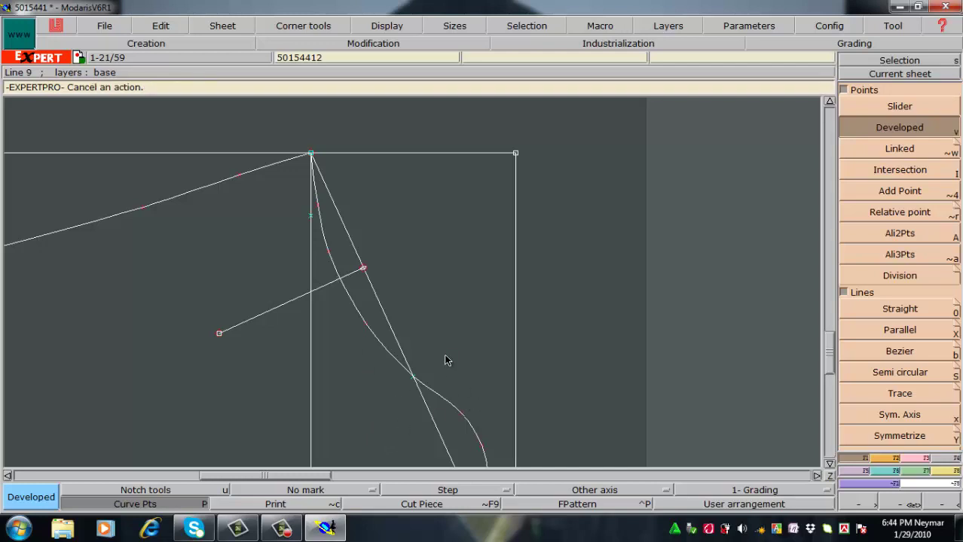
key(Delete)
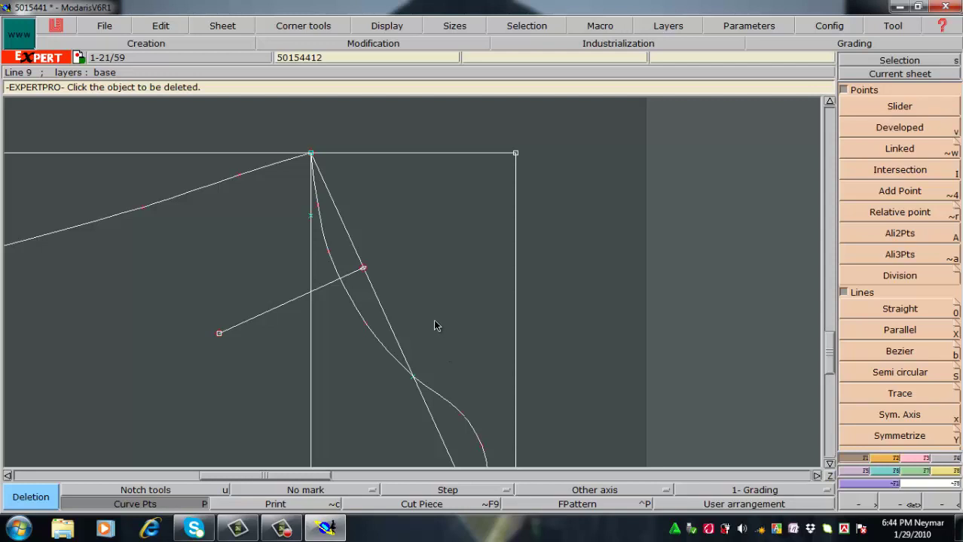
click(352, 276)
Step: Divide the upper half of the diagonal into 2 equal parts, from the diagonal's midpoint to its top end
click(899, 275)
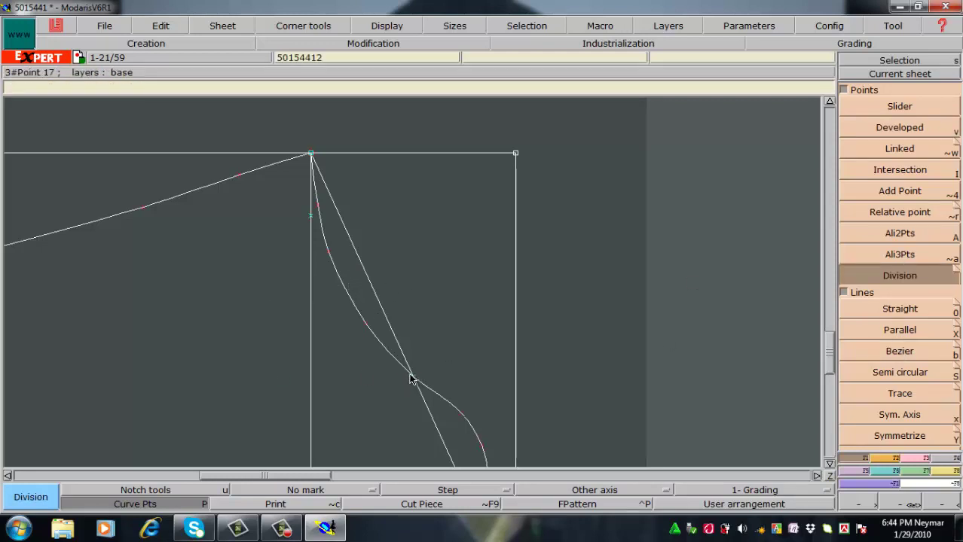
click(409, 380)
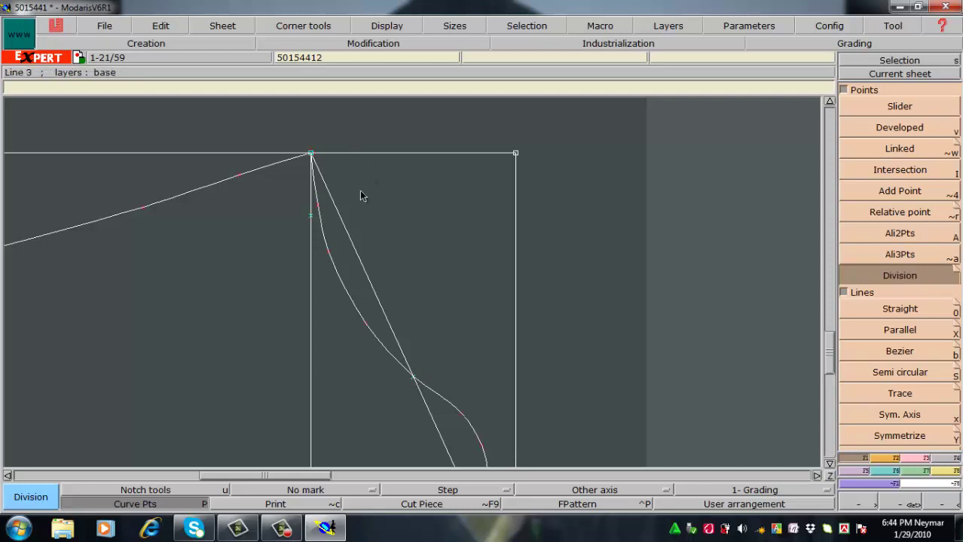
click(311, 154)
click(311, 156)
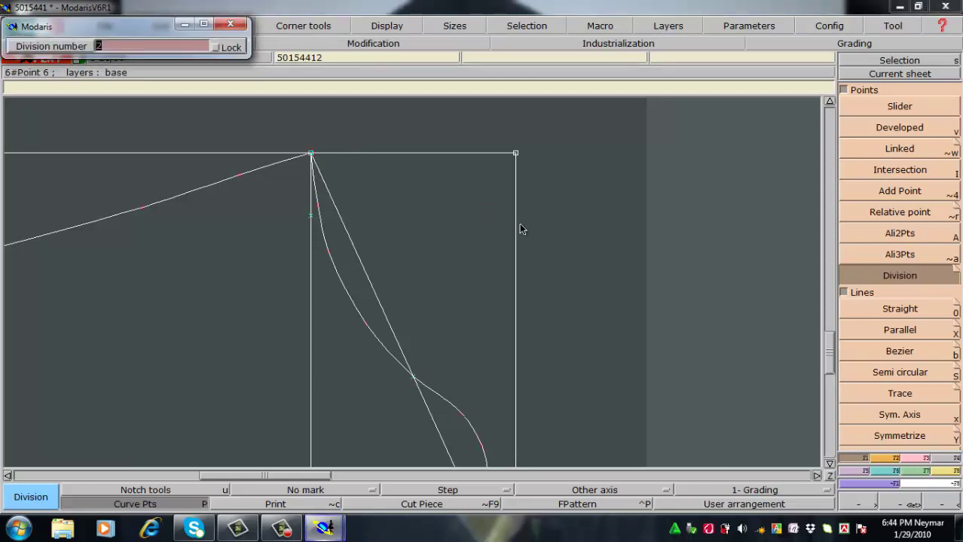
key(Return)
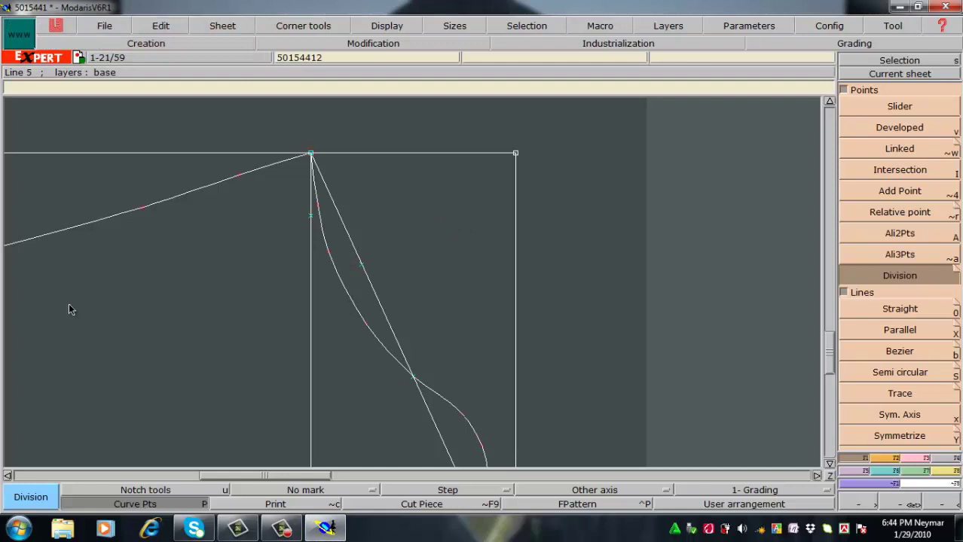
Step: Draw a straight line perpendicular to the diagonal from the new division point out past the curve and the vertical line, and delete it
key(0)
click(362, 265)
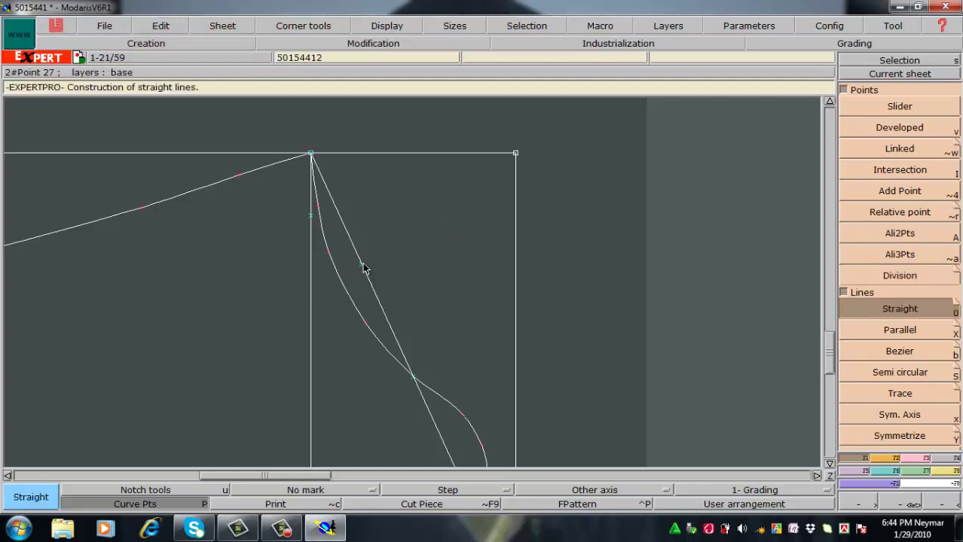
click(59, 397)
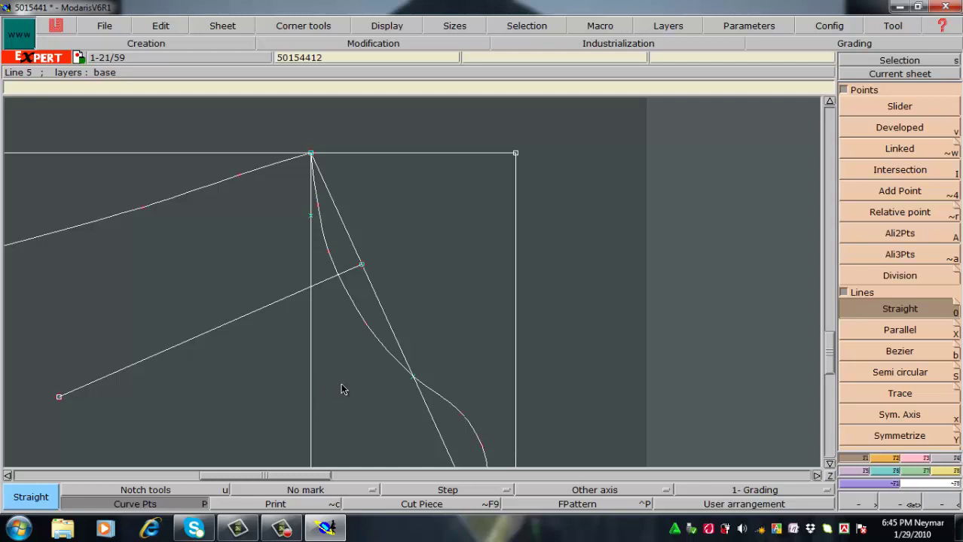
key(Delete)
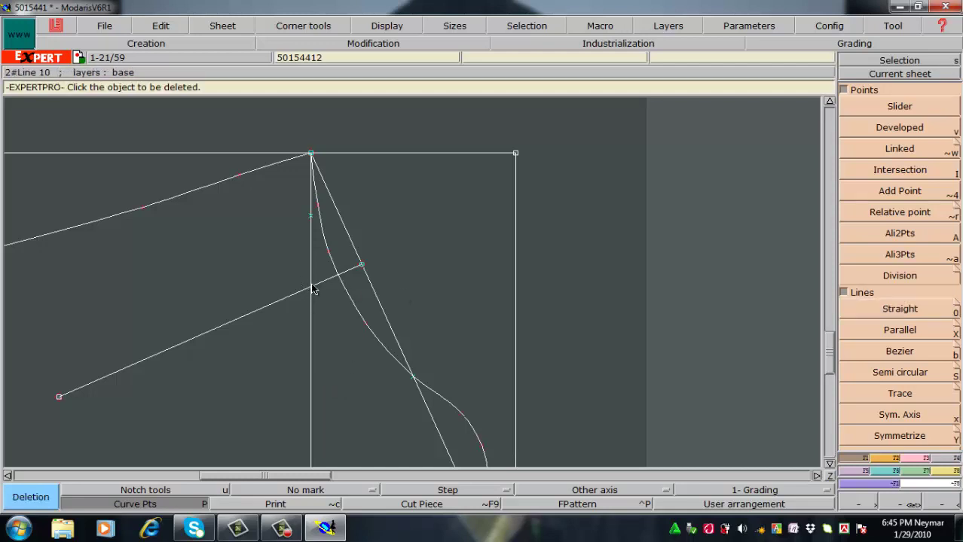
click(276, 302)
Step: Reshape the S-curve's upper half by slightly shifting its three control points between the top corner and the diagonal's midpoint
key(Home)
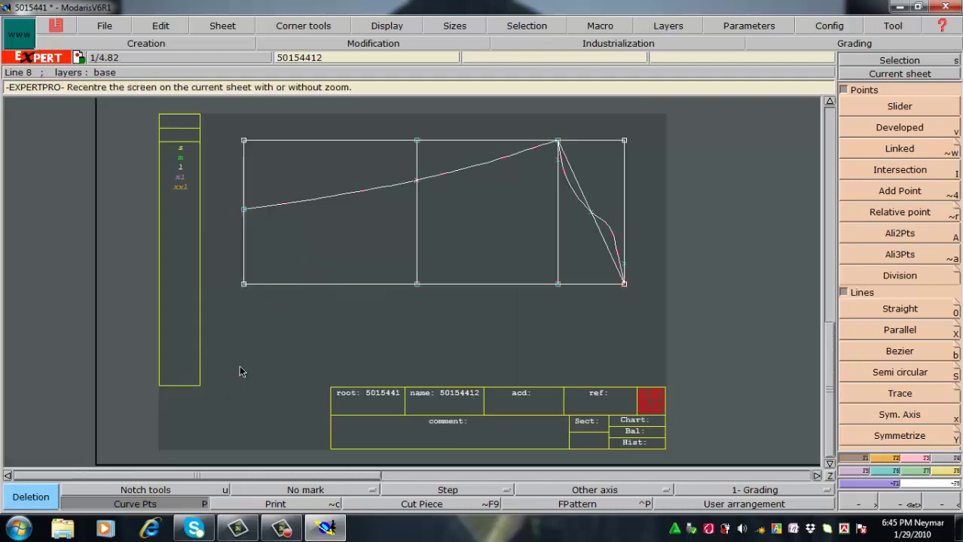
key(Return)
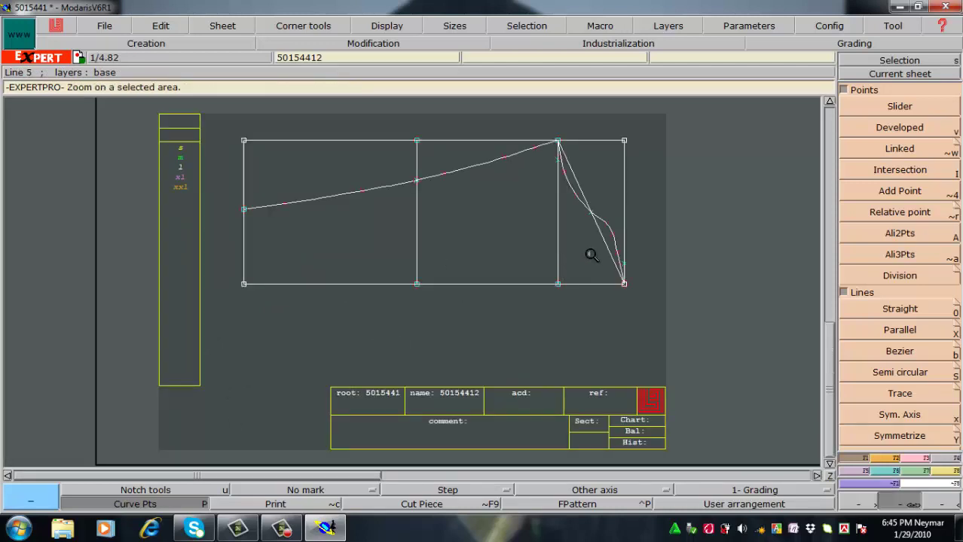
drag(718, 340, 720, 341)
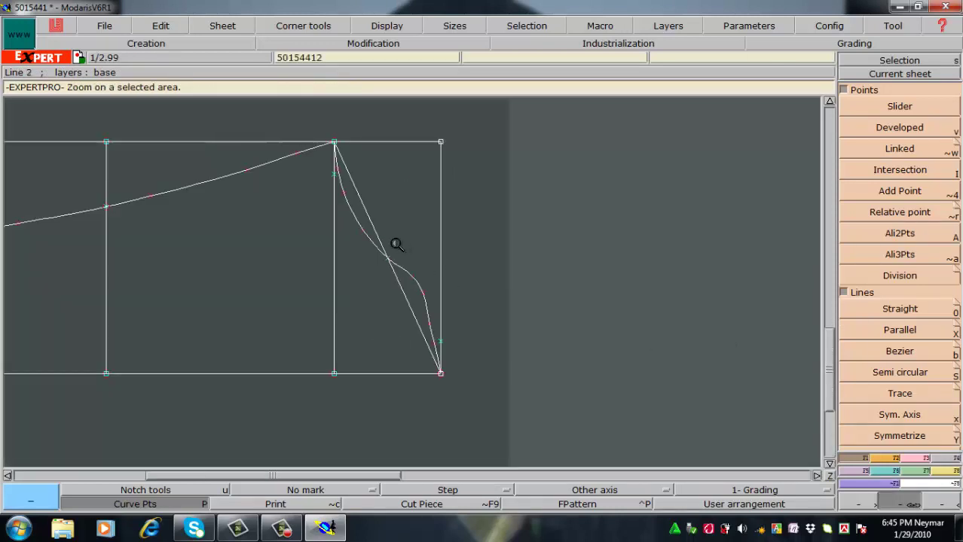
drag(294, 121, 544, 460)
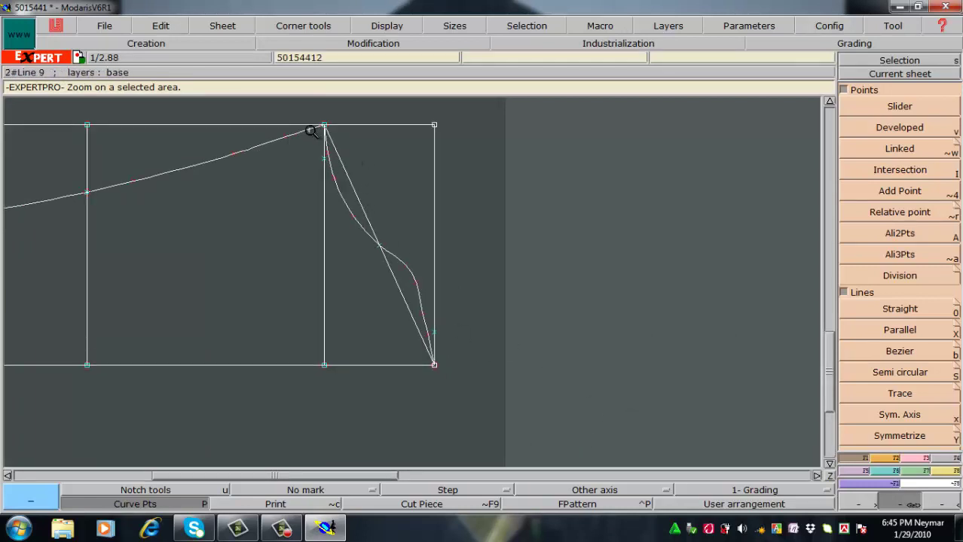
drag(290, 103, 556, 452)
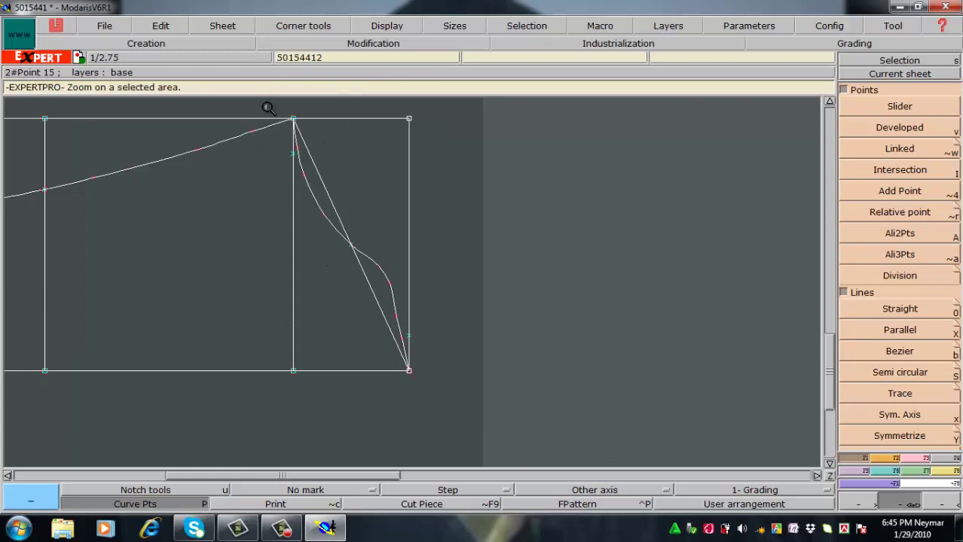
drag(266, 108, 385, 251)
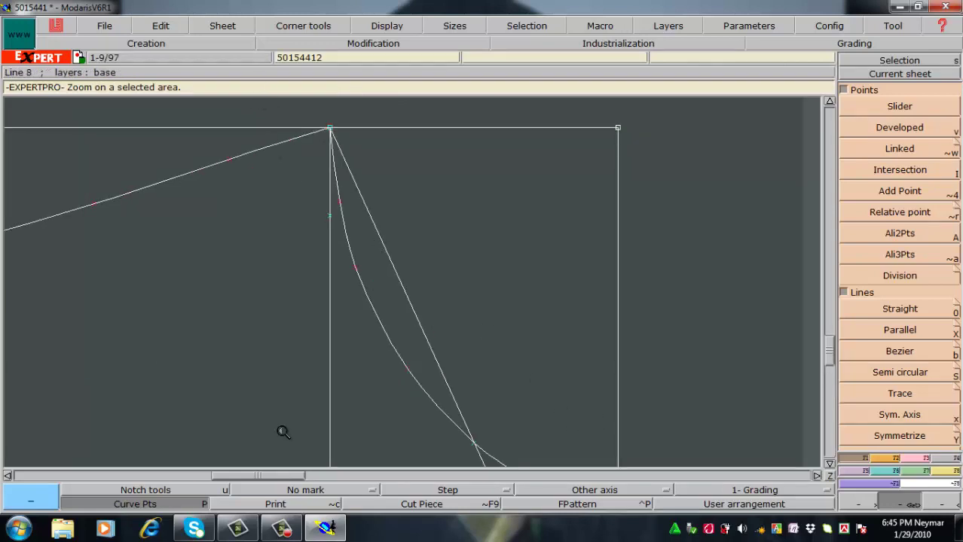
key(r)
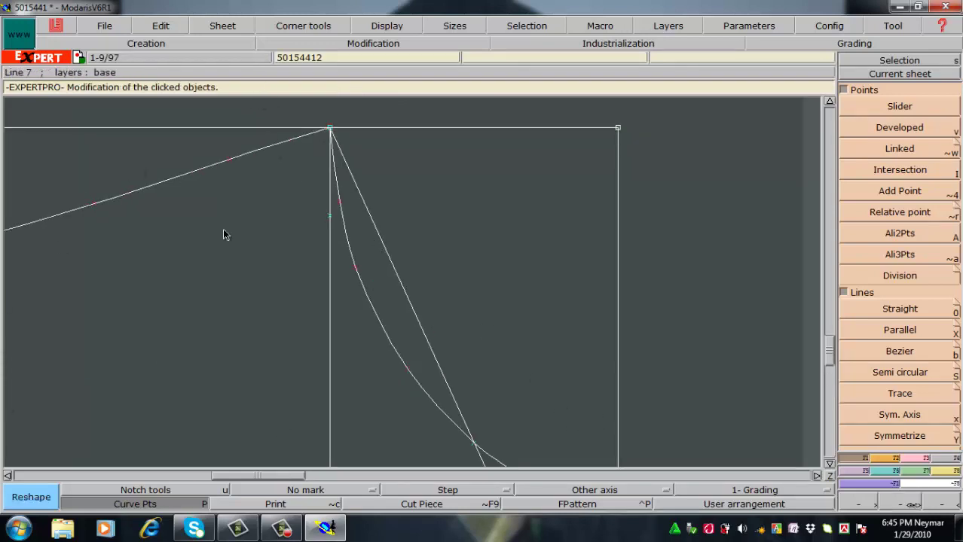
click(352, 267)
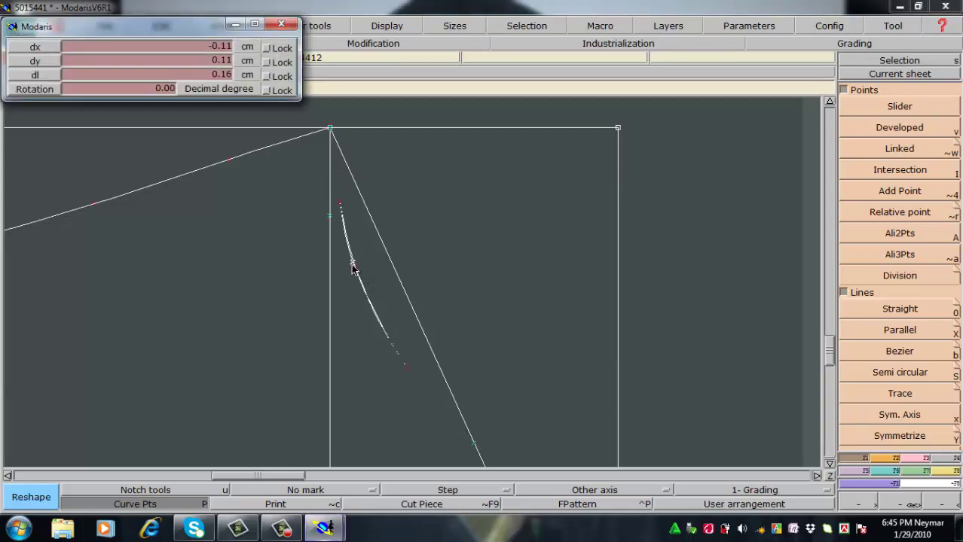
click(351, 262)
click(340, 205)
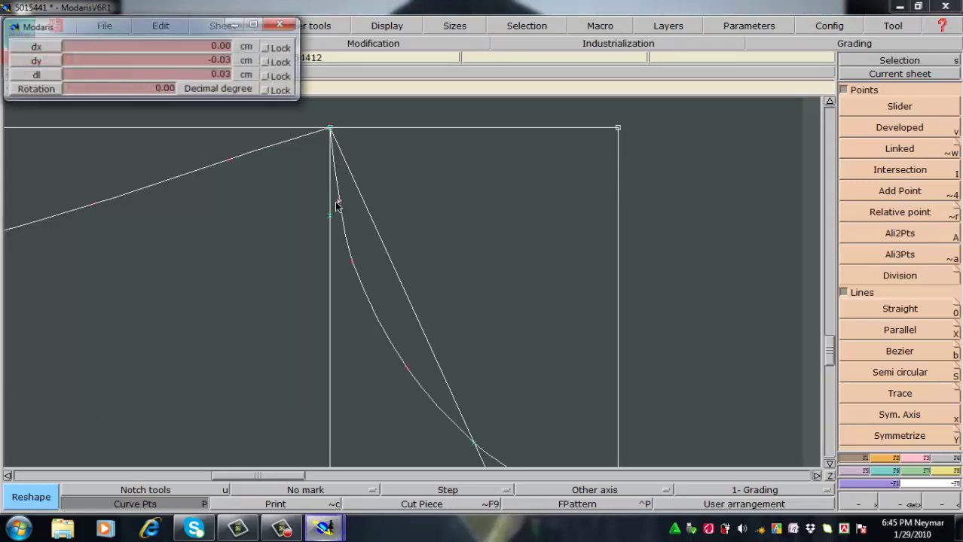
click(359, 315)
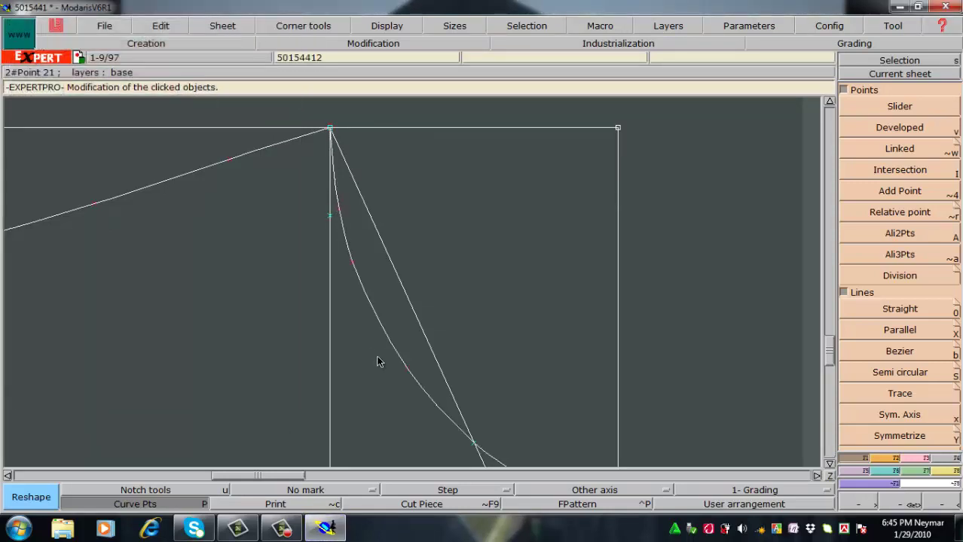
click(404, 369)
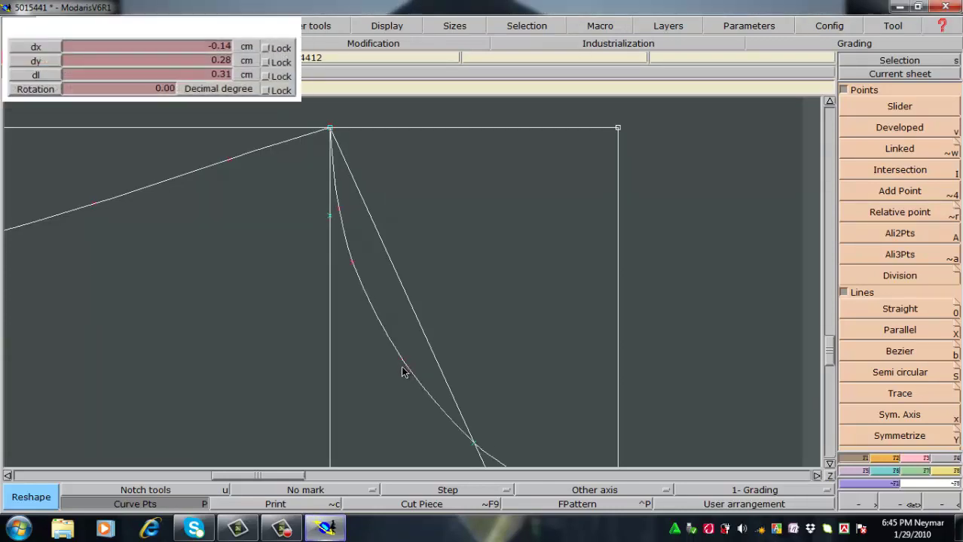
click(402, 367)
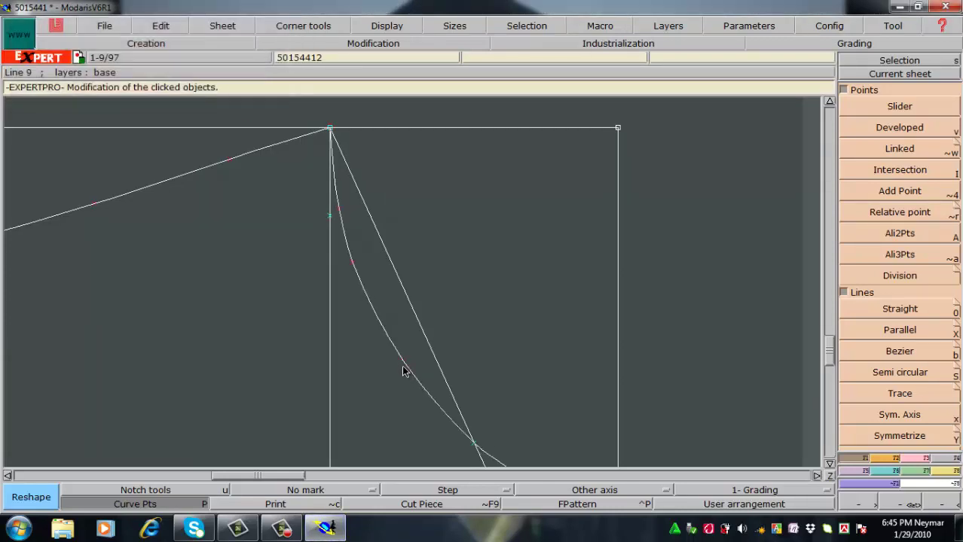
Step: Fine-tune the S-curve's upper half by nudging its middle and uppermost control points by small amounts
click(354, 267)
click(355, 267)
click(353, 262)
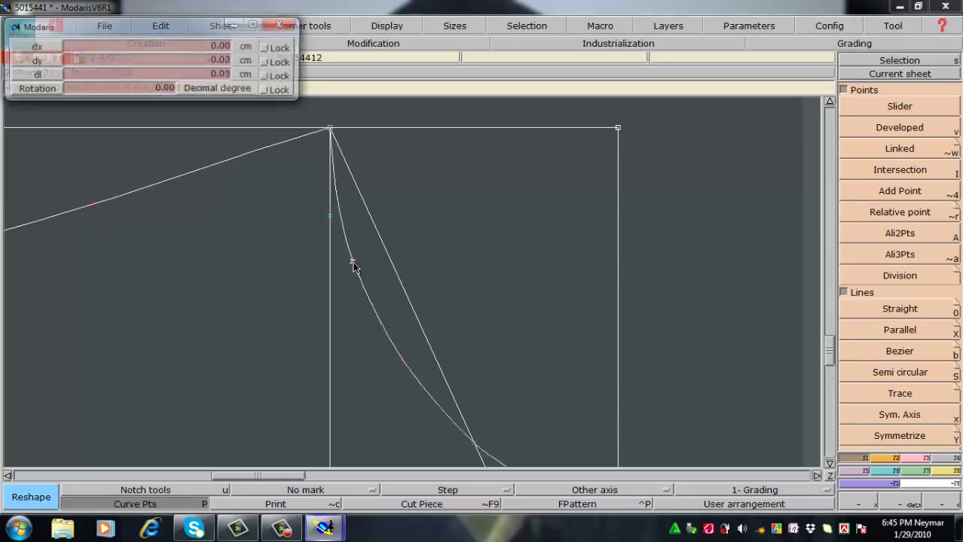
click(352, 262)
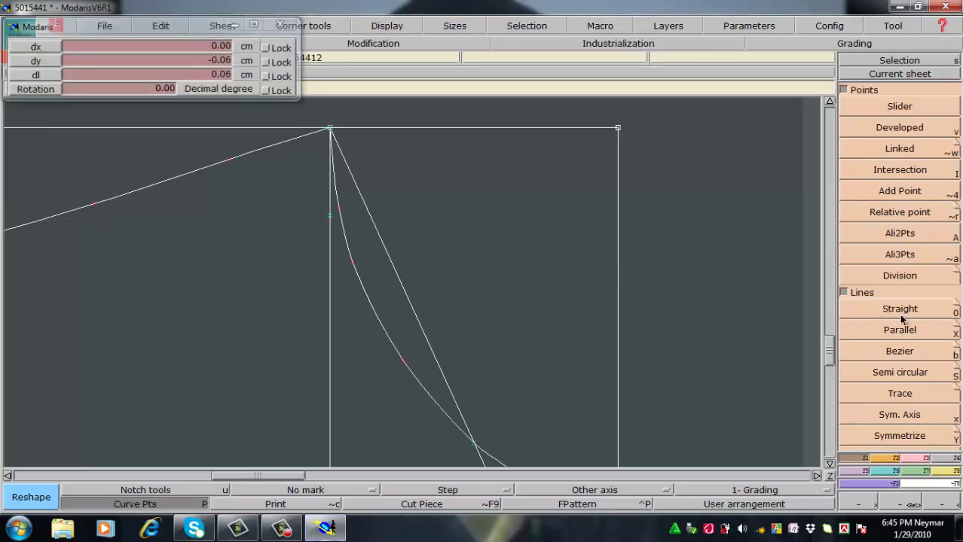
click(339, 209)
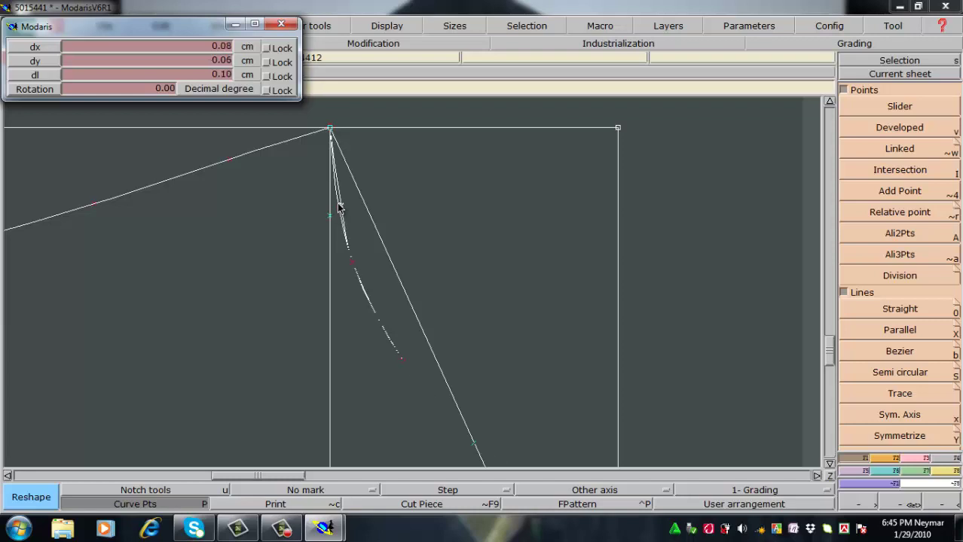
click(337, 197)
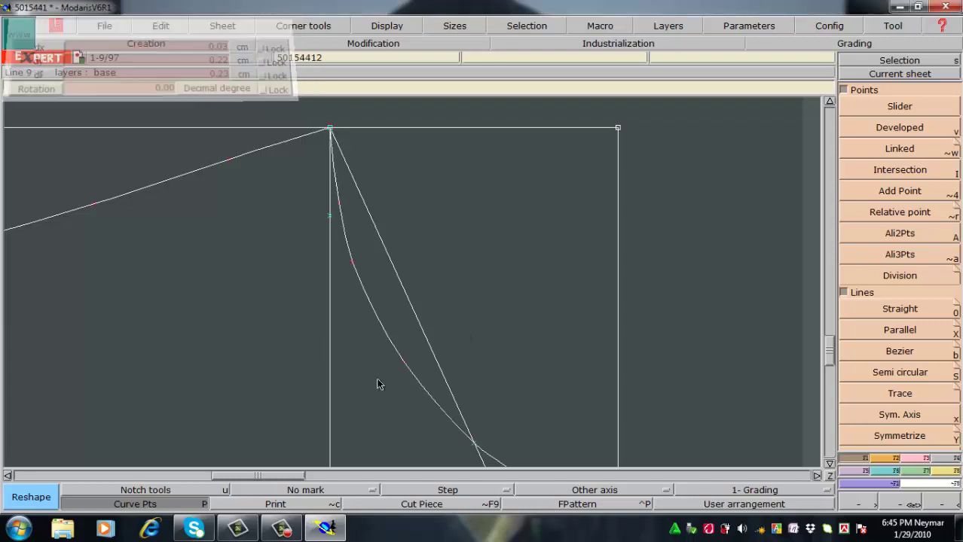
click(354, 266)
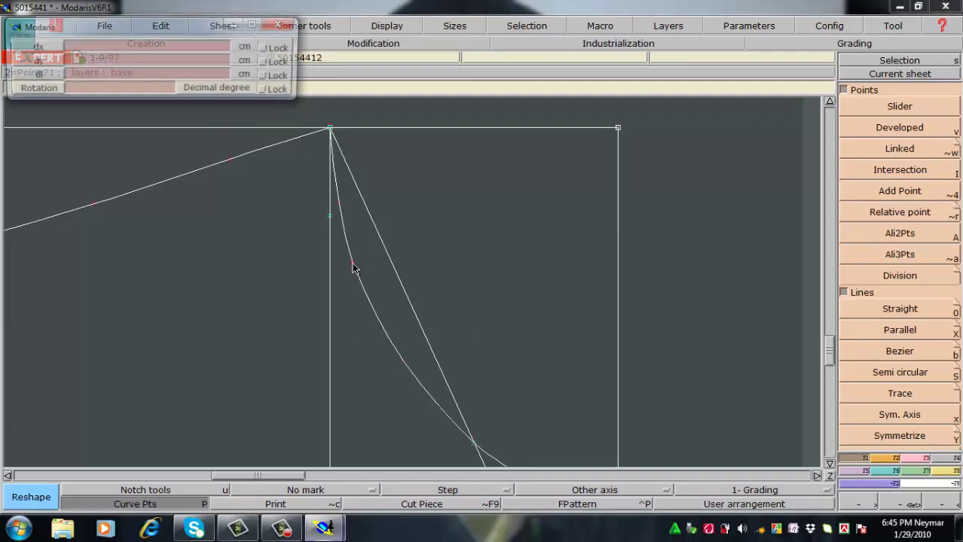
click(354, 261)
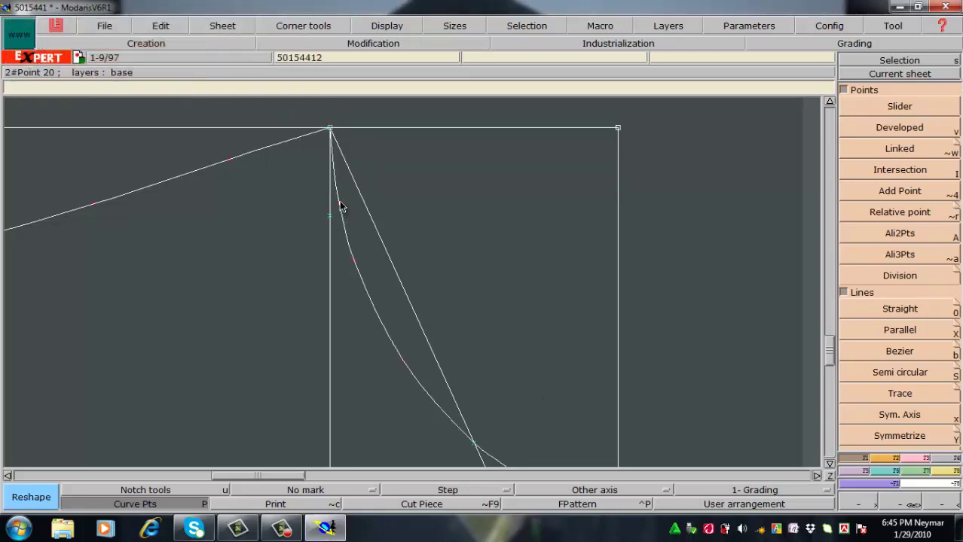
Step: Smooth the top of the S-curve by moving its two uppermost control points slightly down along the curve
click(340, 207)
click(340, 211)
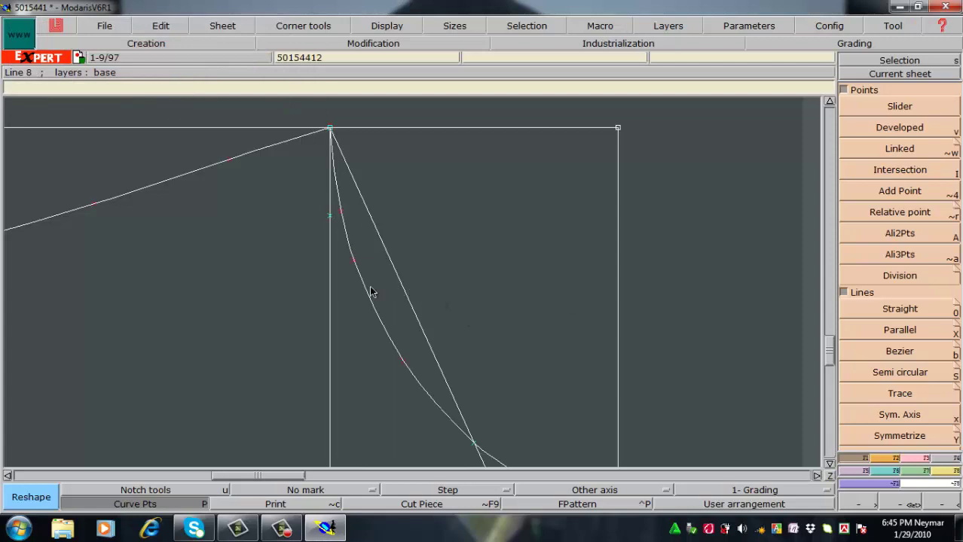
click(353, 265)
click(354, 269)
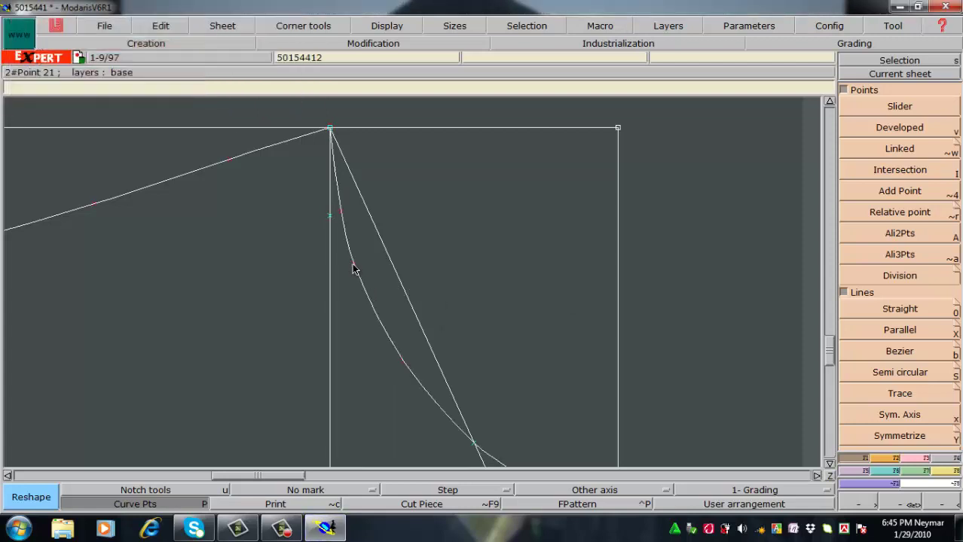
click(354, 269)
click(356, 272)
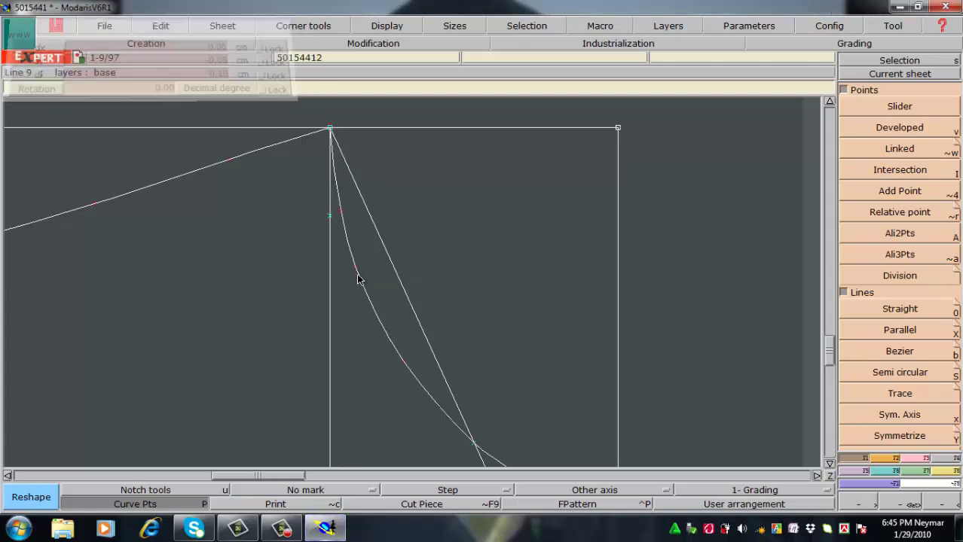
click(344, 216)
click(345, 220)
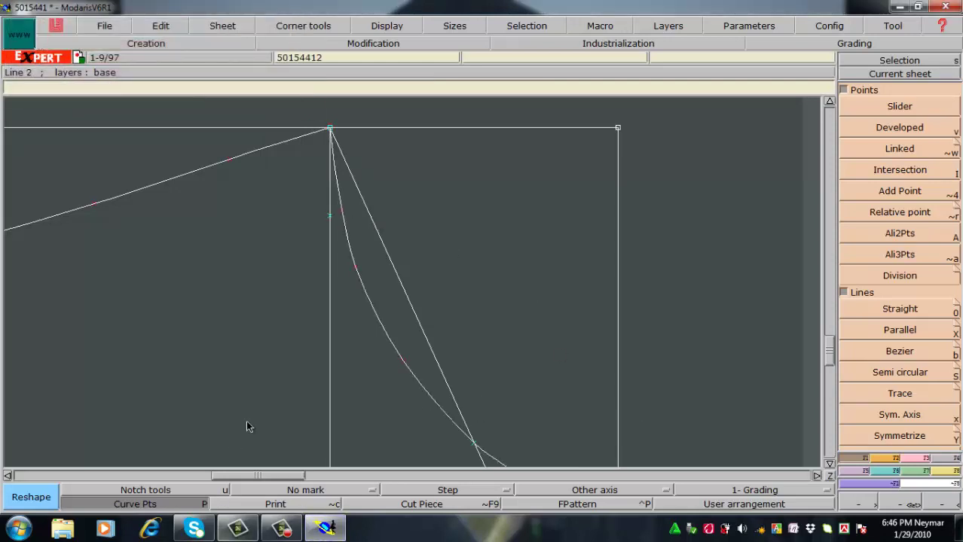
Step: Reshape the S-curve's lower end by moving its two lowest control points outward toward the rectangle's vertical edge
key(Home)
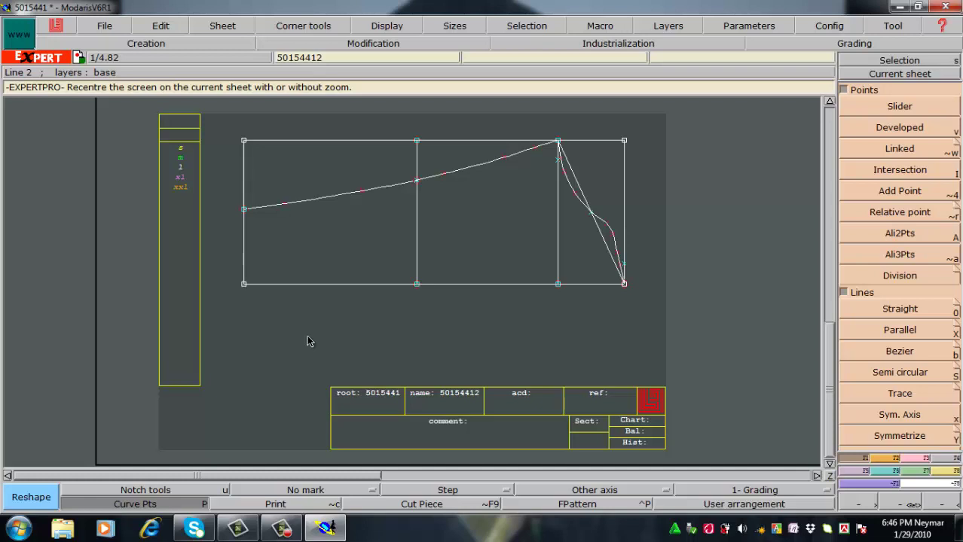
key(Return)
drag(518, 175, 709, 300)
drag(602, 505, 613, 494)
key(r)
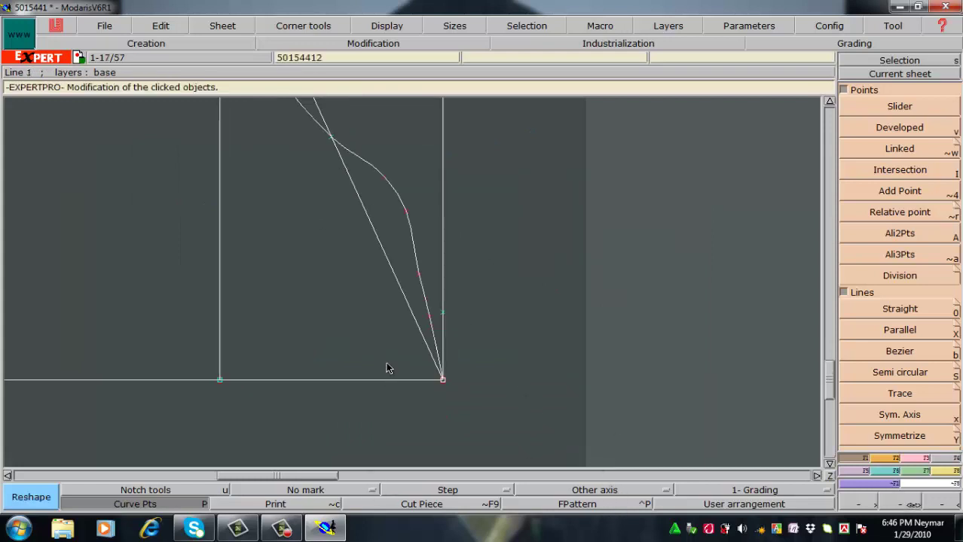
click(419, 275)
click(426, 275)
drag(428, 321, 440, 334)
click(428, 277)
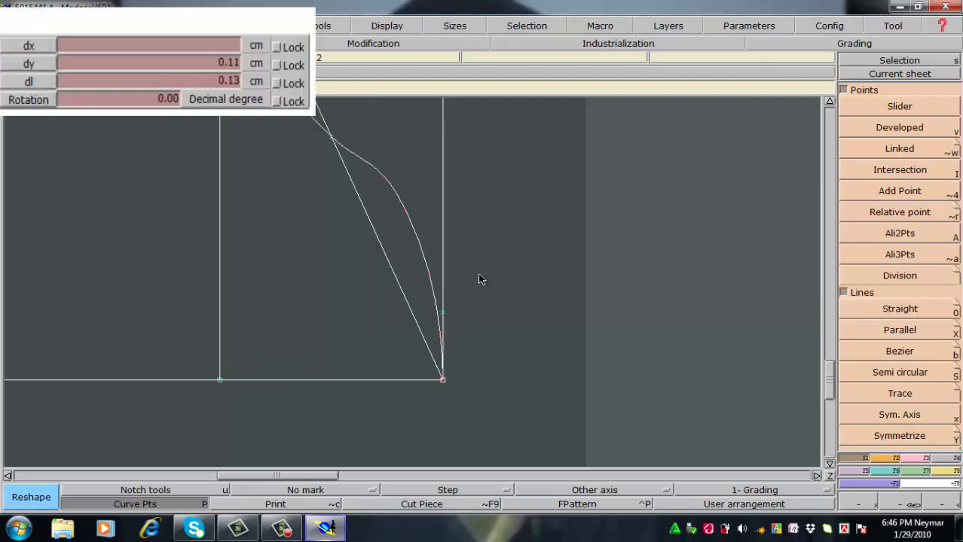
click(431, 270)
Step: Flatten the bulge below the diagonal's midpoint by moving the two upper control points of the S-curve's lower half further down
mouse_move(406, 216)
mouse_down()
mouse_move(413, 232)
mouse_move(410, 223)
mouse_up()
drag(387, 181, 397, 197)
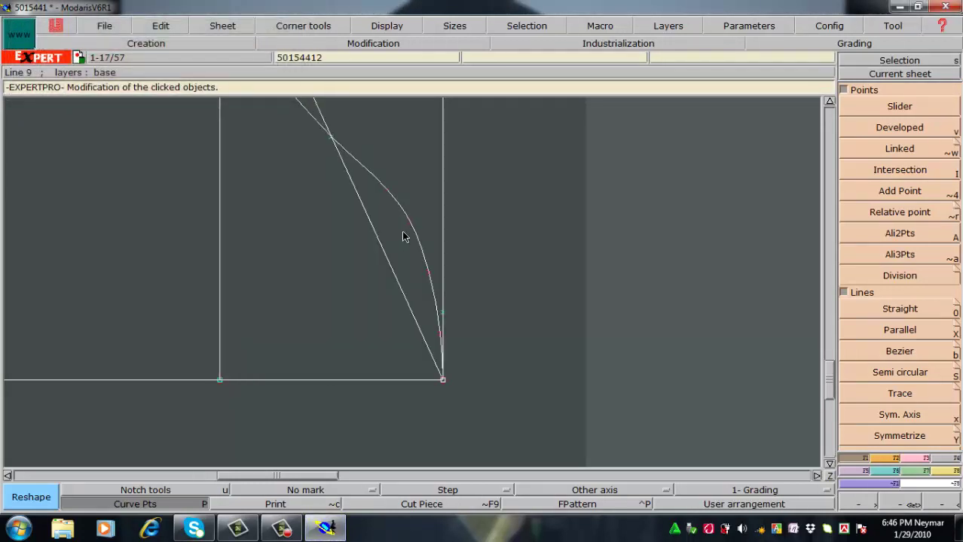
drag(407, 230, 411, 233)
drag(386, 191, 389, 207)
Step: Fine-tune the S-curve's lower half by nudging its three lower control points toward the bottom corner into an even arc
click(429, 278)
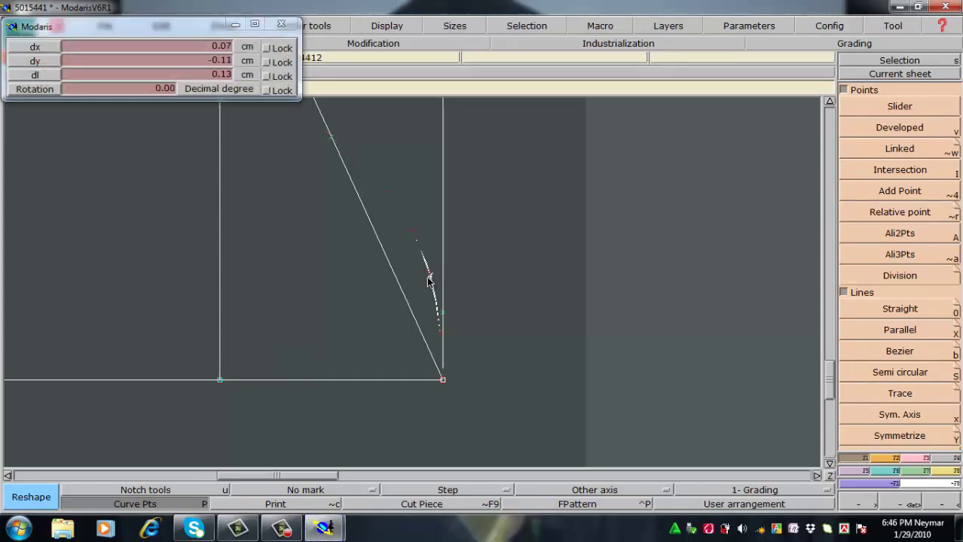
click(412, 230)
drag(410, 236, 443, 339)
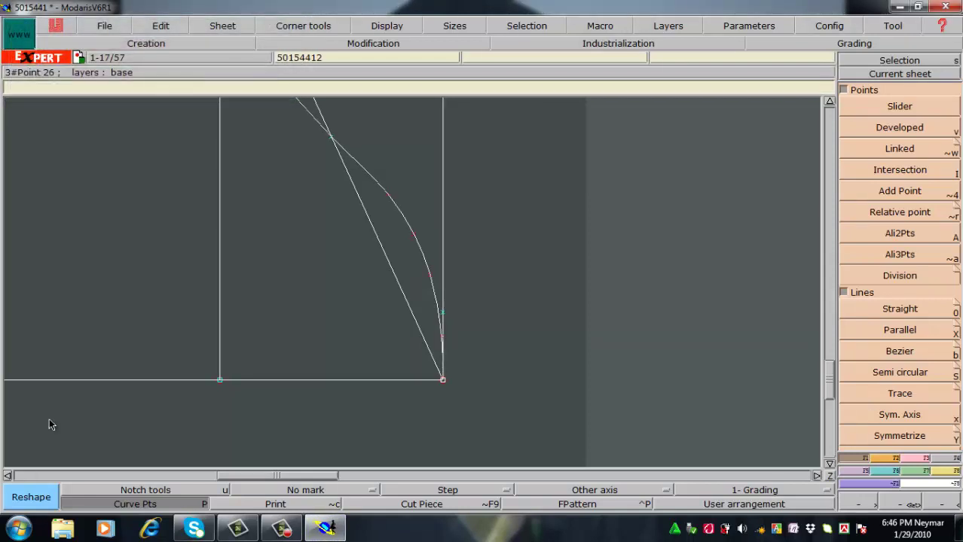
Step: Create a parallel of the S-curve offset 1.5 cm on its outer side
key(Home)
key(Return)
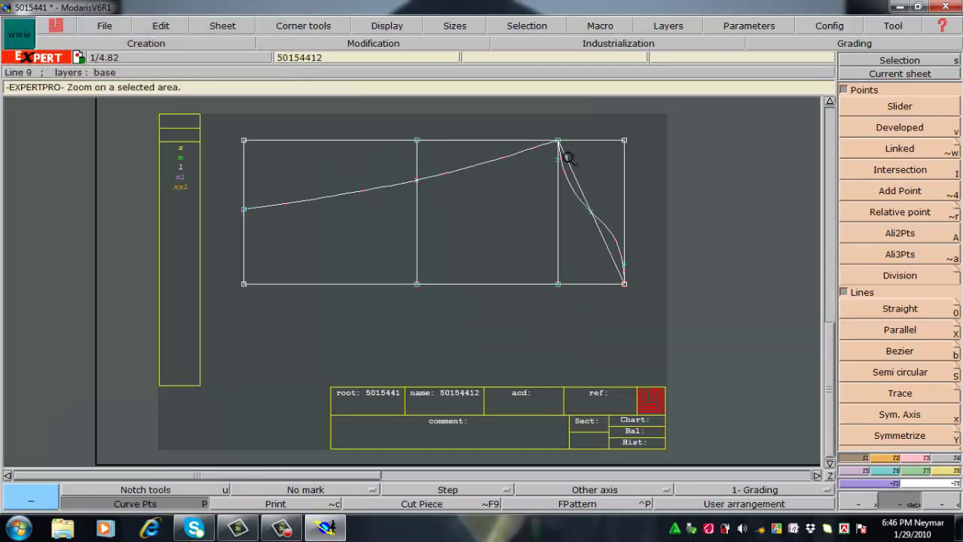
drag(531, 123, 684, 333)
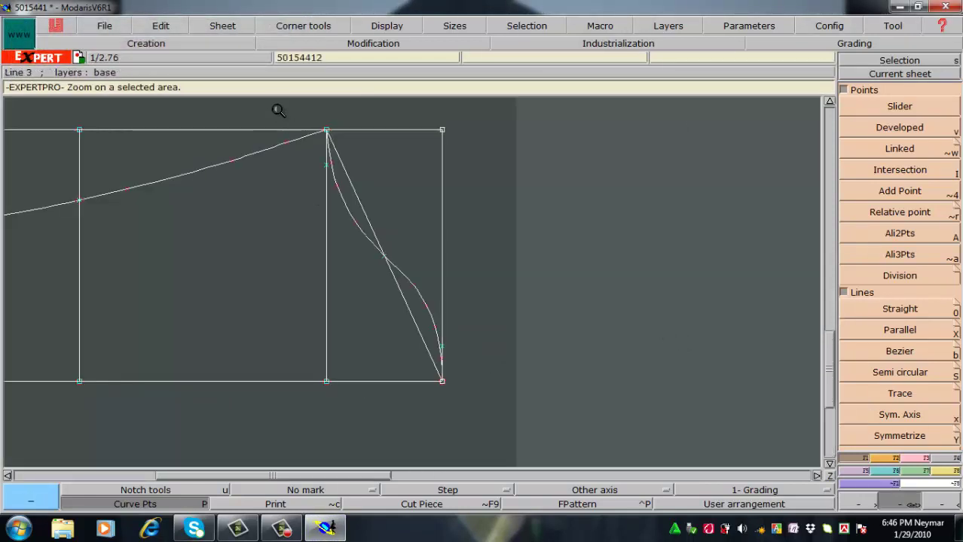
drag(276, 107, 545, 369)
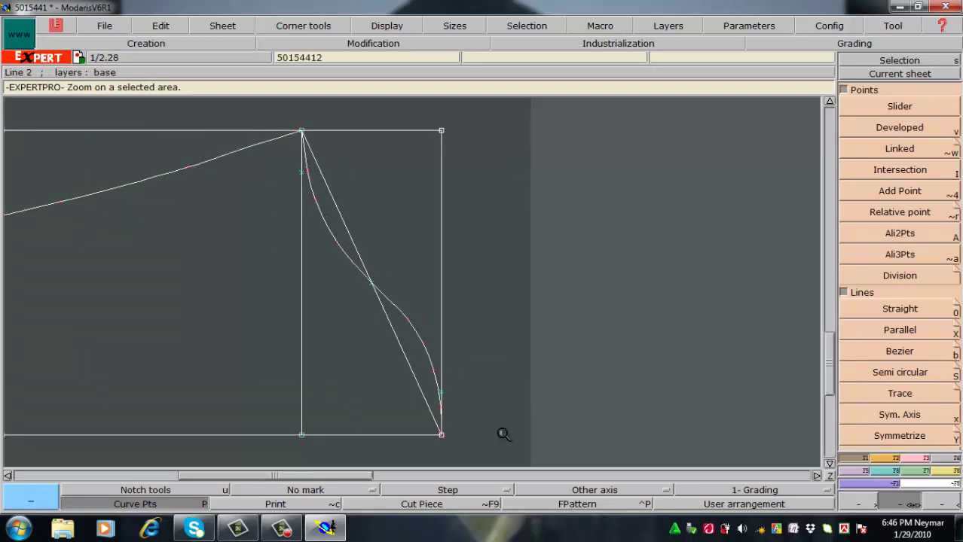
drag(503, 435, 556, 495)
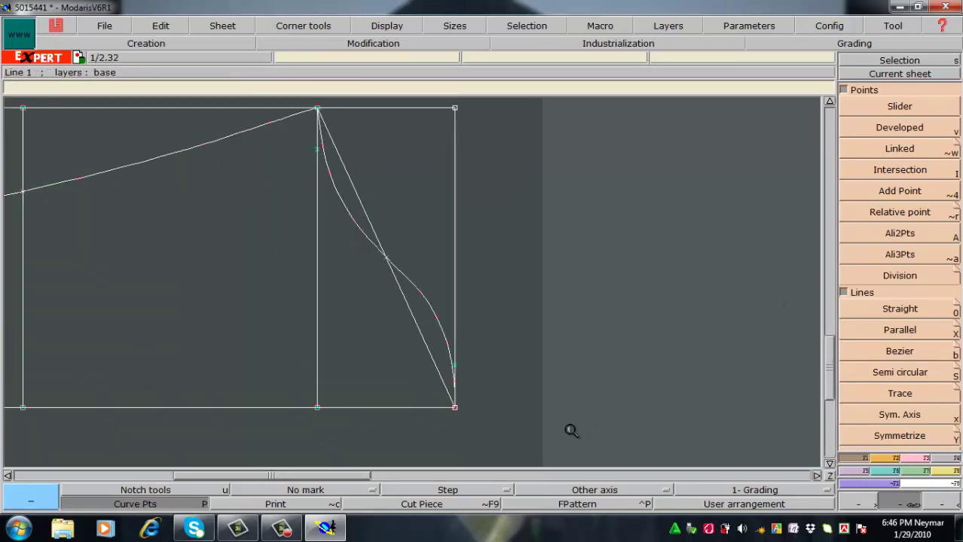
key(shift+x)
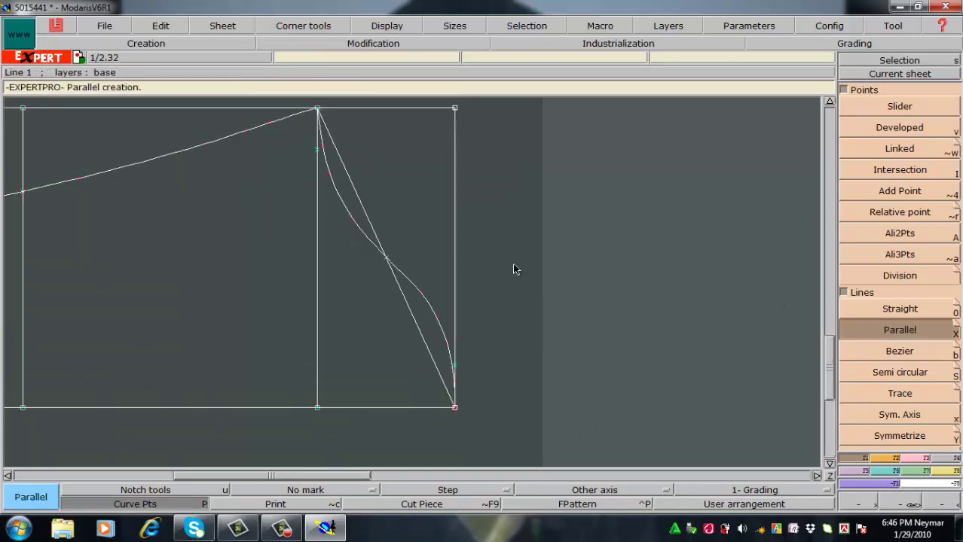
click(407, 283)
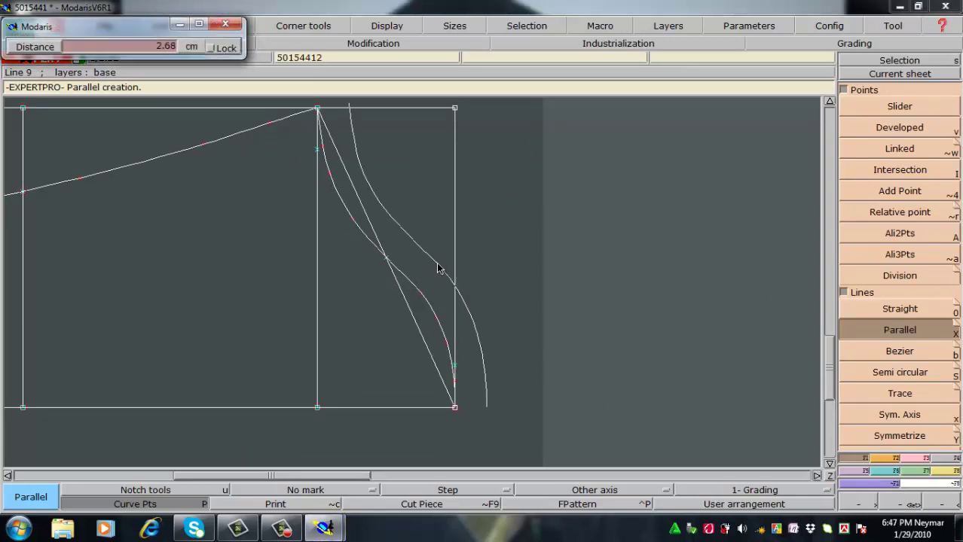
key(Down)
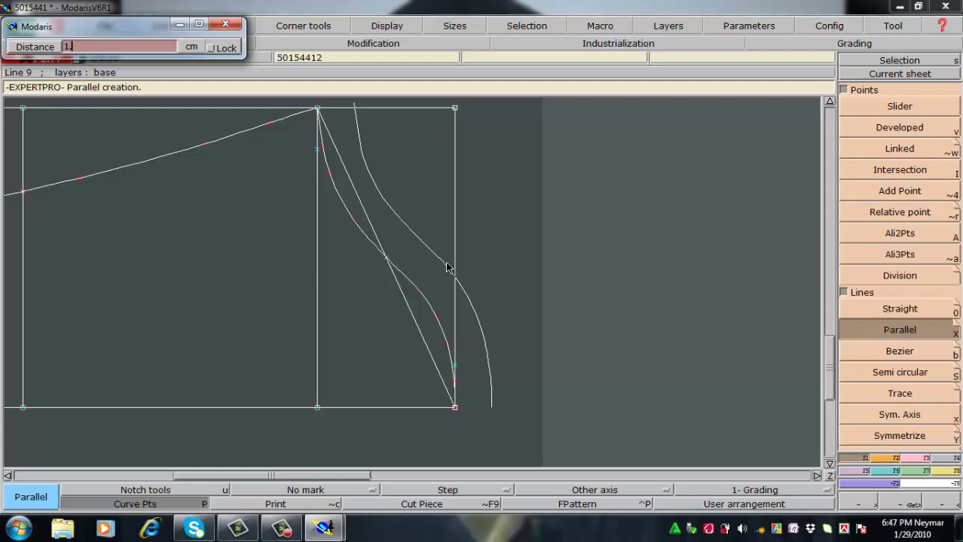
text(1.5)
key(Return)
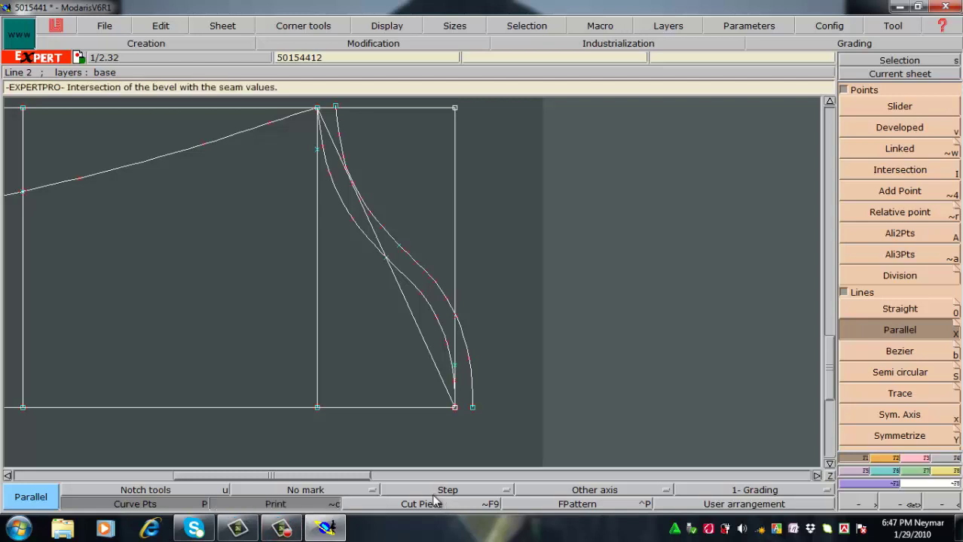
Step: Delete the 1.5 cm parallel curve and the diagonal guide line, with Print enabled to keep their plots as reference
key(Delete)
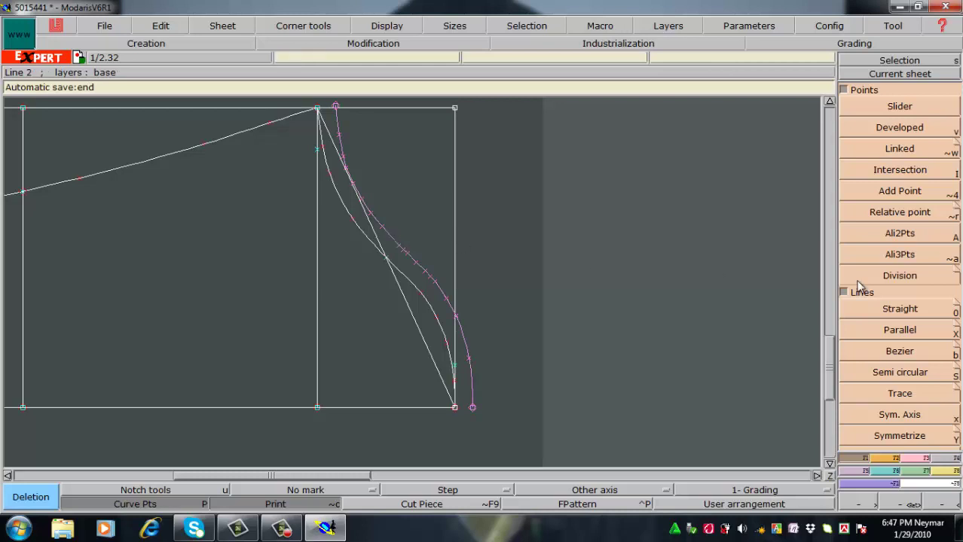
key(Home)
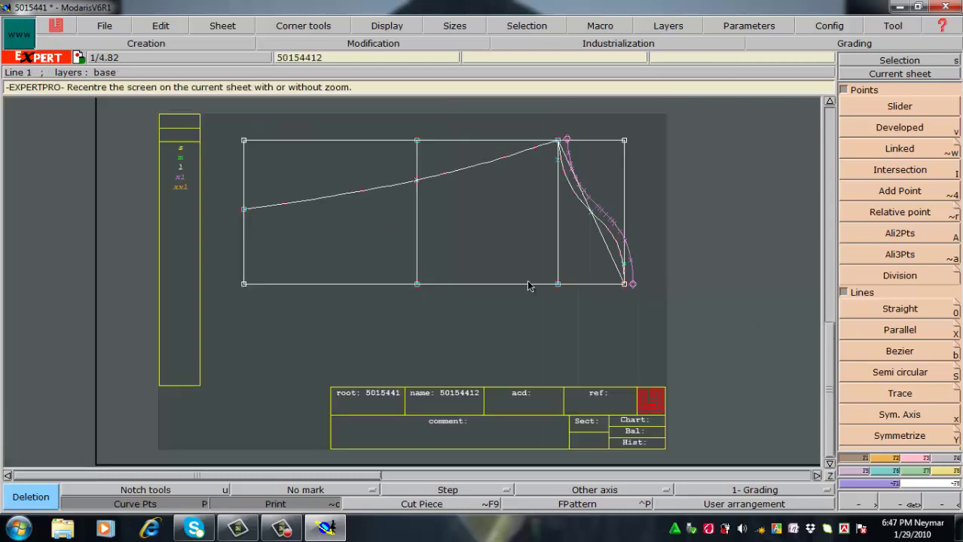
key(Return)
drag(484, 115, 731, 347)
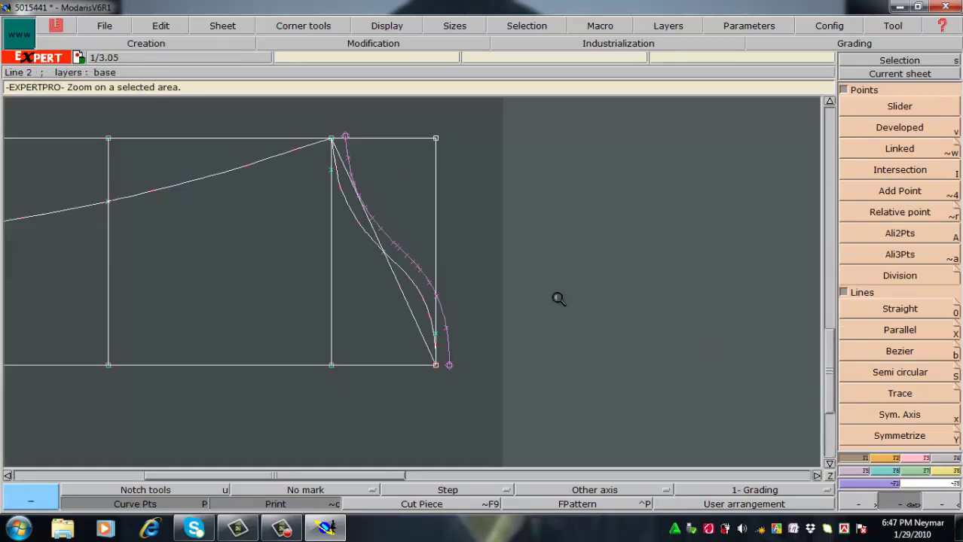
drag(515, 312, 570, 418)
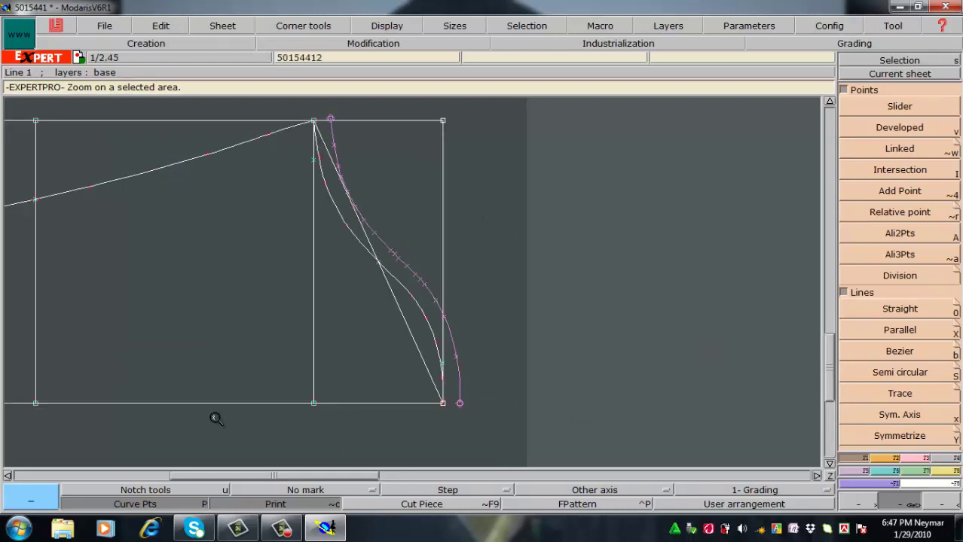
key(Delete)
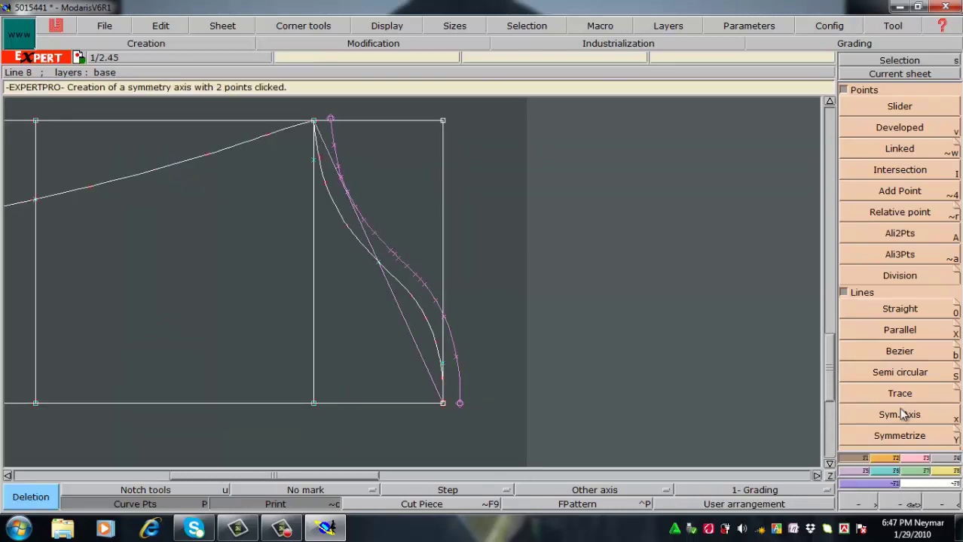
Step: Draw a second Bezier curve from the S-curve's top endpoint through points along the deleted parallel's plot to the rectangle's bottom corner
key(z)
mouse_move(252, 101)
mouse_down()
mouse_move(339, 151)
mouse_move(539, 428)
mouse_up()
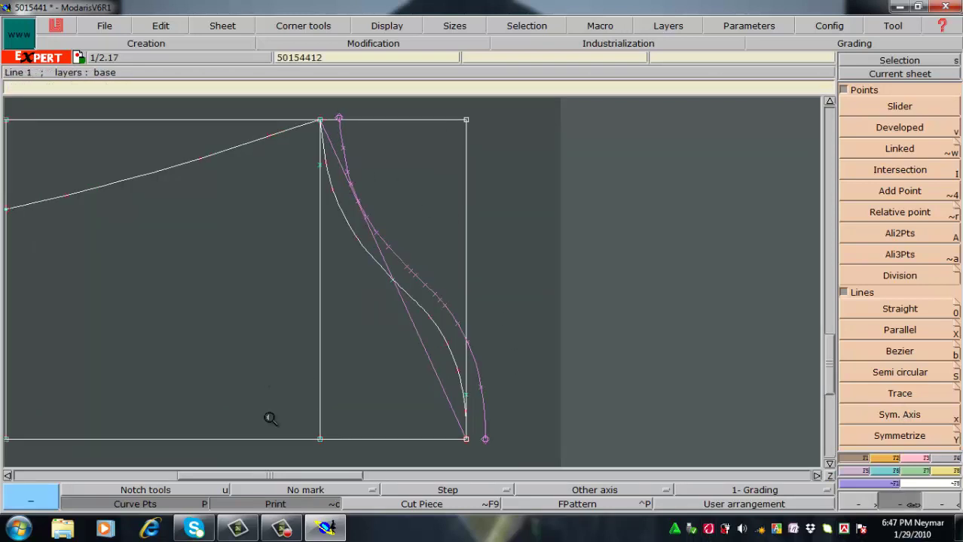
key(b)
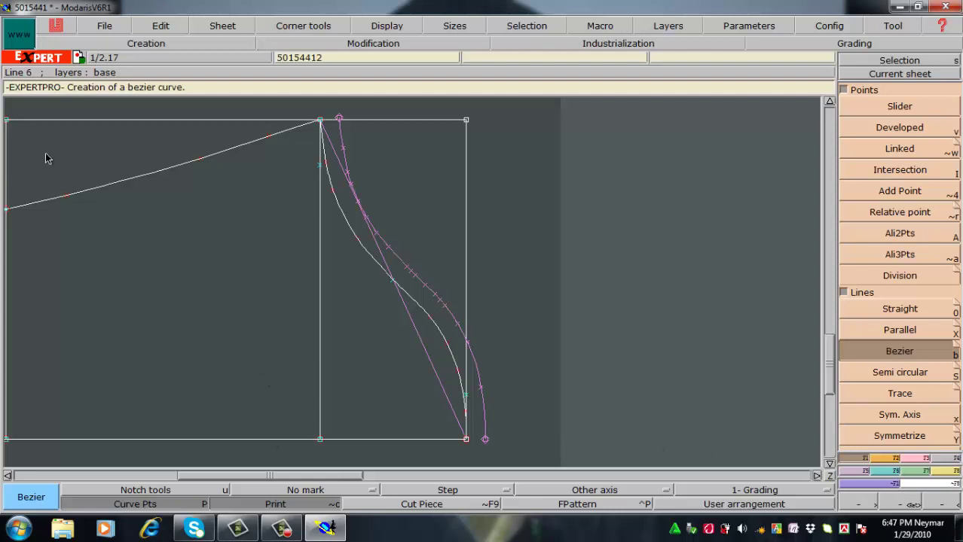
click(322, 122)
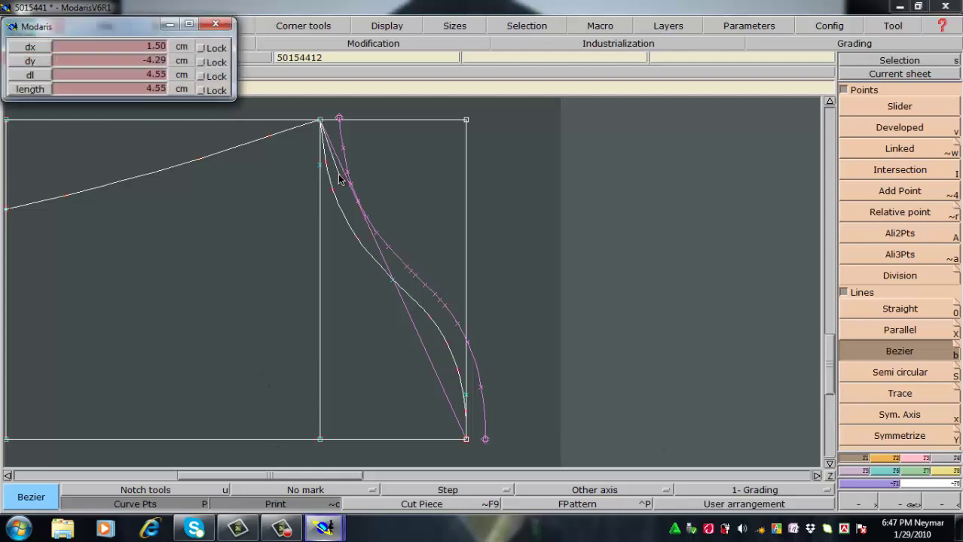
shift+click(371, 231)
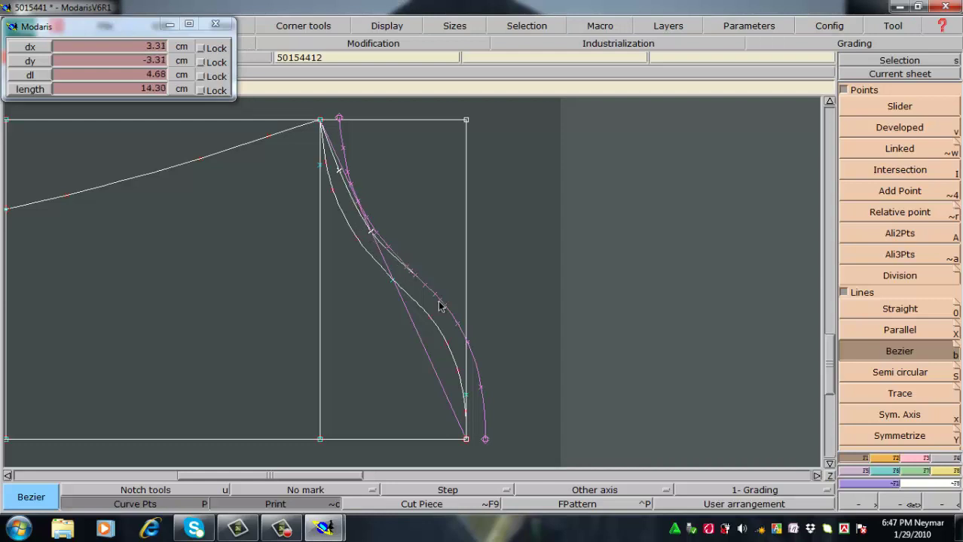
click(455, 321)
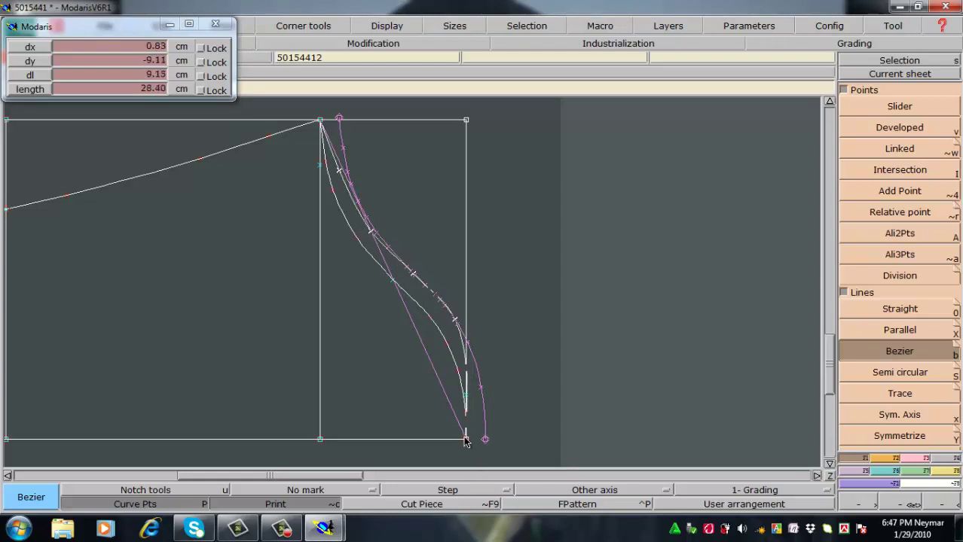
click(465, 439)
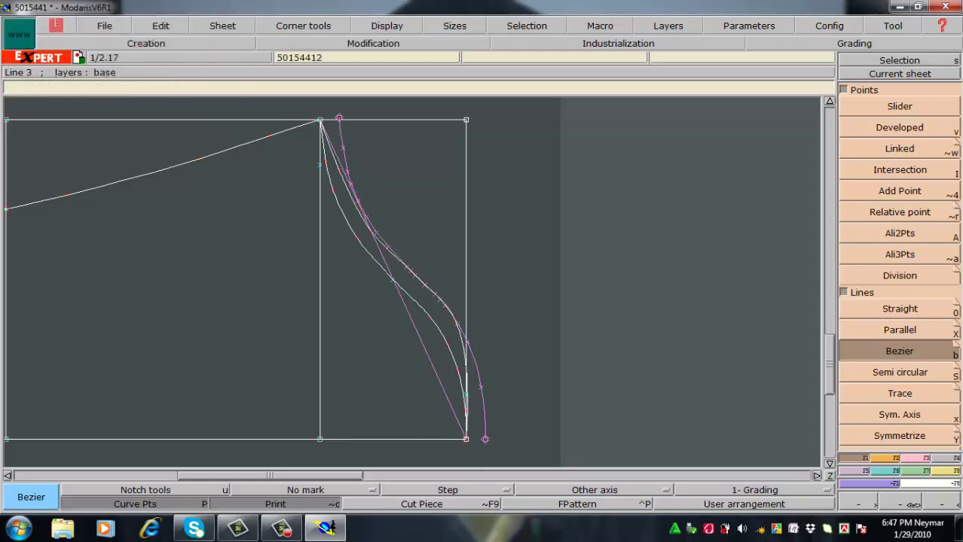
key(Return)
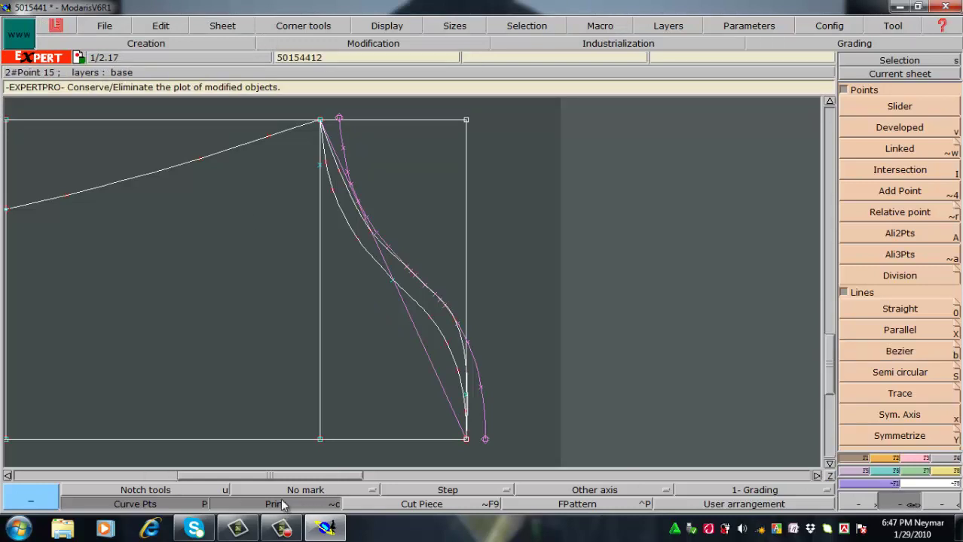
Step: Reshape the second Bezier curve by moving its control point near the diagonal's plot about 0.12 cm outward toward the parallel's plot
drag(330, 210, 435, 294)
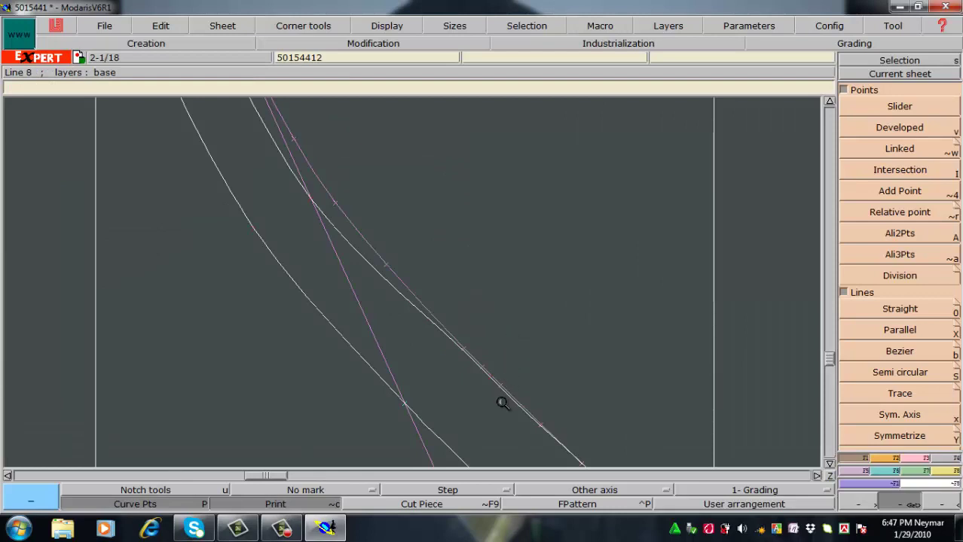
key(r)
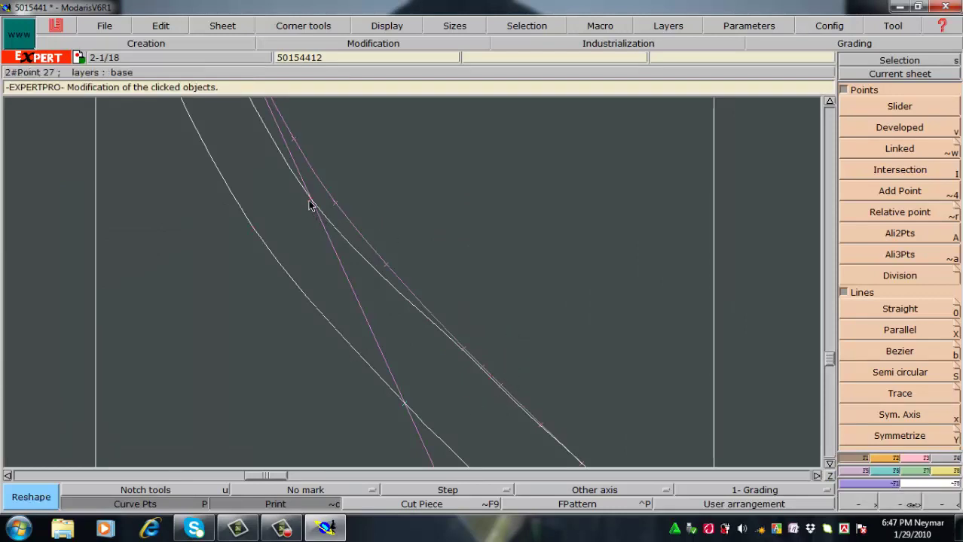
click(311, 198)
click(322, 198)
click(322, 199)
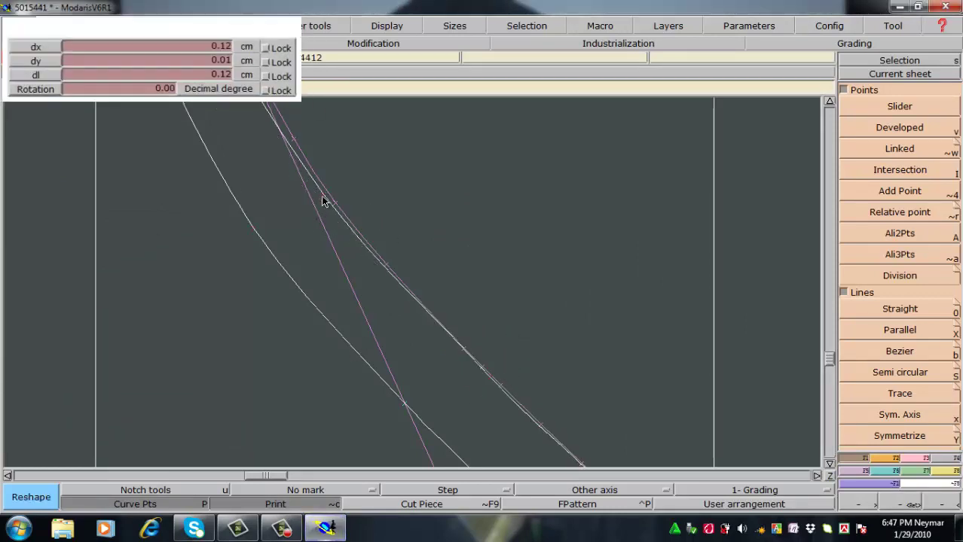
click(320, 199)
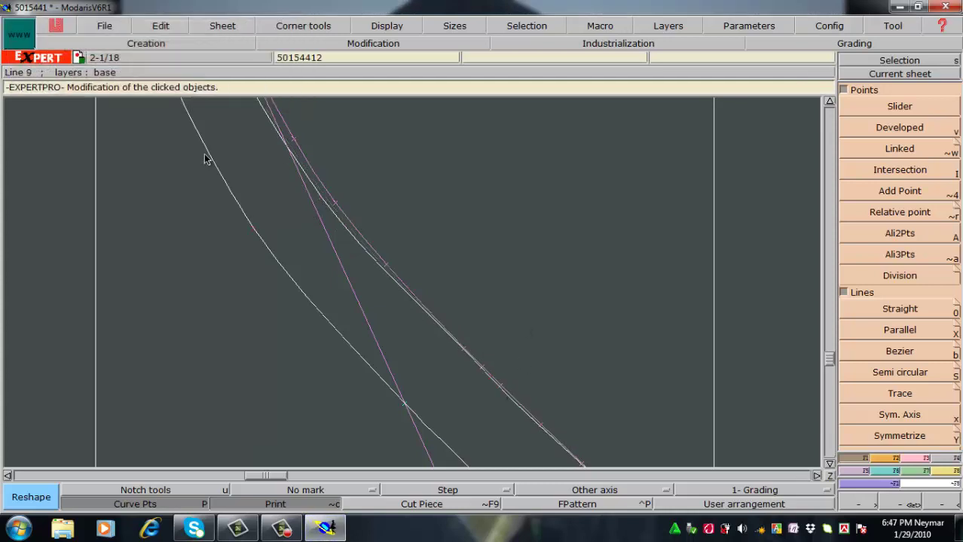
Step: Move the second curve's uppermost control point up along the curve toward its top endpoint to smooth the start
key(Home)
key(Return)
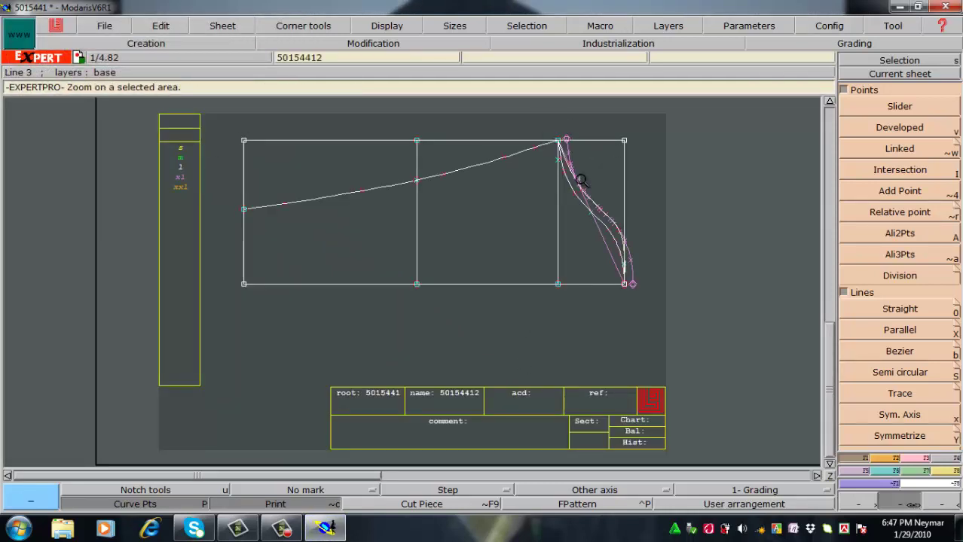
drag(581, 180, 649, 295)
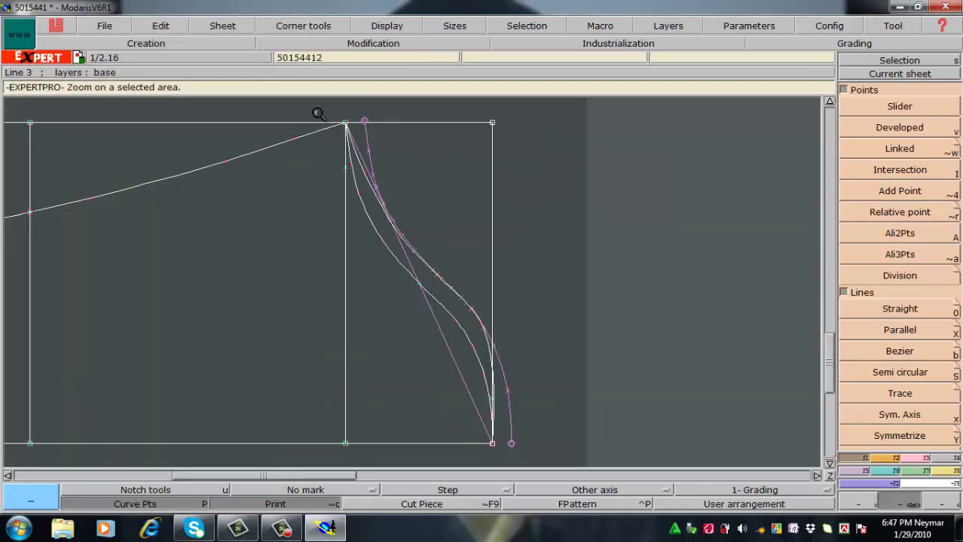
drag(318, 113, 431, 250)
drag(539, 346, 612, 394)
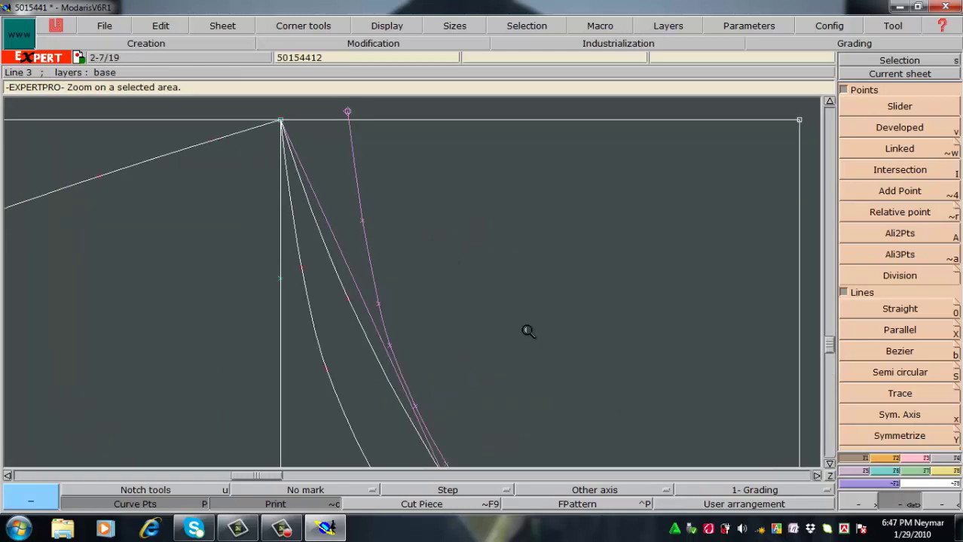
key(r)
click(344, 299)
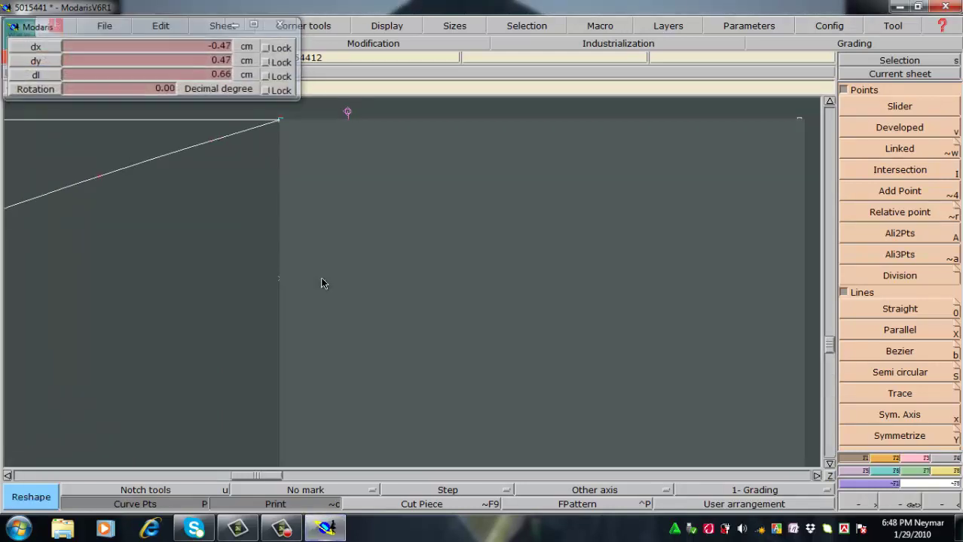
click(320, 277)
click(323, 270)
click(322, 269)
click(327, 264)
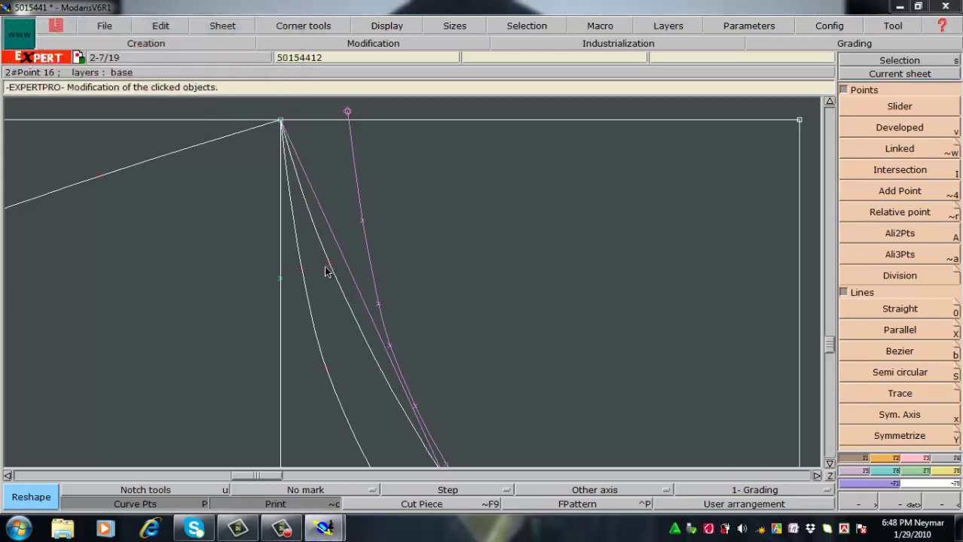
click(326, 266)
click(329, 267)
click(328, 266)
click(329, 264)
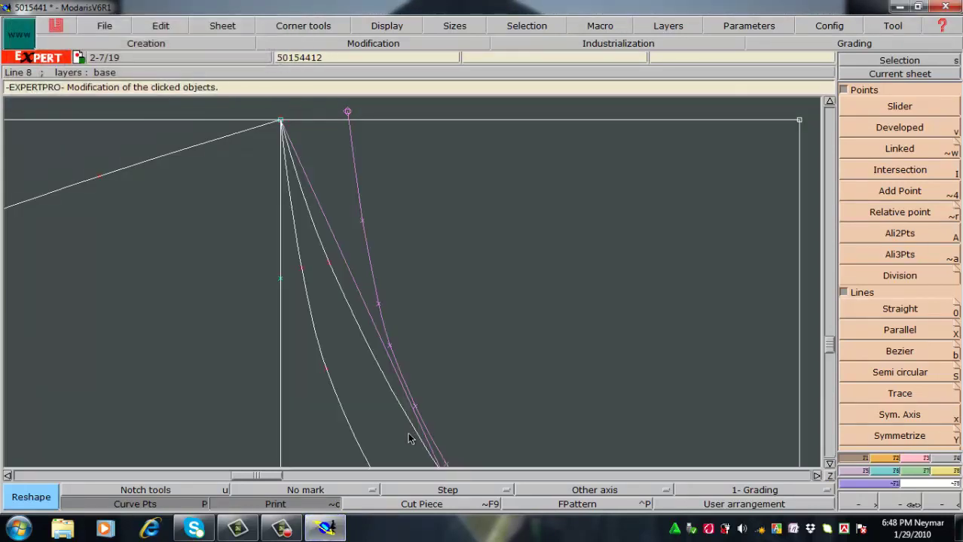
Step: Nudge the uppermost control points of both the original S-curve and the second curve slightly inward toward the vertical line
click(301, 269)
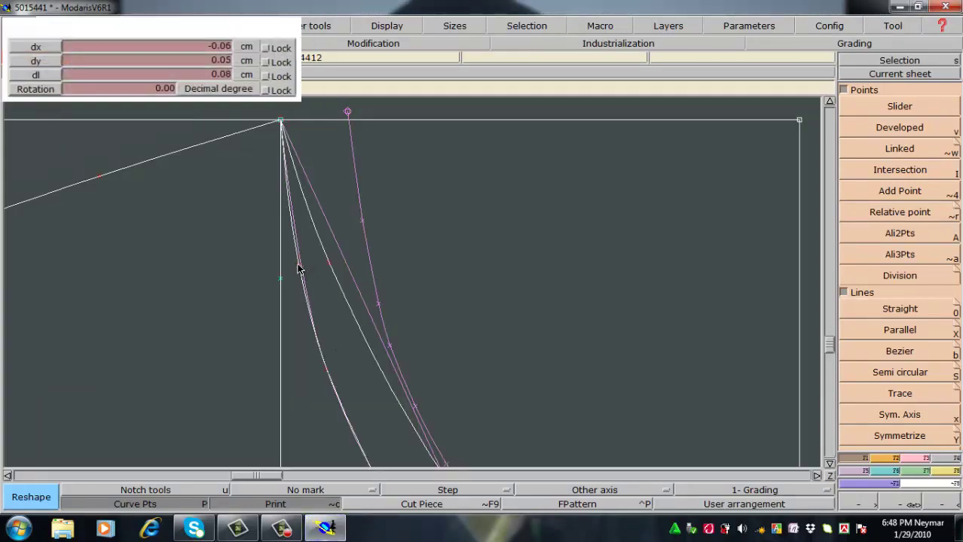
click(302, 269)
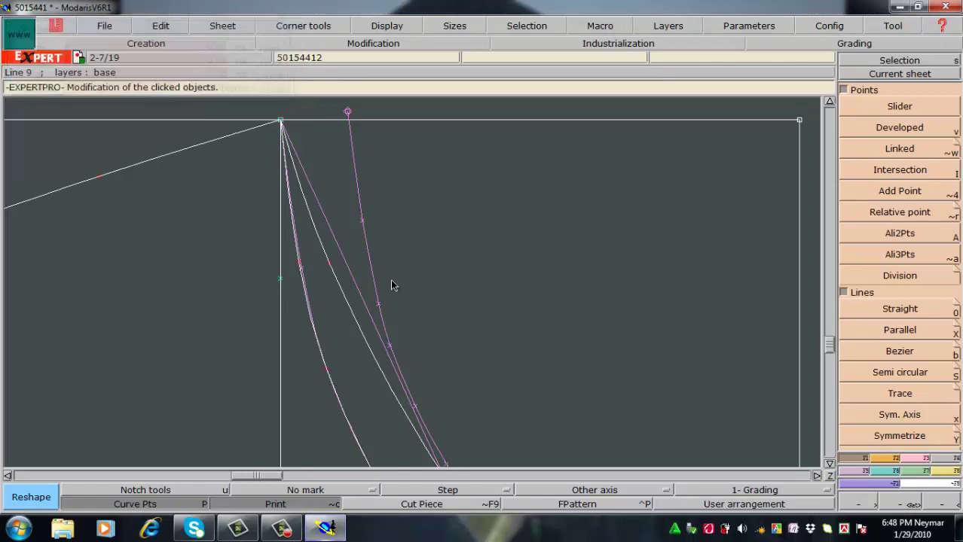
click(327, 271)
click(319, 269)
click(319, 266)
click(320, 264)
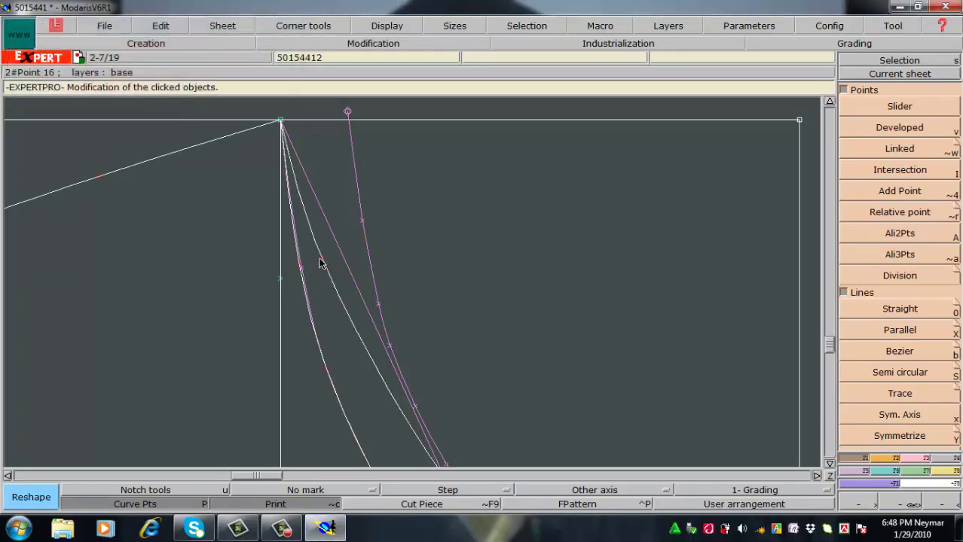
key(Home)
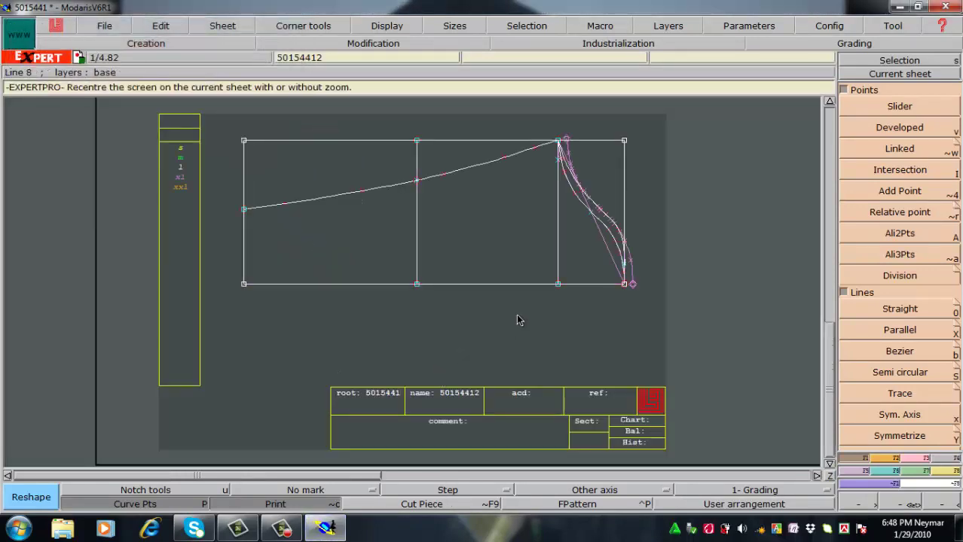
key(Return)
drag(489, 151, 698, 264)
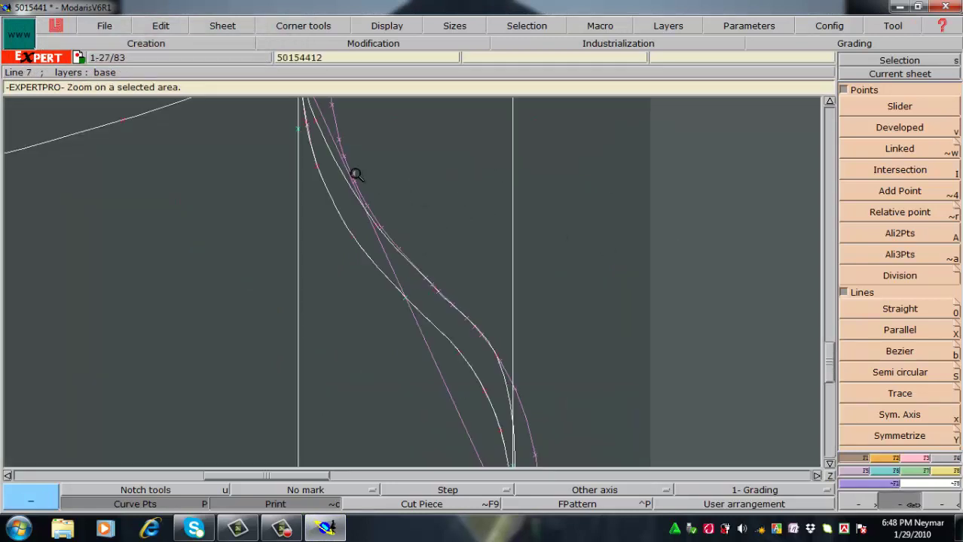
Step: Nudge the second curve's control point near the diagonal's plot and move its lower-bend control point slightly down along the curve
drag(654, 442, 280, 246)
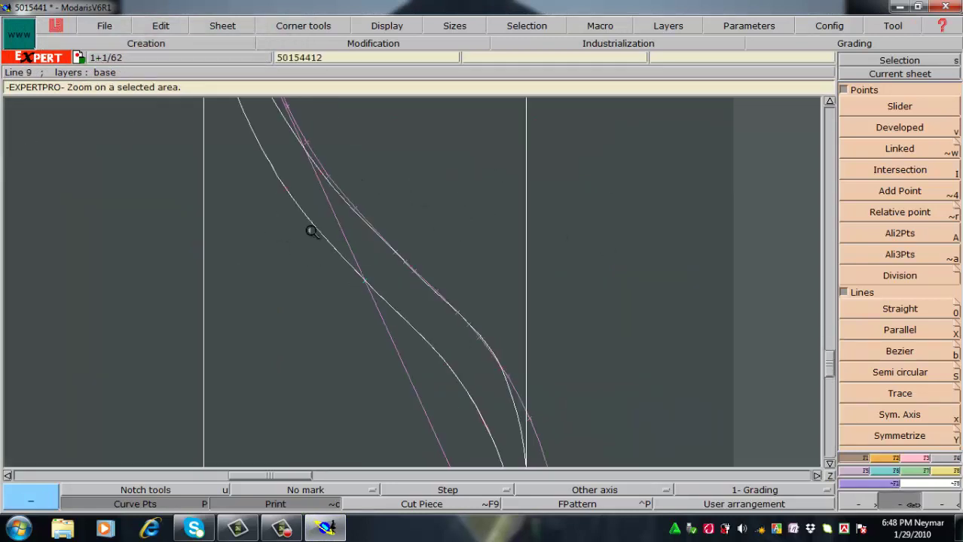
key(r)
click(323, 177)
click(315, 169)
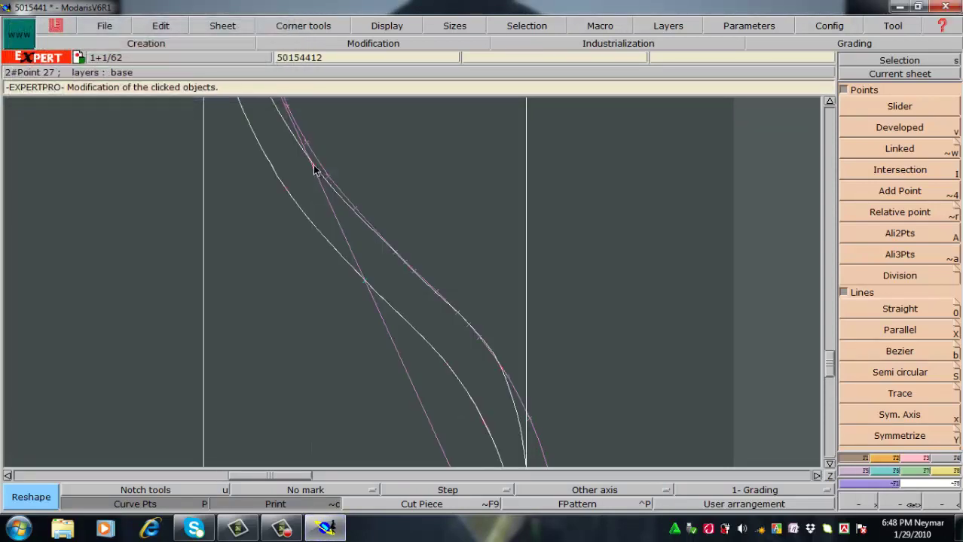
click(315, 171)
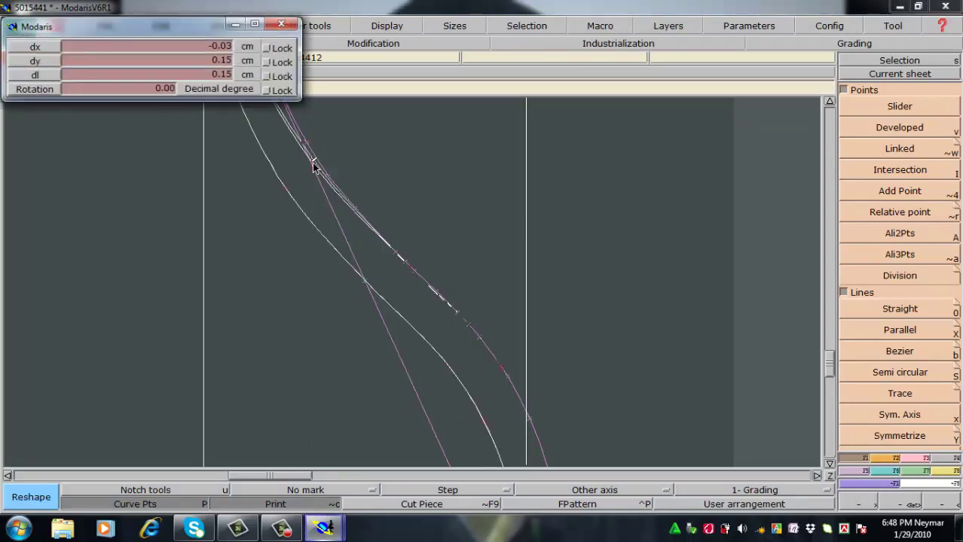
click(500, 375)
click(499, 380)
click(500, 380)
click(503, 379)
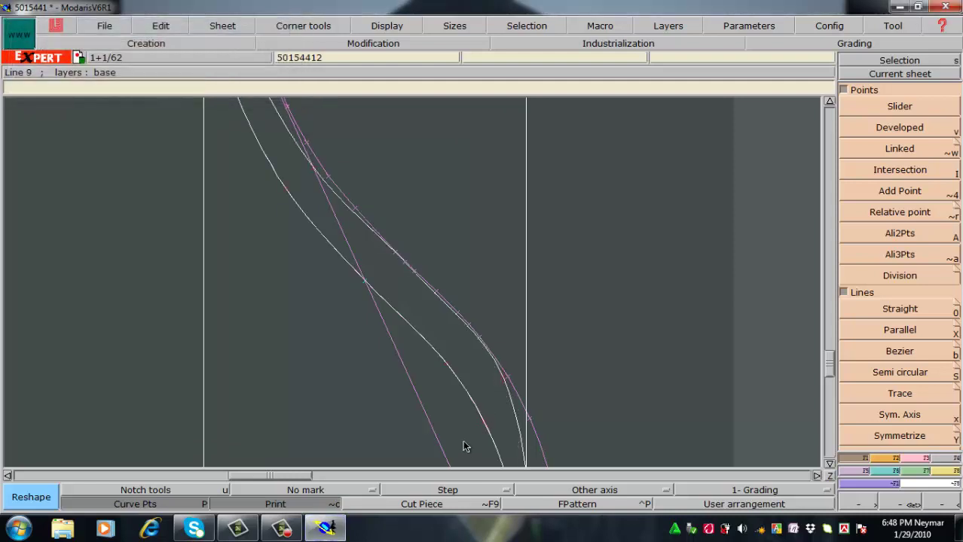
Step: Add two control points to the second curve's lower end, a short distance above the rectangle's bottom corner
key(Home)
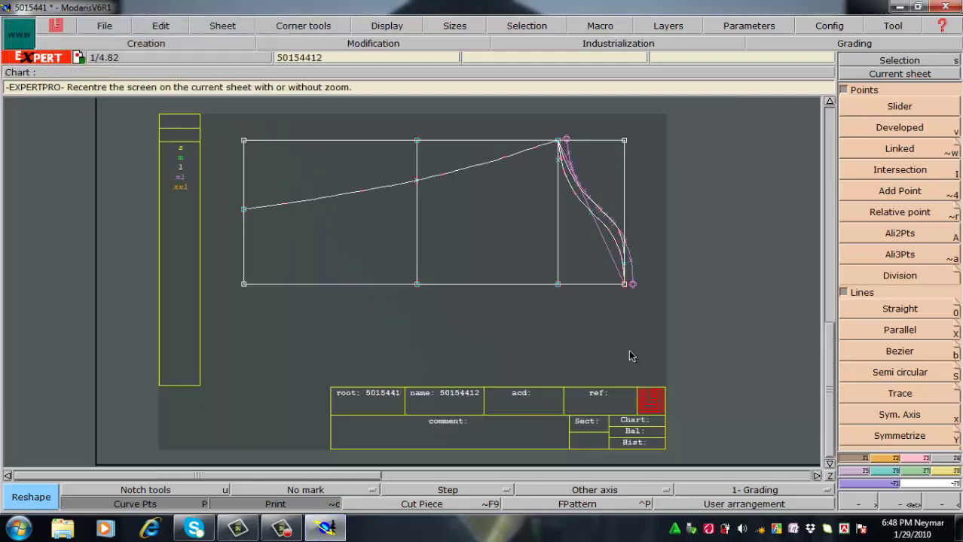
key(Return)
drag(578, 220, 654, 308)
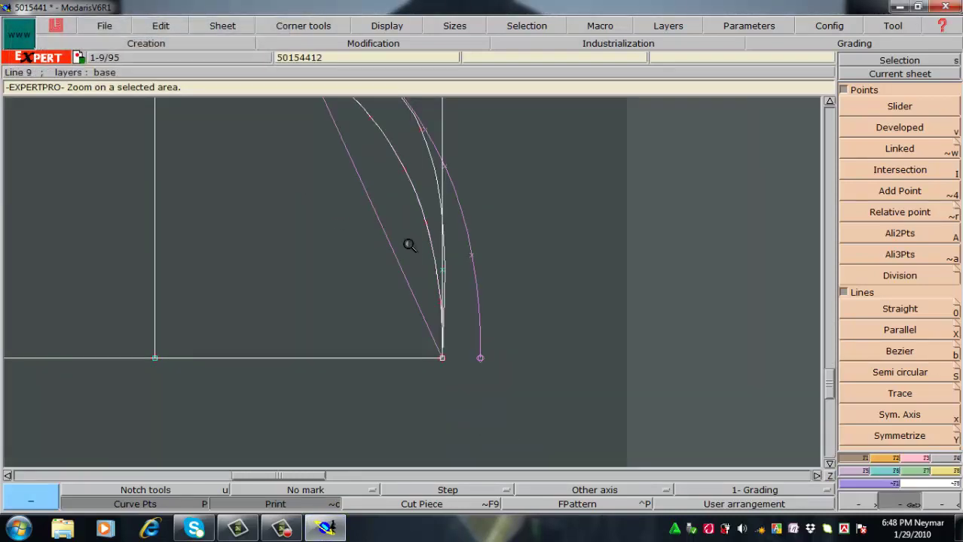
drag(410, 244, 561, 362)
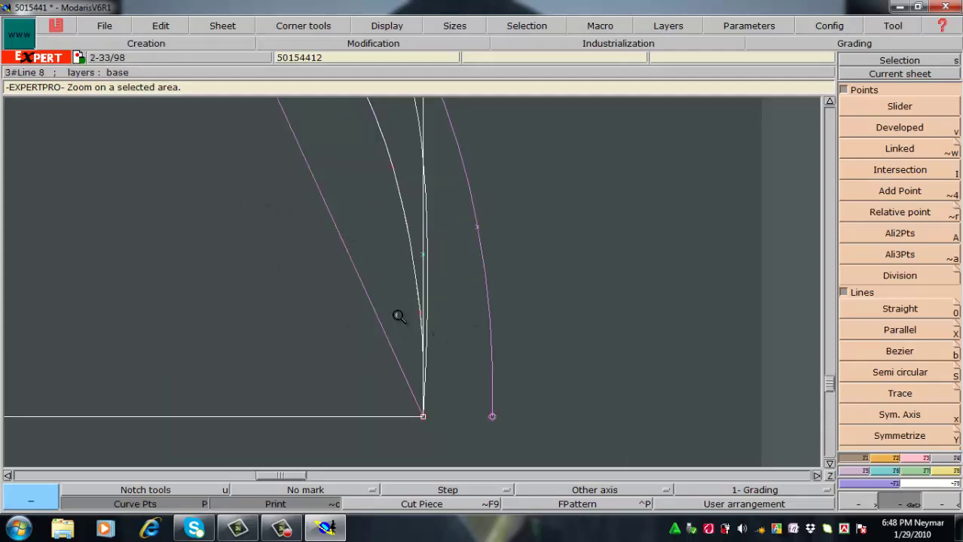
key(alt+4)
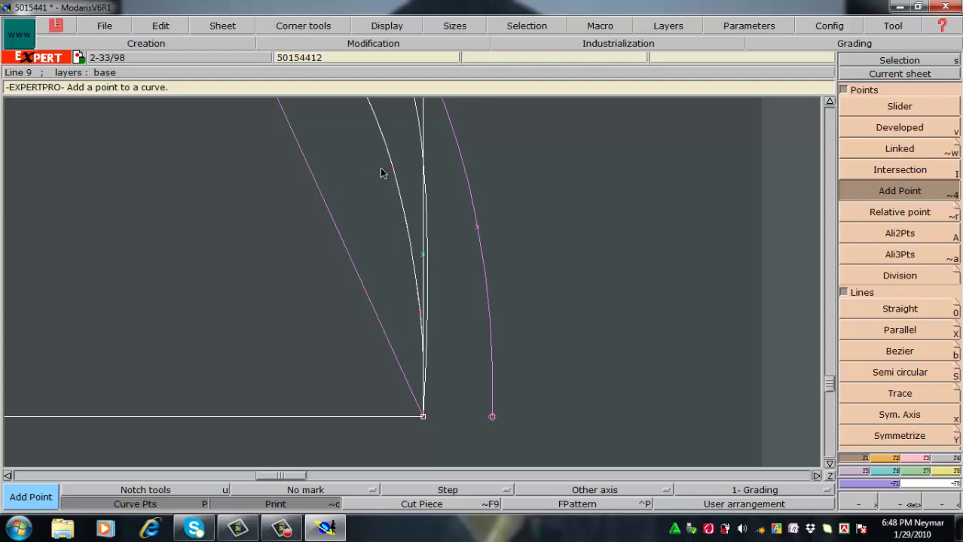
click(389, 168)
click(428, 244)
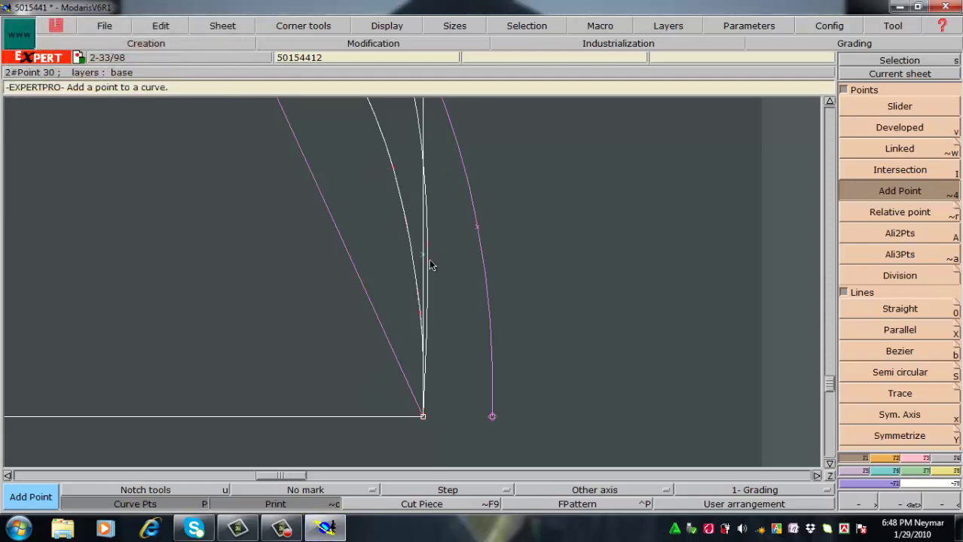
click(428, 249)
click(445, 329)
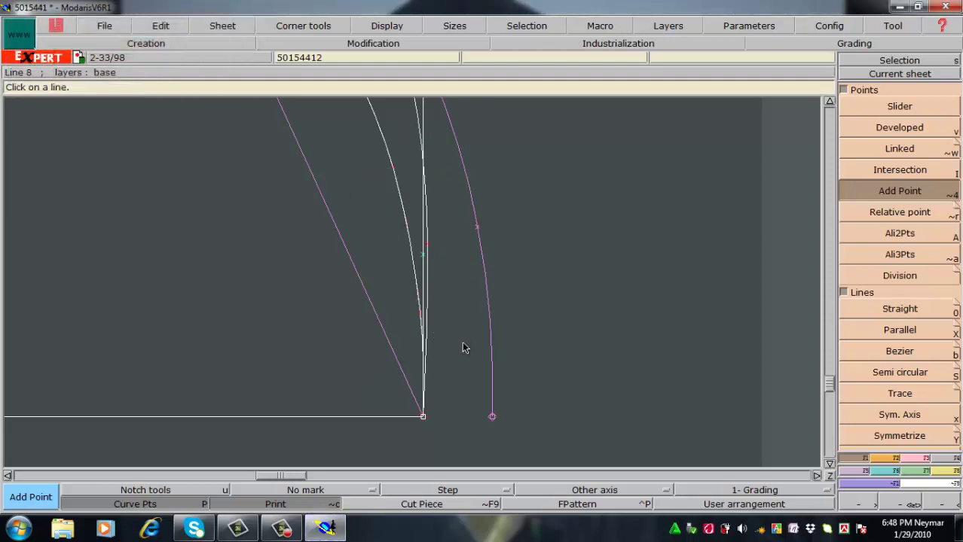
click(392, 166)
click(428, 320)
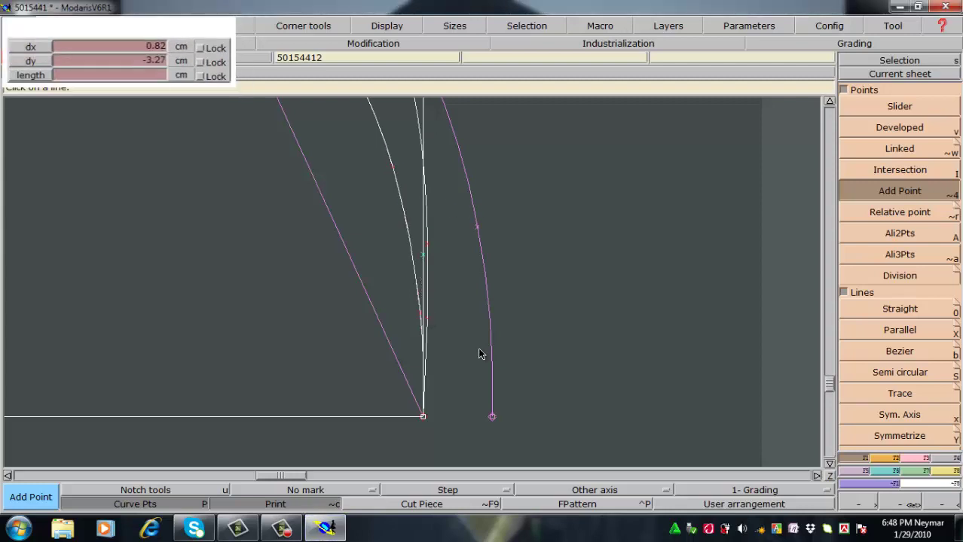
Step: Reshape the second curve's lowest added control point inward and slightly down onto the rectangle's vertical side
key(Return)
drag(332, 184, 522, 388)
drag(242, 126, 611, 427)
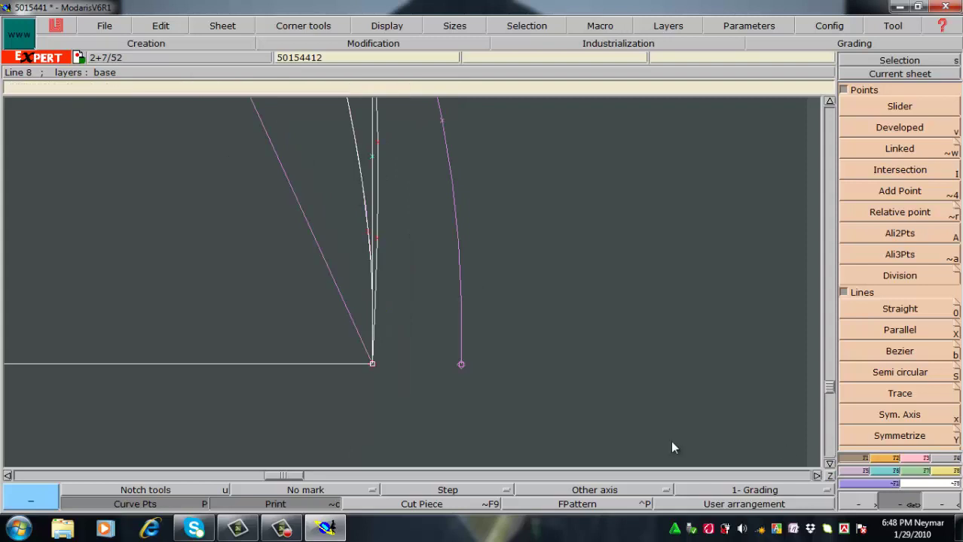
drag(183, 146, 599, 452)
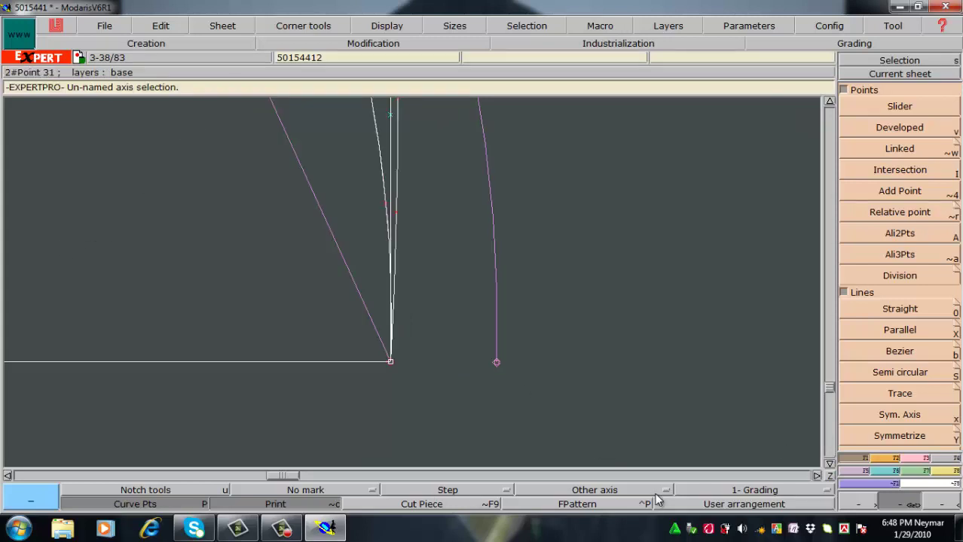
key(r)
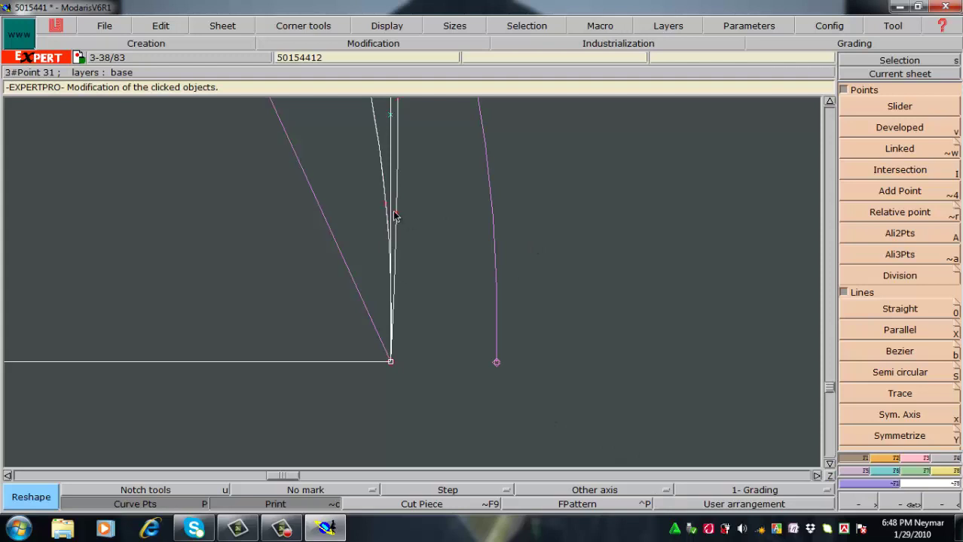
drag(398, 217, 391, 240)
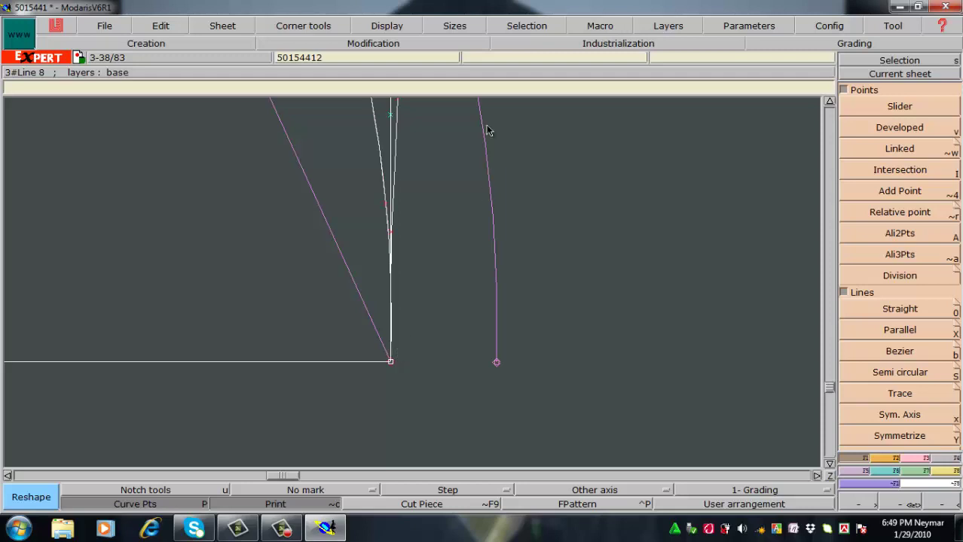
Step: Fine-tune the second curve's lower-bend control point just inside the parallel's plot and hide the printed plot traces
key(Home)
key(Return)
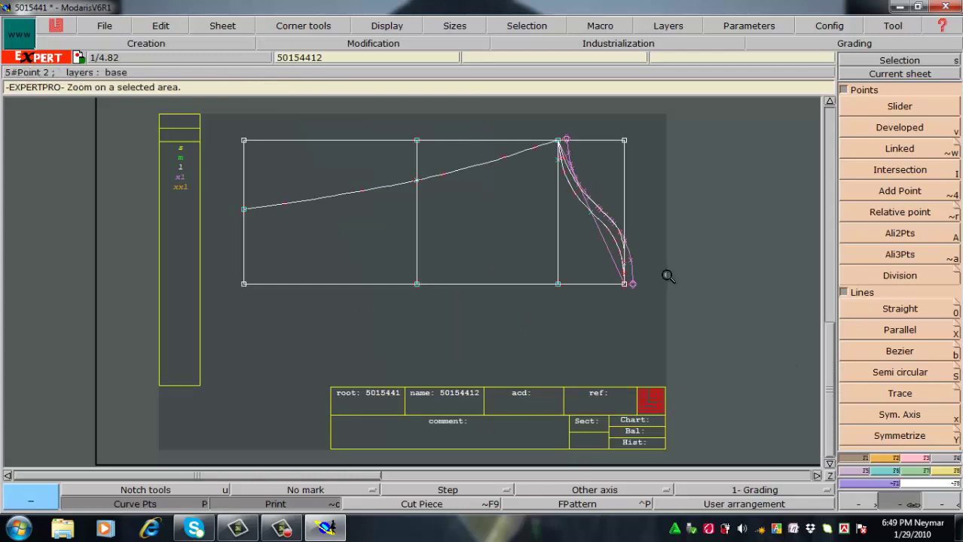
drag(497, 128, 737, 307)
drag(130, 128, 527, 397)
drag(299, 194, 660, 479)
key(r)
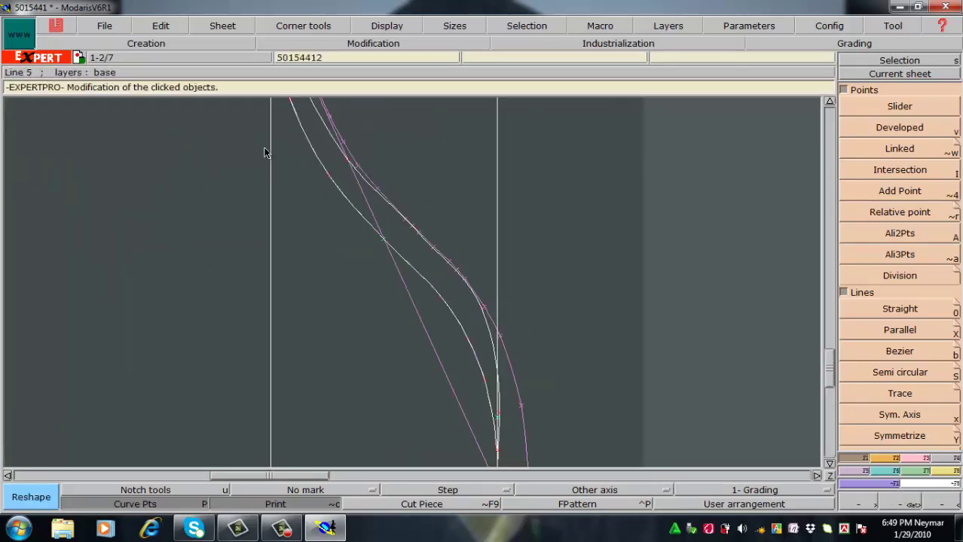
click(478, 307)
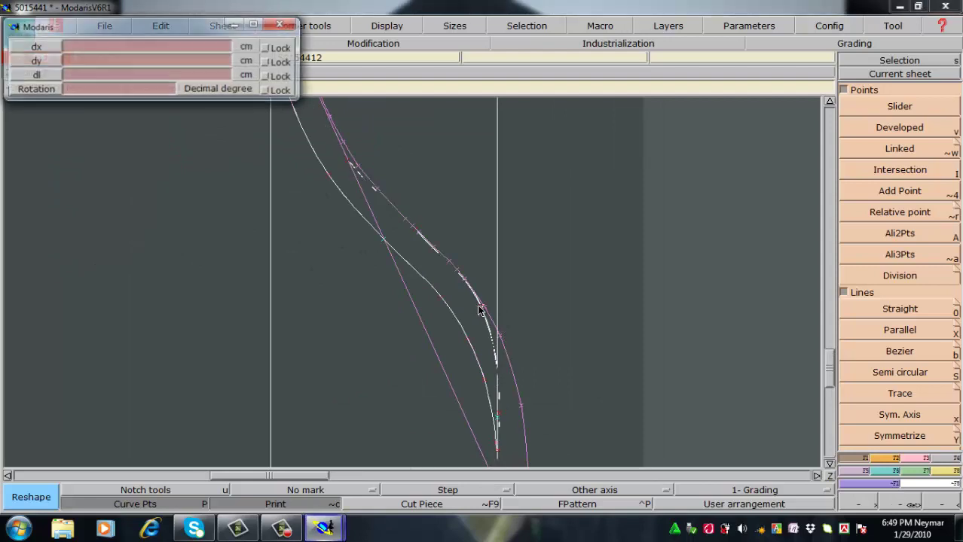
click(479, 306)
click(480, 307)
click(480, 310)
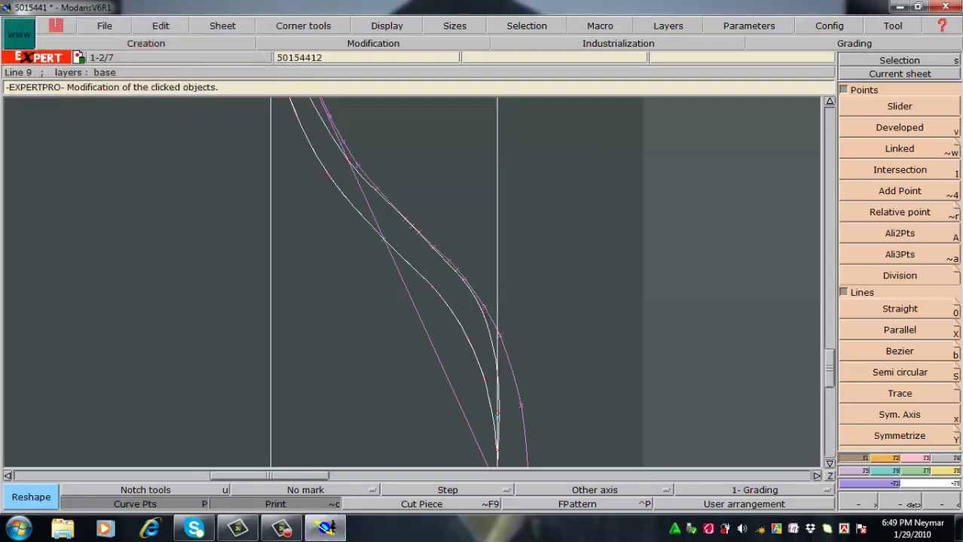
click(267, 505)
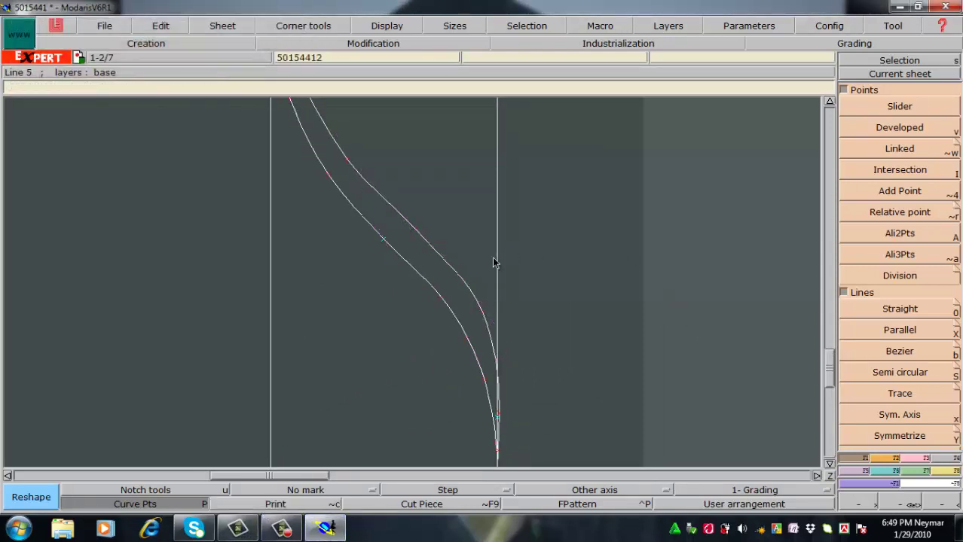
Step: Adjust the second curve's middle control point slightly and move the control point above it up to soften the upper bend
key(Home)
key(Return)
drag(515, 119, 657, 293)
drag(235, 127, 539, 410)
key(r)
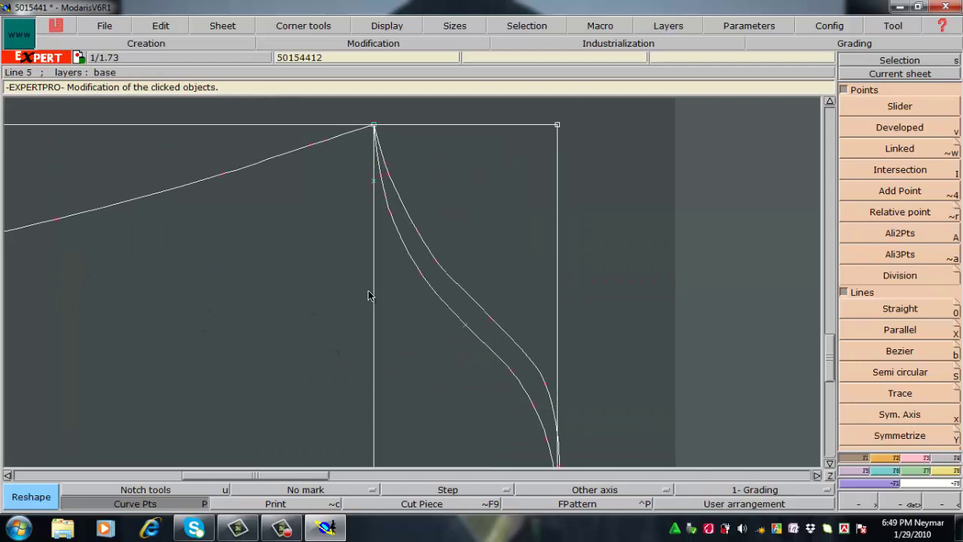
click(490, 322)
click(491, 323)
click(433, 265)
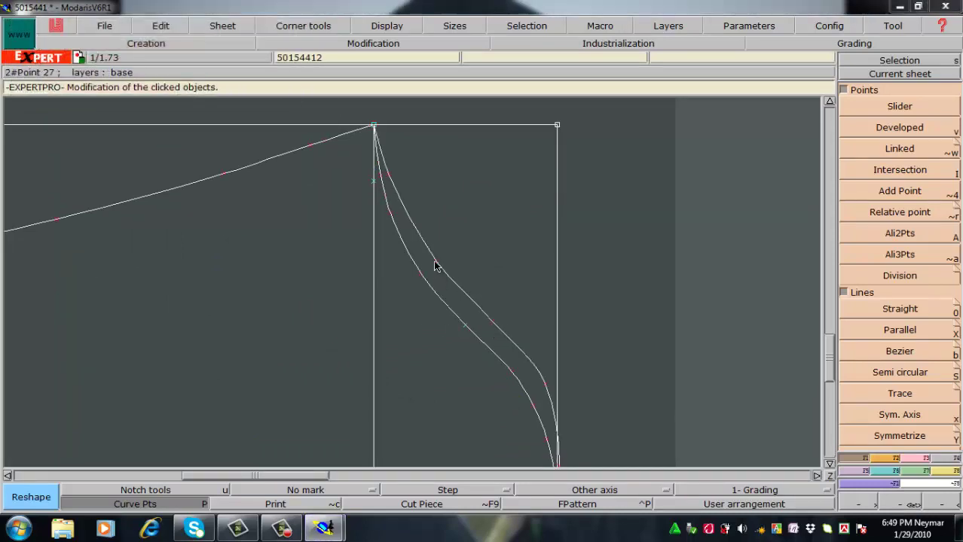
click(433, 262)
Step: Move the second curve's upper-bend control point slightly outward, away from the original curve, to smooth the middle stretch
click(504, 200)
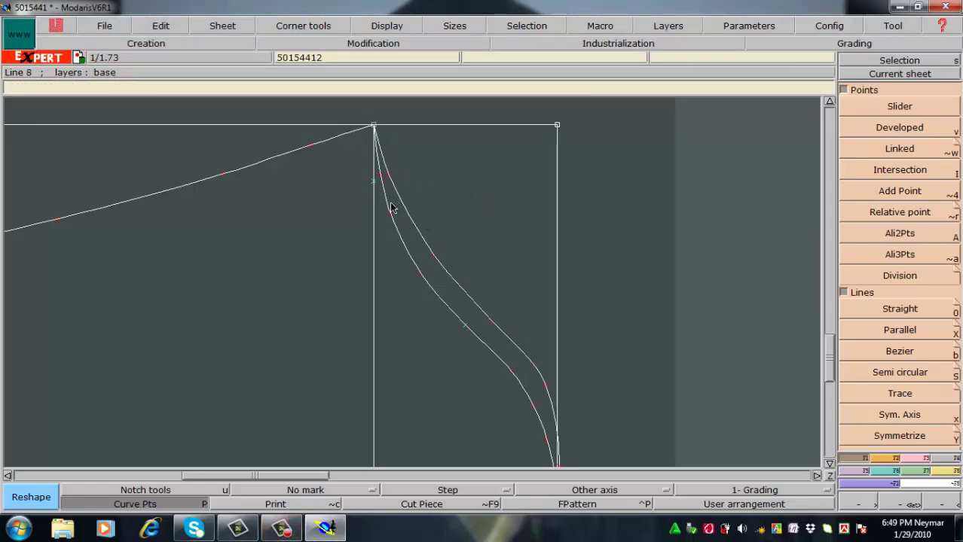
click(492, 325)
click(492, 325)
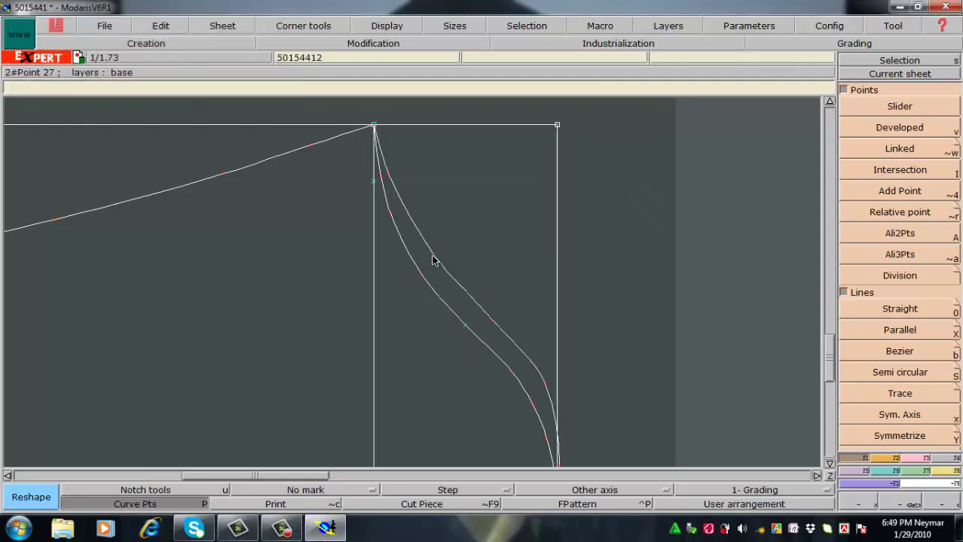
drag(436, 260, 437, 261)
click(437, 257)
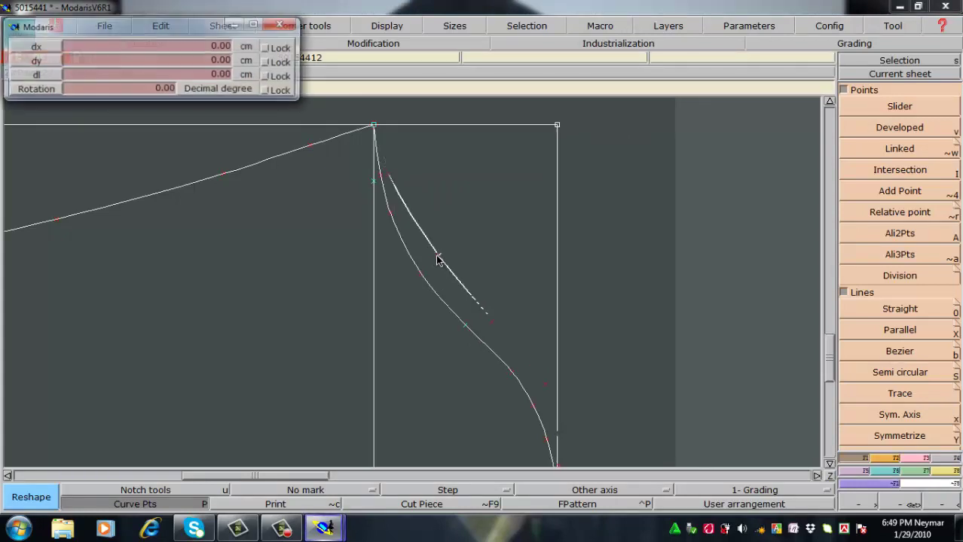
click(438, 256)
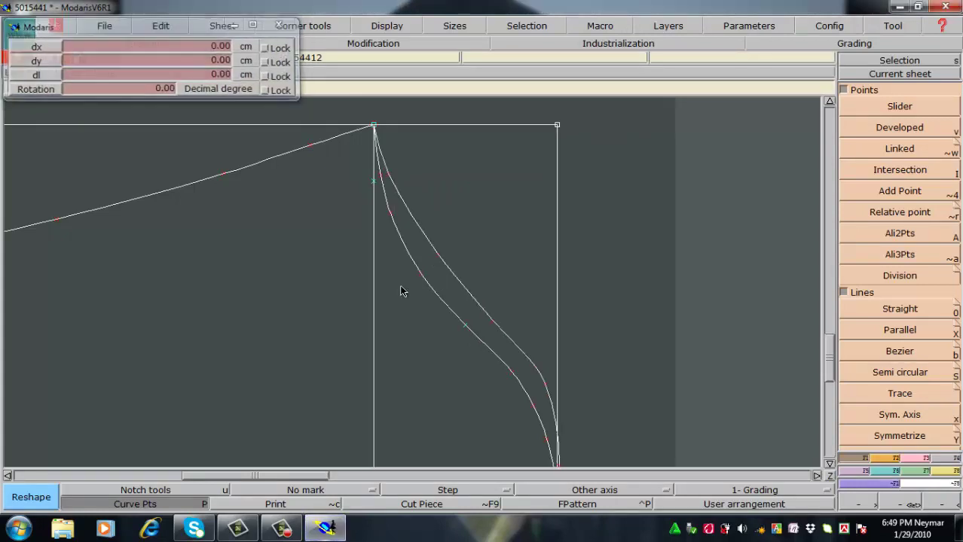
Step: Nudge the original S-curve's upper control points and move the second curve's lower-bend control point slightly down to smooth both curves
click(389, 212)
click(390, 216)
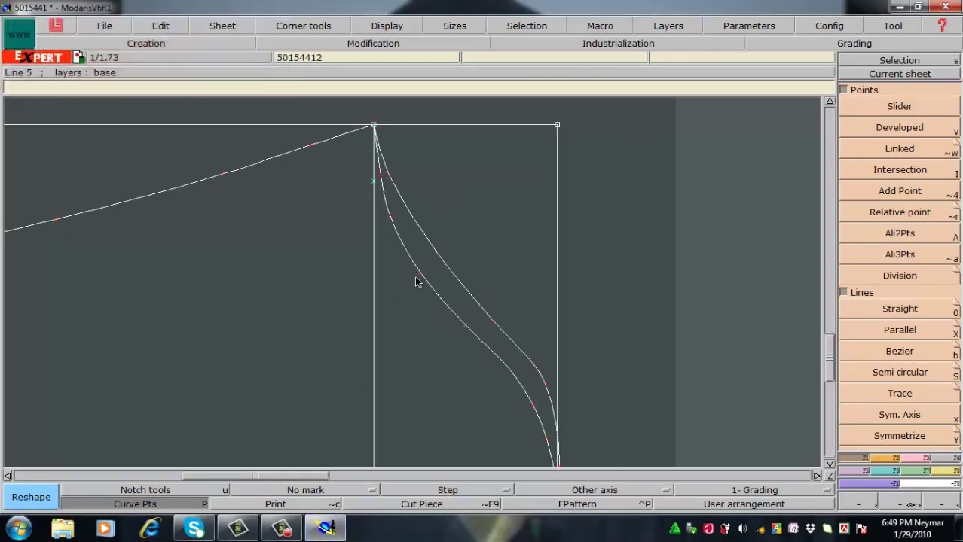
drag(416, 277, 421, 277)
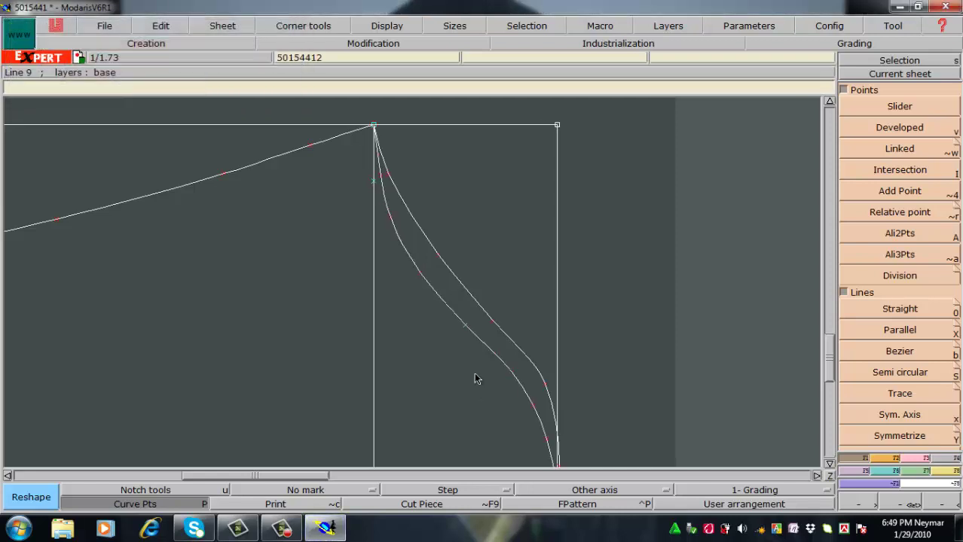
click(544, 384)
click(545, 389)
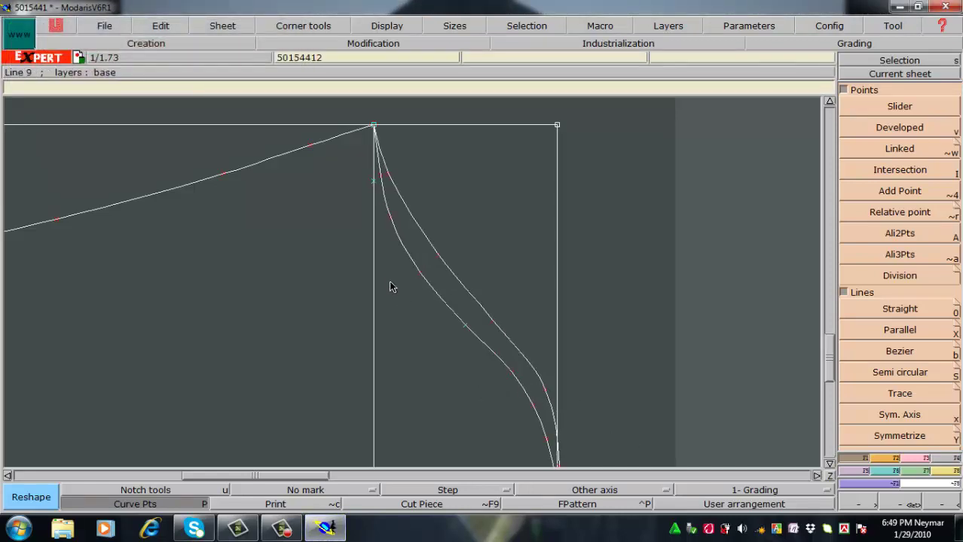
Step: Reshape the second curve's upper added control point inward onto the rectangle's vertical side to remove the bulge beyond it
key(Home)
key(Return)
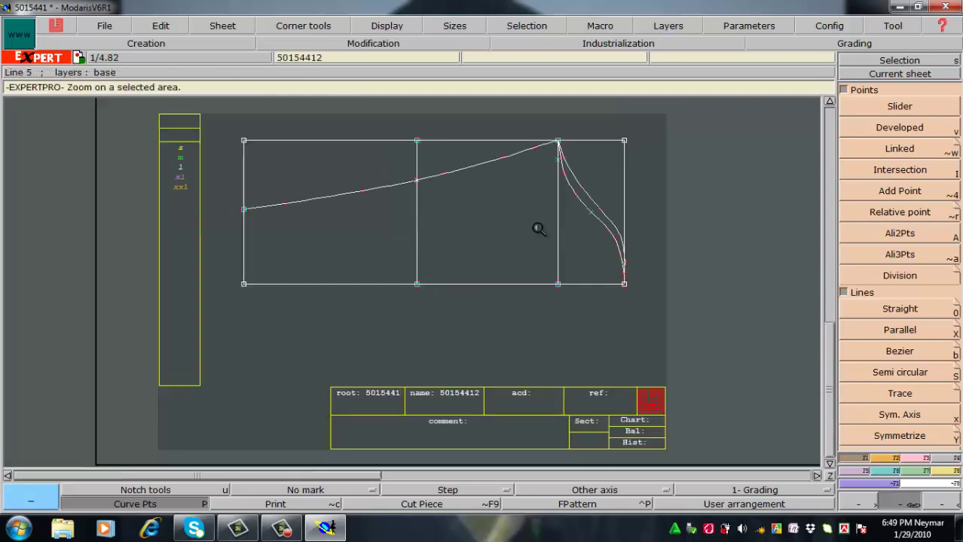
drag(537, 229, 665, 328)
click(489, 239)
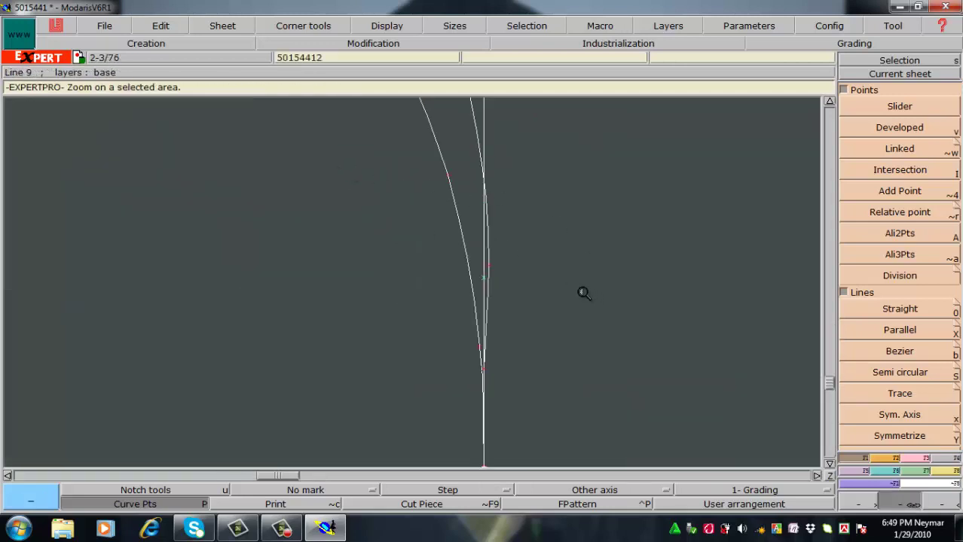
key(r)
click(489, 267)
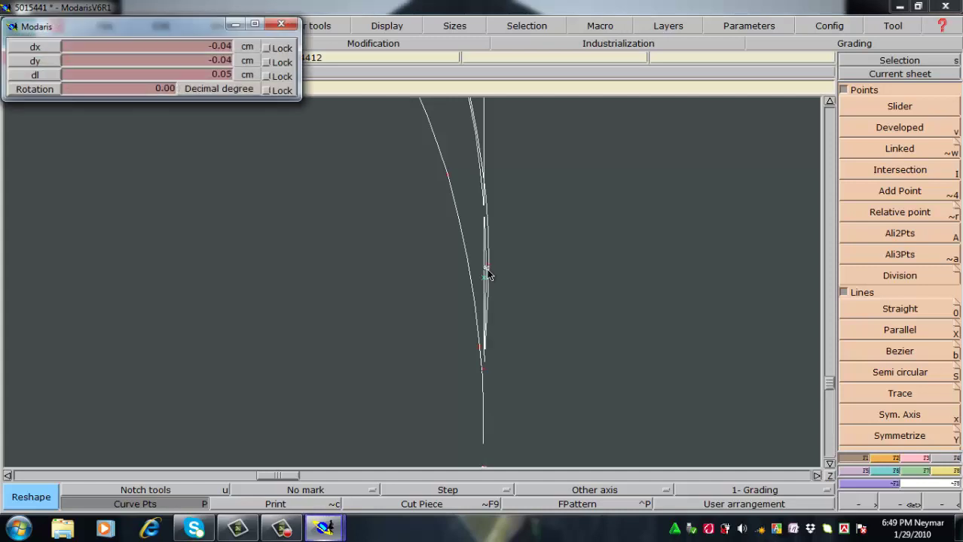
click(483, 269)
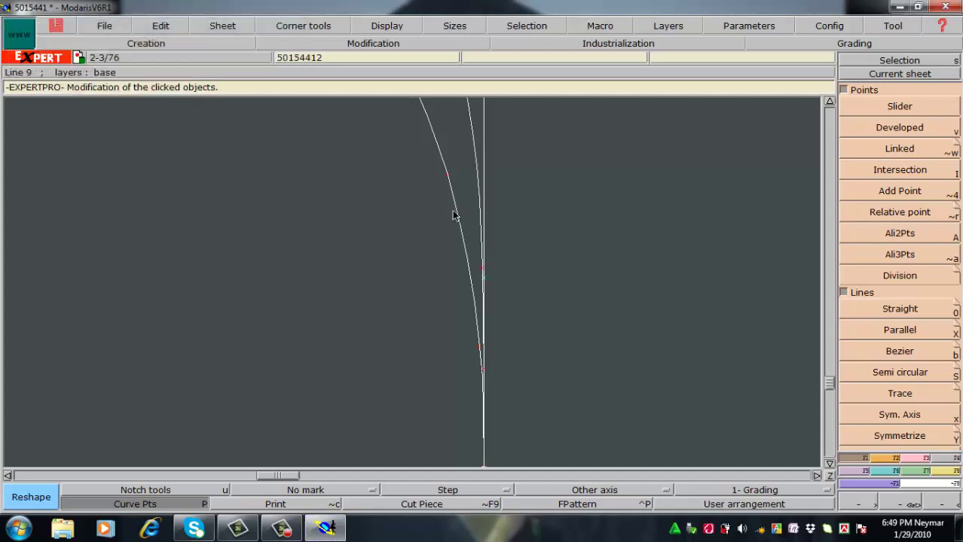
Step: Nudge the original S-curve's control point above the bottom corner slightly down along the curve
click(449, 176)
click(447, 177)
click(447, 178)
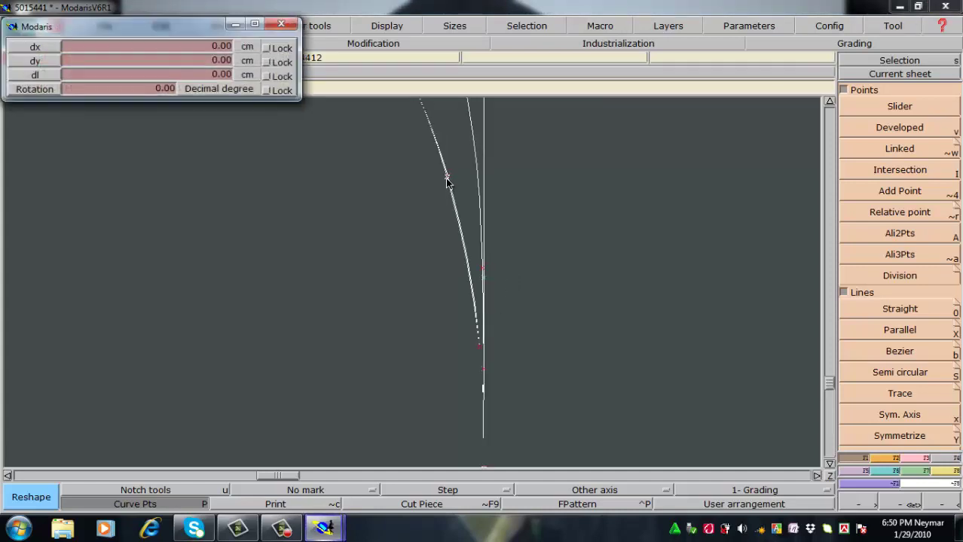
click(447, 178)
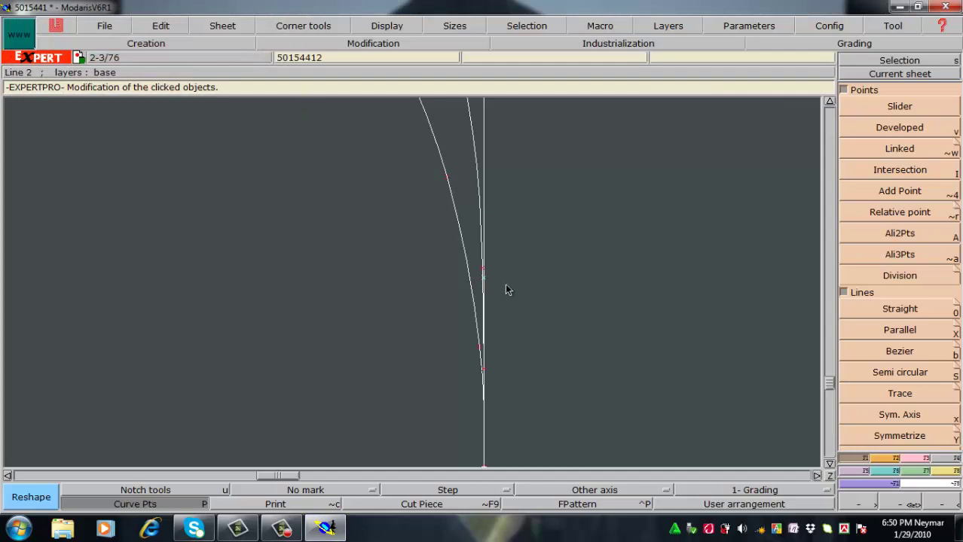
Step: Try to create a parallel of the inner S-curve between the two curves' outer side and the rectangle's vertical side, and undo it
key(Home)
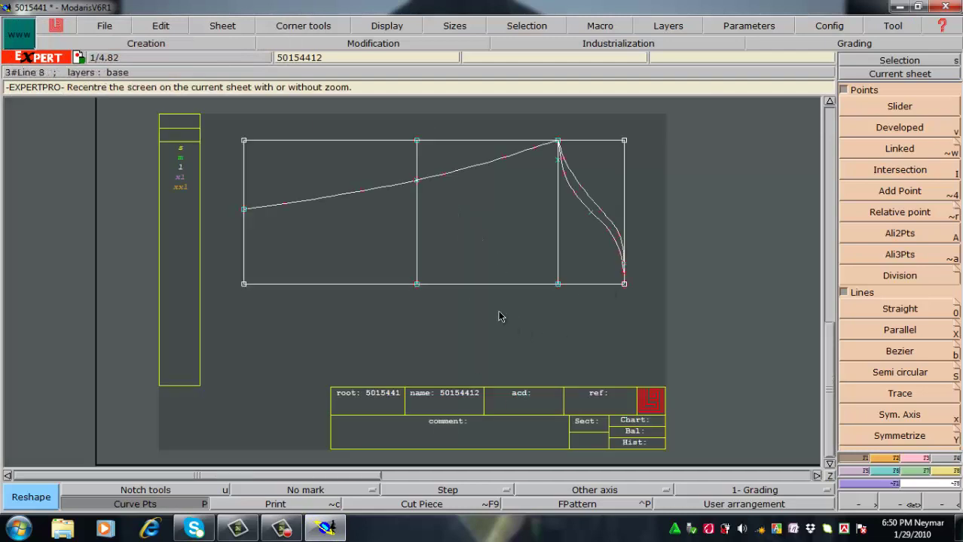
key(Return)
drag(501, 125, 754, 301)
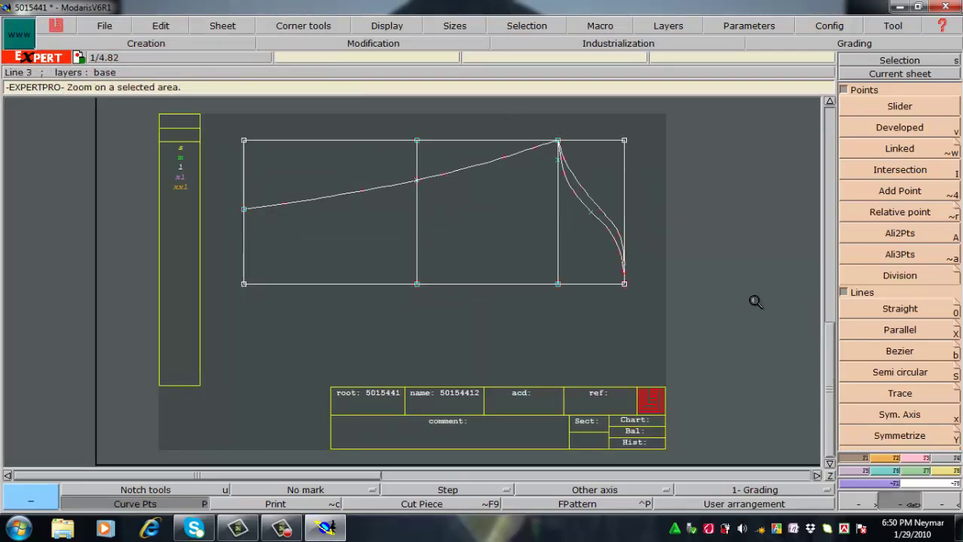
drag(207, 140, 535, 375)
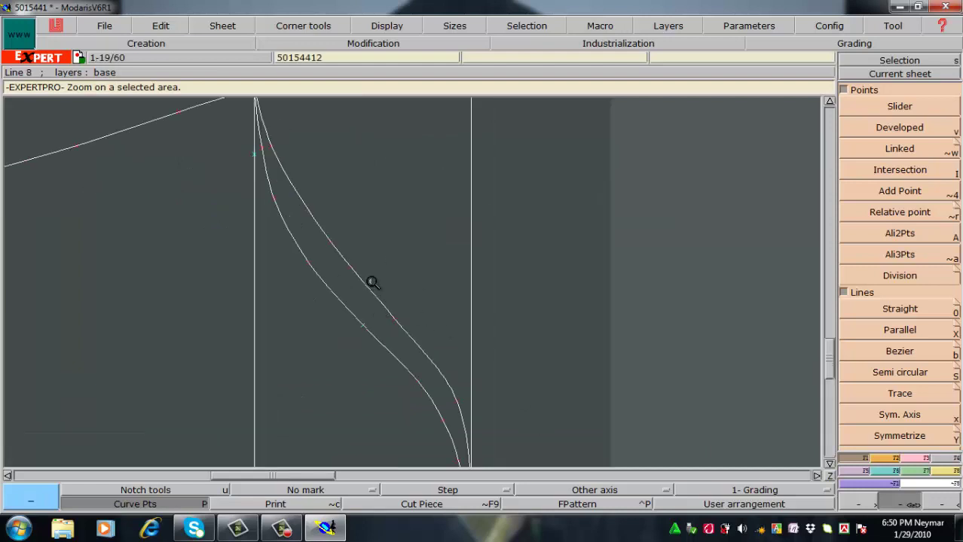
key(shift+x)
click(331, 300)
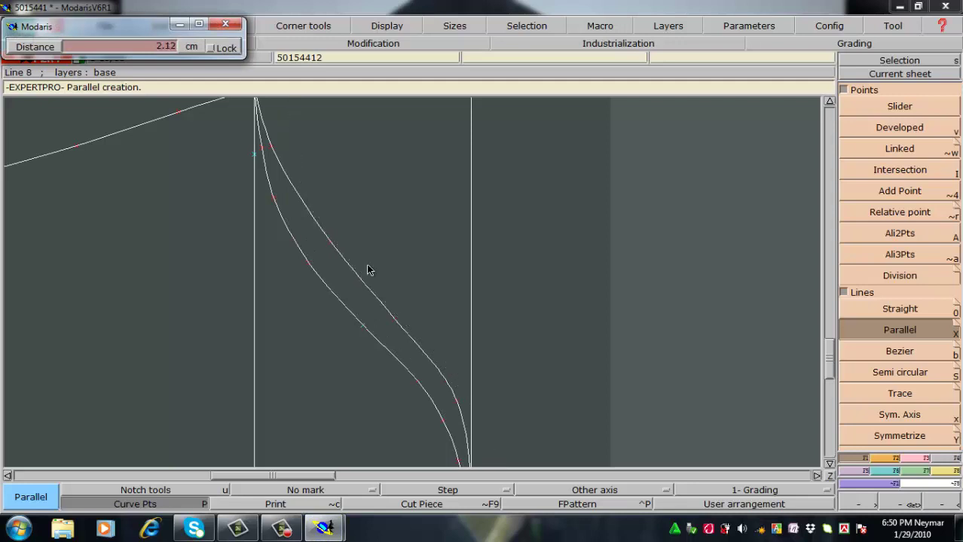
click(407, 276)
key(ctrl+z)
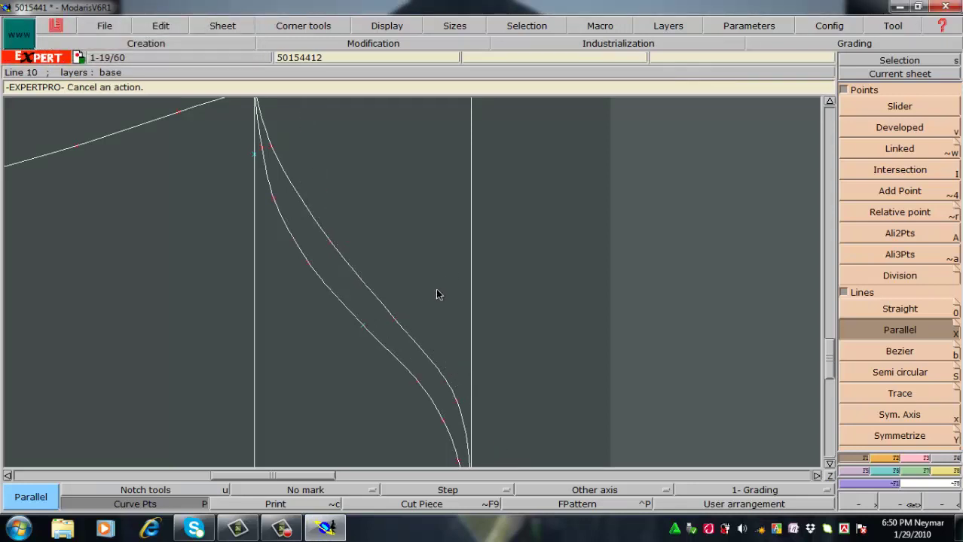
Step: Nudge the outer S-curve's lower-bend, upper-middle and middle control points slightly to even out its slope
key(Home)
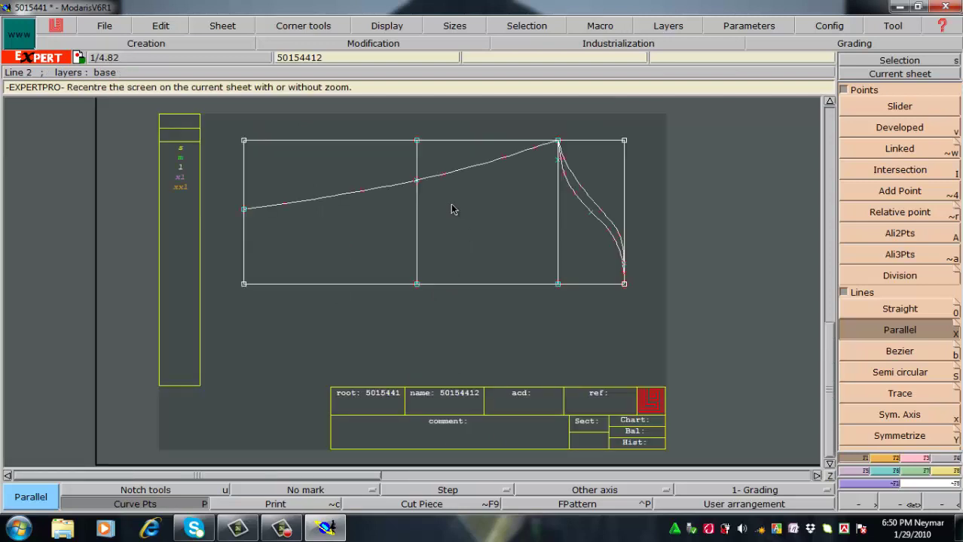
key(z)
drag(491, 124, 708, 333)
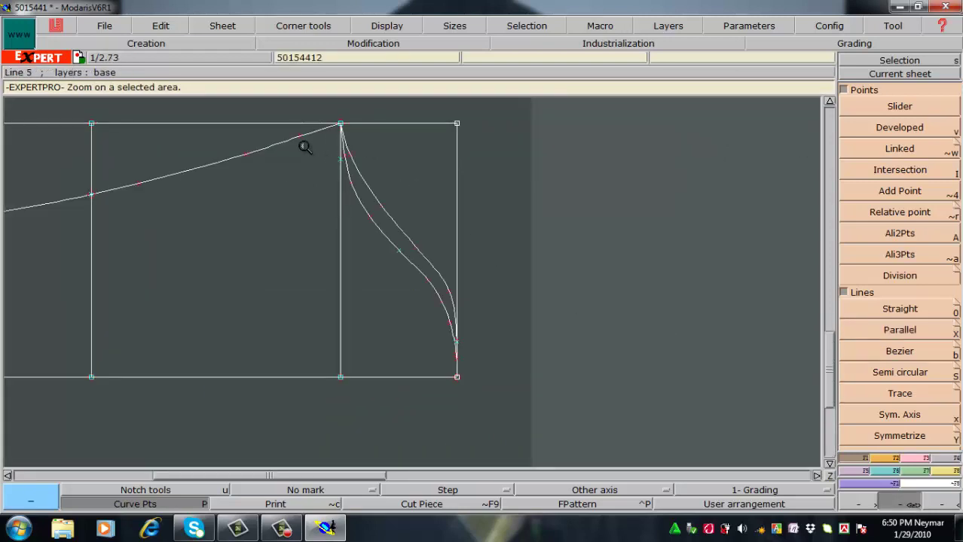
drag(305, 147, 539, 329)
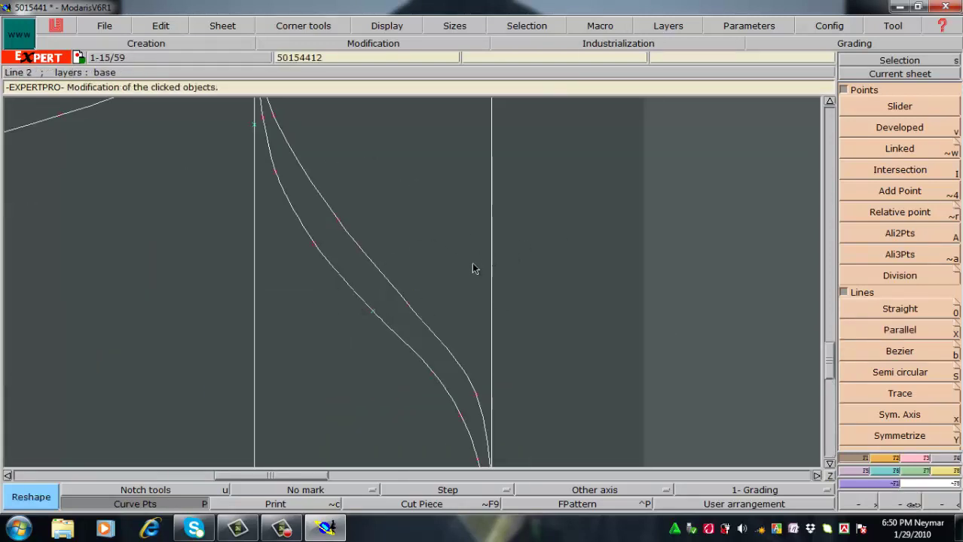
drag(482, 399, 477, 404)
drag(337, 219, 339, 226)
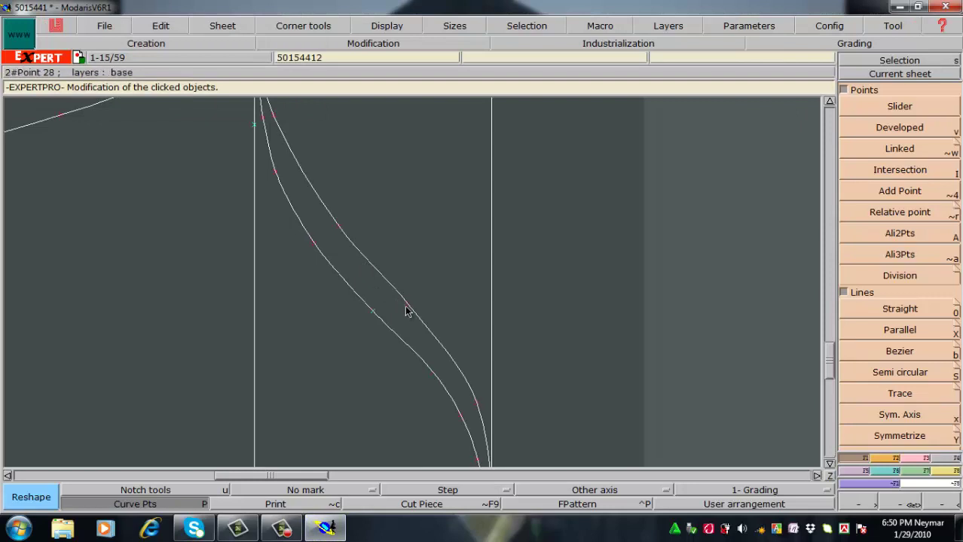
mouse_move(405, 311)
mouse_down()
mouse_move(418, 333)
mouse_move(415, 315)
mouse_up()
Step: Fine-tune the outer S-curve's upper-middle control point and move the inner S-curve's upper-middle control point slightly down
click(338, 227)
click(338, 226)
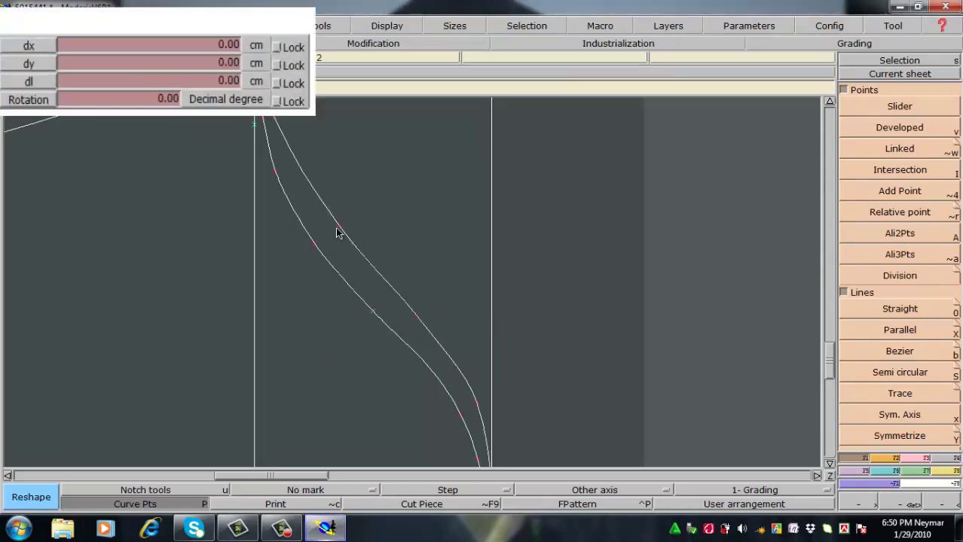
click(338, 227)
drag(559, 312, 343, 293)
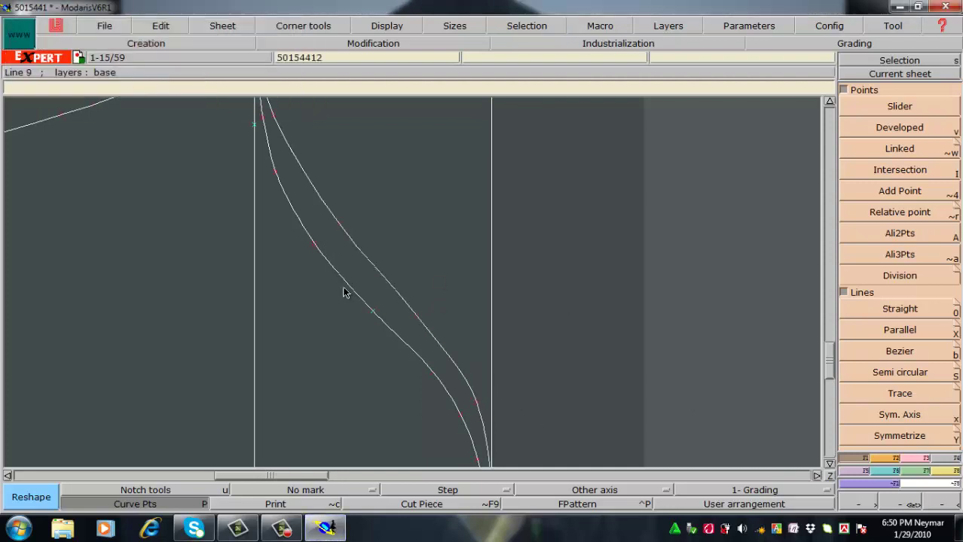
click(314, 247)
click(315, 250)
Step: Hide the curve points around the sloping curve and the corner where the S-curves start
key(Home)
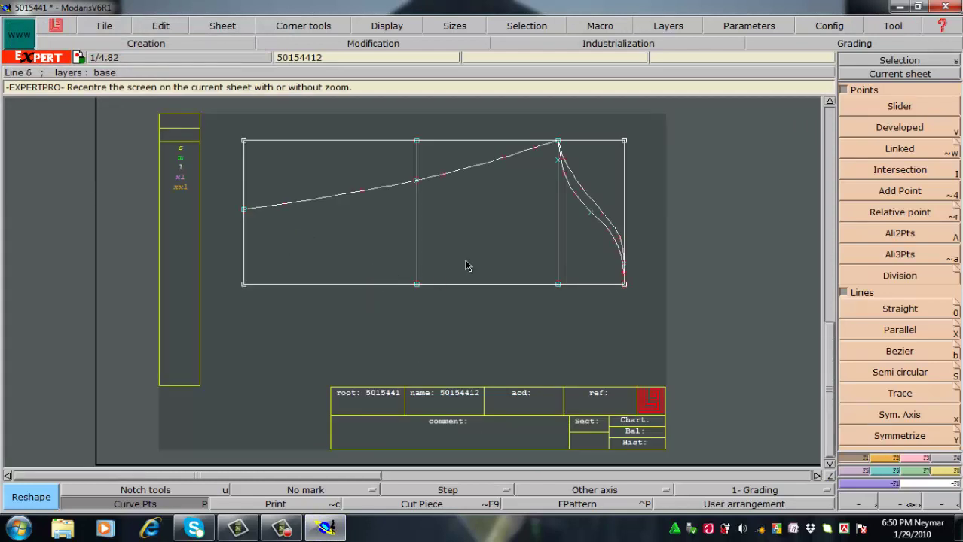
key(Return)
drag(403, 120, 620, 209)
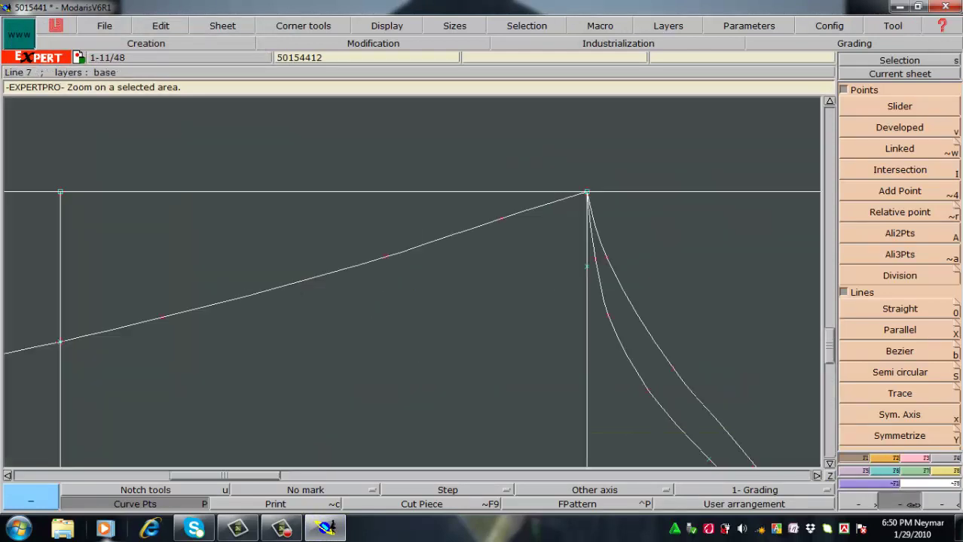
click(200, 508)
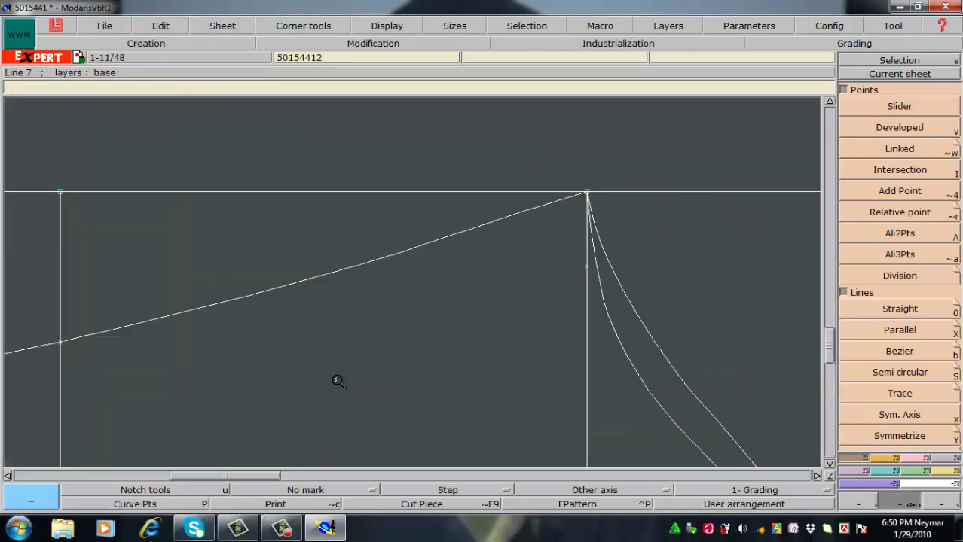
Step: Try to rotate the piece by two points taken along the sloping curve, and undo the rotation
click(881, 372)
click(872, 352)
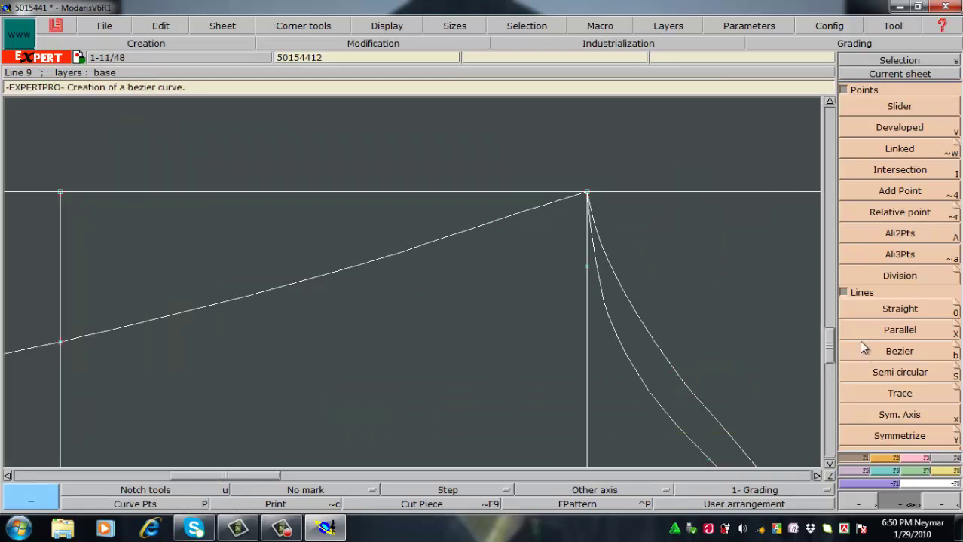
scroll(864, 348, down, 5)
click(927, 373)
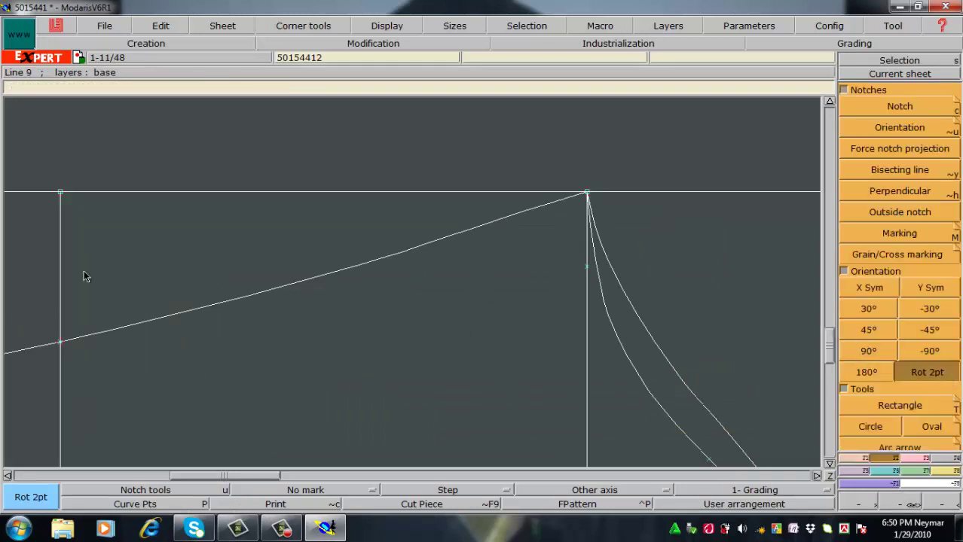
click(156, 321)
click(314, 290)
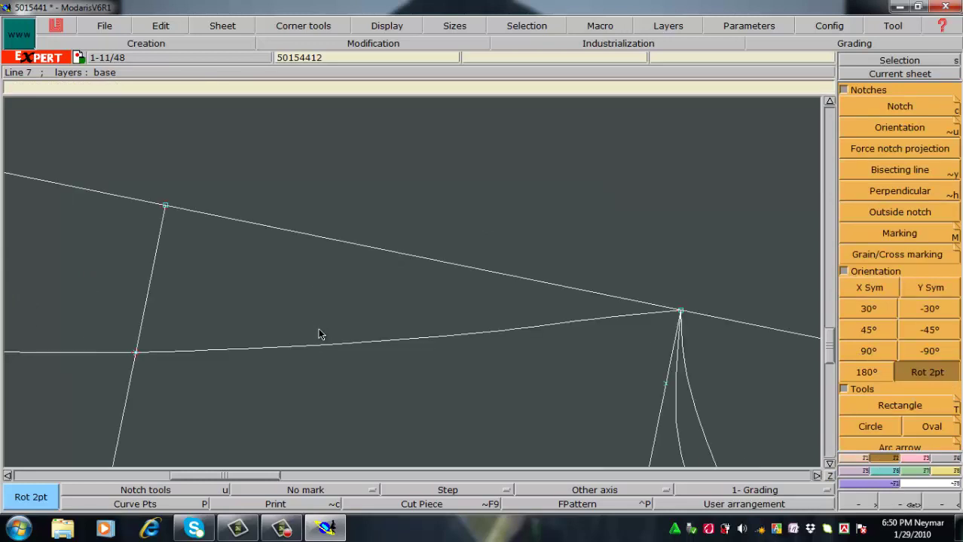
key(ctrl+z)
Step: Create a two-point symmetry axis along the end of the sloping curve, starting at the corner where the S-curves meet
key(Home)
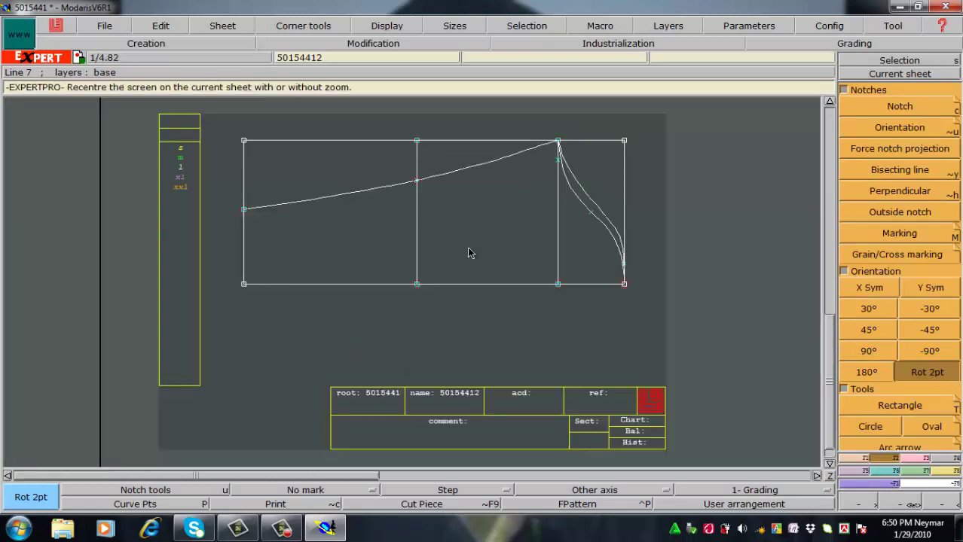
key(Return)
click(662, 233)
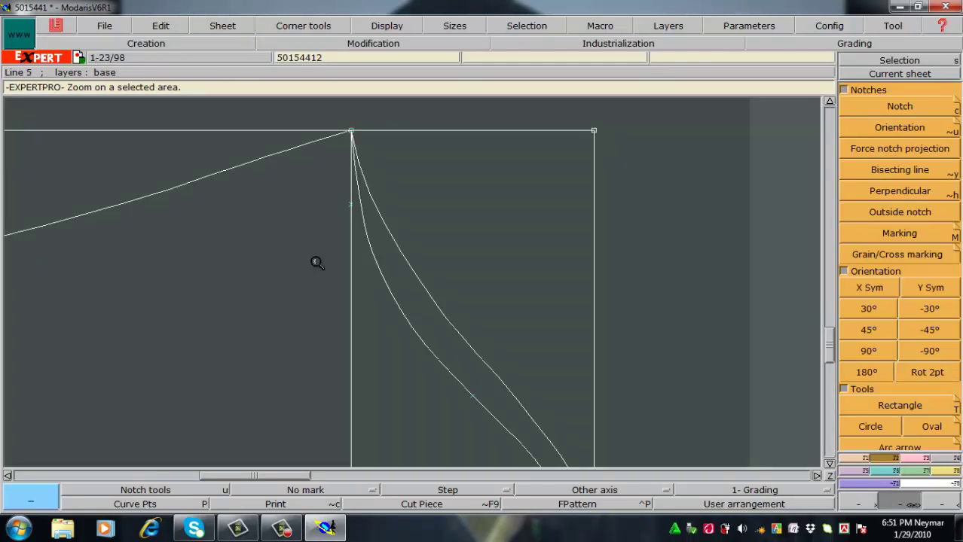
key(s)
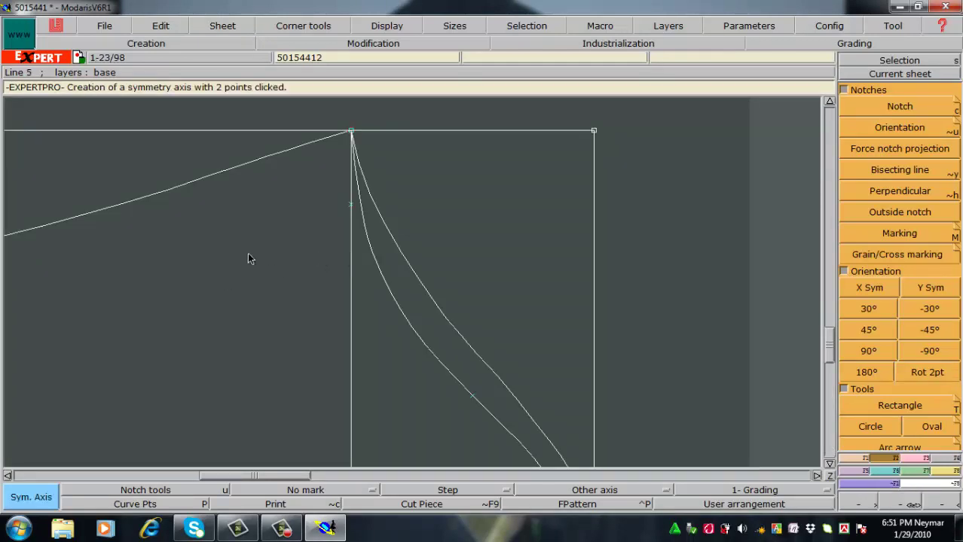
click(239, 194)
key(ctrl+z)
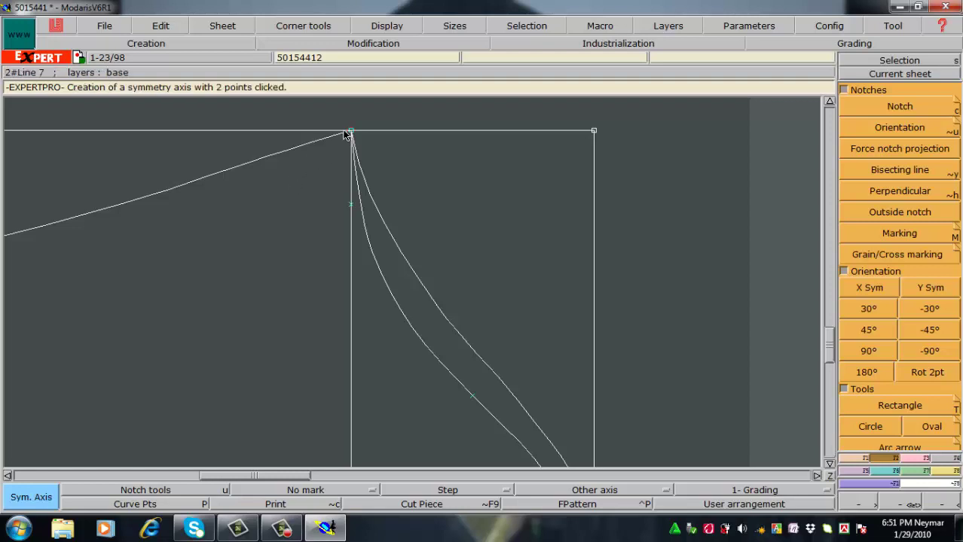
click(272, 154)
Step: Mirror the outer S-curve across the symmetry axis at the end of the sloping curve
key(Home)
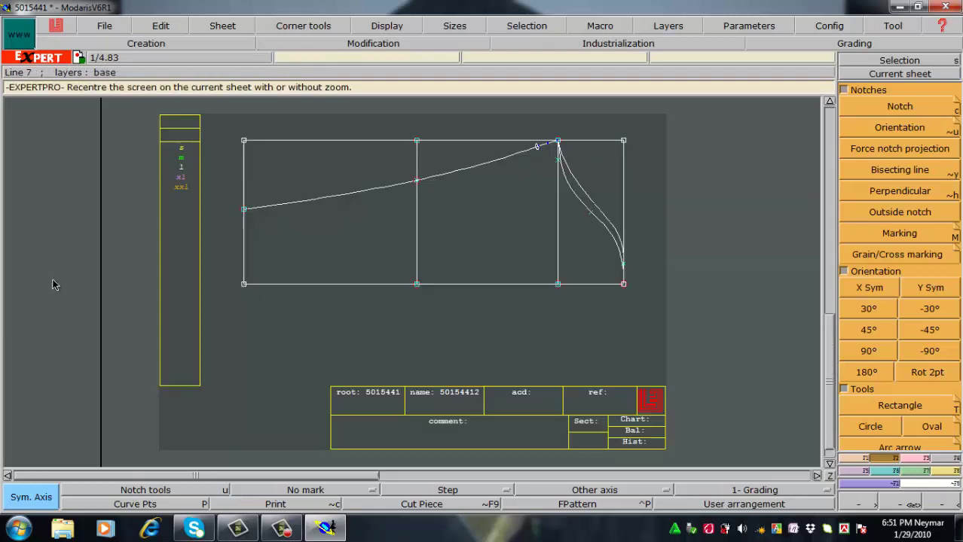
key(Return)
drag(464, 118, 581, 212)
drag(297, 156, 512, 313)
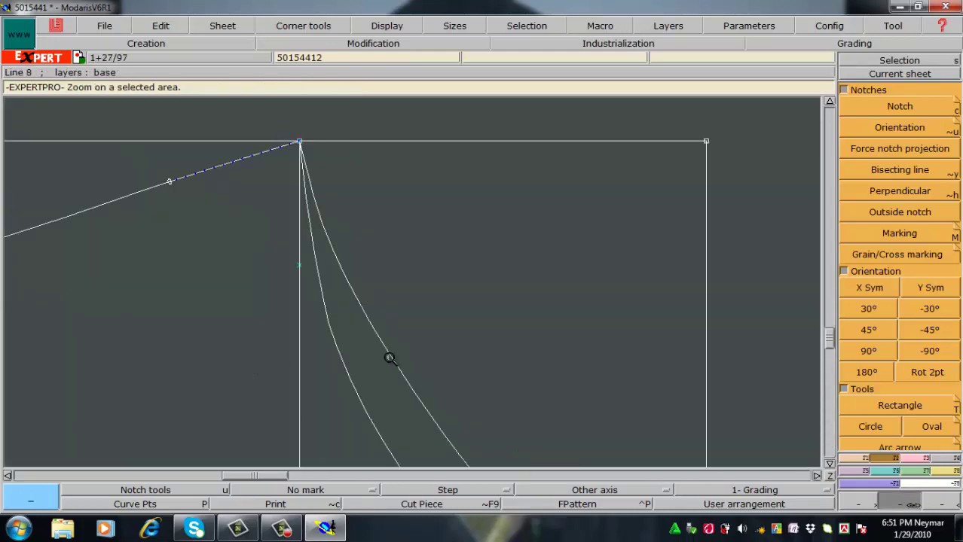
right_click(422, 334)
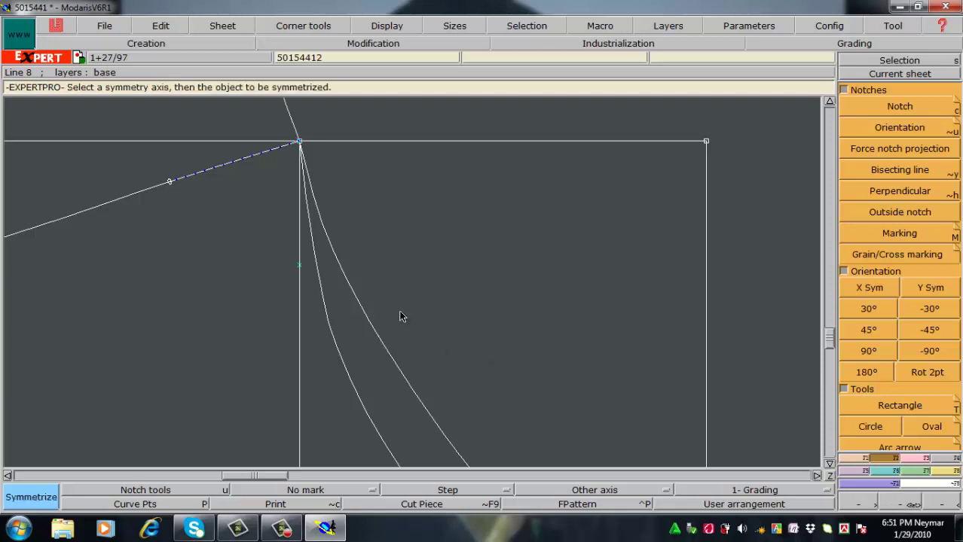
Step: Turn on the Print display and delete the original outer S-curve below the corner, keeping its mirrored copy
key(Home)
key(Return)
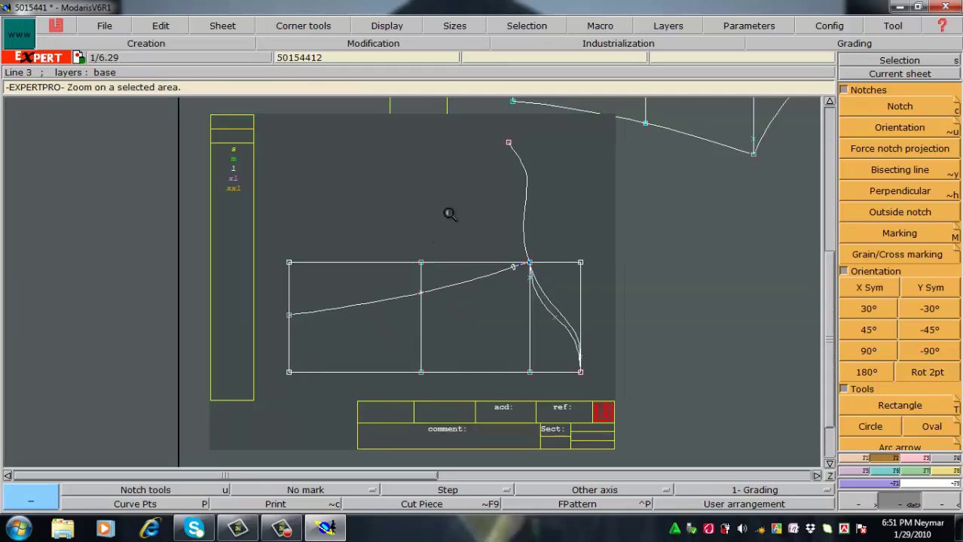
drag(450, 214, 658, 317)
drag(218, 221, 405, 325)
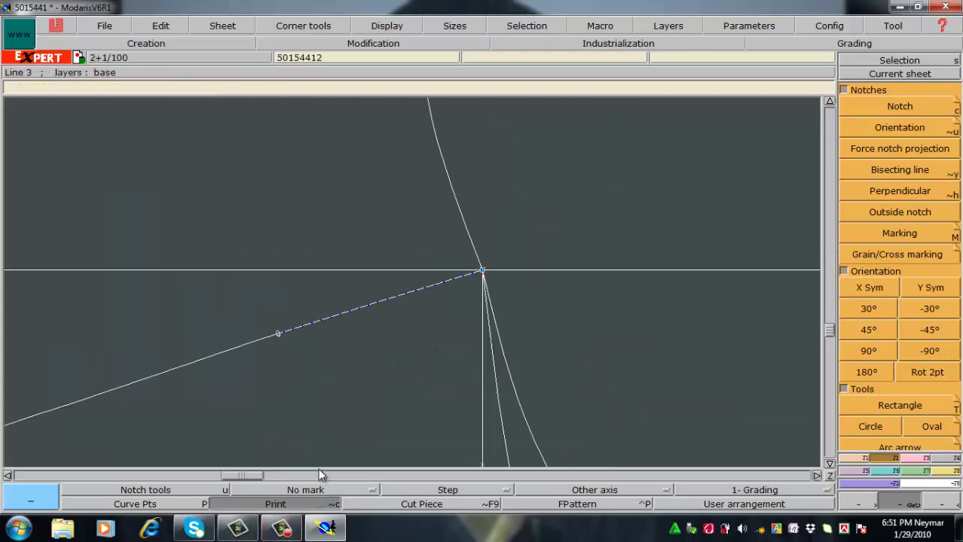
key(Delete)
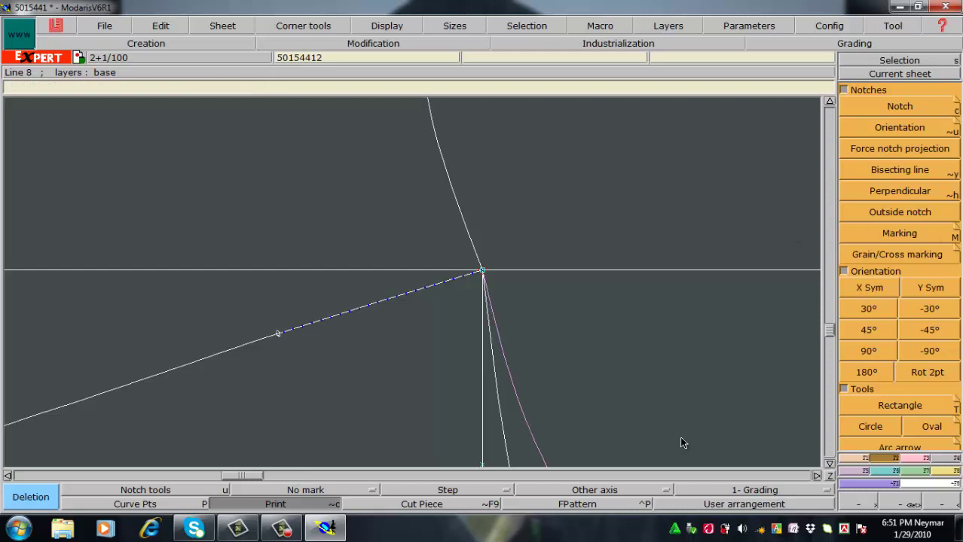
Step: Show the curve points again around the corner where the mirrored curve meets the symmetry axis
key(Home)
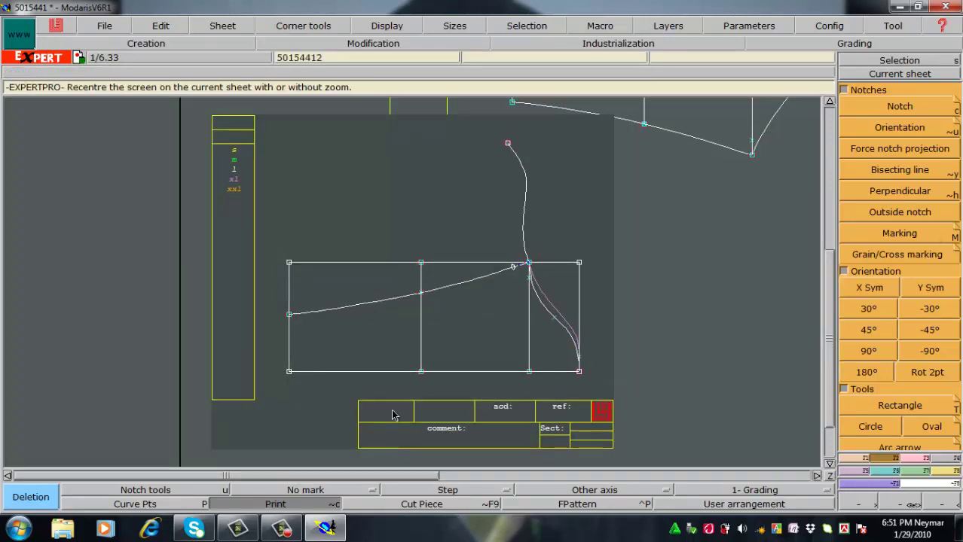
key(Return)
drag(616, 306, 443, 213)
drag(209, 187, 440, 358)
drag(260, 174, 644, 439)
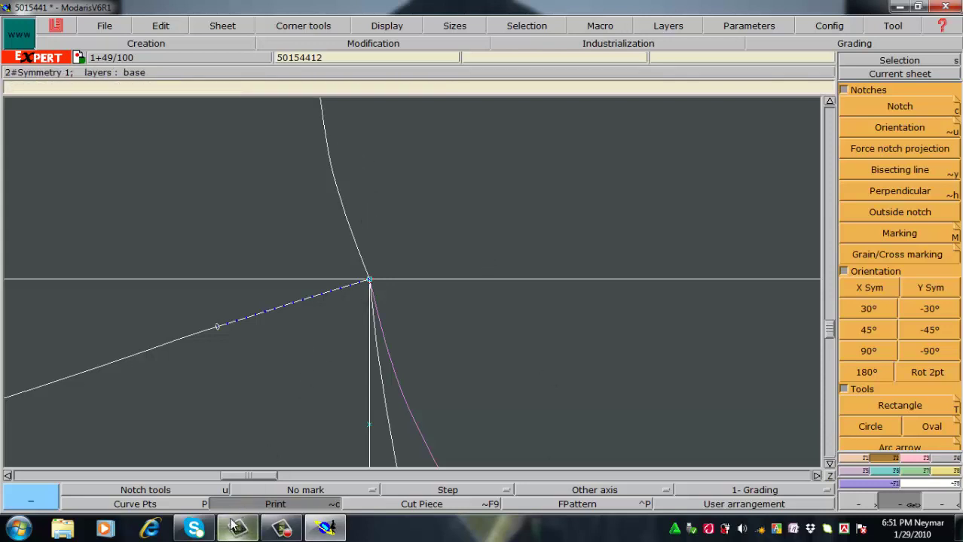
click(157, 505)
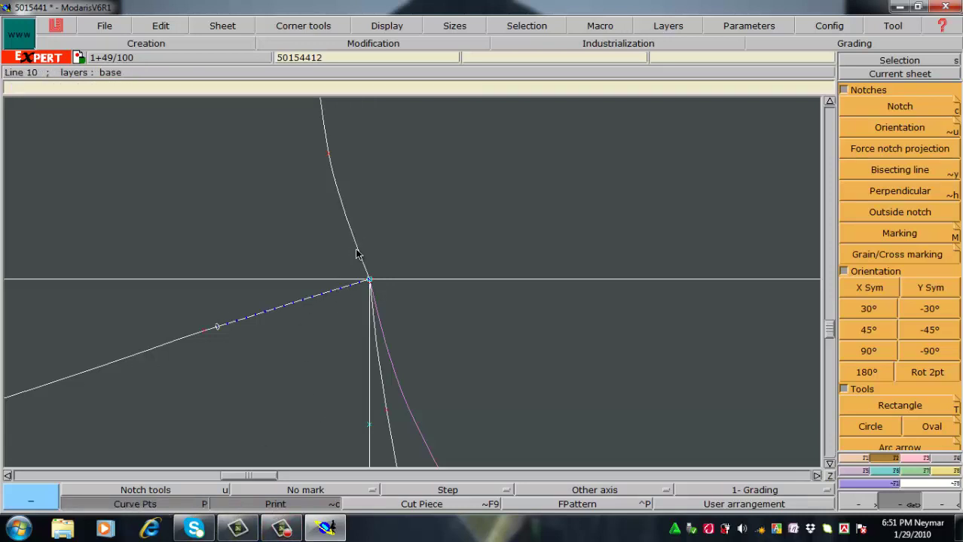
Step: Add a curve control point to the mirrored S-curve just above the corner, undoing the first placement
key(a)
click(329, 155)
click(350, 229)
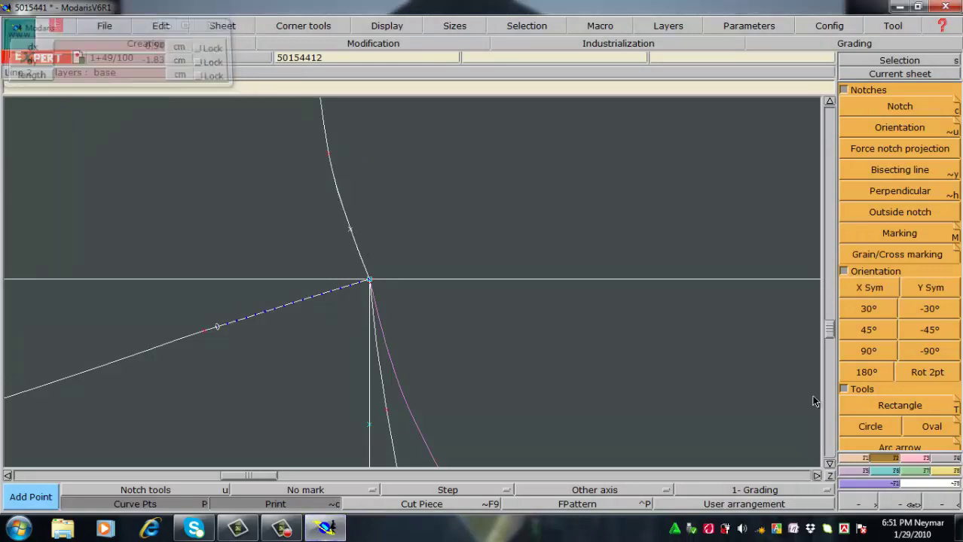
key(Escape)
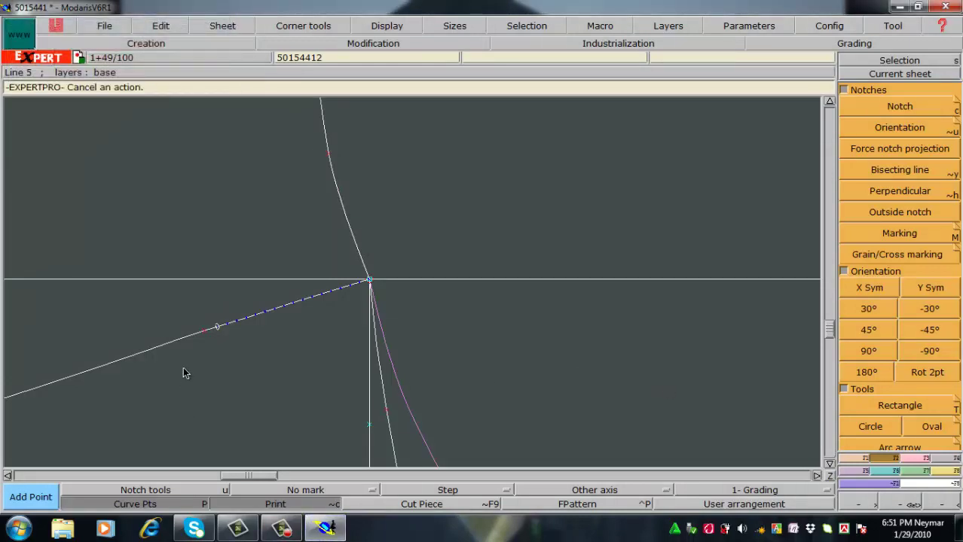
click(332, 155)
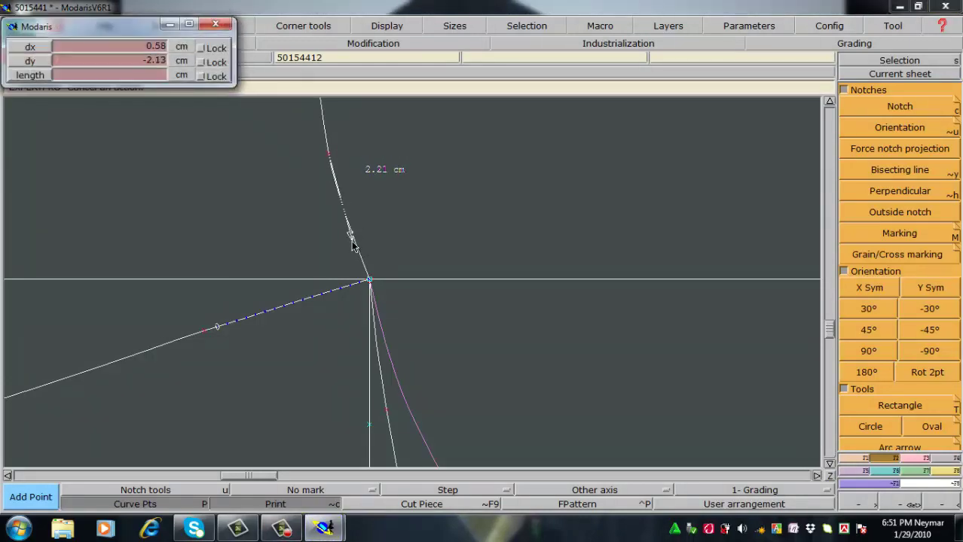
click(353, 243)
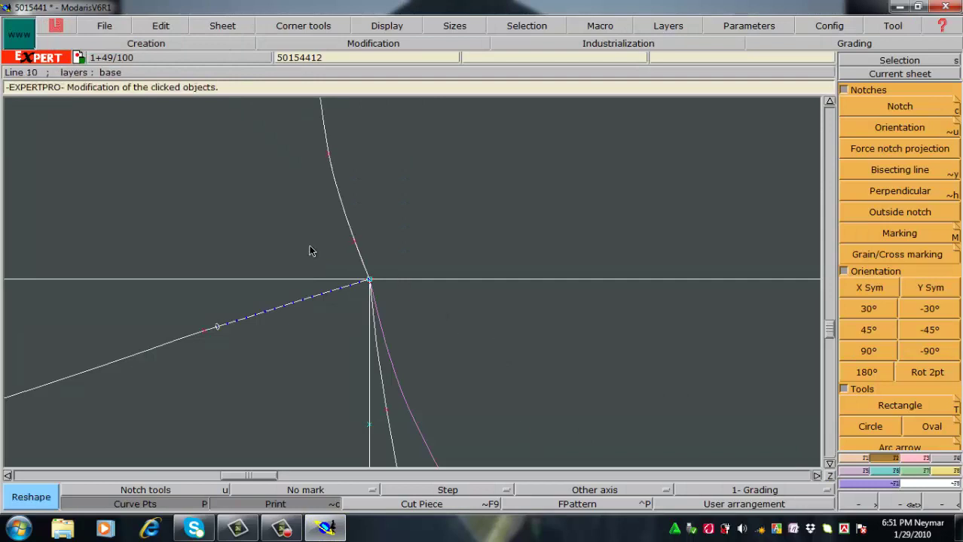
Step: Move the mirrored curve's added control point and the next point above it slightly to the right
click(356, 246)
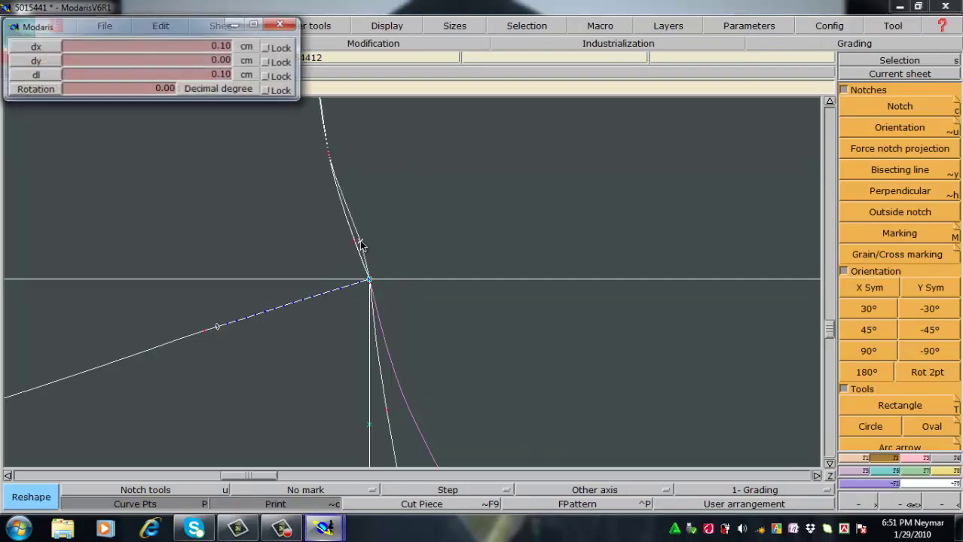
click(359, 241)
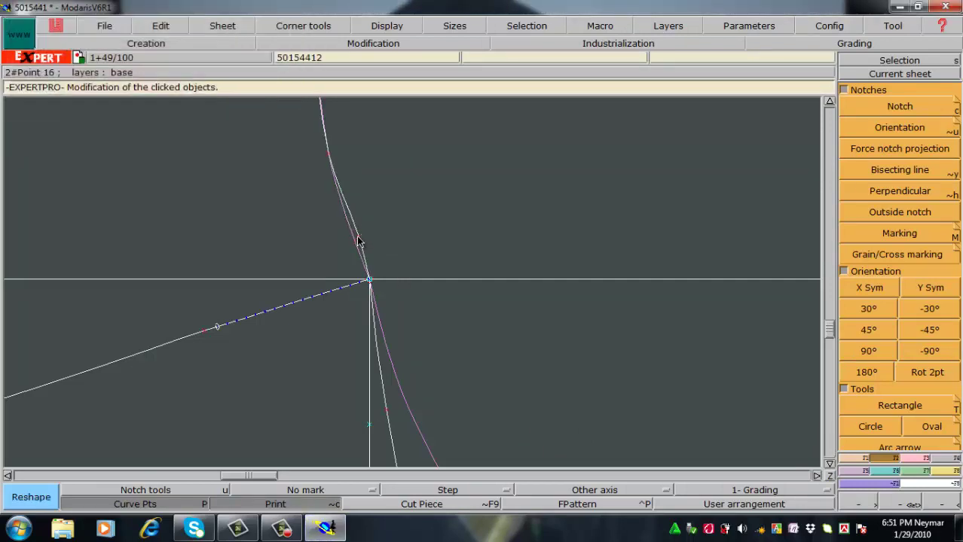
click(332, 159)
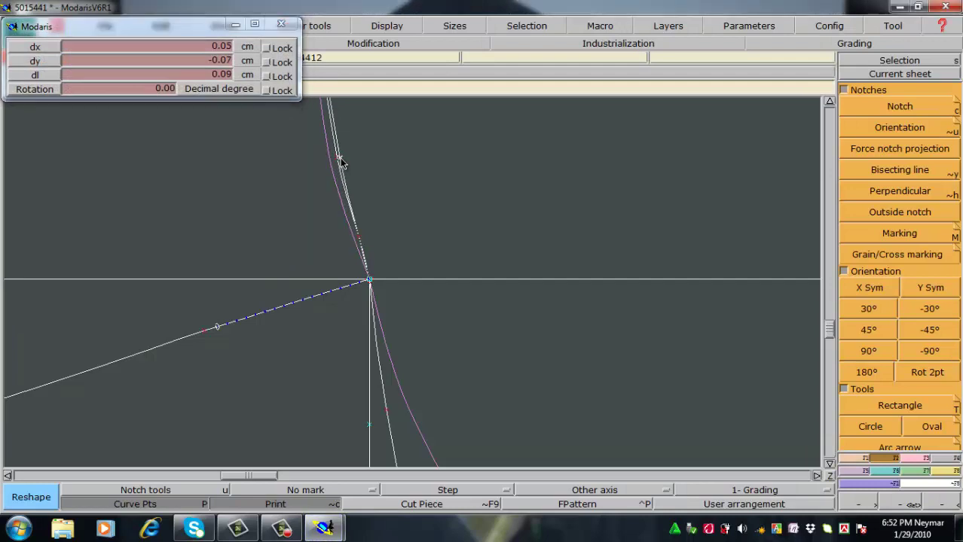
click(340, 157)
Step: Fine-tune the mirrored curve's two control points above the corner so it runs smoothly into the inner S-curve
click(341, 159)
click(364, 243)
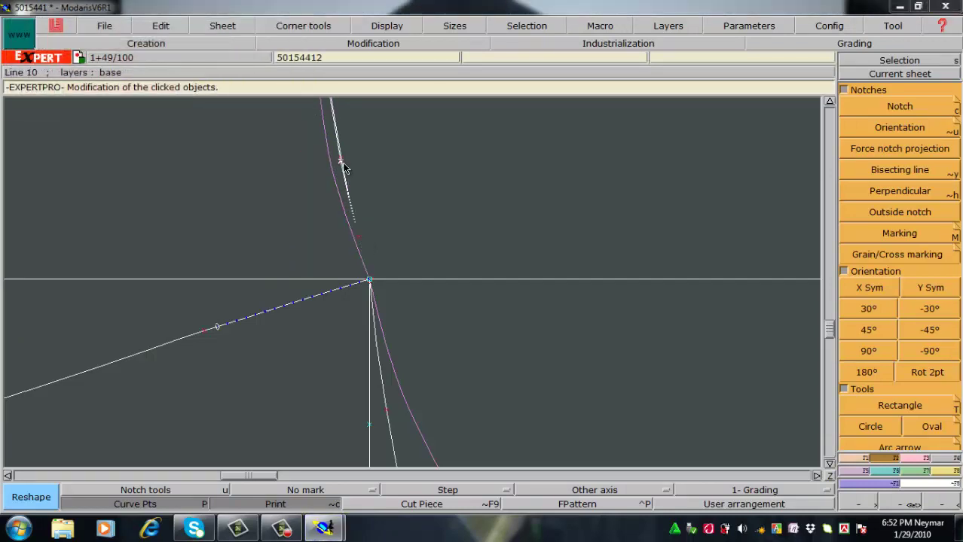
click(344, 161)
click(349, 223)
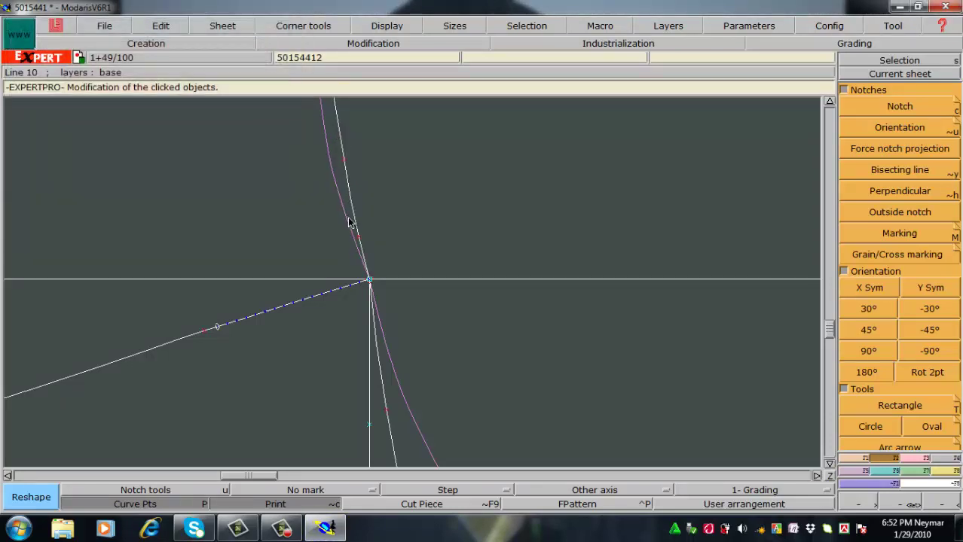
click(359, 234)
click(357, 236)
click(346, 161)
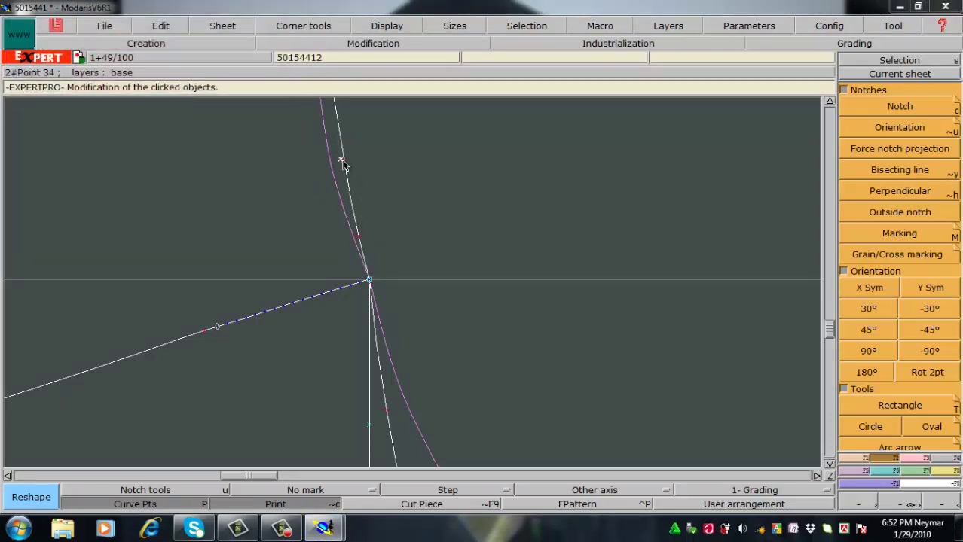
Step: Reshape the white curve above the junction point by shifting its two nearest curve points with the Reshape tool
click(341, 159)
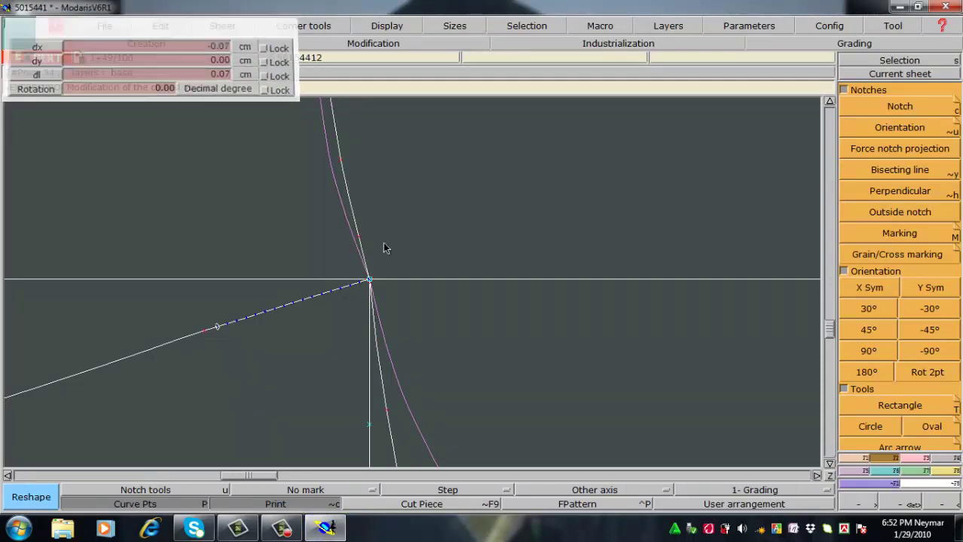
click(340, 164)
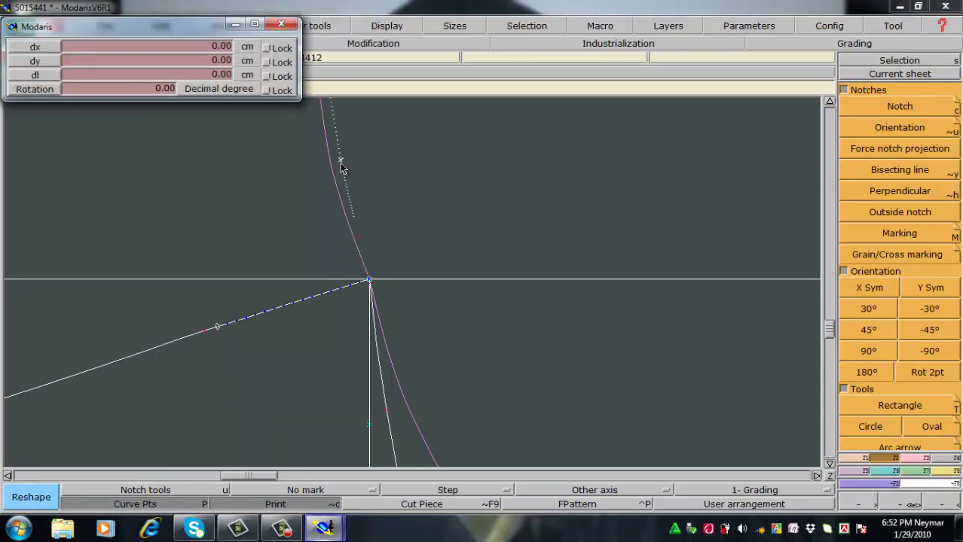
click(357, 238)
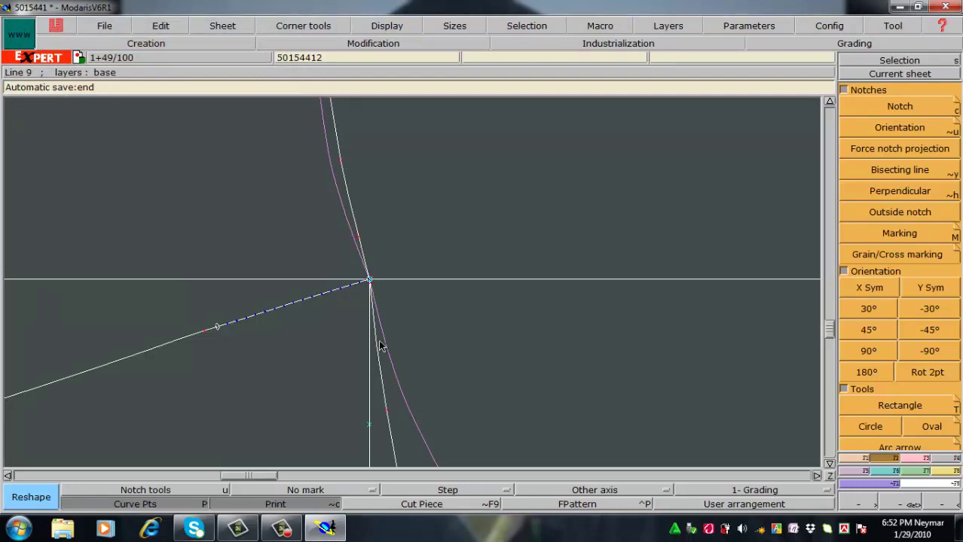
click(360, 238)
click(361, 237)
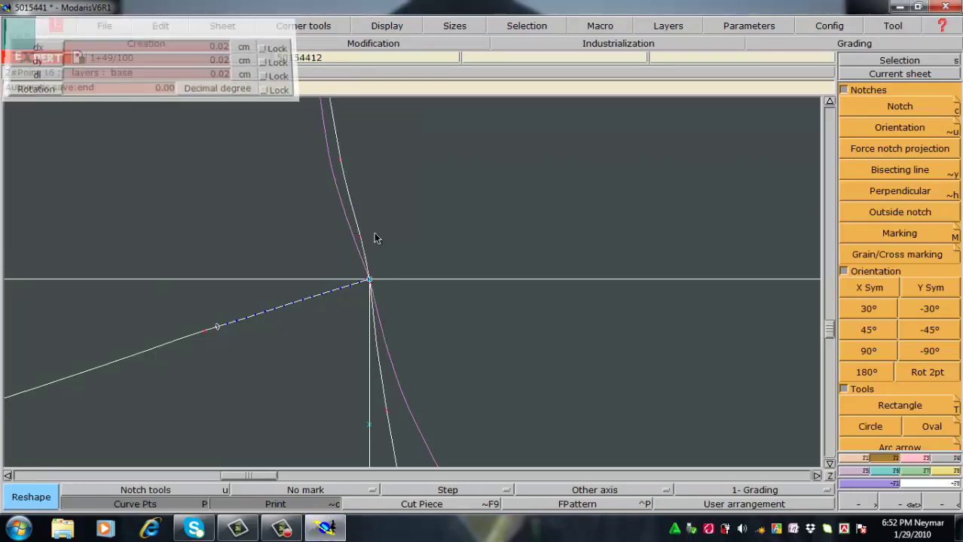
click(345, 161)
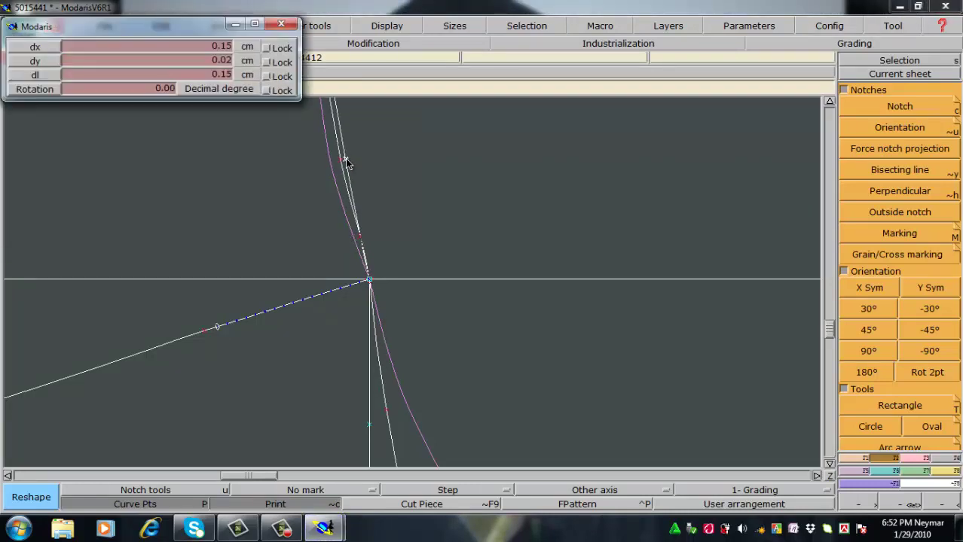
click(344, 162)
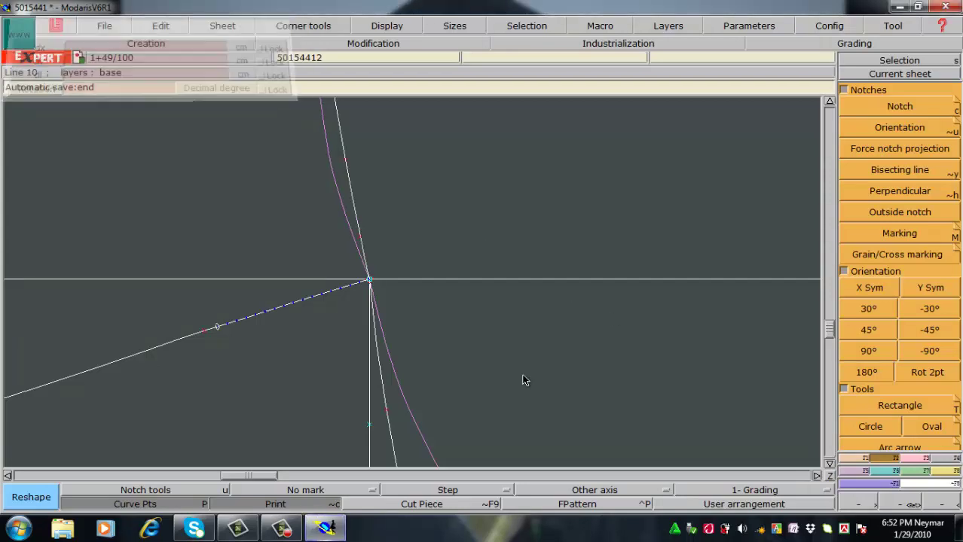
Step: Reshape the inner white curve below the junction by moving its nearest curve point about 0.48 cm upward
click(392, 390)
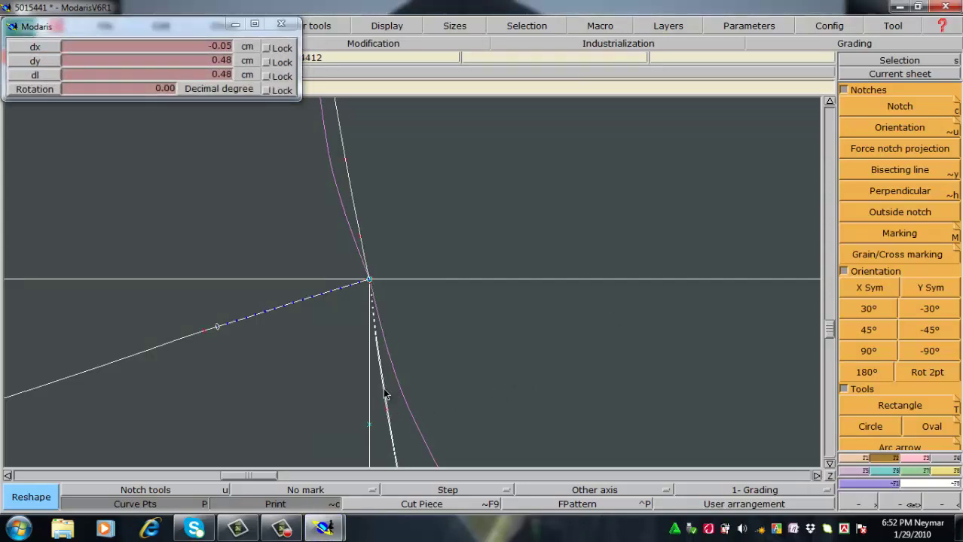
click(384, 393)
click(387, 390)
click(401, 460)
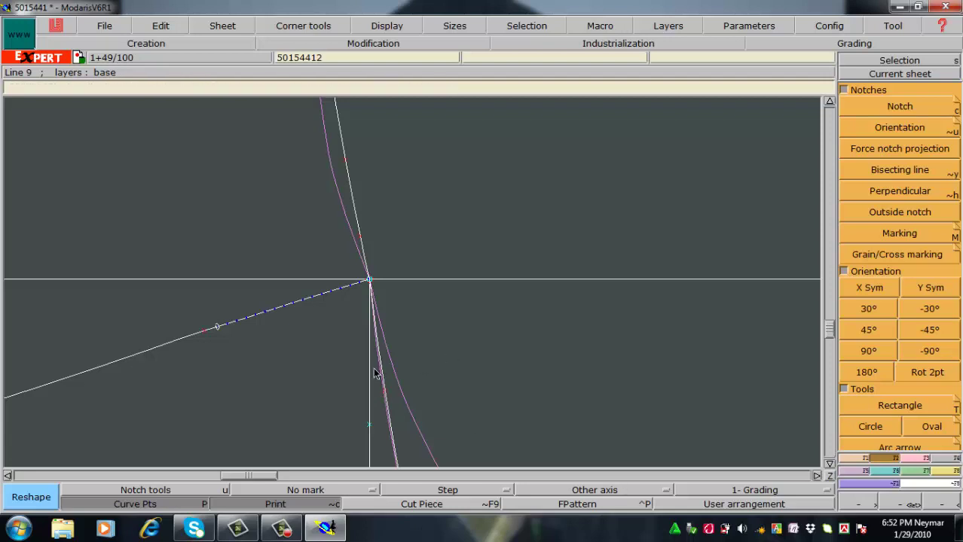
click(383, 391)
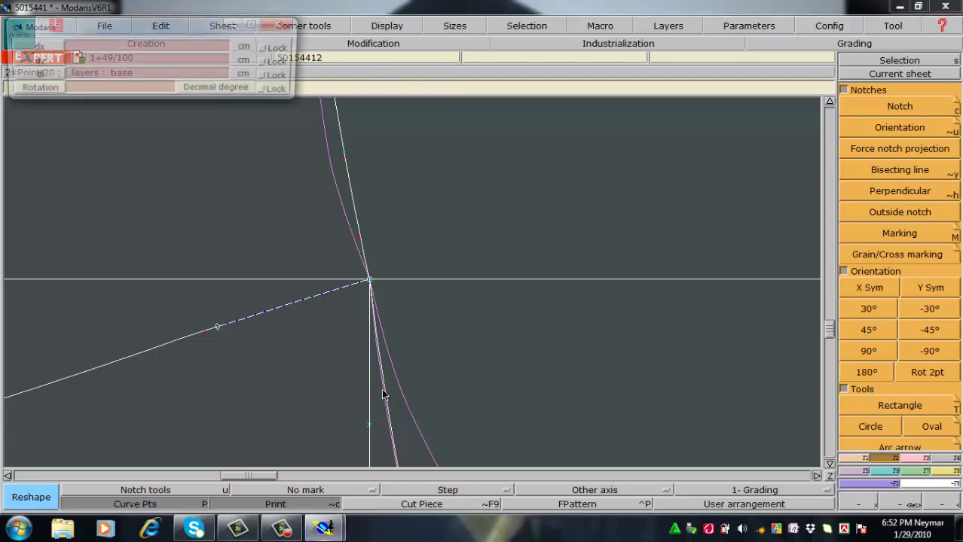
click(384, 391)
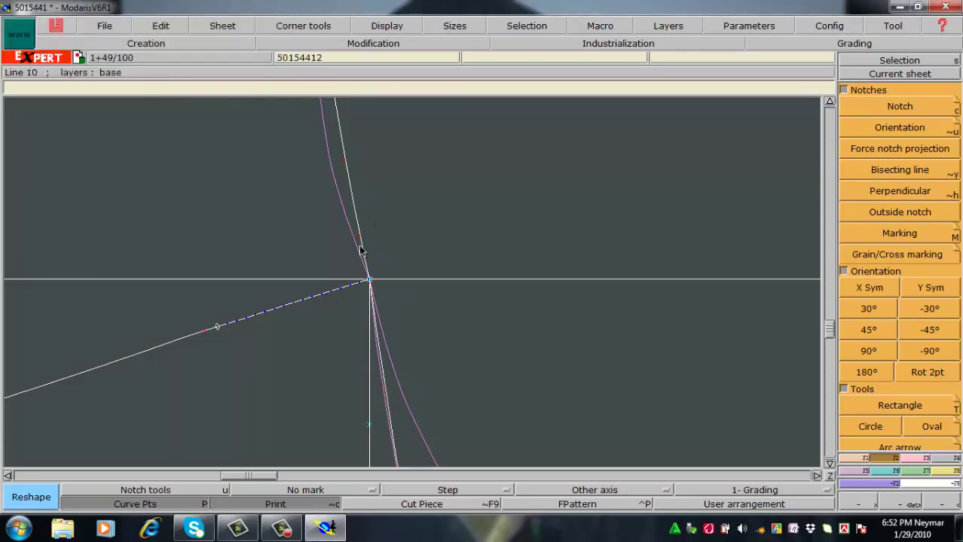
Step: Fine-tune the two curve points above the junction so the upper curve flows smoothly into the lower one
click(345, 159)
click(345, 159)
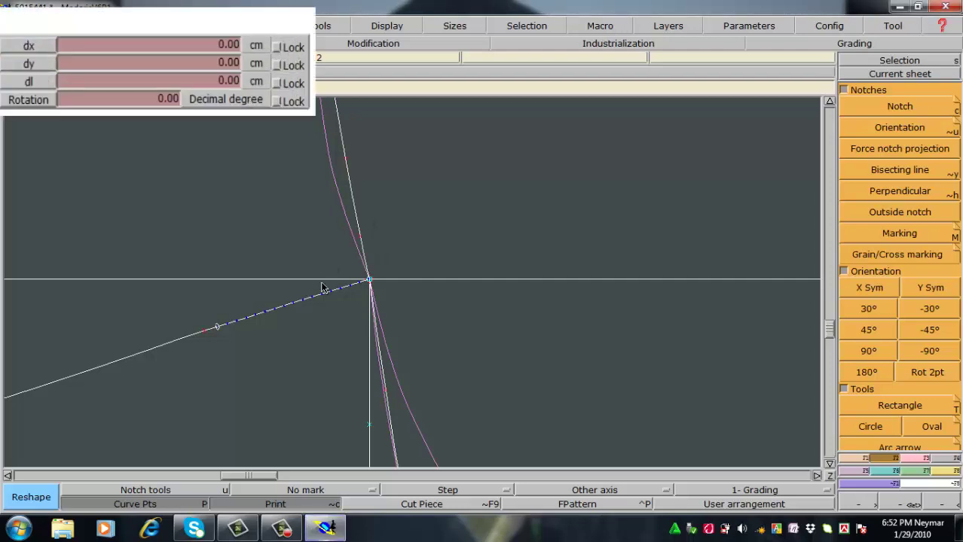
click(363, 241)
key(Escape)
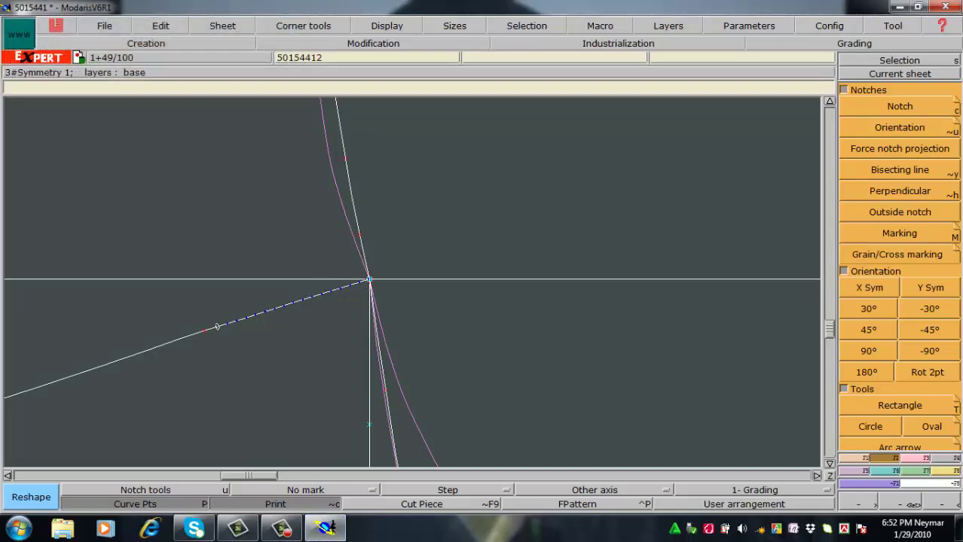
click(349, 162)
key(Escape)
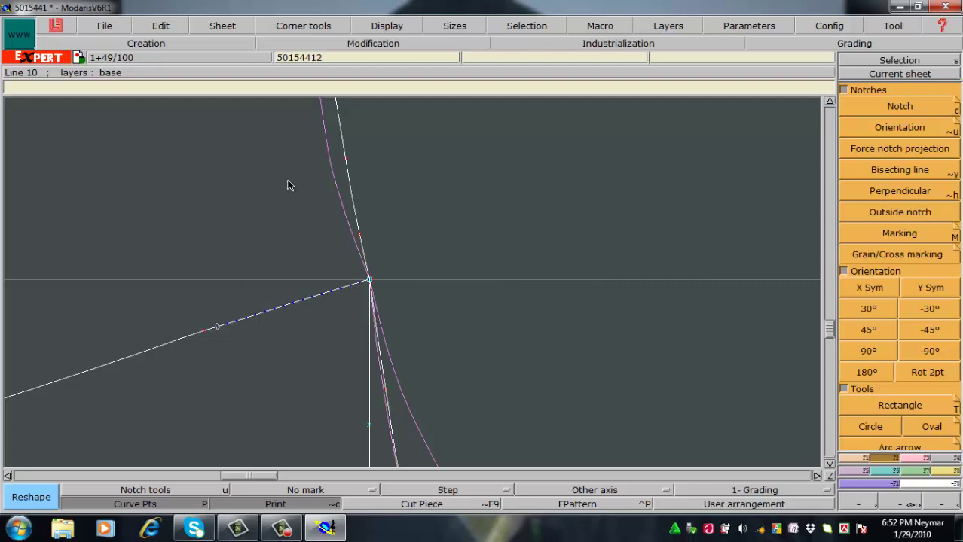
key(shift+s)
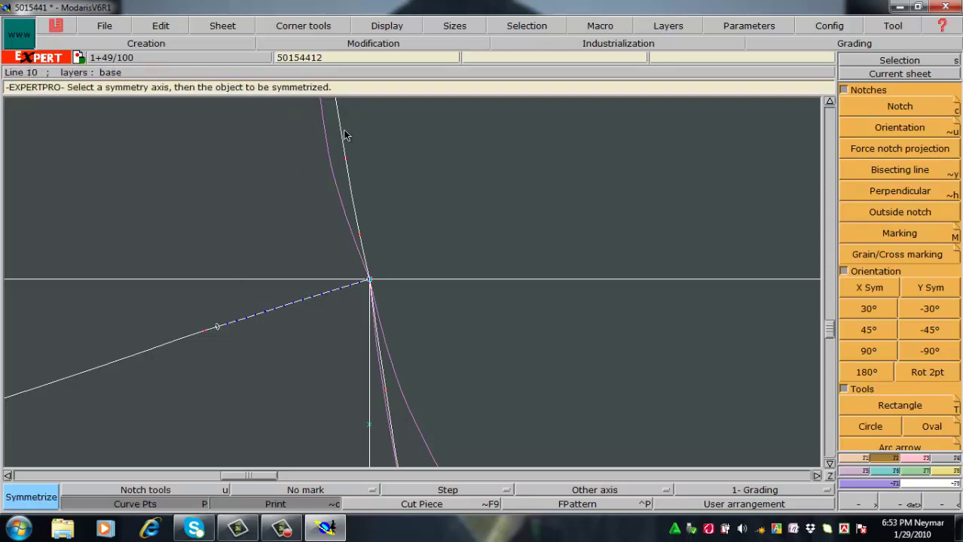
click(342, 131)
key(Home)
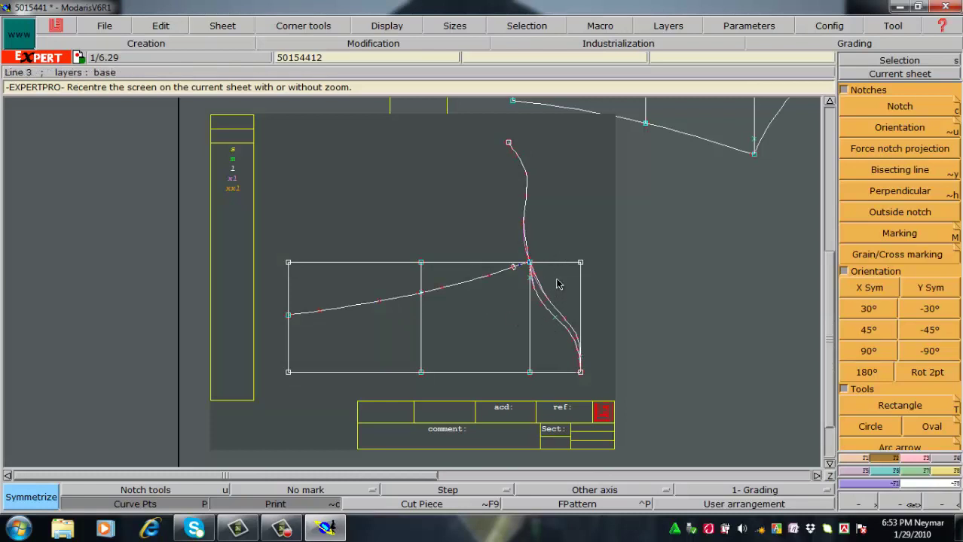
key(d)
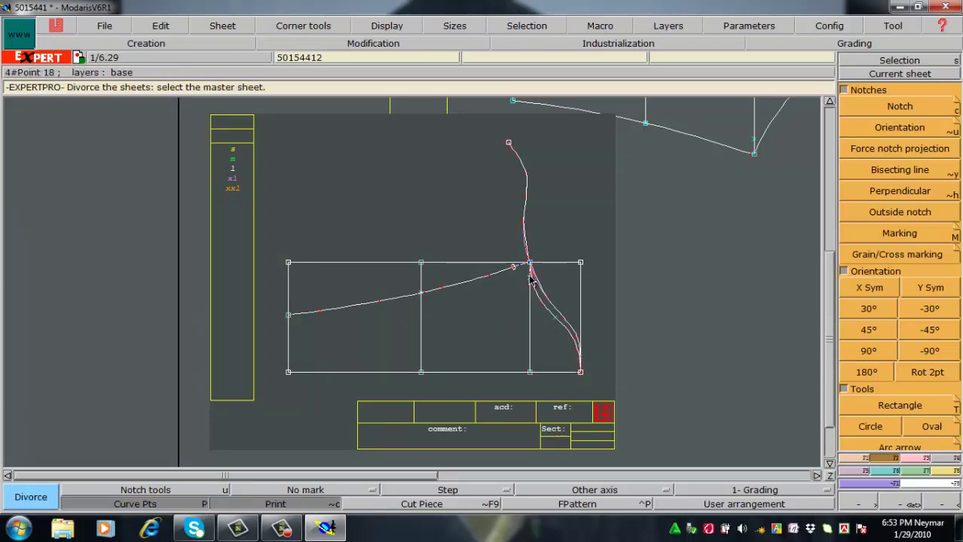
Step: Hide the curve points and delete the white curve extending above the junction point
click(190, 507)
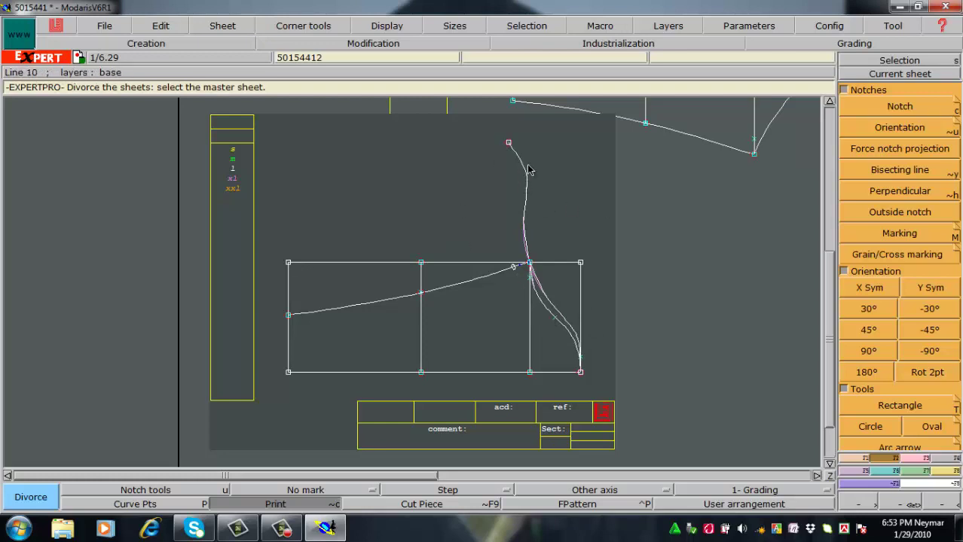
key(Delete)
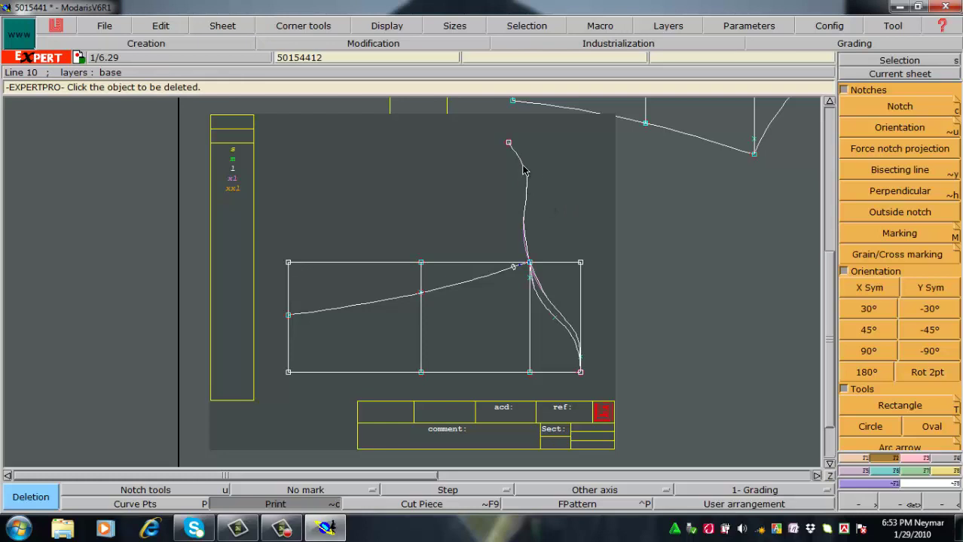
click(523, 166)
Step: Display the curve points on the two lower curves in an enlarged view of their lower half
key(Return)
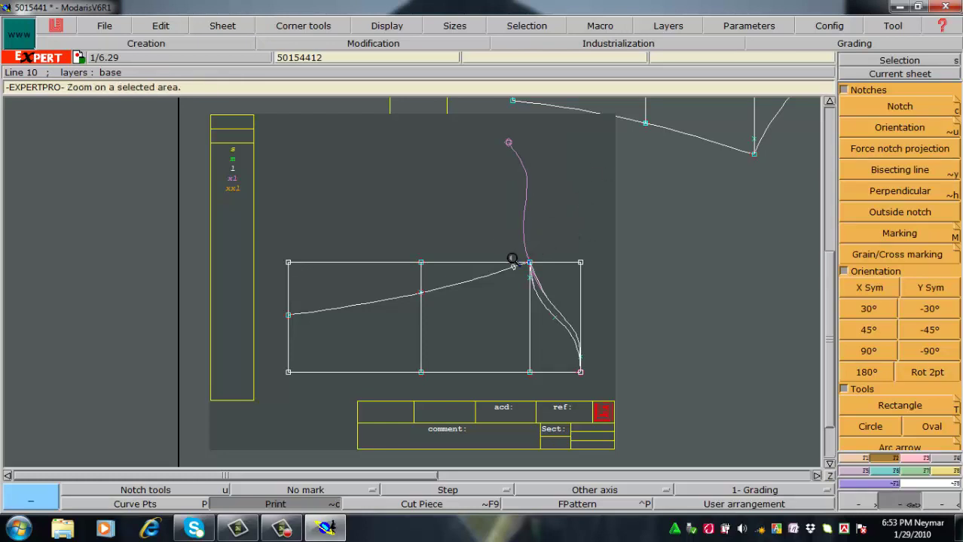
drag(511, 250, 569, 337)
drag(320, 170, 473, 322)
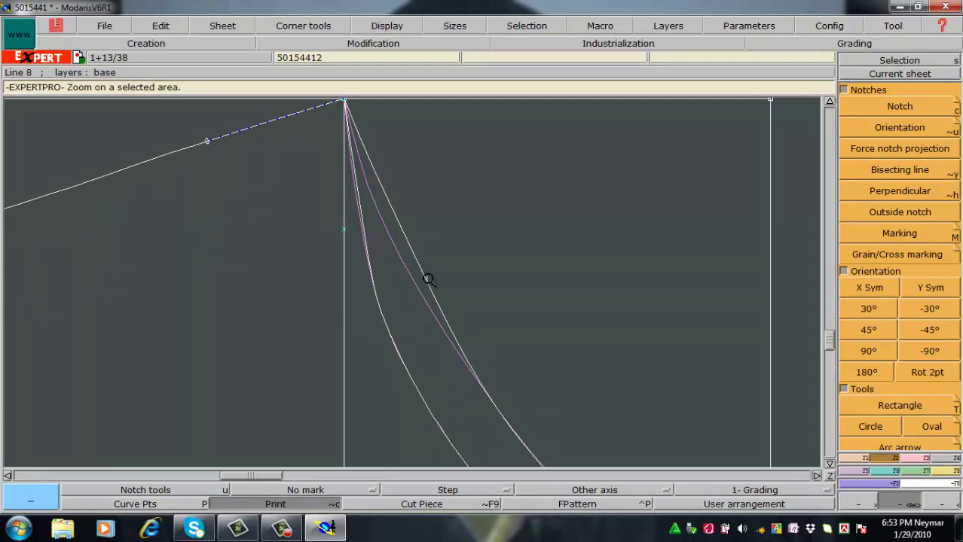
key(Home)
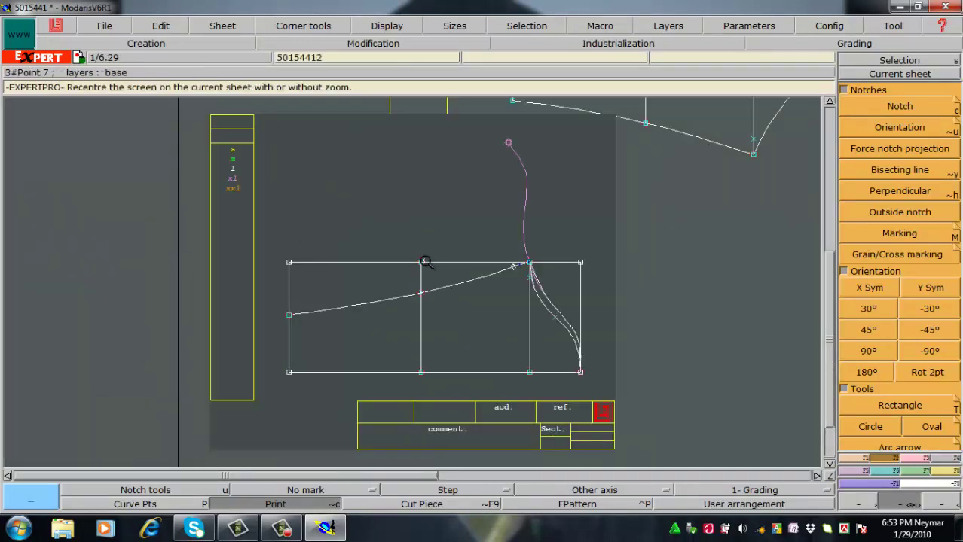
drag(426, 252, 621, 392)
drag(373, 181, 646, 414)
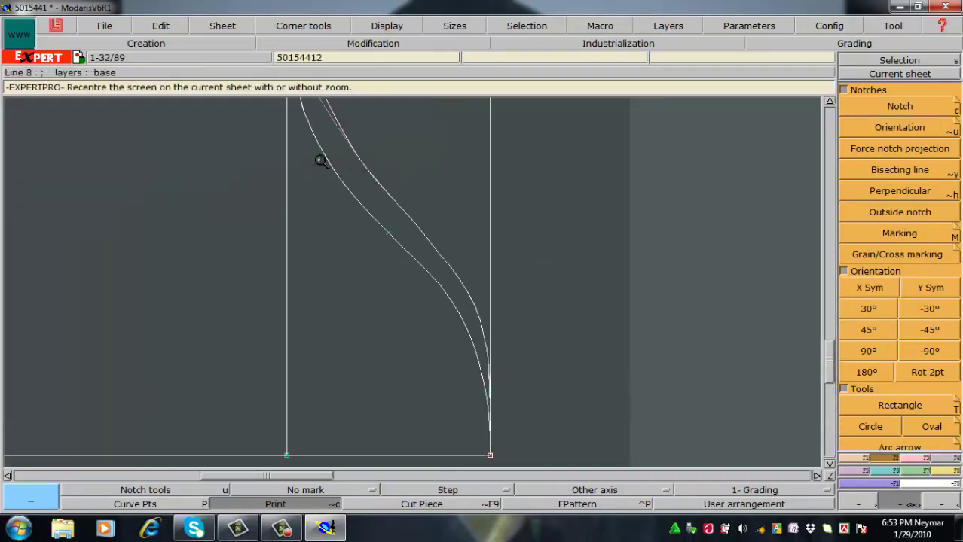
drag(252, 135, 580, 400)
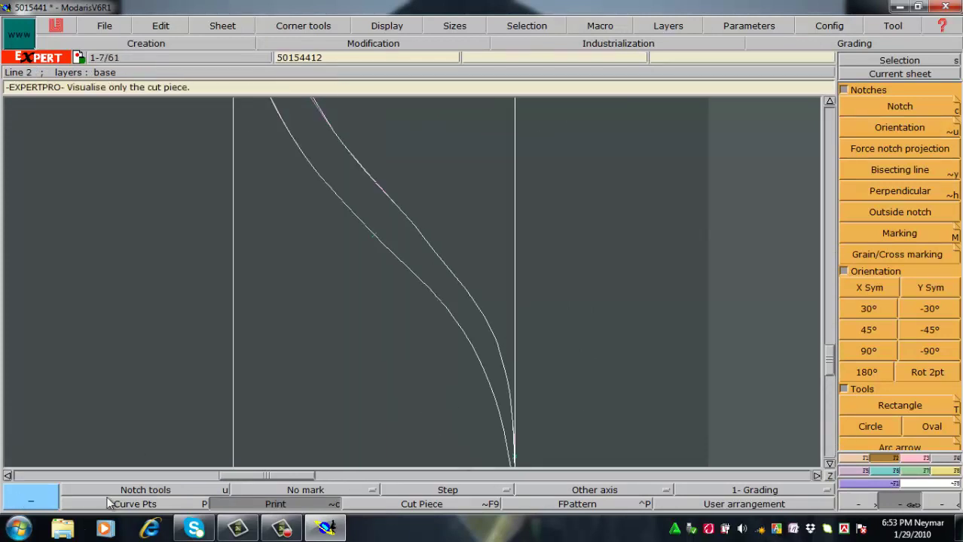
click(141, 504)
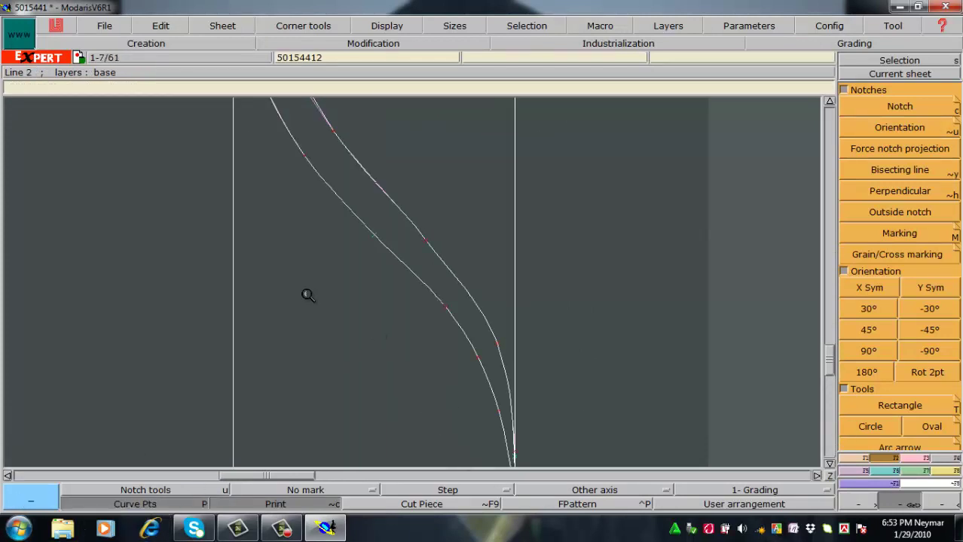
Step: Reshape the outer lower curve by slightly moving its middle point and the next point below it
key(r)
click(426, 241)
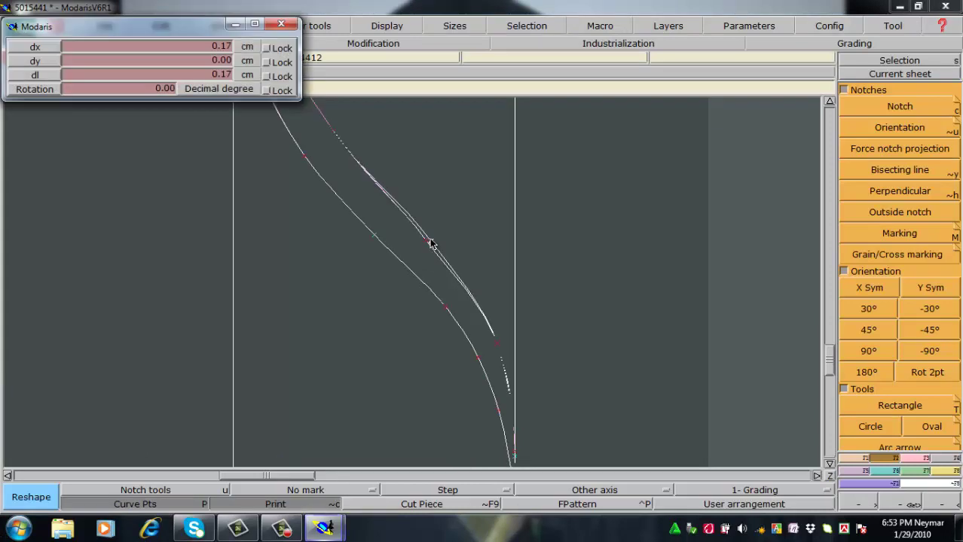
click(429, 244)
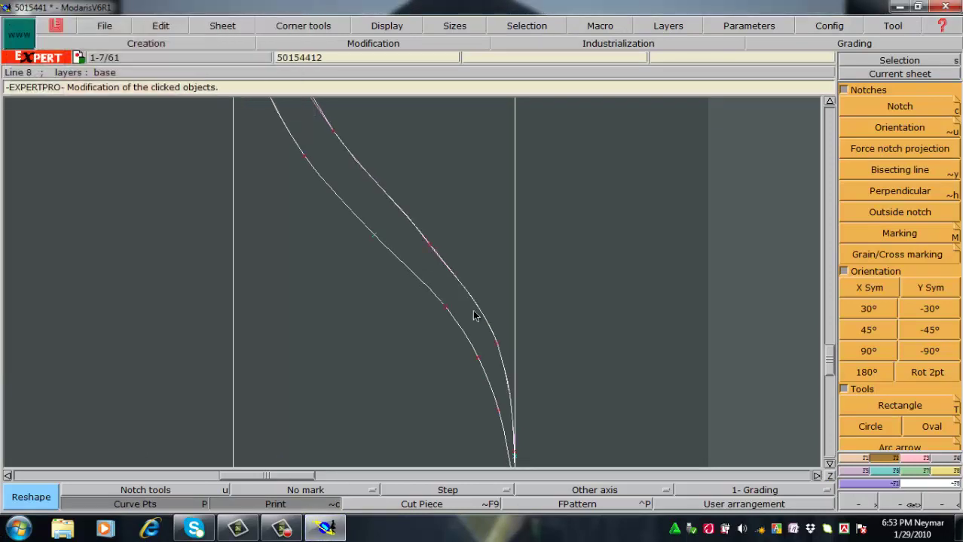
click(496, 344)
click(496, 341)
Step: Add a curve point to the outer curve between its middle point and the next point below
key(p)
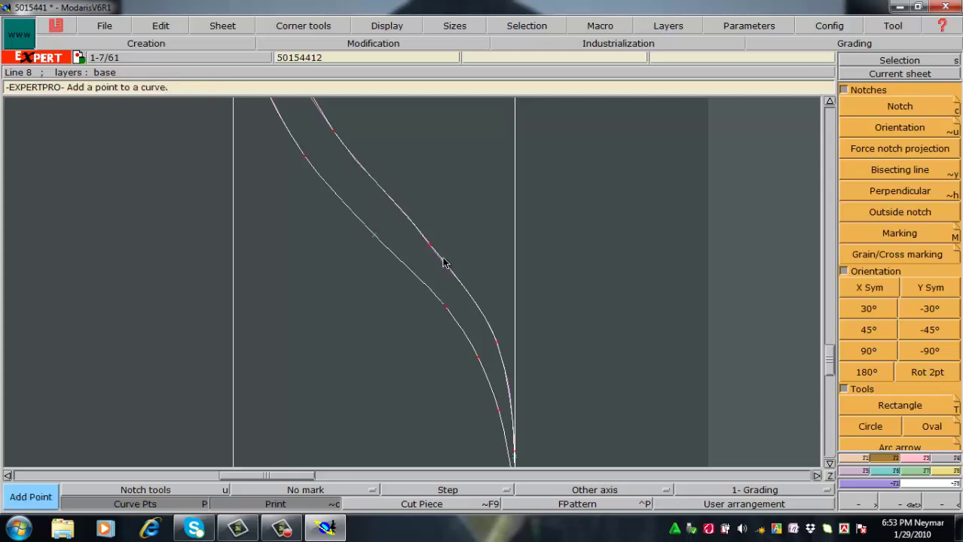
click(430, 244)
click(473, 301)
click(426, 252)
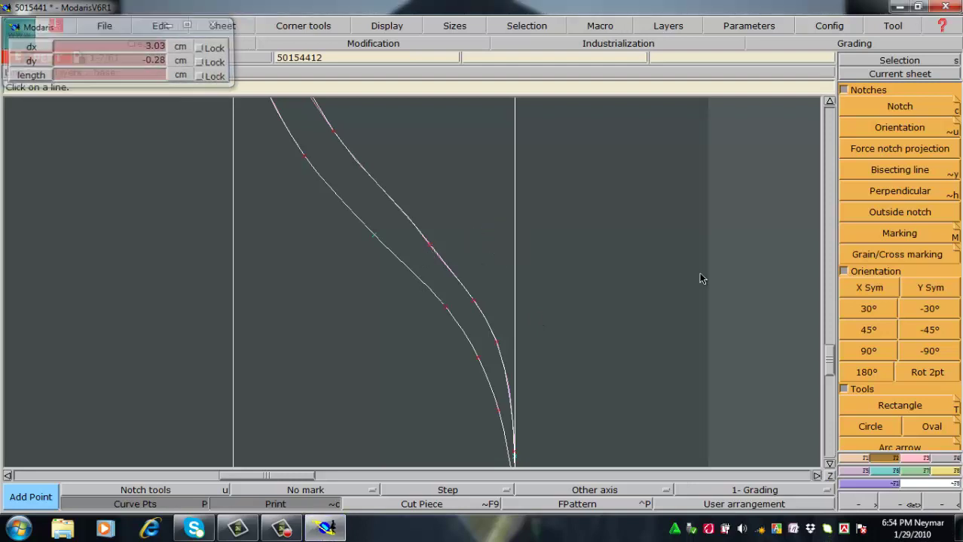
Step: Reshape the outer curve by slightly moving its middle point and the newly added point below it
key(r)
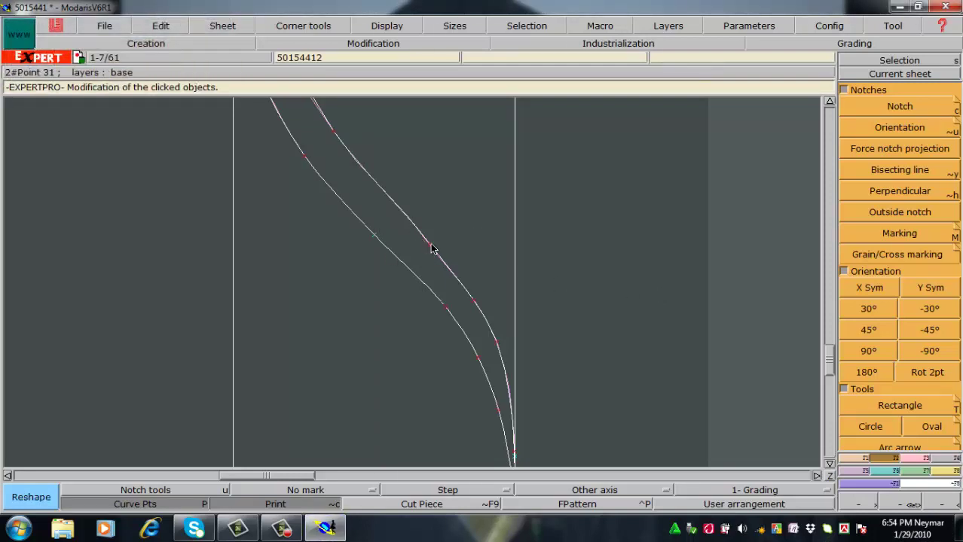
click(431, 244)
click(431, 247)
click(478, 306)
click(443, 263)
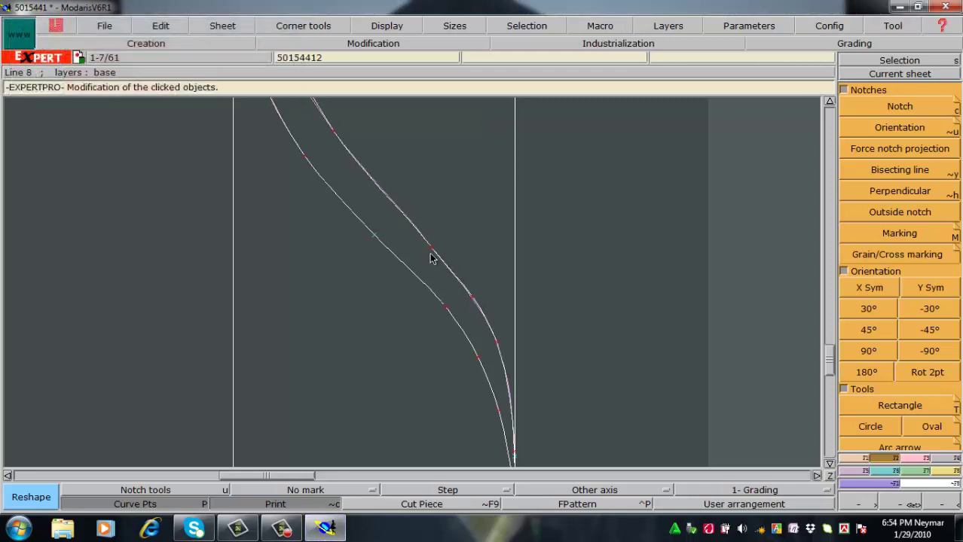
Step: Delete the middle curve point directly above the newly added point on the outer curve
key(Insert)
key(Delete)
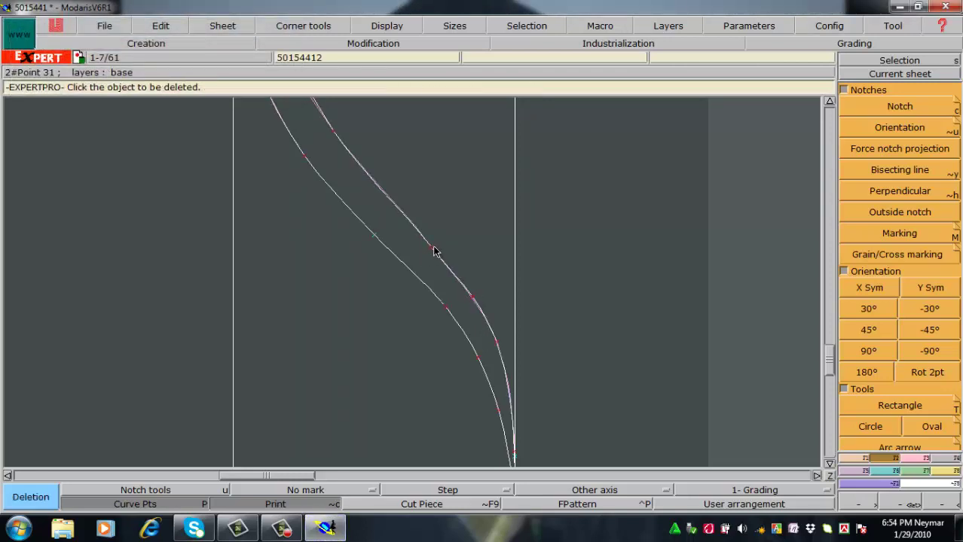
click(430, 249)
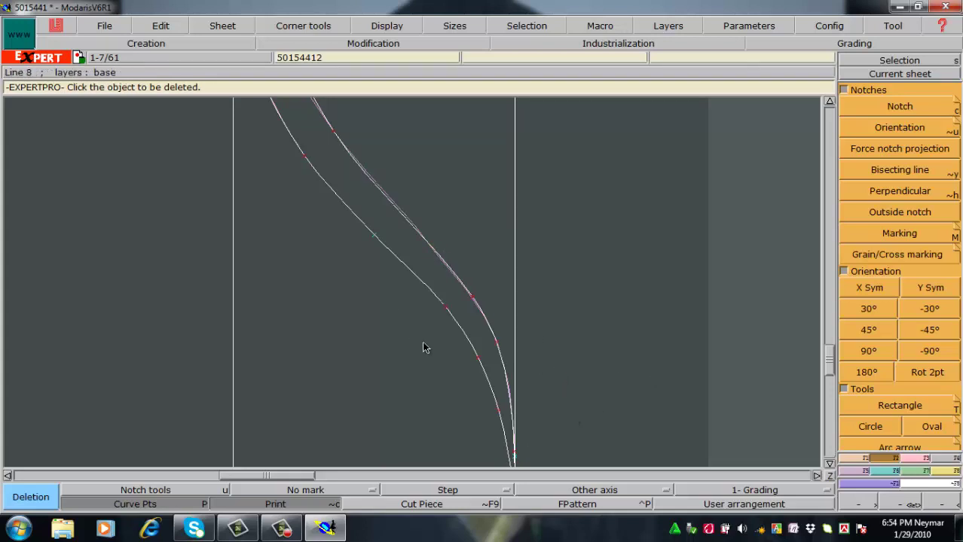
key(Escape)
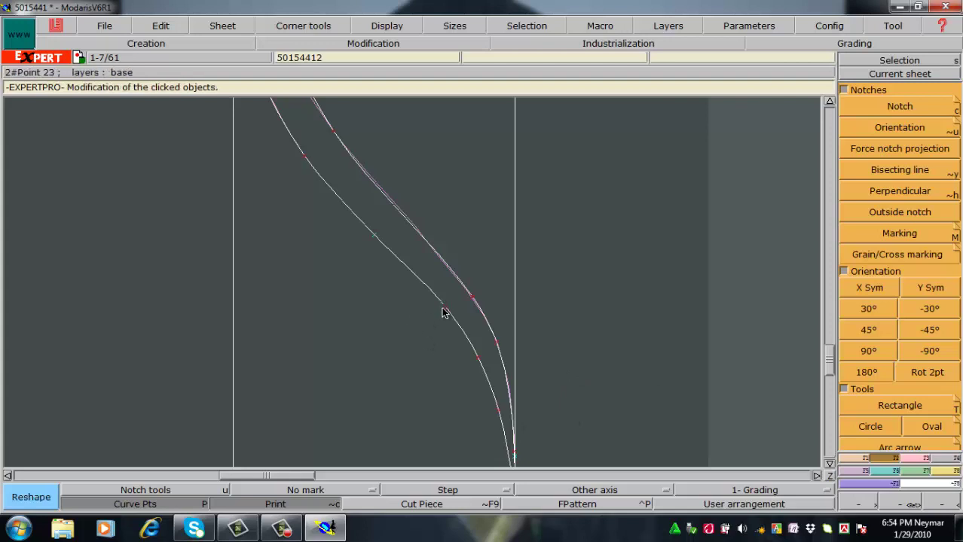
Step: Fine-tune the inner curve's point near the lower bend and the outer curve's point beside it
click(445, 310)
click(445, 309)
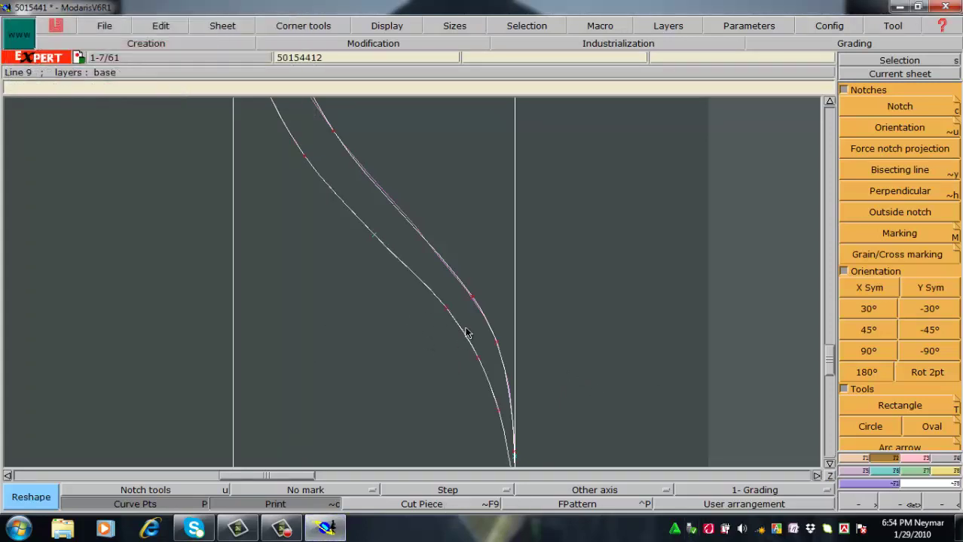
click(496, 343)
click(497, 343)
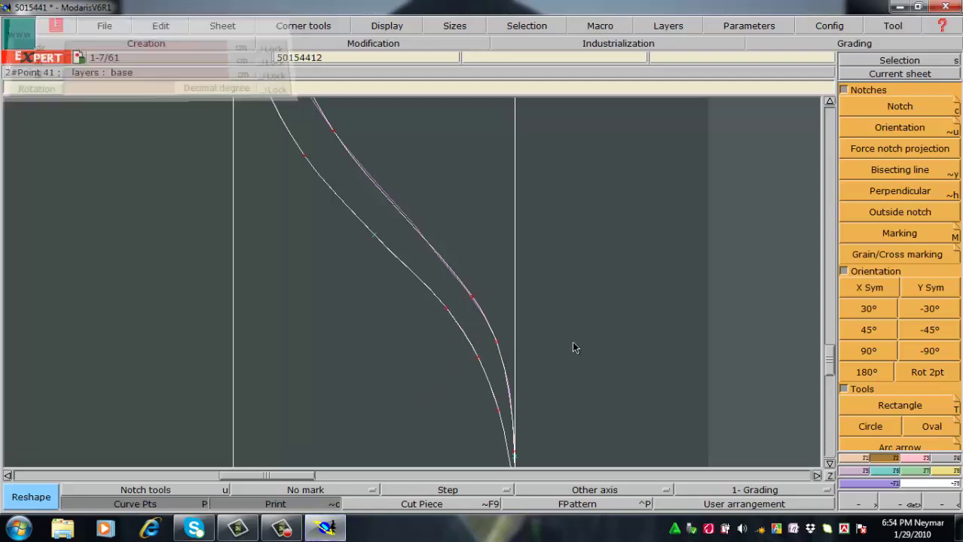
Step: Turn off the Print display of the curves' previous shapes and check the curves at the junction point
click(260, 504)
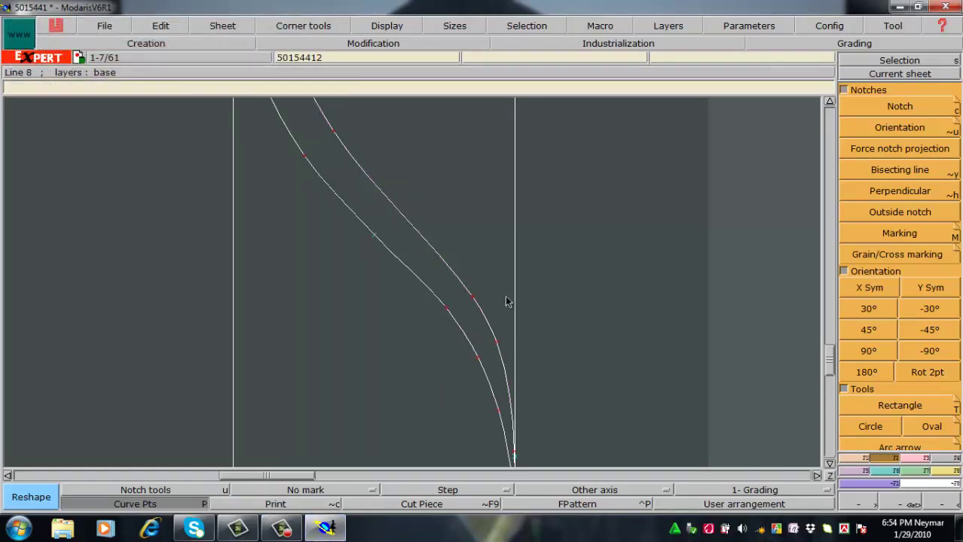
key(Home)
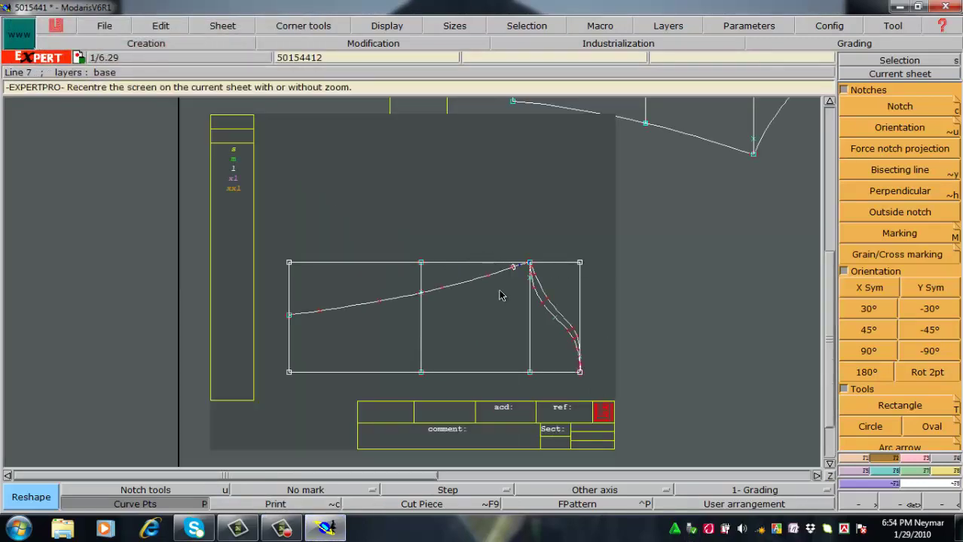
key(Return)
drag(463, 237, 575, 305)
drag(339, 212, 585, 352)
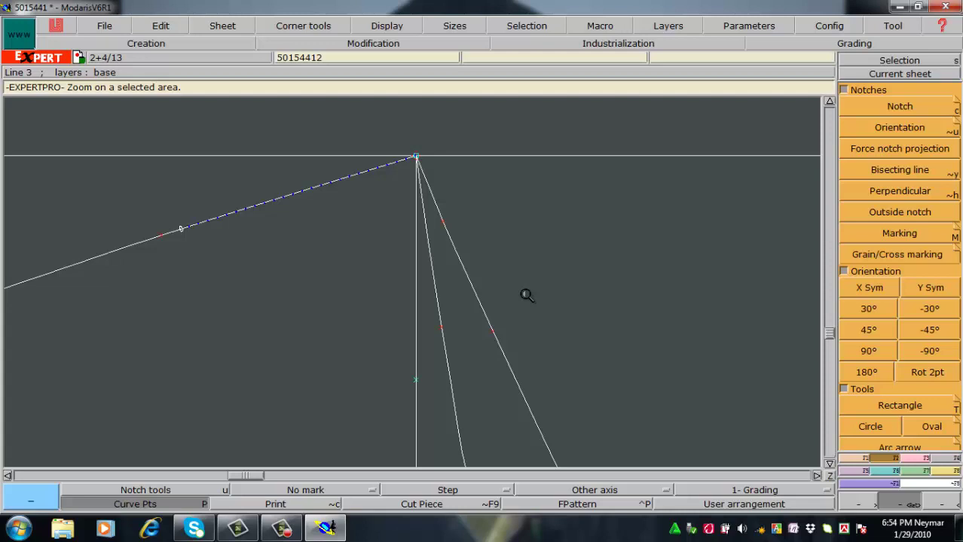
key(Escape)
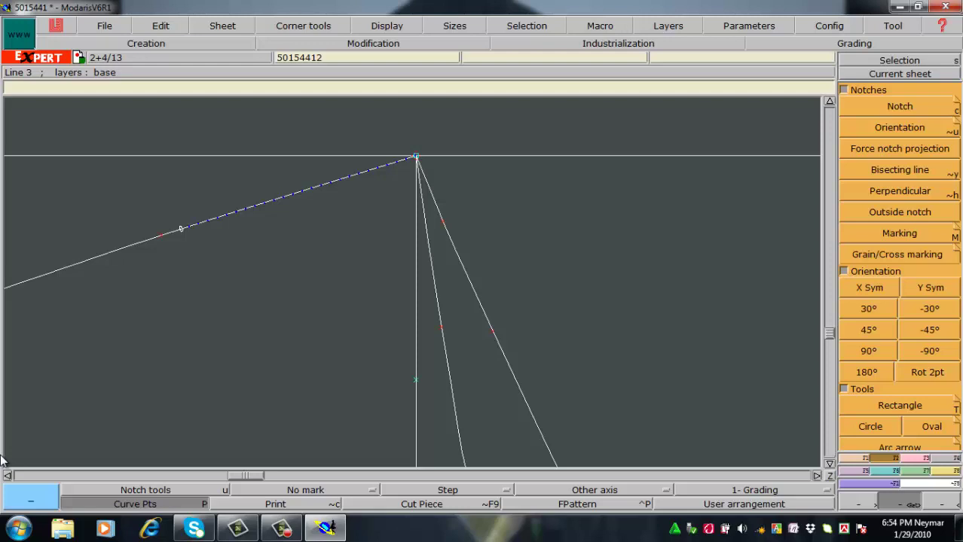
Step: Erase the old symmetry axis on the side seam curve next to the junction point
key(Home)
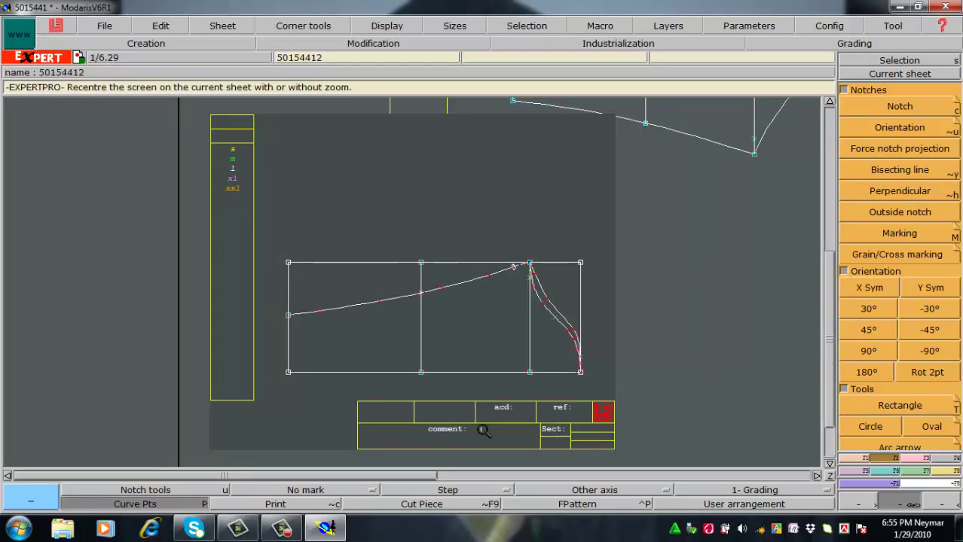
drag(453, 243, 602, 327)
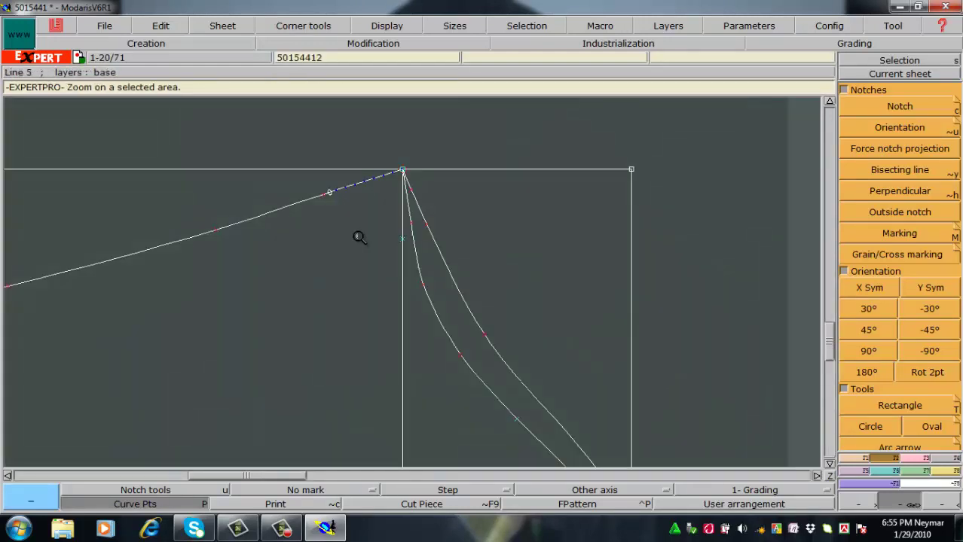
drag(375, 214, 419, 255)
key(Delete)
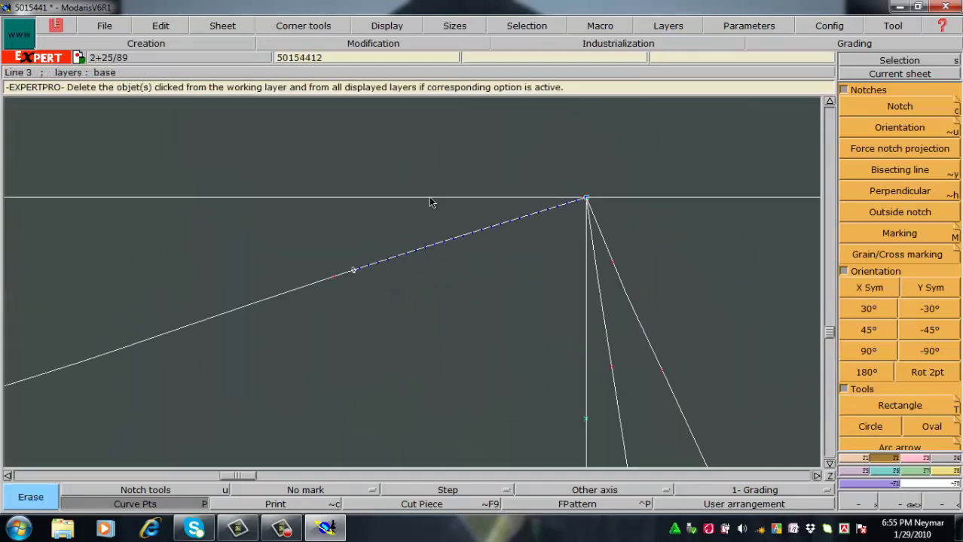
click(468, 234)
click(353, 270)
Step: Create a symmetry axis along the rectangle's lower horizontal line and mirror the outer curve across it
key(Home)
key(Return)
drag(458, 293, 640, 416)
drag(277, 208, 544, 401)
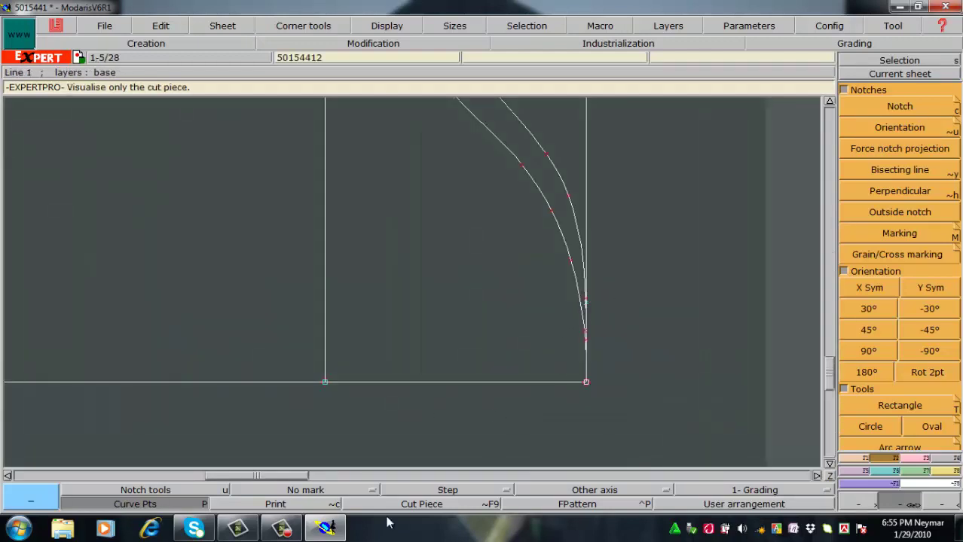
key(shift+s)
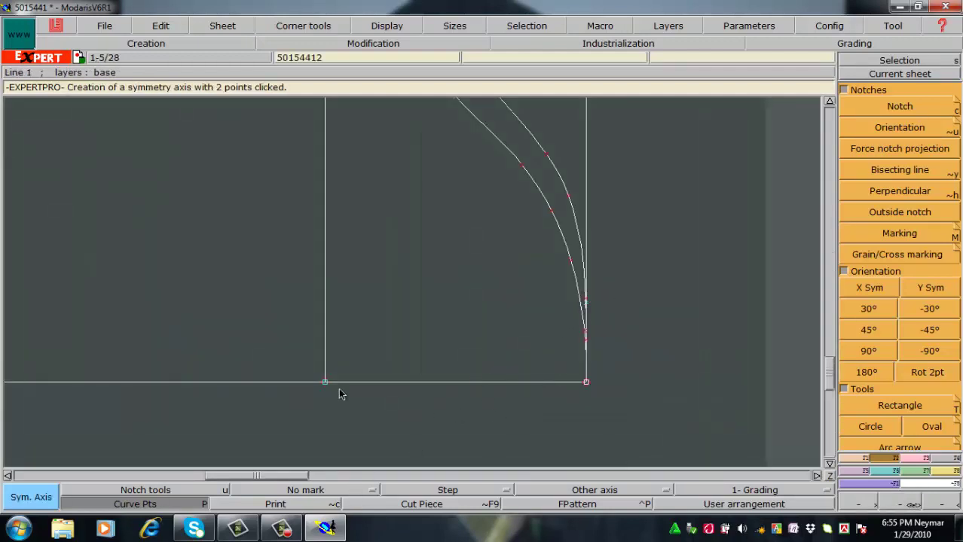
click(137, 382)
click(473, 382)
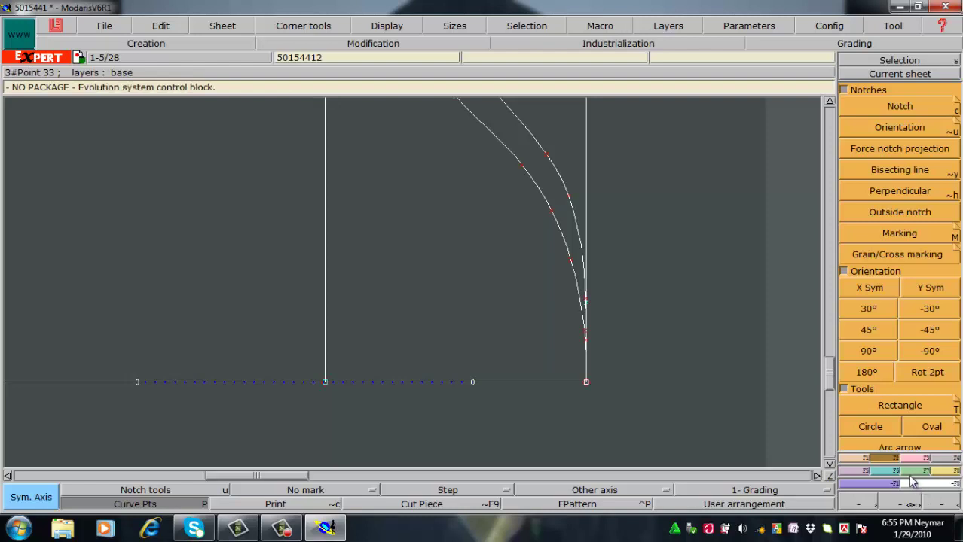
key(y)
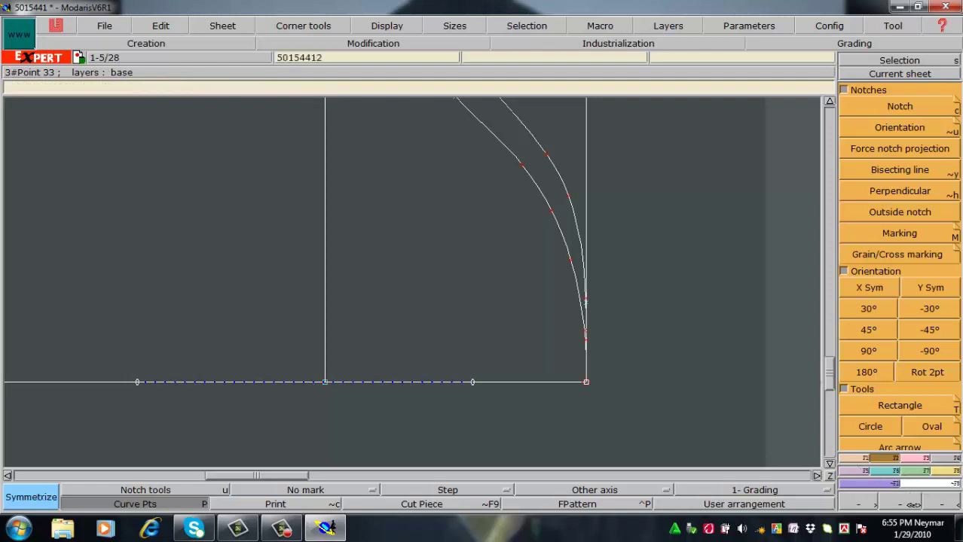
click(559, 177)
Step: Try moving the mirrored curve's second point below the symmetry line slightly inward, and undo the move
key(Home)
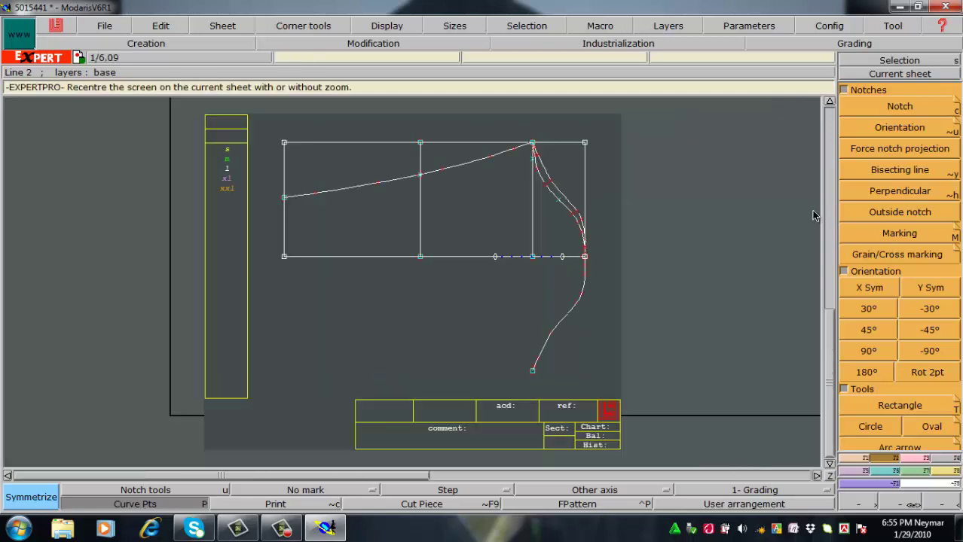
key(Return)
drag(563, 242, 627, 303)
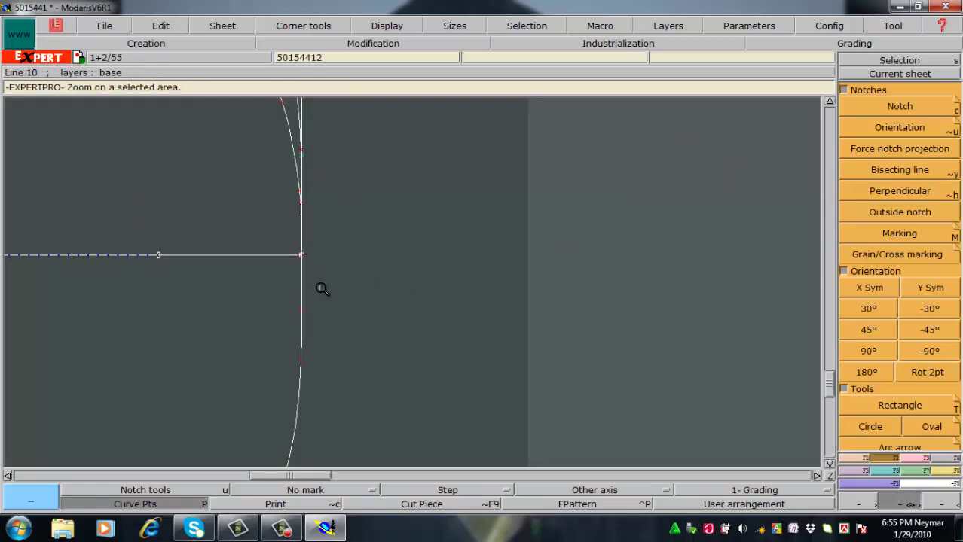
key(Home)
drag(230, 126, 700, 393)
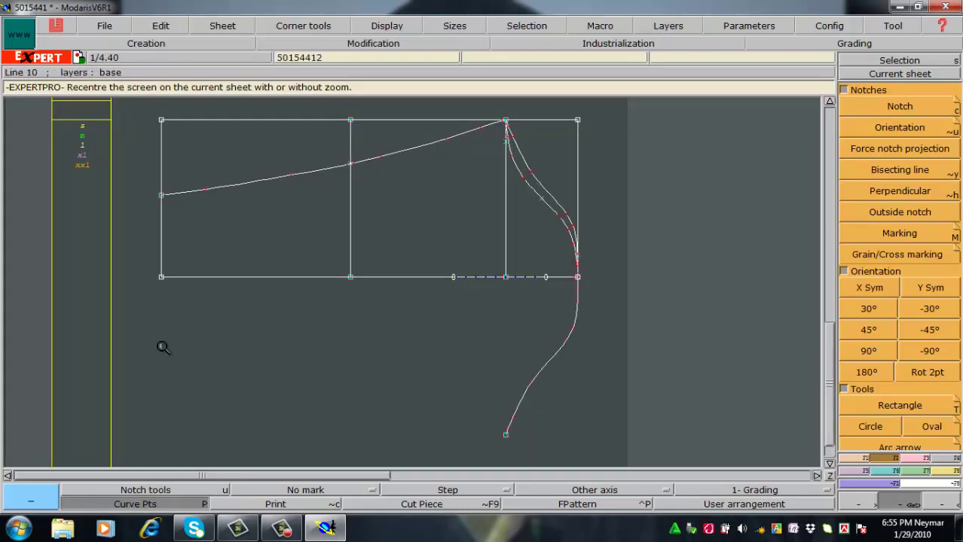
drag(526, 217, 666, 372)
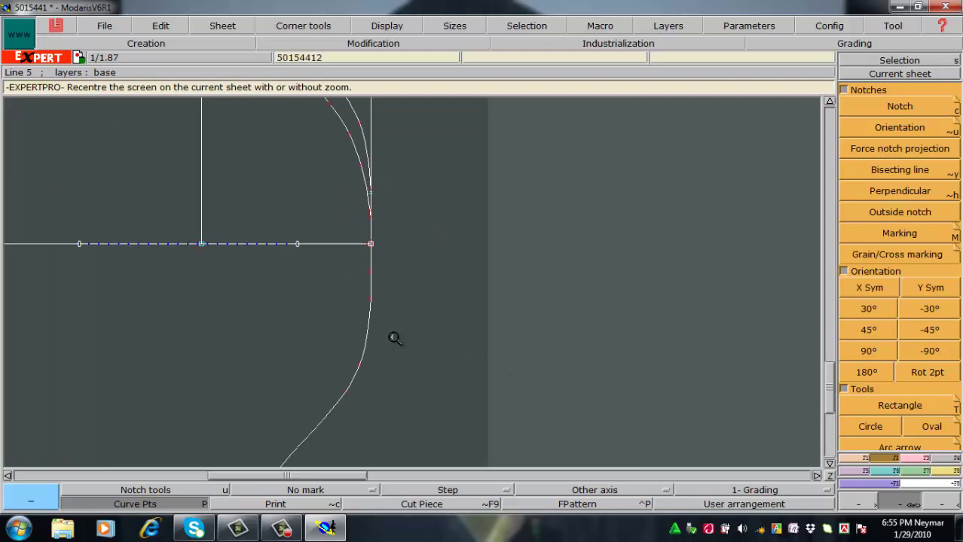
key(r)
click(370, 302)
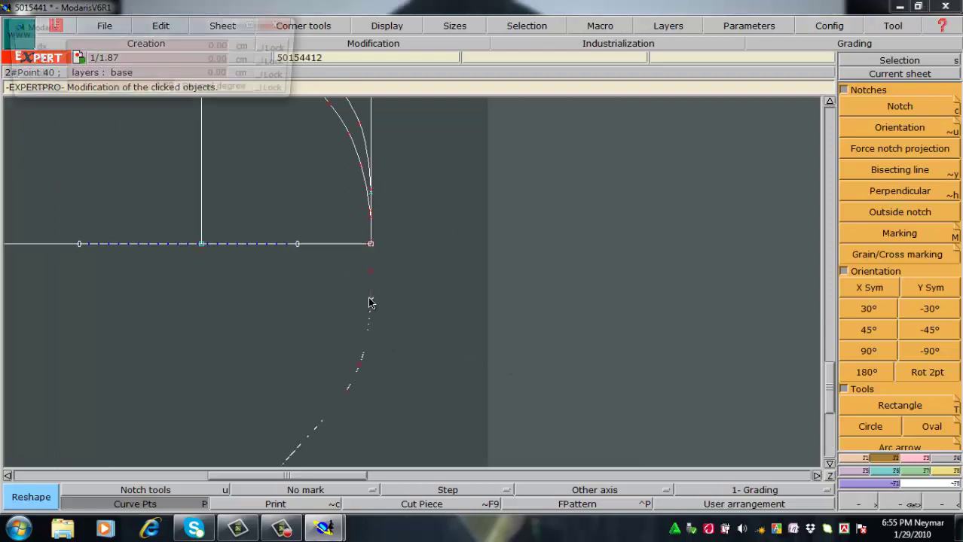
click(368, 303)
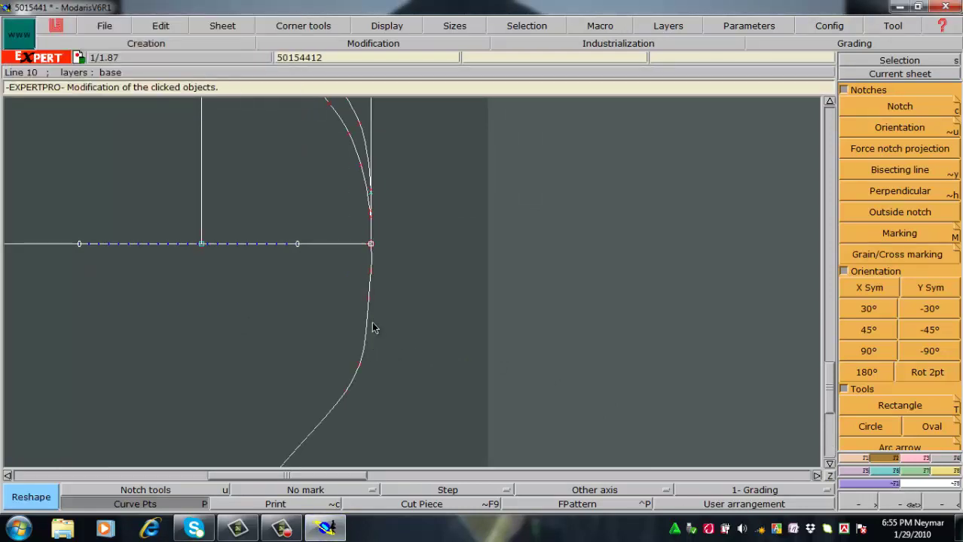
key(ctrl+z)
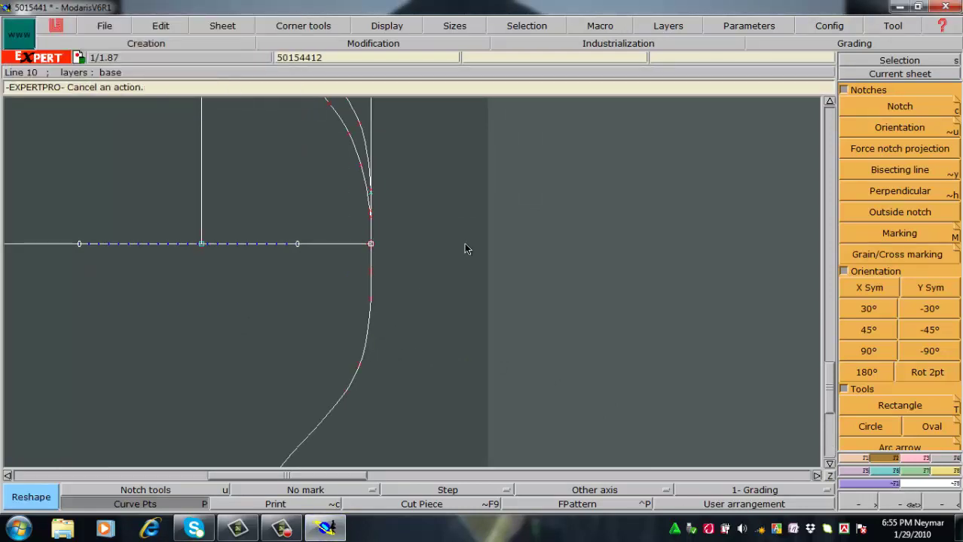
Step: Slightly reshape the mirrored curve at the point on its bend below the symmetry line
click(360, 368)
click(365, 320)
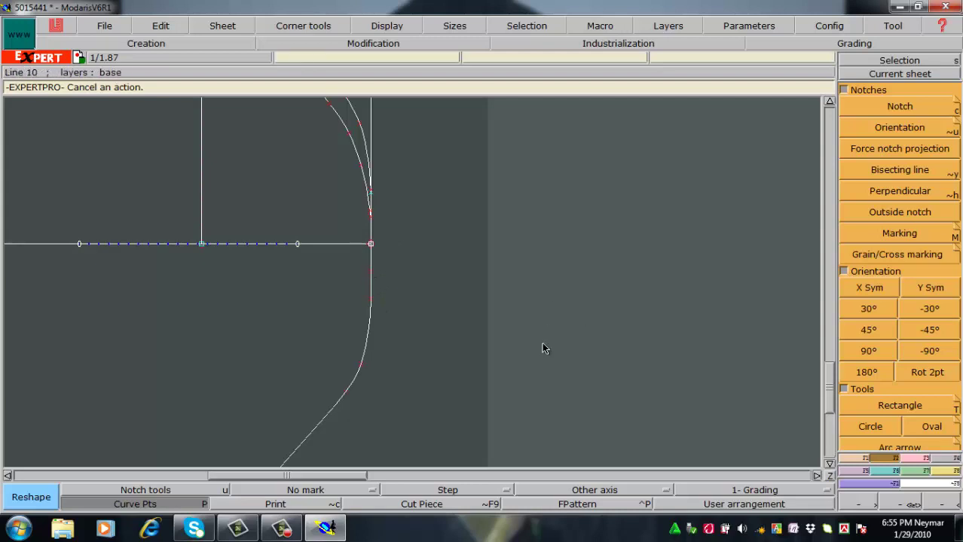
Step: Mirror the upper side seam curve and the three vertical lines crossing or starting it across the horizontal symmetry axis
key(Home)
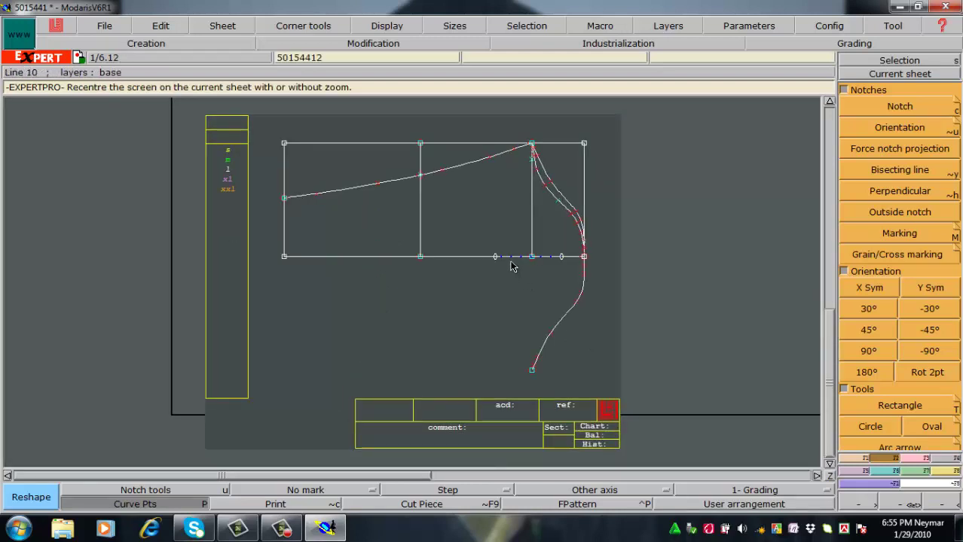
key(shift+s)
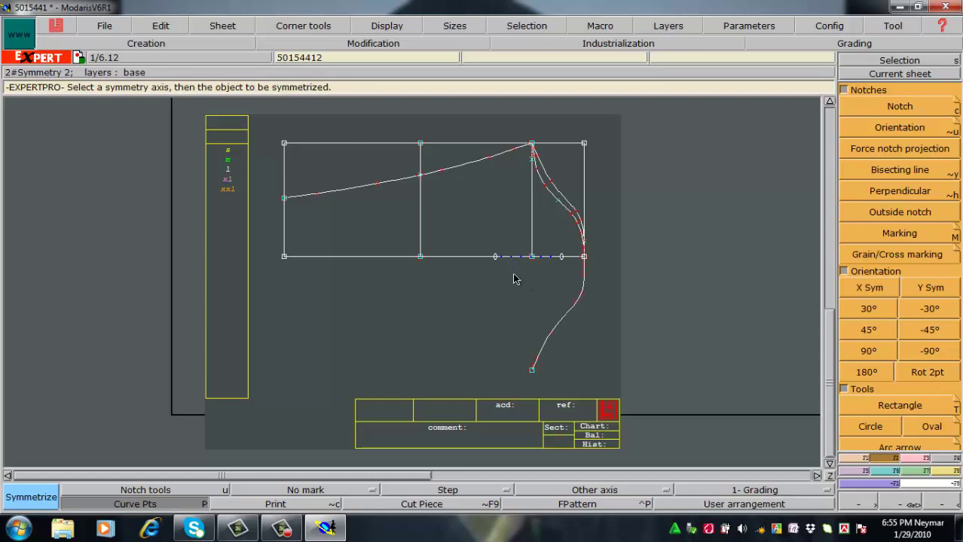
click(532, 208)
click(461, 169)
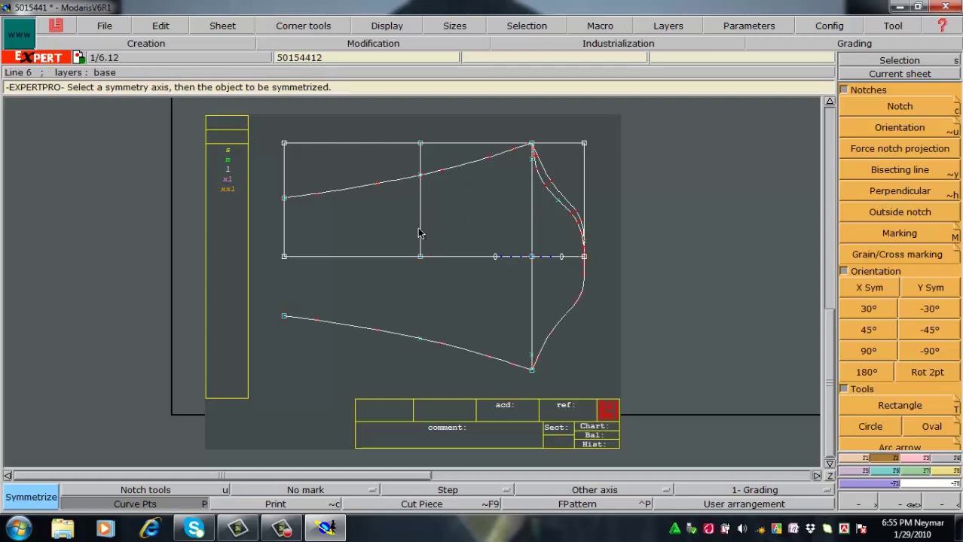
click(420, 234)
click(284, 234)
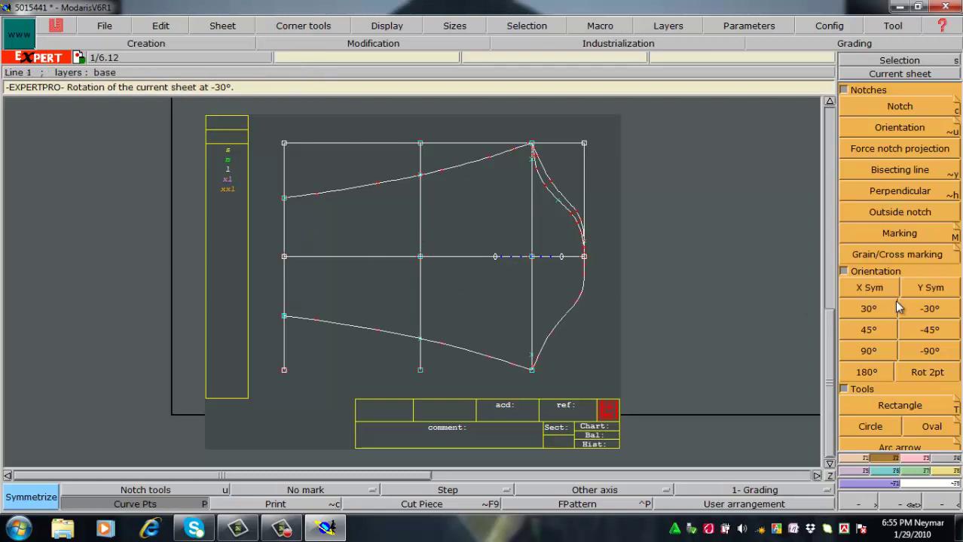
Step: Delete the outer curve in the upper half and place a notch on the remaining inner curve's upper bend point
key(Return)
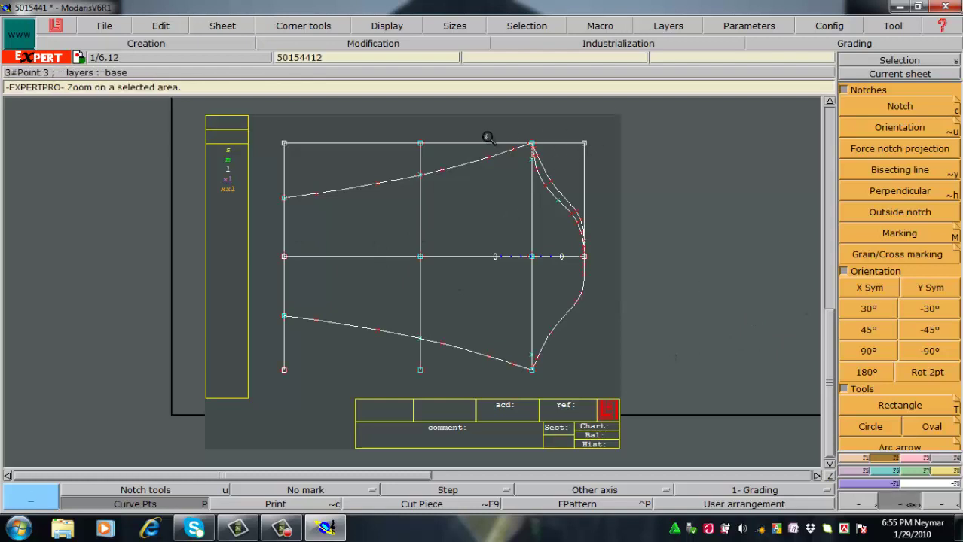
drag(488, 227, 673, 309)
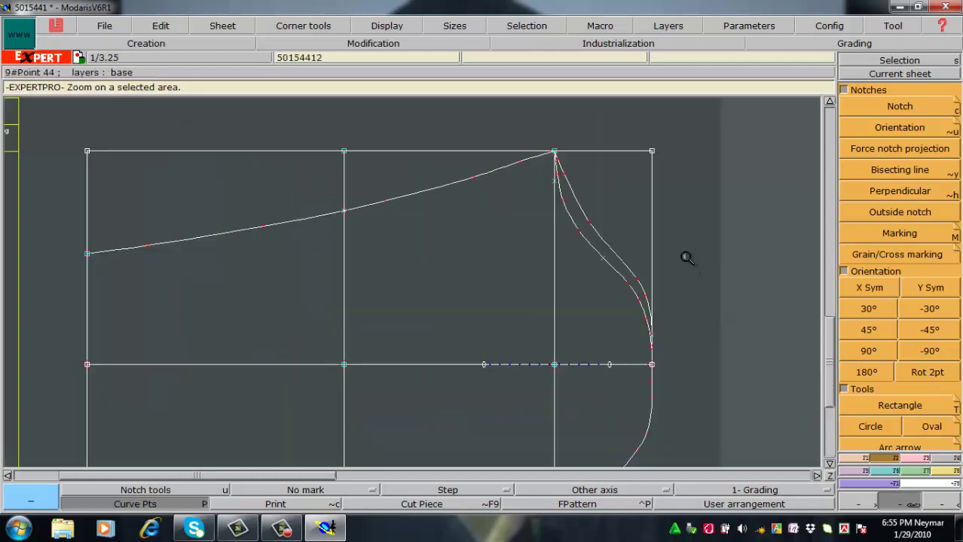
key(Delete)
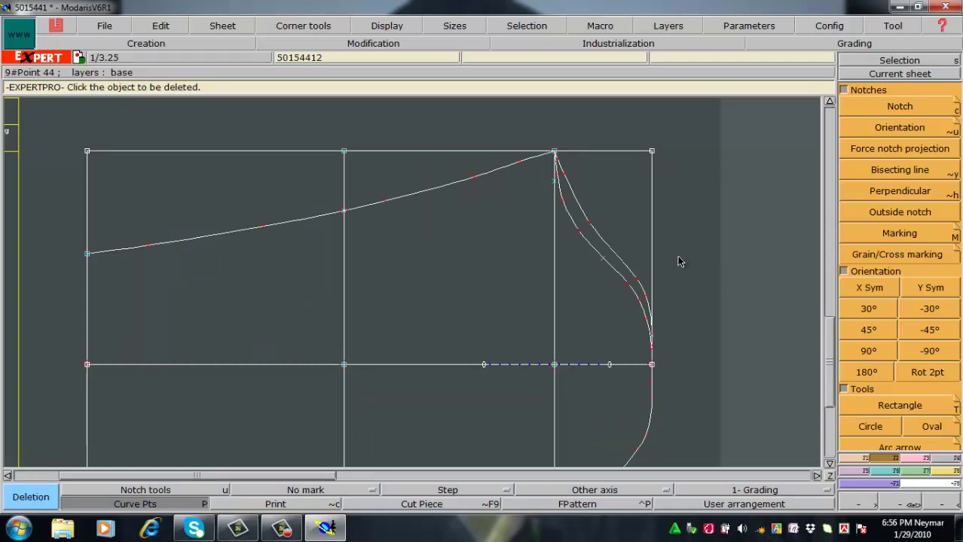
click(627, 266)
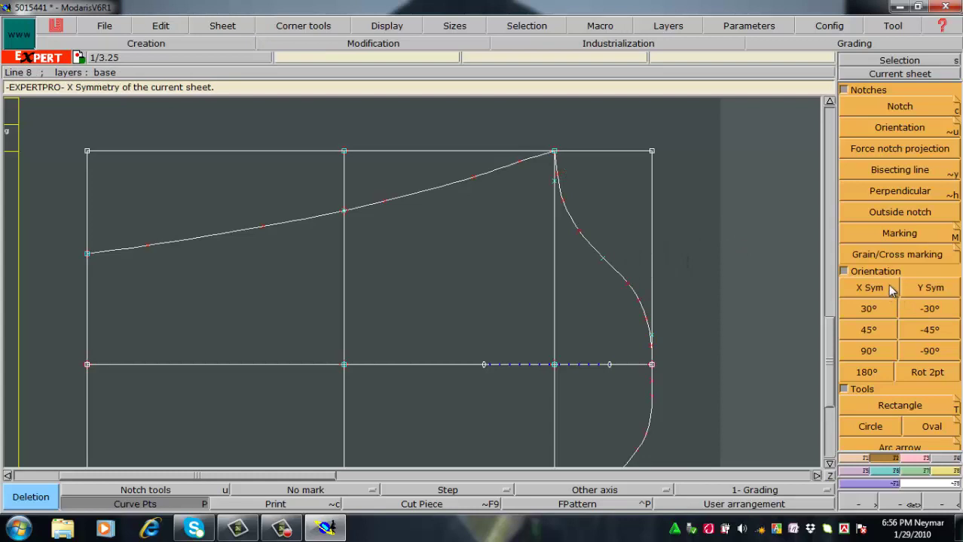
key(c)
click(581, 235)
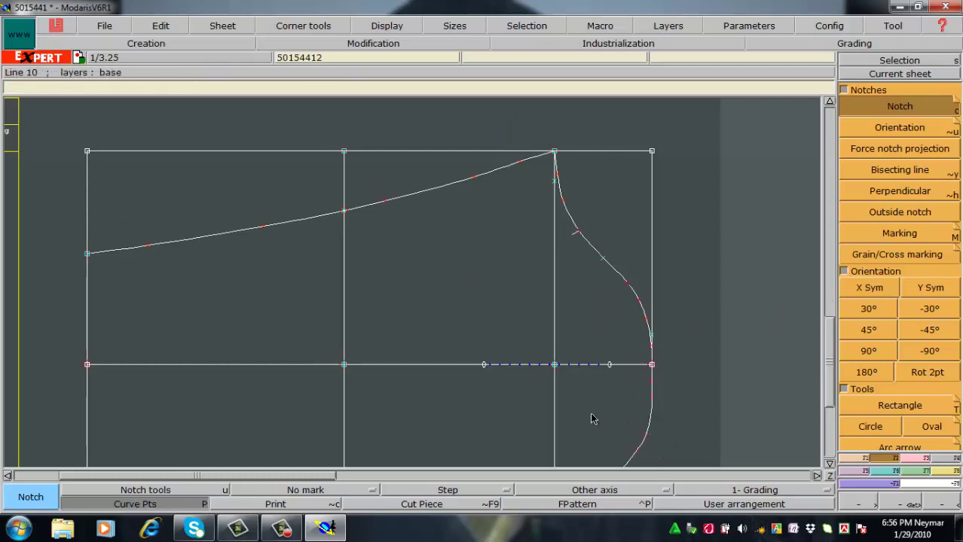
Step: Erase the symmetry axis on the central horizontal line
key(Delete)
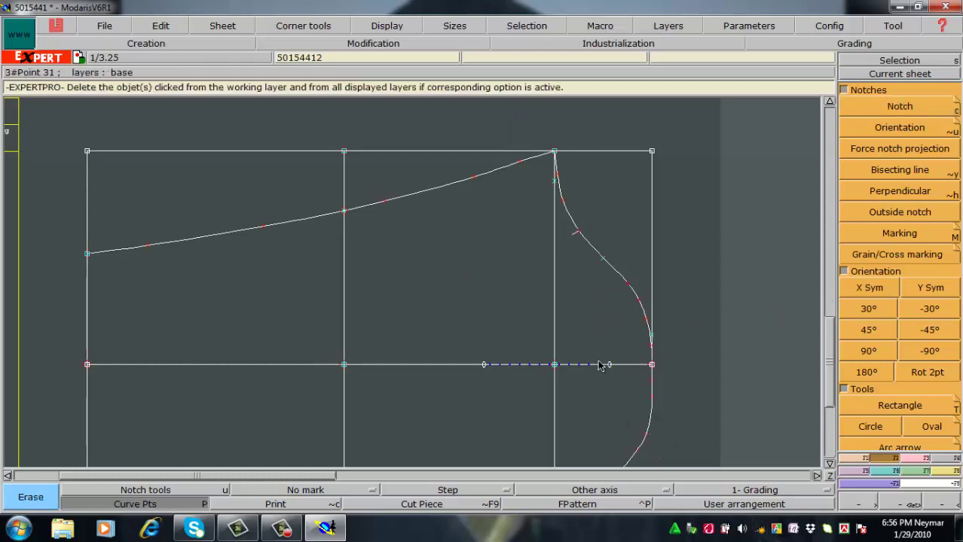
click(484, 365)
click(610, 366)
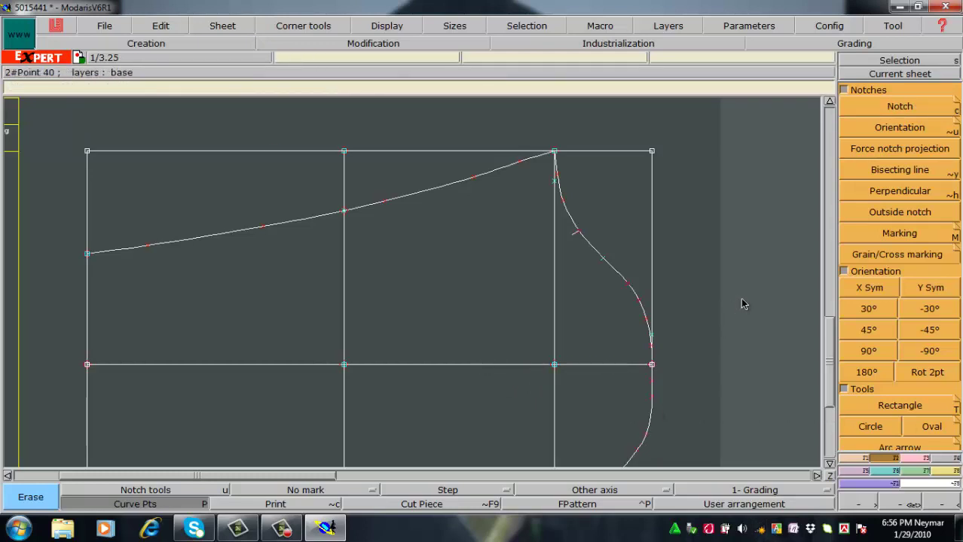
Step: Delete the construction rectangle's right vertical line and top horizontal line
key(Delete)
click(652, 233)
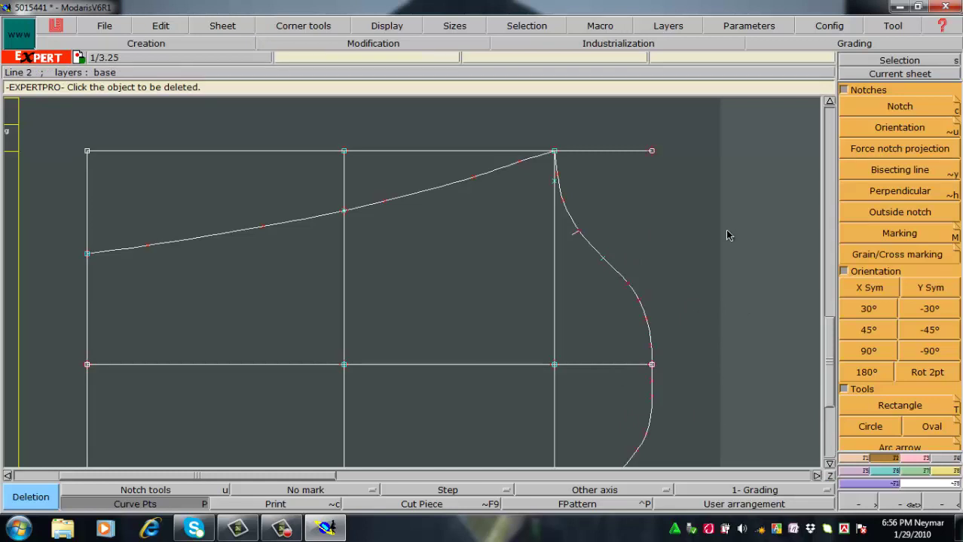
click(609, 152)
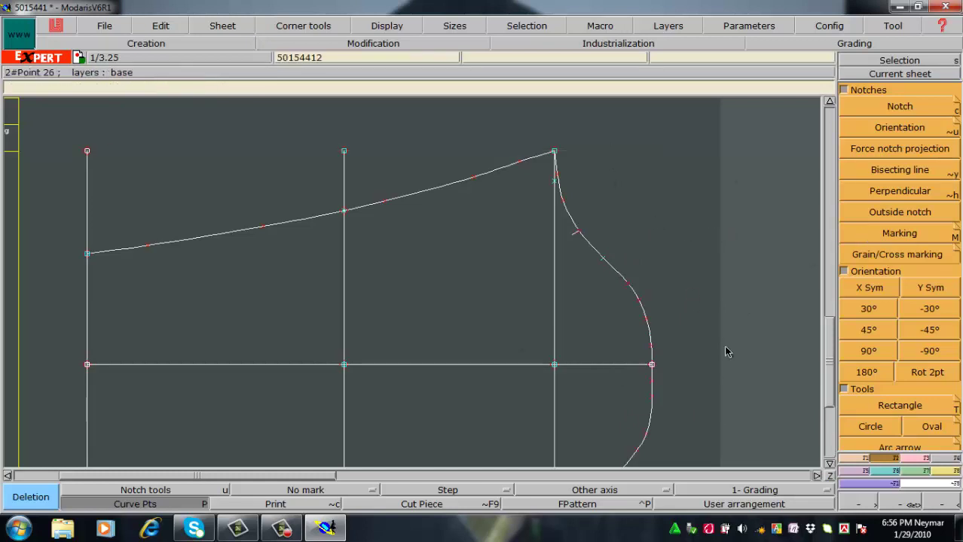
Step: Trim the overhanging ends of the left and middle vertical lines to the upper and lower side seam curves with Adjust 2 lines
key(Home)
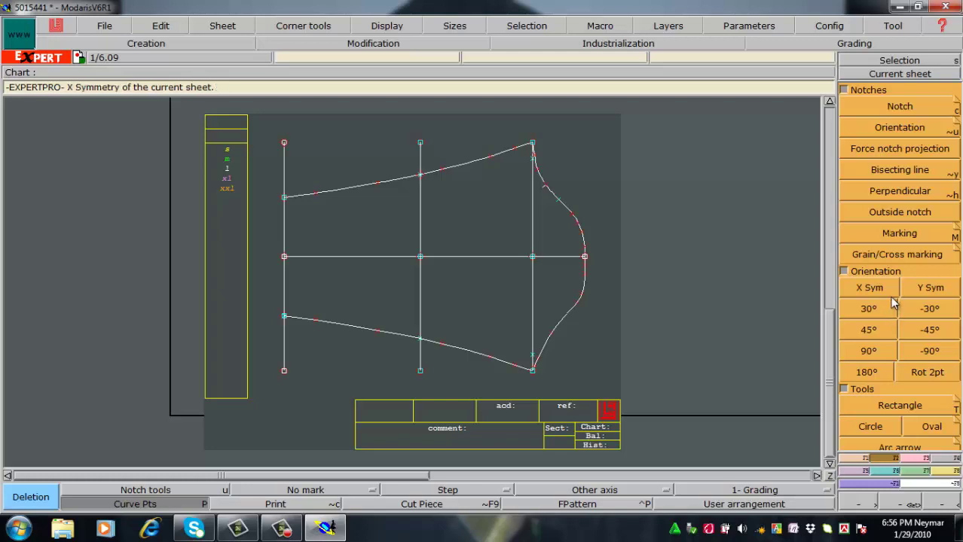
key(F3)
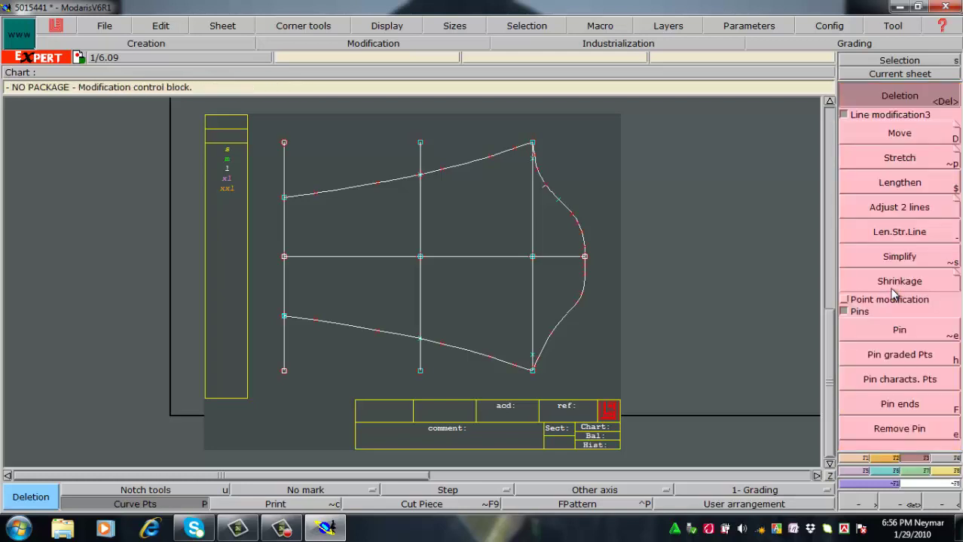
click(885, 206)
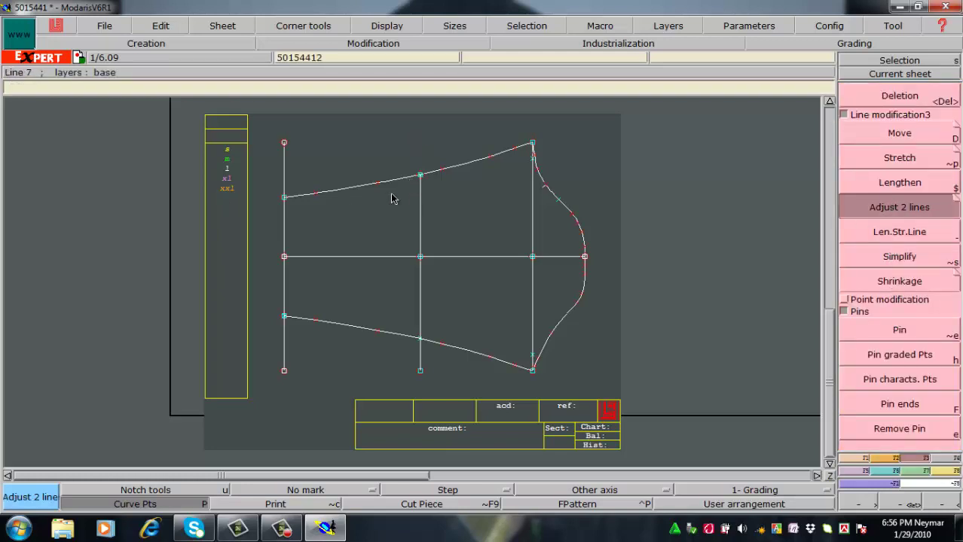
click(305, 201)
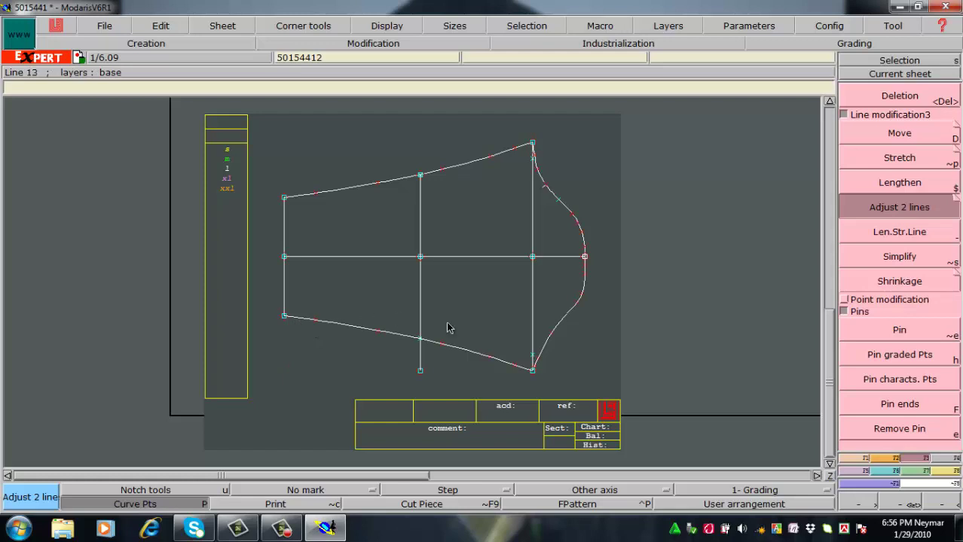
click(427, 342)
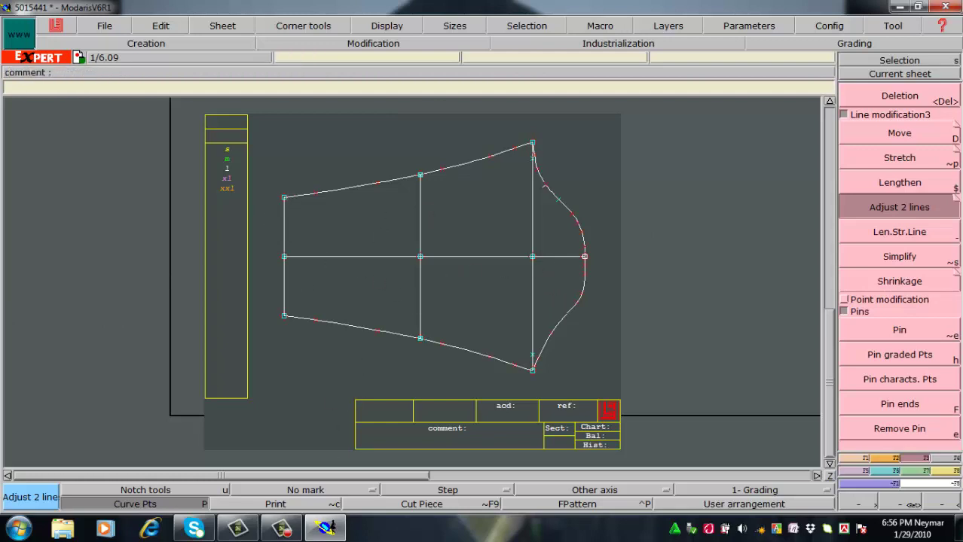
Step: Hide the curve points and attach the line ends at both corners of the short straight end and at the lower curve corner
click(189, 505)
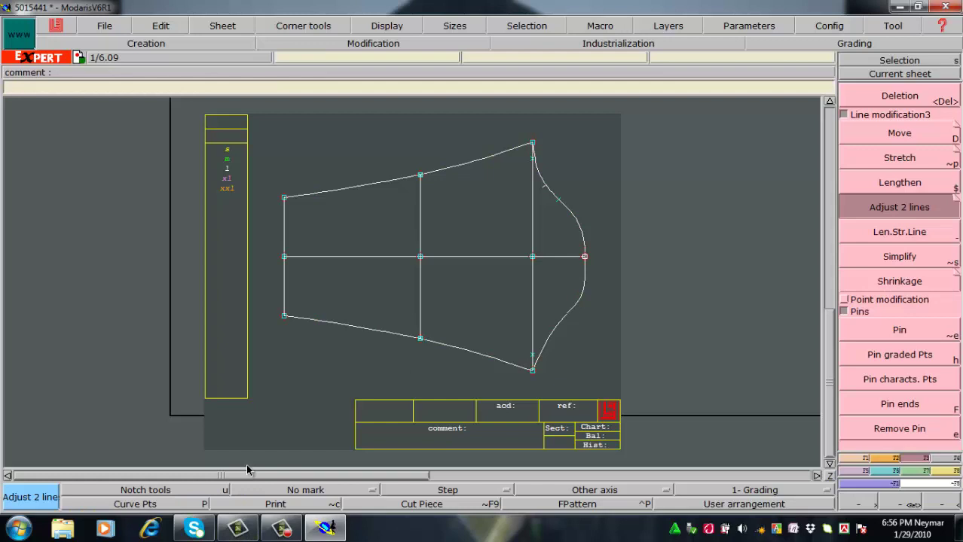
key(a)
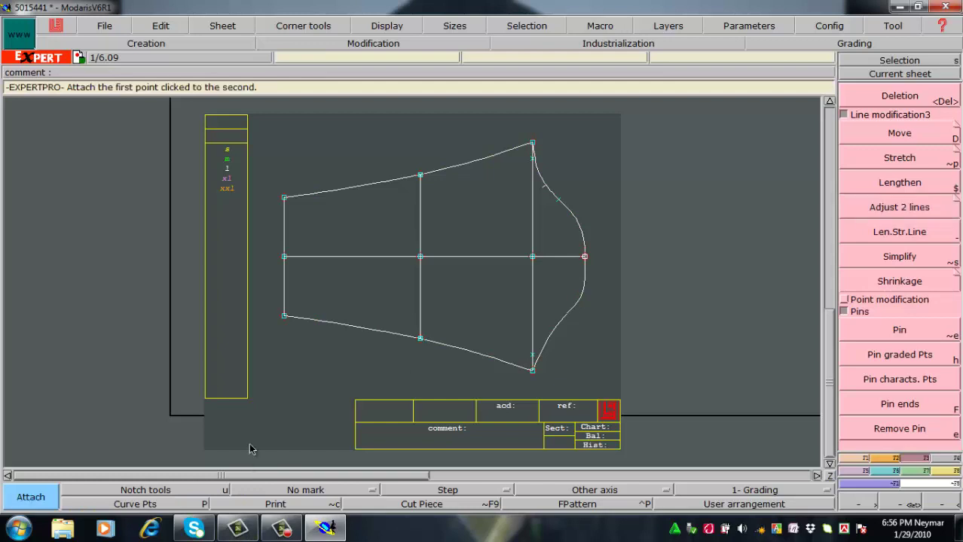
click(285, 200)
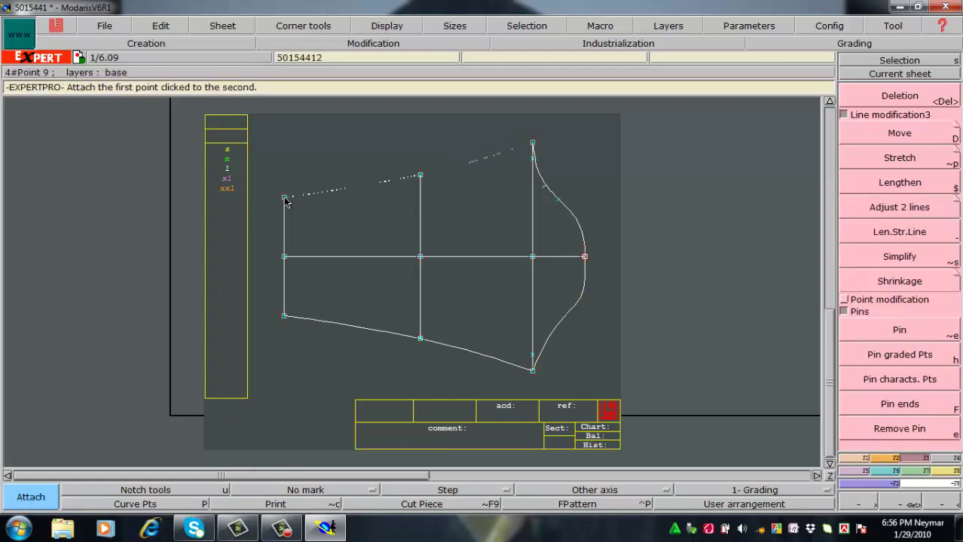
click(286, 319)
click(290, 320)
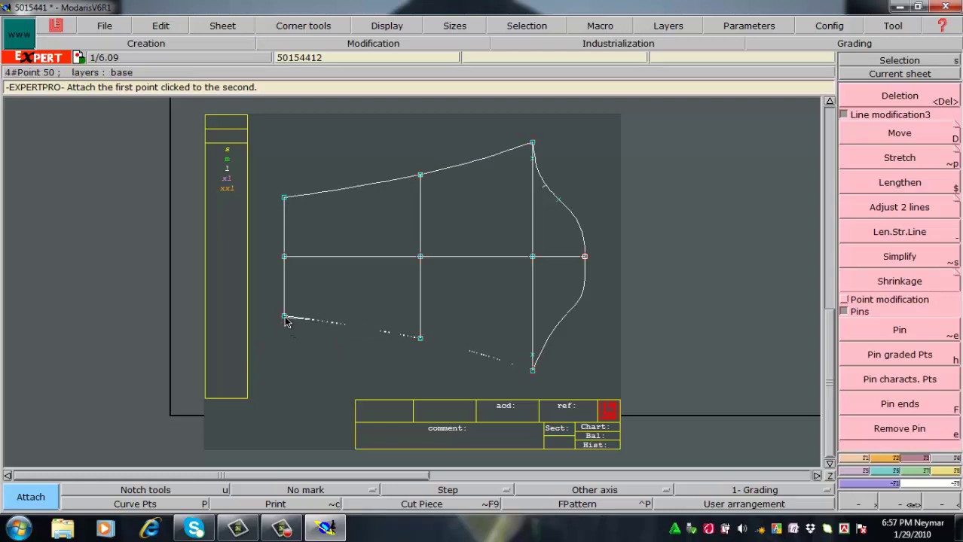
click(532, 376)
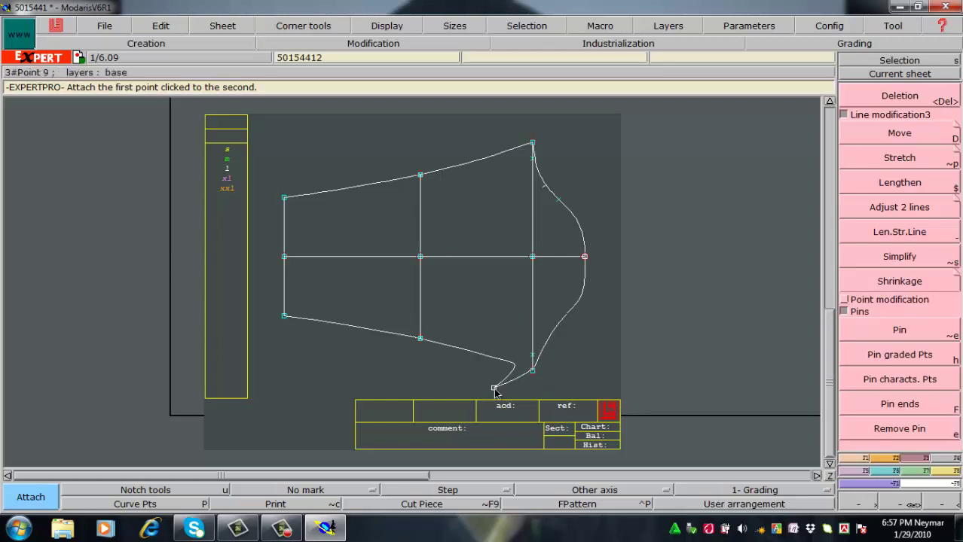
click(533, 371)
Step: Try to attach the line ends at the upper corner where the side seam meets the end curve
click(533, 144)
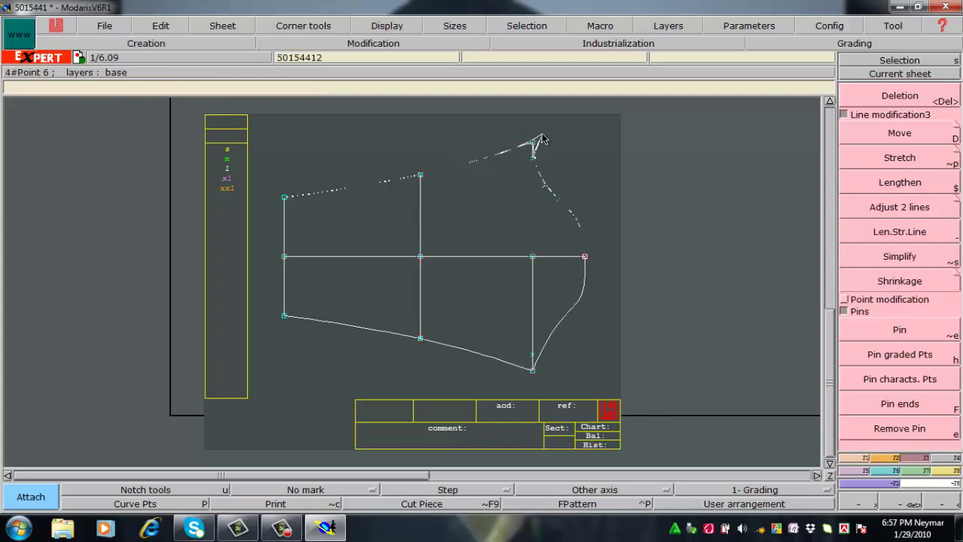
click(536, 140)
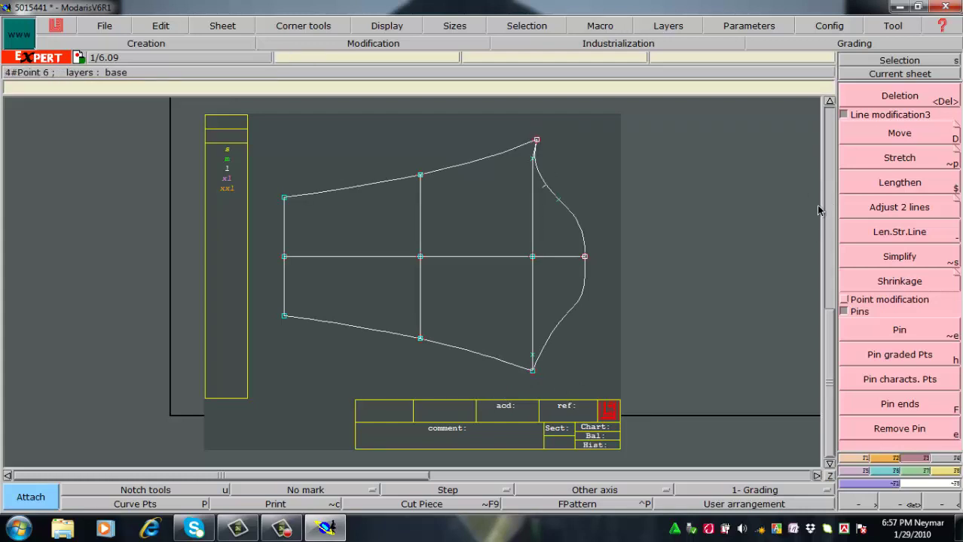
key(ctrl+z)
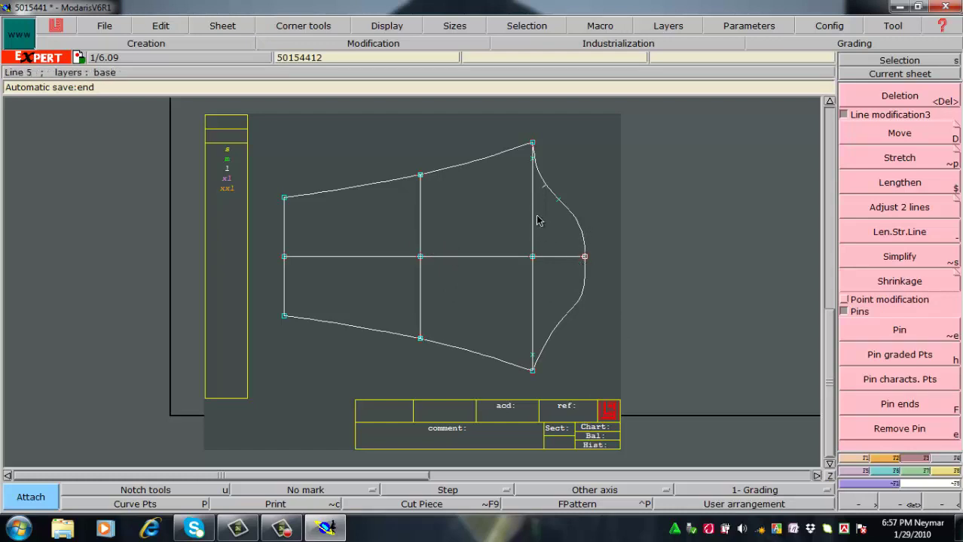
Step: Delete the notch on the upper part of the end curve
key(Return)
drag(501, 128, 603, 216)
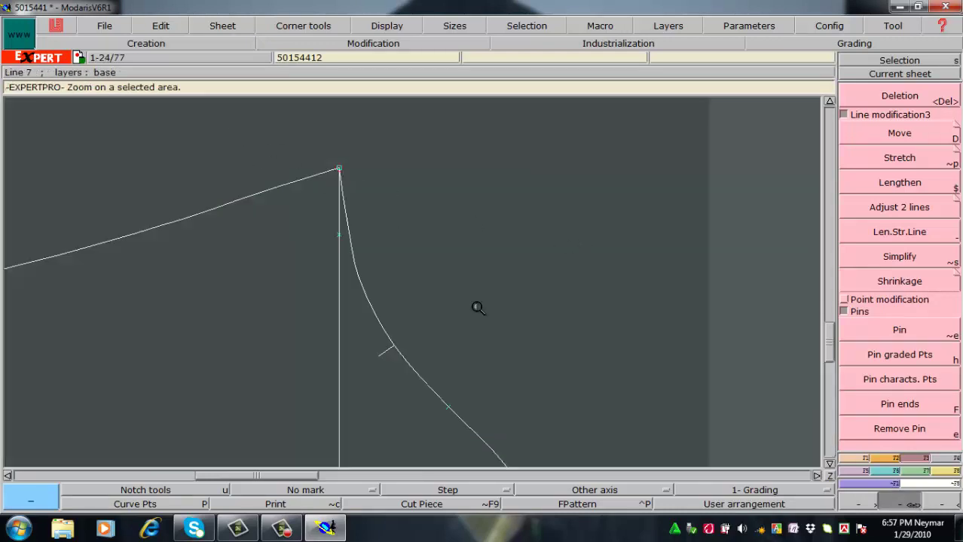
key(d)
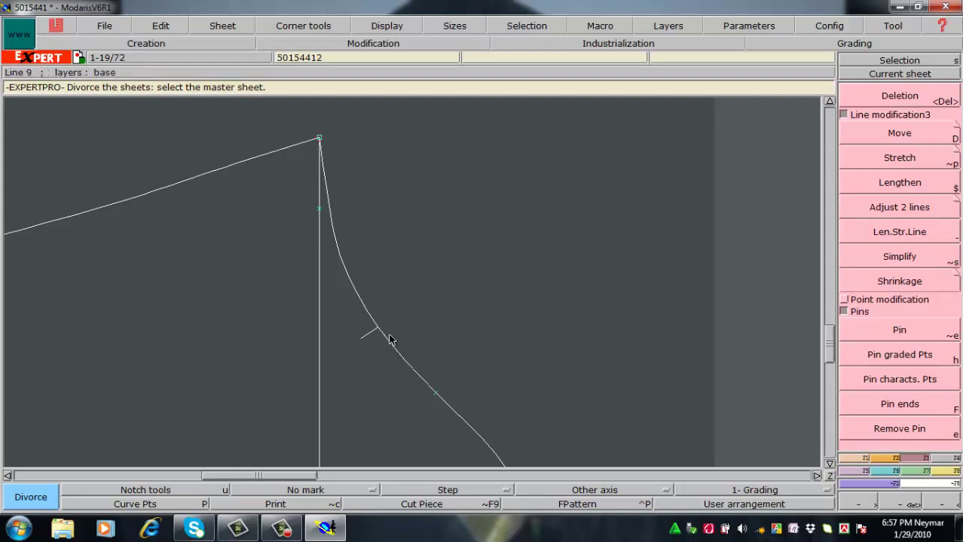
key(Delete)
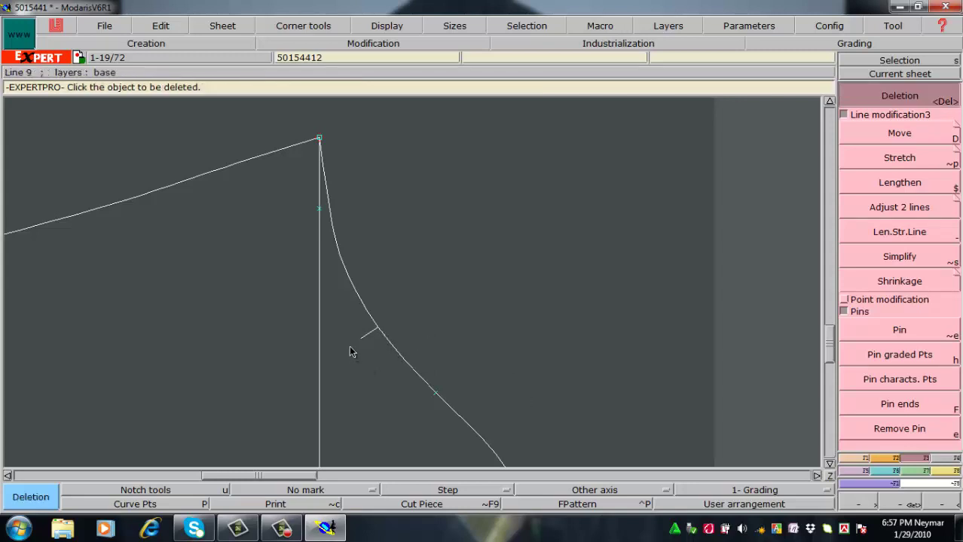
click(372, 333)
Step: Add a developed point on the end curve at a curve length of 10 cm from the upper corner
key(d)
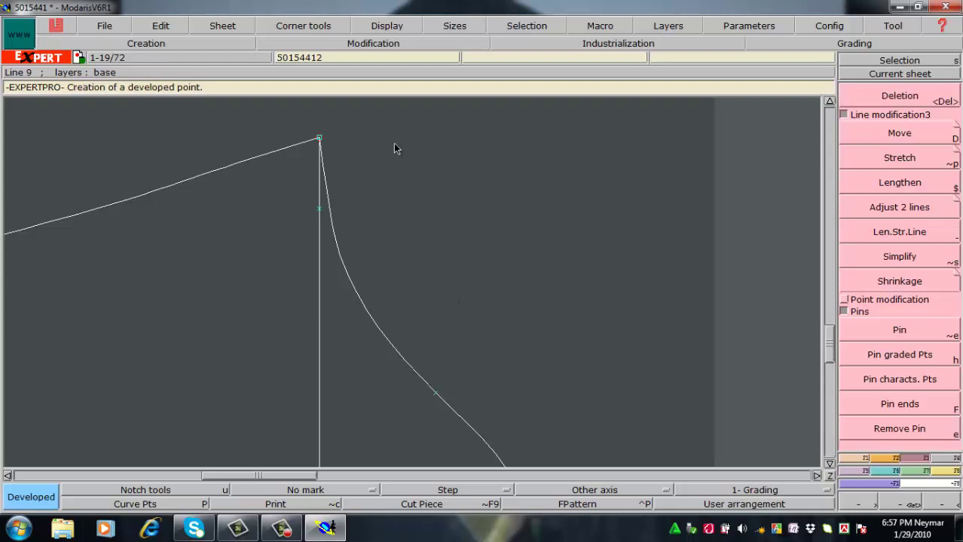
click(318, 140)
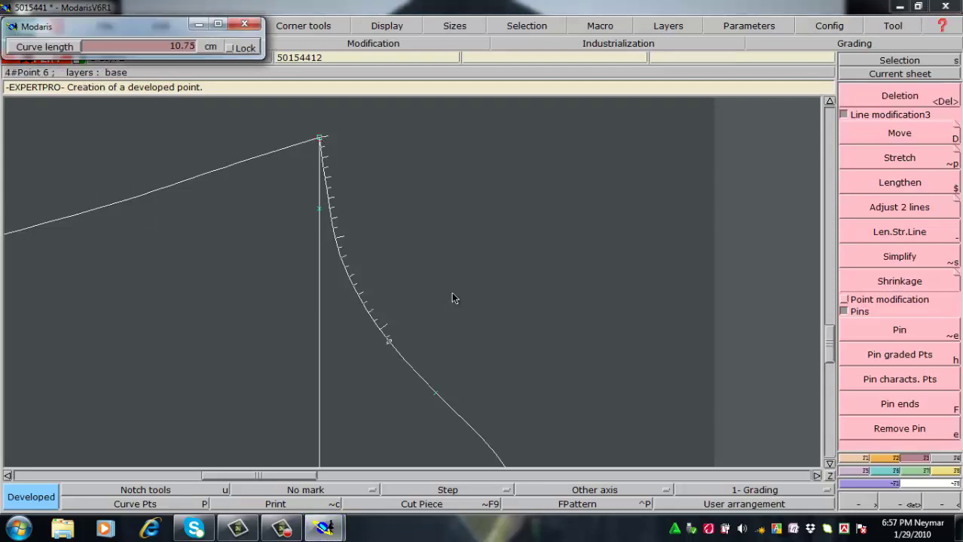
text(1.50)
text(1)
text(0)
key(Return)
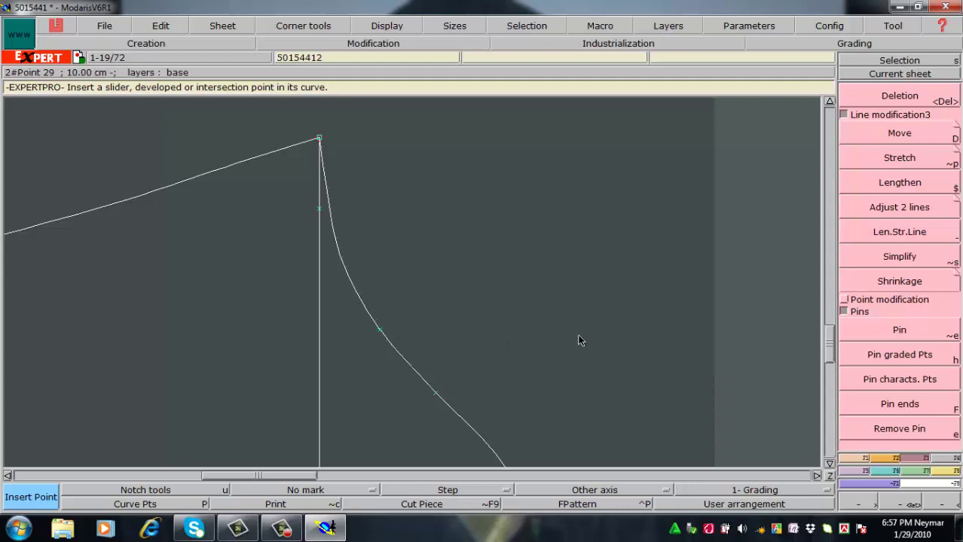
Step: Place a notch on the 10 cm developed point and display all sheets
key(u)
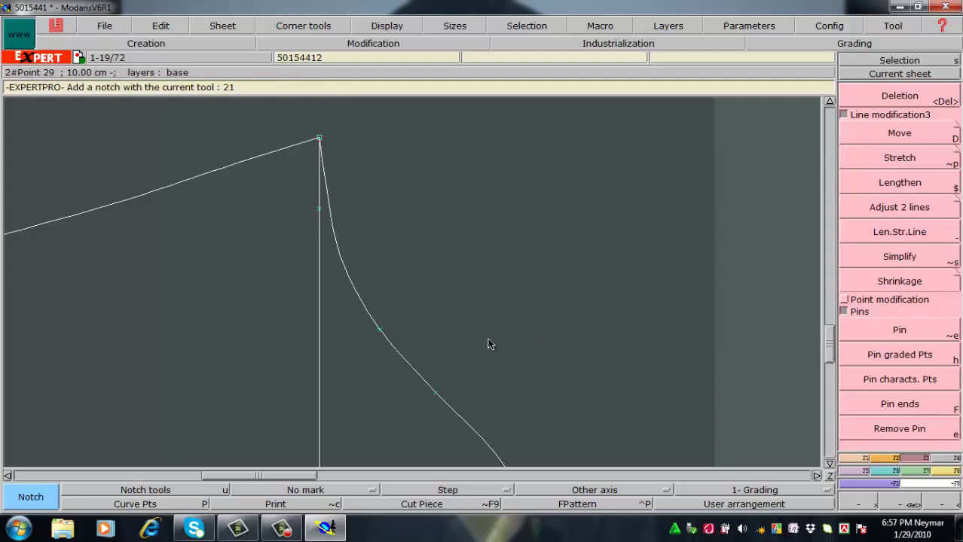
click(381, 332)
key(j)
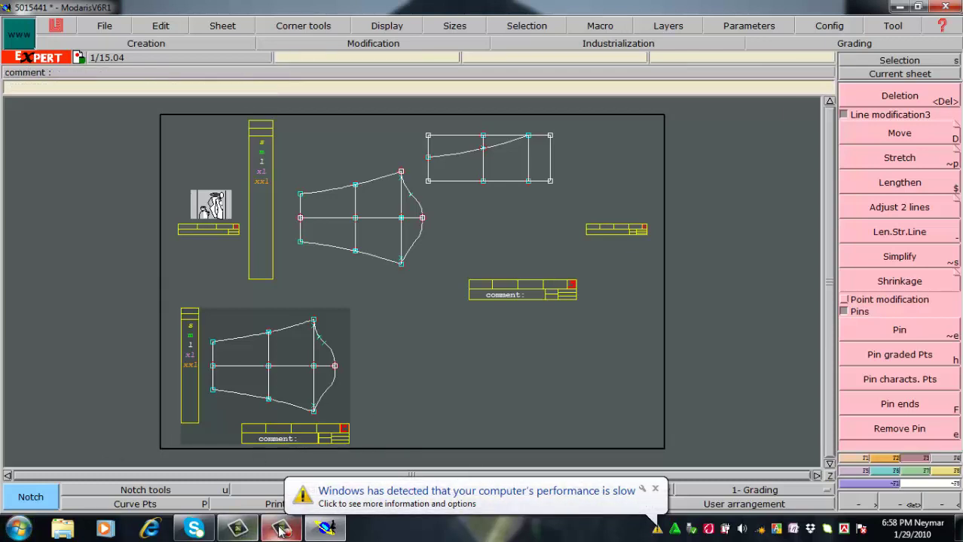
mouse_move(280, 532)
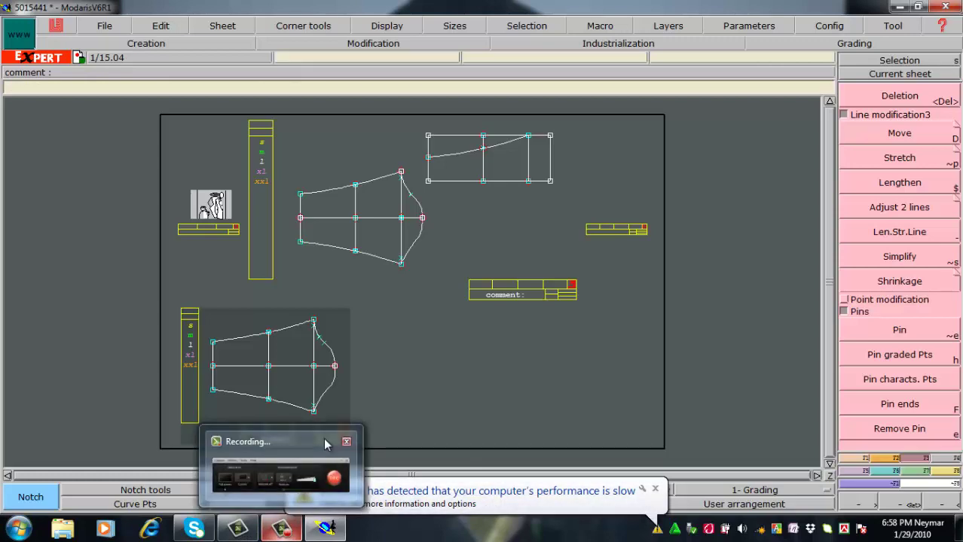
mouse_move(325, 444)
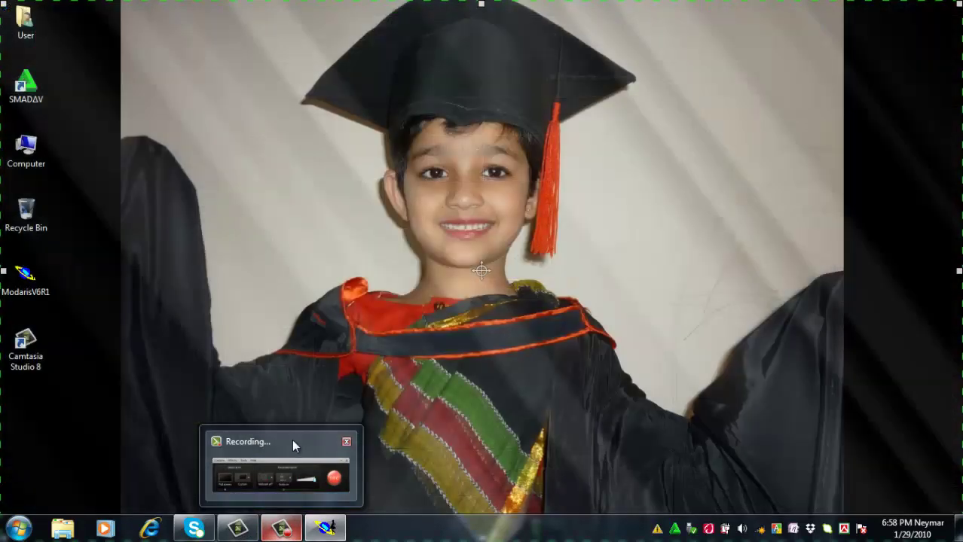
click(292, 441)
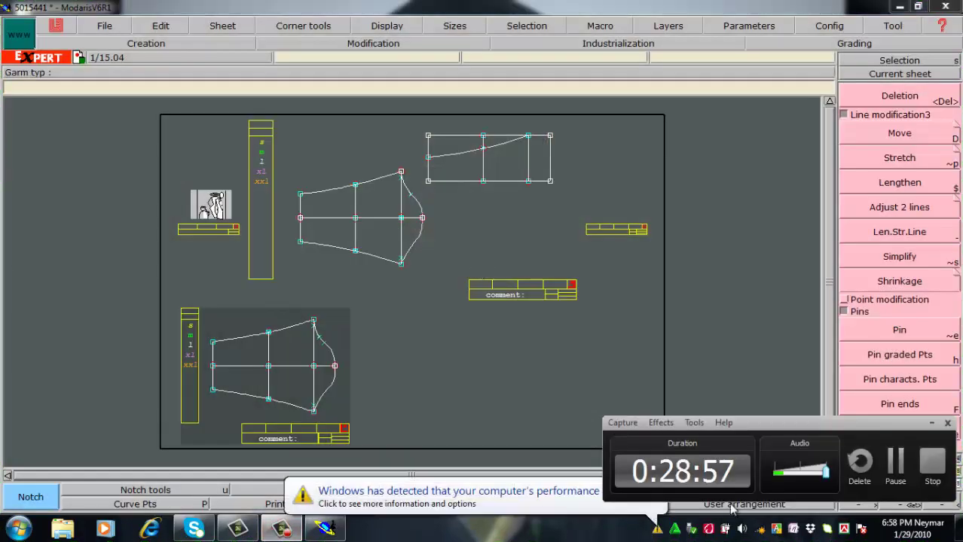
click(932, 424)
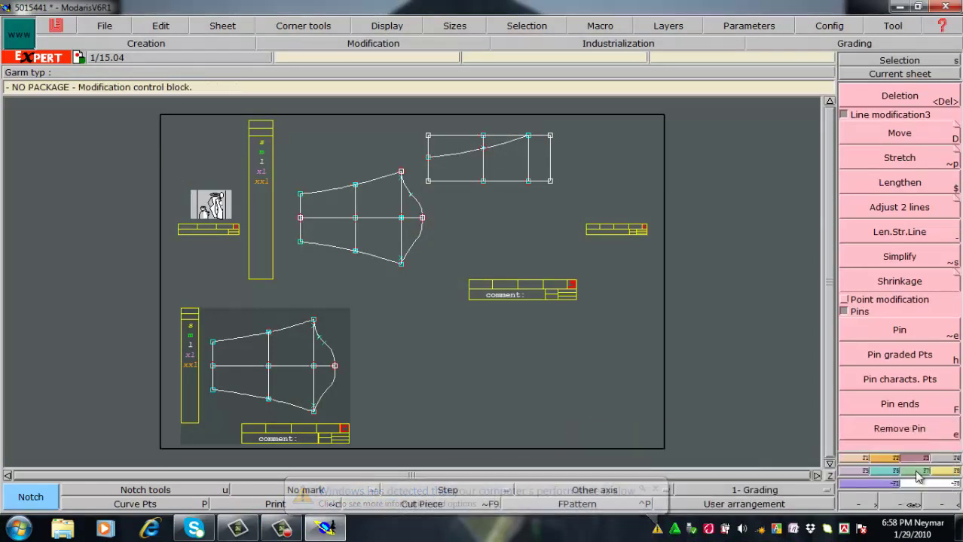
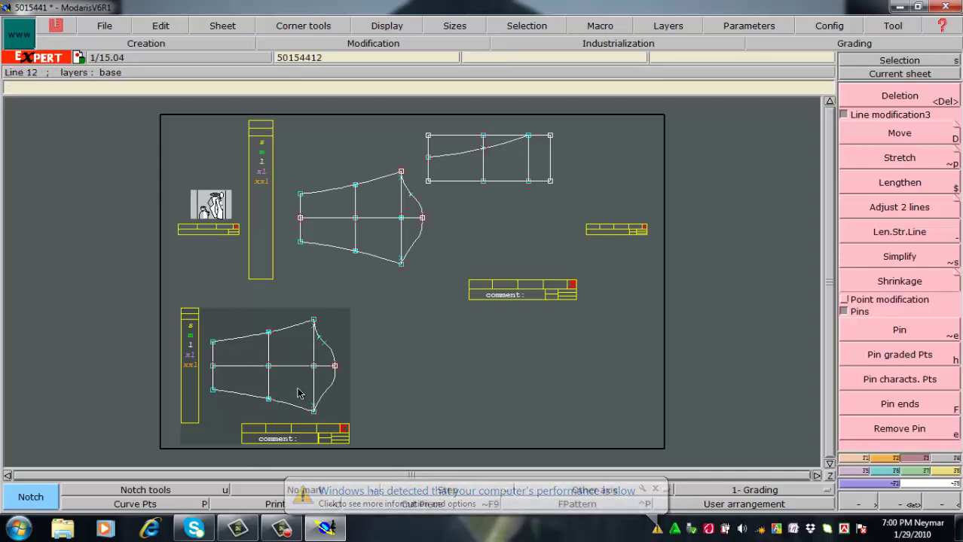
Step: Try to attach the line ends at the lower curve corner of the full pattern piece on sheet 5015441
key(a)
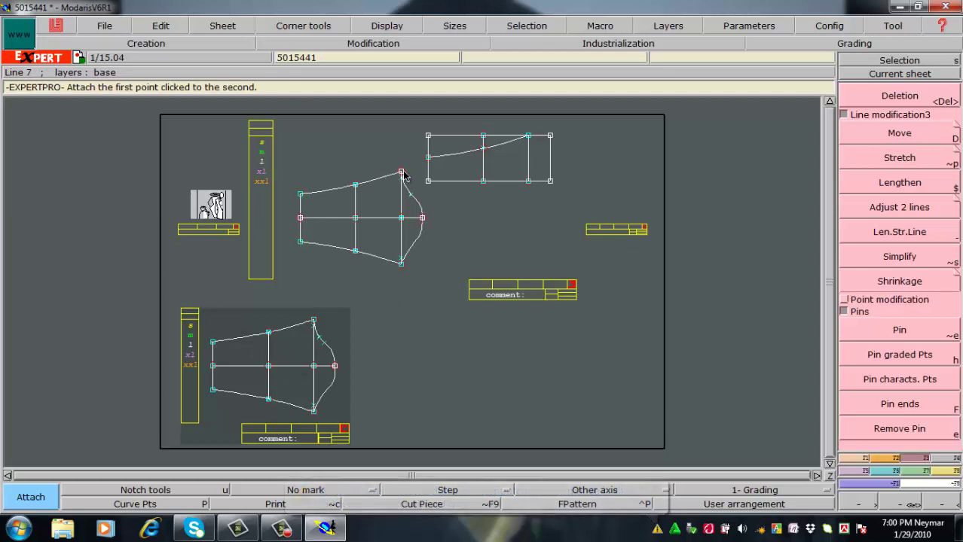
click(400, 264)
click(608, 253)
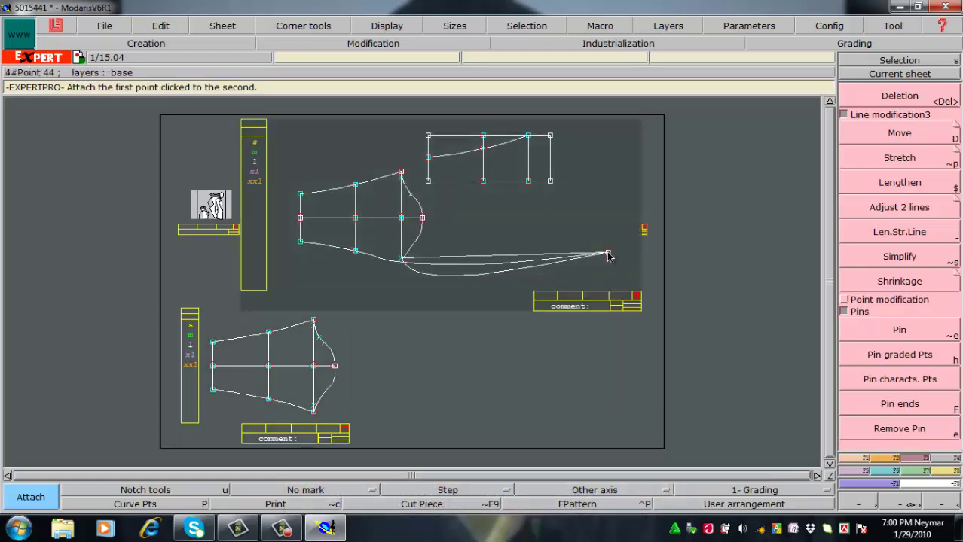
click(400, 261)
click(403, 263)
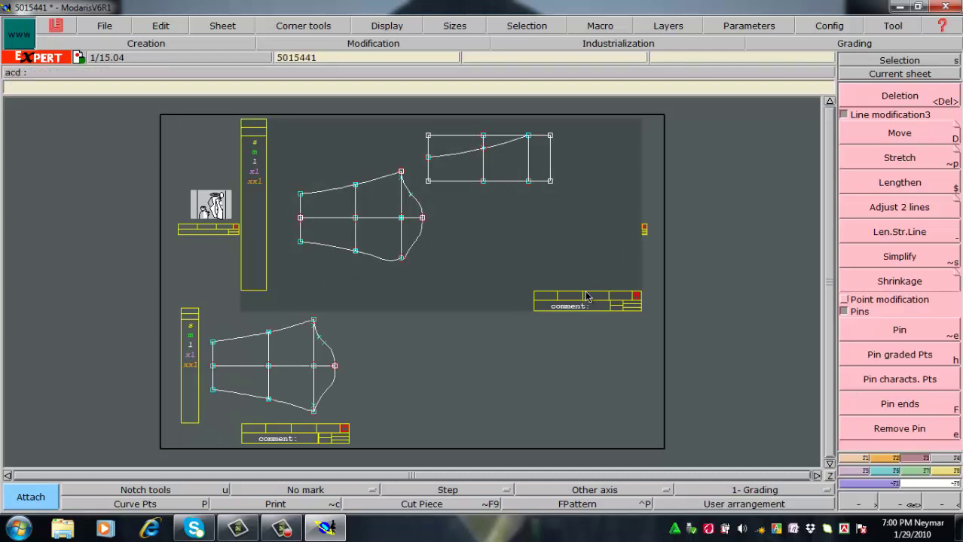
key(ctrl+z)
key(ctrl+z)
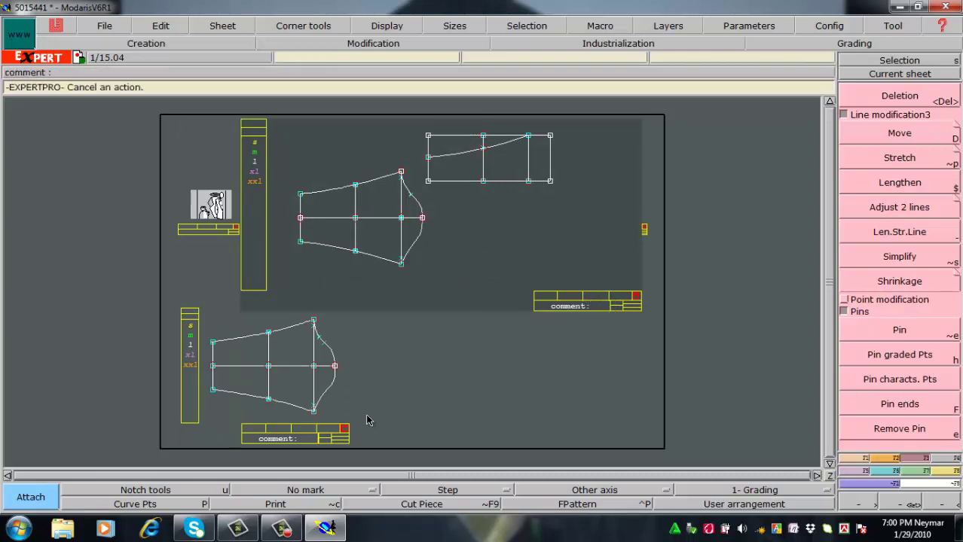
Step: Inspect the lower corner where the side seam, vertical line and end curve meet on sheet 5015441
key(Home)
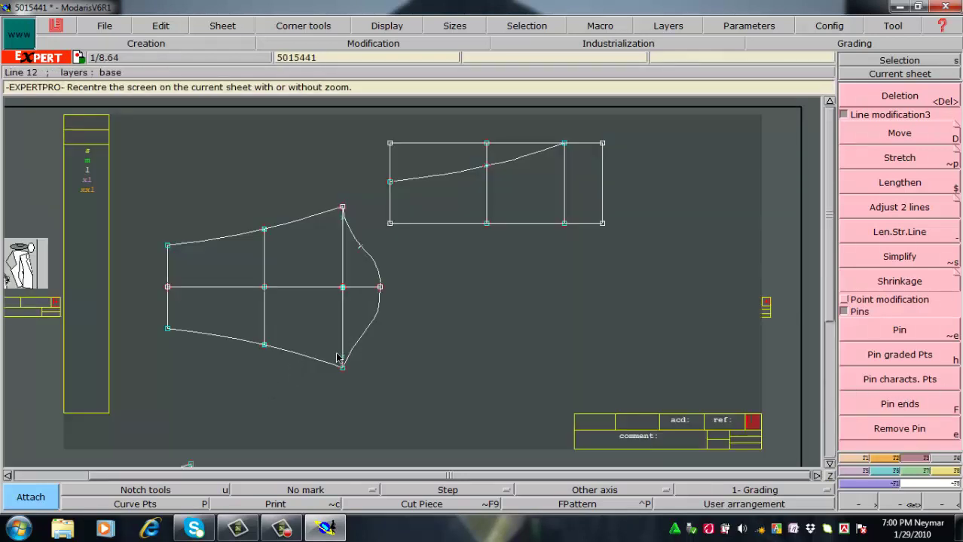
key(Return)
drag(314, 356, 388, 391)
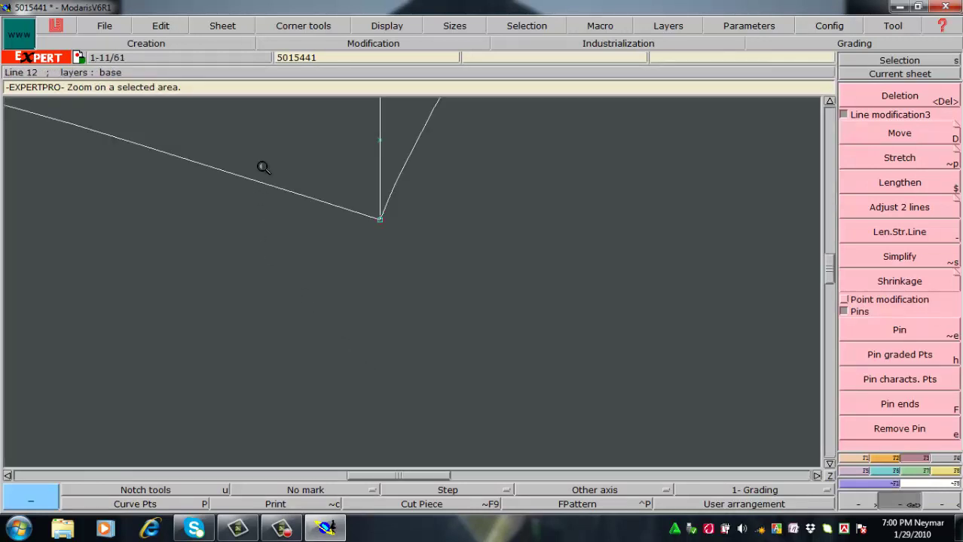
drag(449, 276, 562, 332)
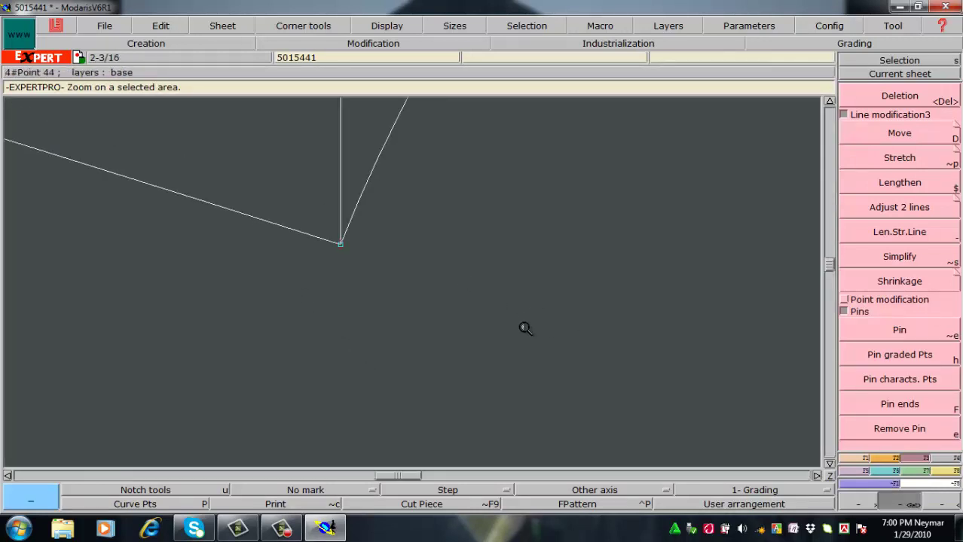
key(d)
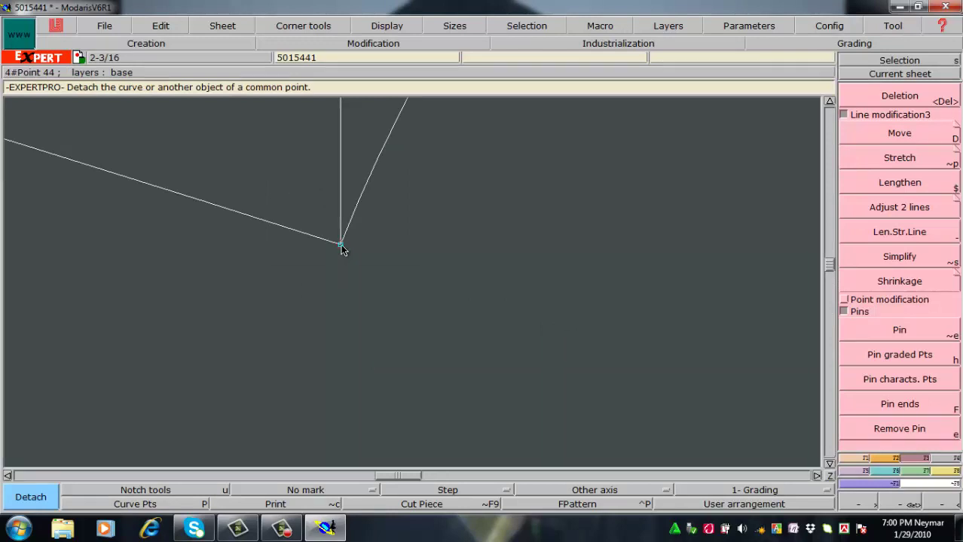
key(F3)
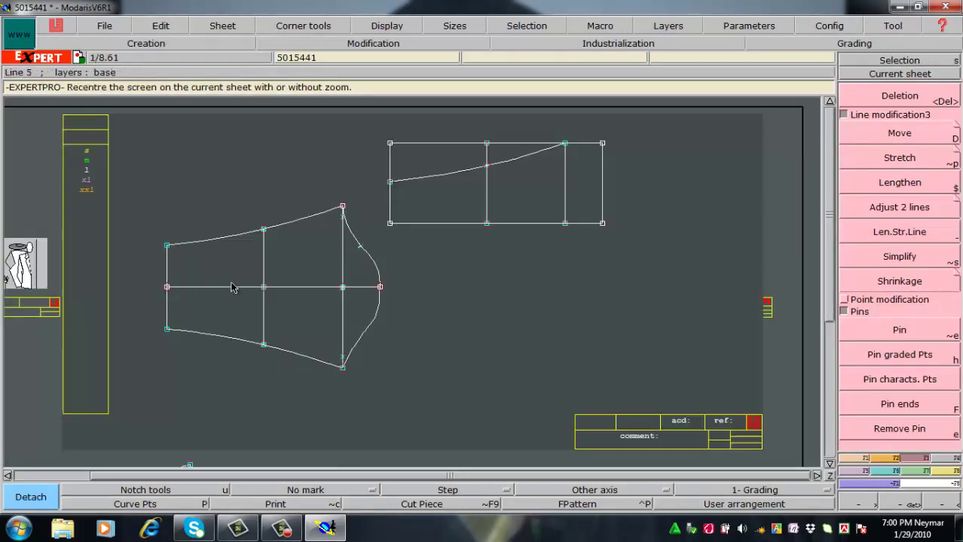
Step: Detach the curved side seam end at the lower hem corner on sheet 5015441 and place it back on the corner
key(F2)
drag(123, 309, 240, 356)
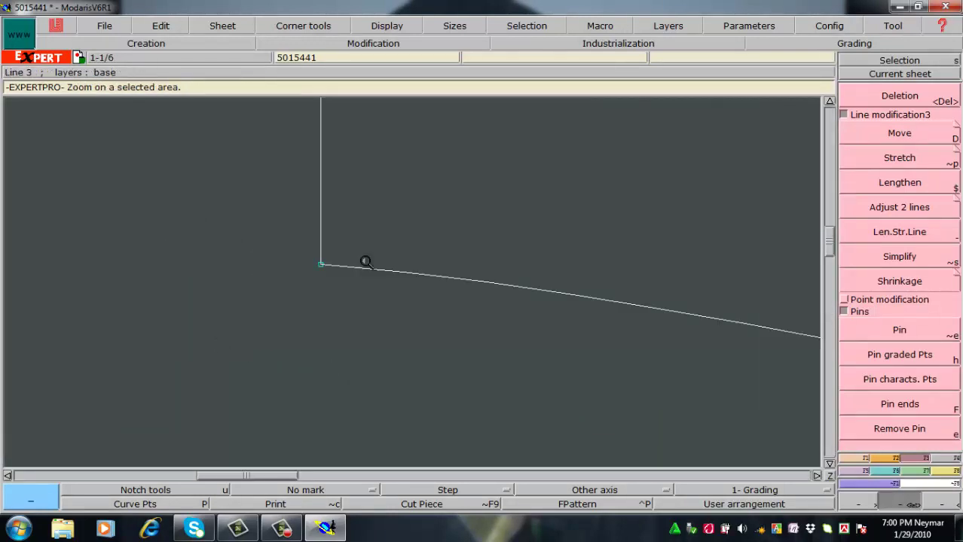
right_click(415, 308)
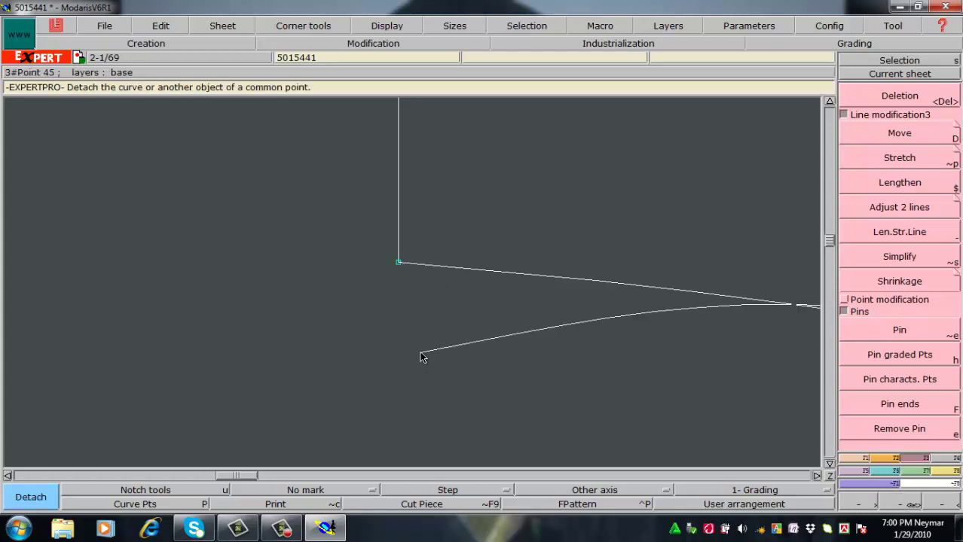
click(398, 263)
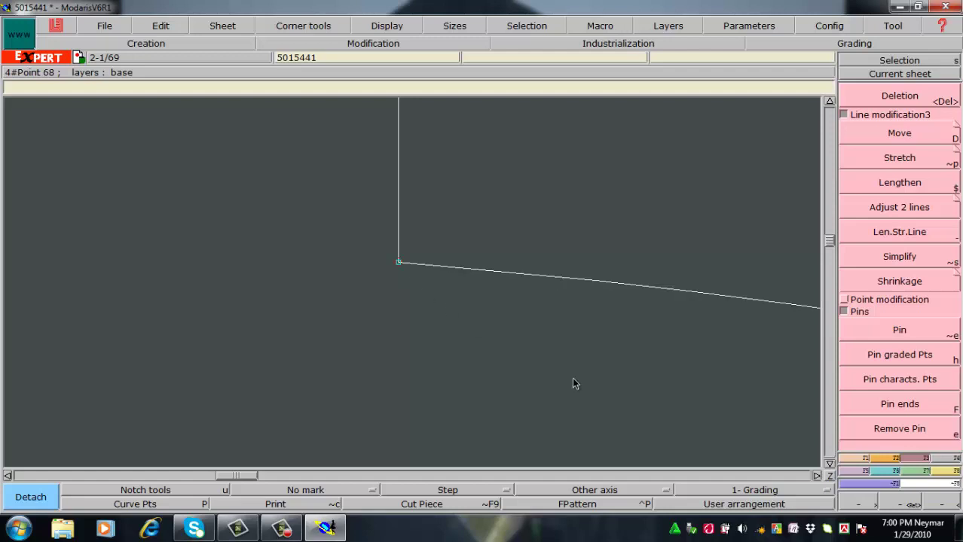
click(401, 265)
click(401, 264)
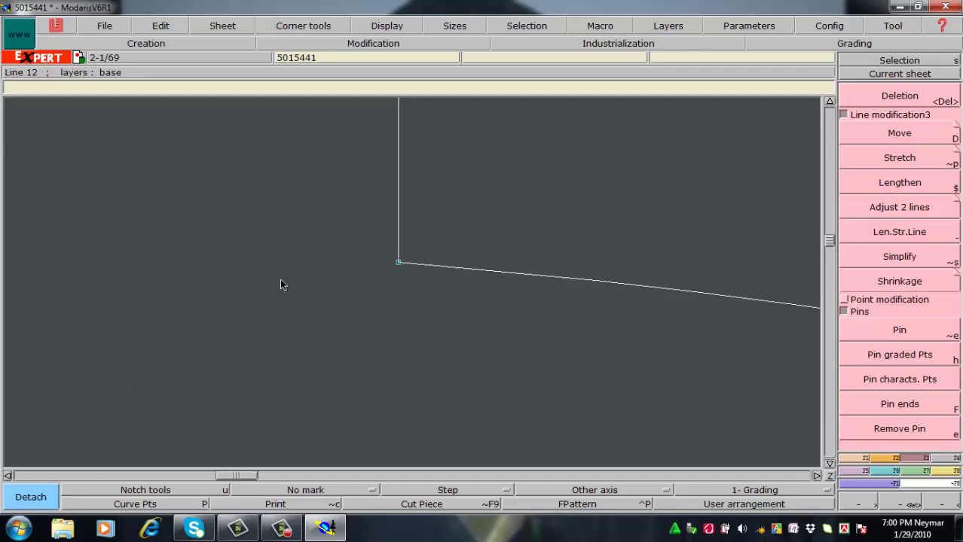
Step: Attach the side seam end to the vertical hem line's end at the lower hem corner on sheet 5015441
key(Return)
drag(348, 229, 442, 306)
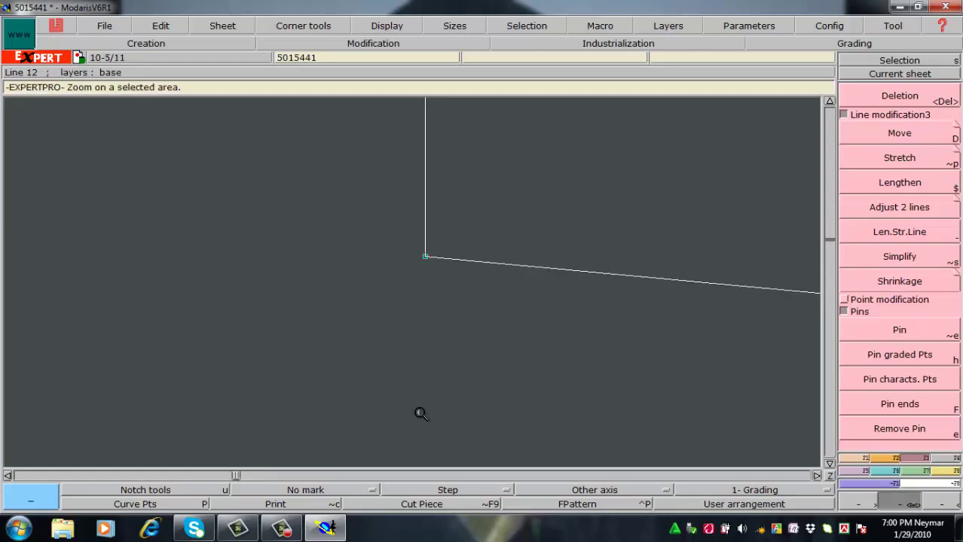
right_click(409, 357)
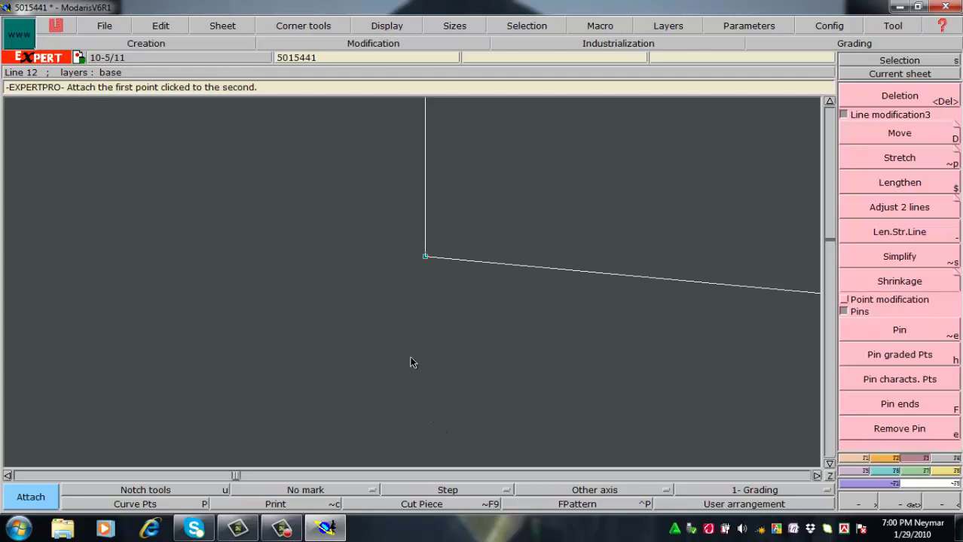
click(425, 257)
key(Home)
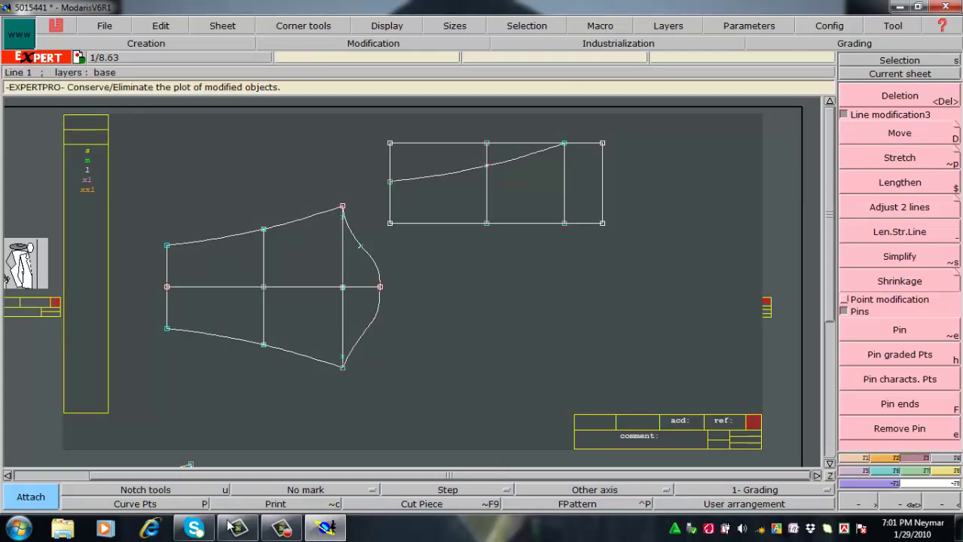
Step: Arrange all sheets on the desk and save the model over D:/18/li and/5015441.mdl
text(2)
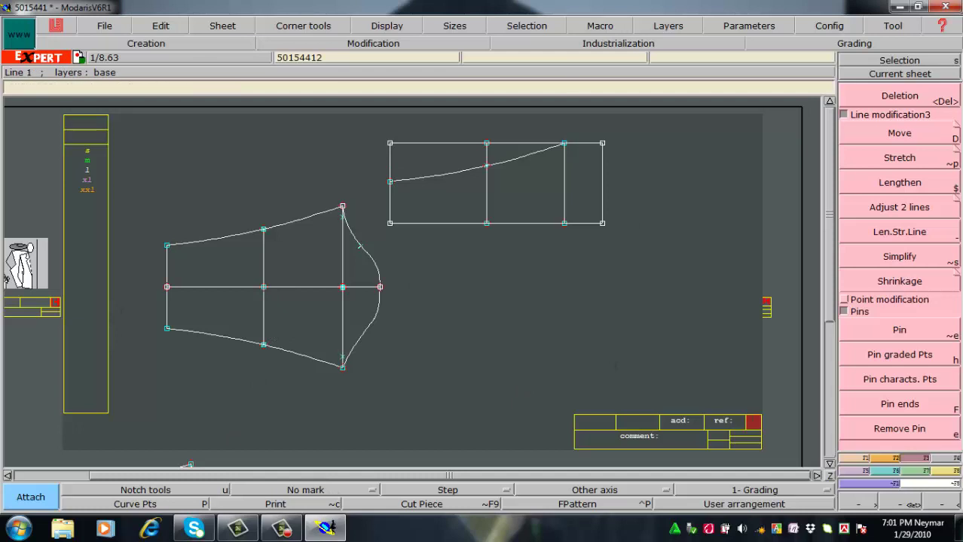
key(BackSpace)
key(j)
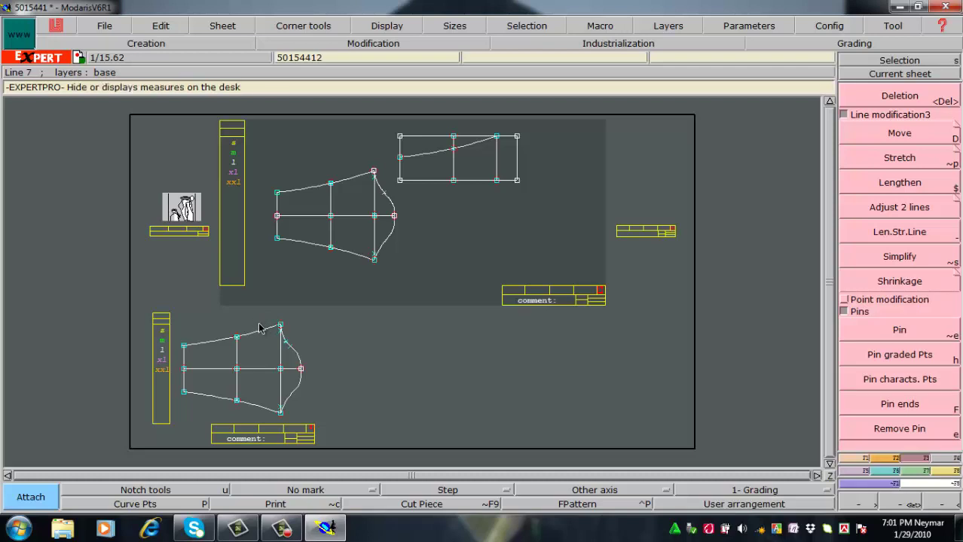
key(ctrl+s)
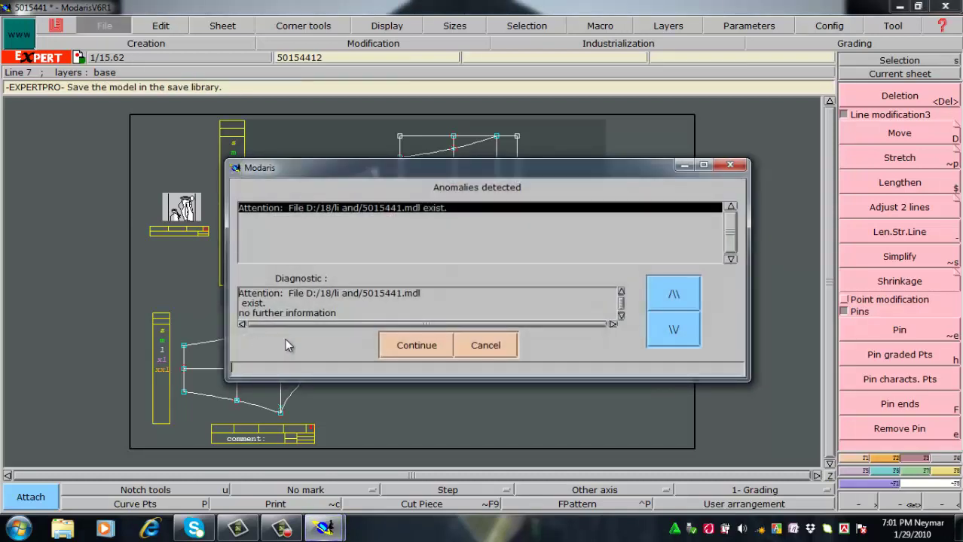
click(400, 349)
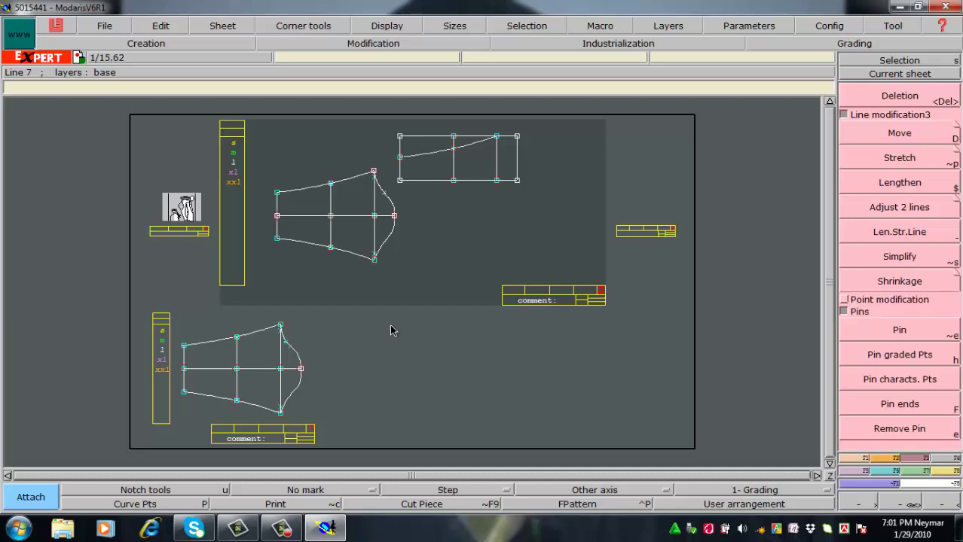
Step: Set all model, garment, rules and alteration access paths to D:/JWS/ and save the model over 5015441.mdl there
key(ctrl+a)
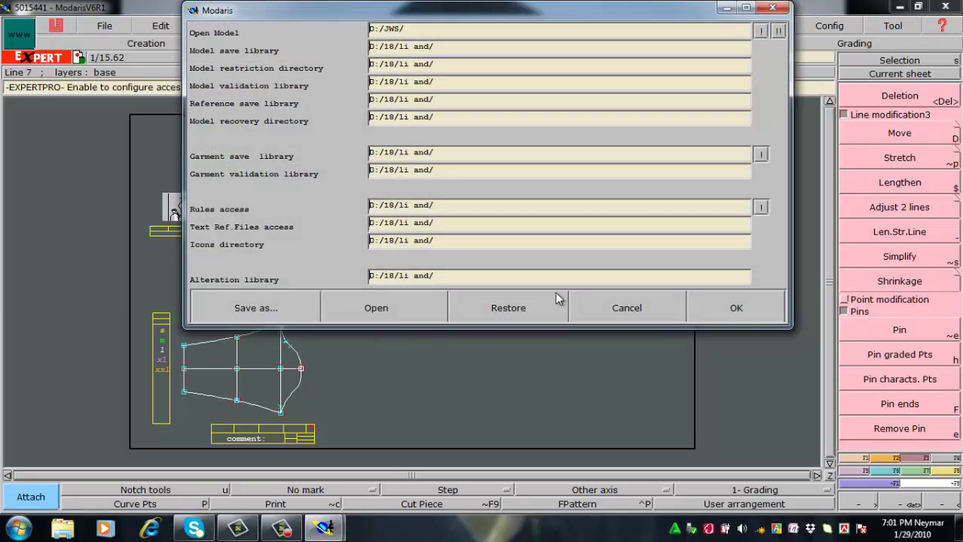
click(711, 319)
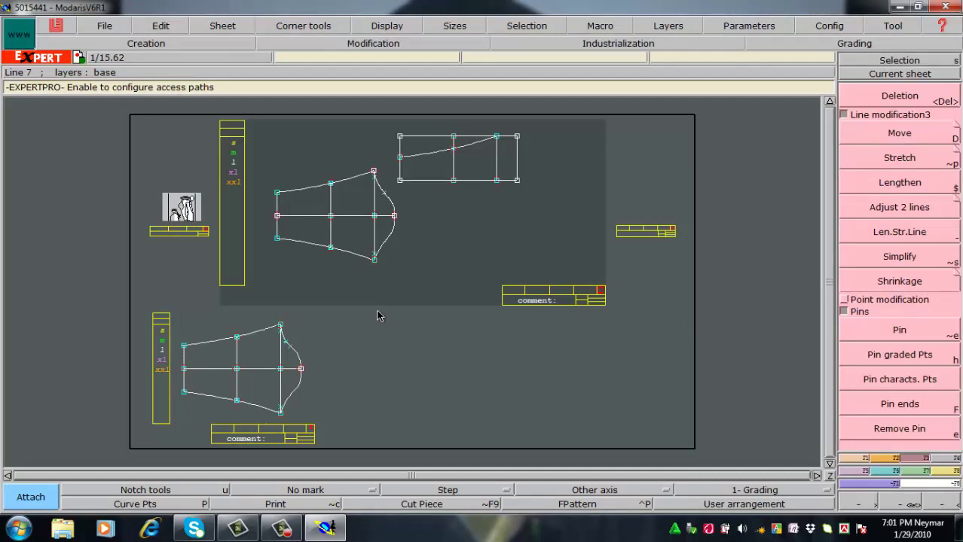
key(ctrl+u)
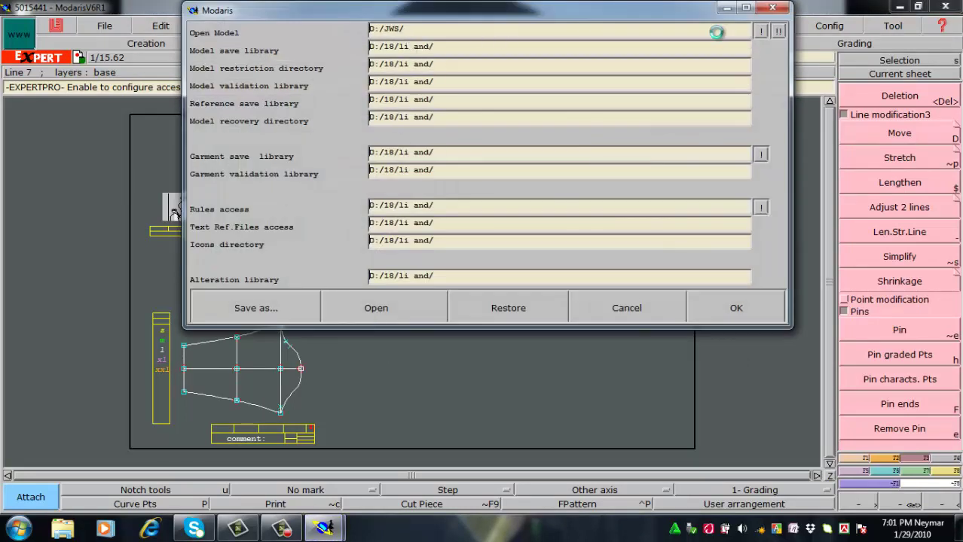
click(761, 30)
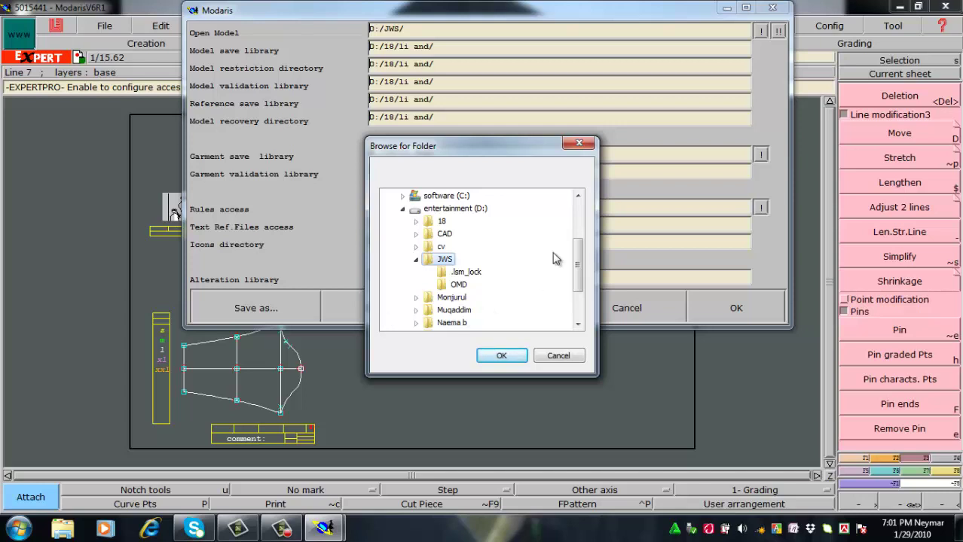
click(580, 325)
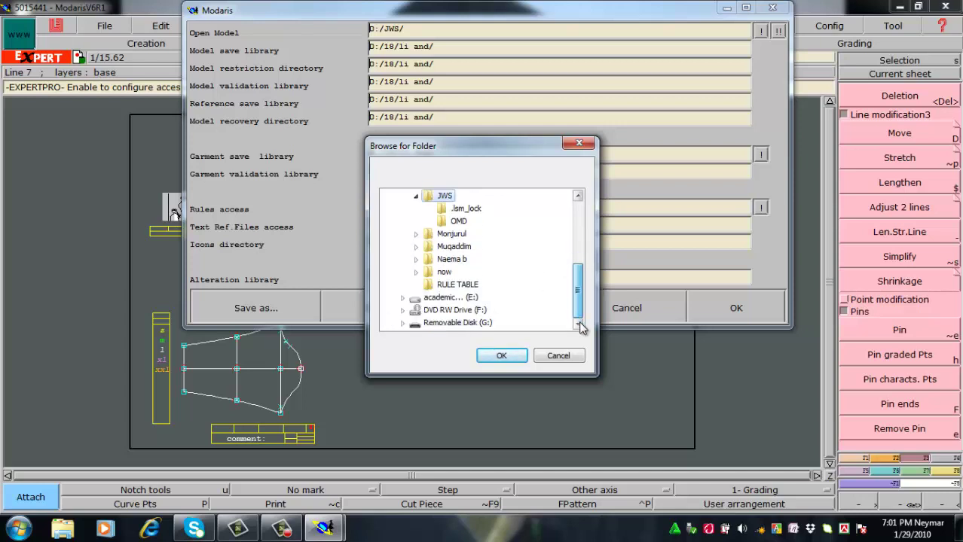
scroll(580, 325, up, 2)
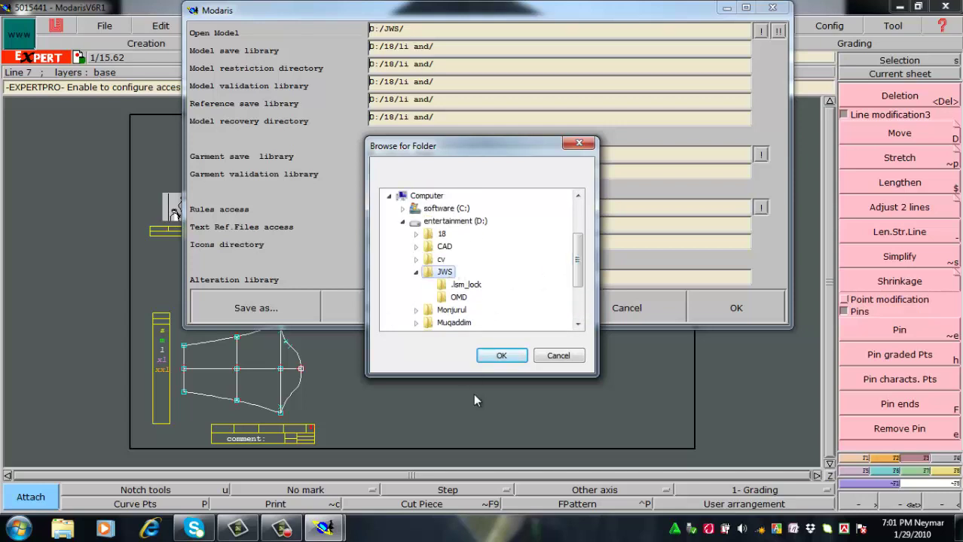
click(501, 356)
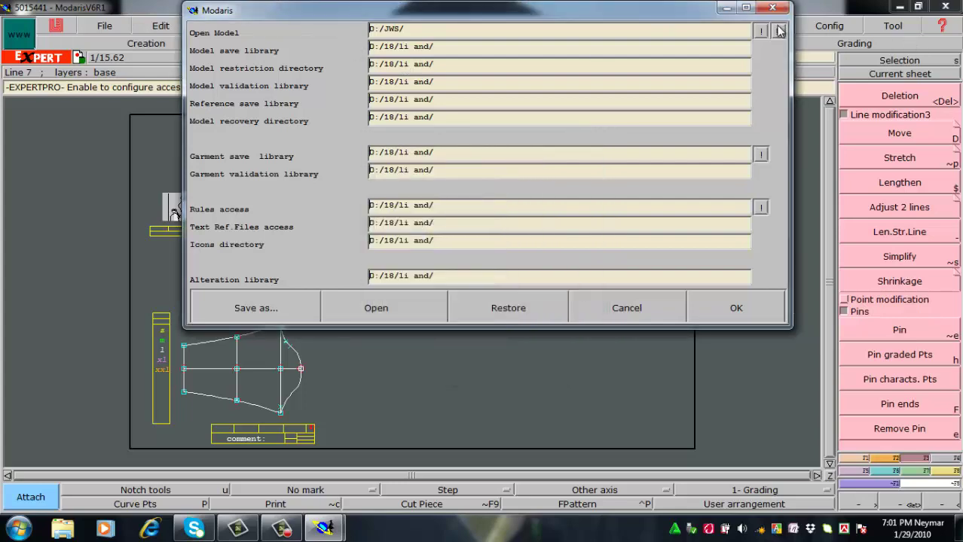
click(755, 311)
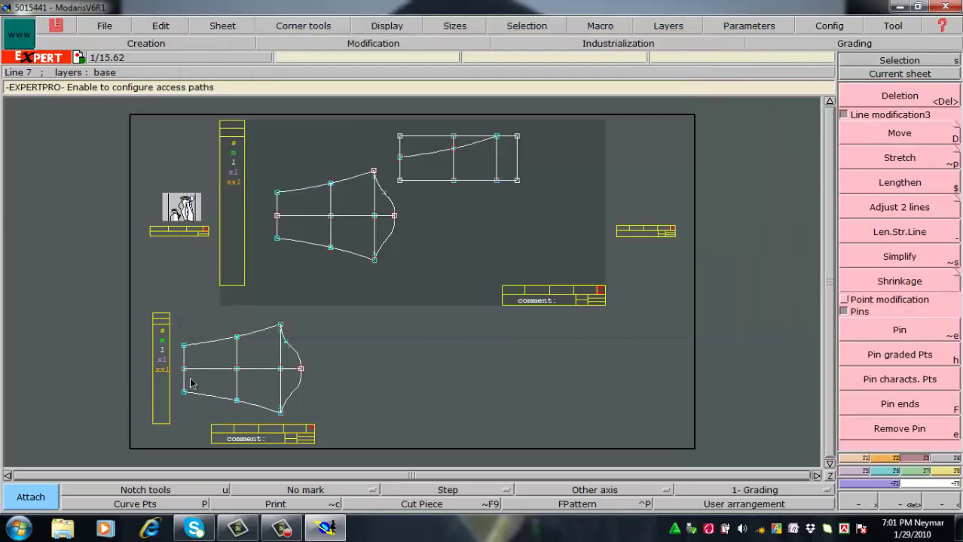
key(ctrl+s)
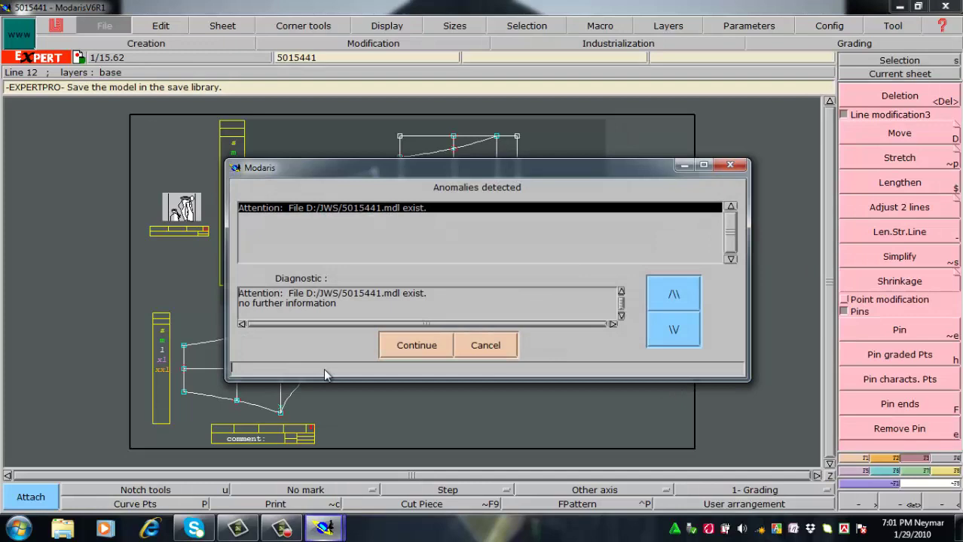
click(413, 344)
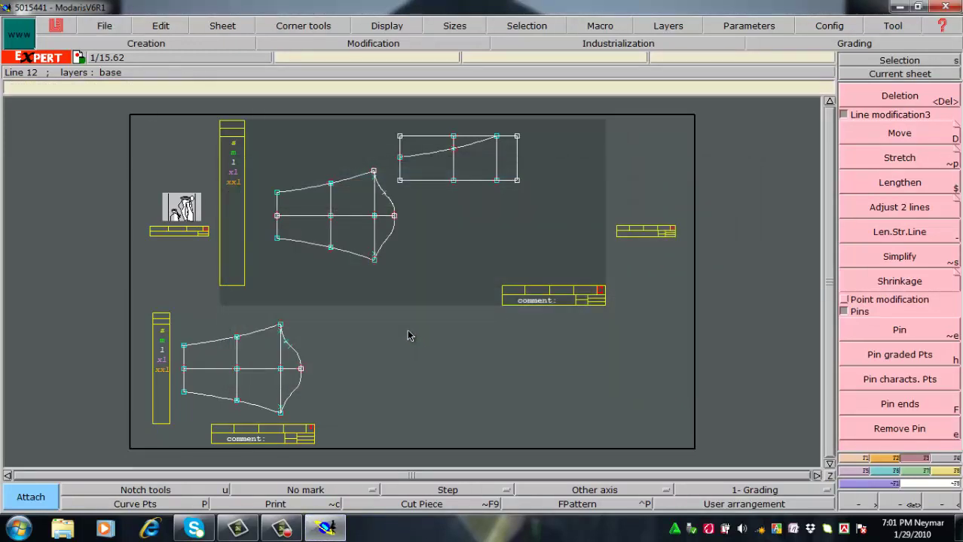
Step: Check the access paths and save the model again, overwriting D:/JWS/5015441.mdl
click(105, 26)
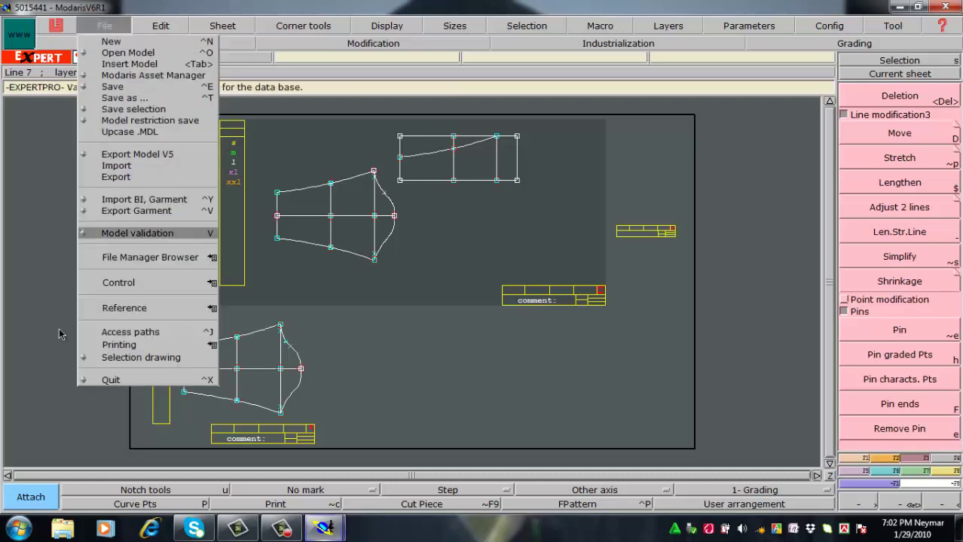
click(151, 331)
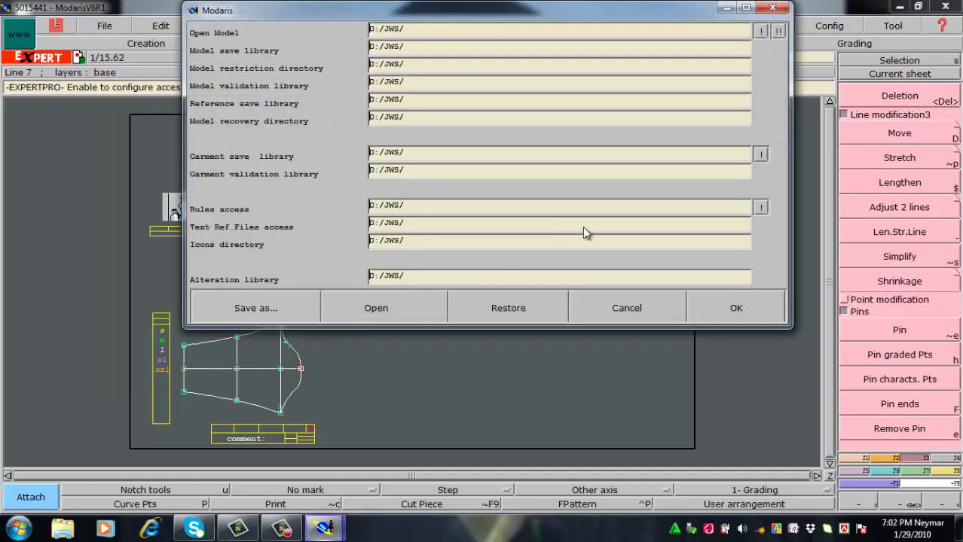
click(736, 312)
click(104, 26)
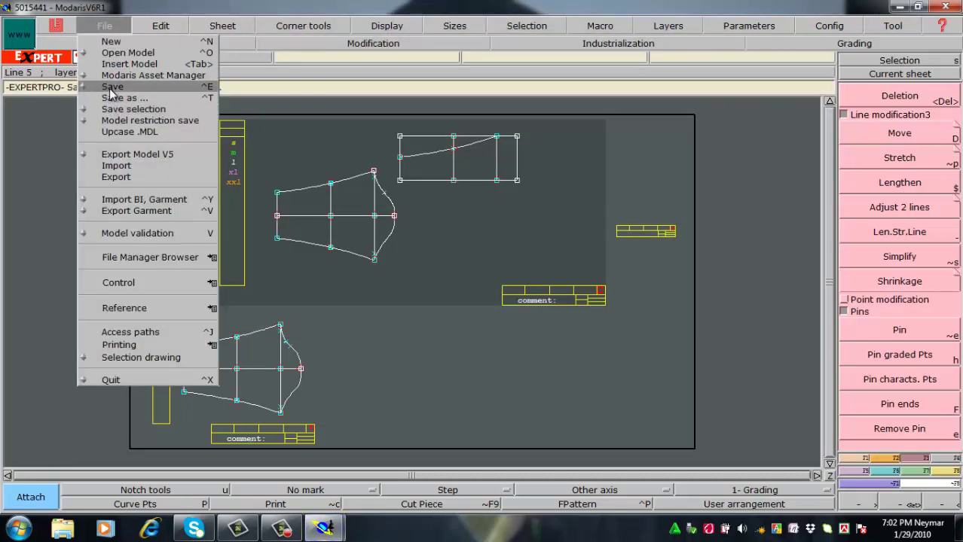
click(112, 87)
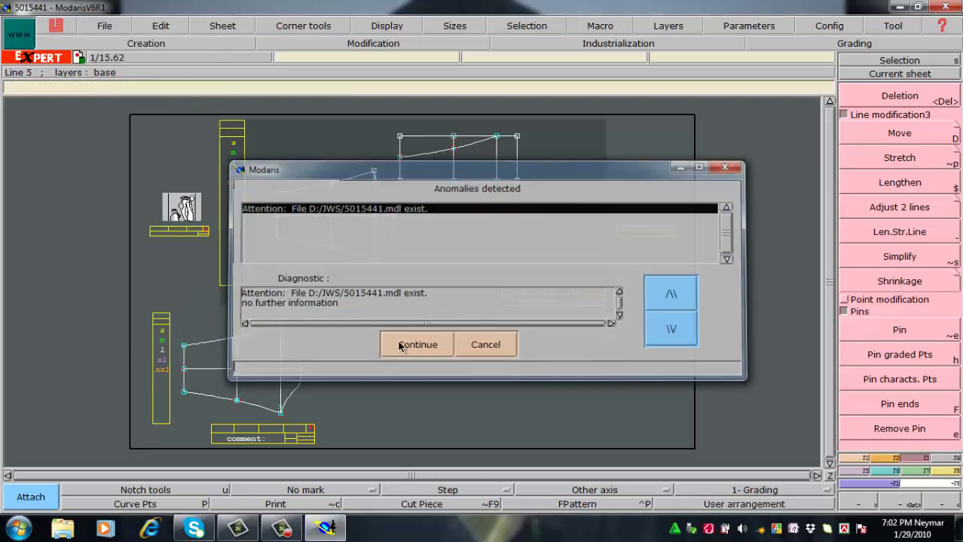
click(417, 345)
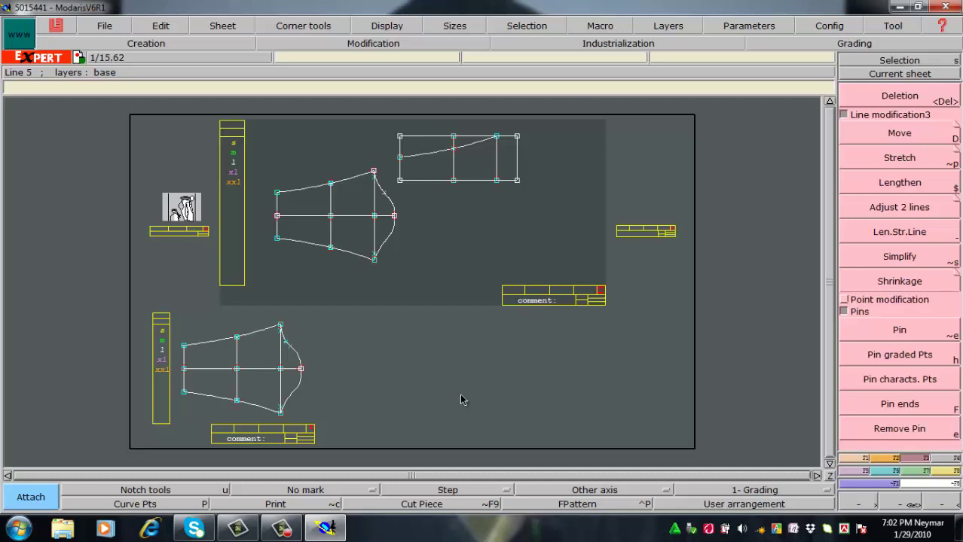
Step: Delete the extra point just below the notch on the upper end curve of the separate mirrored piece
key(j)
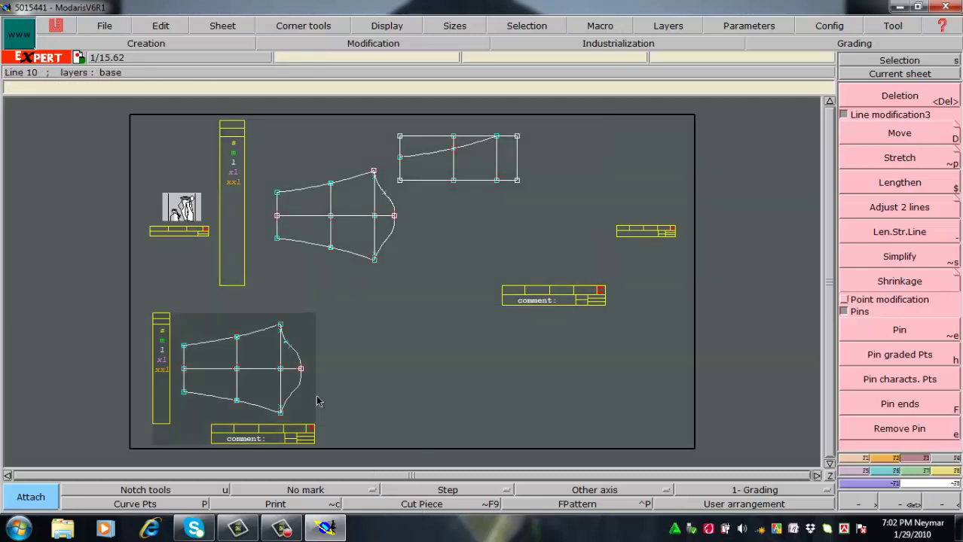
key(Home)
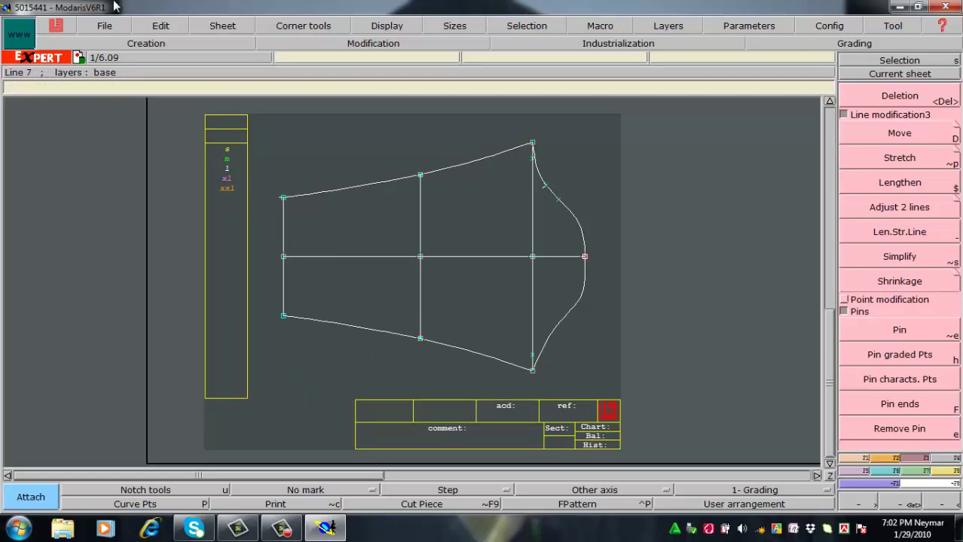
click(606, 207)
key(ctrl+z)
key(Delete)
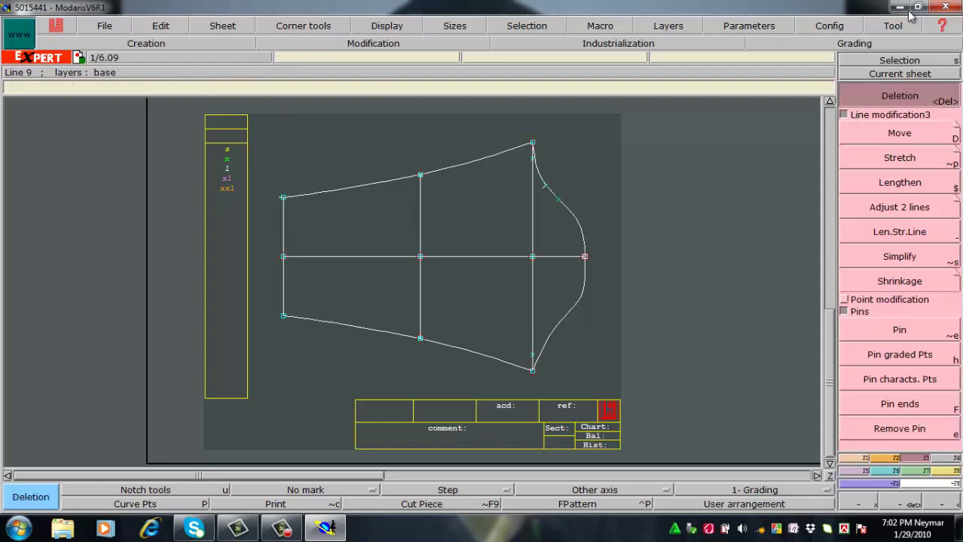
click(559, 199)
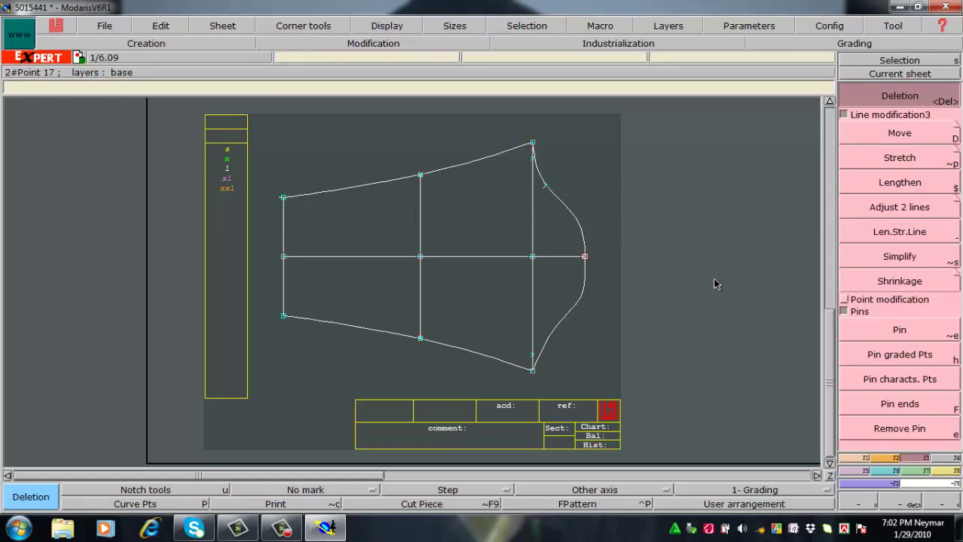
Step: Create a new blank sheet in the model and arrange all the sheets on the desk
key(j)
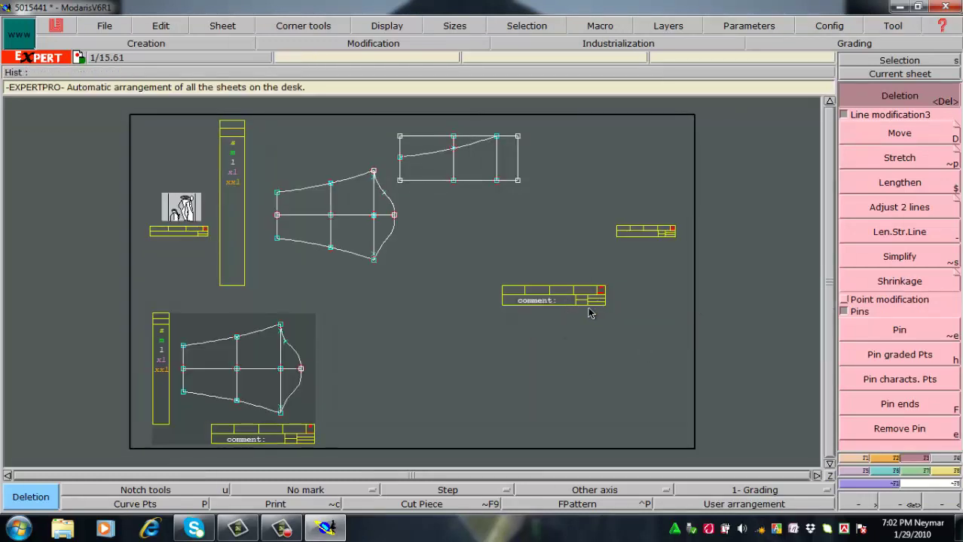
key(shift+n)
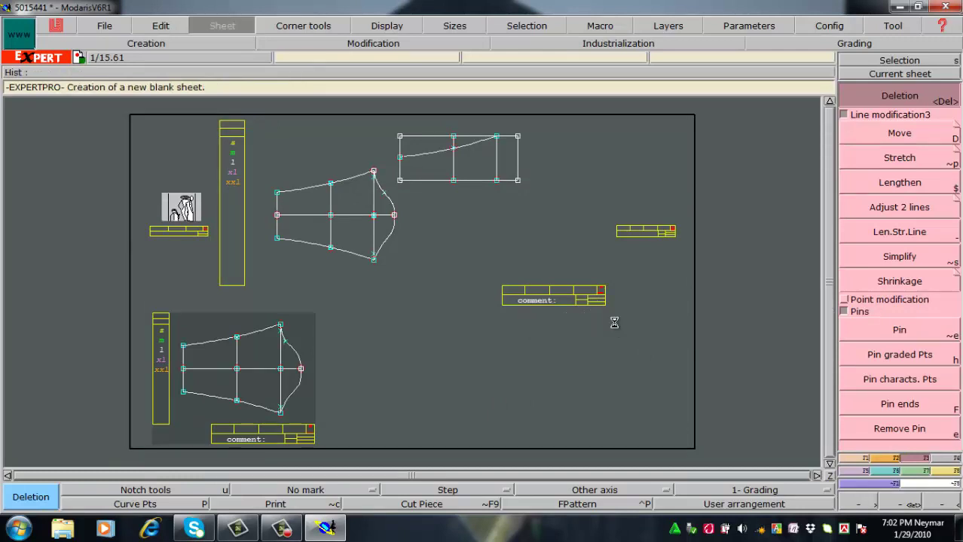
key(j)
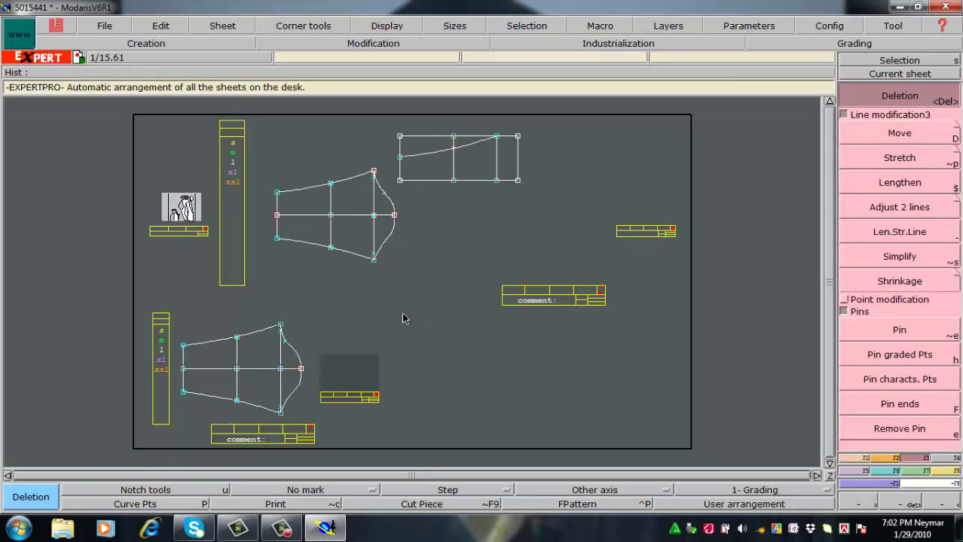
key(Home)
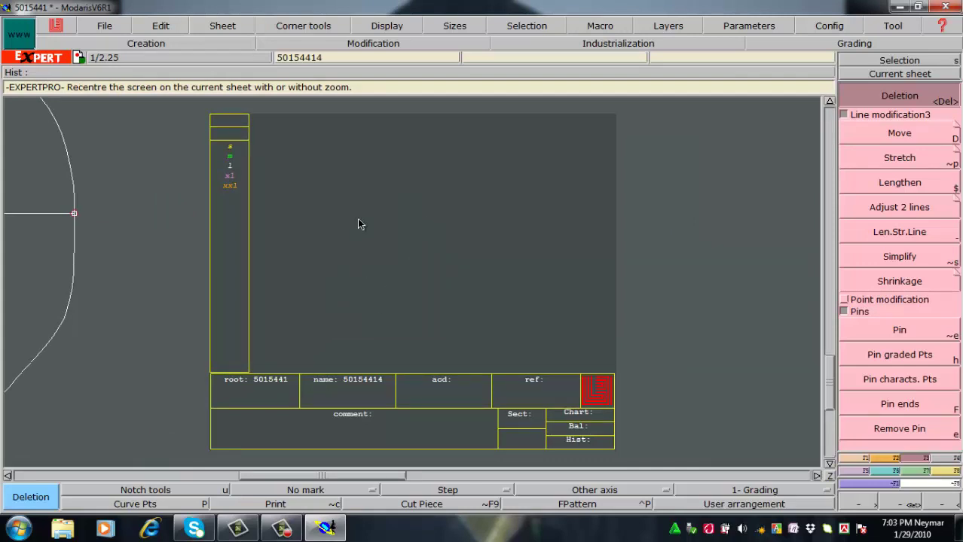
key(Home)
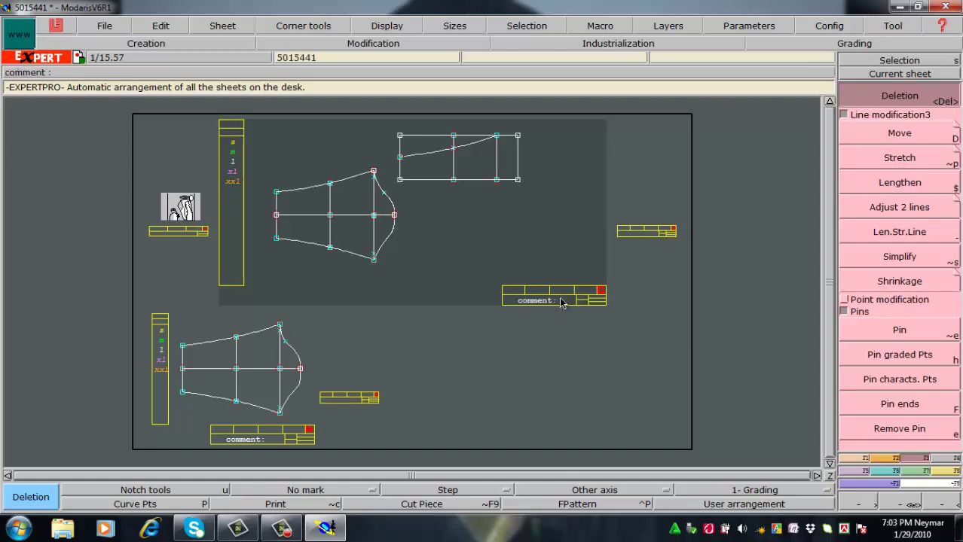
Step: Readjust the current sheet to its best dimension, and add another blank sheet arranged with the others on the desk
key(a)
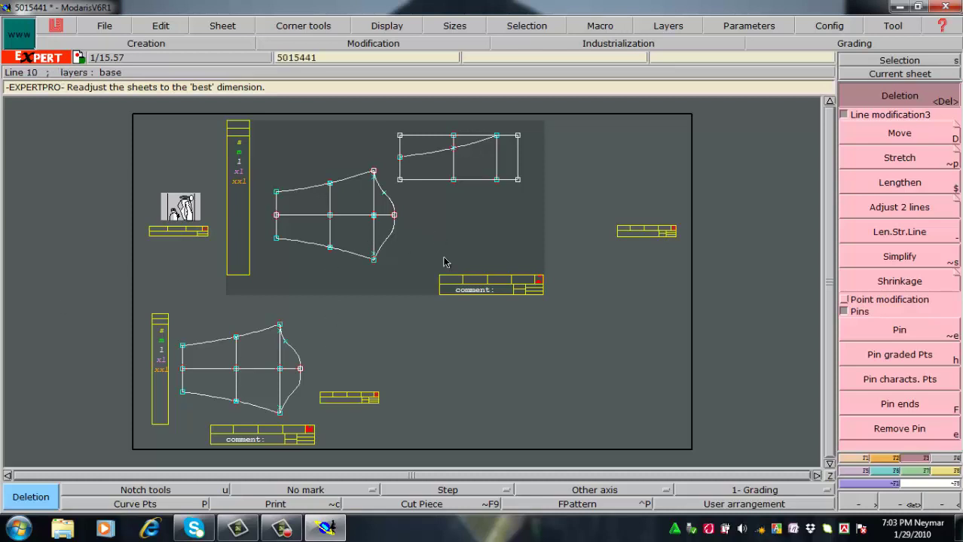
key(shift+n)
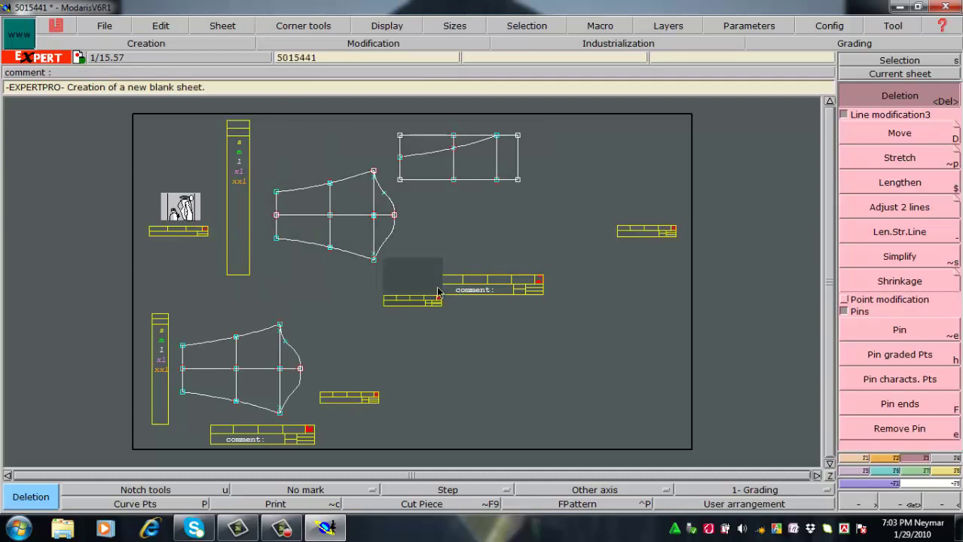
key(j)
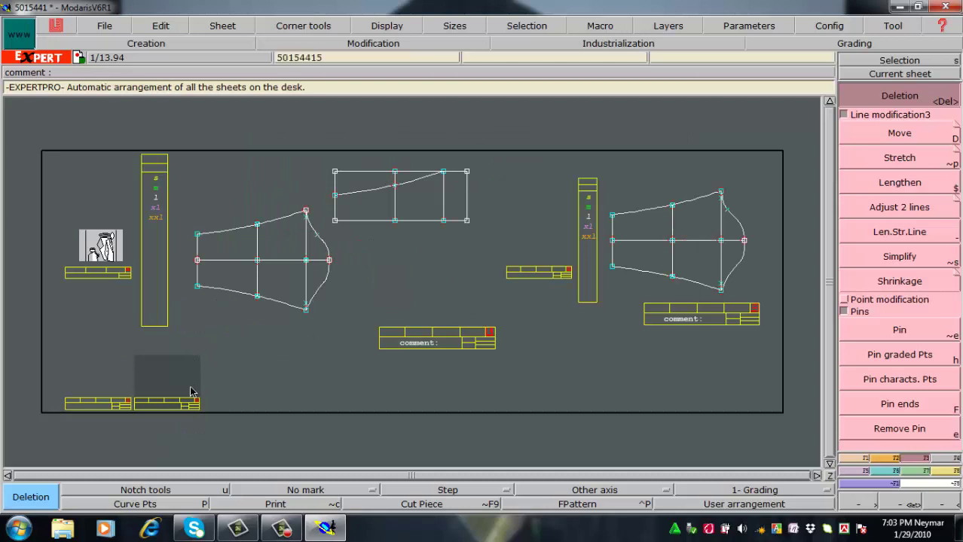
key(Home)
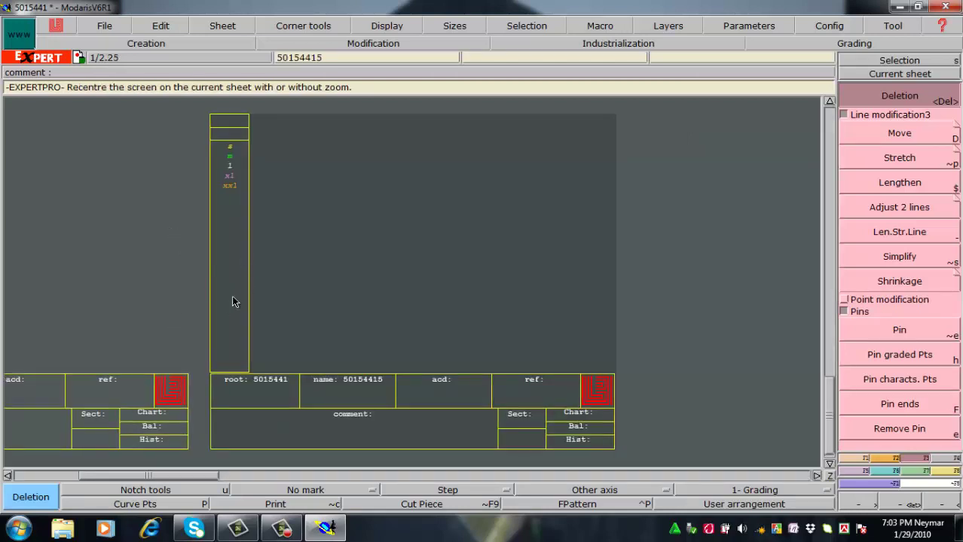
click(101, 27)
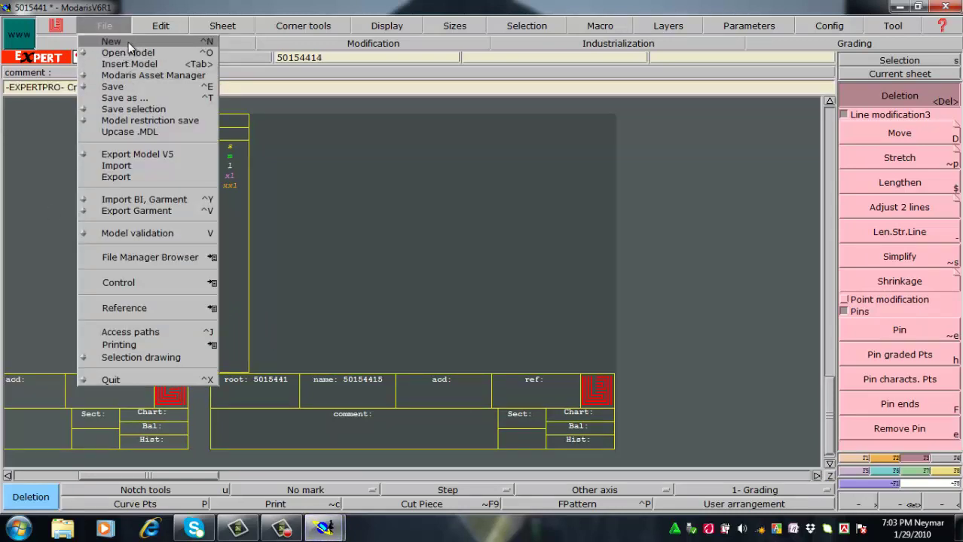
click(517, 229)
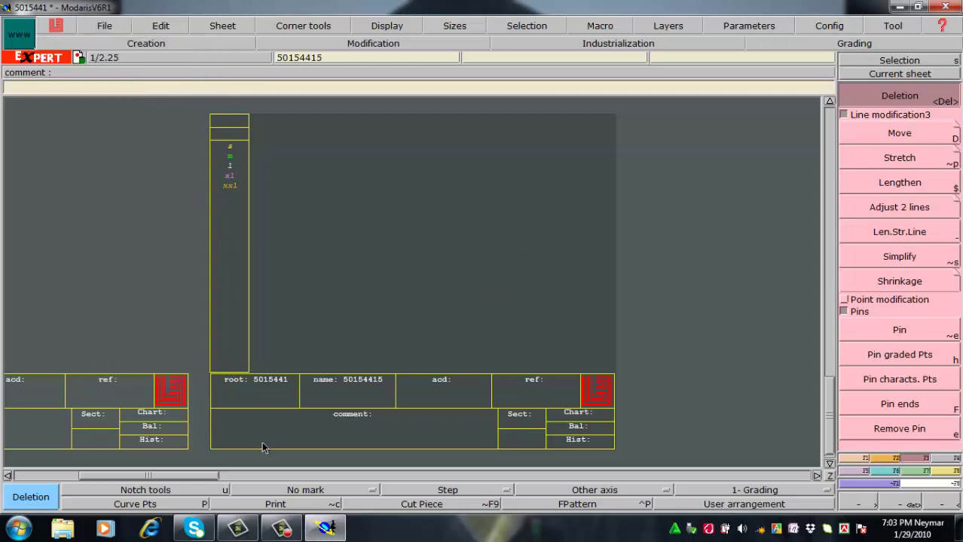
key(j)
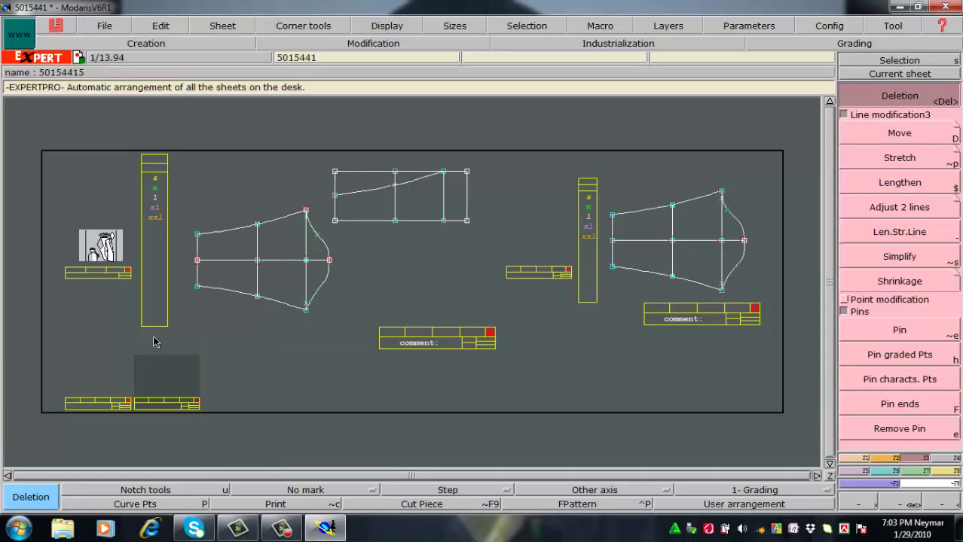
Step: Start a rectangle on the new blank sheet, 66 cm wide and 25 cm high, keeping the current Windows color scheme without further messages
click(167, 326)
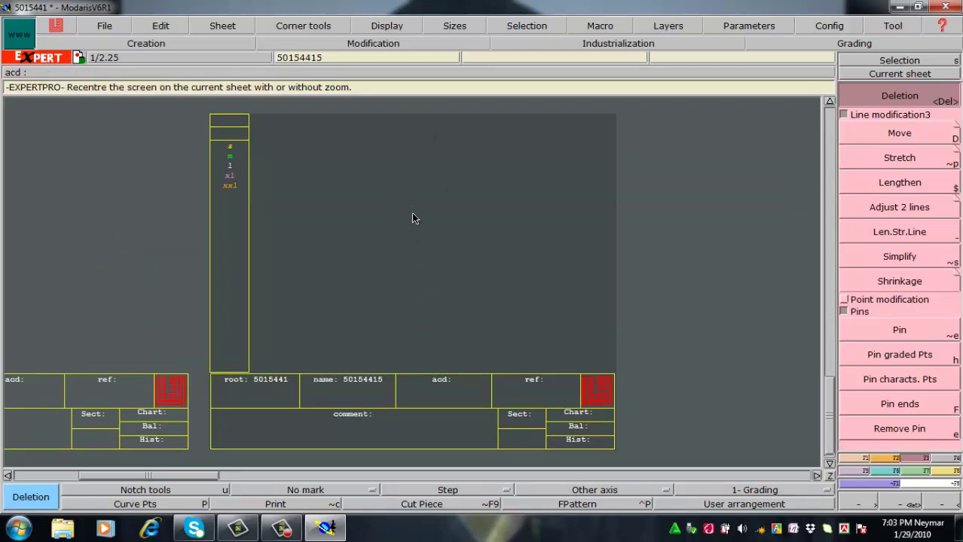
key(shift+r)
click(318, 181)
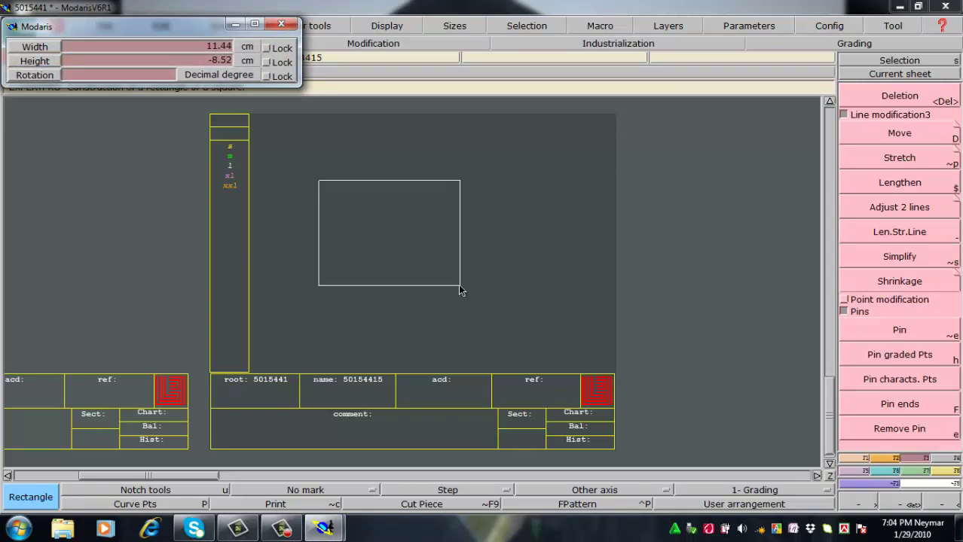
text(66)
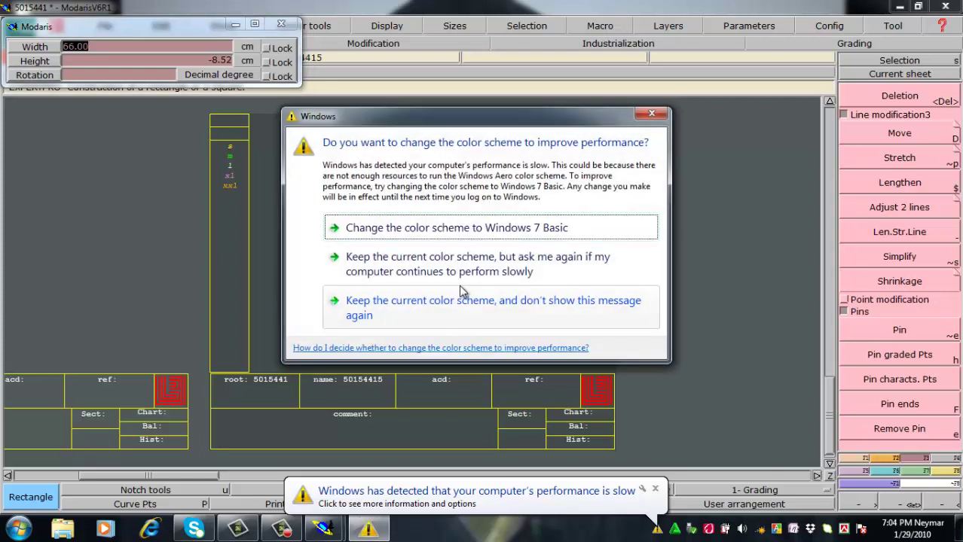
click(397, 303)
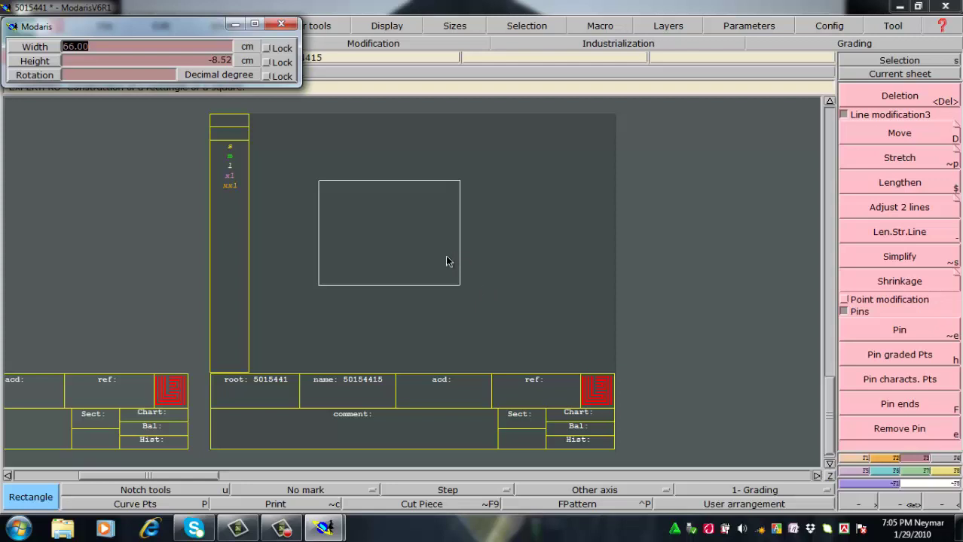
key(Down)
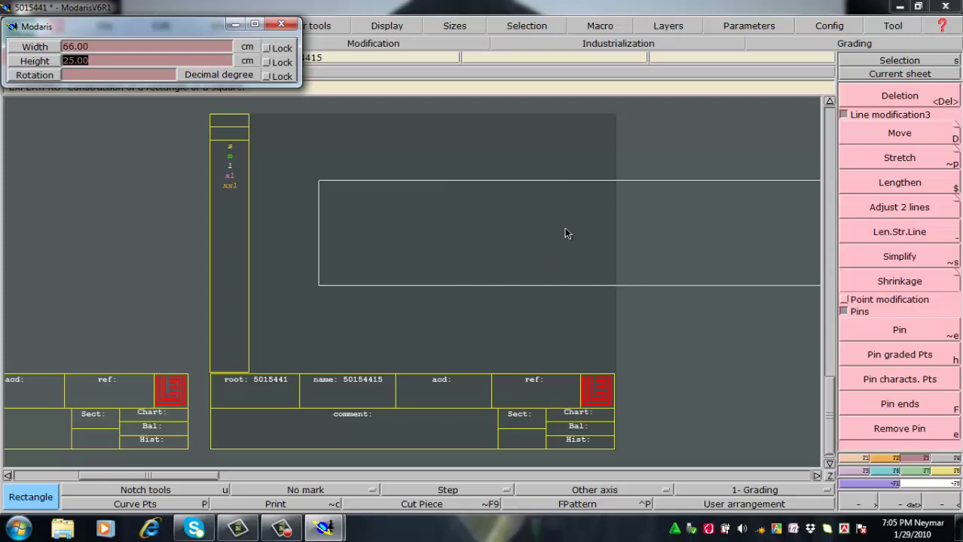
key(Return)
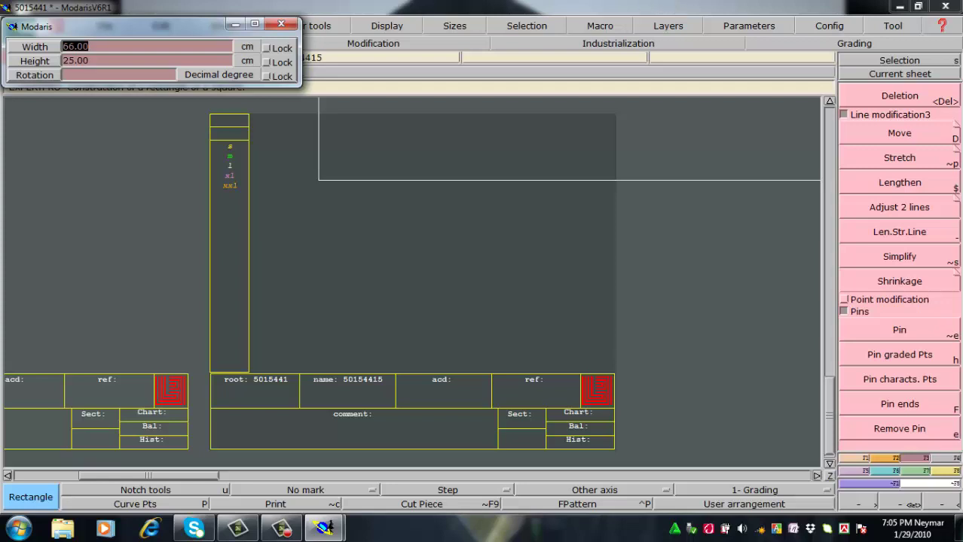
Step: Set the rectangle's width to 70 cm and its height to 30 cm, and place it on the sheet
text(70)
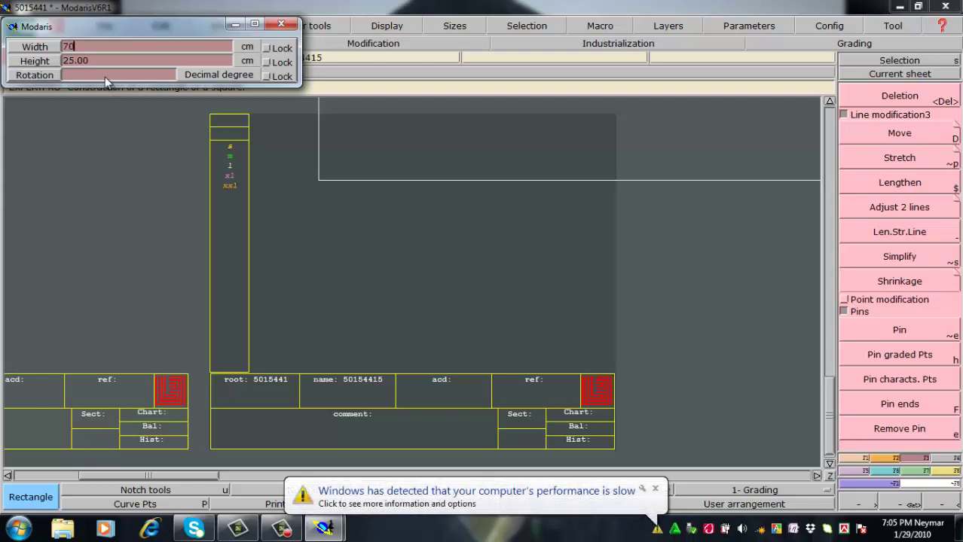
key(Tab)
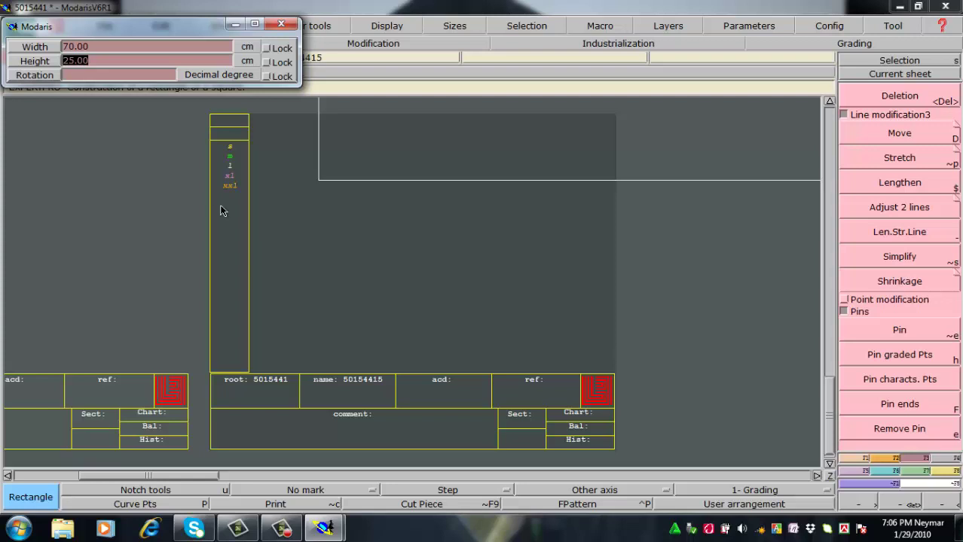
text(30)
key(Return)
click(396, 228)
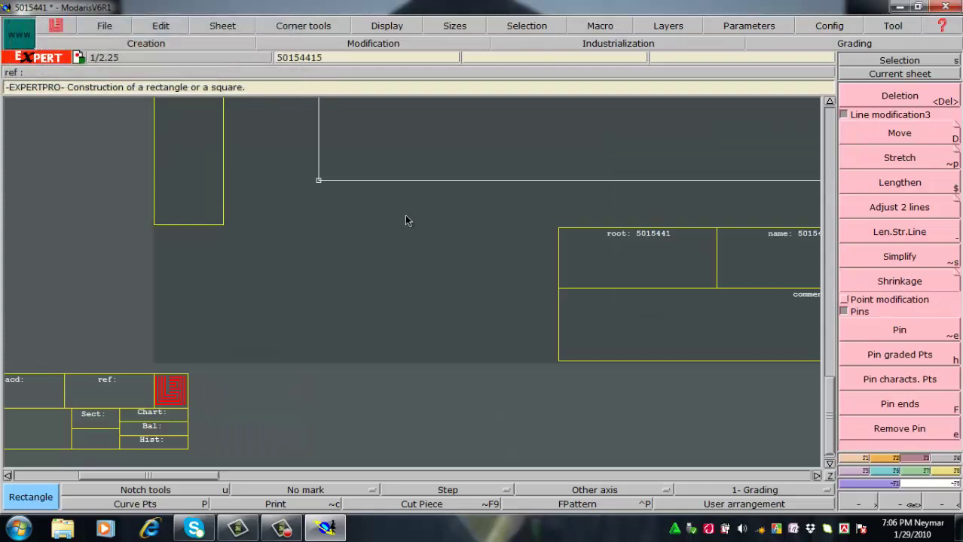
key(Home)
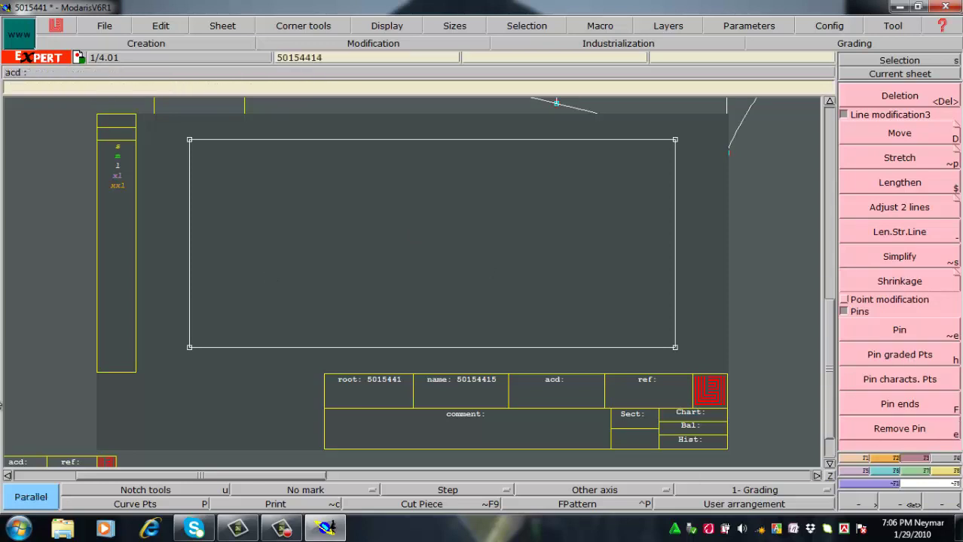
key(BackSpace)
text(4)
key(Return)
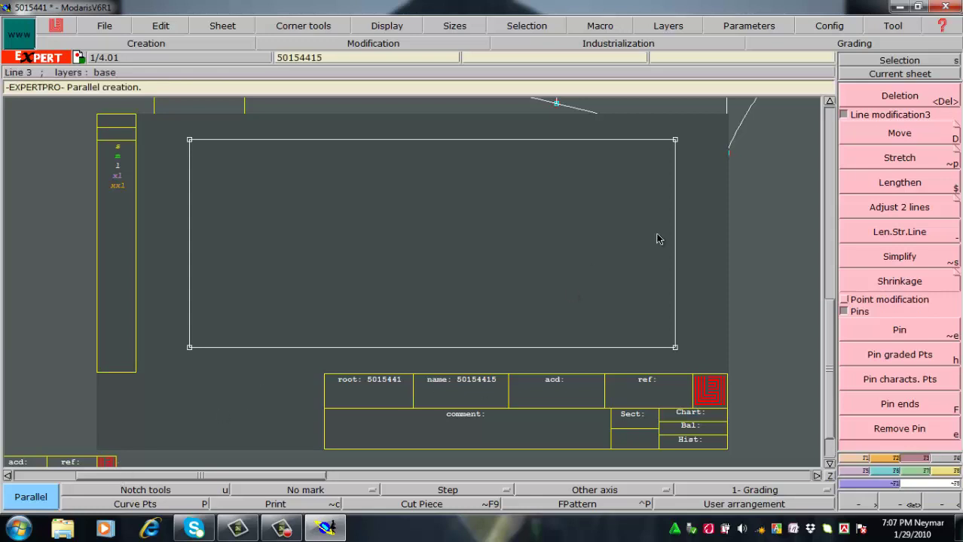
Step: Create a parallel line 2.5 cm inside the rectangle's right edge and dismiss the fatal application error
click(676, 252)
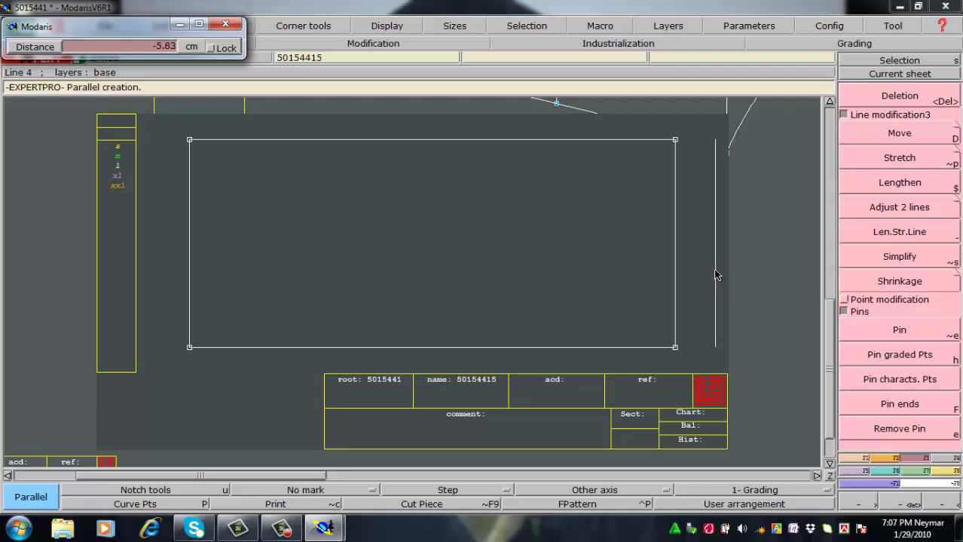
key(Down)
text(2.5)
key(Return)
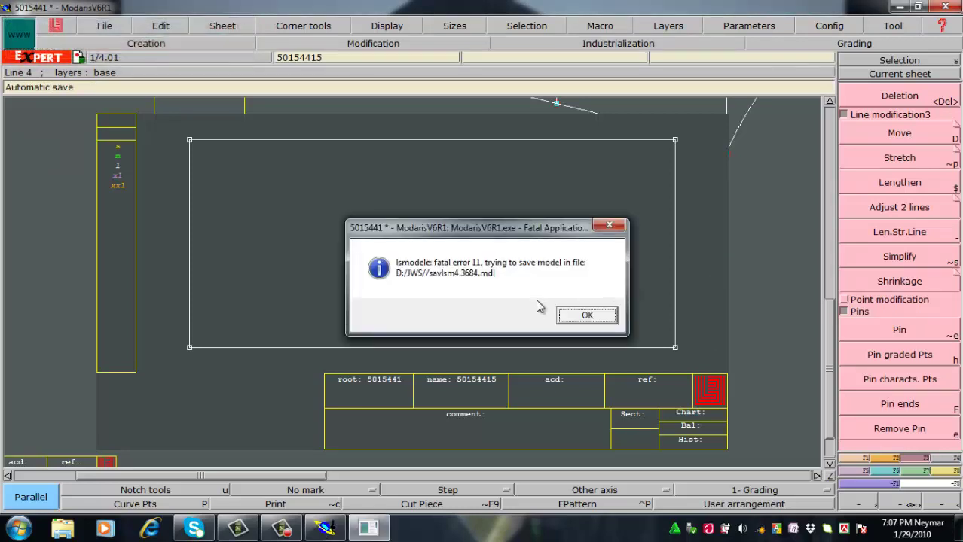
click(586, 317)
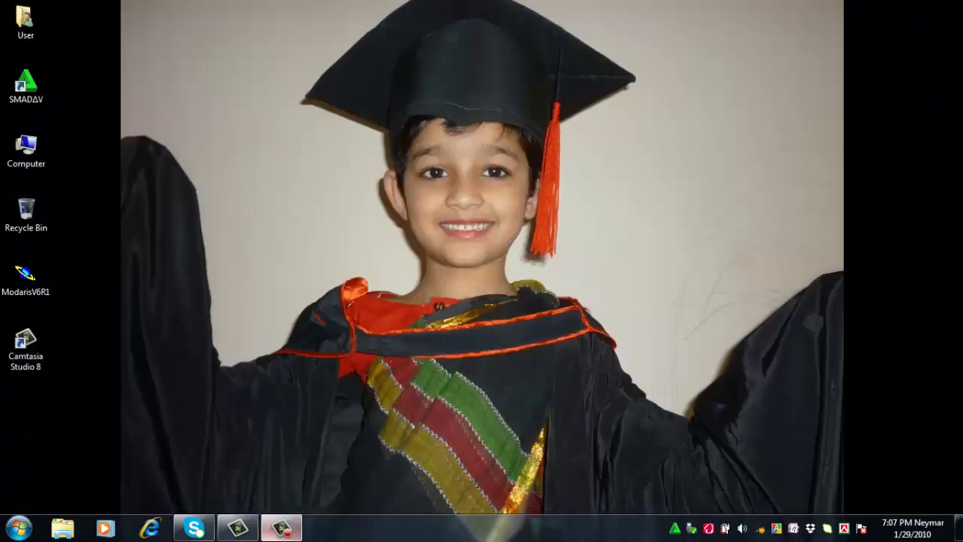
right_click(386, 182)
click(424, 228)
right_click(423, 228)
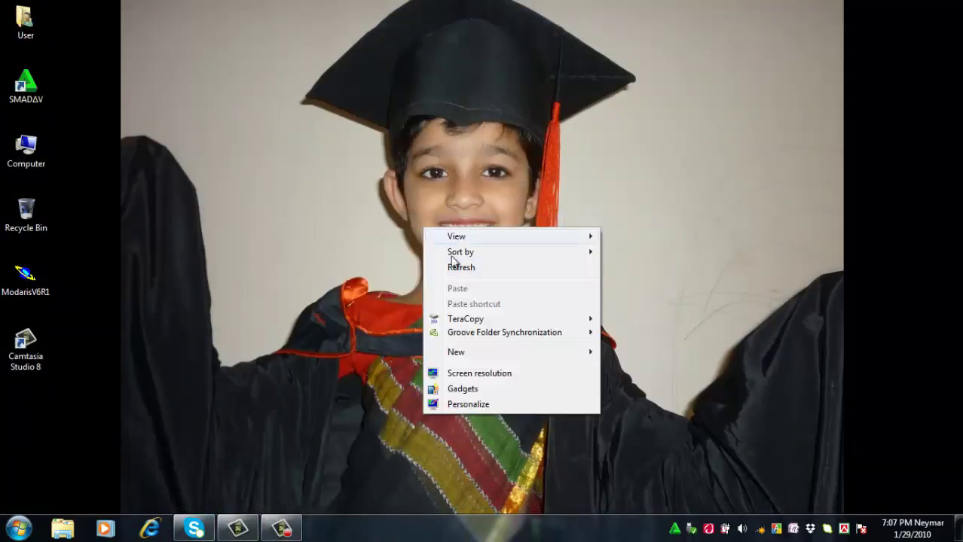
click(460, 267)
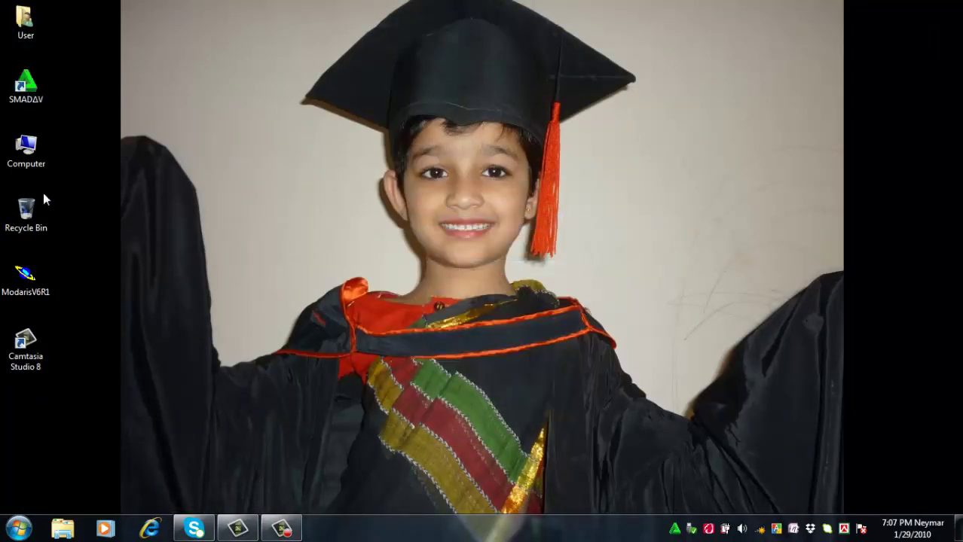
Step: Check the JWS folder on drive D: for the saved and recovered model files
double_click(26, 158)
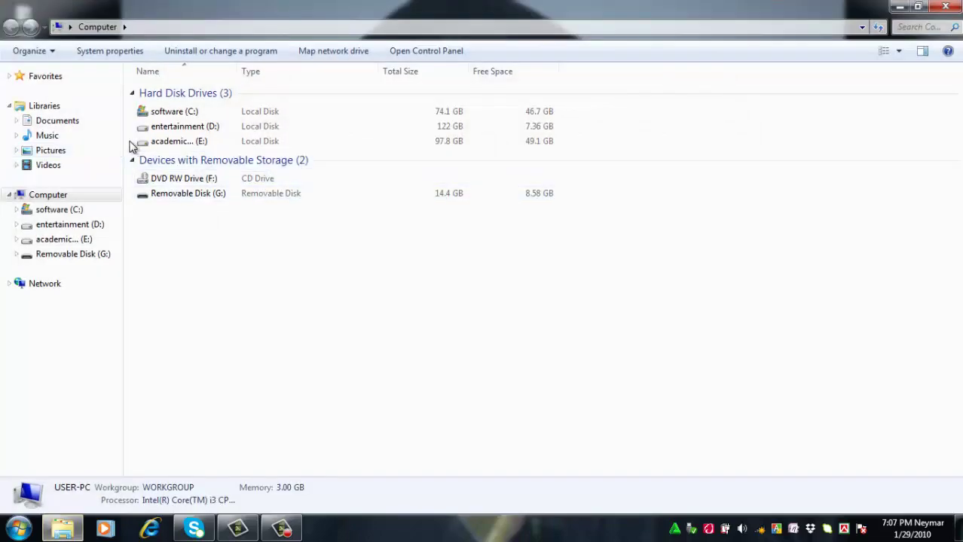
double_click(212, 129)
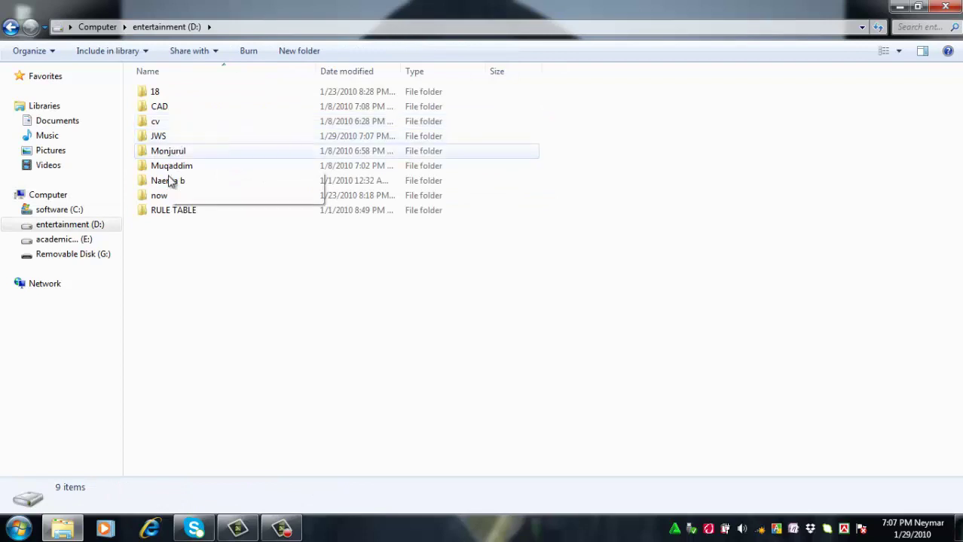
double_click(160, 138)
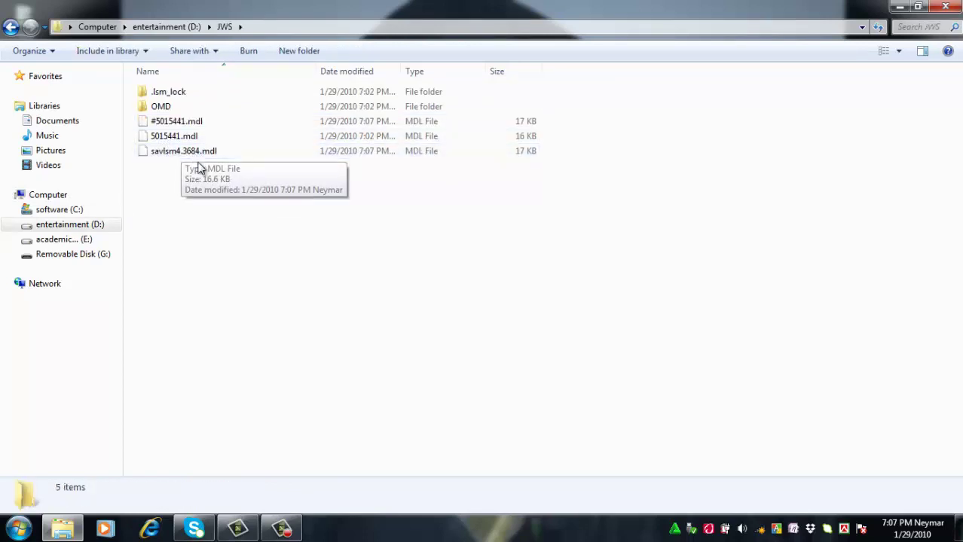
click(946, 6)
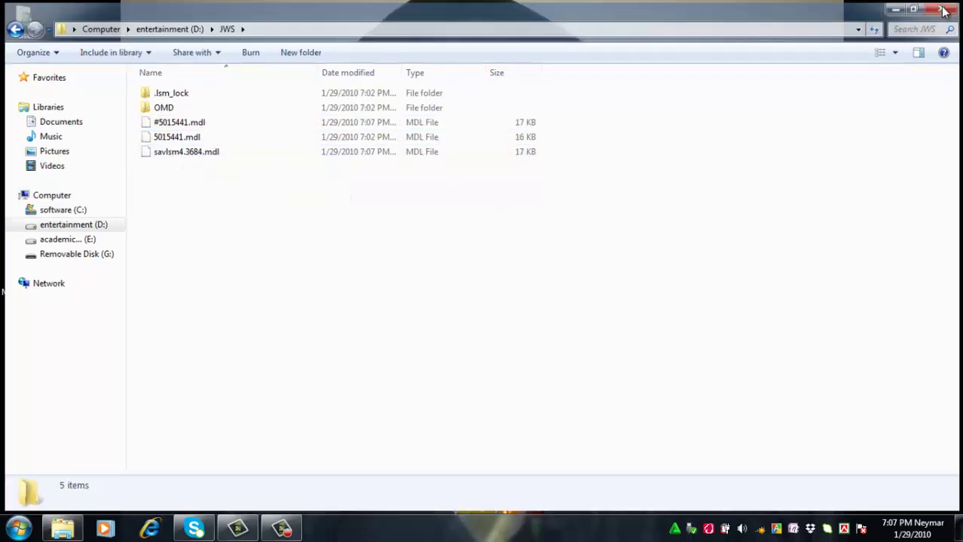
Step: Restart ModarisV6R1 in a maximized window and open the automatically saved model #5015441 from D:/JWS
double_click(26, 279)
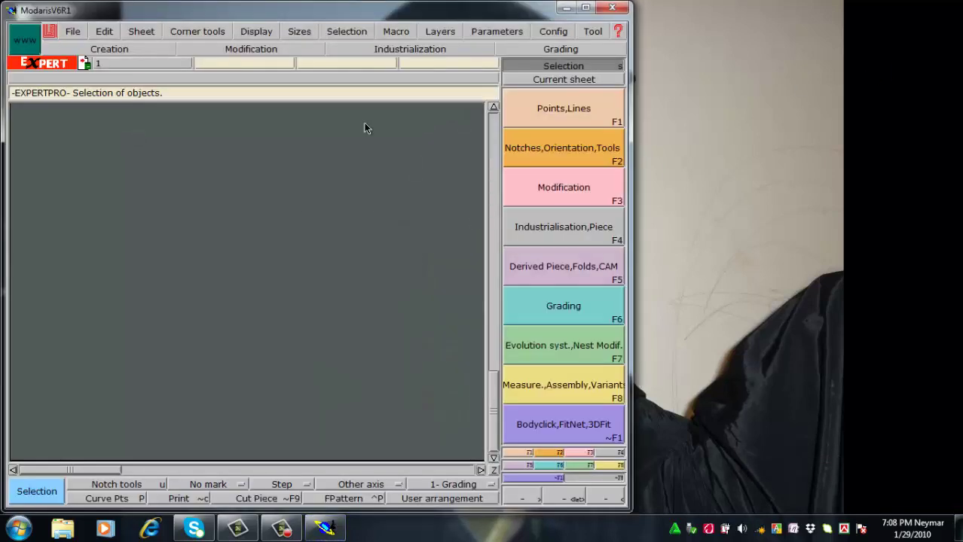
click(587, 9)
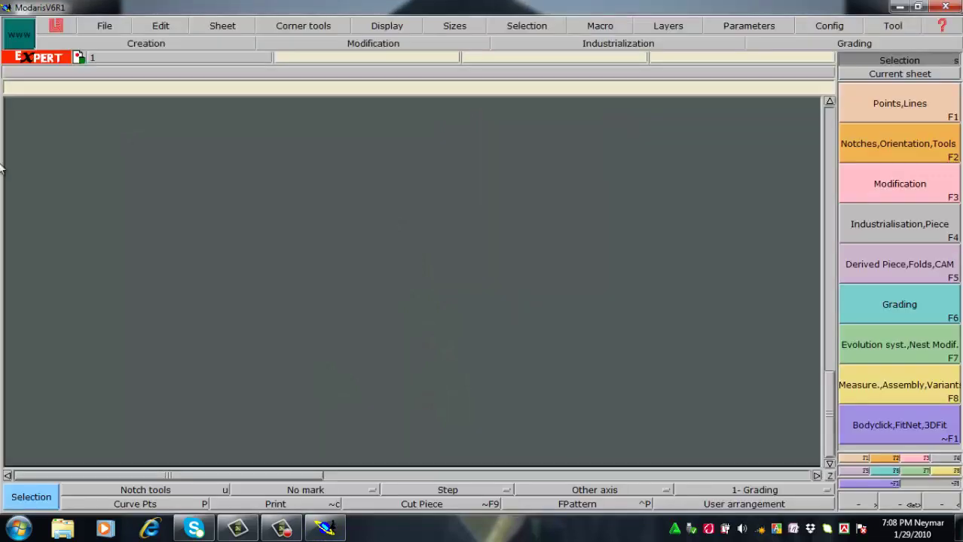
click(102, 24)
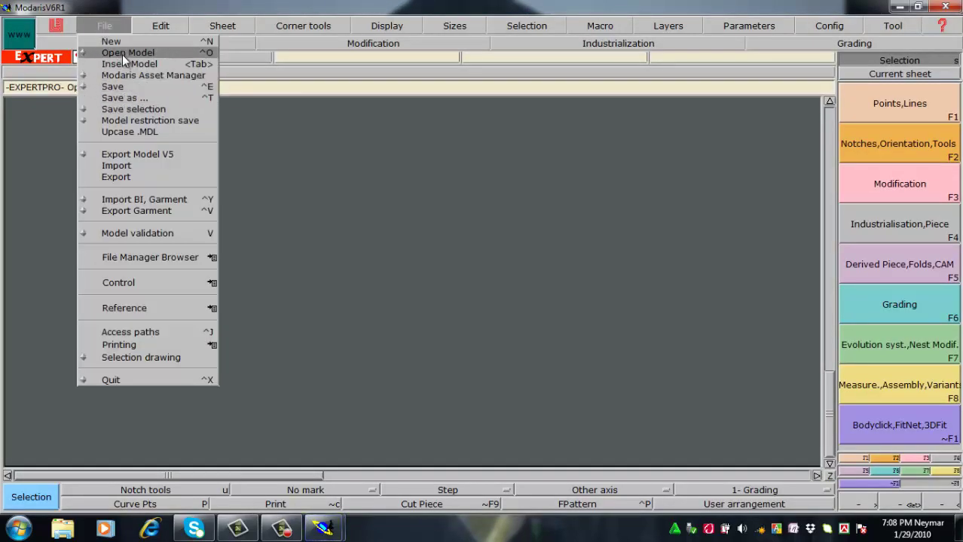
click(122, 55)
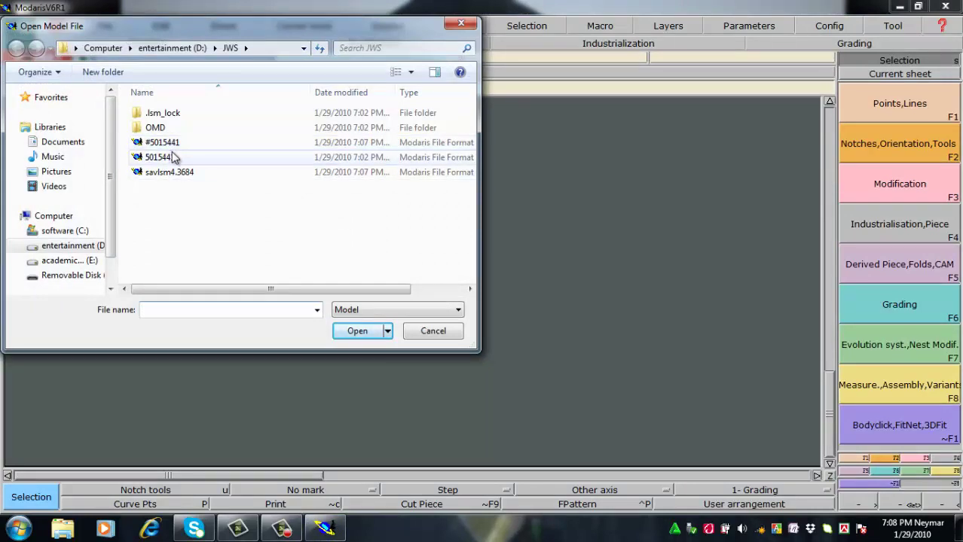
click(170, 144)
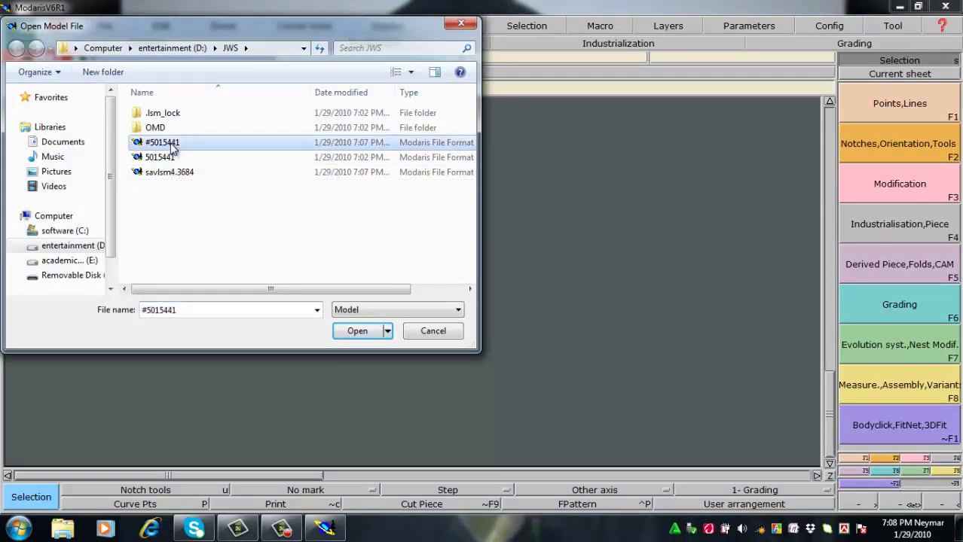
click(359, 332)
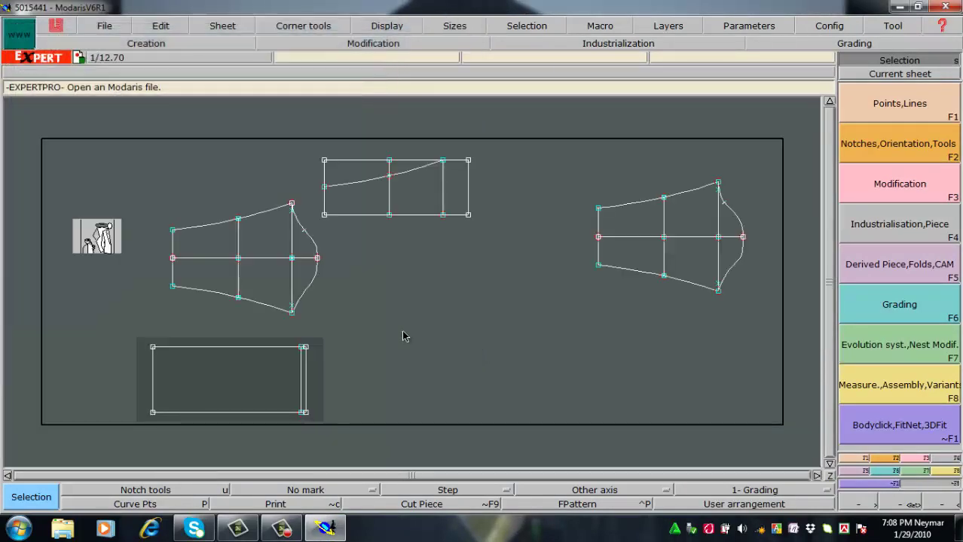
key(Home)
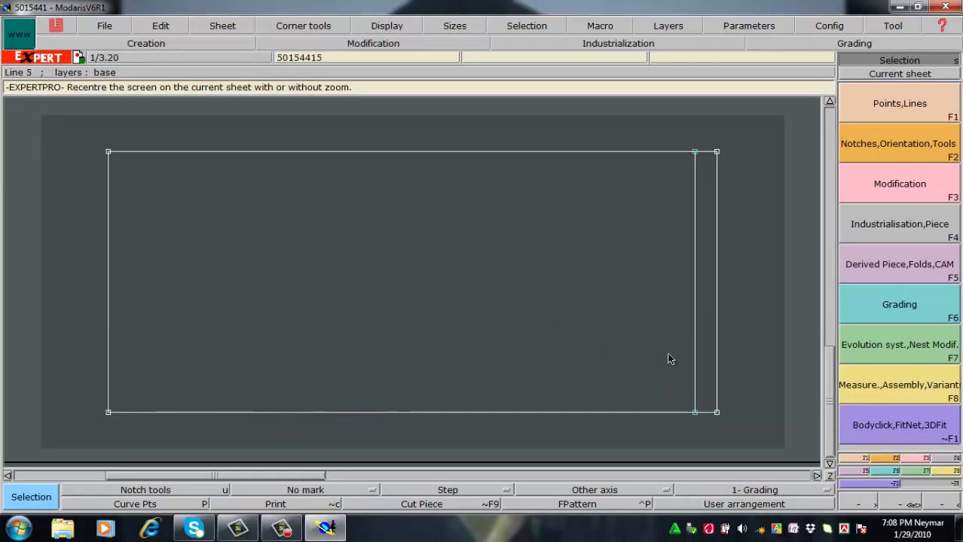
key(Home)
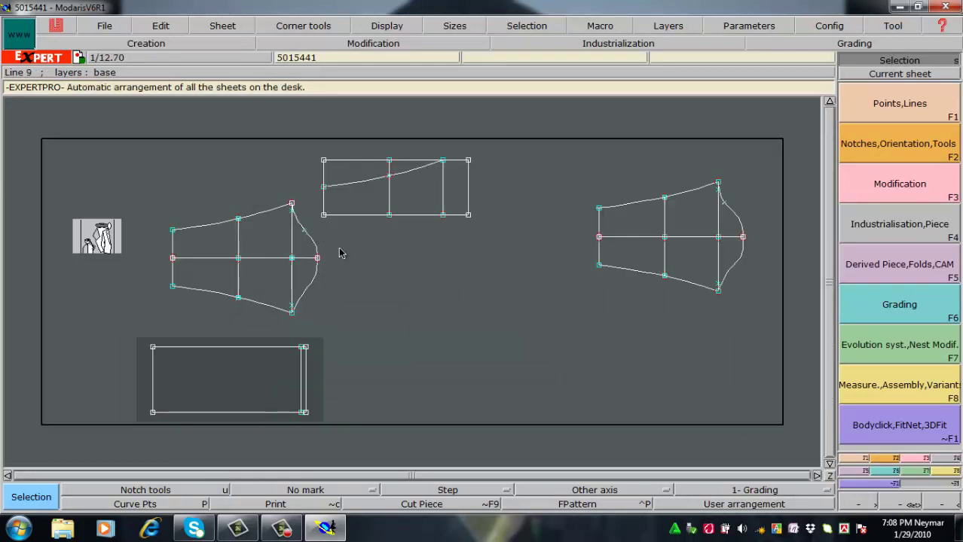
Step: Delete the parallel line just inside the rectangle's right edge
key(Home)
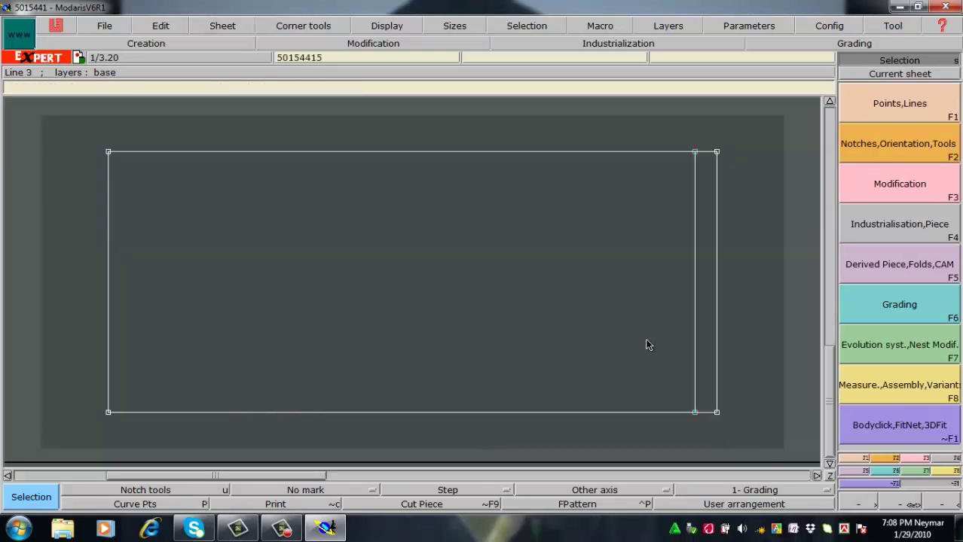
key(d)
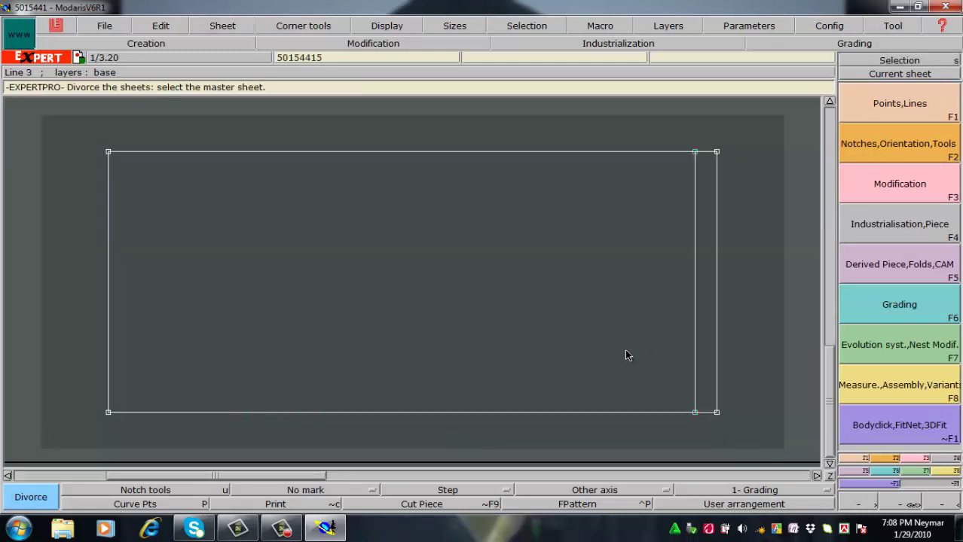
key(Delete)
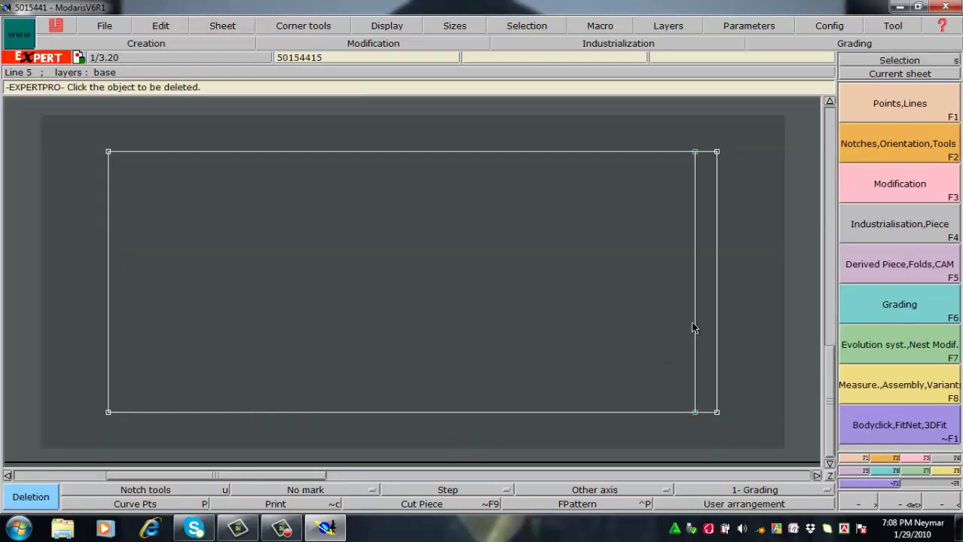
click(693, 327)
Step: Try placing a developed point on the rectangle's bottom edge, measured from its lower-right corner, and undo it
key(shift+d)
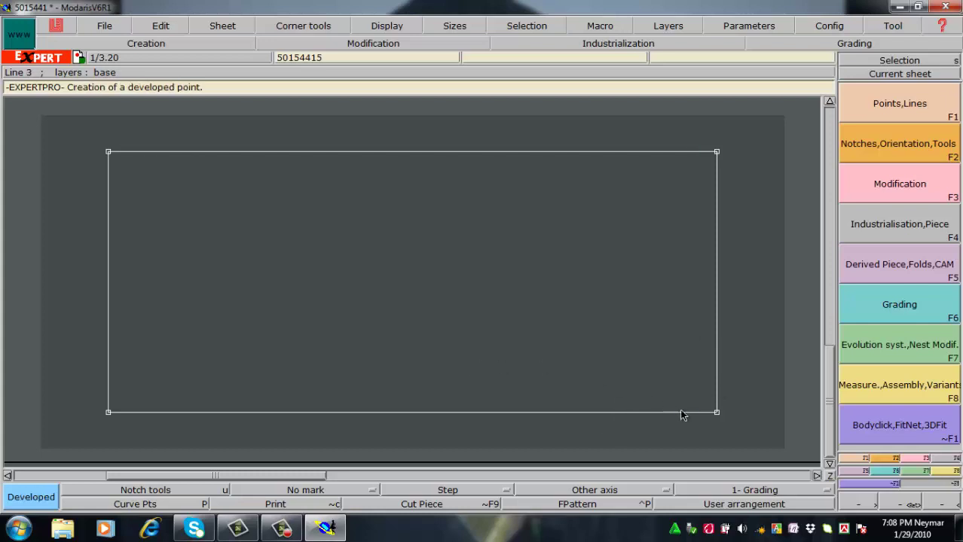
click(717, 412)
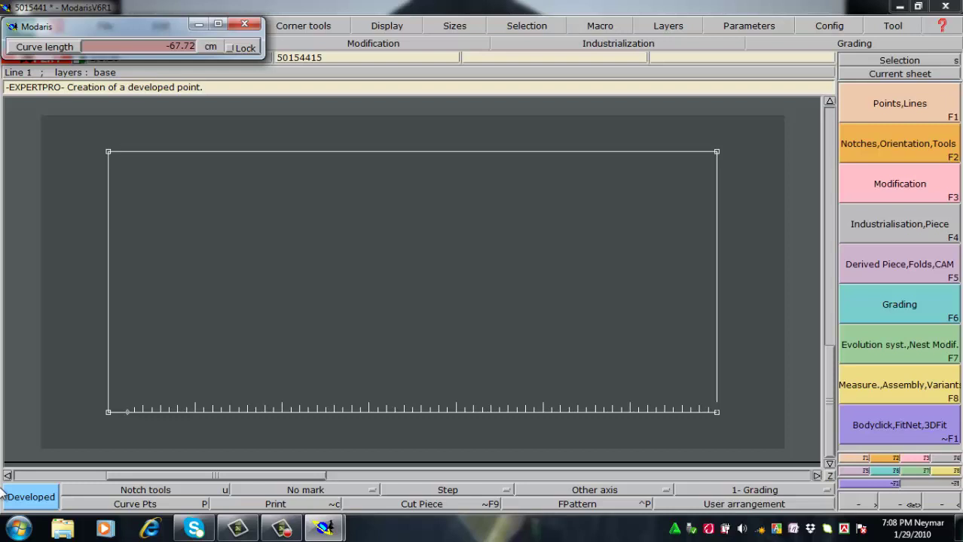
click(499, 333)
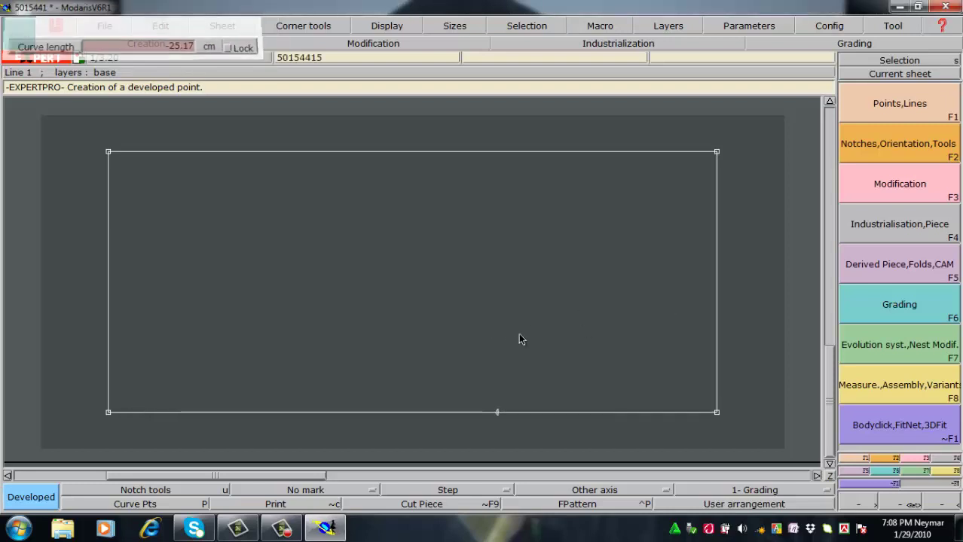
key(ctrl+z)
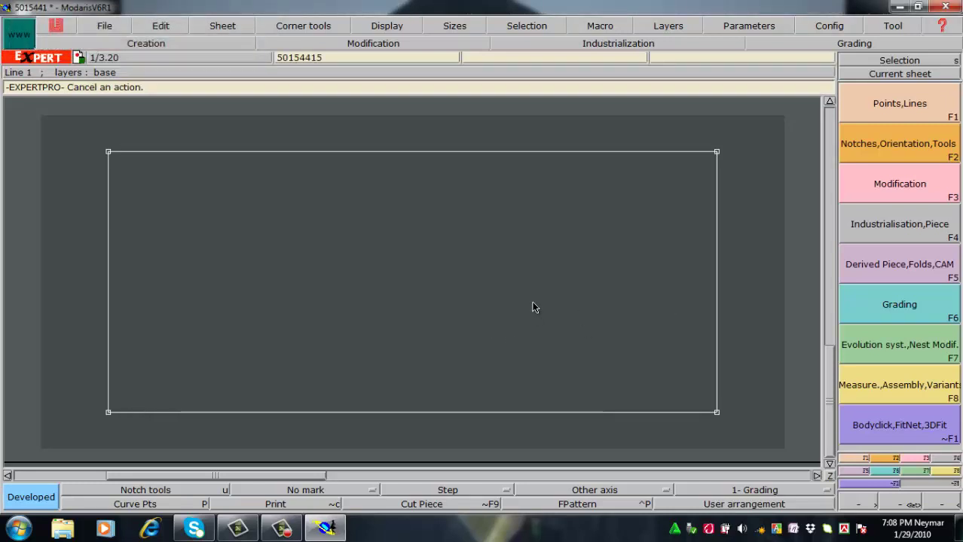
Step: Delete the sheet holding the rectangle and create a new blank sheet in its place
key(Delete)
click(561, 304)
key(j)
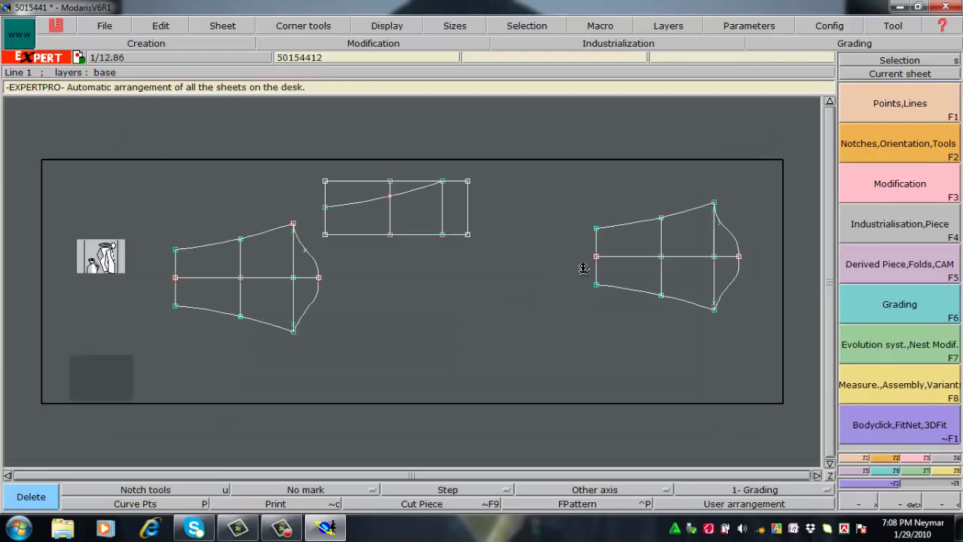
key(n)
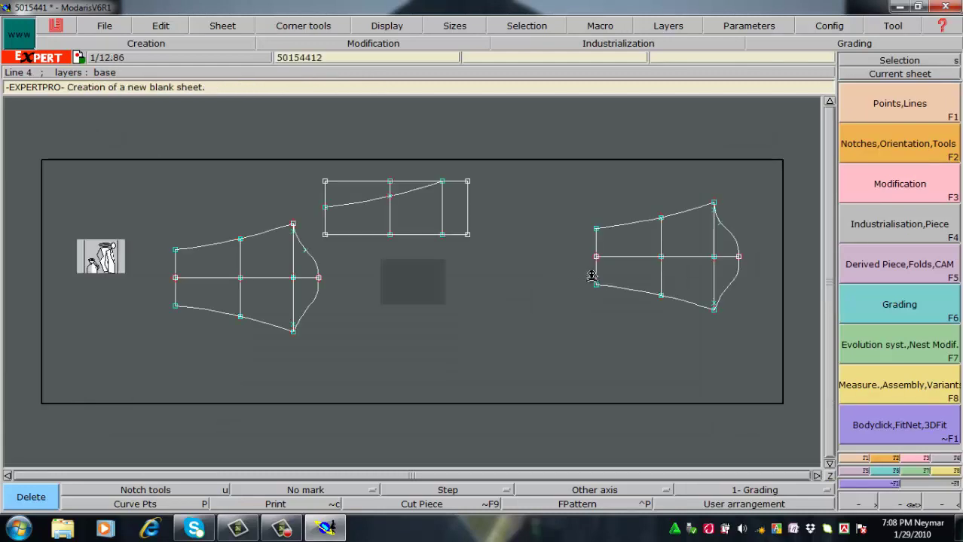
key(Home)
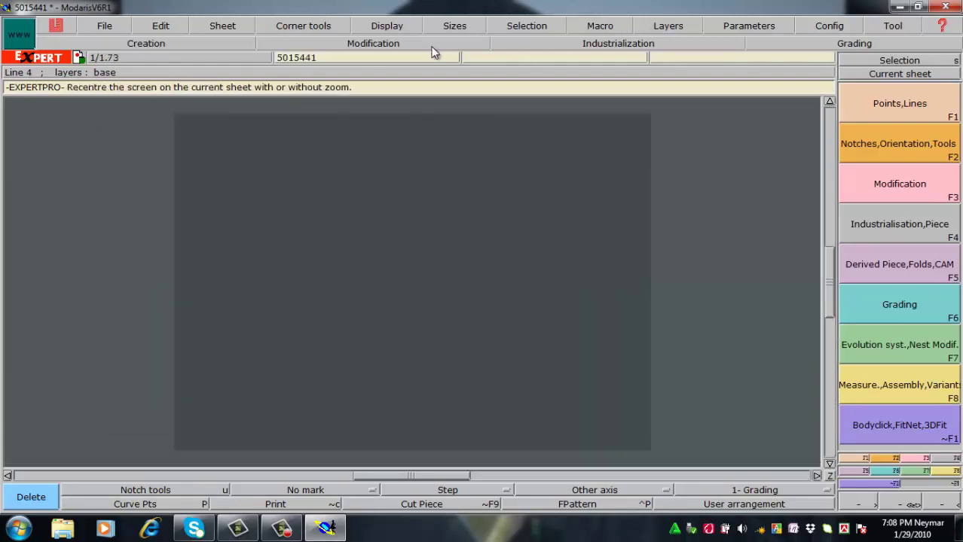
Step: Turn on the display of the title block and the sizes for the sheets
click(388, 25)
click(400, 236)
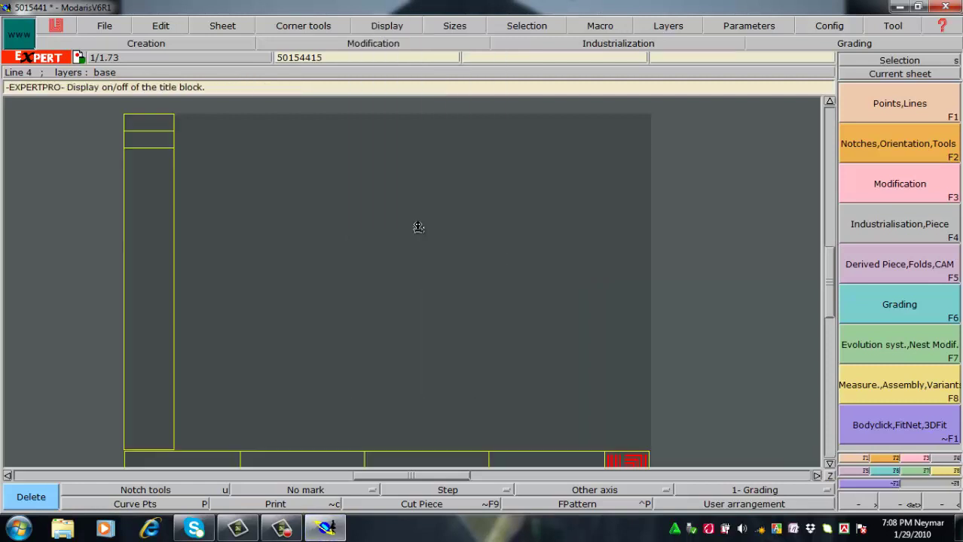
click(388, 26)
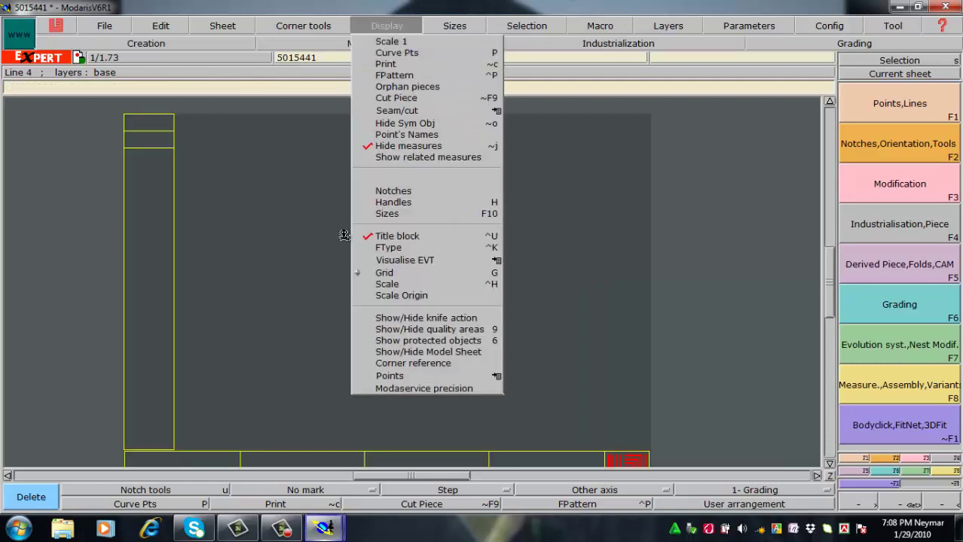
click(387, 214)
Step: Draw a rectangle 70 cm wide and 30 cm high on the blank sheet and rearrange all sheets on the desk
key(shift+r)
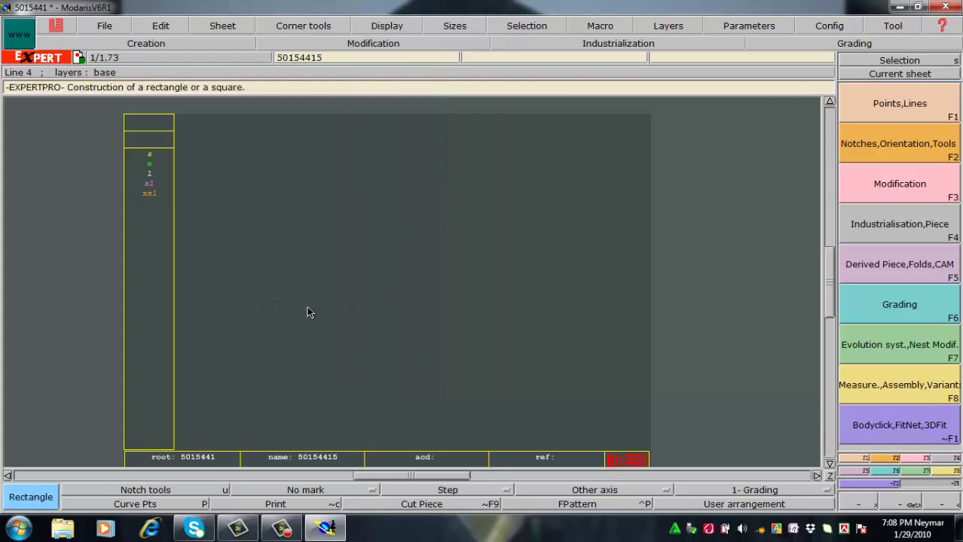
click(259, 215)
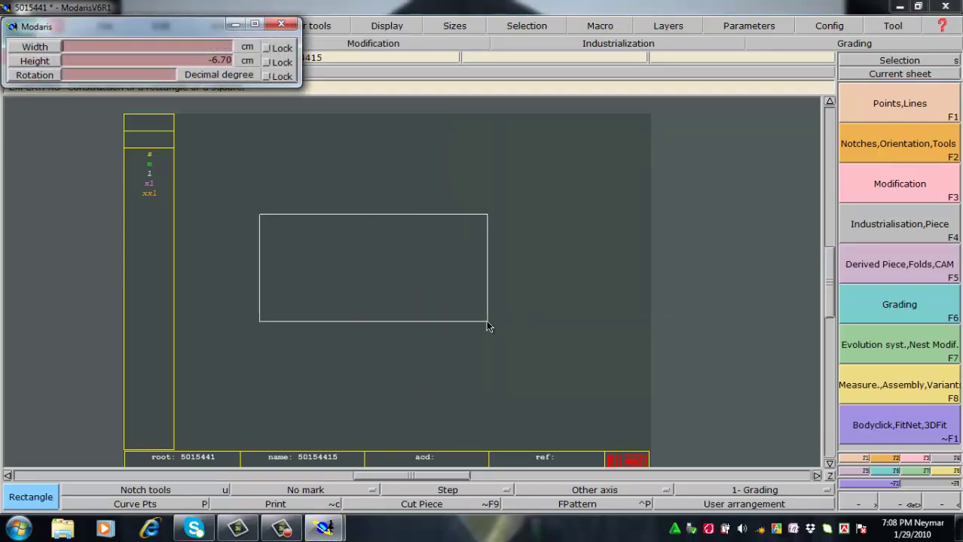
text(70)
key(Return)
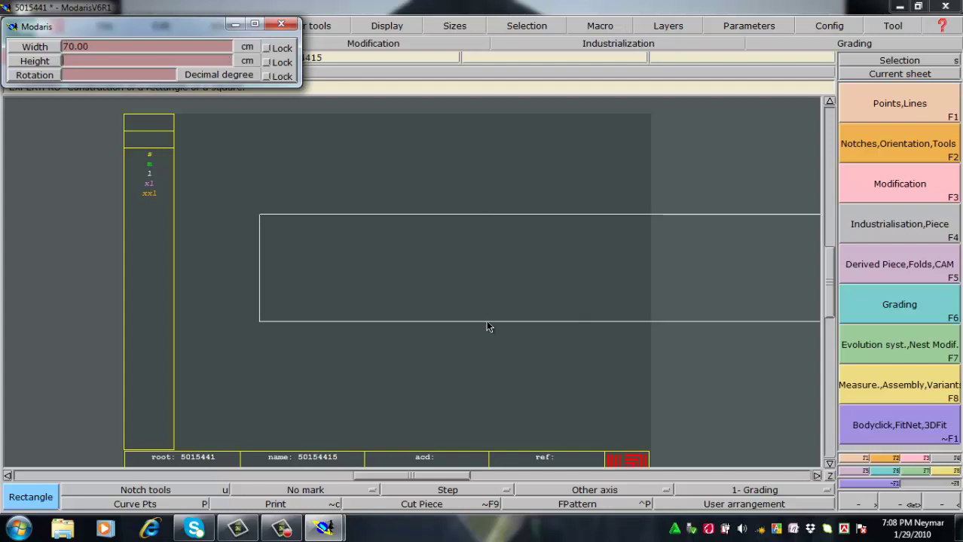
text(30)
key(Return)
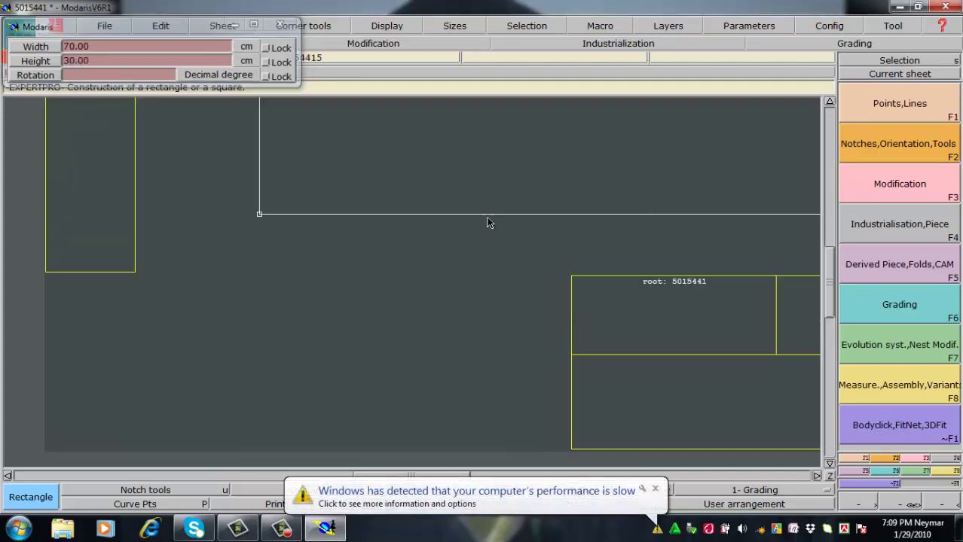
key(Home)
scroll(336, 276, up, 2)
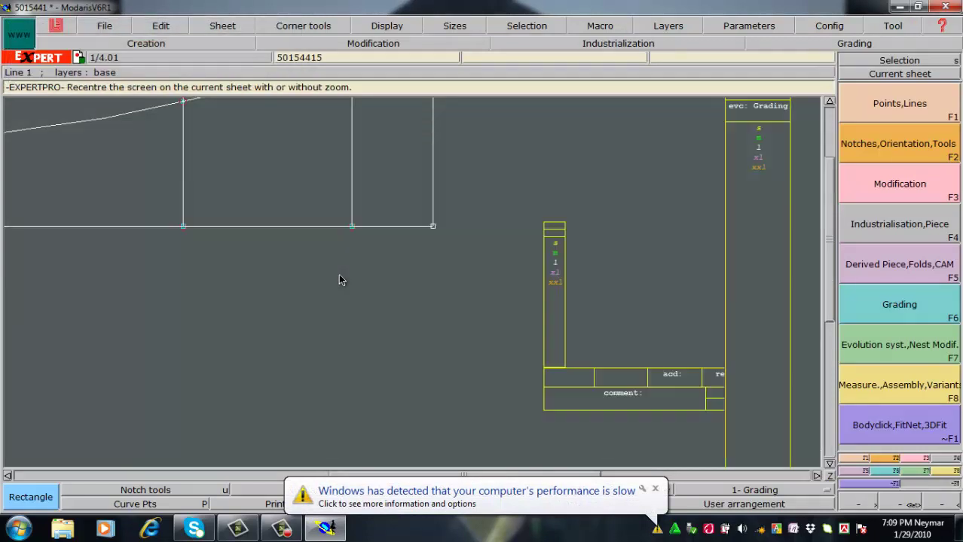
scroll(354, 276, up, 1)
key(j)
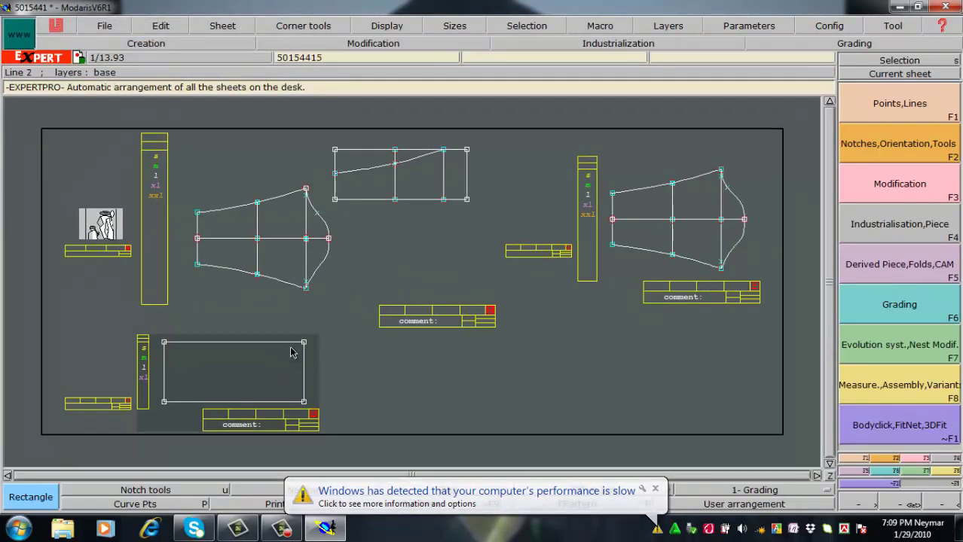
key(Home)
Step: Create a parallel line outside the rectangle's right edge with a distance of -2.5 cm
key(p)
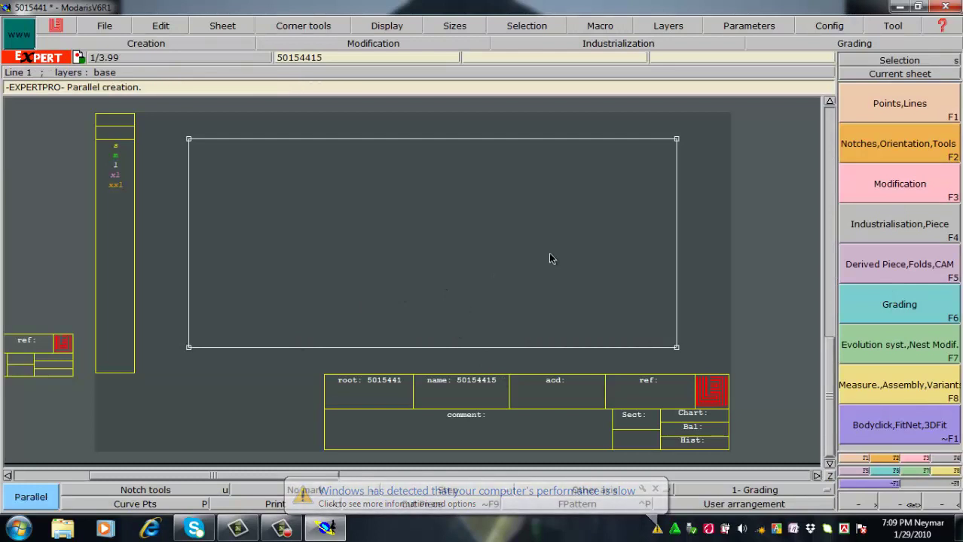
click(688, 264)
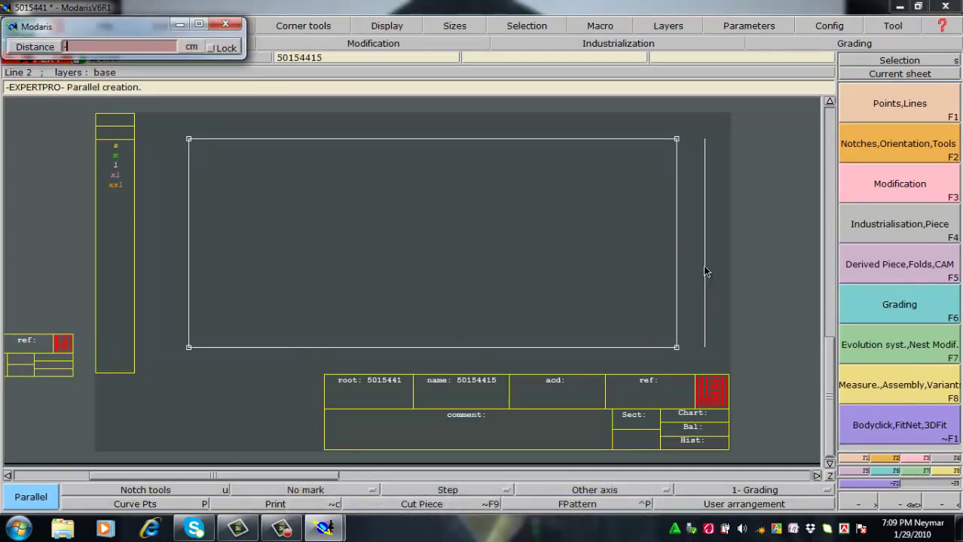
text(-2.5)
key(Return)
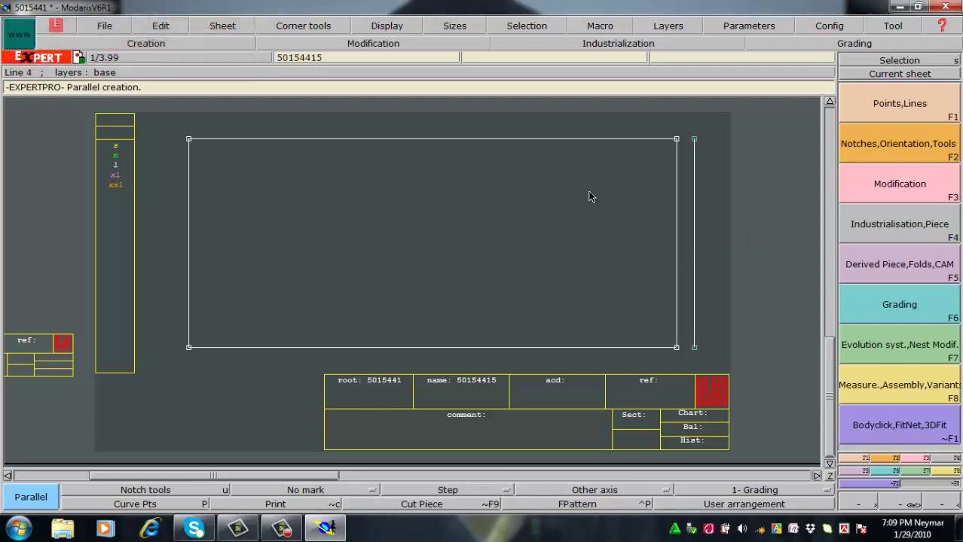
key(Escape)
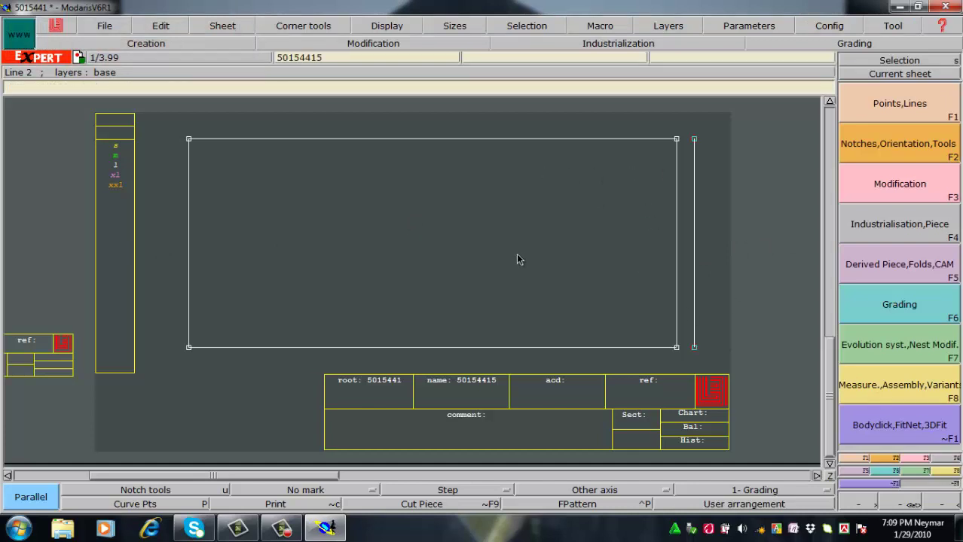
Step: Delete the rectangle's original right edge, keeping the parallel line beside it
key(Return)
drag(621, 121, 788, 380)
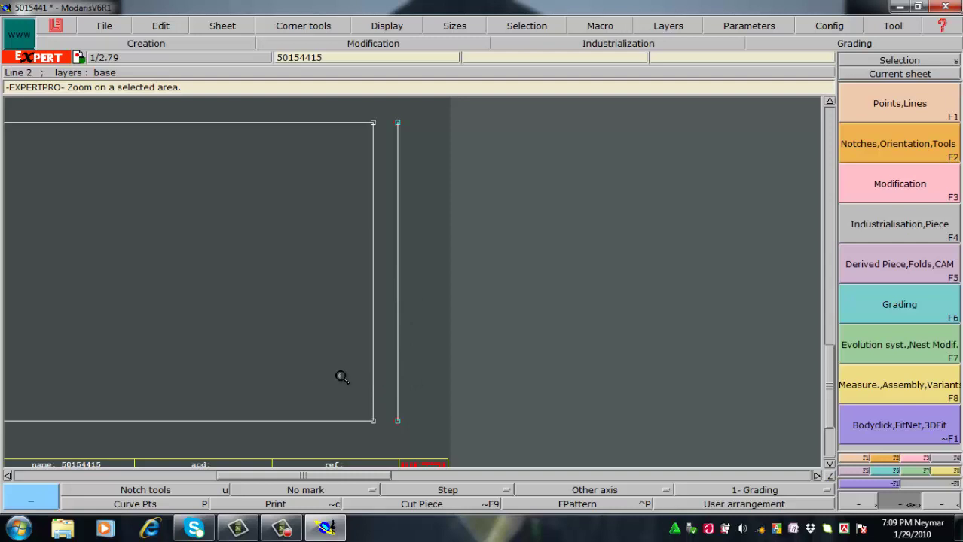
right_click(356, 349)
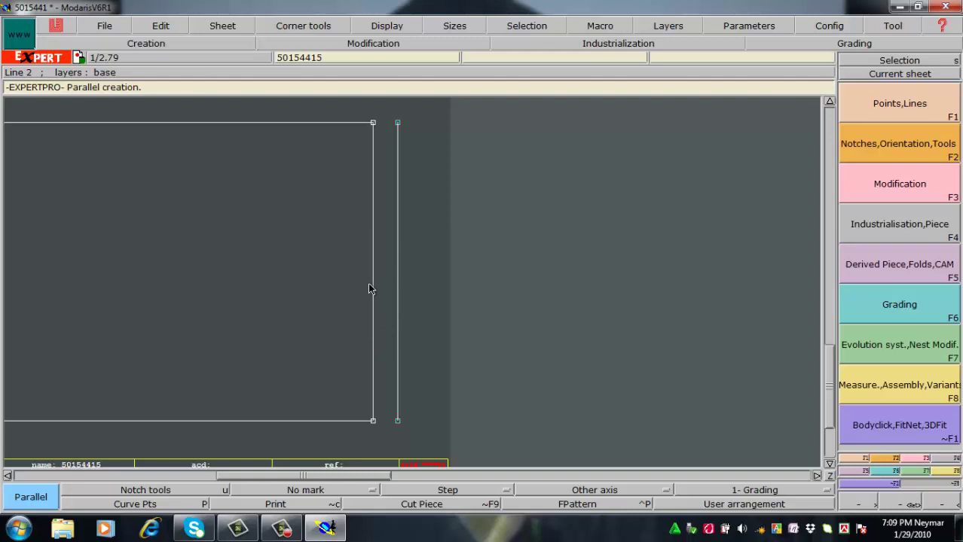
key(d)
key(Delete)
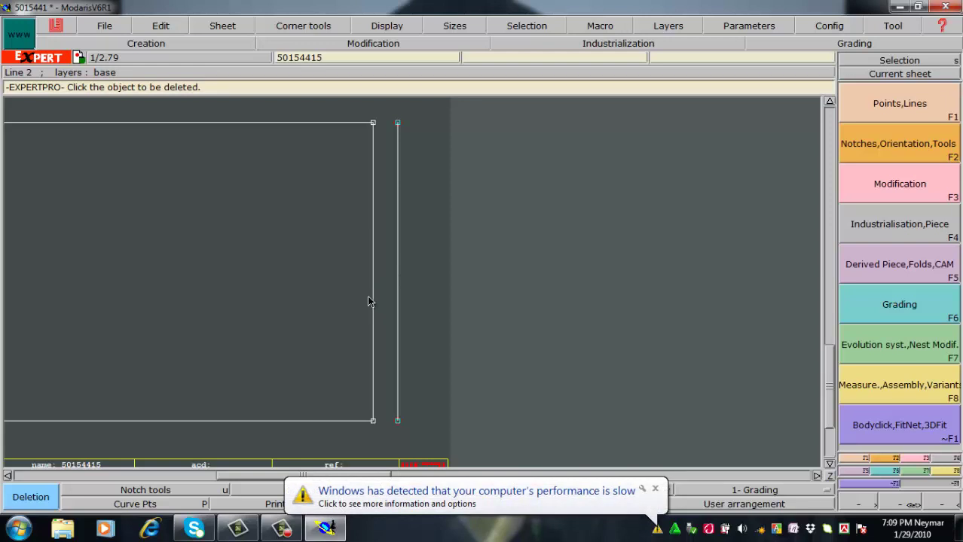
click(370, 302)
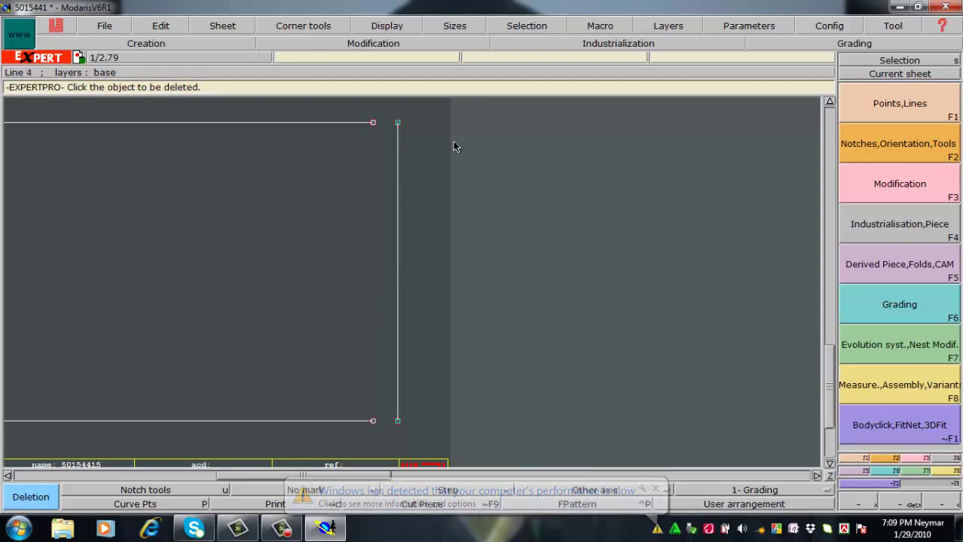
Step: Lengthen the top edge by about 10.8 cm and extend the bottom edge past the vertical parallel line as well
key(a)
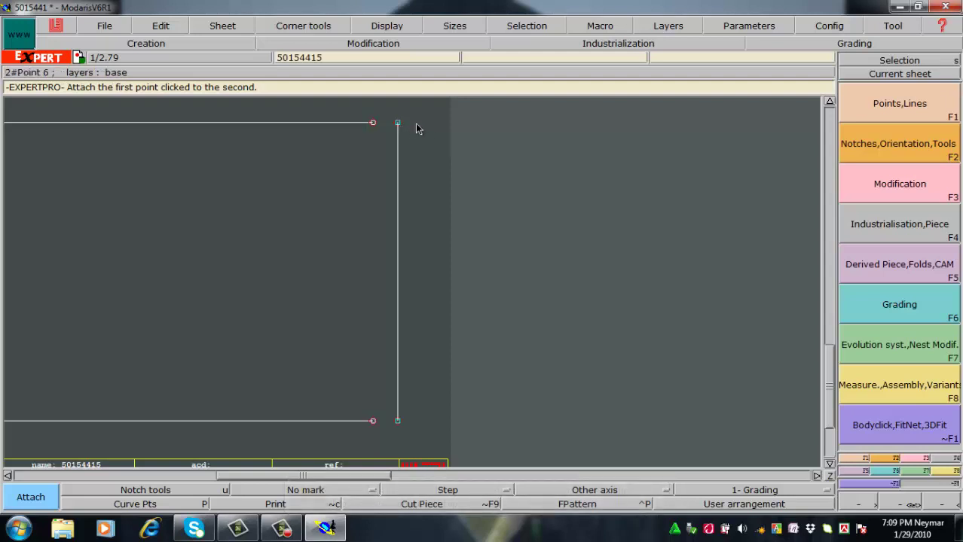
key(l)
click(364, 123)
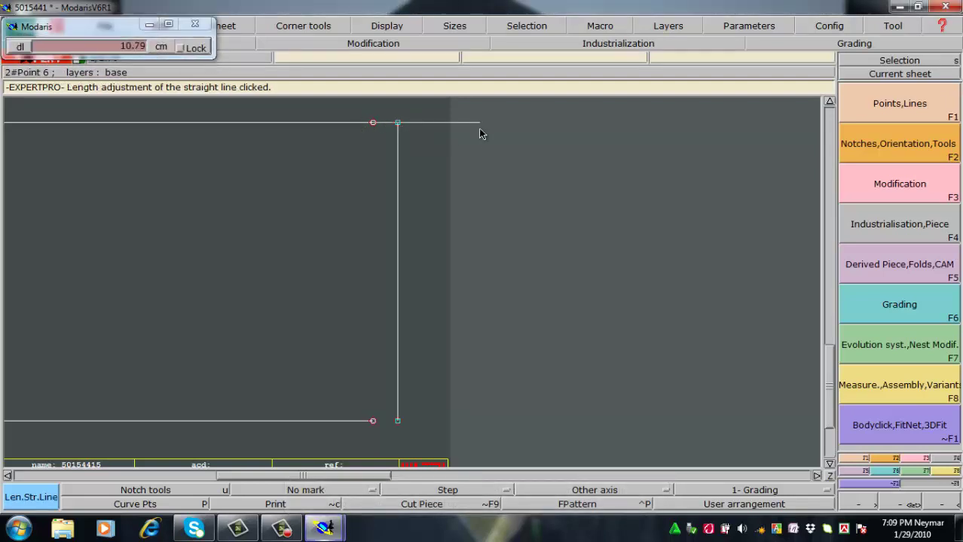
click(479, 128)
click(338, 420)
click(446, 422)
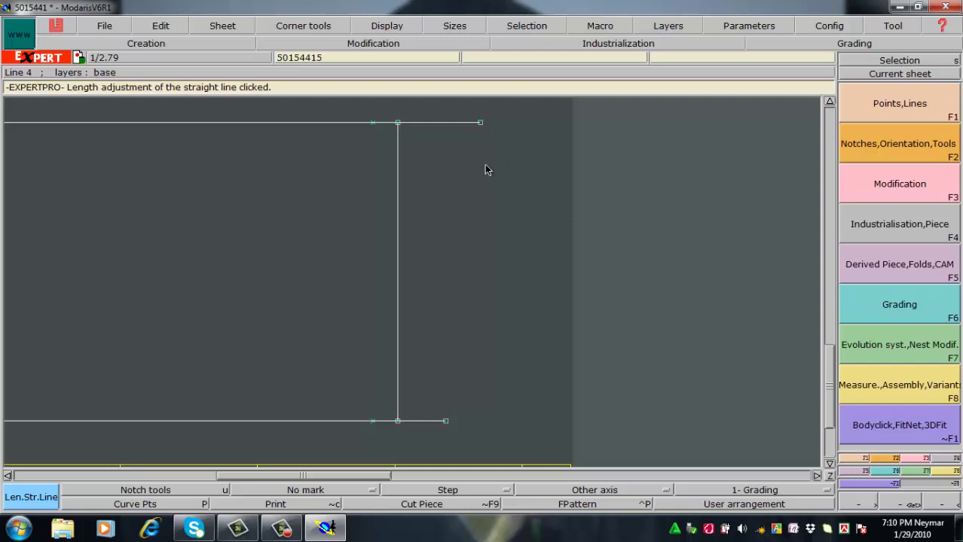
Step: Try lengthening the top edge a second time and undo that extension
click(373, 122)
click(378, 276)
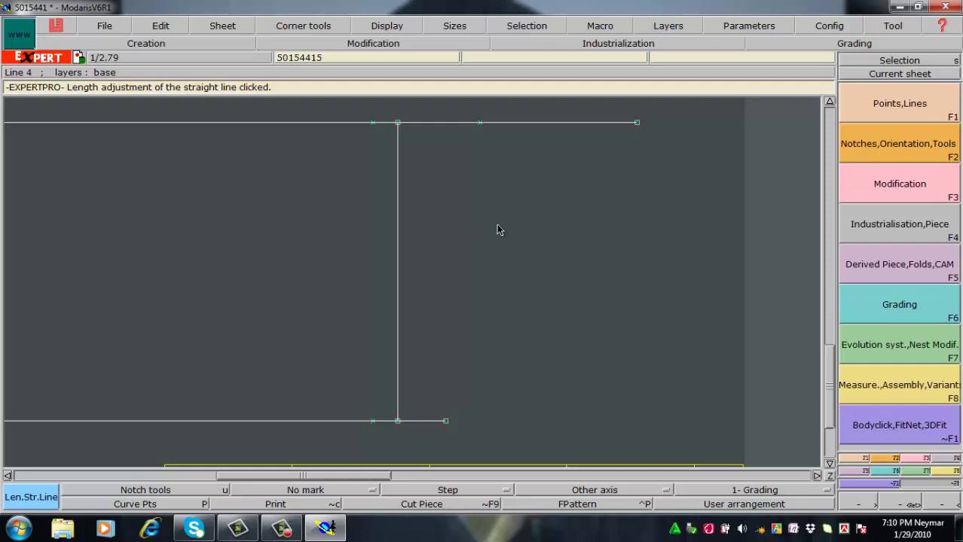
key(ctrl+z)
Step: Delete the leftover corner points on the top and bottom edges beside the vertical parallel line
key(Delete)
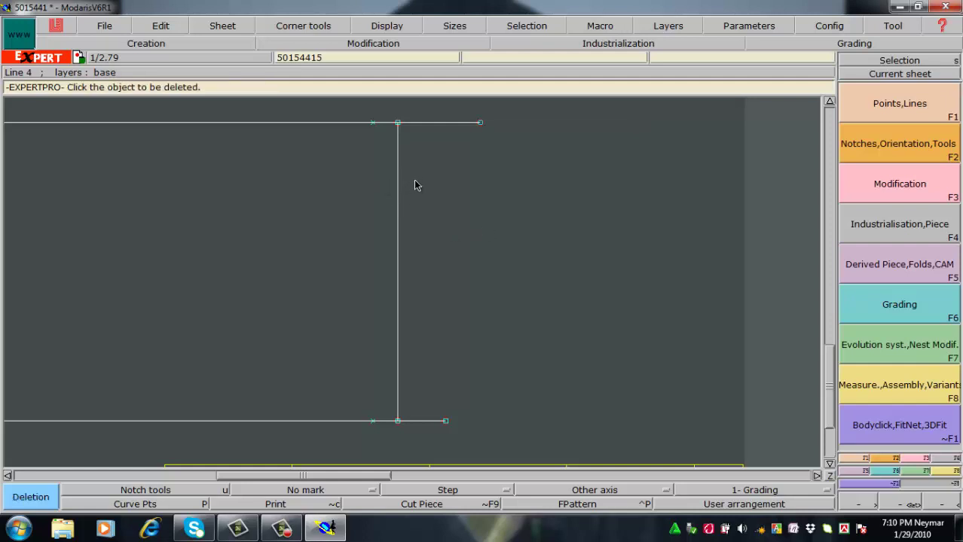
click(374, 124)
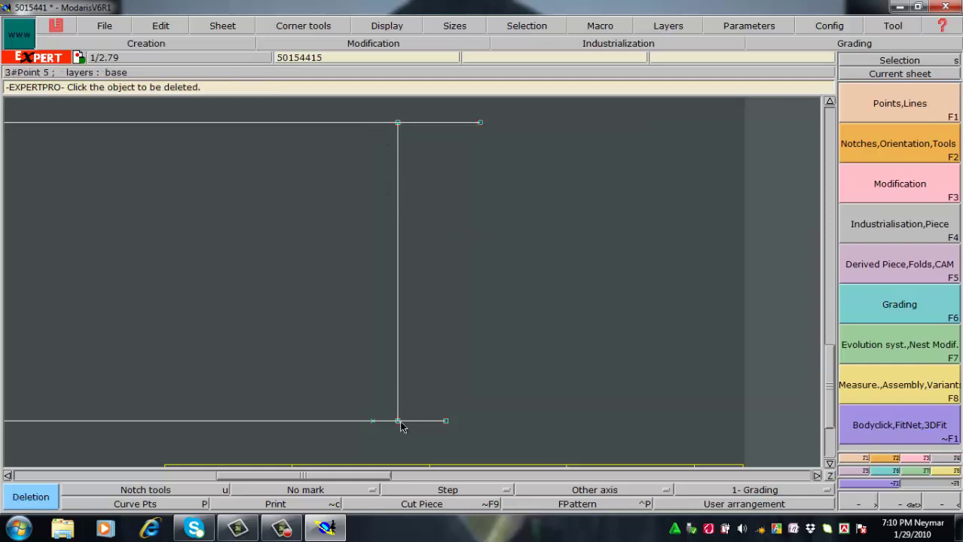
click(370, 421)
Step: Trim the overhanging top and bottom edges to the vertical parallel line with Adjust 2 lines
click(876, 63)
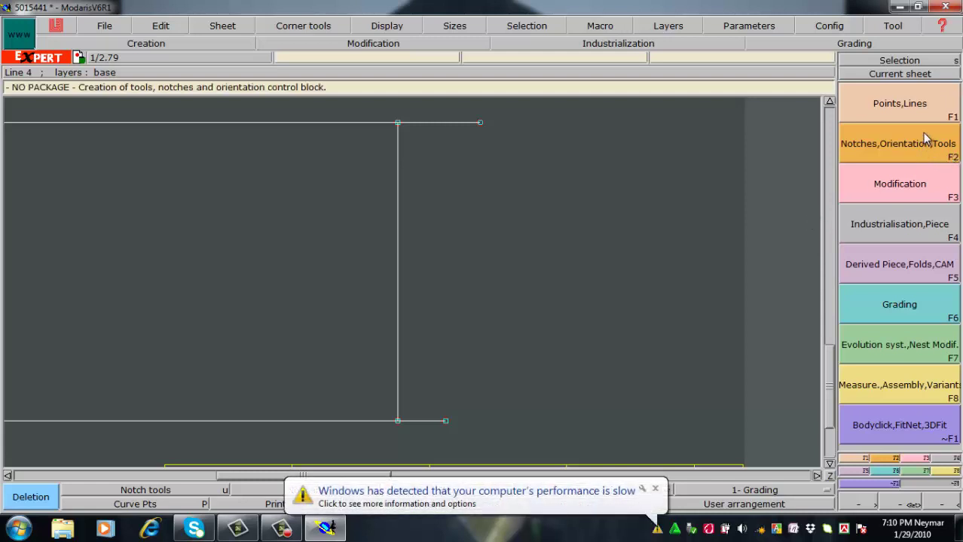
click(912, 184)
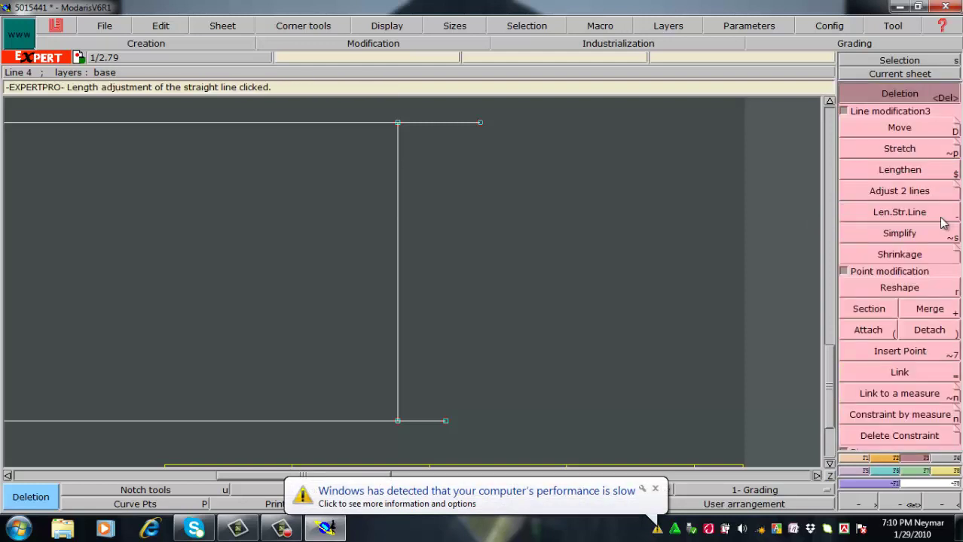
click(897, 191)
click(384, 123)
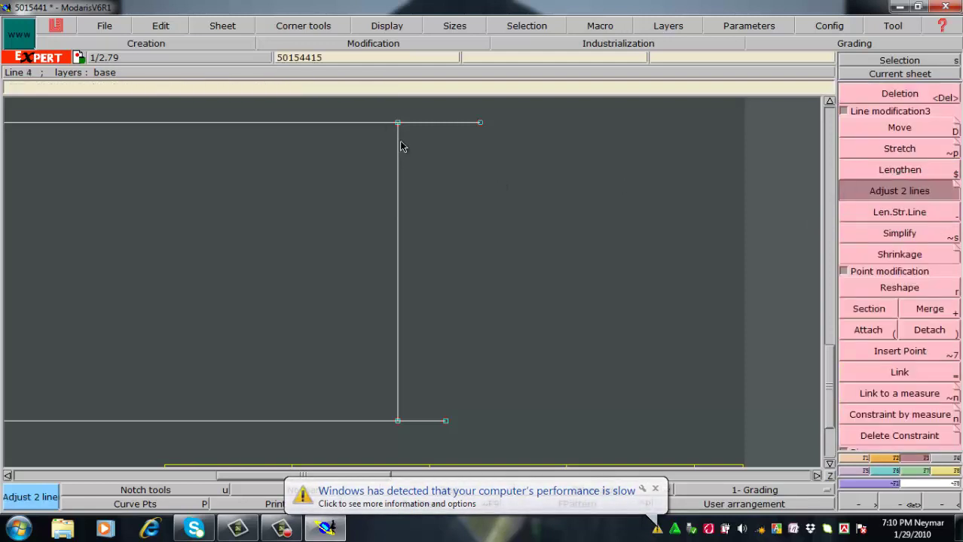
click(400, 145)
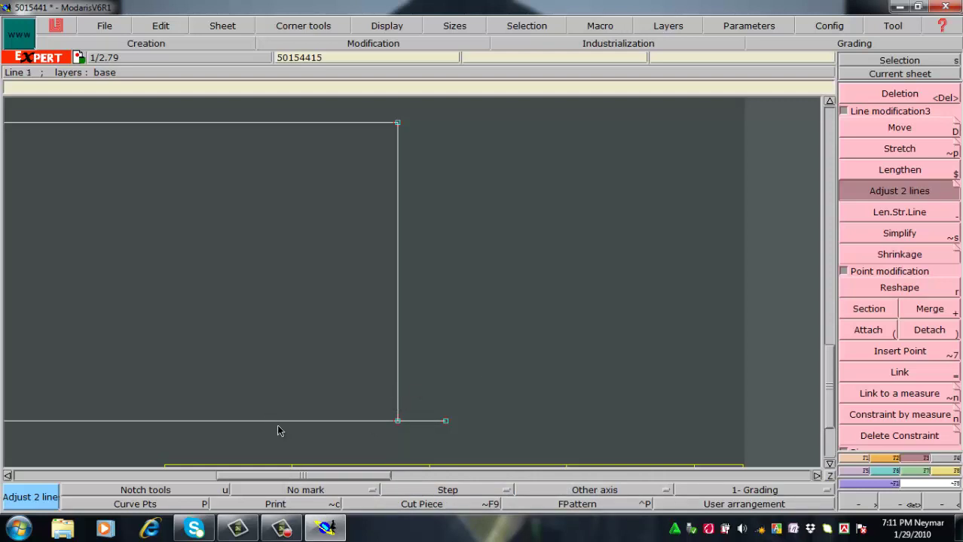
click(398, 393)
Step: Attach the vertical line's endpoints to the ends of the top and bottom edges, closing both right-hand corners
key(parenleft)
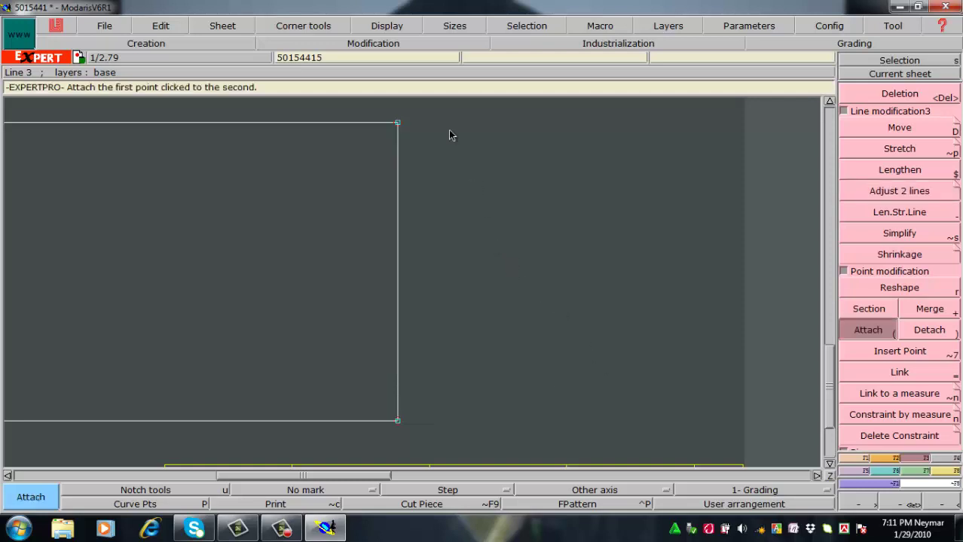
click(398, 123)
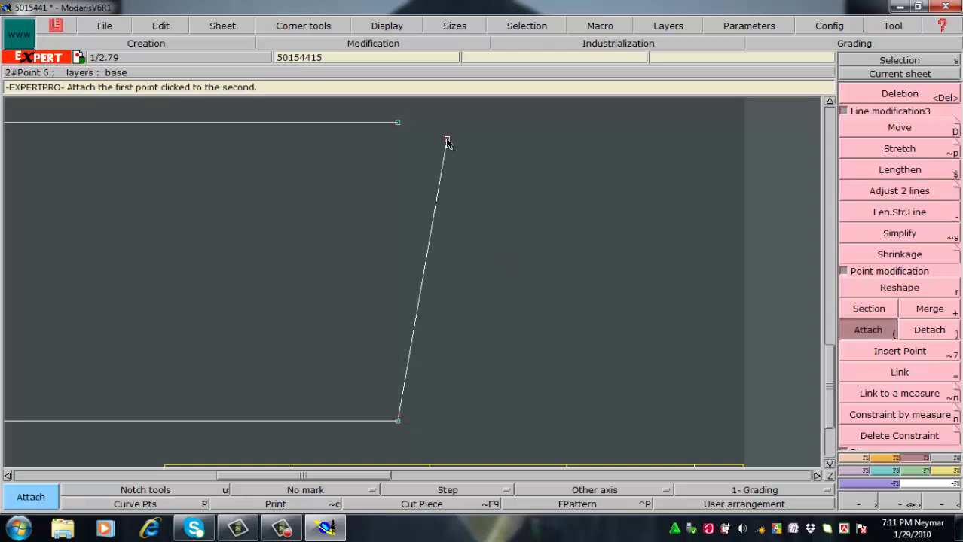
click(398, 123)
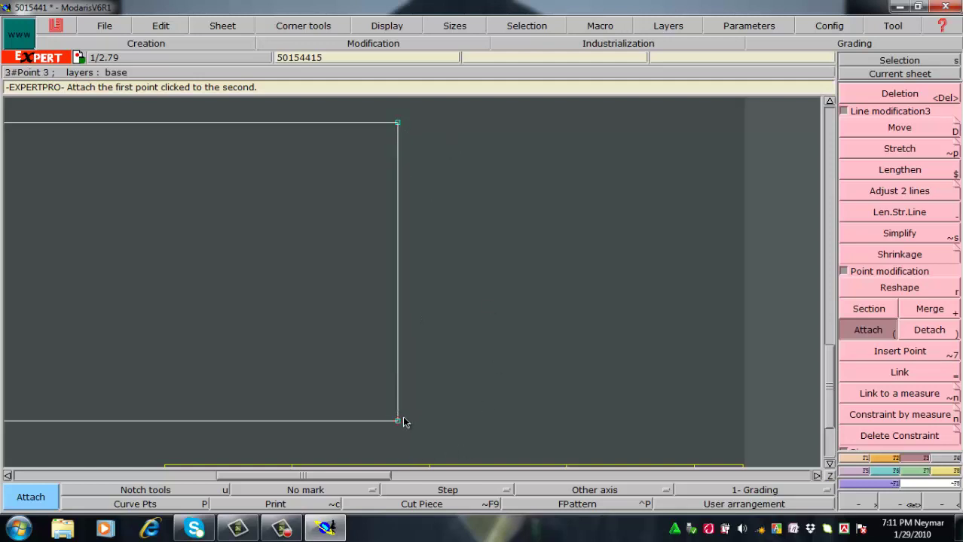
click(399, 422)
click(456, 411)
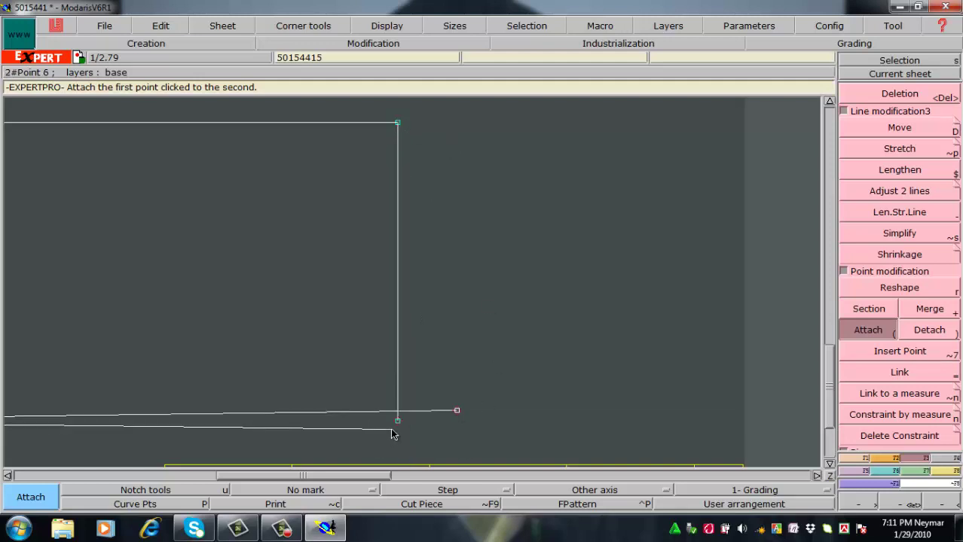
click(399, 421)
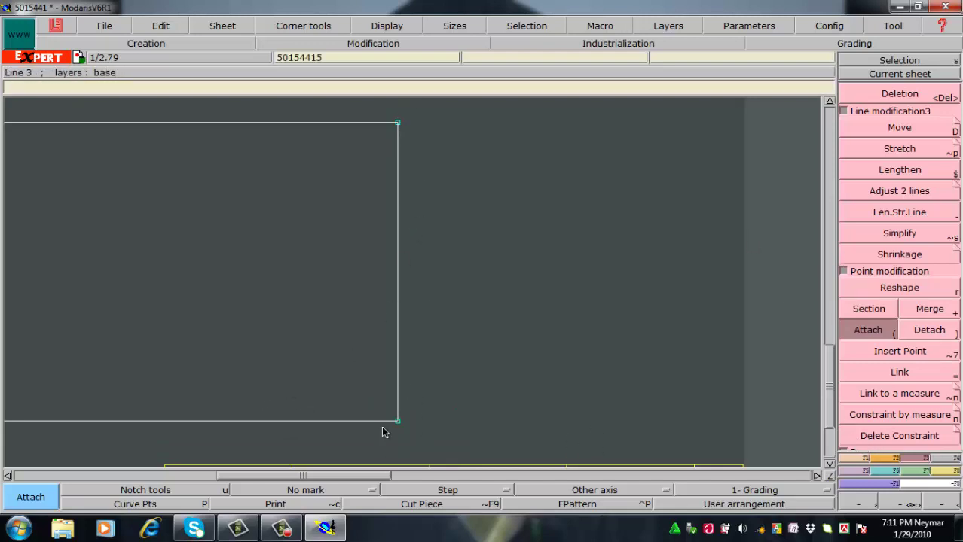
Step: Try a parallel line about 9.6 cm inside the rectangle's right edge, and undo it
key(p)
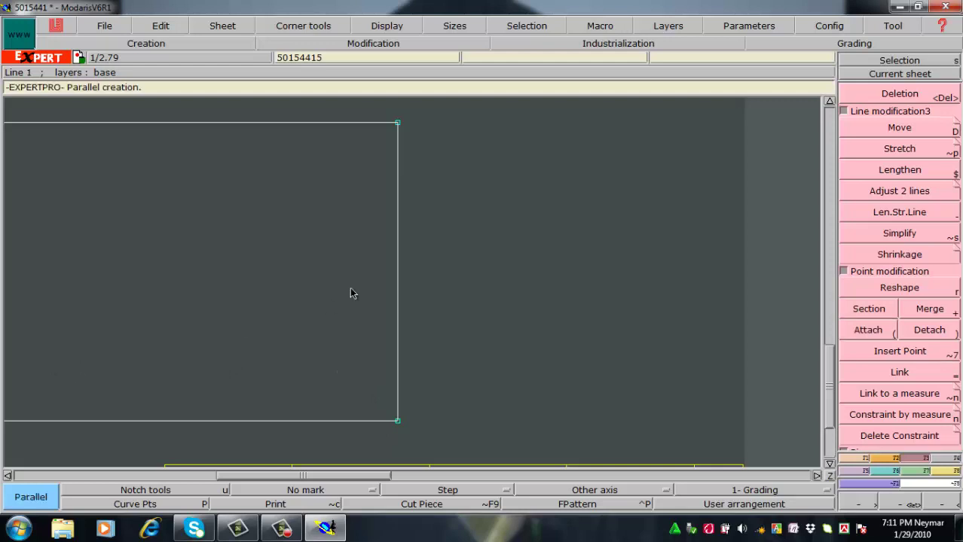
click(399, 265)
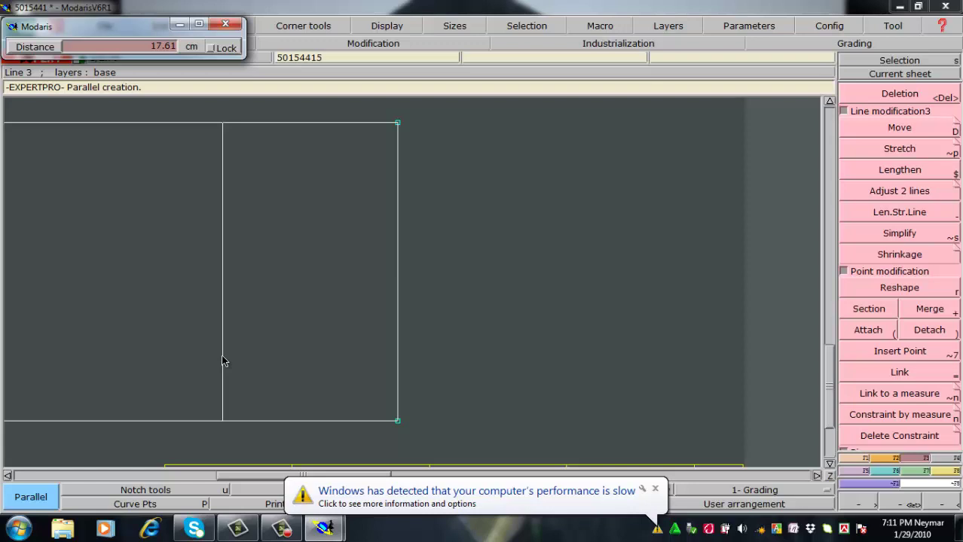
click(302, 288)
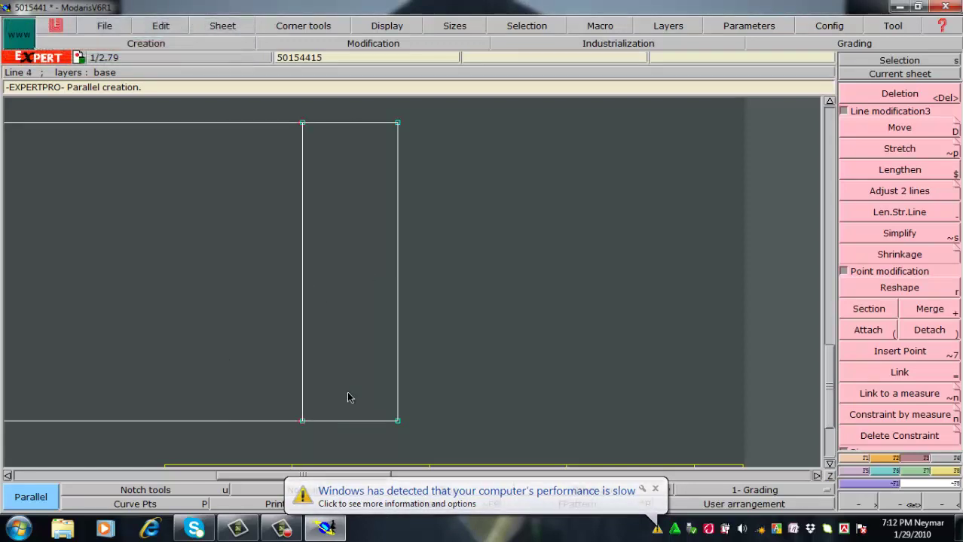
key(ctrl+z)
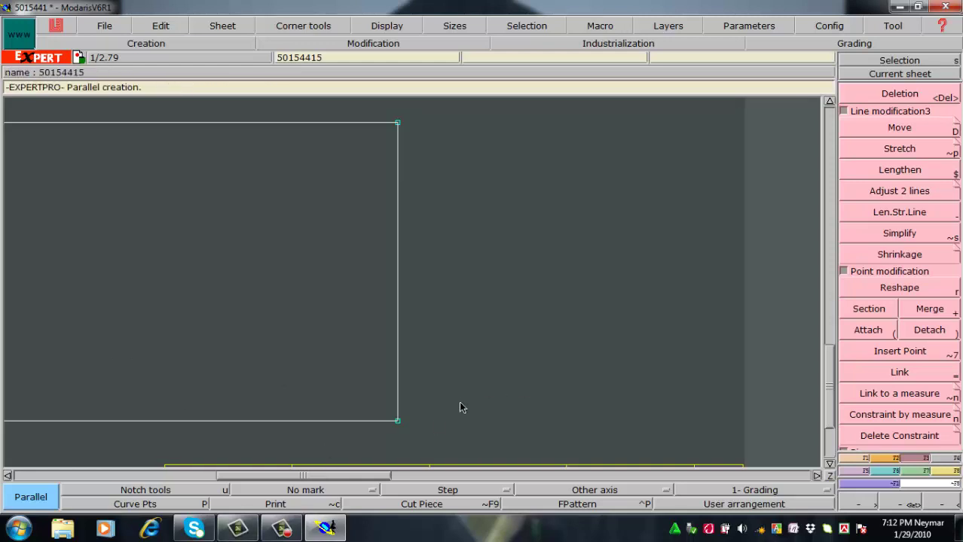
Step: Try a parallel line 9 cm inside the right edge, keeping the current Windows color scheme without further reminders, and undo the line
click(325, 354)
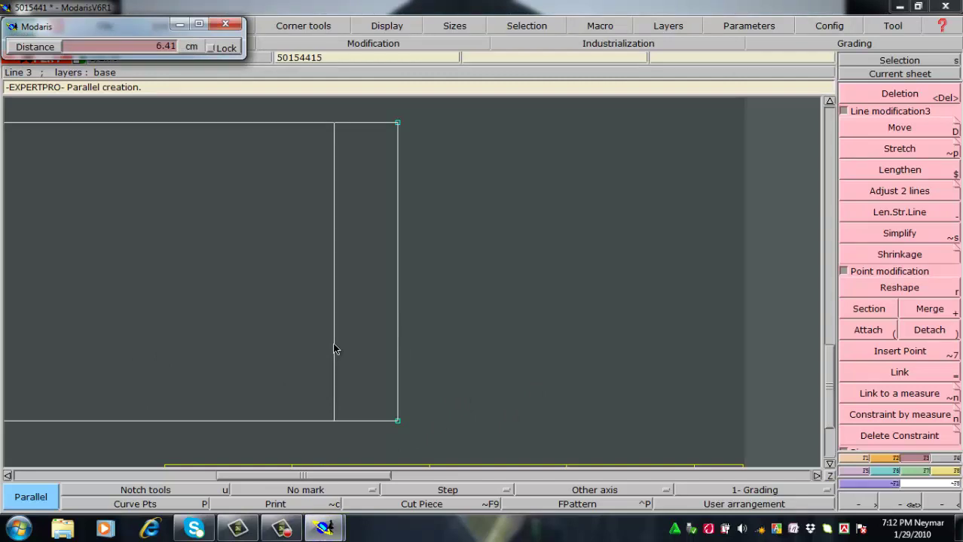
key(Down)
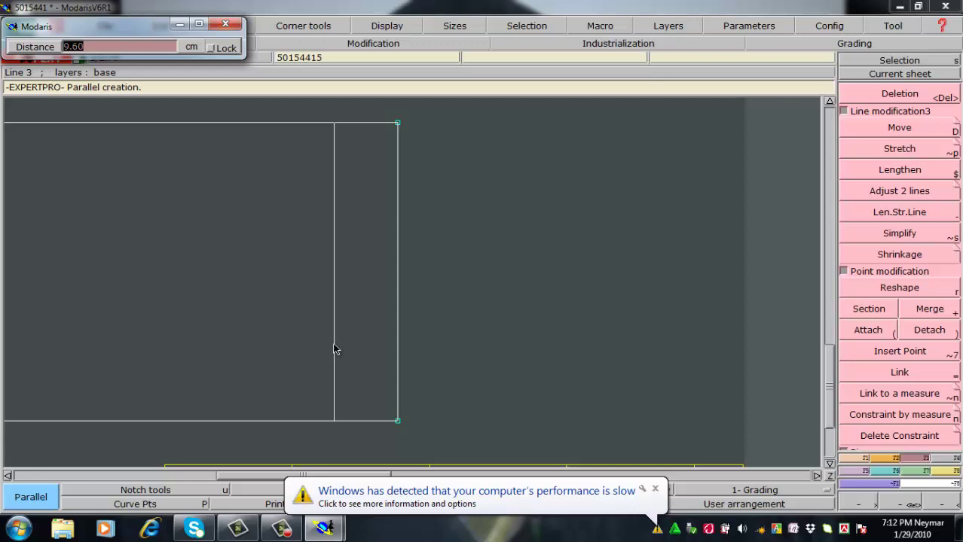
text(9)
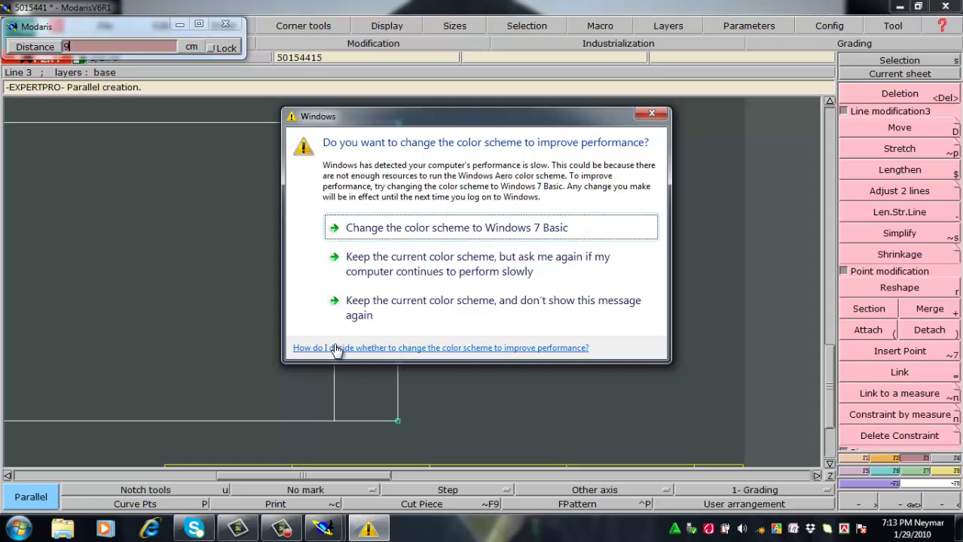
click(436, 306)
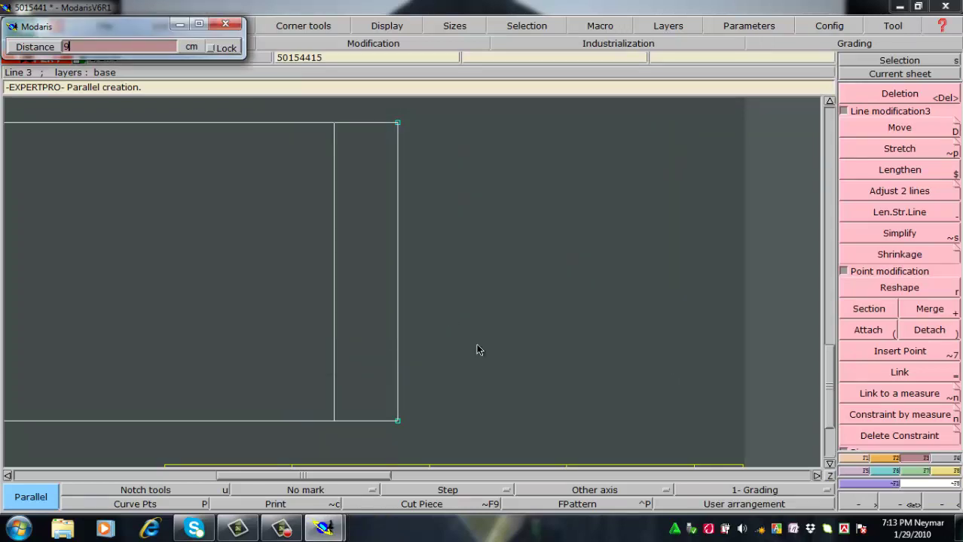
key(Return)
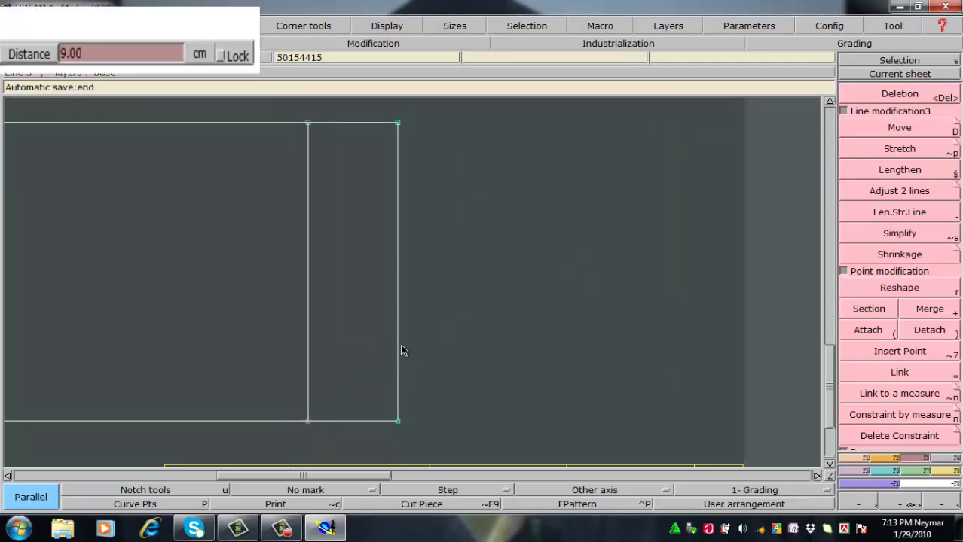
key(ctrl+z)
Step: Try a freehand parallel of the rectangle's left edge near its right side, and delete that line
key(Home)
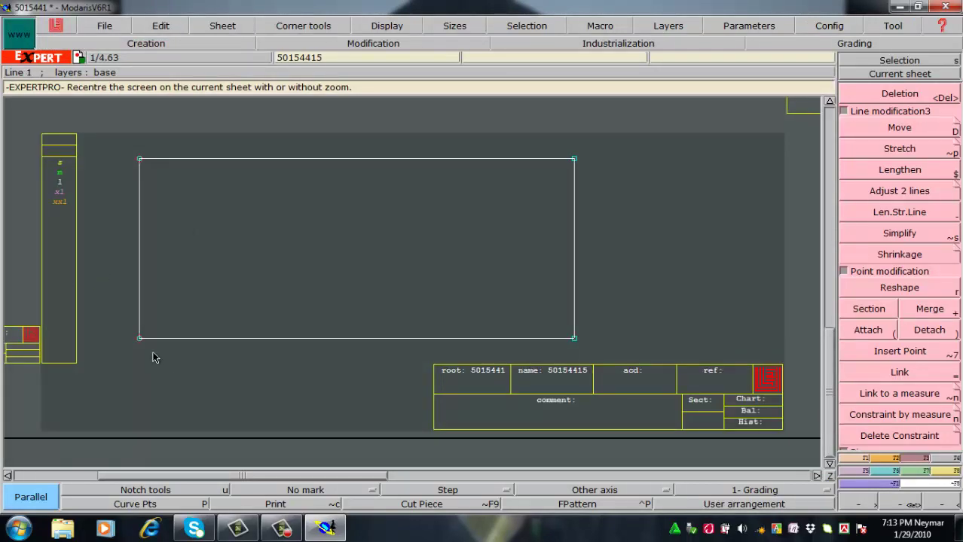
click(140, 295)
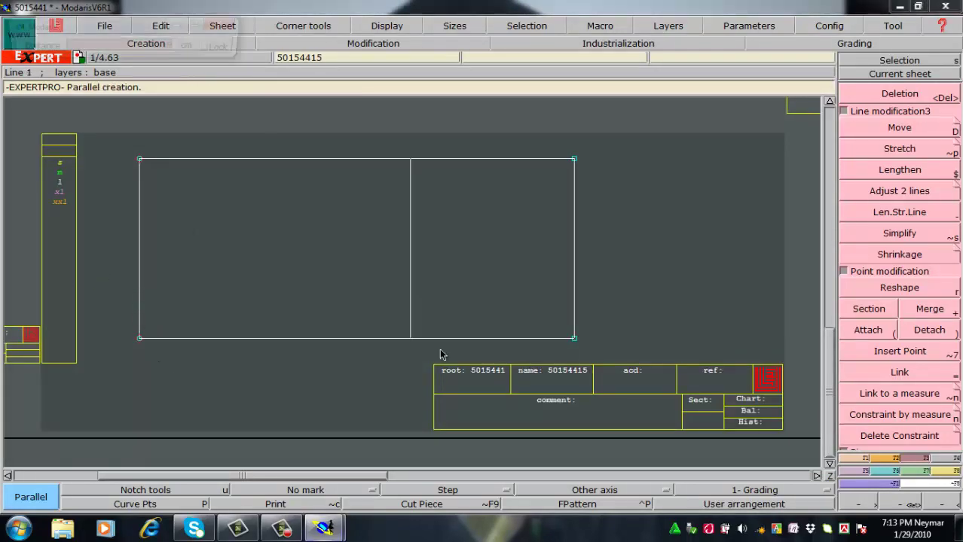
click(497, 356)
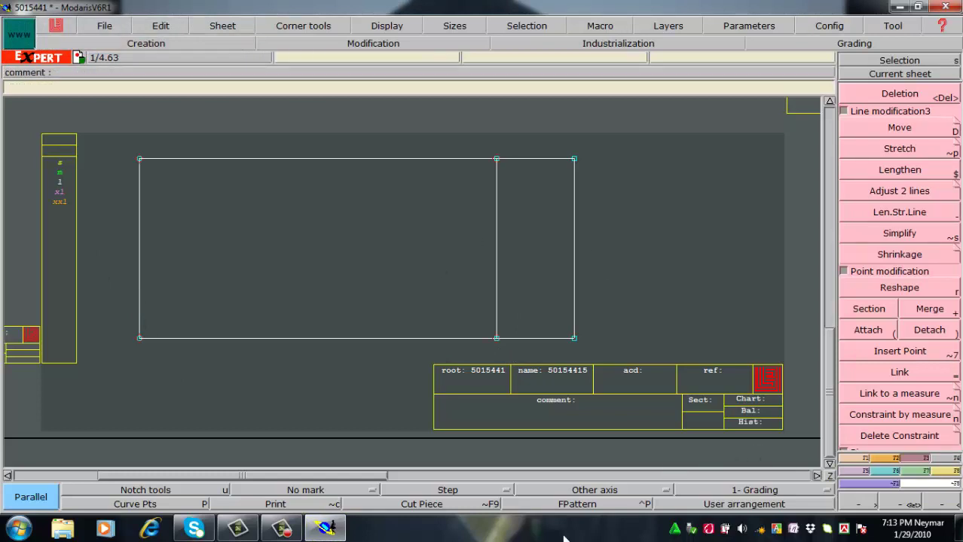
key(Delete)
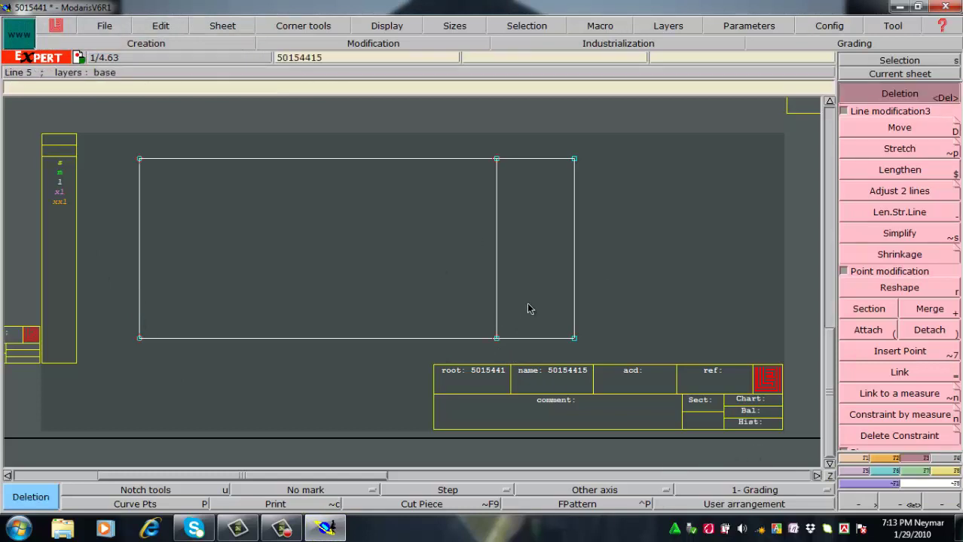
click(497, 261)
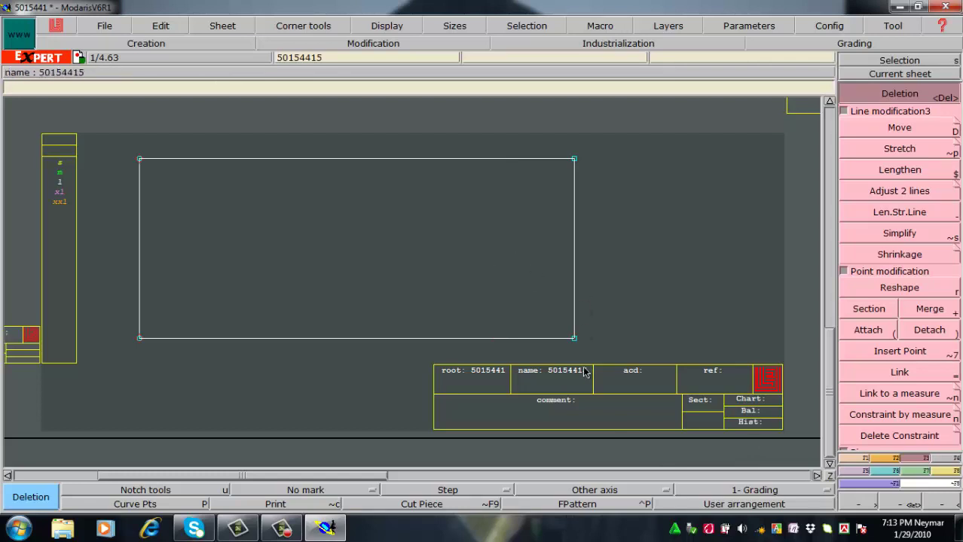
key(Return)
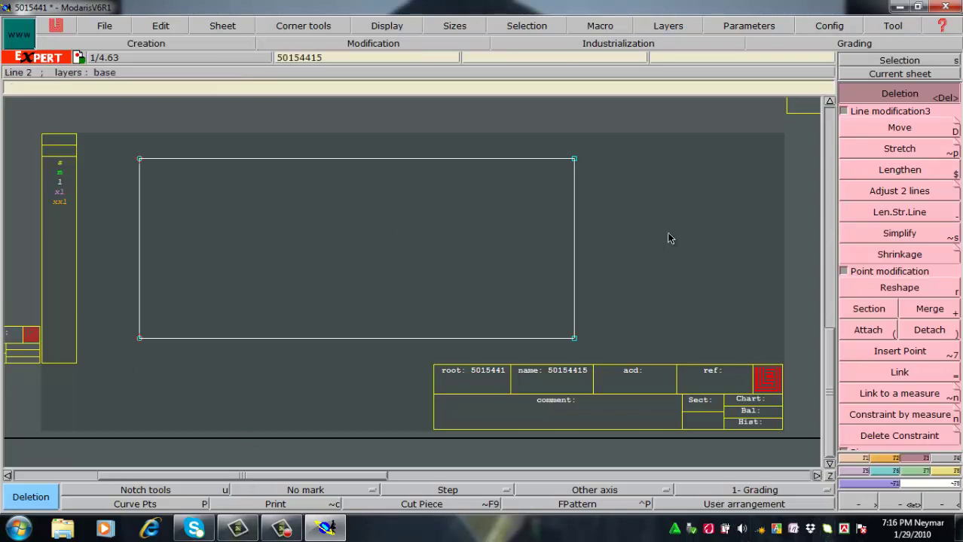
Step: Create a line parallel to the rectangle's right edge, 2.5 cm inside it
key(slash)
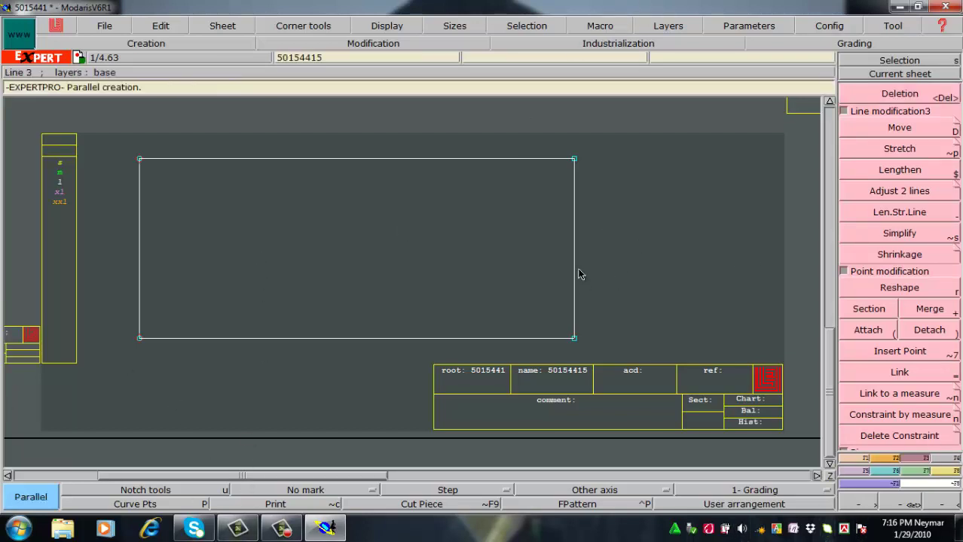
click(576, 274)
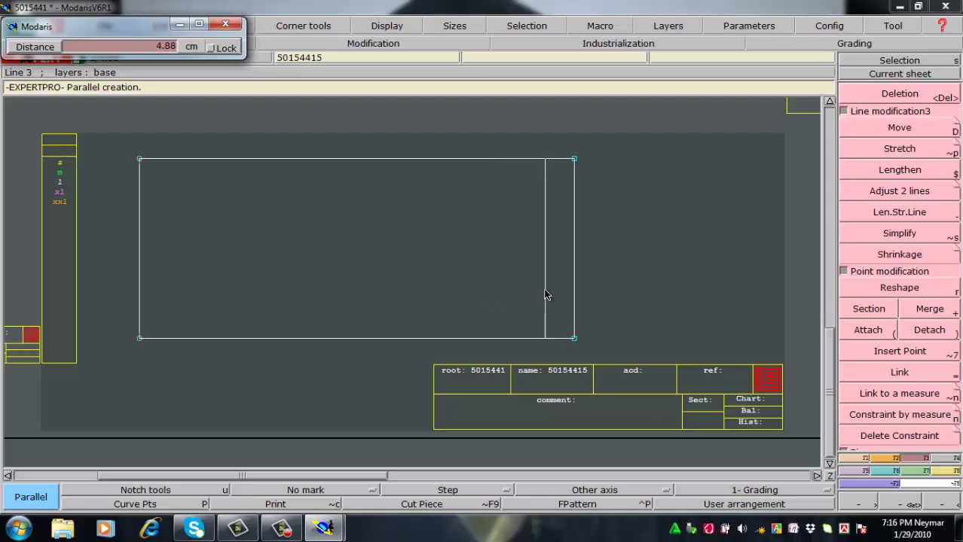
key(Down)
text(2.5)
key(Return)
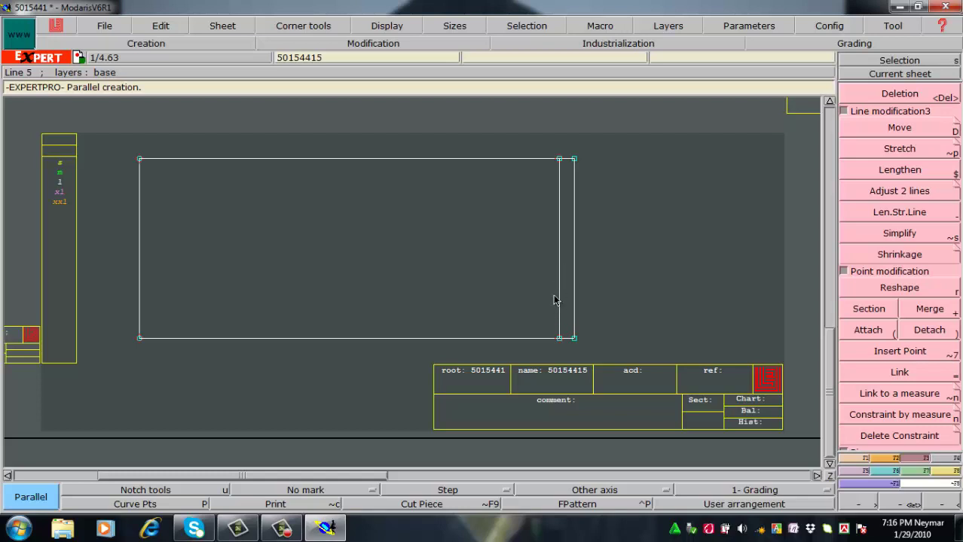
Step: Create a second vertical parallel 8 cm inward from the line beside the right edge
key(Escape)
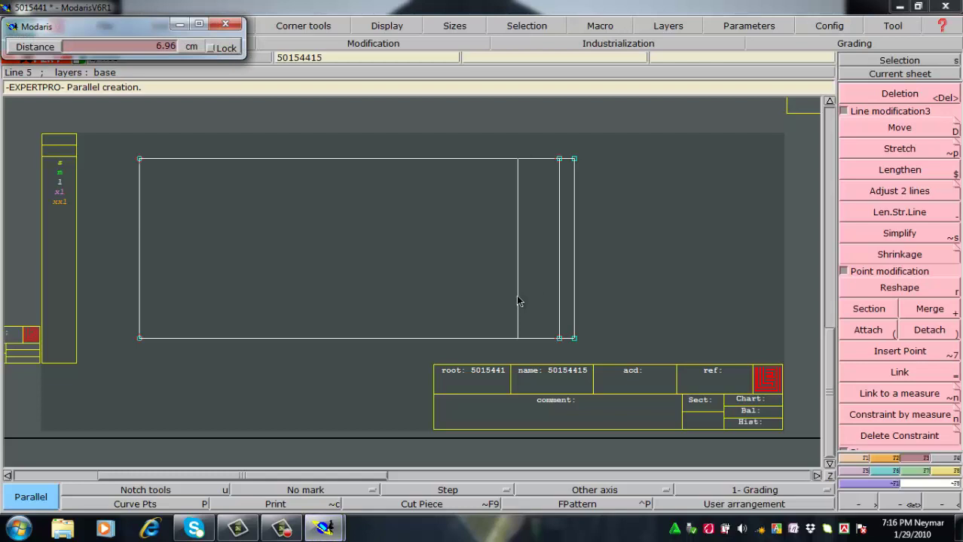
key(Down)
key(Return)
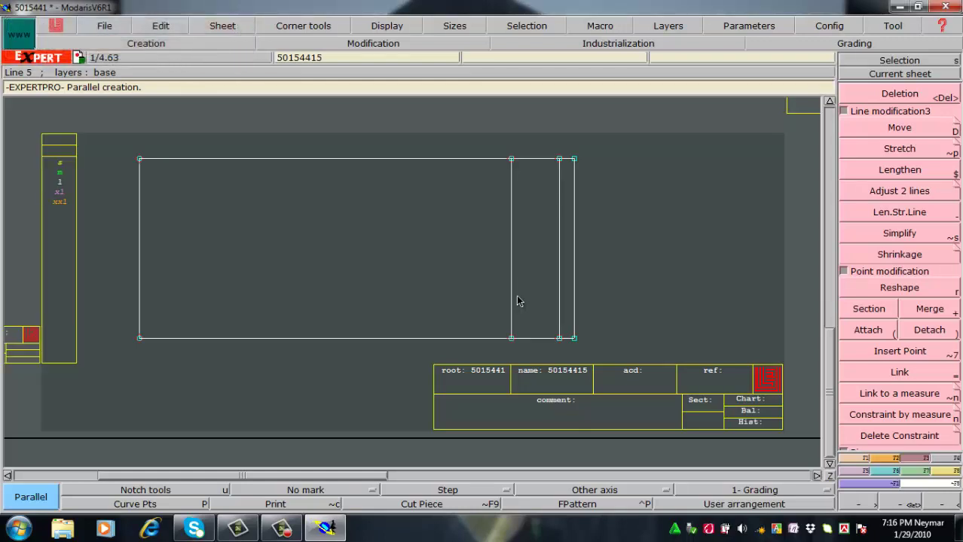
Step: Create a horizontal line parallel to the bottom edge, 7.5 cm above it
click(533, 339)
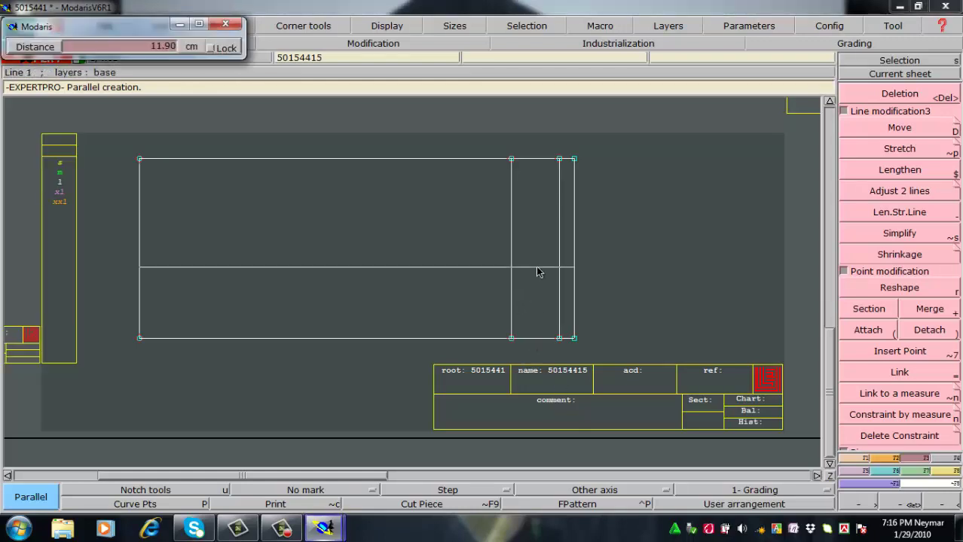
text(8.00)
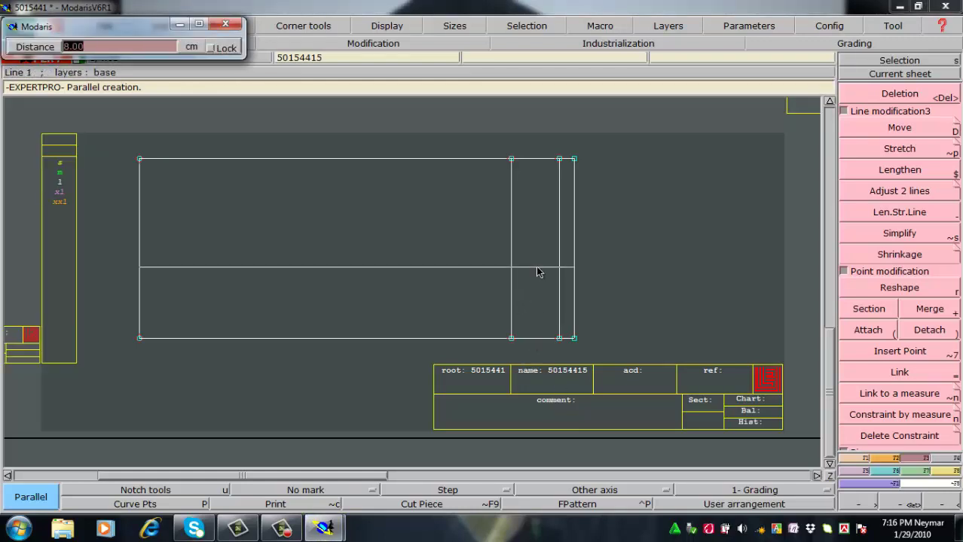
text(7.5)
key(Return)
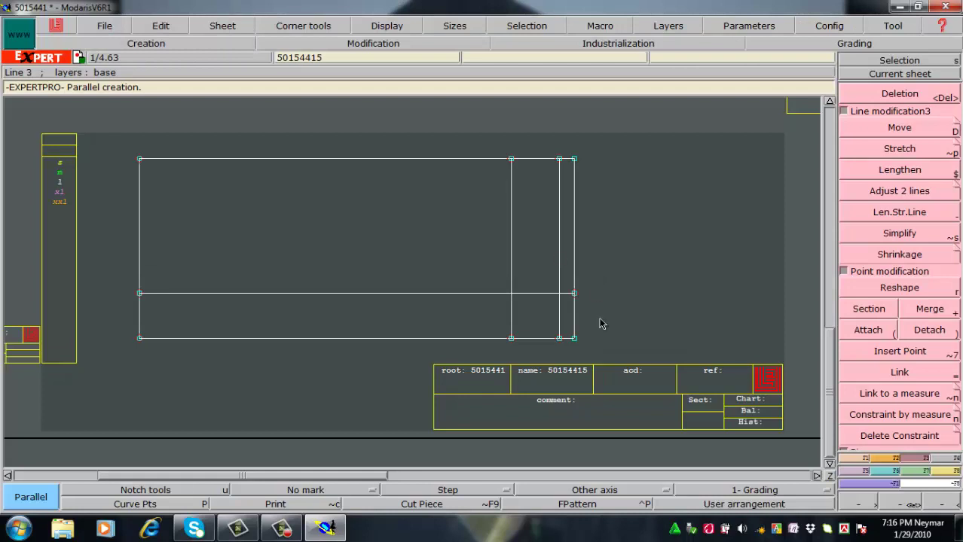
Step: Create a vertical line parallel to the rectangle's right edge, 4.5 cm inside it
click(900, 503)
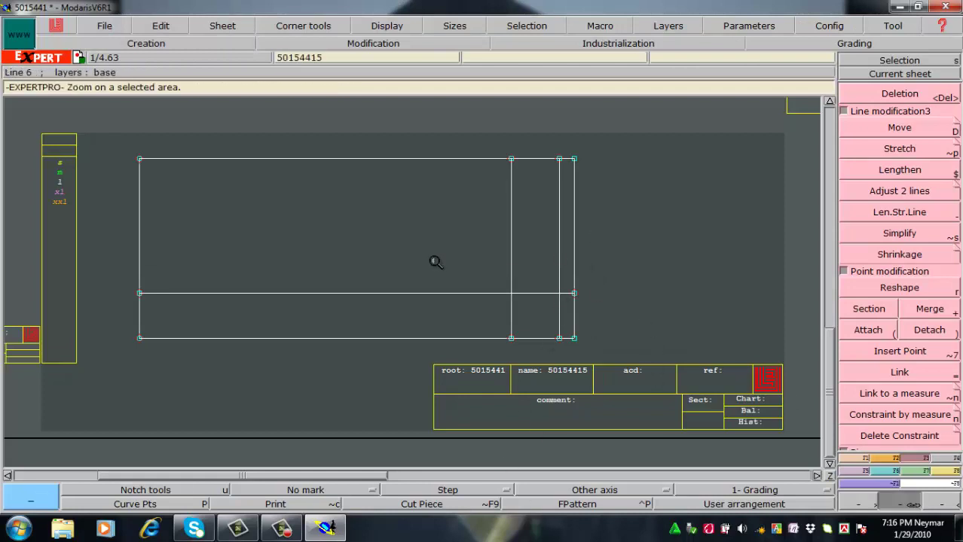
drag(441, 261, 650, 389)
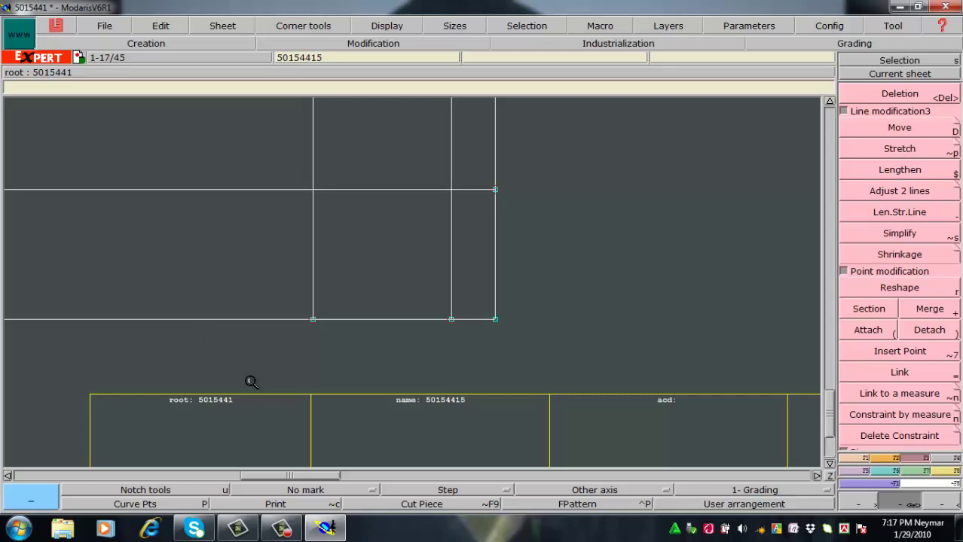
click(297, 456)
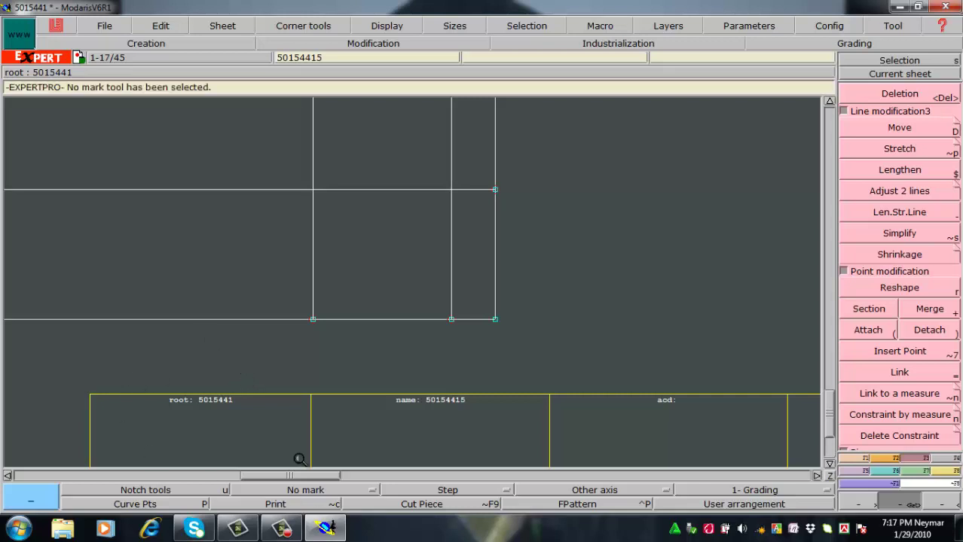
key(slash)
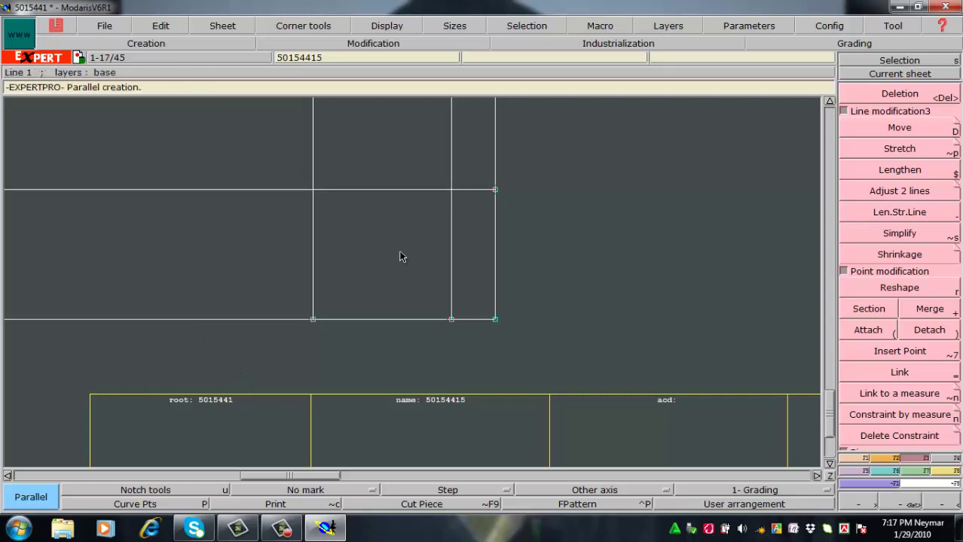
click(495, 279)
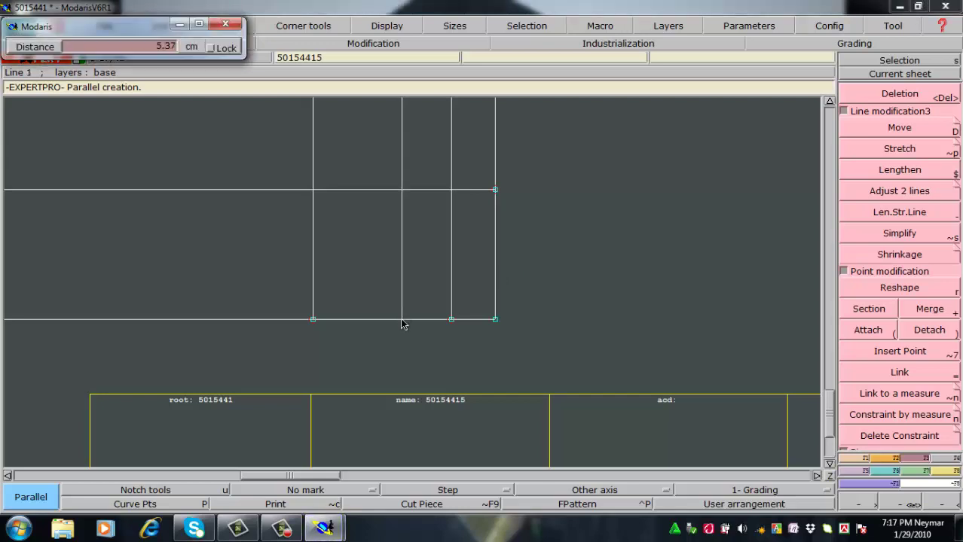
text(7.50)
text(4)
text(.5)
key(Return)
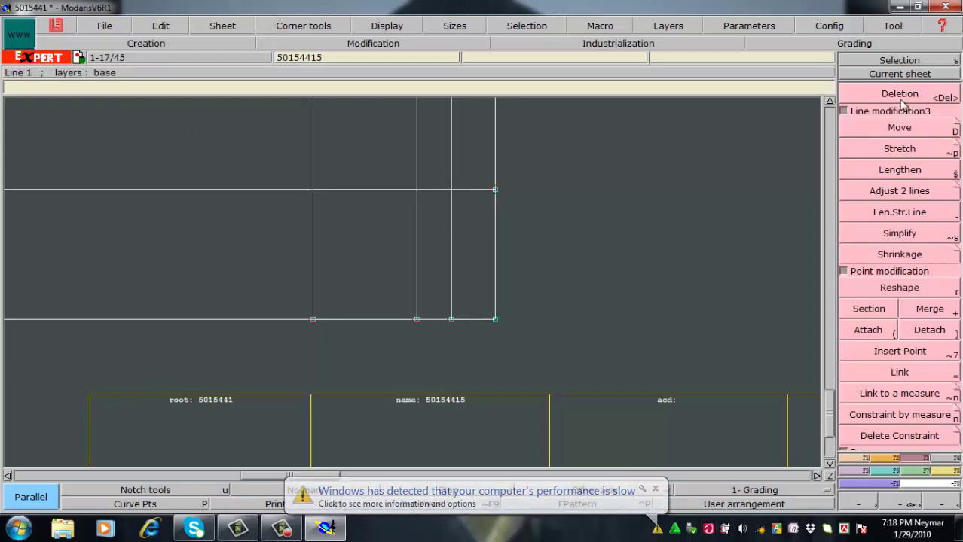
Step: Trim the horizontal parallel and the innermost vertical parallel to their shared intersection with Adjust 2 lines, forming the small box's inner upper corner
click(909, 191)
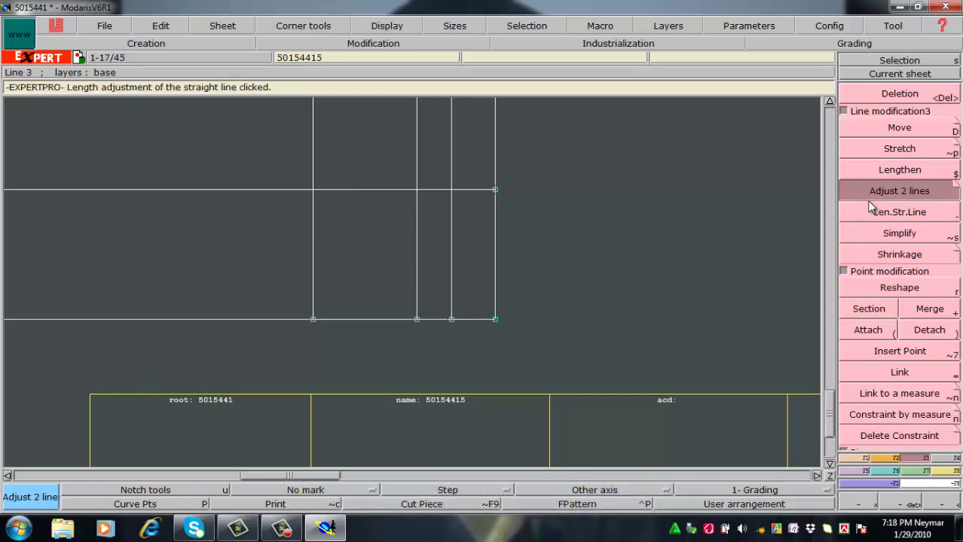
click(344, 190)
click(312, 216)
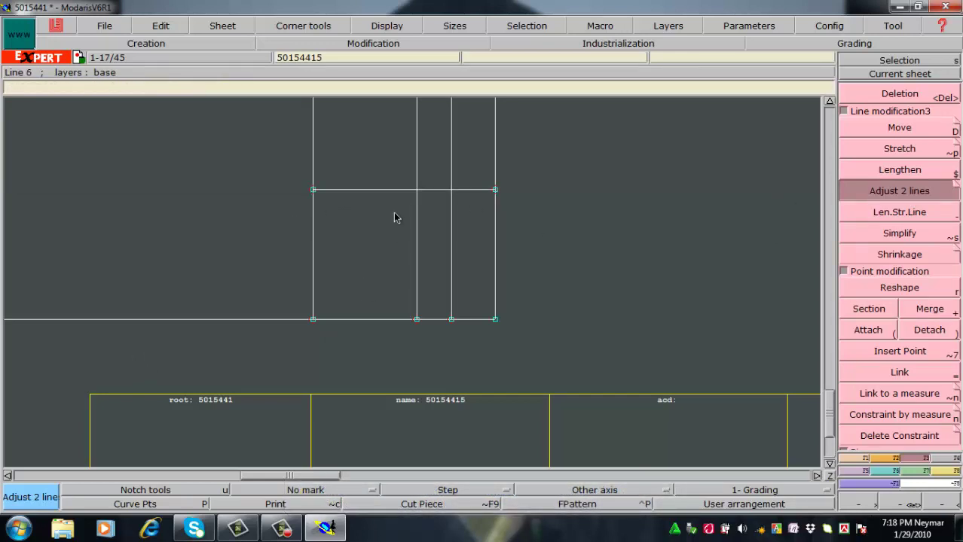
click(313, 215)
click(344, 193)
key(Return)
Step: Turn on the display of curve handles in preparation for drawing a Bezier curve in the small corner box
drag(198, 164, 548, 390)
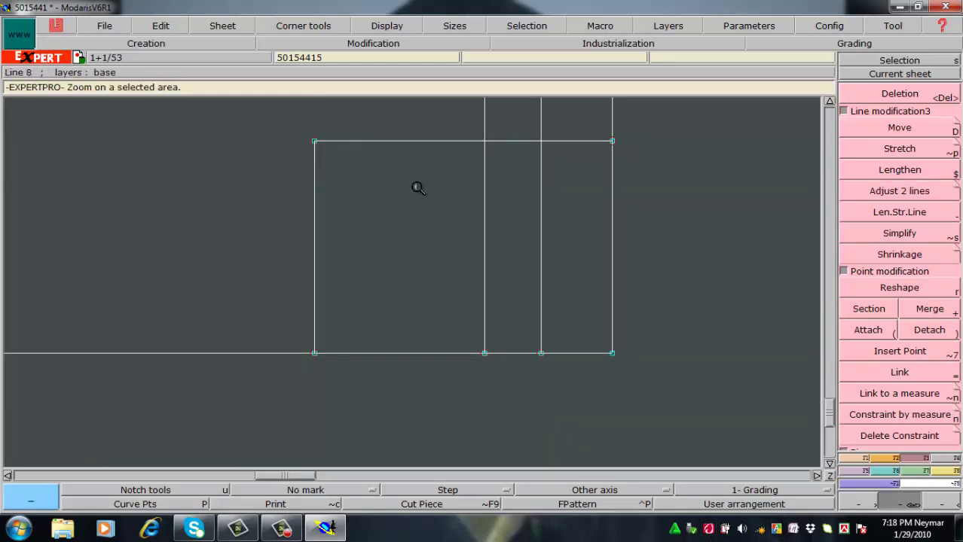
mouse_move(242, 125)
mouse_down()
mouse_move(465, 226)
mouse_move(733, 385)
mouse_up()
click(735, 386)
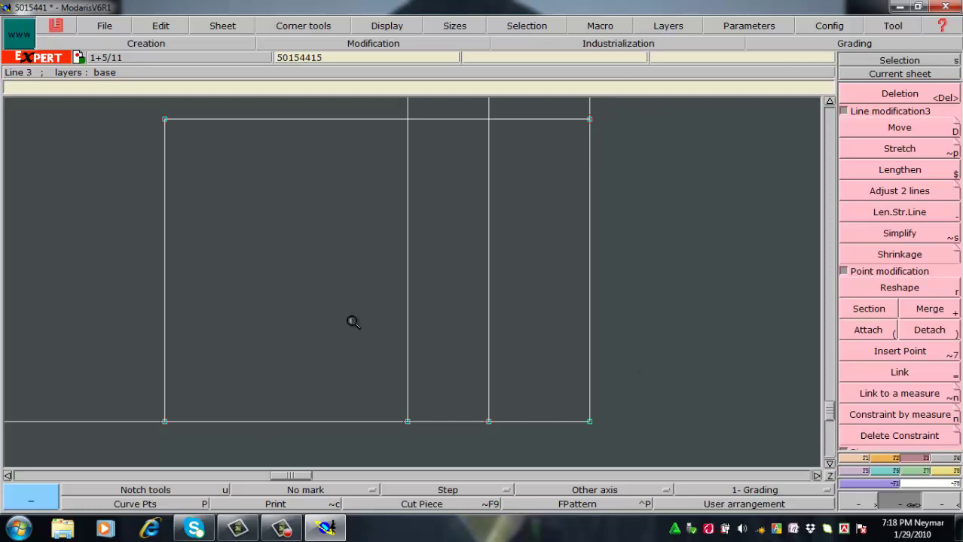
key(b)
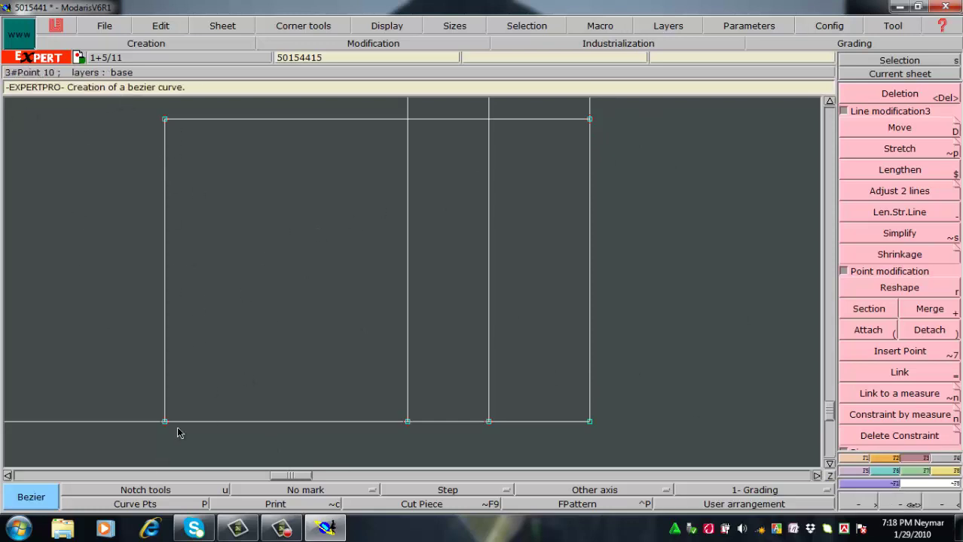
click(389, 29)
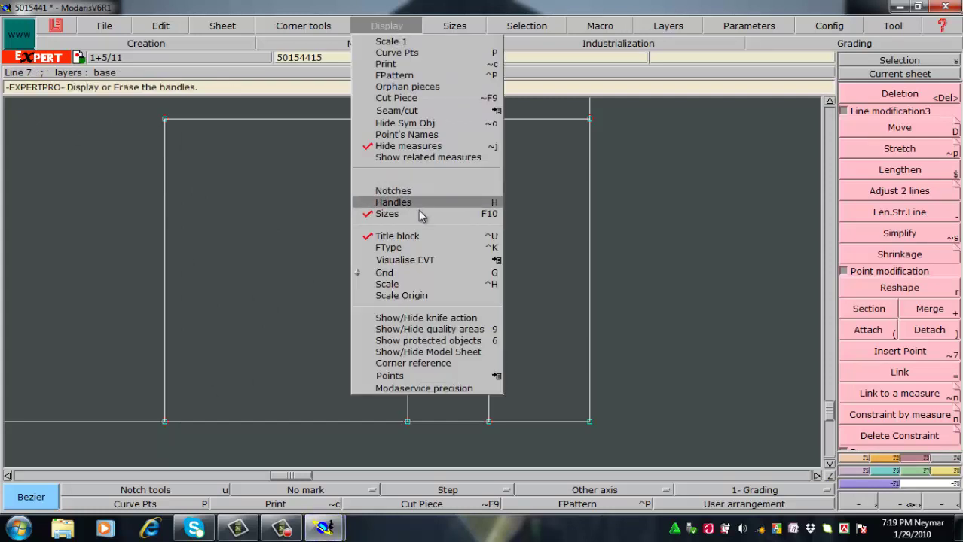
click(419, 203)
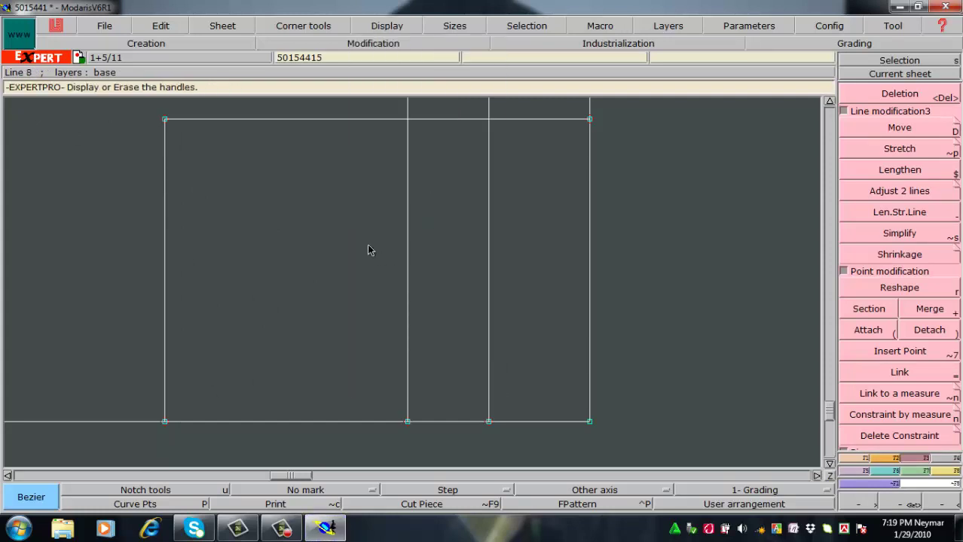
click(382, 29)
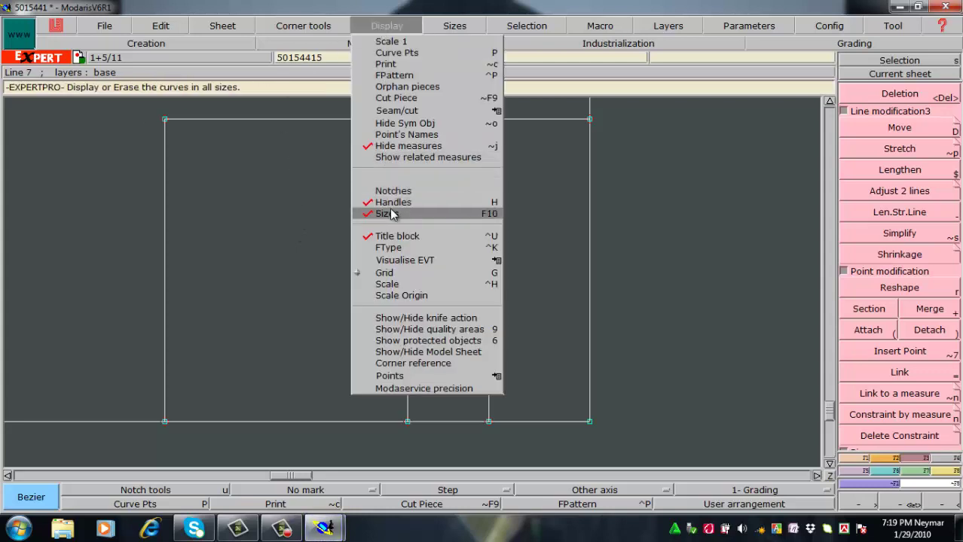
click(561, 199)
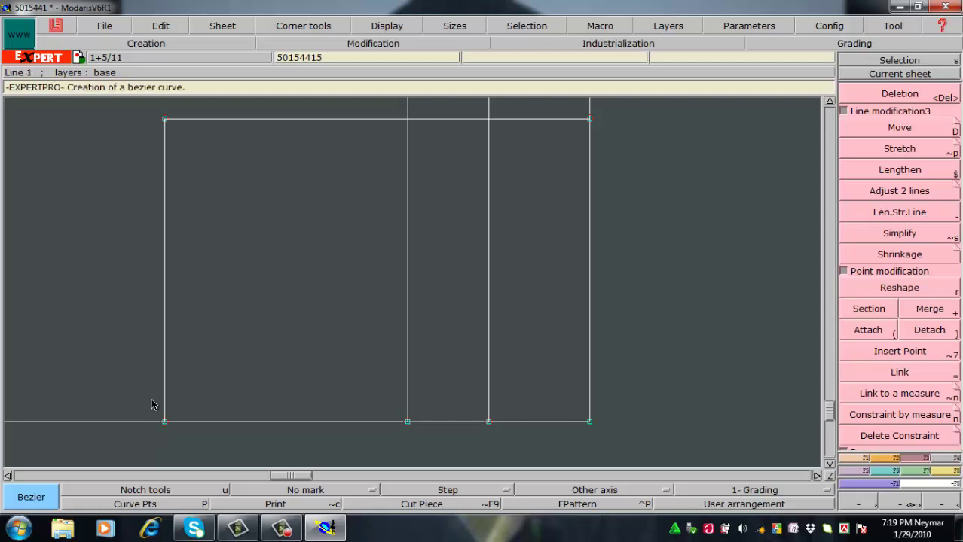
click(164, 421)
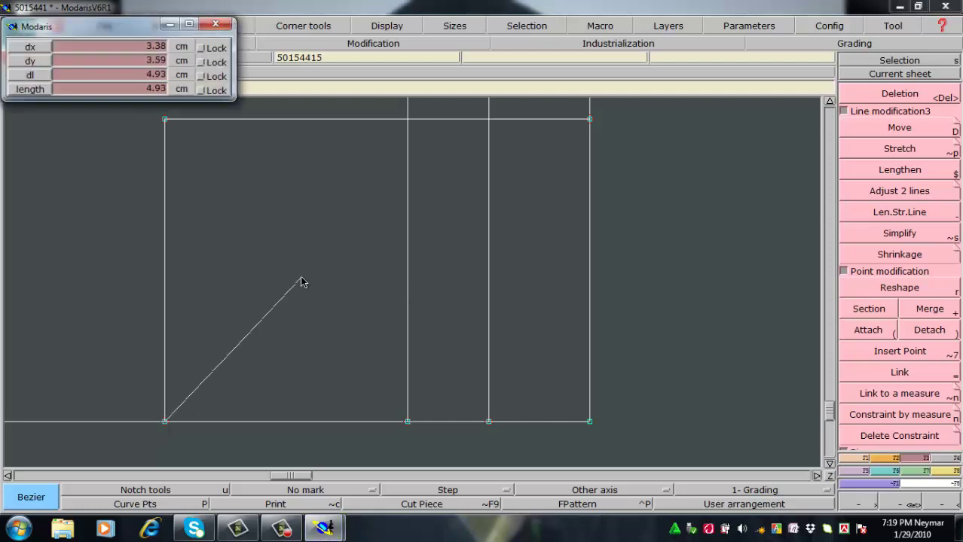
click(259, 319)
key(ctrl+z)
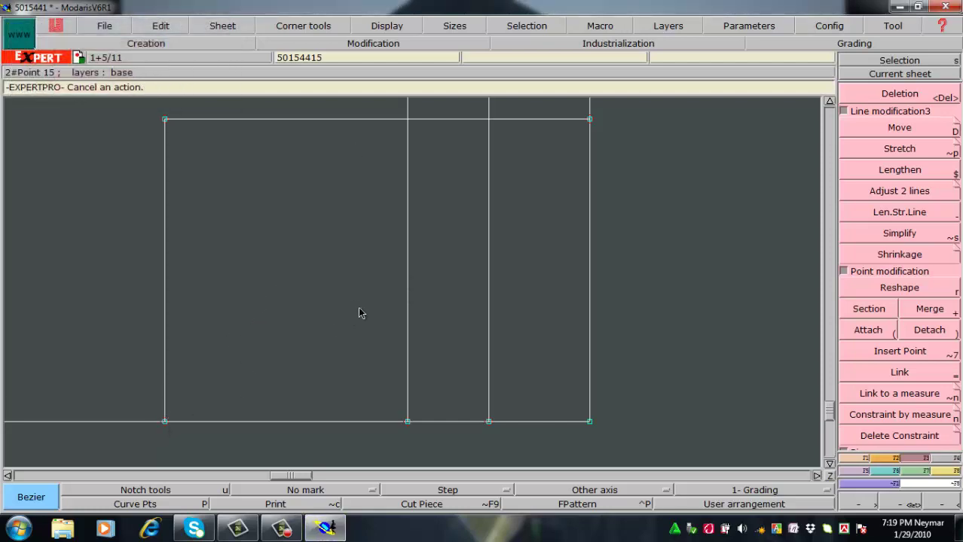
Step: Draw a Bezier curve from the base of the 2.5 cm parallel through two intermediate points to the box's upper outer corner
click(488, 422)
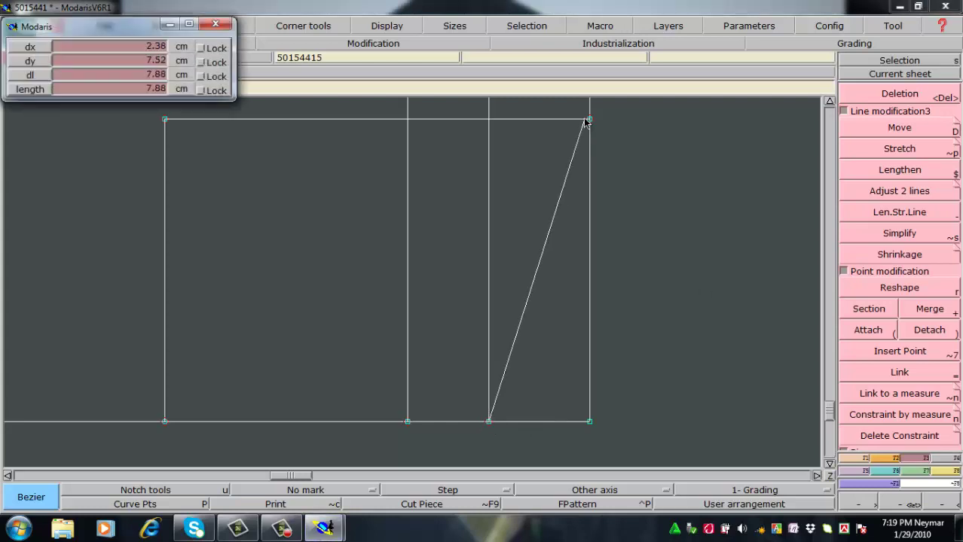
click(505, 283)
click(540, 182)
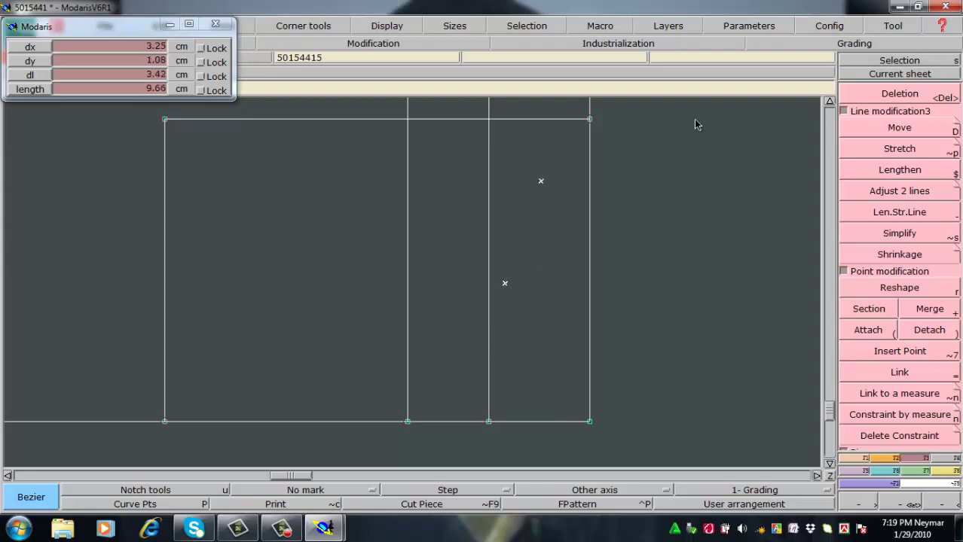
click(589, 119)
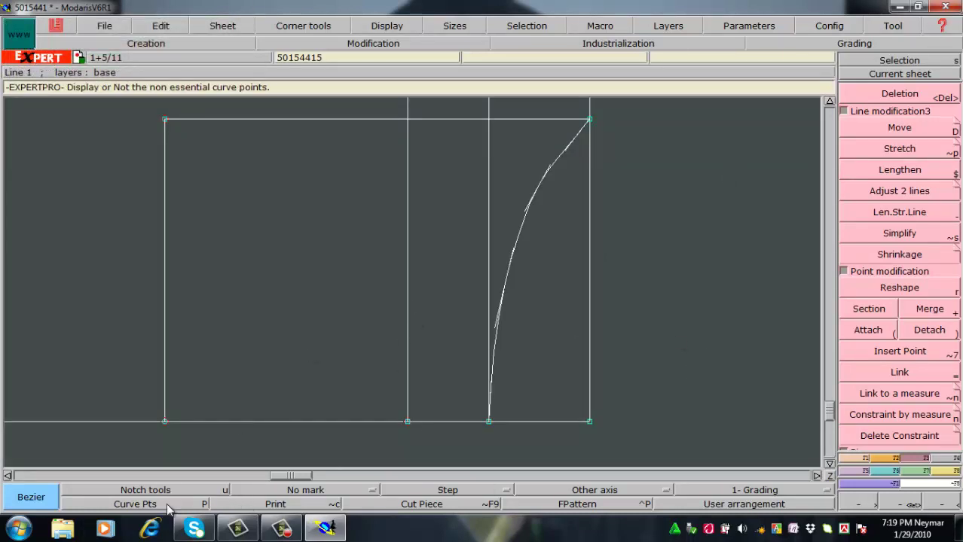
Step: Display the curve points and slightly reshape the two points nearest the curve's upper end
click(135, 504)
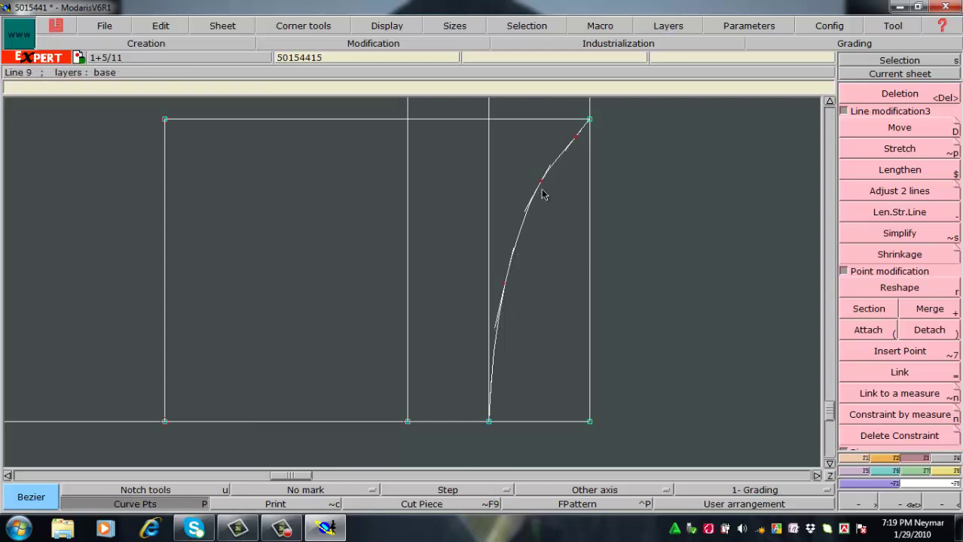
key(r)
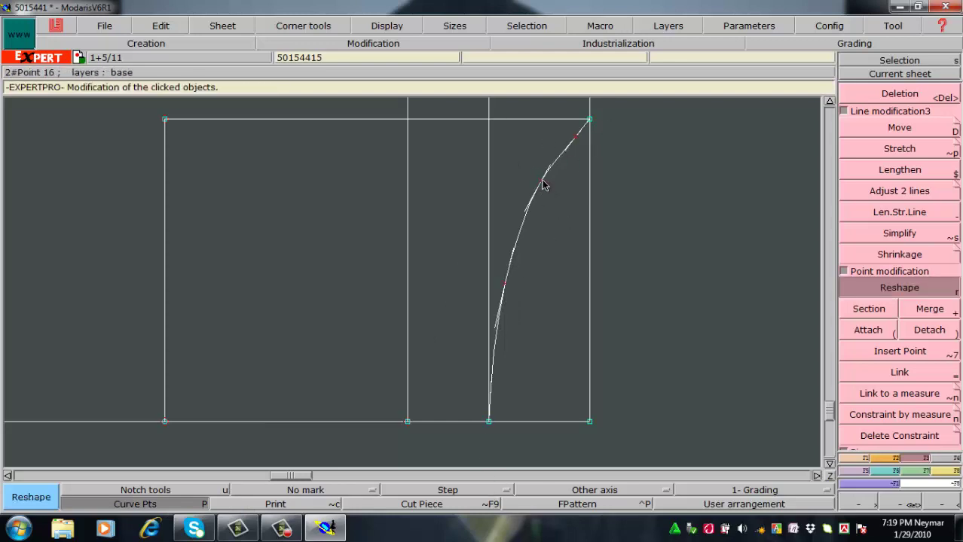
click(540, 182)
click(573, 144)
click(577, 138)
click(577, 147)
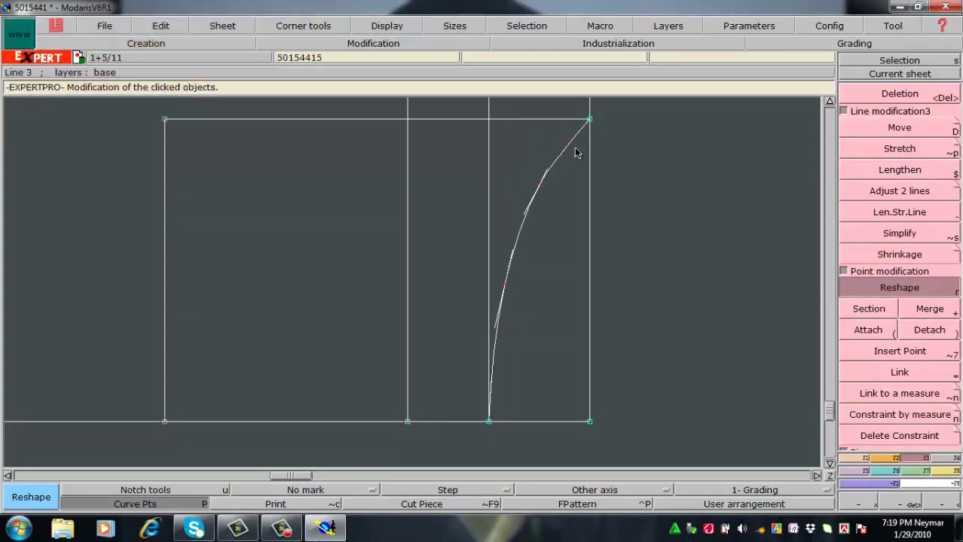
click(569, 145)
click(575, 137)
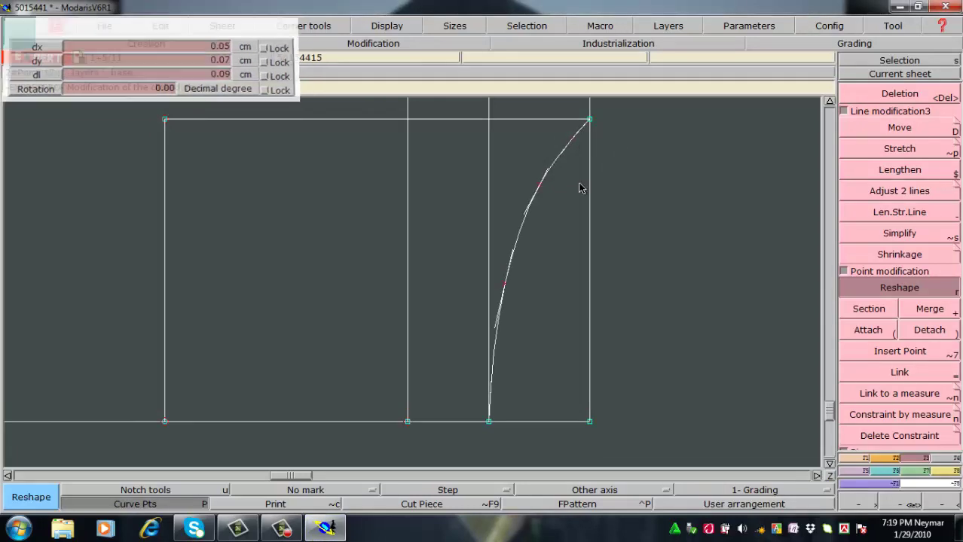
Step: Reshape the curve's lower intermediate point in small moves to smooth the lower half of the curve
click(506, 297)
click(508, 284)
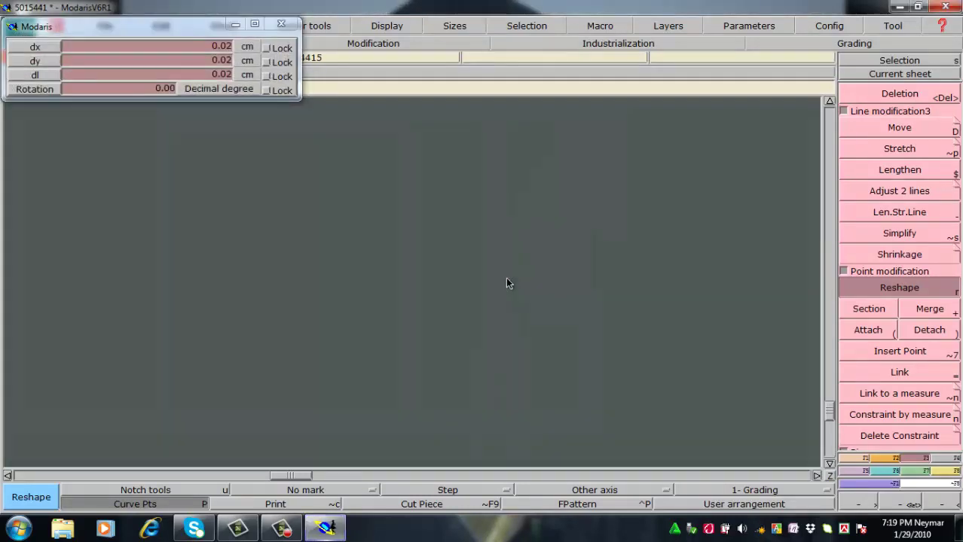
click(509, 283)
click(509, 285)
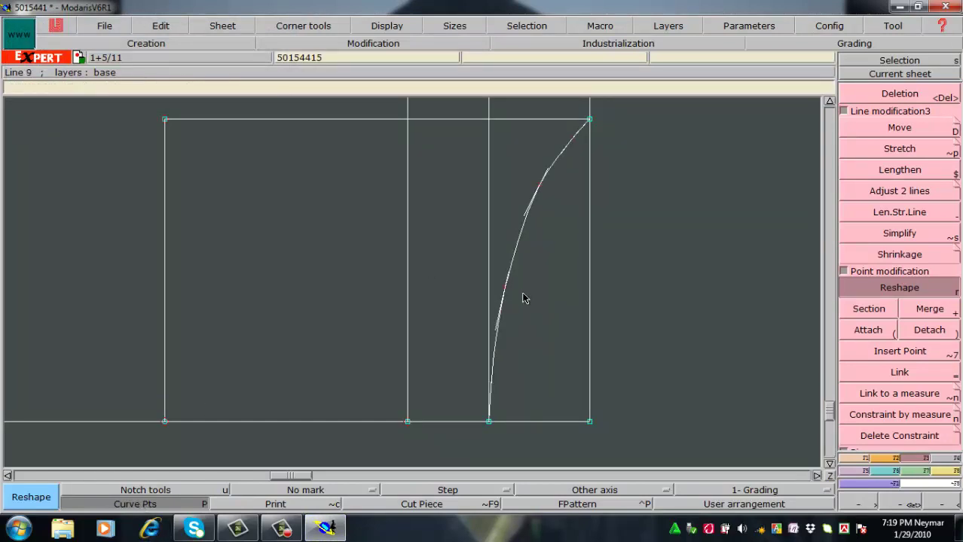
click(506, 287)
click(503, 292)
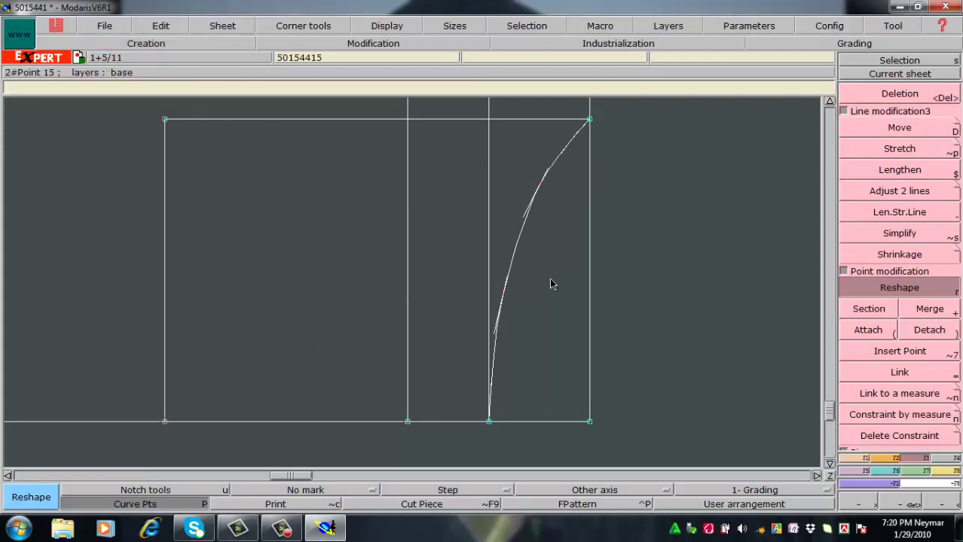
click(505, 295)
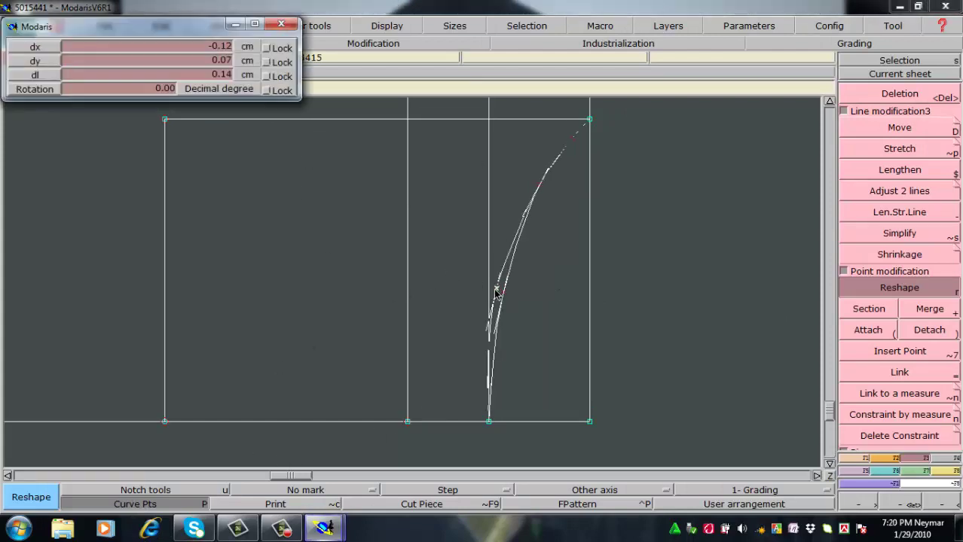
click(505, 279)
Step: Fine-tune the curve's upper and lower intermediate points once more and hide the curve handles
click(537, 189)
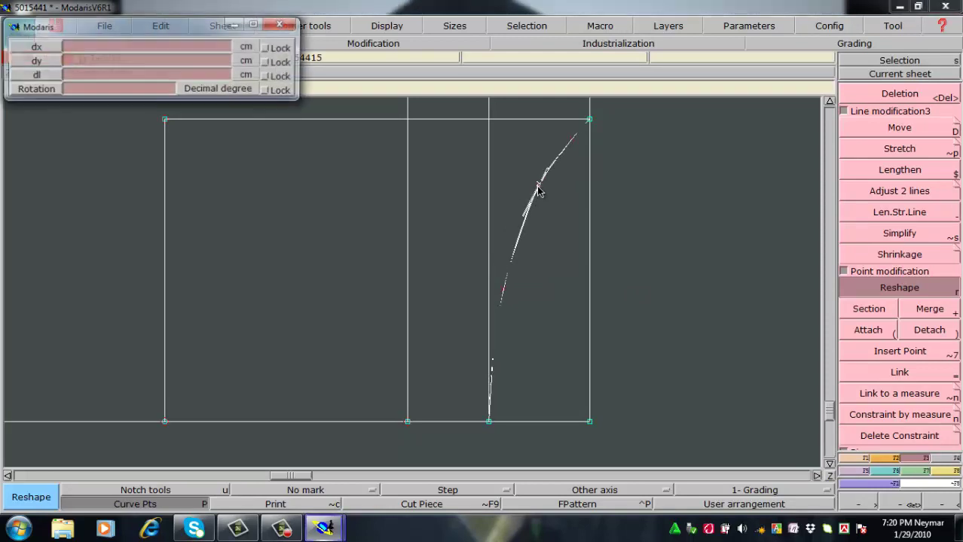
click(538, 192)
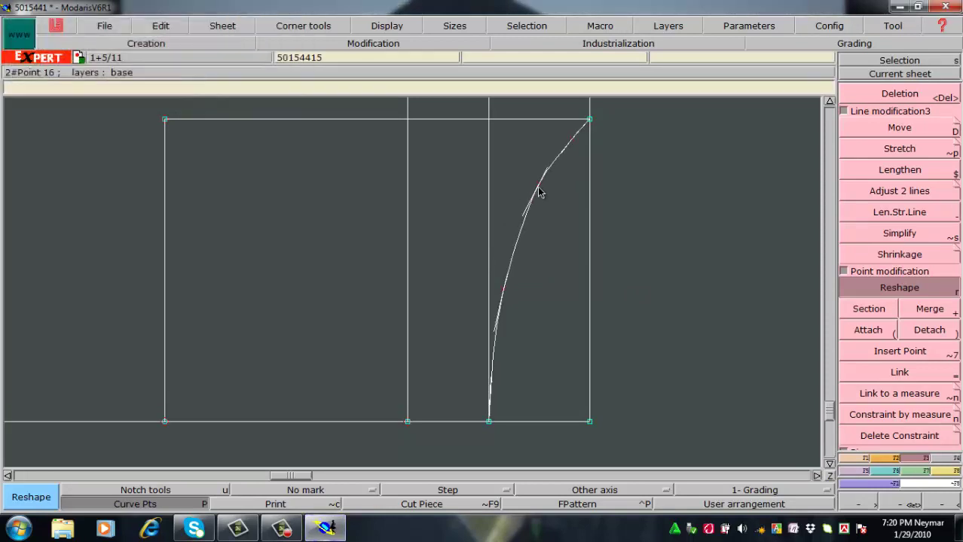
click(504, 289)
click(504, 285)
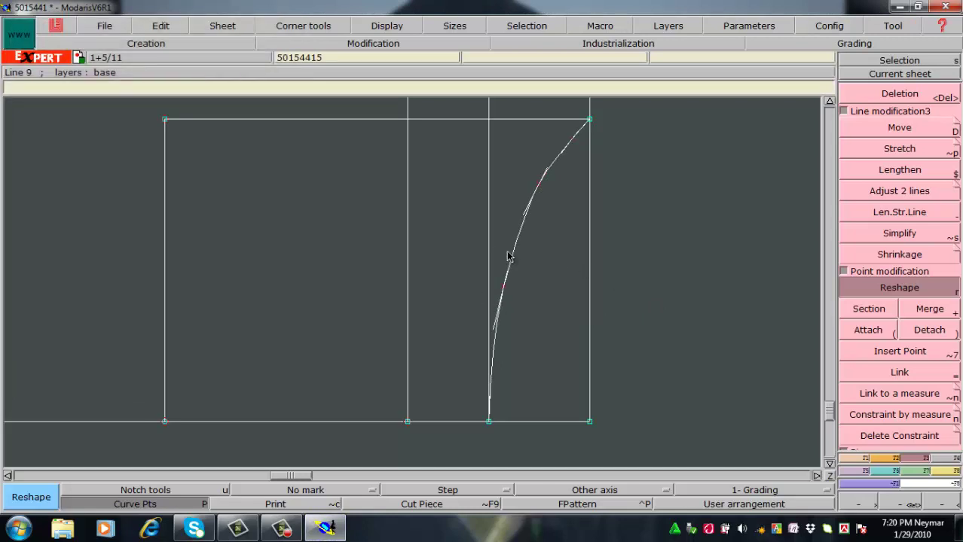
click(537, 194)
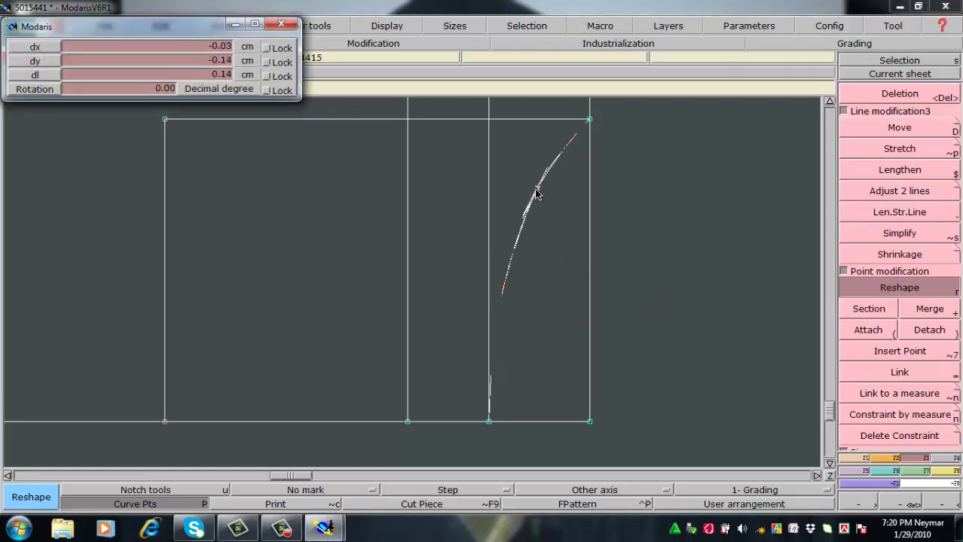
click(534, 199)
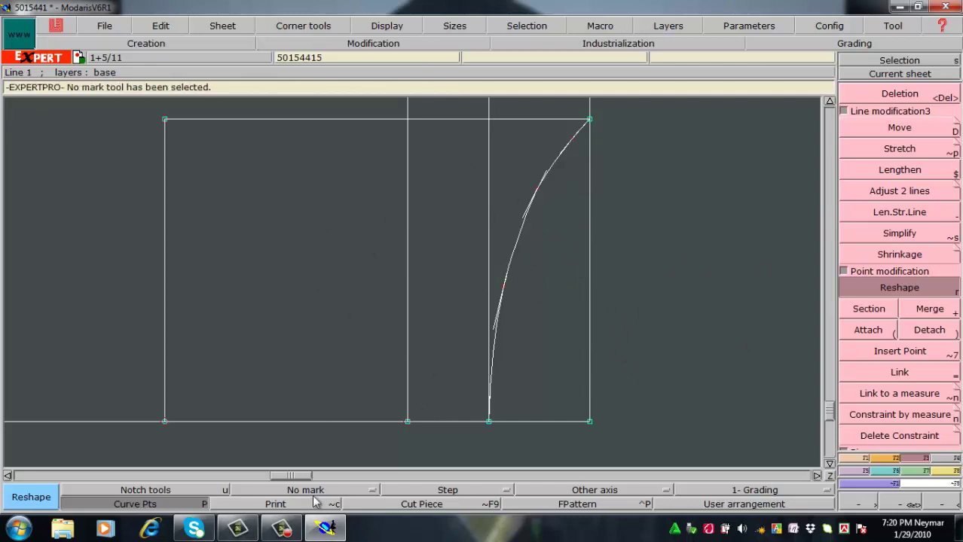
click(404, 29)
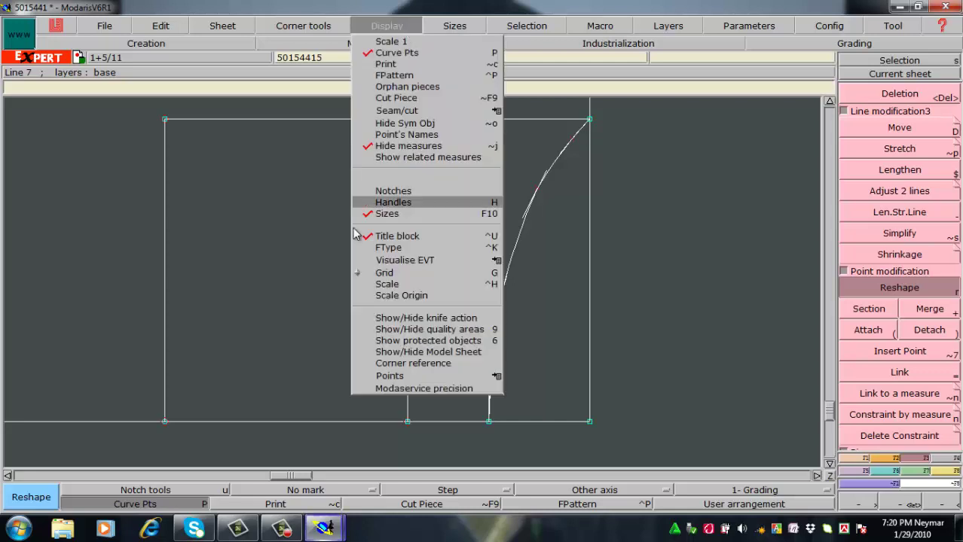
click(383, 203)
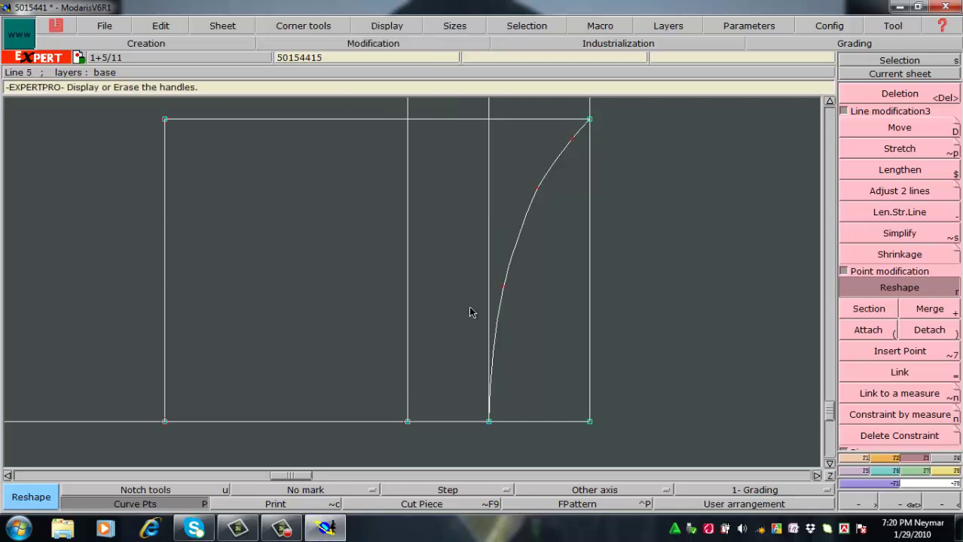
Step: Fine-tune the two middle points of the existing Bezier curve to smooth its lower and central part
click(536, 192)
click(507, 286)
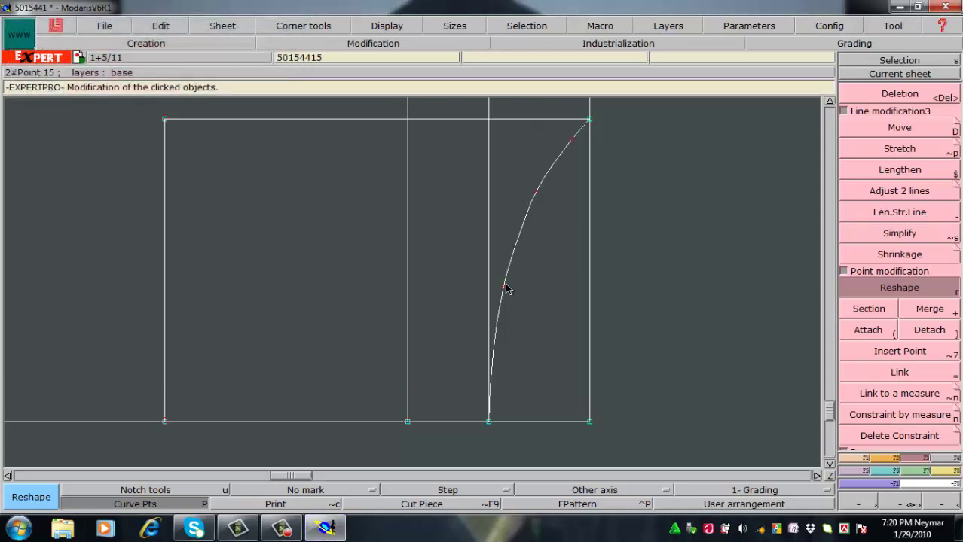
click(509, 271)
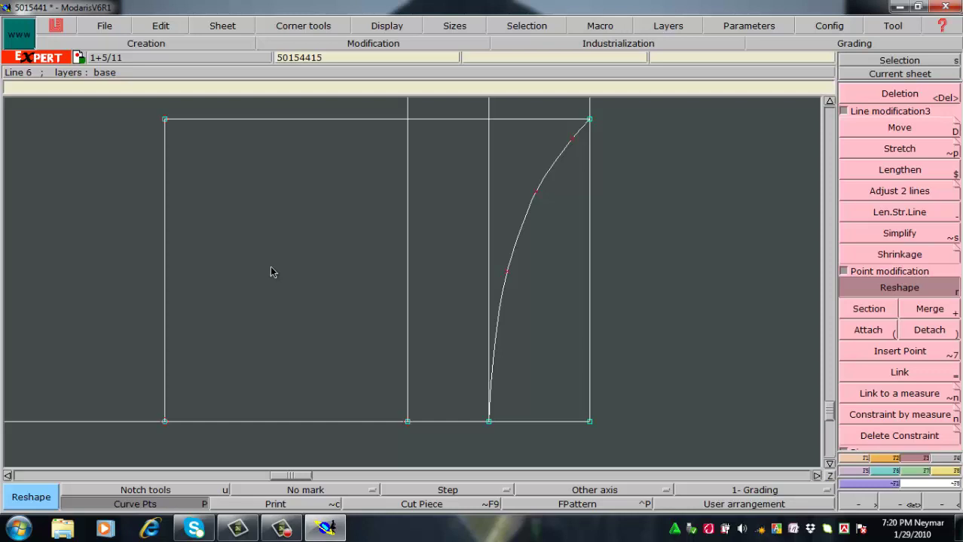
Step: Draw a second Bezier curve from the box's lower inner corner through five intermediate points to its upper outer corner
key(b)
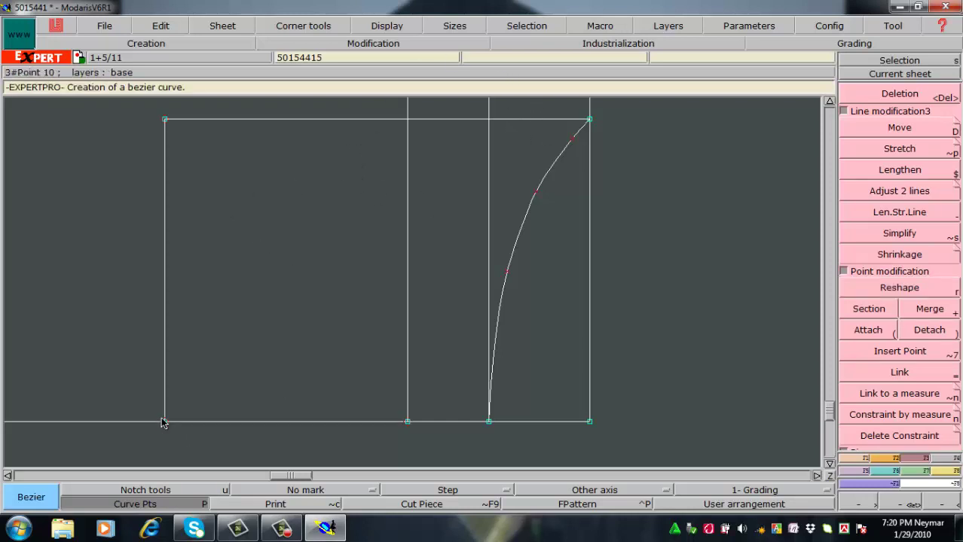
click(165, 422)
click(182, 306)
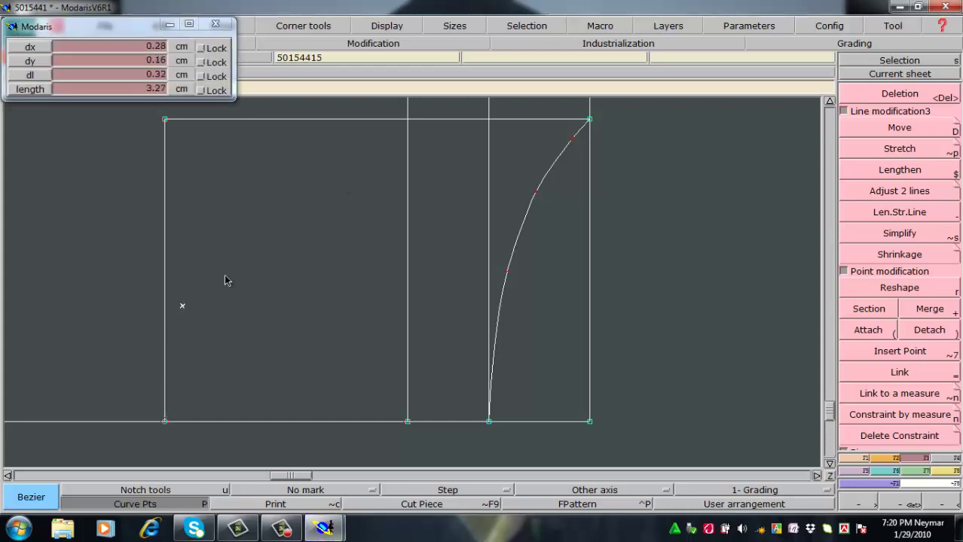
click(258, 223)
click(344, 172)
click(447, 143)
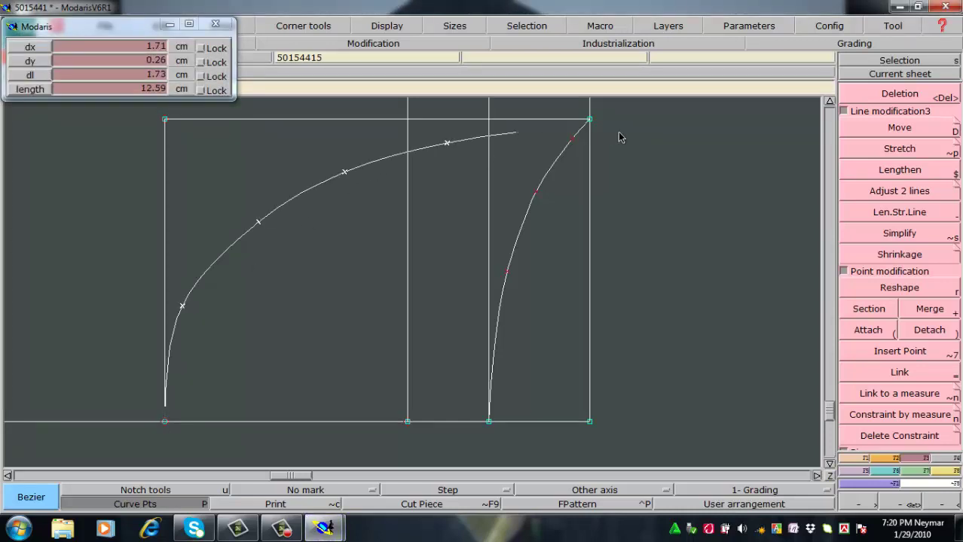
click(589, 119)
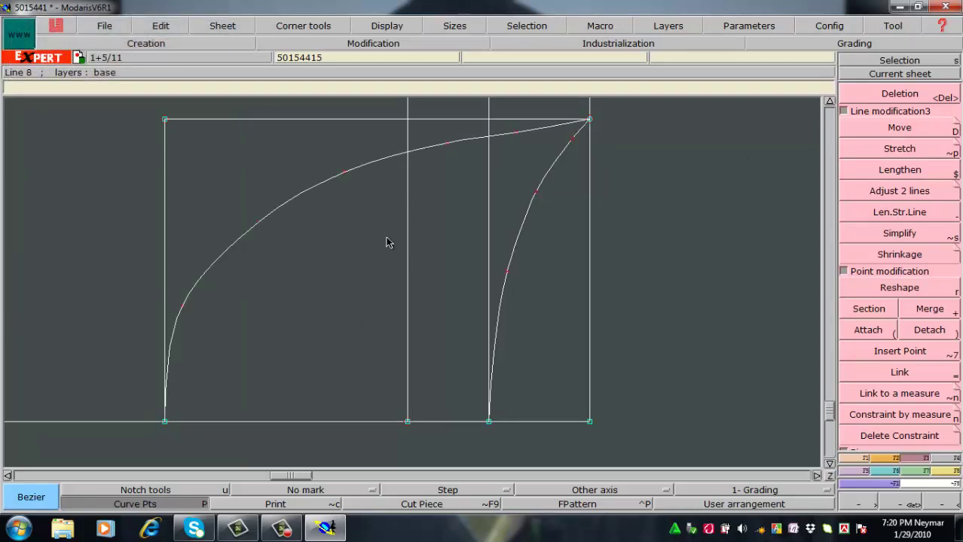
Step: Add a curve point close to the lower end of each of the two Bezier curves
key(a)
click(504, 273)
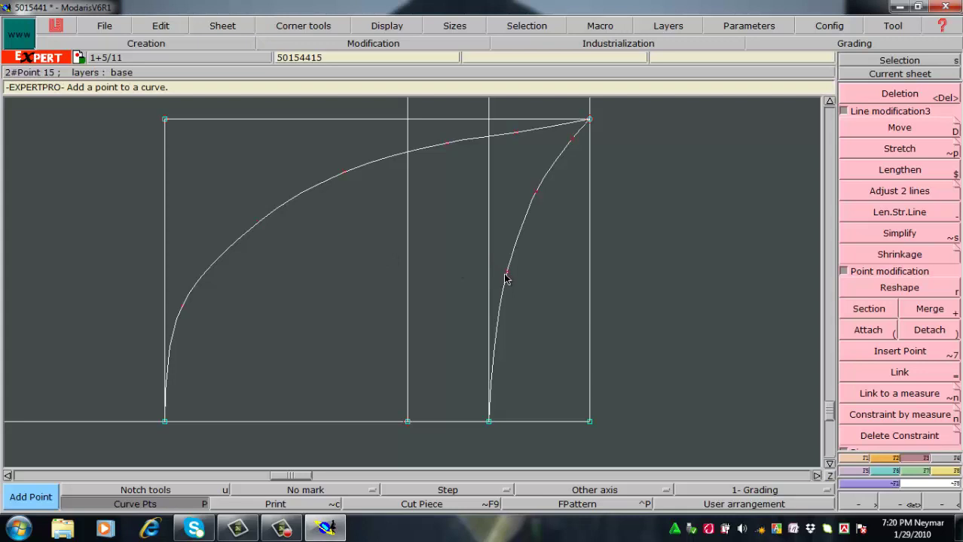
click(492, 362)
click(255, 225)
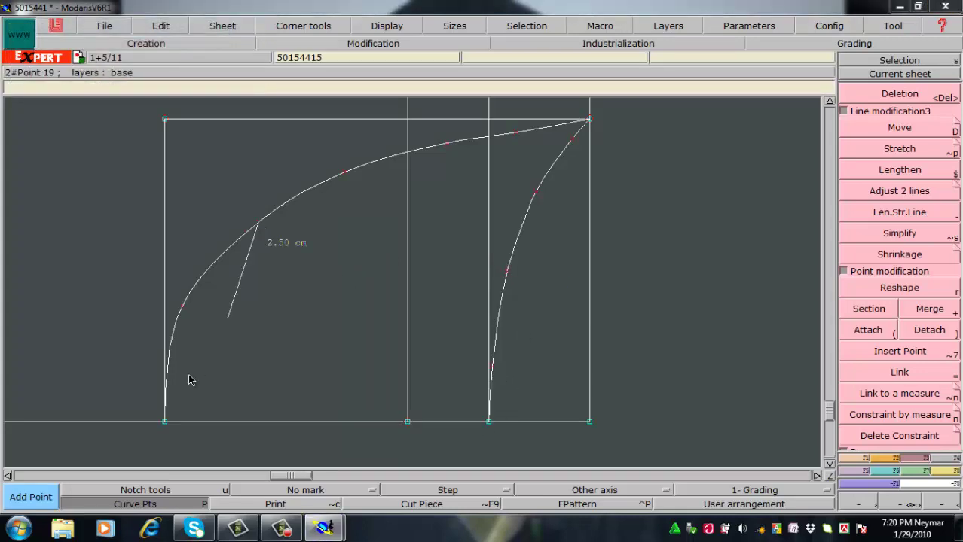
click(172, 386)
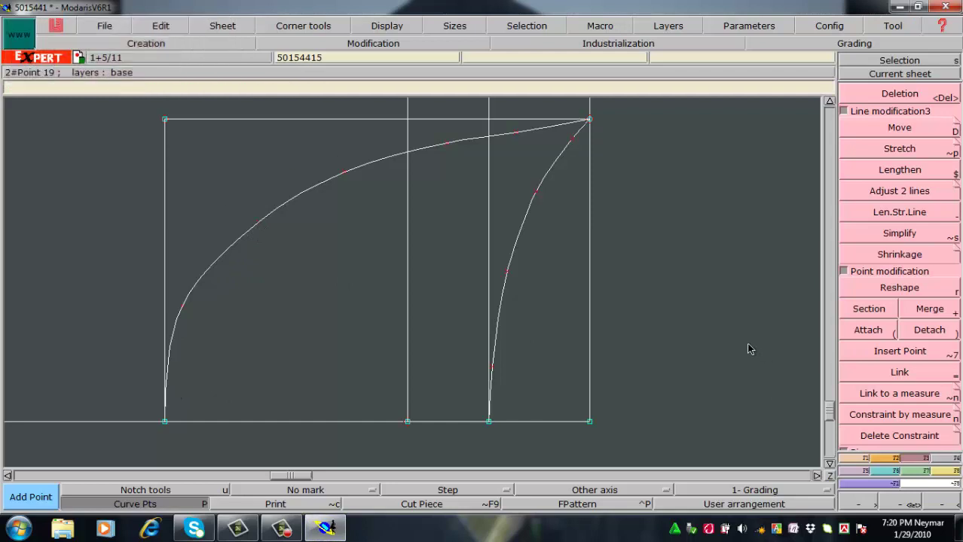
click(188, 313)
click(166, 382)
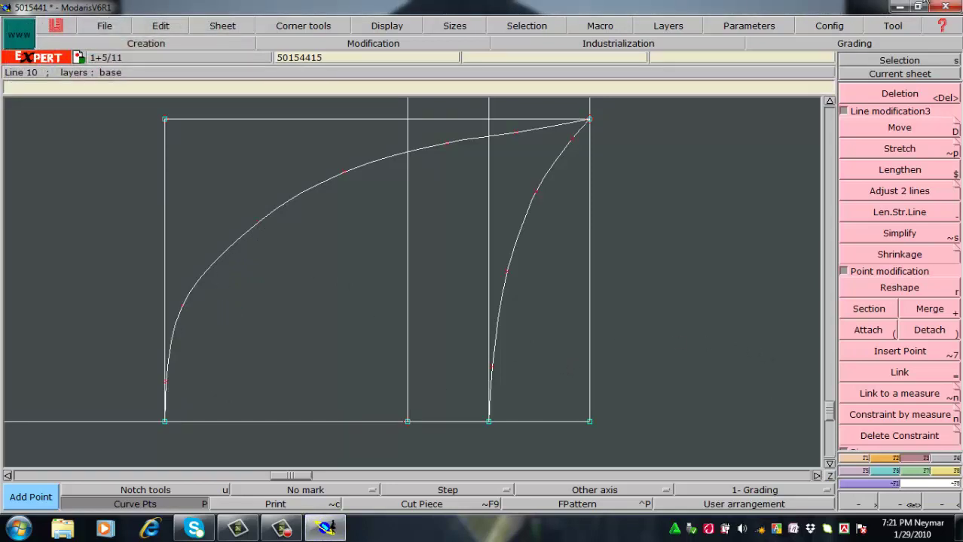
Step: Reshape the new curve's two points nearest its upper end so it runs smoothly into the box's top edge
key(r)
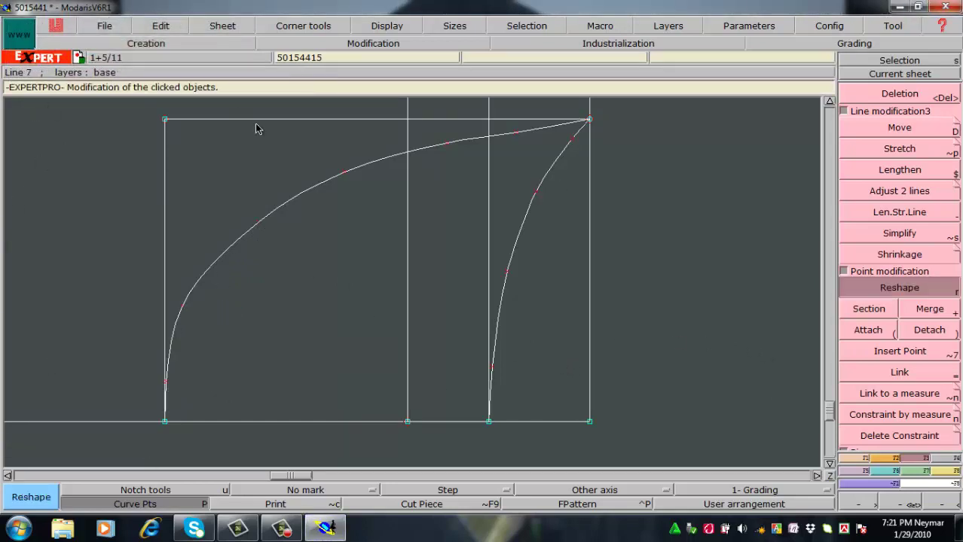
click(511, 144)
click(520, 129)
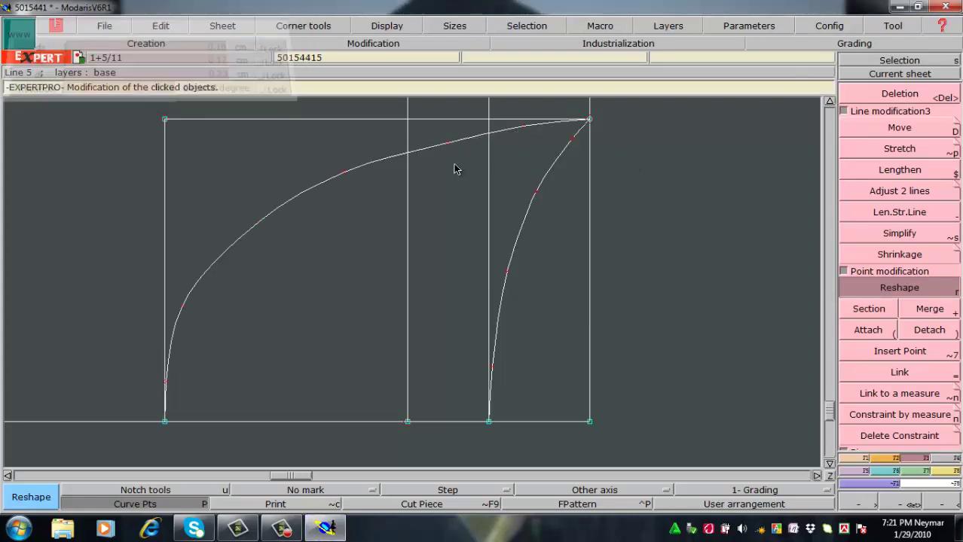
click(443, 145)
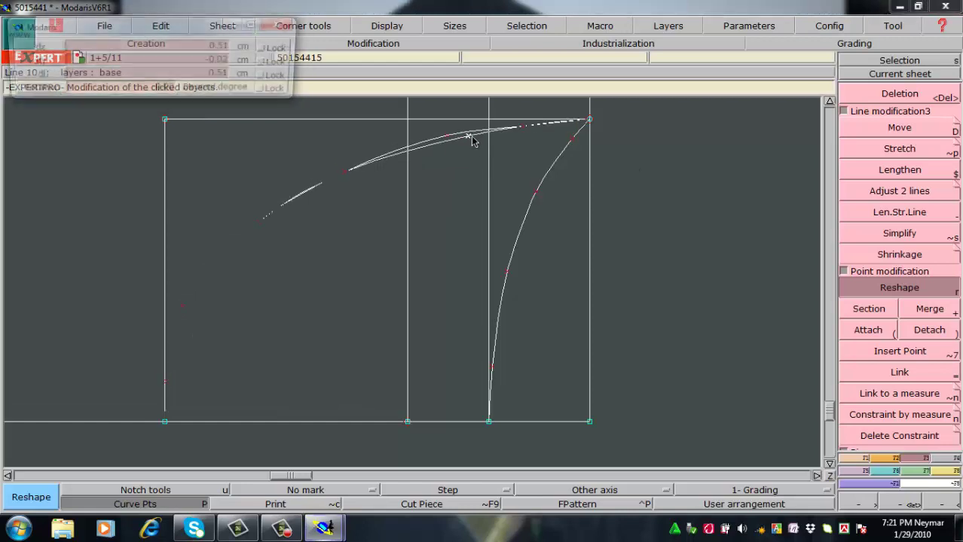
click(547, 146)
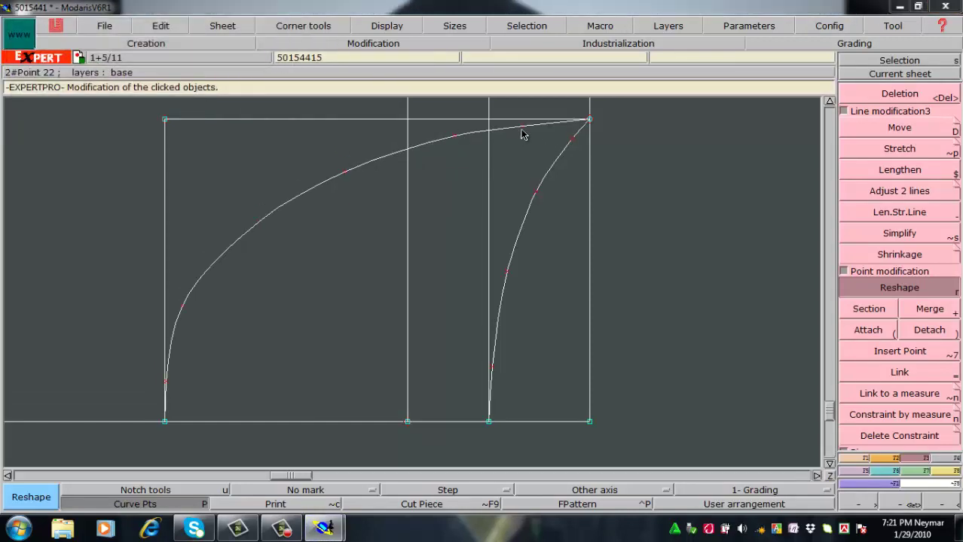
click(522, 134)
click(522, 130)
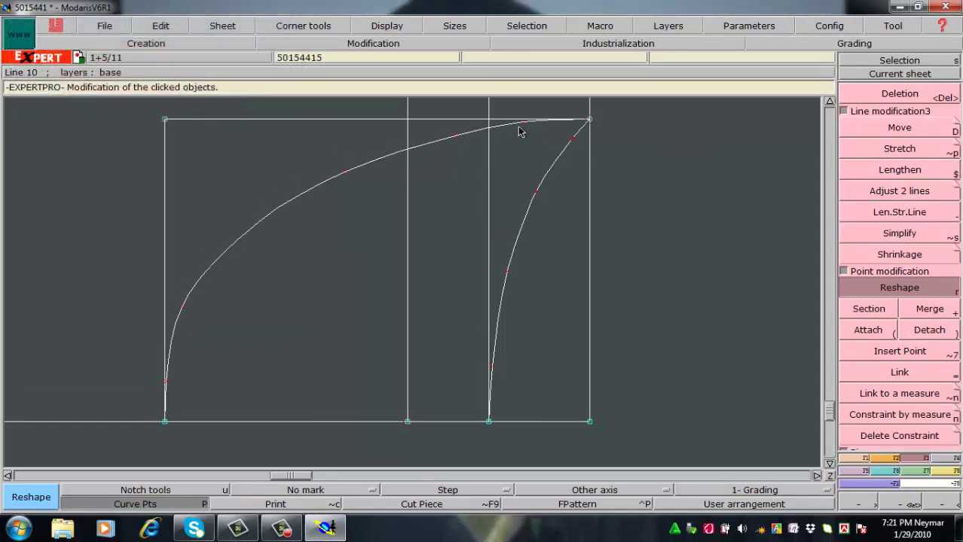
click(520, 129)
click(517, 130)
Step: Reshape the larger curve's two points along its lower bend to round it out
click(179, 319)
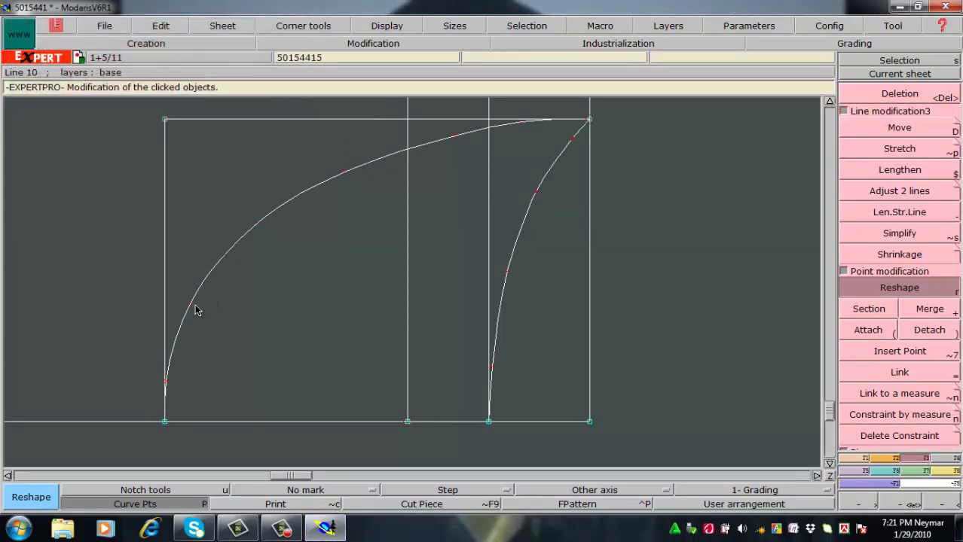
click(198, 305)
click(254, 230)
click(258, 230)
click(270, 220)
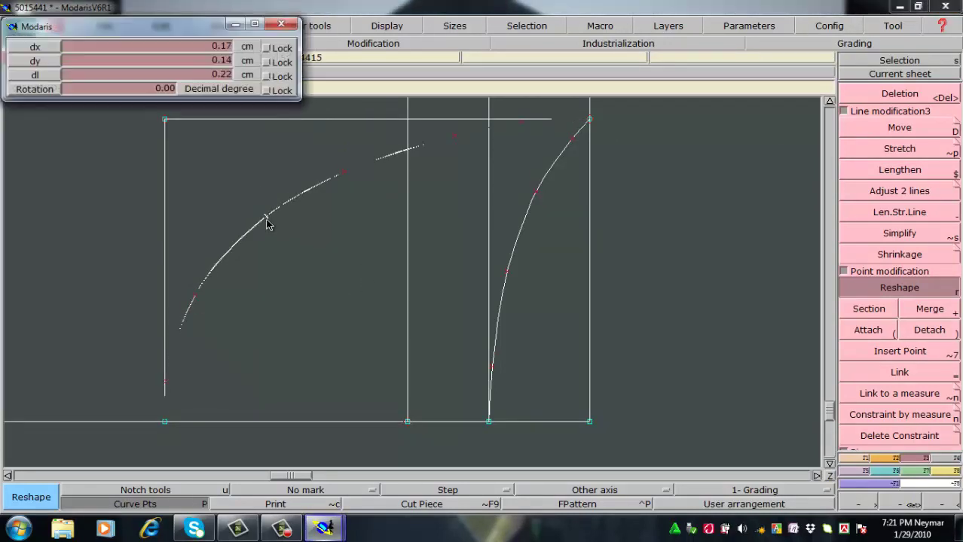
click(213, 306)
click(193, 300)
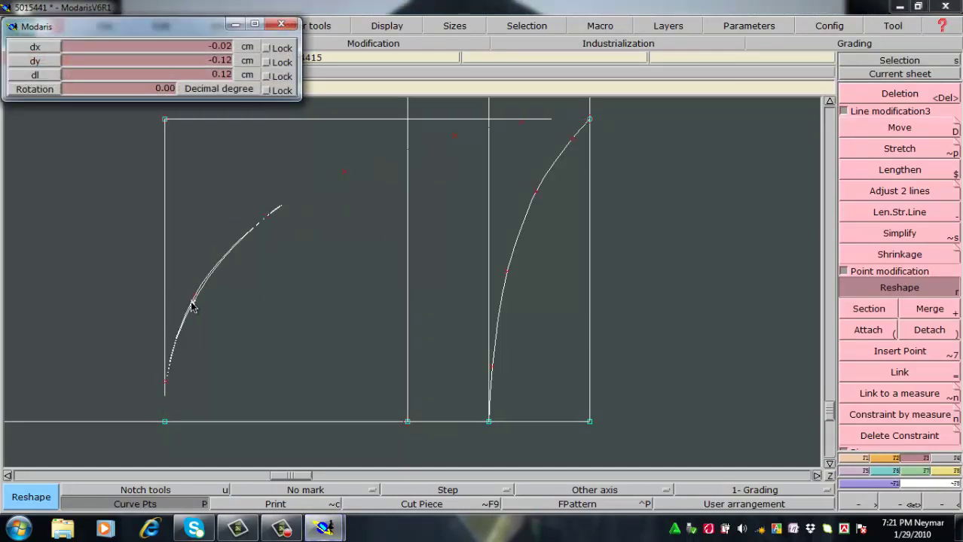
click(191, 305)
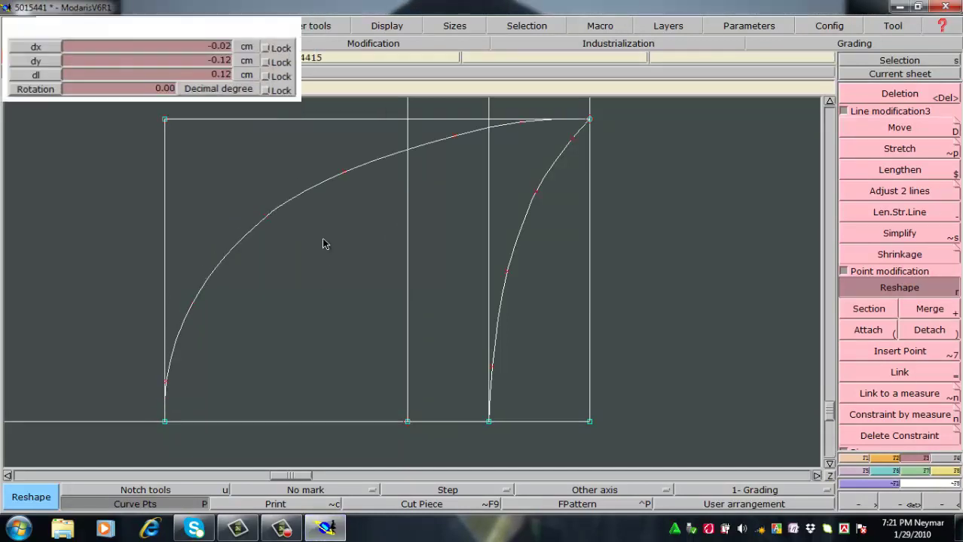
Step: Refine the larger curve's middle points and its lower bend point with small moves for an even arc
click(339, 178)
click(262, 221)
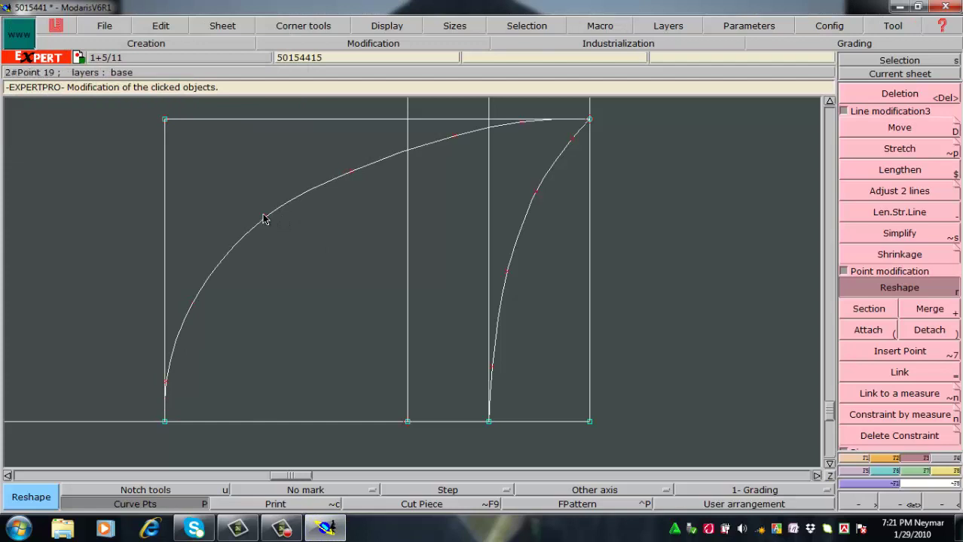
click(263, 219)
click(268, 222)
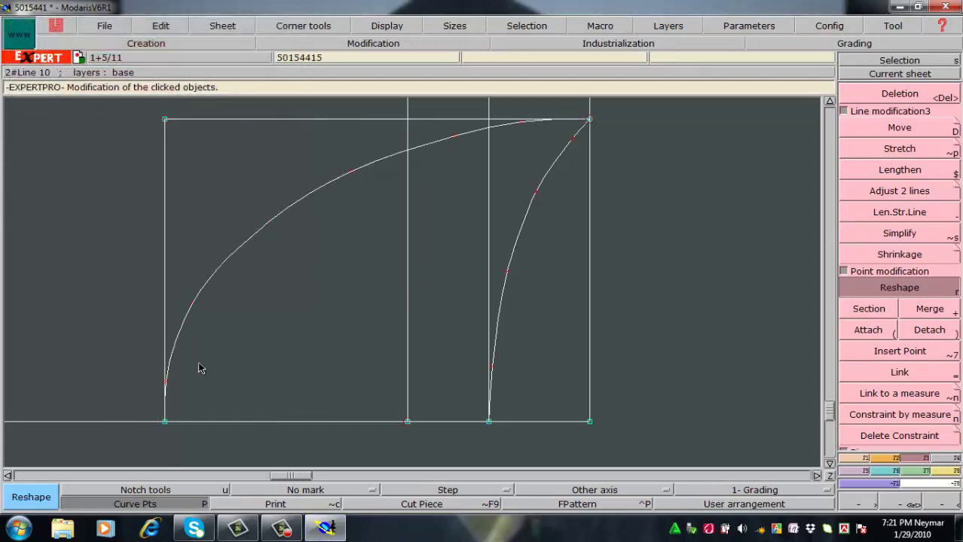
click(195, 308)
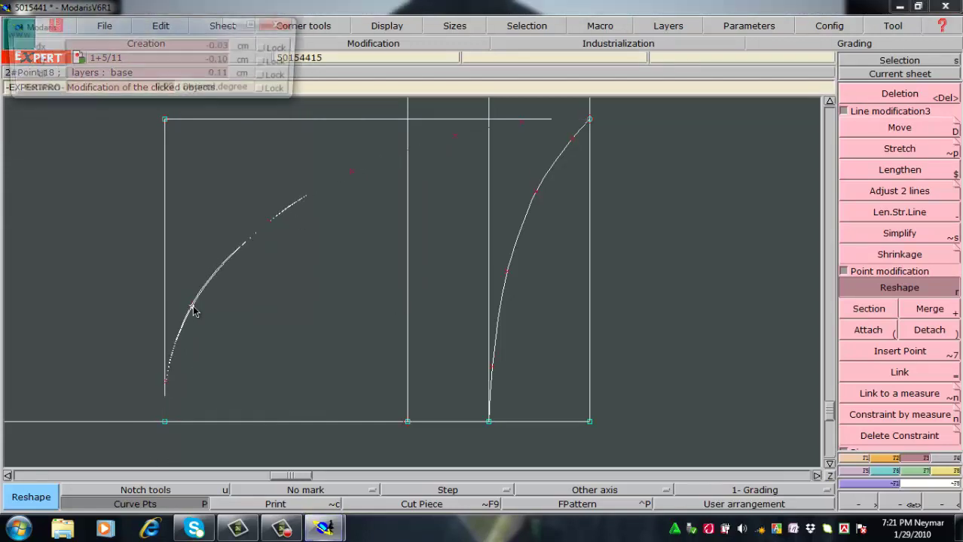
click(555, 402)
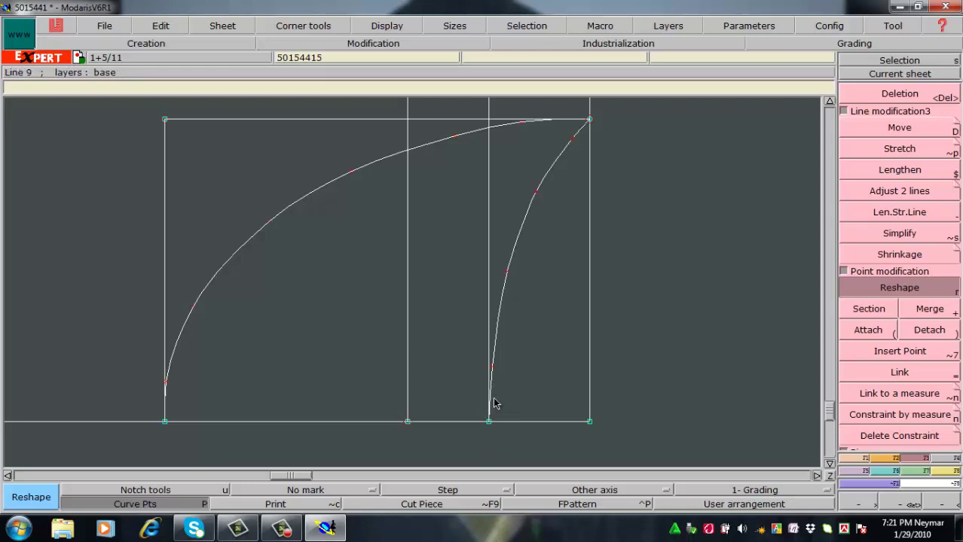
Step: Apply Equate to the added point near the lower end of each Bezier curve
key(e)
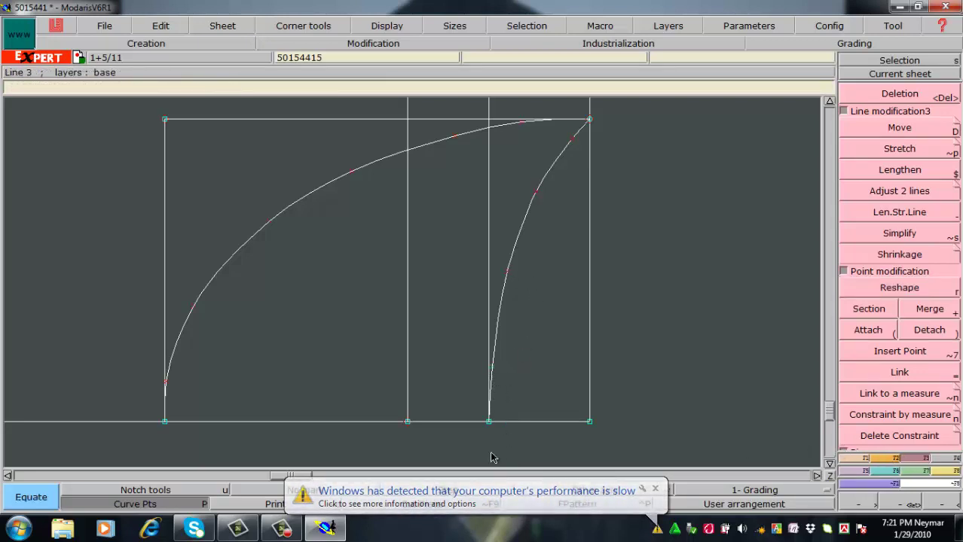
click(173, 380)
Step: Reshape the smaller curve's lowest point down onto the parallel construction line so the curve leaves it tangentially above the base
key(Return)
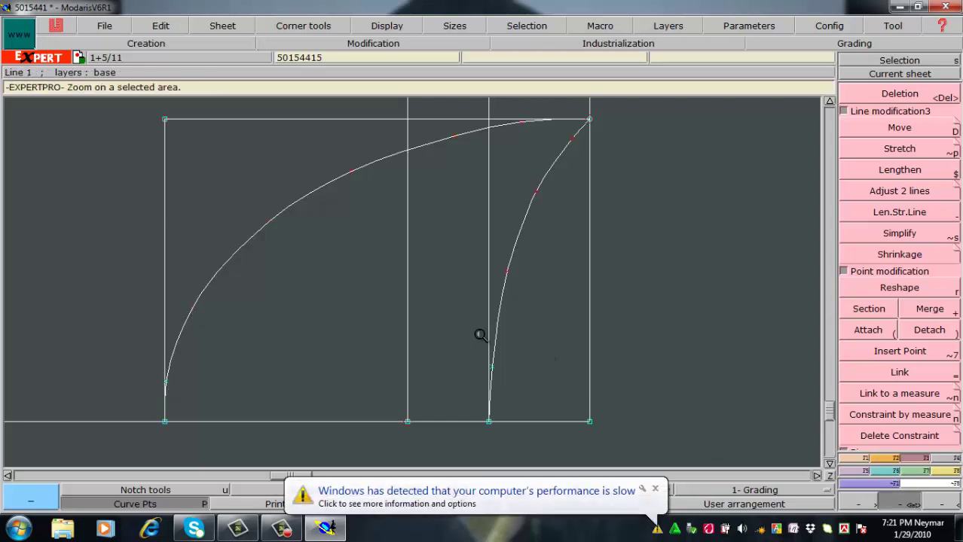
drag(443, 320, 555, 476)
key(r)
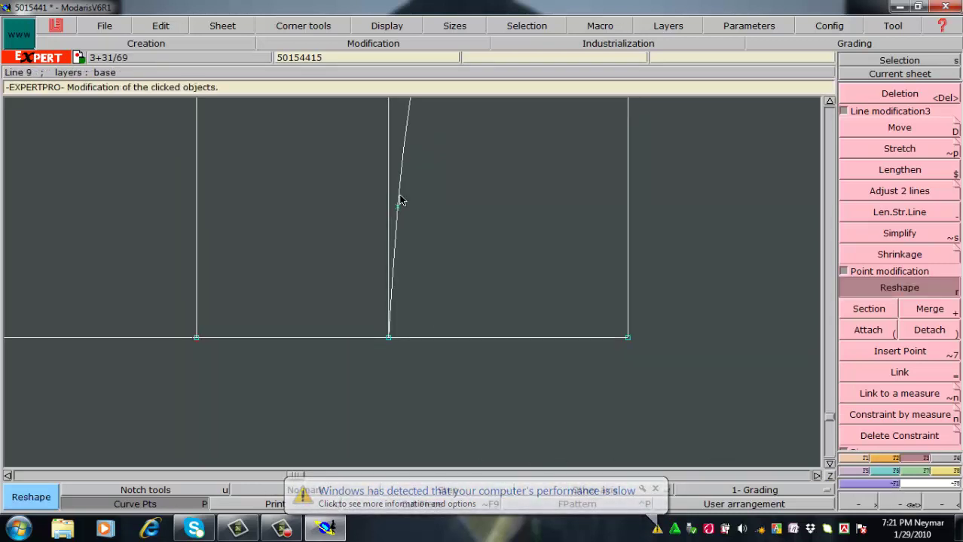
drag(398, 208, 388, 253)
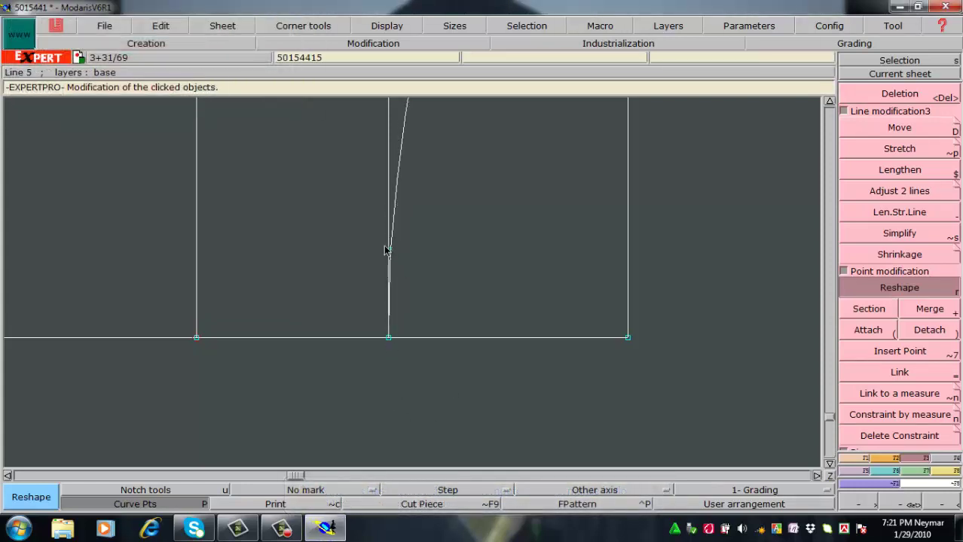
click(390, 261)
drag(442, 265, 388, 275)
click(390, 268)
click(388, 276)
click(389, 272)
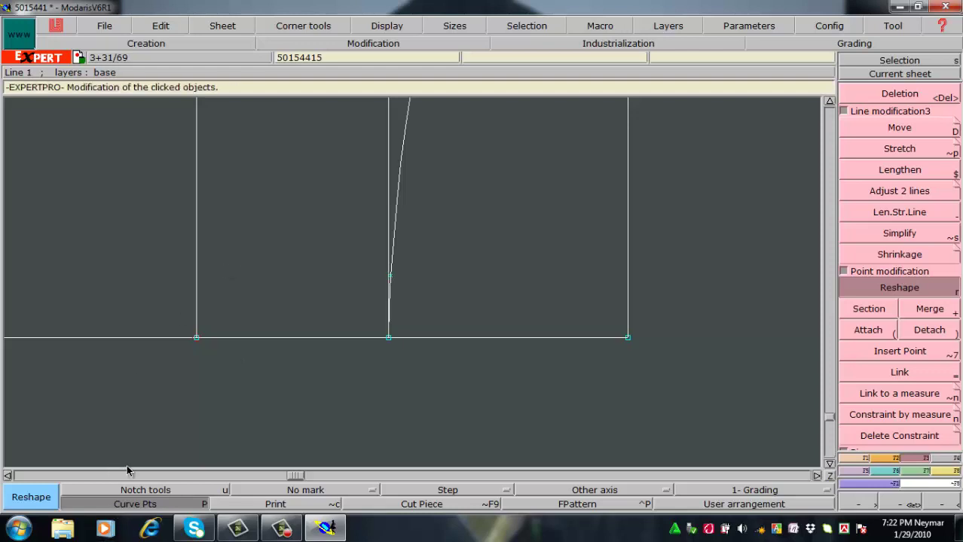
click(399, 283)
click(390, 284)
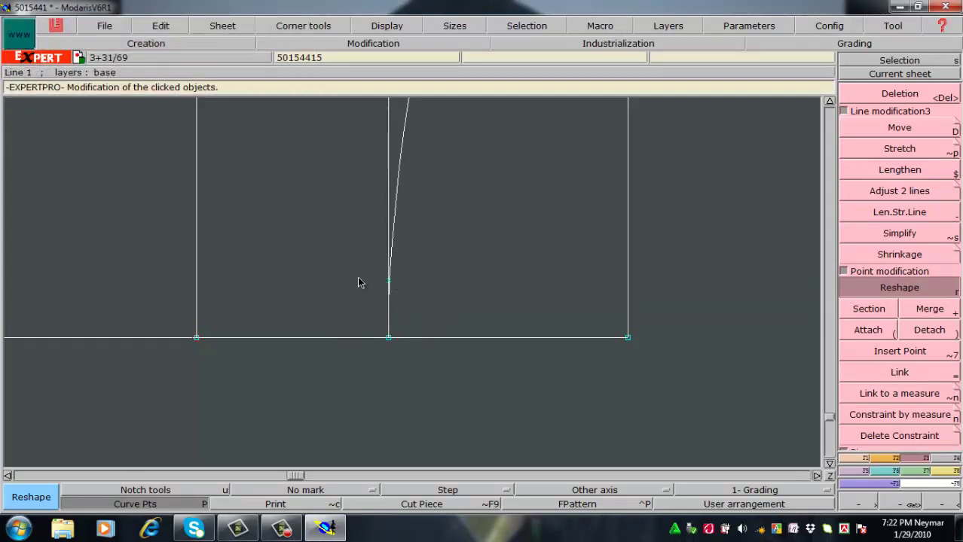
Step: Delete the added curve point just above the lower end of the larger Bezier curve
key(Home)
key(Return)
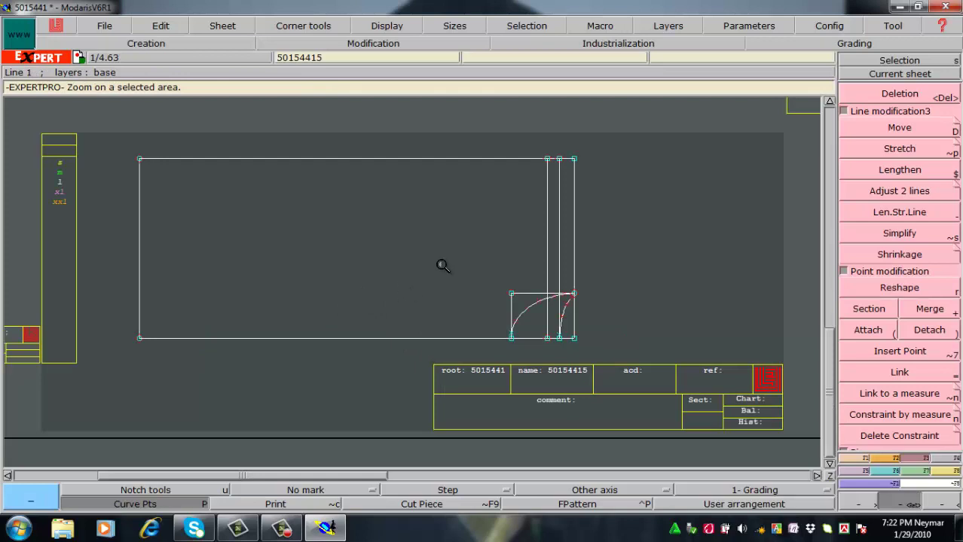
drag(443, 264, 595, 391)
drag(455, 236, 712, 372)
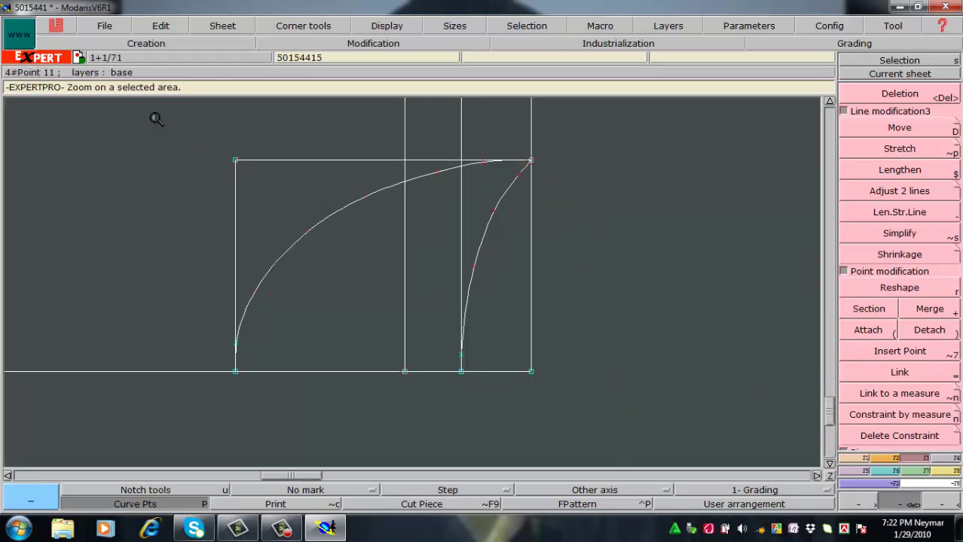
drag(156, 118, 638, 462)
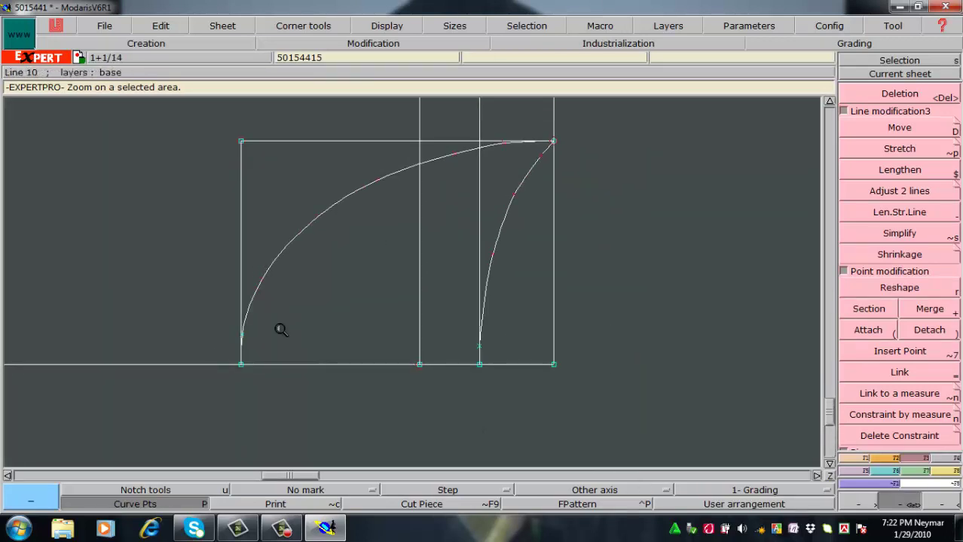
drag(215, 166, 424, 369)
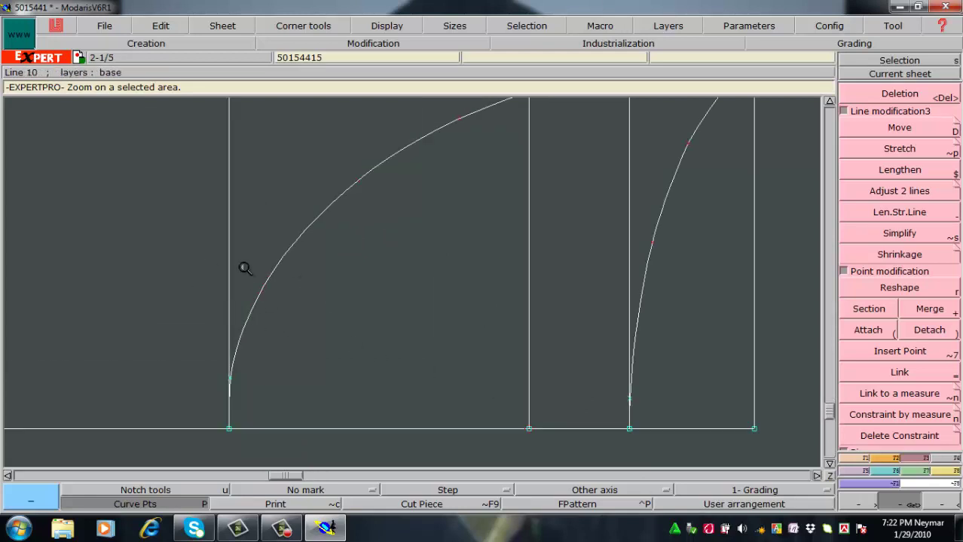
key(d)
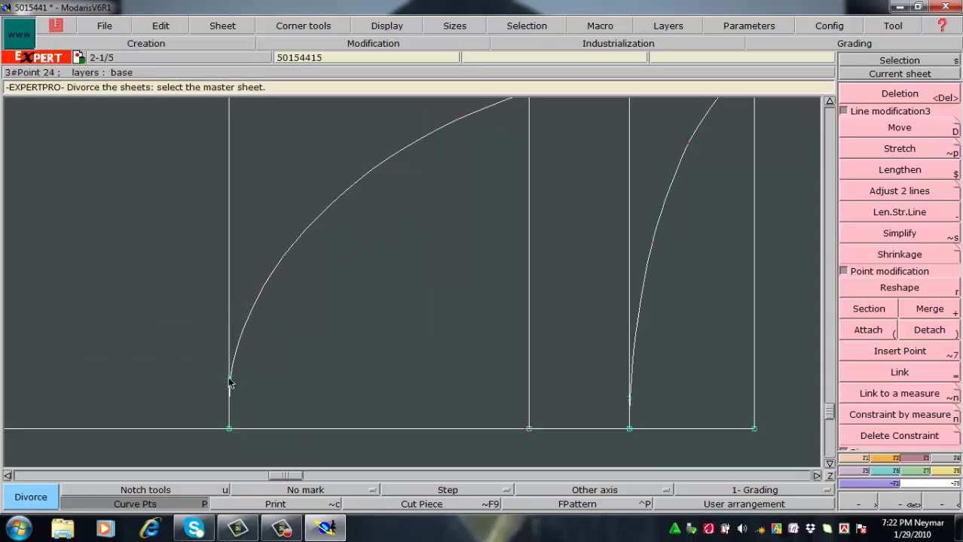
key(Return)
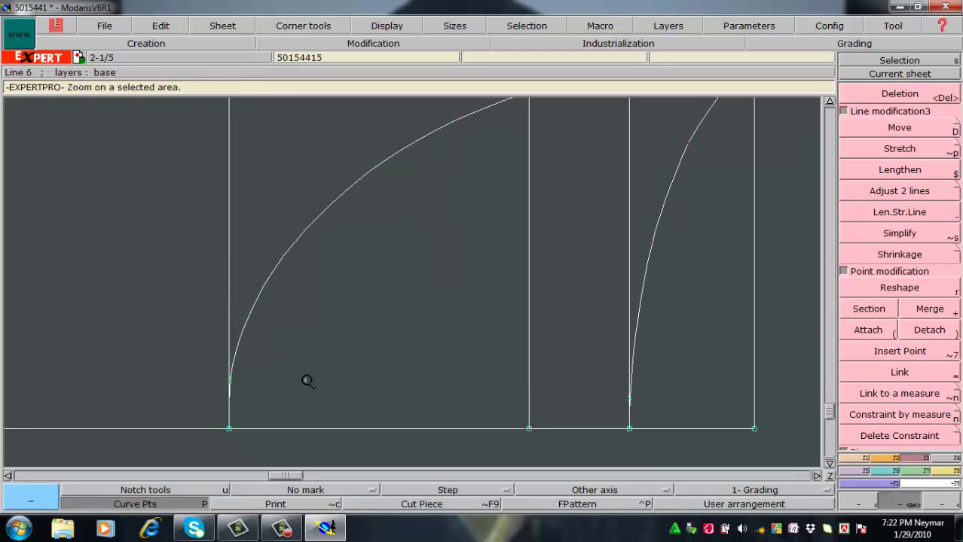
drag(138, 166, 357, 467)
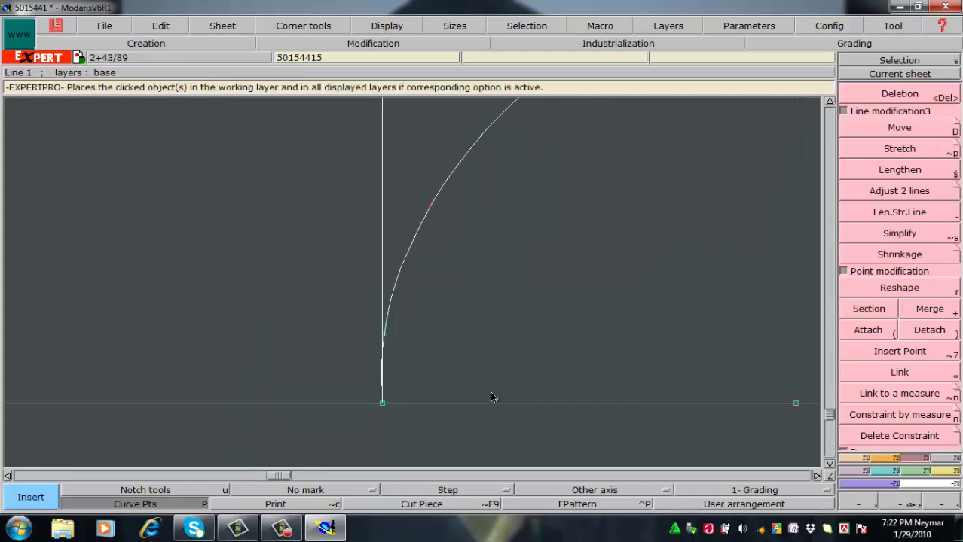
key(Delete)
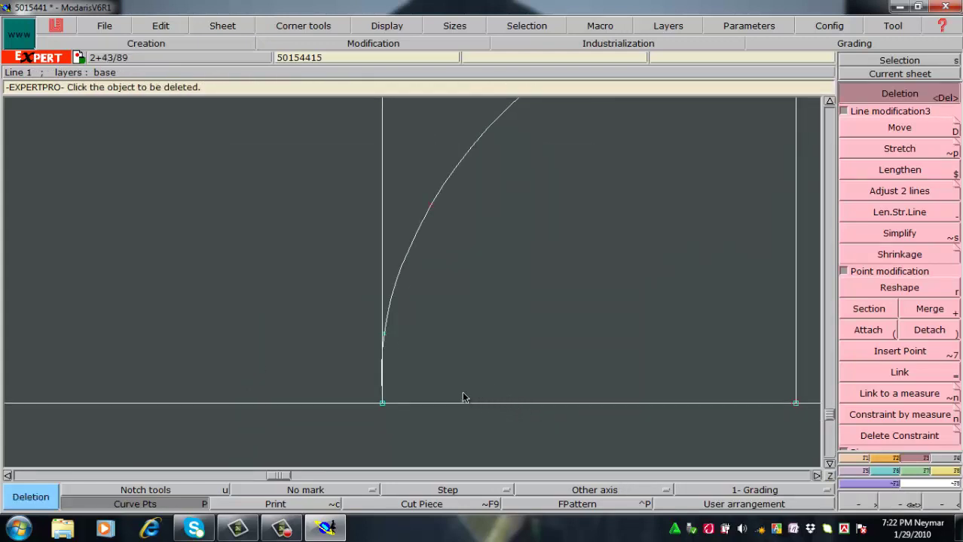
click(385, 333)
key(ctrl+z)
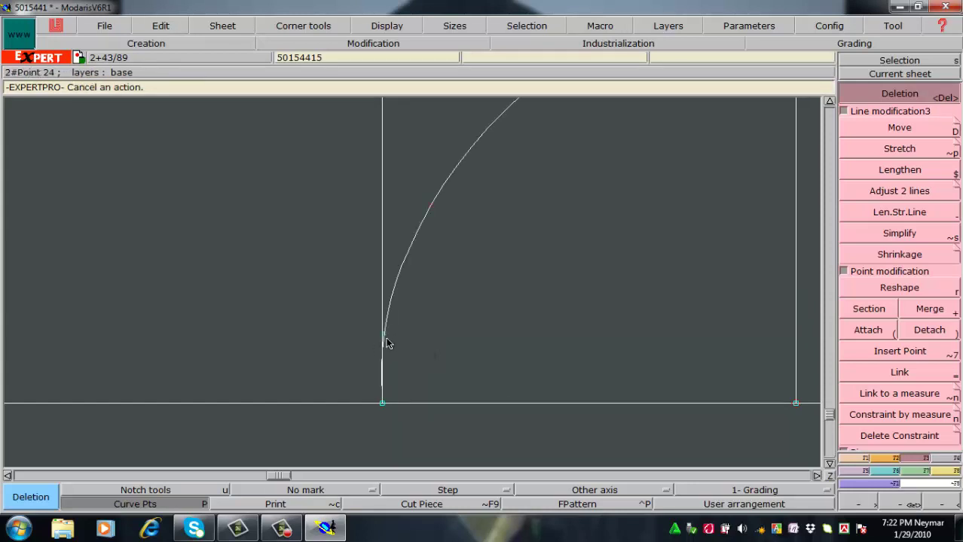
click(388, 335)
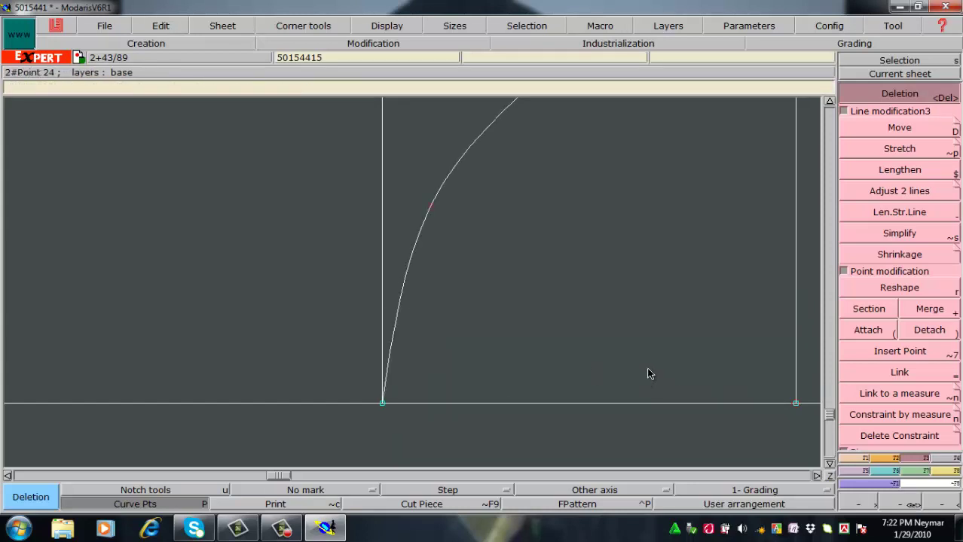
Step: Add a replacement point to the larger curve closer to its lower end, referenced from the nearest curve point above
key(Insert)
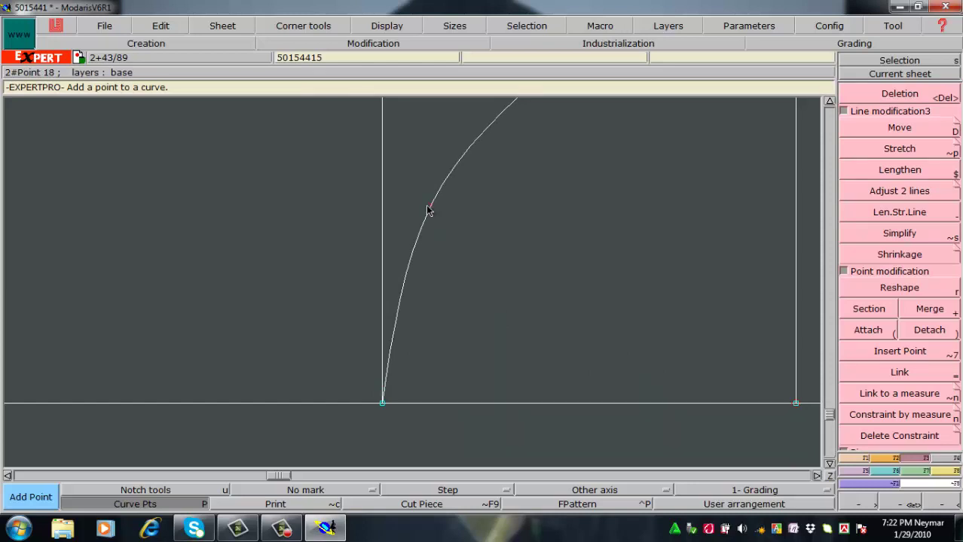
click(404, 281)
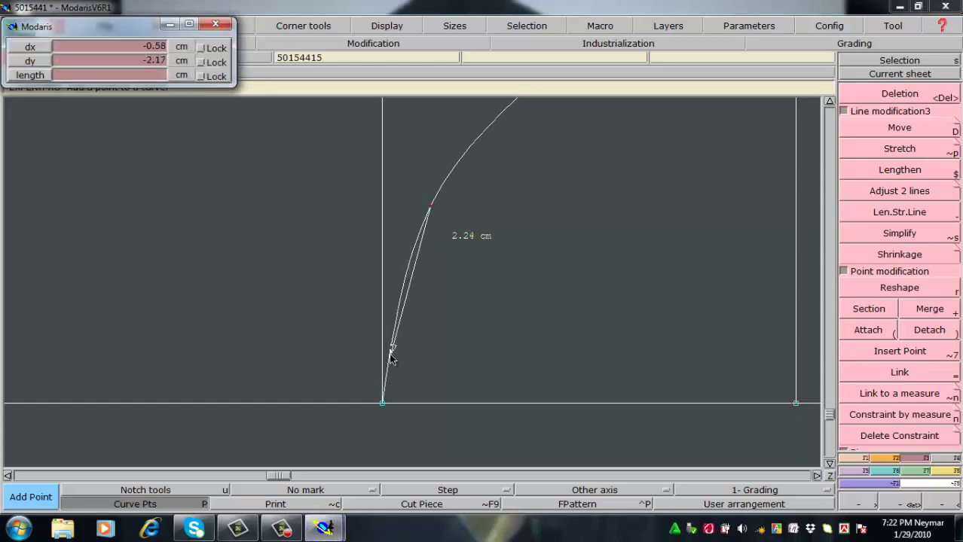
click(391, 353)
key(ctrl+z)
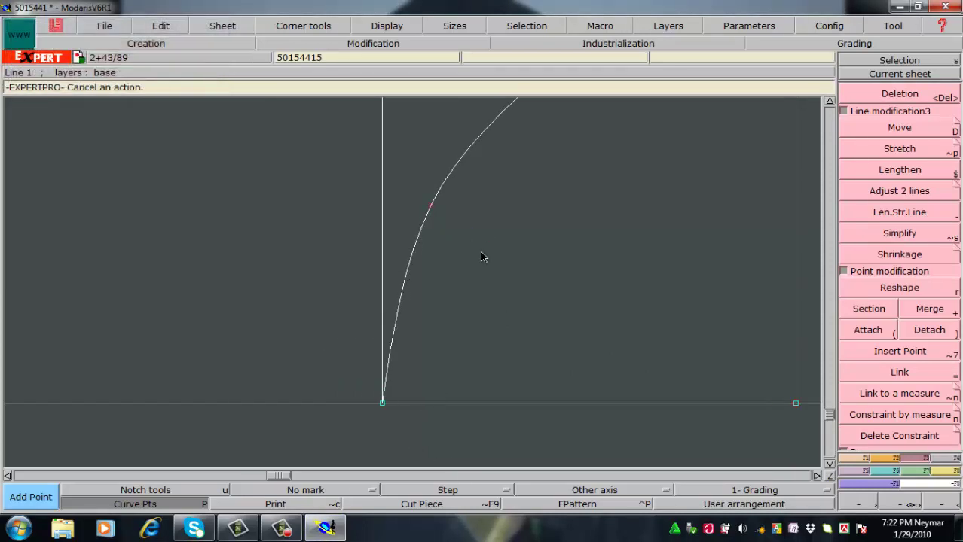
click(431, 206)
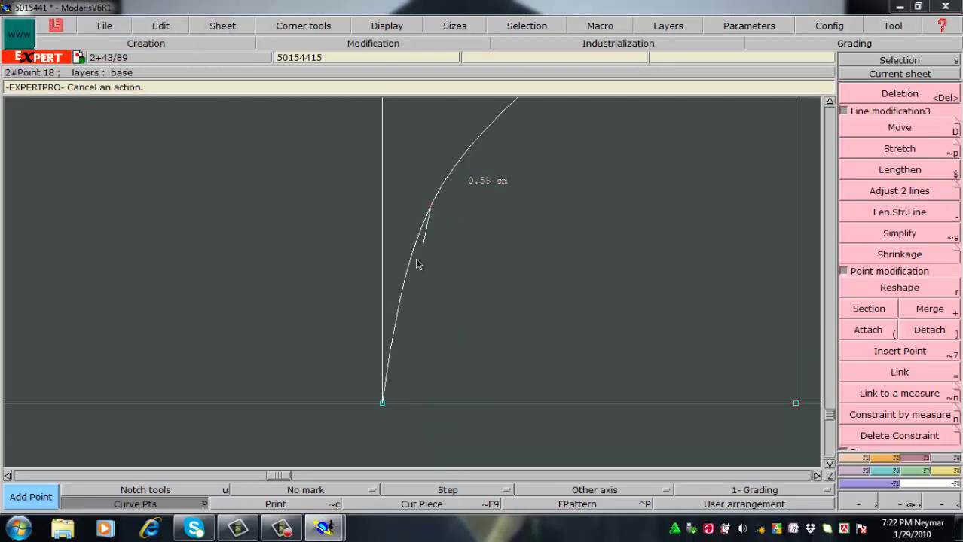
click(390, 368)
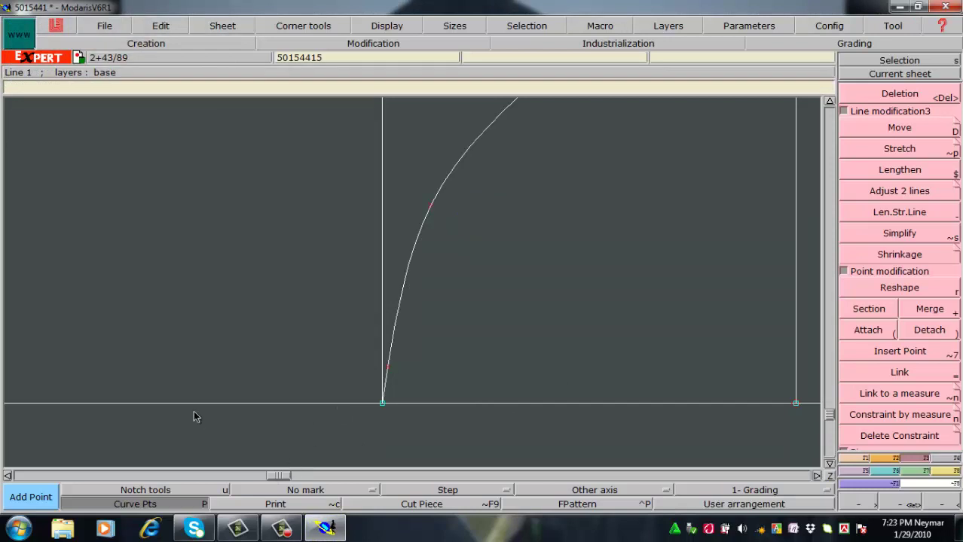
Step: Equate the larger curve's new lower point and Reshape it onto the vertical line so the curve leaves the base tangentially
key(e)
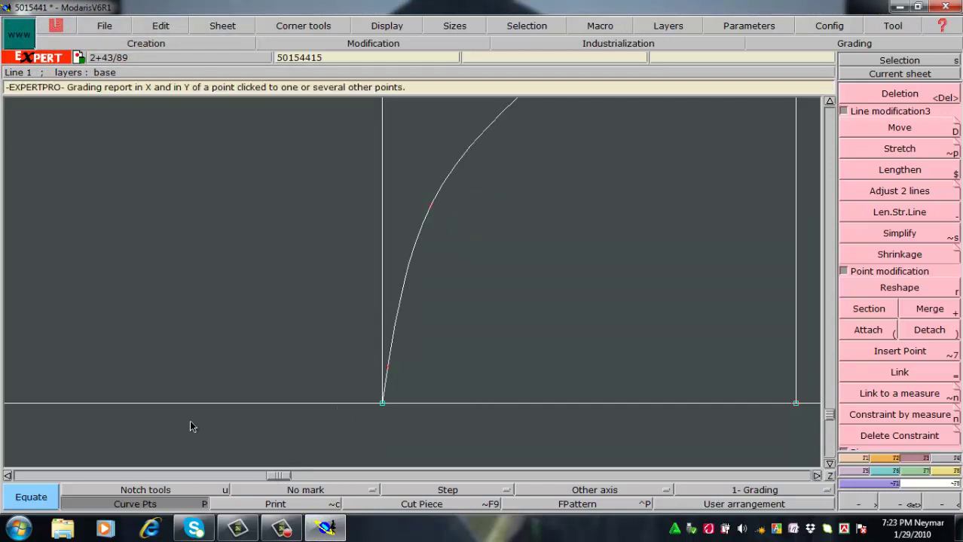
click(431, 206)
click(388, 370)
key(r)
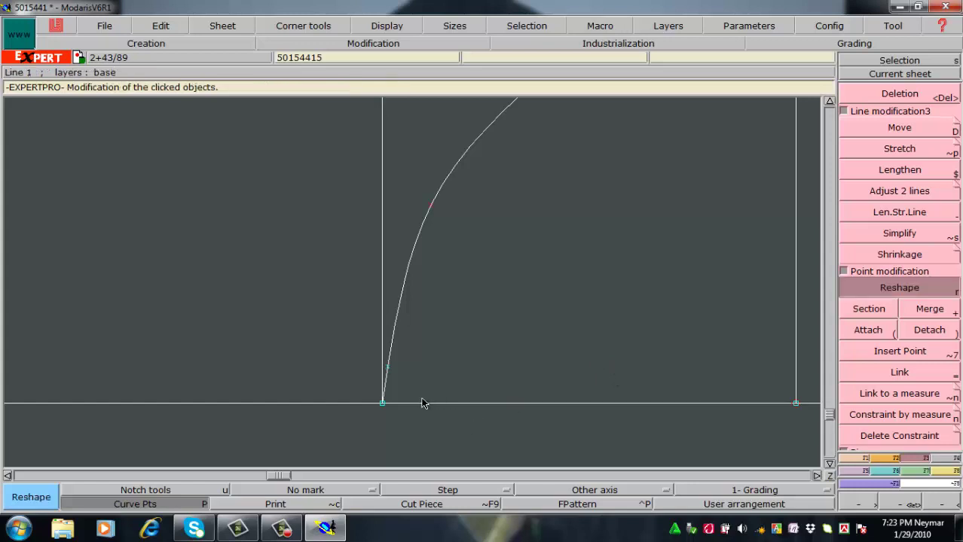
click(386, 369)
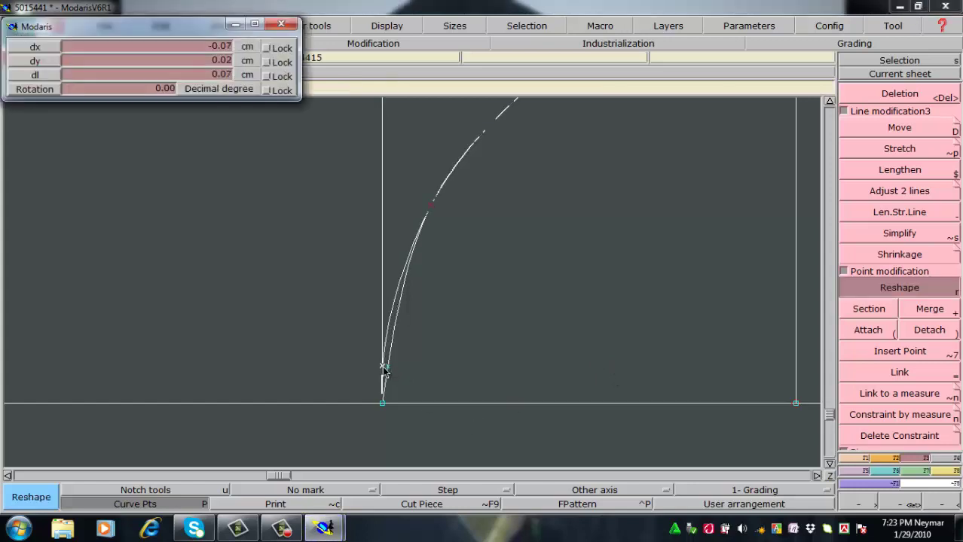
drag(387, 371, 387, 370)
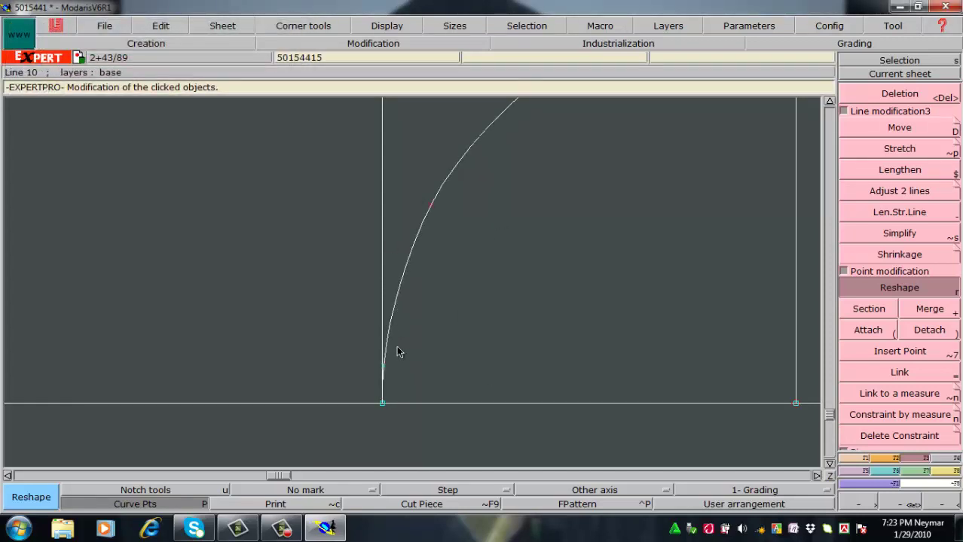
Step: Examine the lower ends of both Bezier curves against the vertical lines and the base line
key(Home)
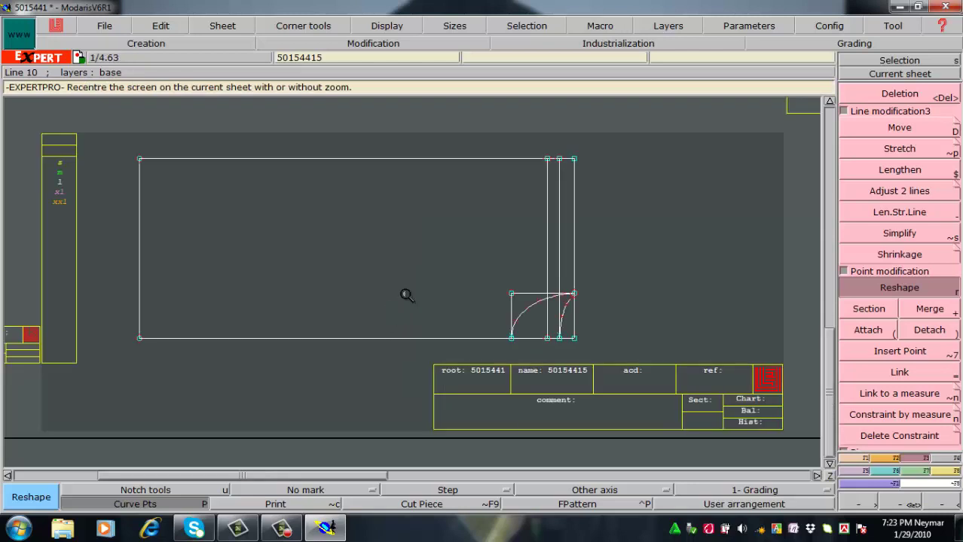
key(Return)
drag(441, 263, 667, 399)
drag(134, 129, 607, 396)
drag(256, 236, 670, 415)
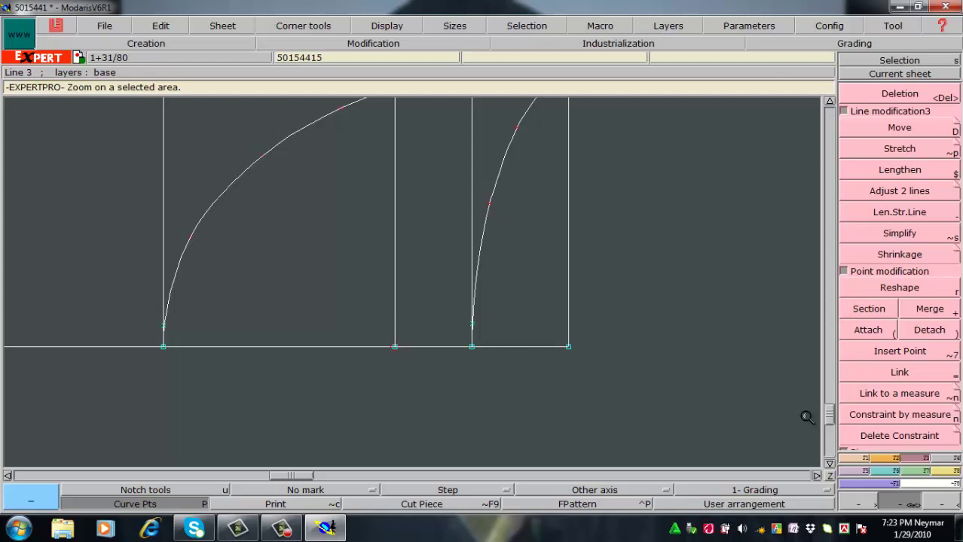
key(Home)
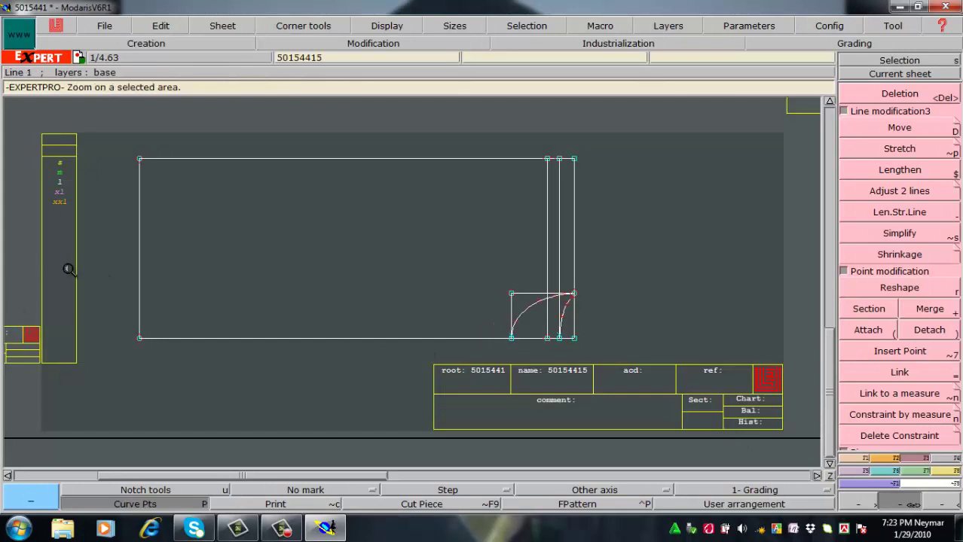
drag(69, 269, 797, 394)
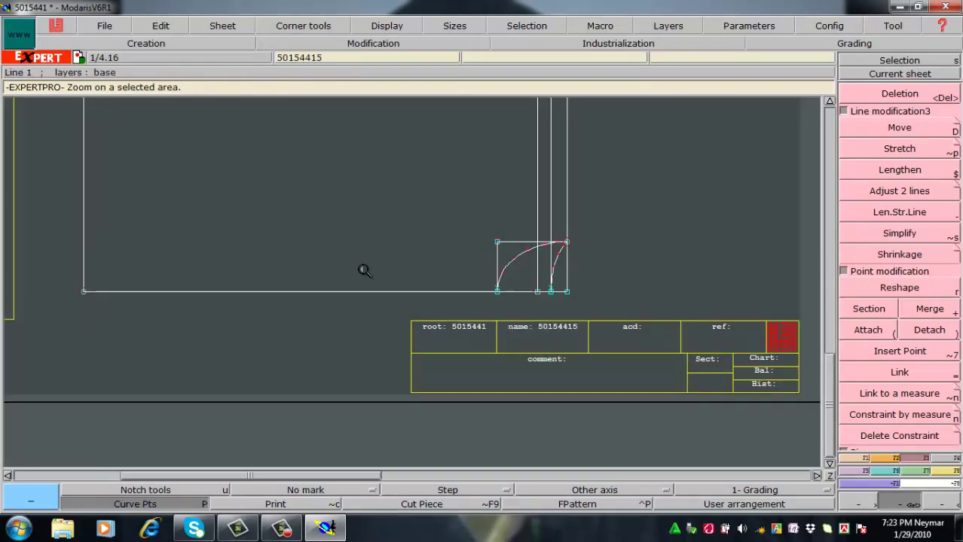
drag(588, 308, 673, 346)
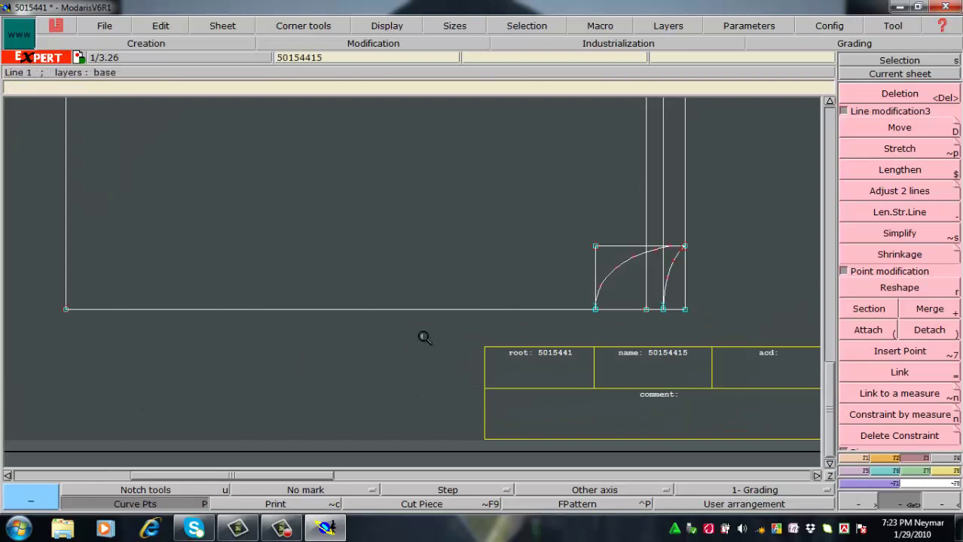
Step: Create a parallel of the base line at a distance of .64 cm above it
key(l)
click(432, 308)
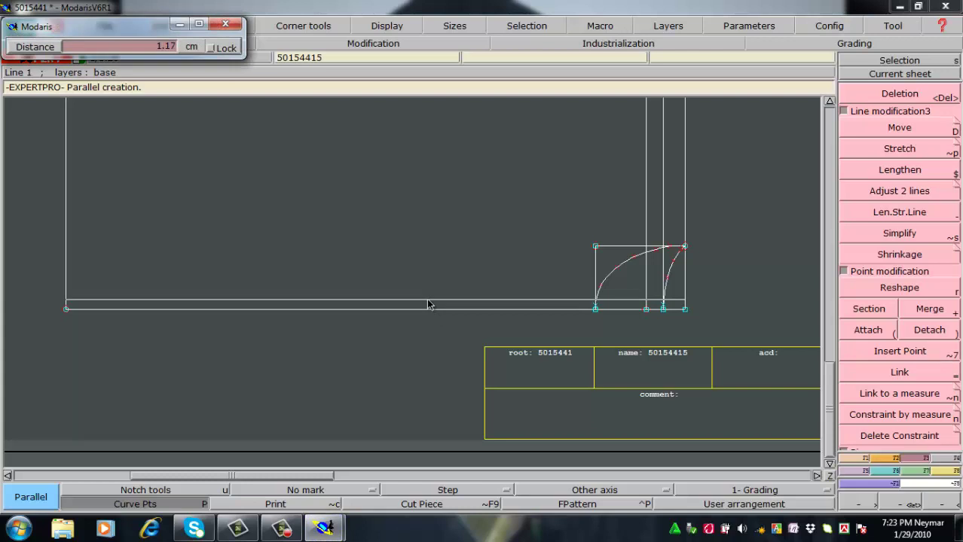
text(4.50)
key(BackSpace)
text(.64)
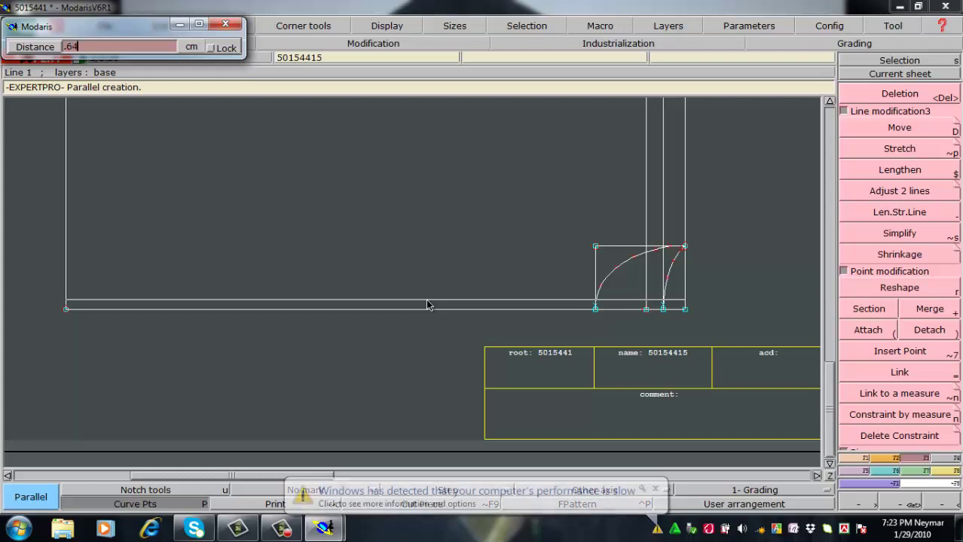
key(Return)
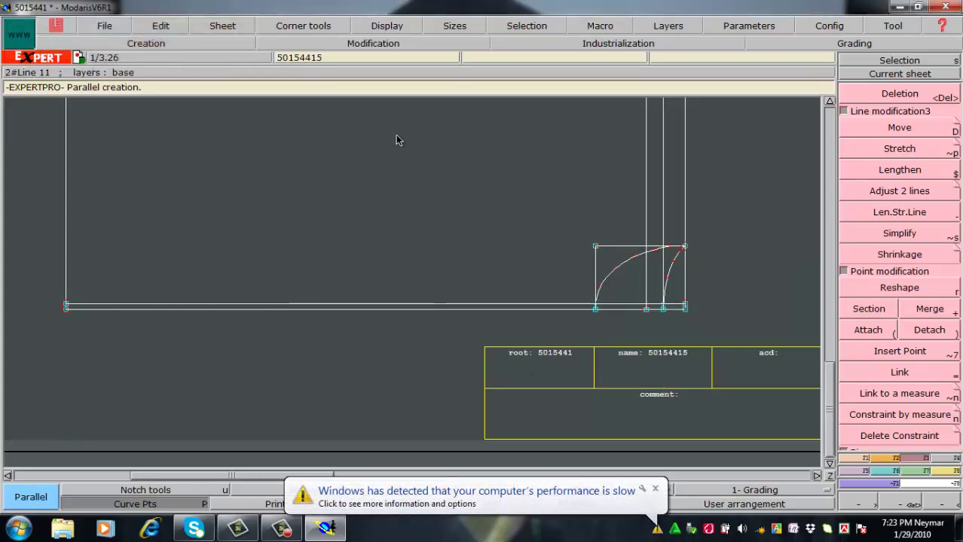
Step: Adjust the new parallel line and the vertical line at the larger curve so both end at their intersection
key(Return)
drag(513, 273, 670, 336)
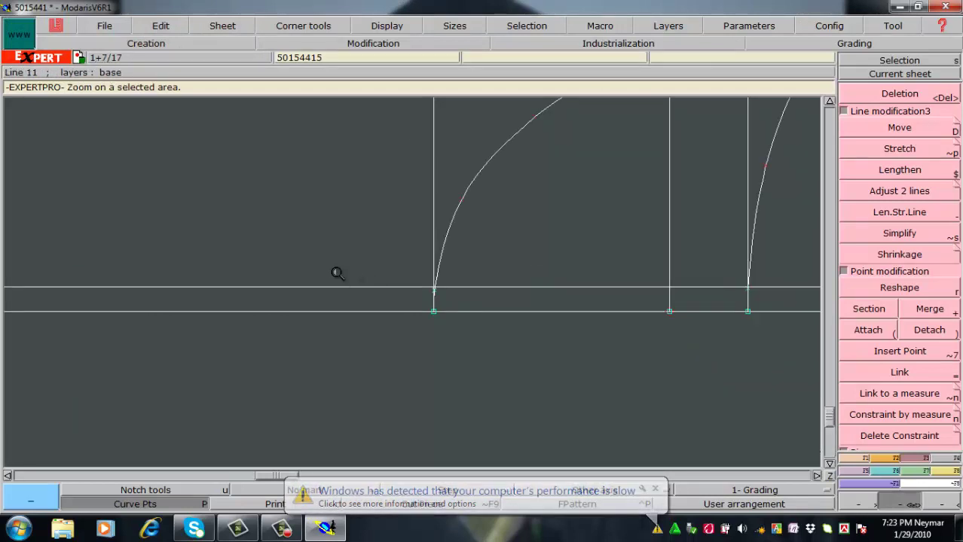
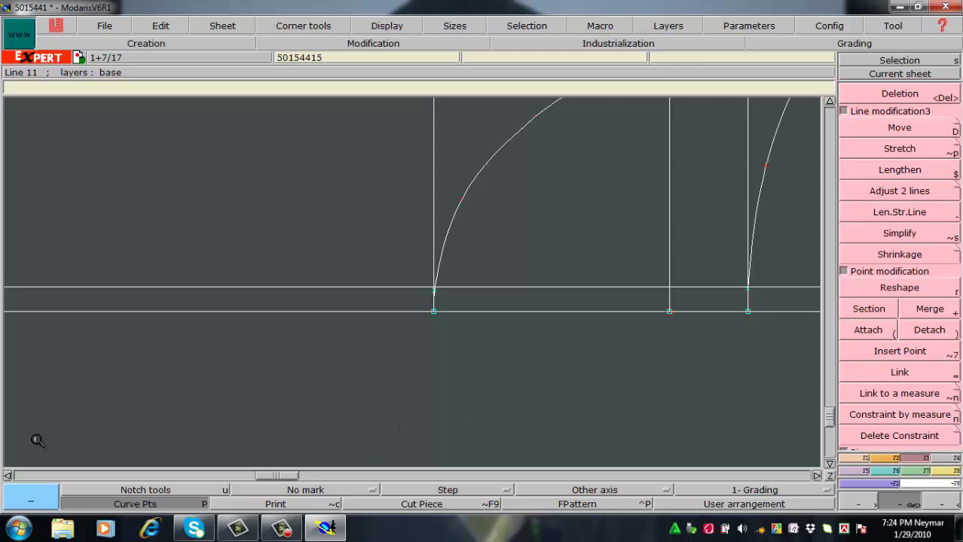
click(916, 192)
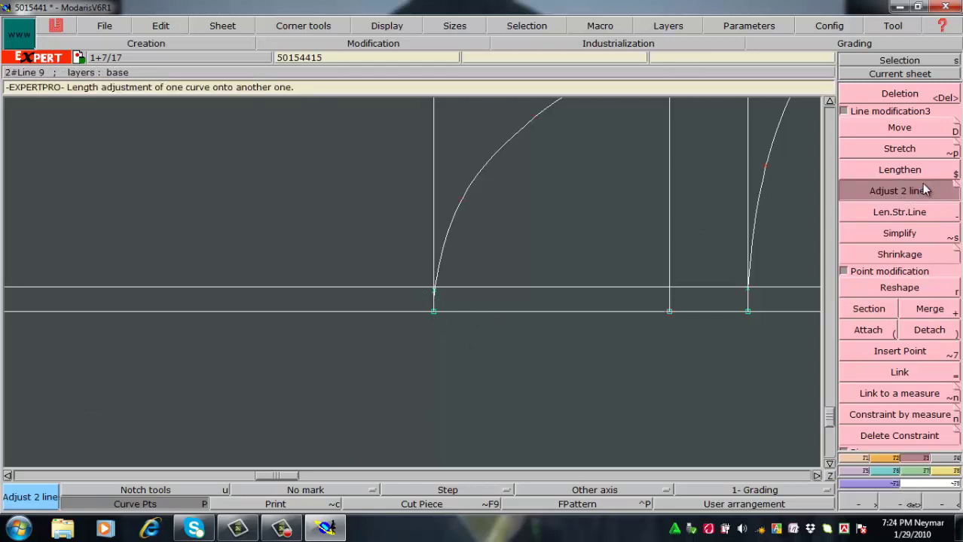
click(431, 275)
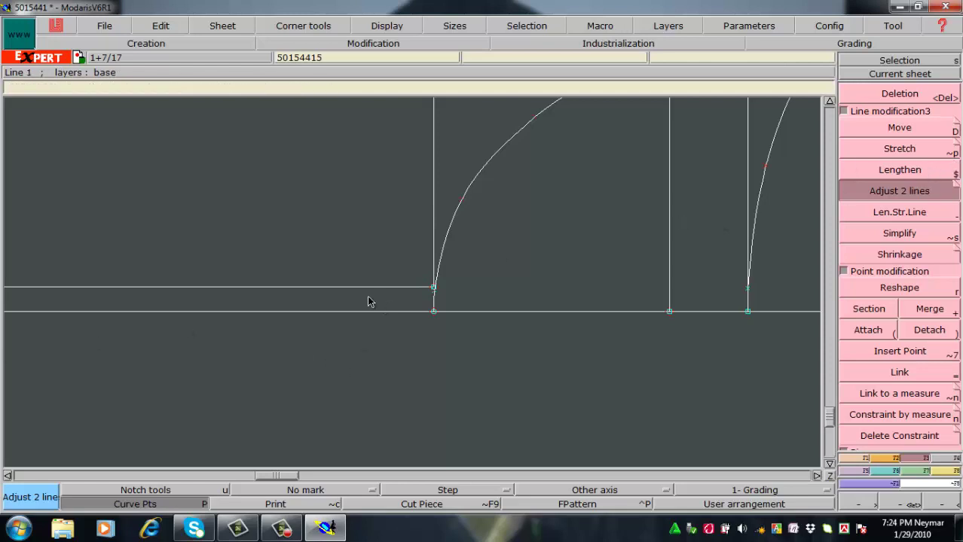
Step: Attach the larger curve's lower end point to the corner where the parallel and vertical lines meet
key(Return)
drag(370, 269, 534, 352)
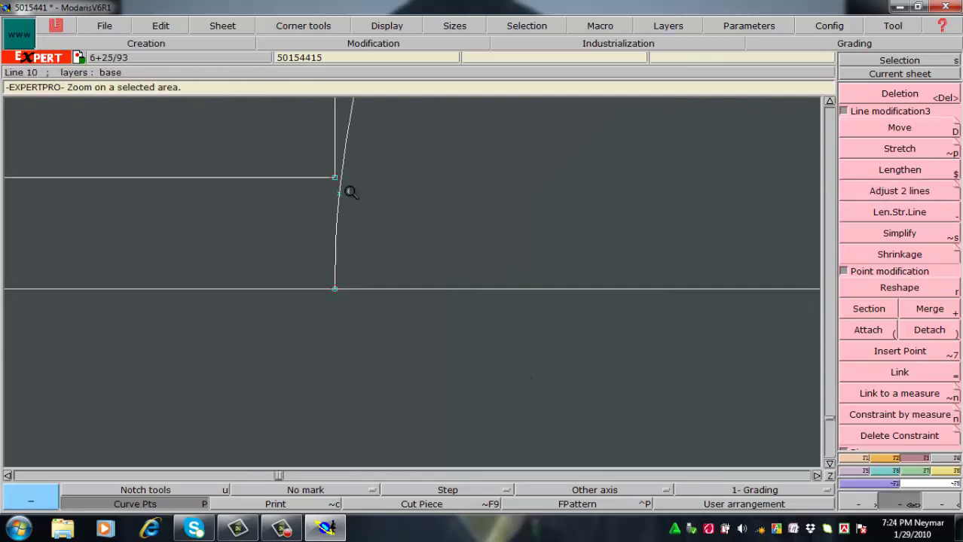
key(parenleft)
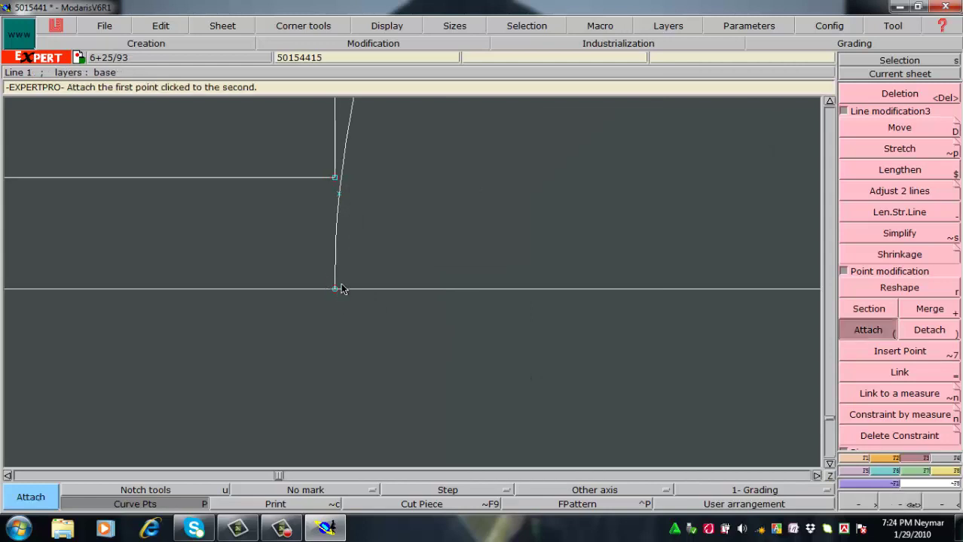
click(338, 194)
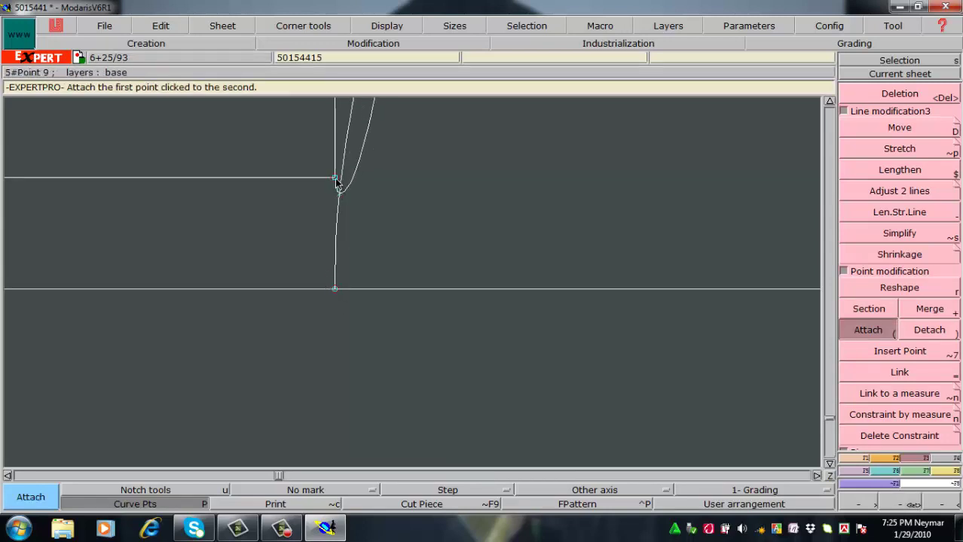
click(337, 190)
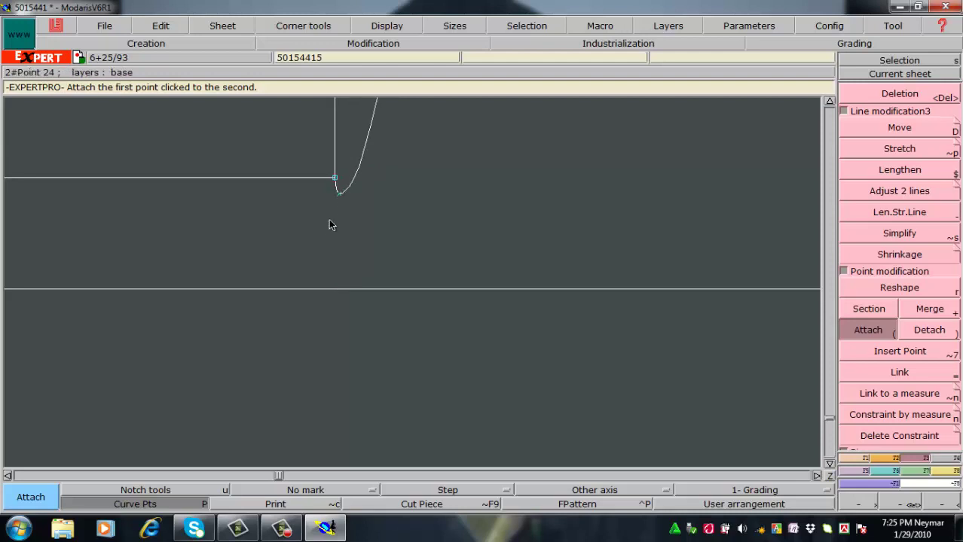
Step: Reshape the larger curve near its lower end by moving the adjacent curve point above the corner, onto the vertical line
key(r)
drag(341, 199, 336, 156)
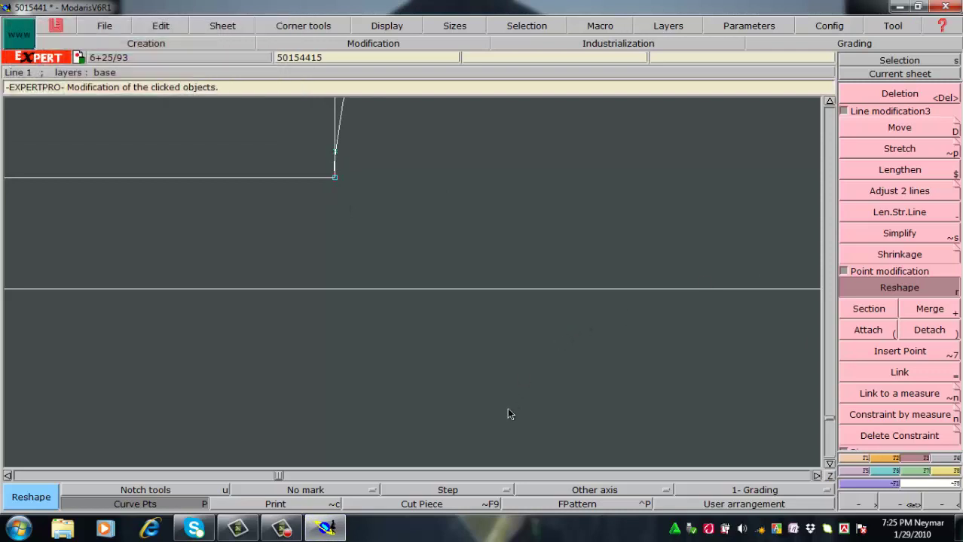
key(Home)
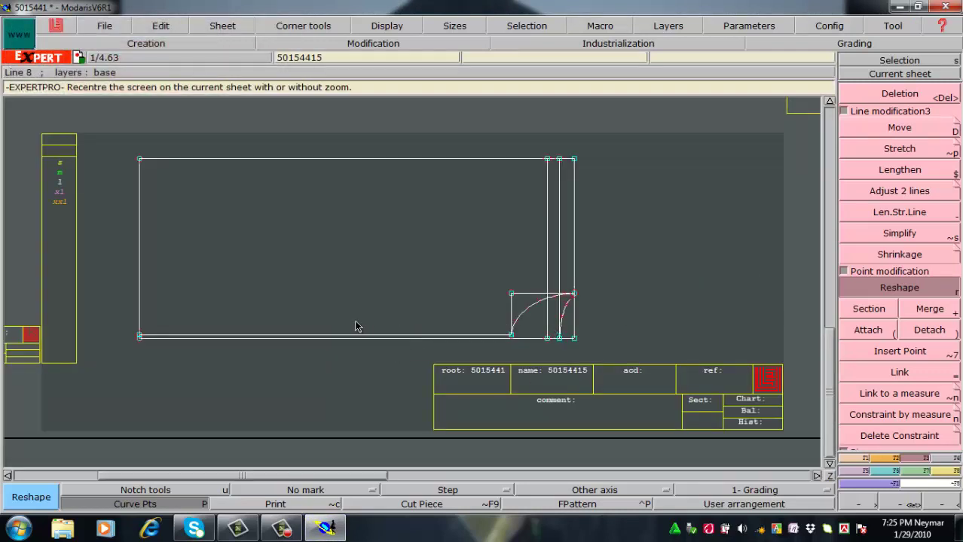
Step: Examine the shape of both curves and how their ends meet the surrounding construction lines
key(Return)
drag(472, 273, 637, 369)
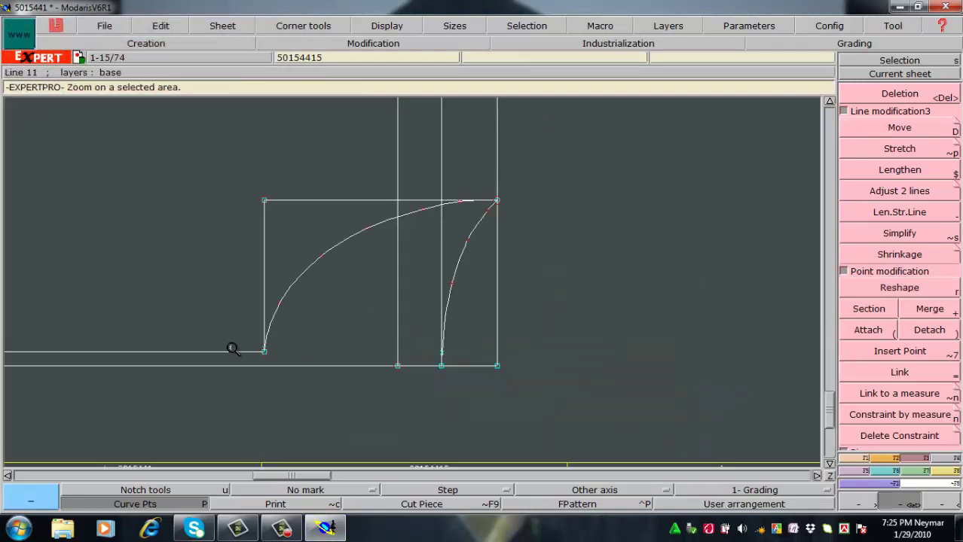
key(Home)
drag(120, 258, 657, 419)
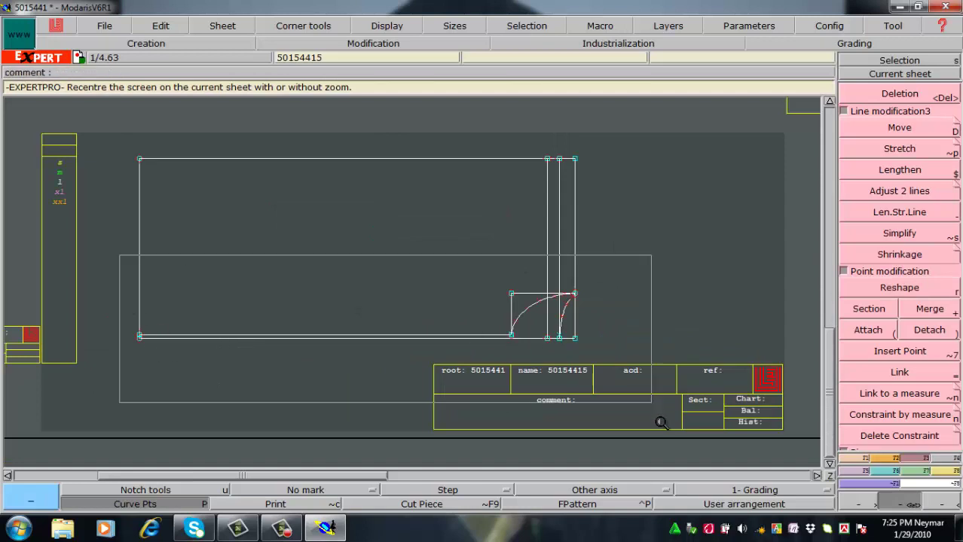
key(d)
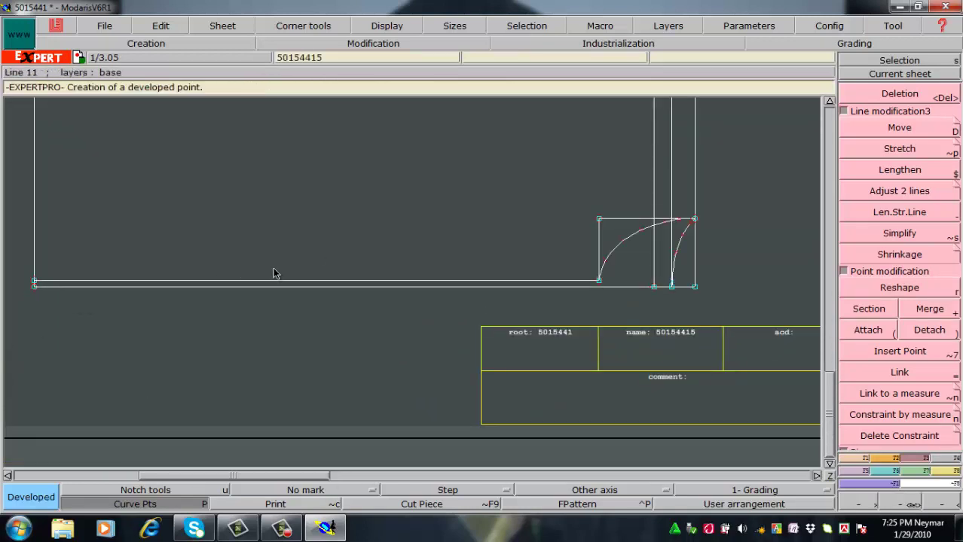
key(Return)
drag(493, 187, 775, 342)
drag(176, 123, 667, 429)
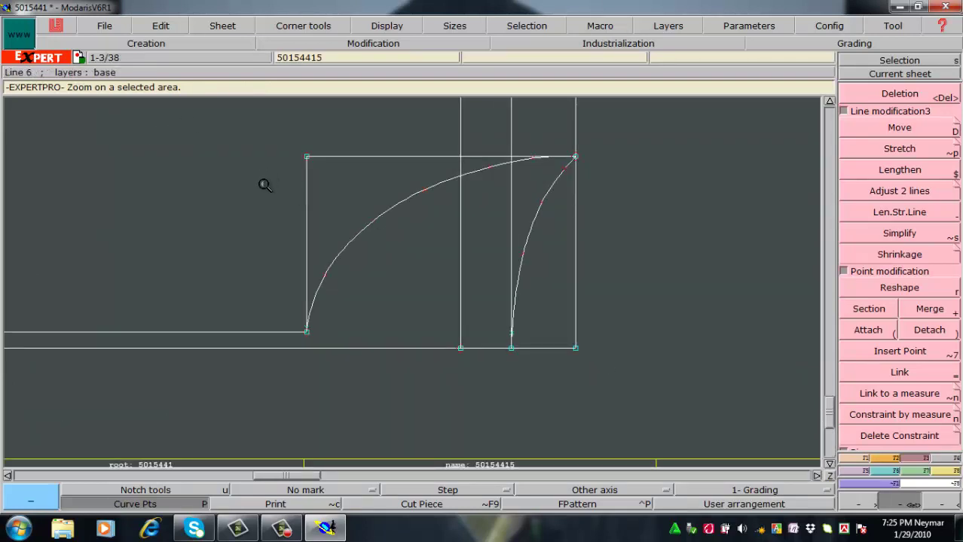
drag(230, 113, 679, 402)
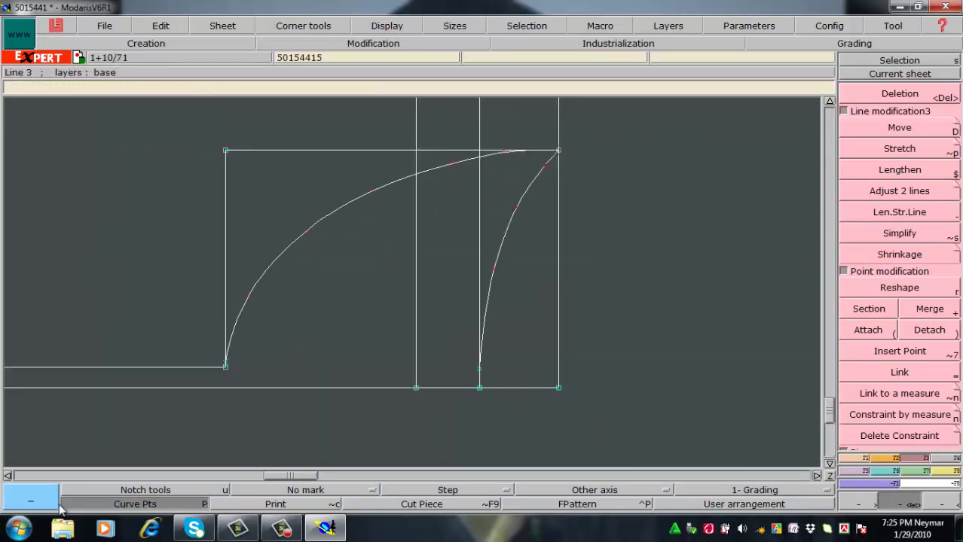
Step: Reshape the larger curve by slightly shifting its upper and middle curve points to smooth the arc
key(r)
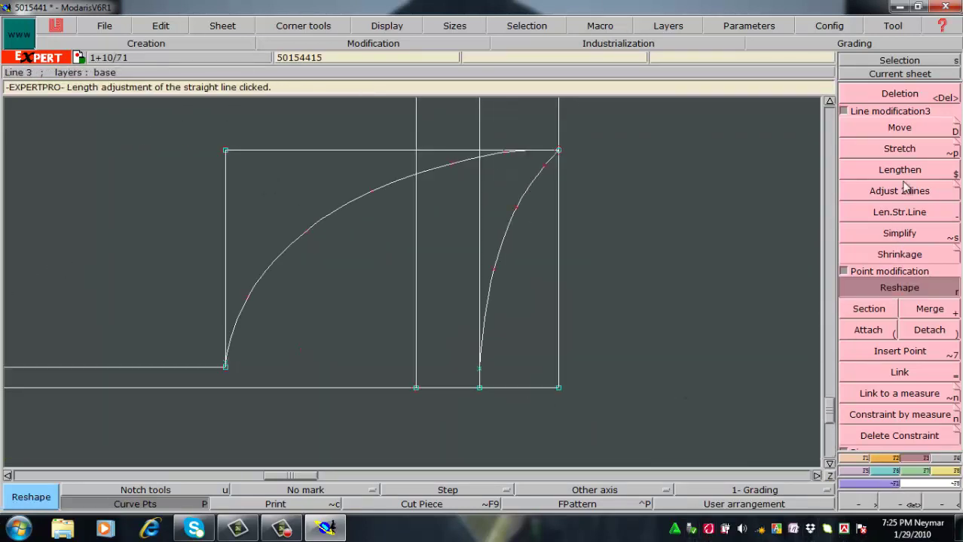
click(371, 191)
click(383, 186)
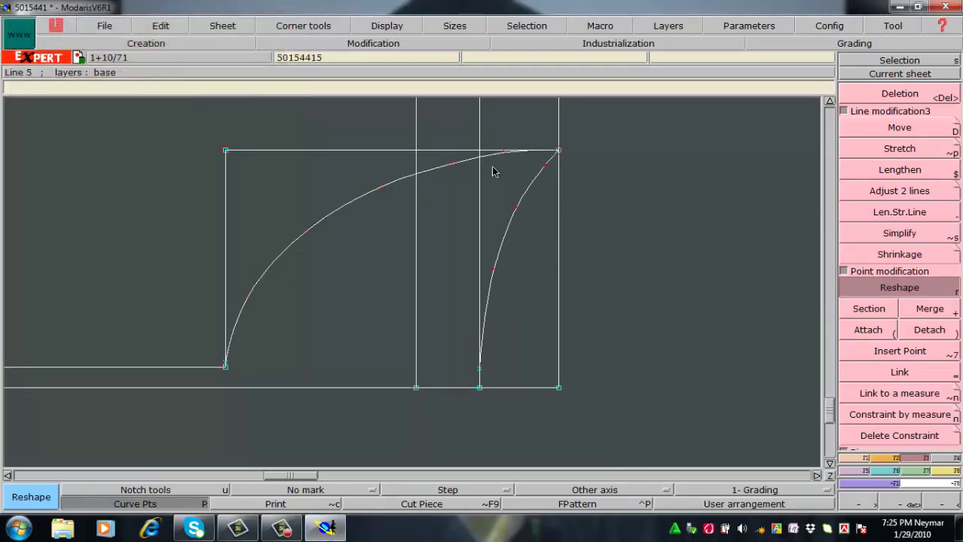
drag(451, 165, 452, 167)
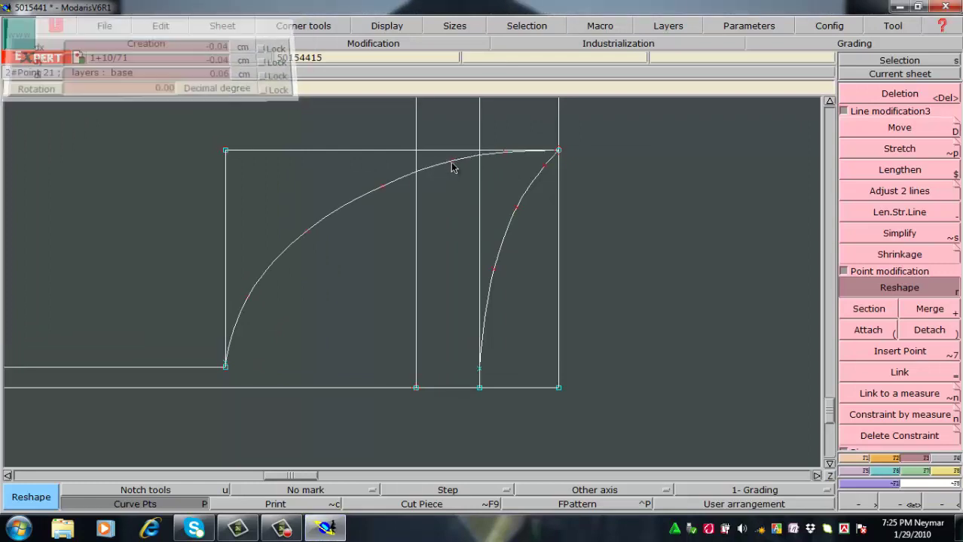
drag(382, 187, 378, 185)
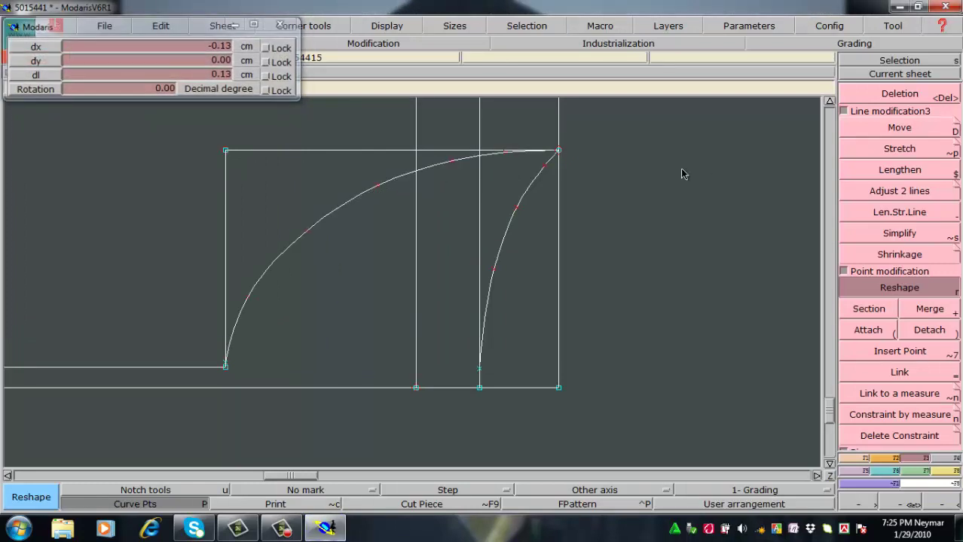
drag(682, 174, 683, 174)
drag(310, 230, 306, 233)
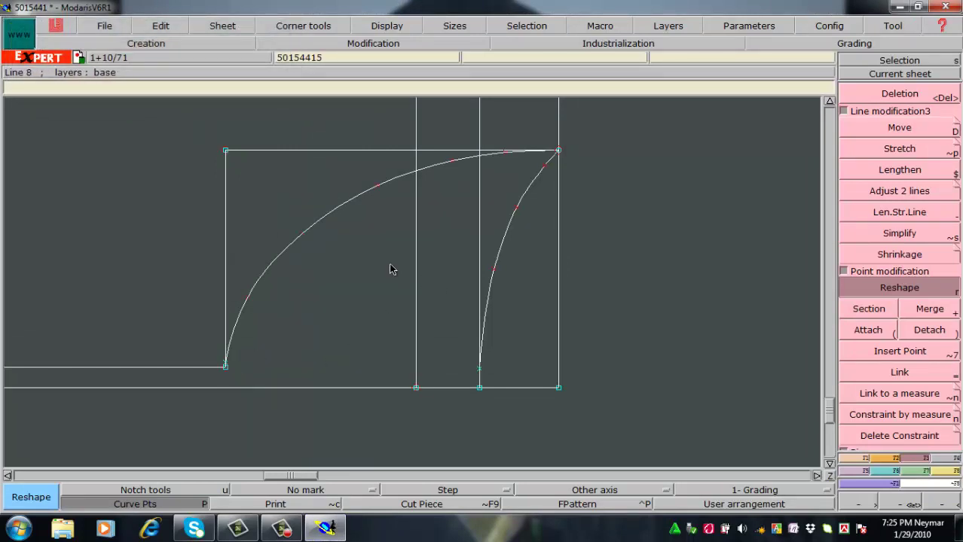
Step: Measure both curves from their shared upper point to their lower ends and cumulate the two lengths in the measurement table
key(l)
click(558, 151)
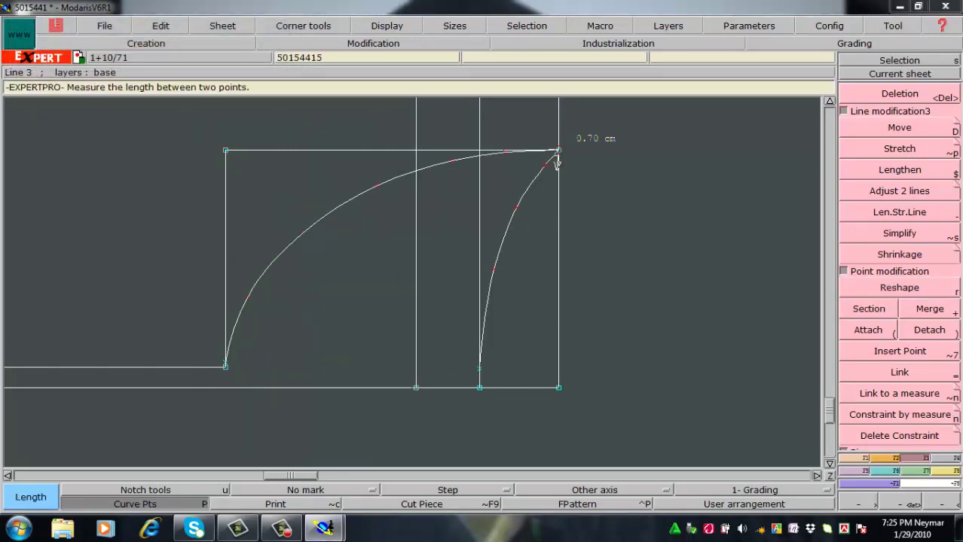
click(482, 393)
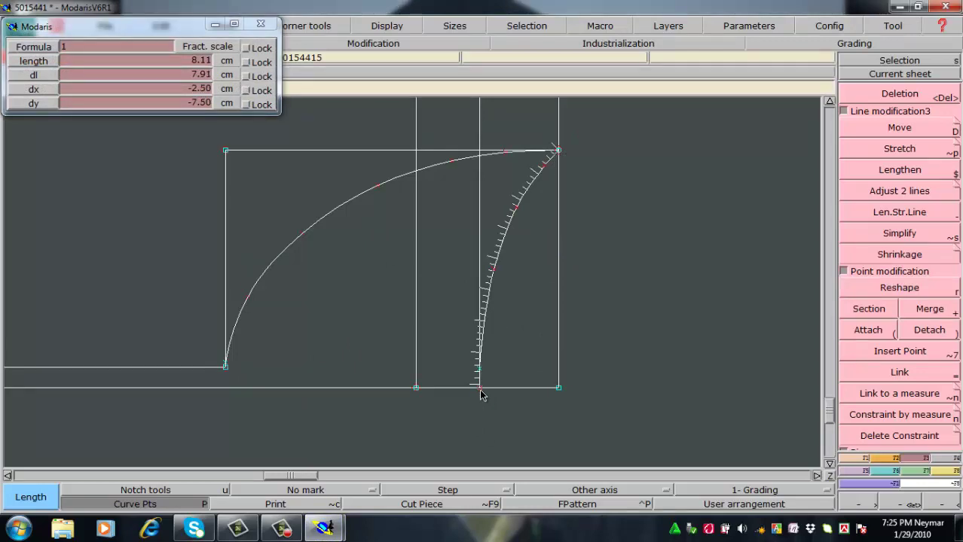
click(559, 152)
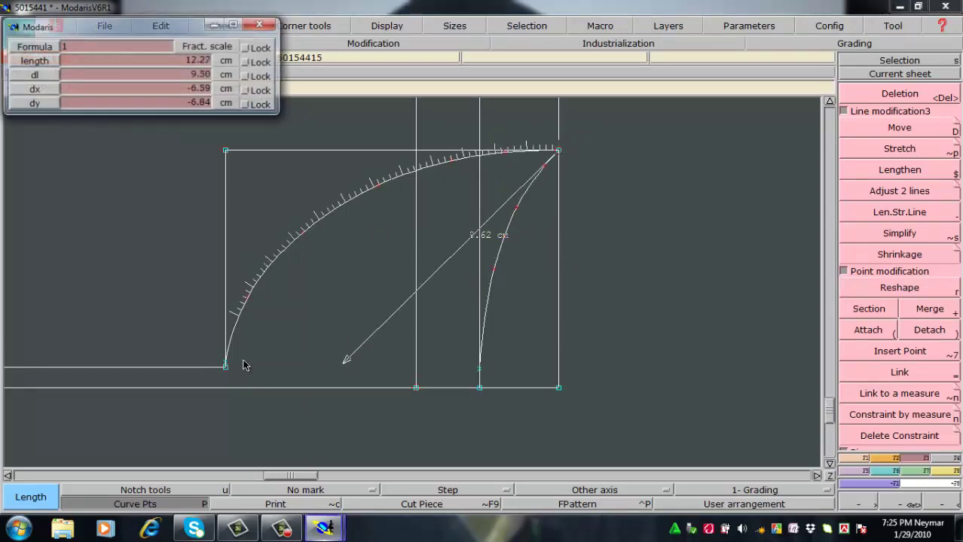
click(231, 371)
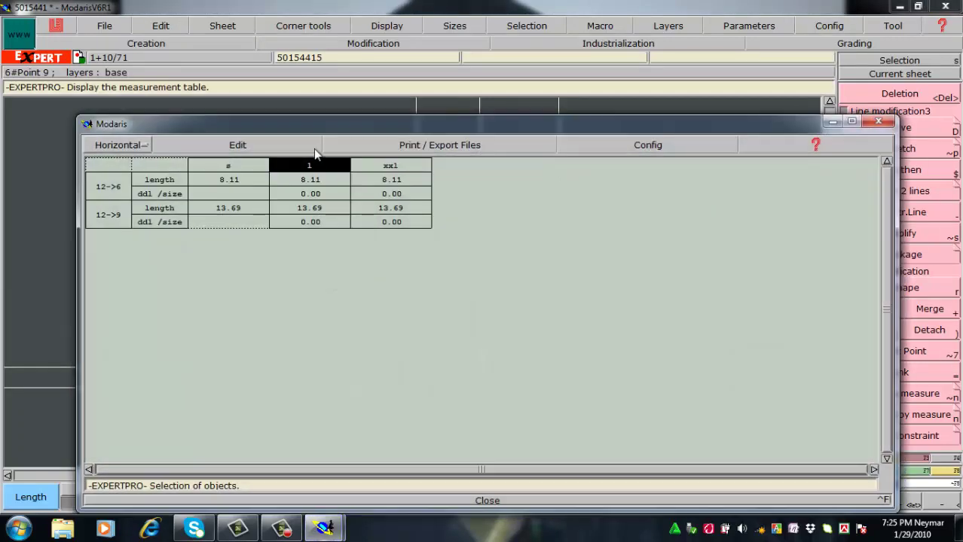
click(305, 150)
click(197, 183)
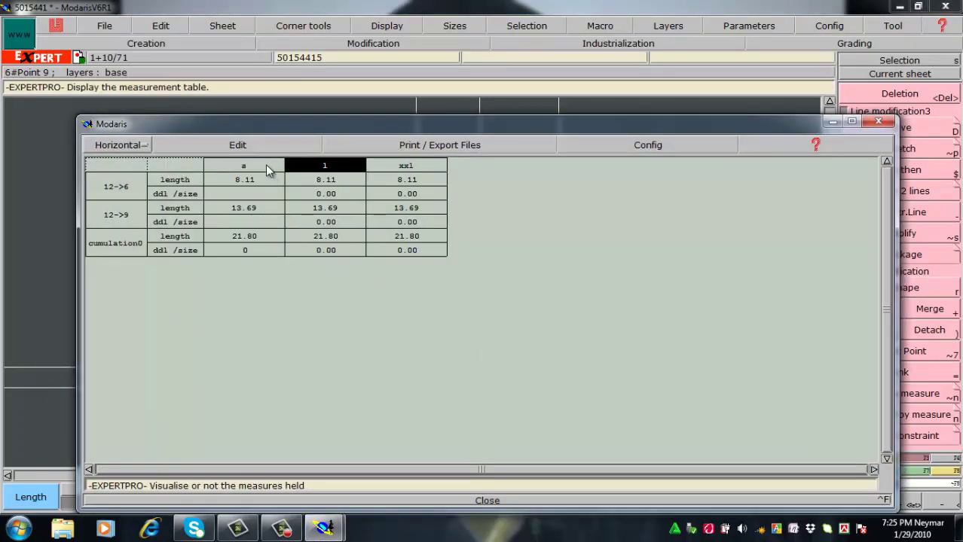
Step: Empty the measurement table and close it
click(237, 145)
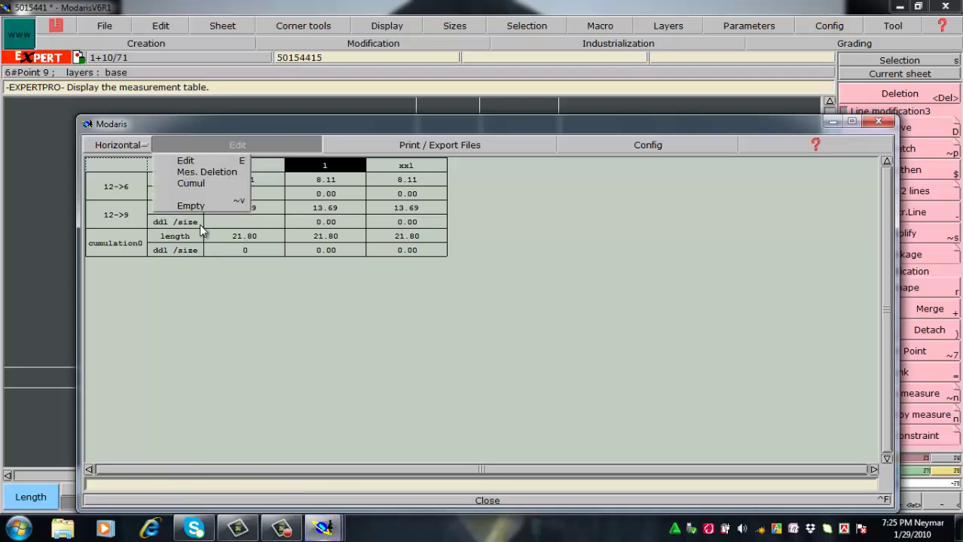
click(201, 207)
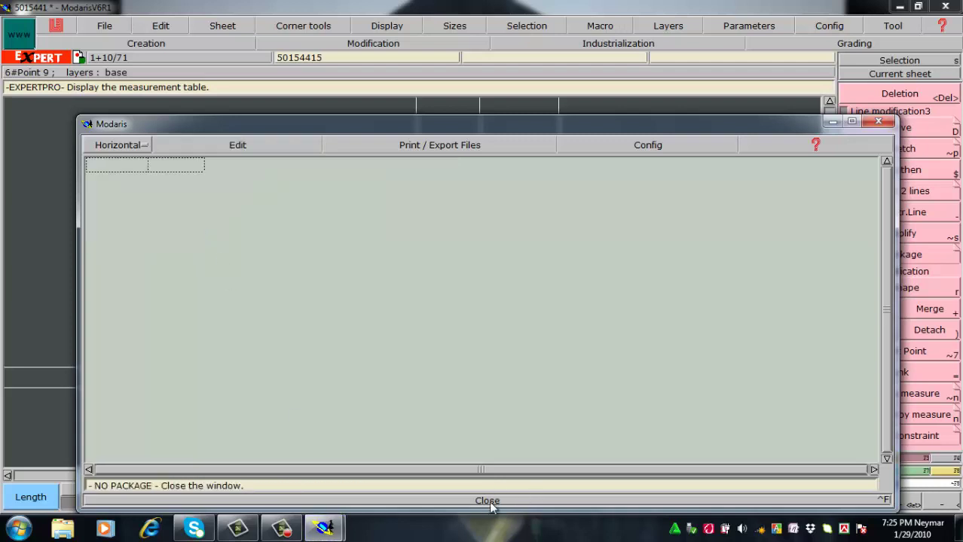
click(495, 498)
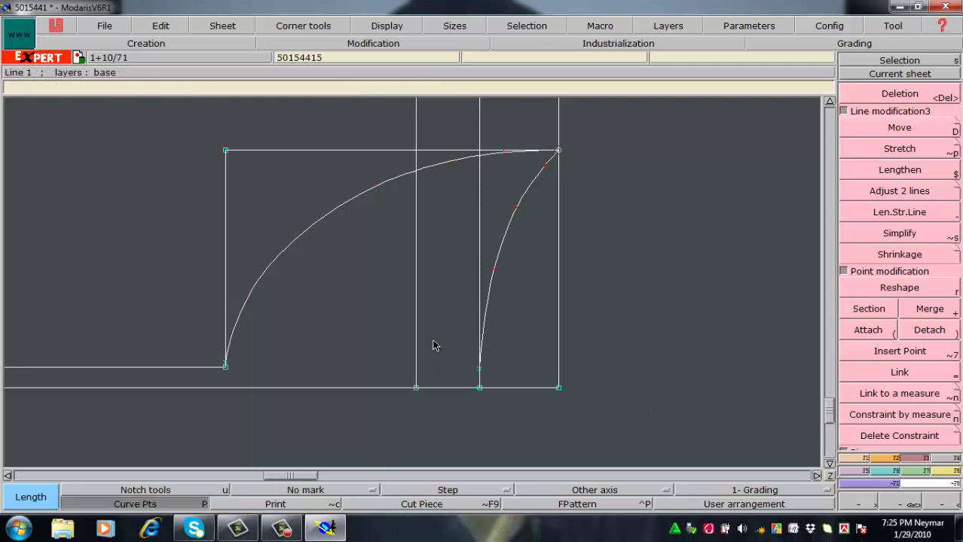
Step: Make the larger curve fuller by moving its three middle curve points outward, toward the upper left corner of the construction rectangle
key(r)
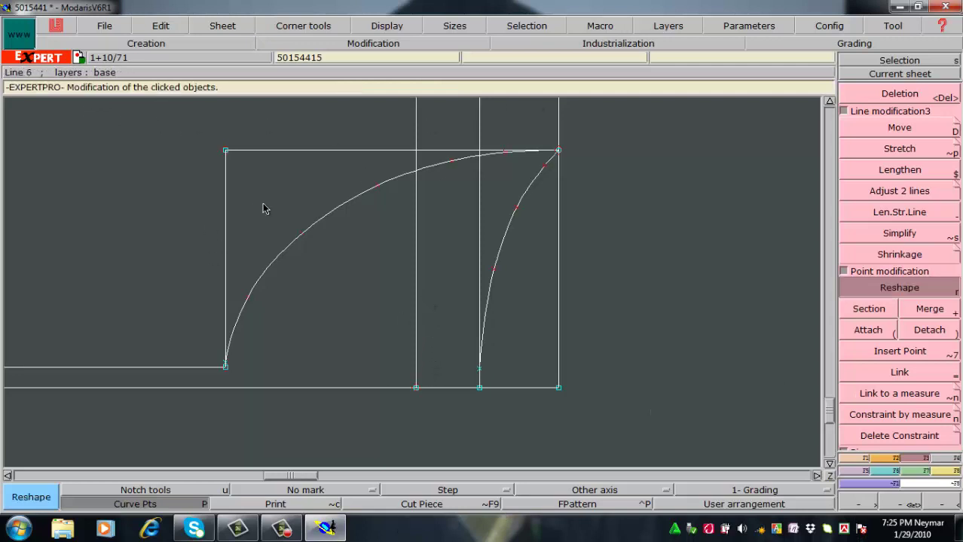
drag(299, 235, 382, 180)
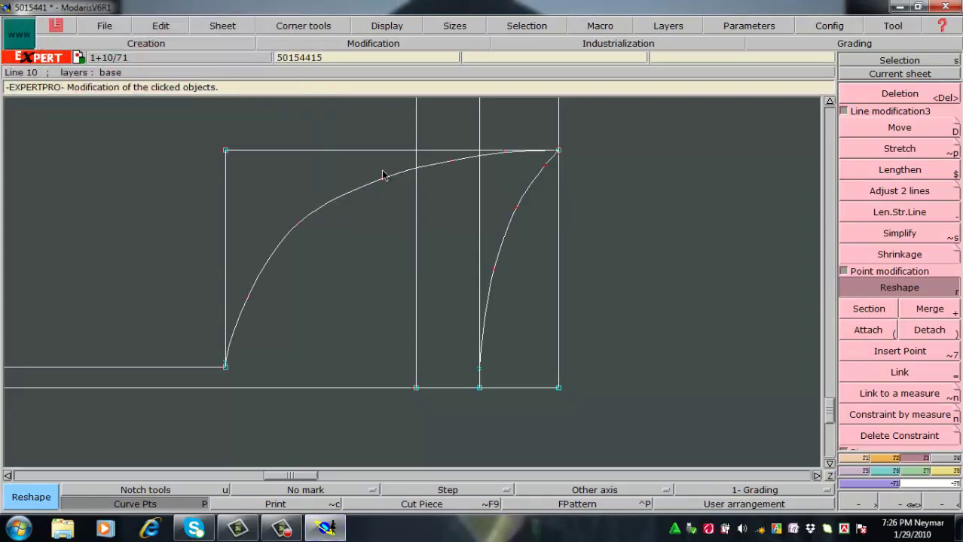
click(380, 176)
click(380, 173)
click(454, 162)
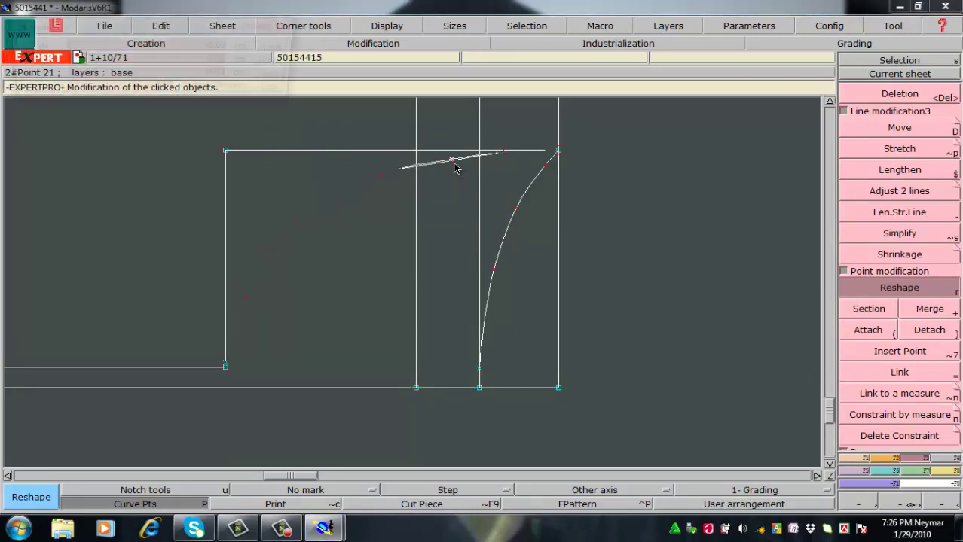
drag(455, 165, 442, 162)
drag(383, 182, 379, 179)
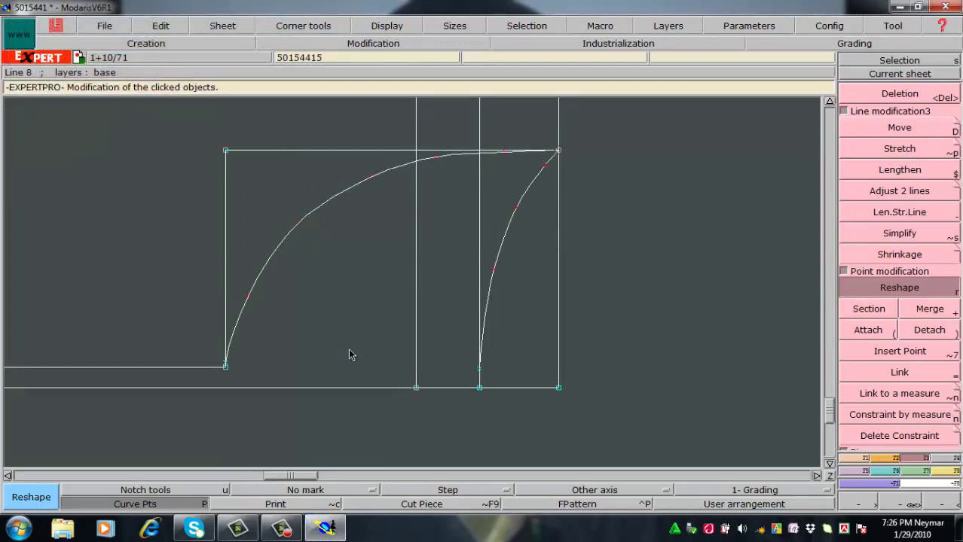
Step: Even out the middle of the larger curve by moving its two central curve points slightly inward
drag(366, 180, 363, 186)
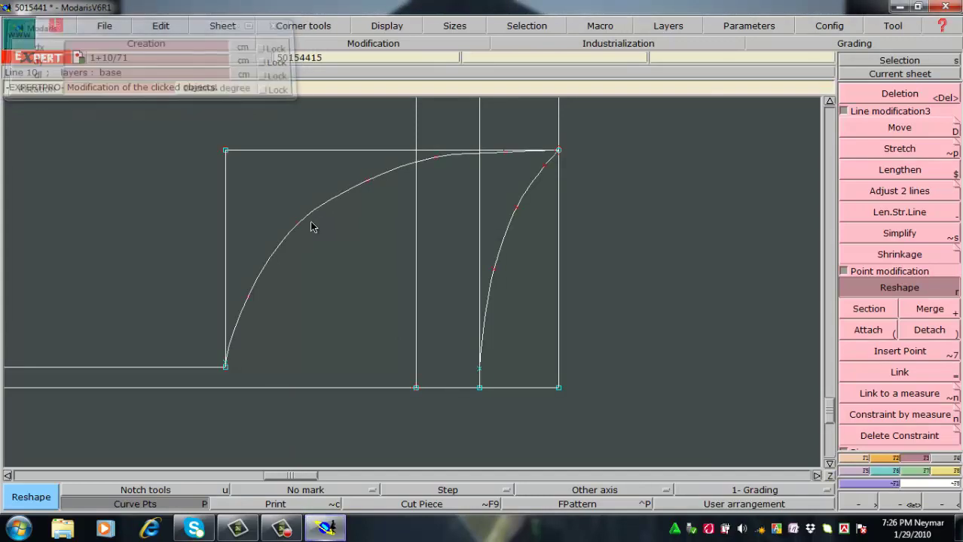
drag(299, 229, 334, 208)
click(586, 248)
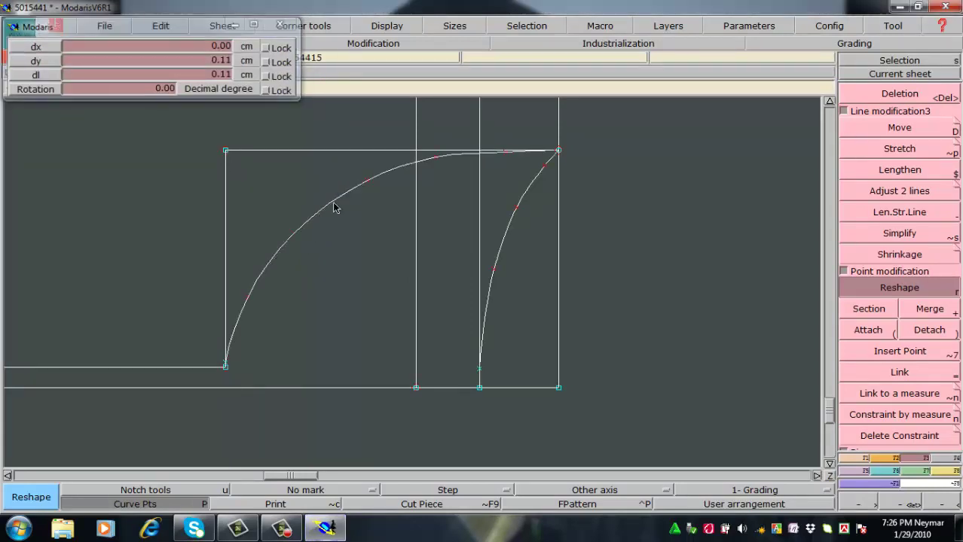
drag(369, 181, 363, 184)
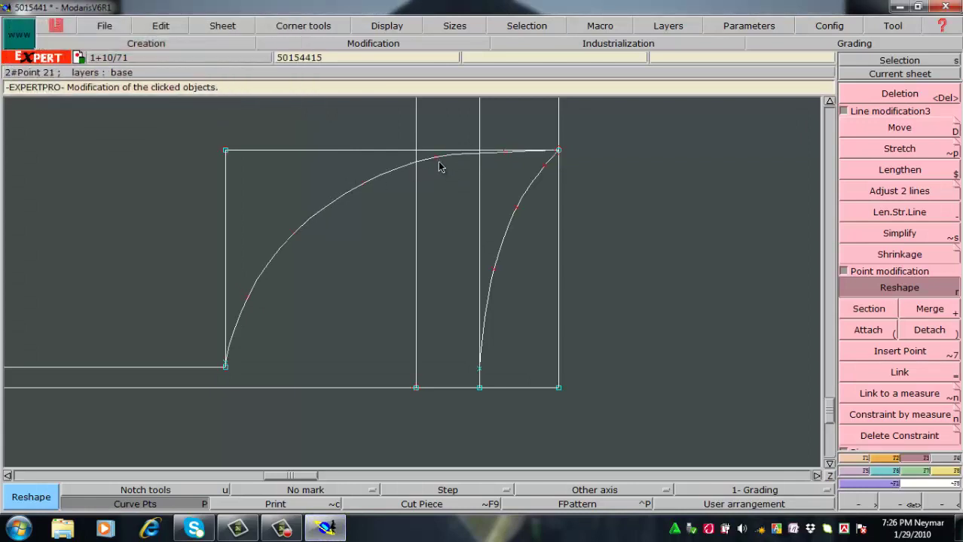
Step: Fine-tune the two curve points nearest the larger curve's upper end so it runs smoothly into the horizontal line
click(439, 162)
click(439, 158)
click(439, 159)
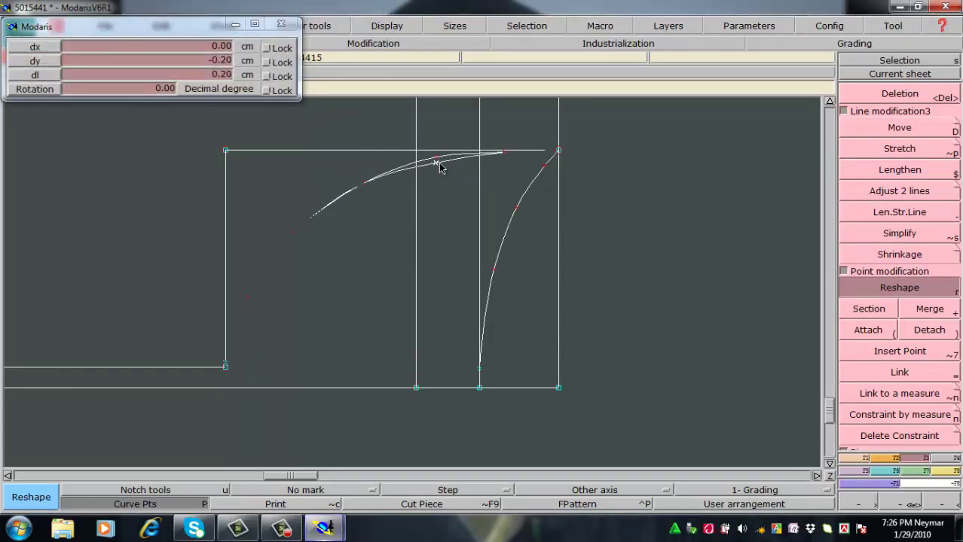
drag(441, 167, 440, 160)
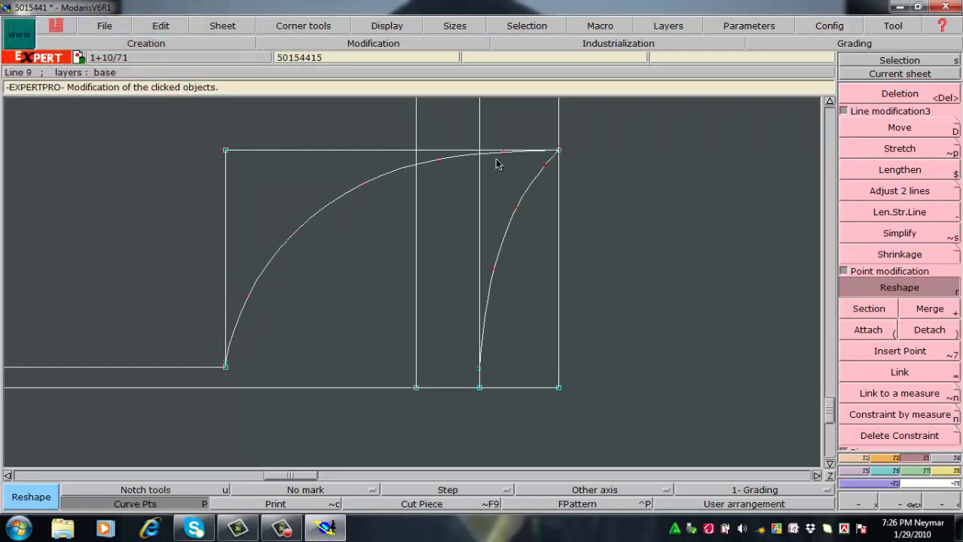
drag(504, 157, 506, 155)
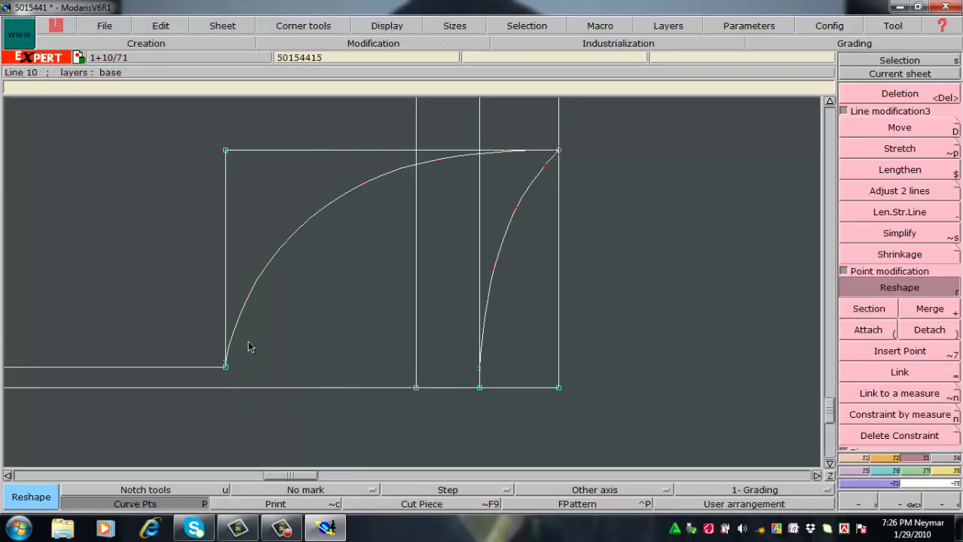
Step: Examine the lower ends of both reshaped curves where they meet the vertical, parallel and base lines
key(Return)
drag(156, 325, 276, 383)
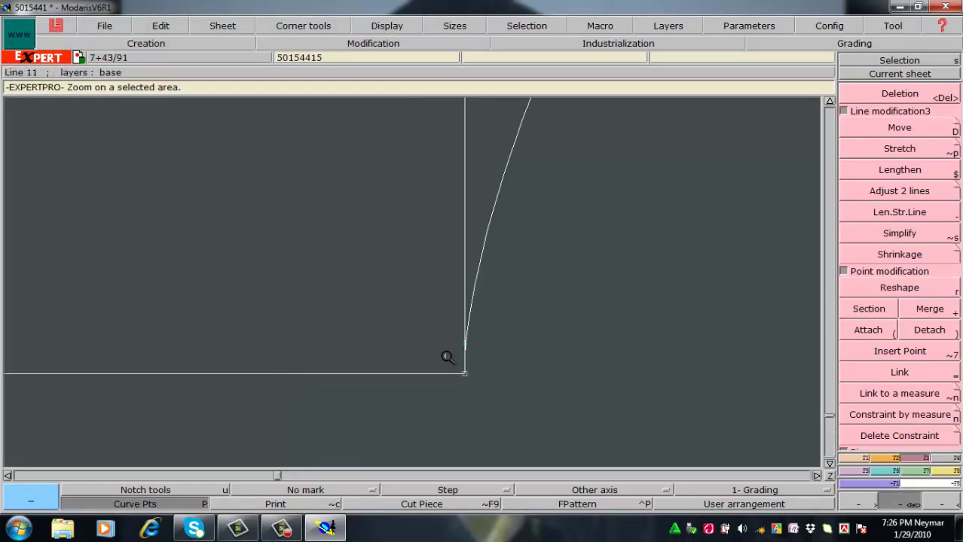
drag(446, 357, 588, 439)
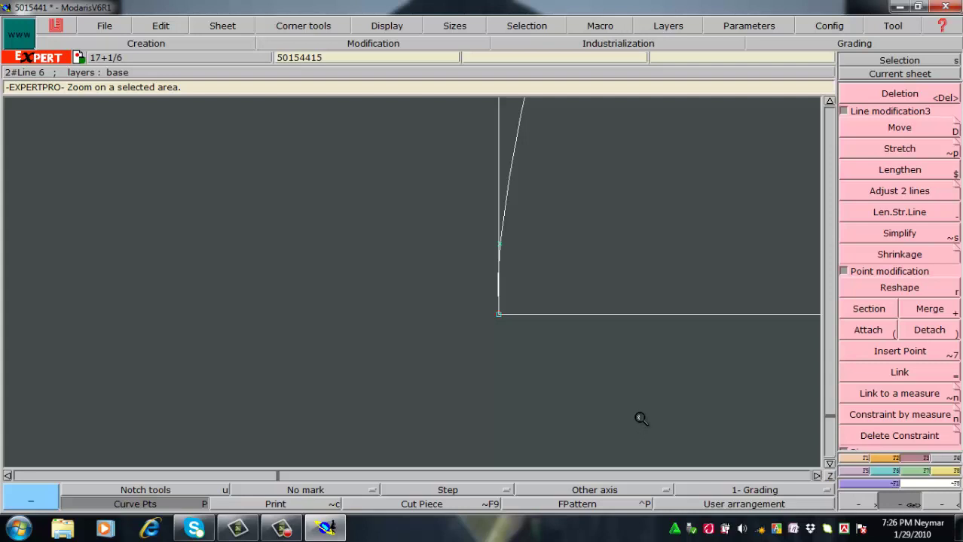
key(Home)
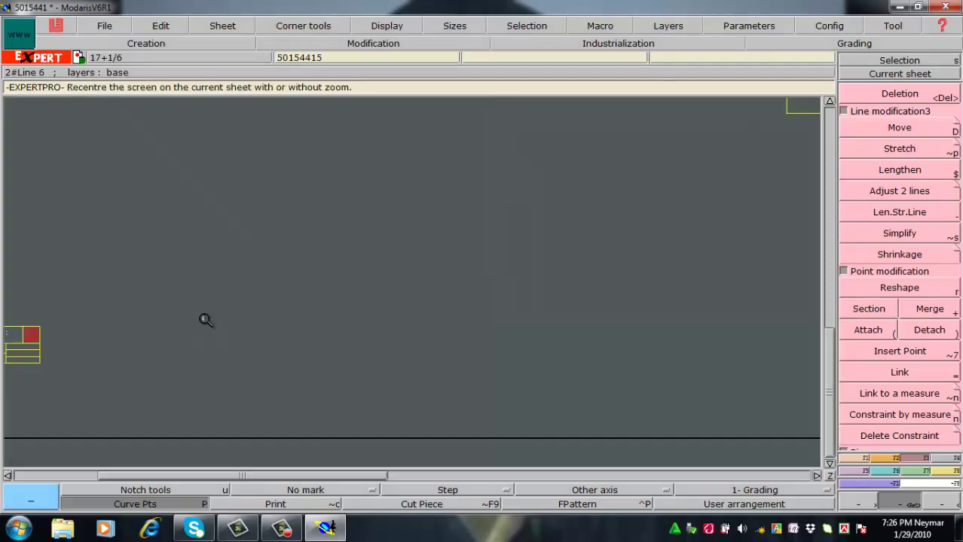
key(Return)
drag(469, 280, 612, 371)
drag(213, 205, 573, 437)
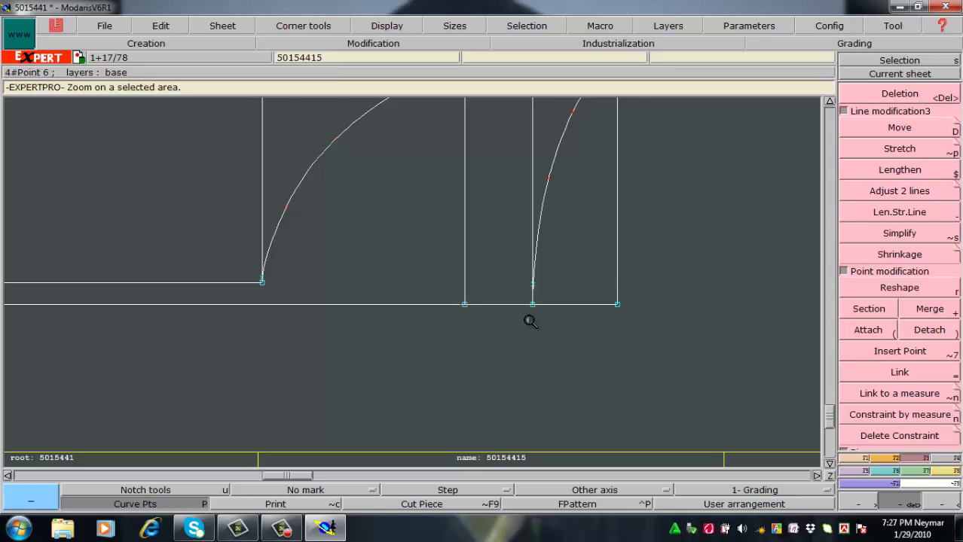
Step: Reshape the lower end of the large curve by moving its lowest point slightly up along the vertical line
drag(186, 208, 370, 300)
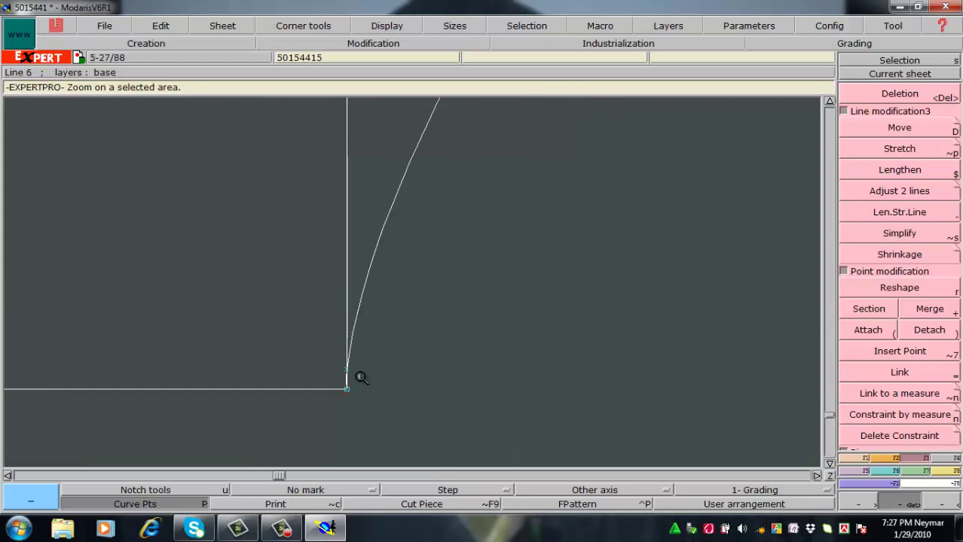
key(r)
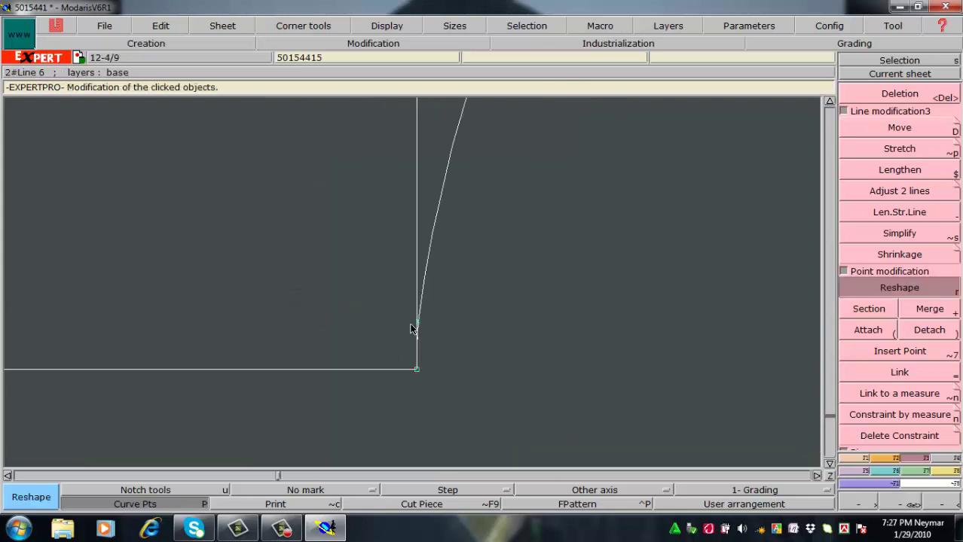
drag(422, 324, 421, 305)
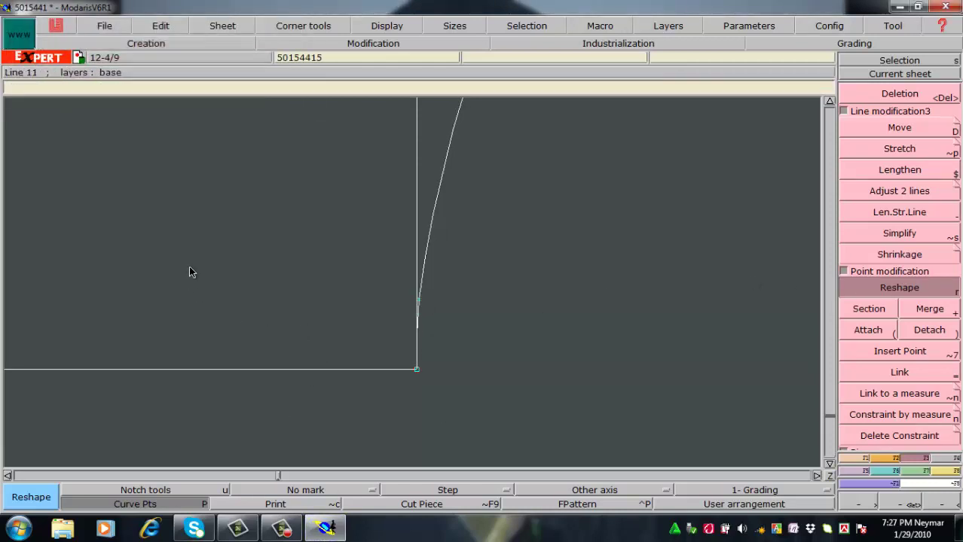
Step: Delete the lowest intermediate point of the large curve, just above its lower end
key(d)
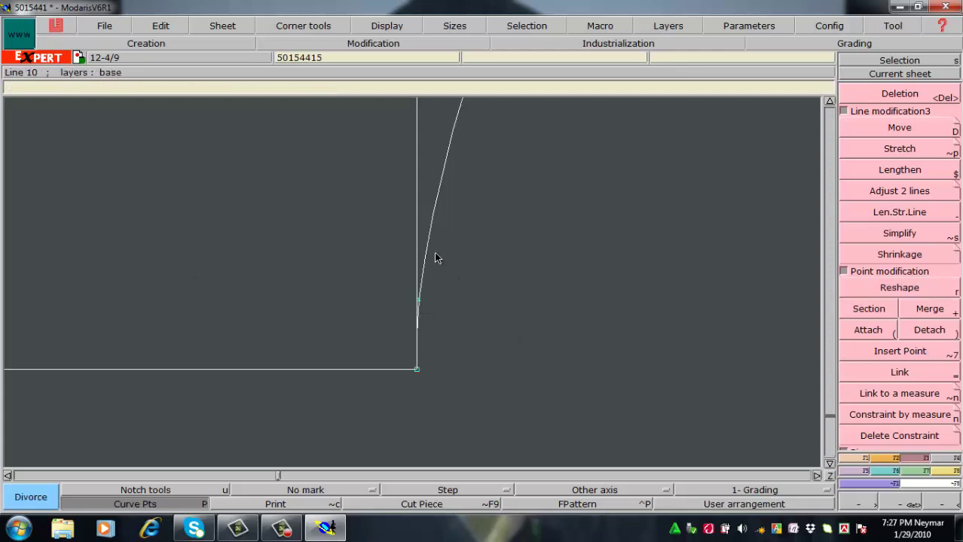
key(Delete)
click(419, 302)
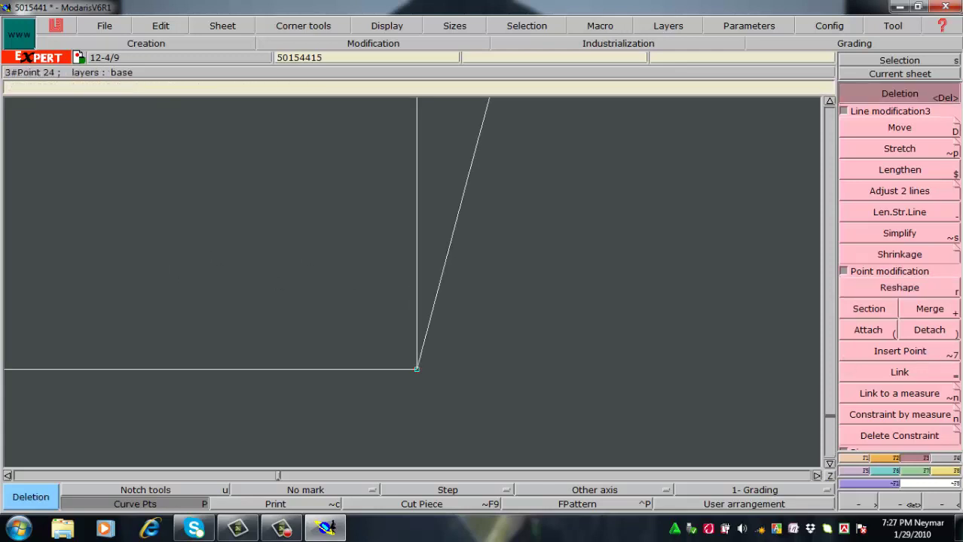
Step: Add a point on the large curve between its lowest remaining curve point and its lower end, and link the new point
key(Home)
key(Return)
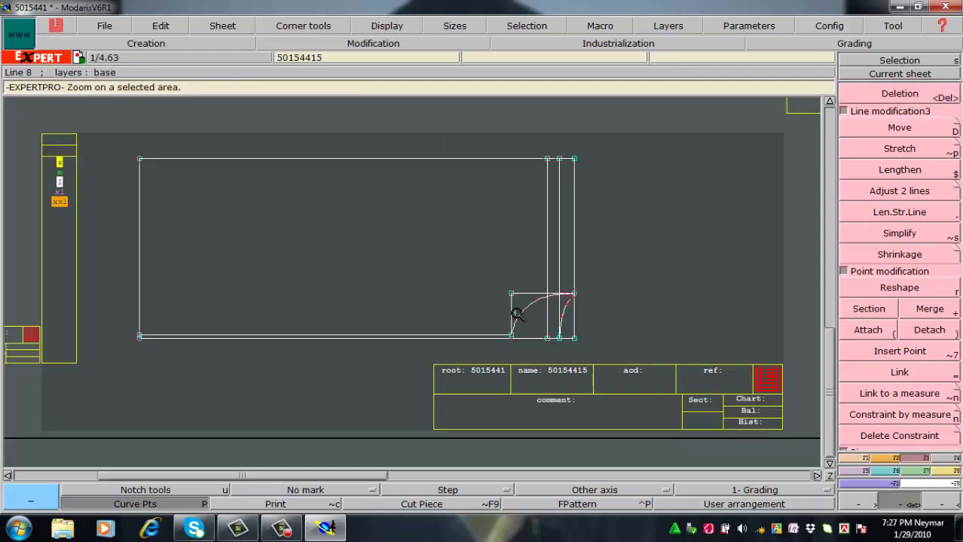
drag(496, 276, 607, 380)
drag(141, 199, 392, 331)
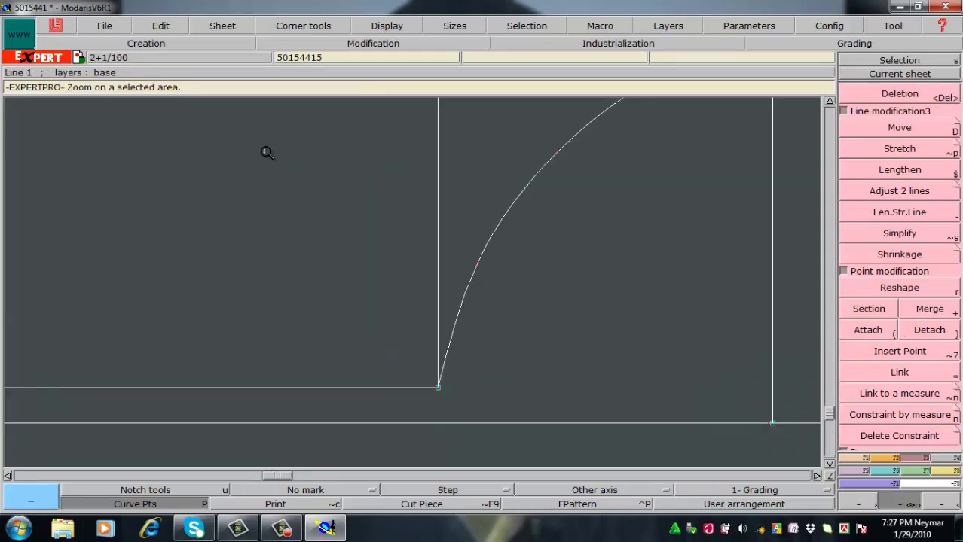
drag(267, 152, 781, 455)
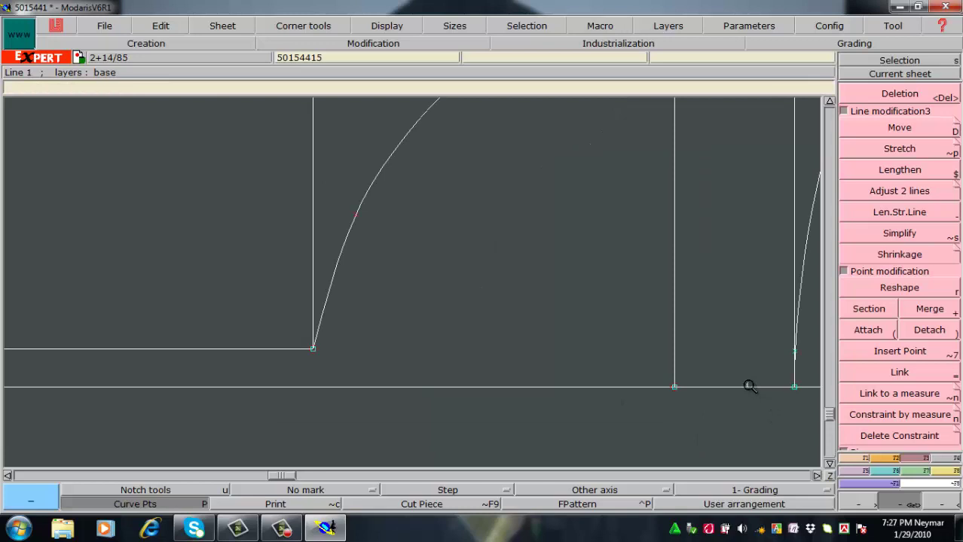
key(p)
click(363, 219)
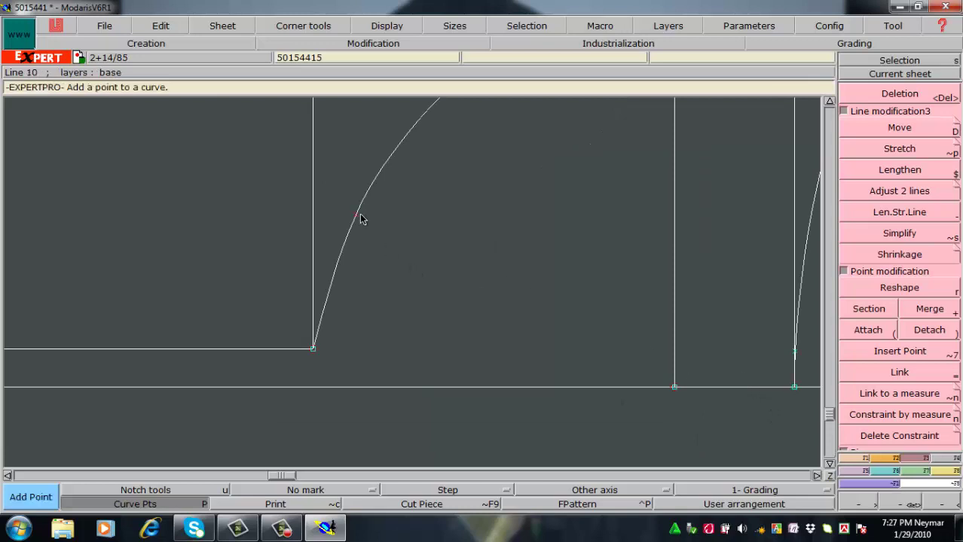
click(327, 297)
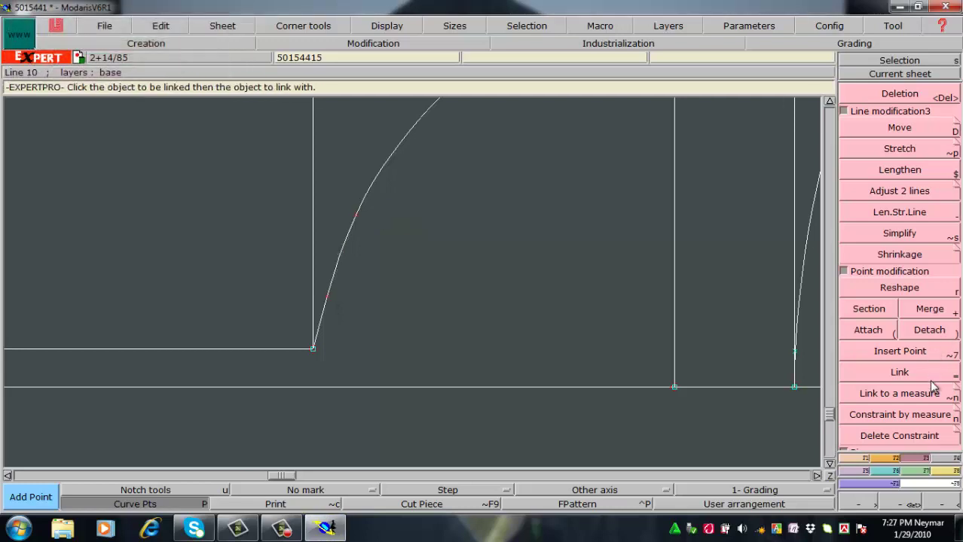
click(928, 370)
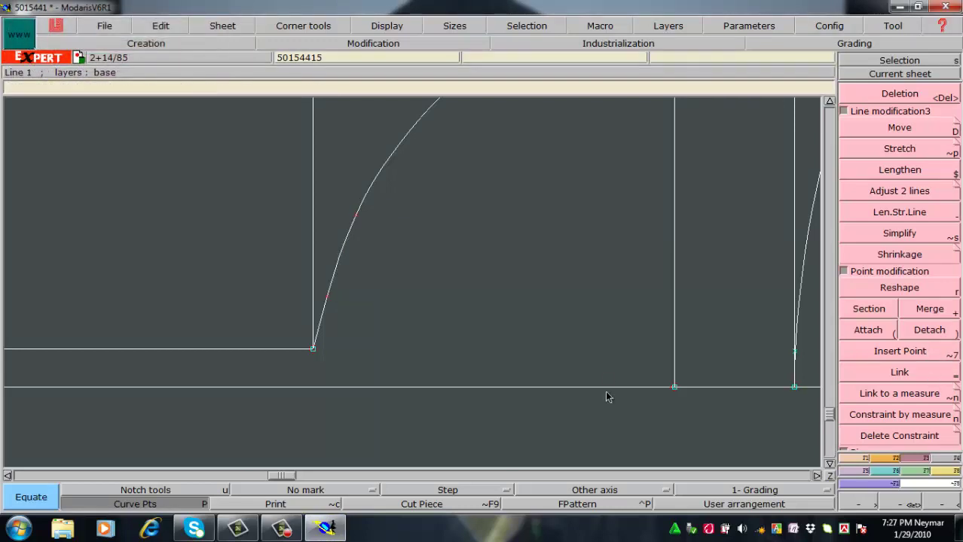
click(356, 215)
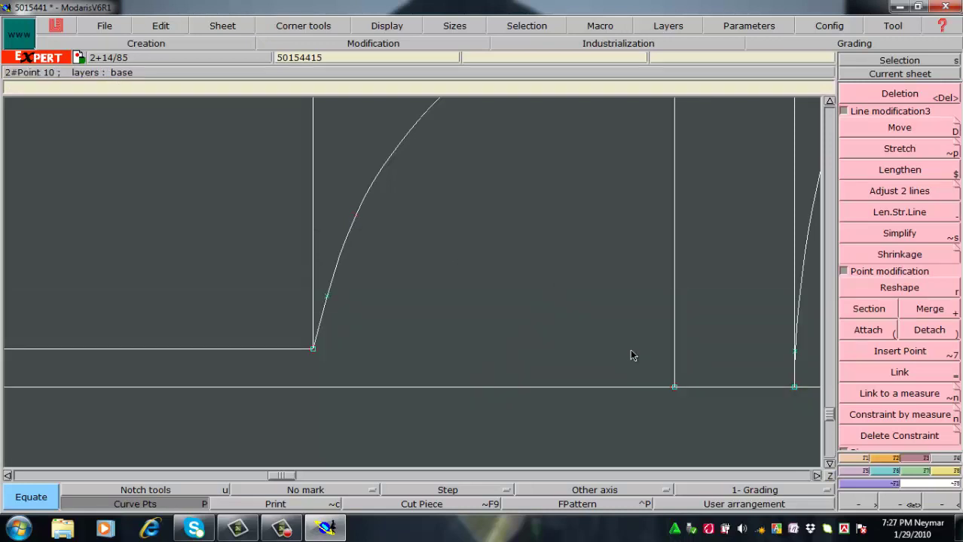
Step: Reshape the large curve's lower part by moving the new point close to the vertical line and the next point slightly upward
key(r)
click(327, 294)
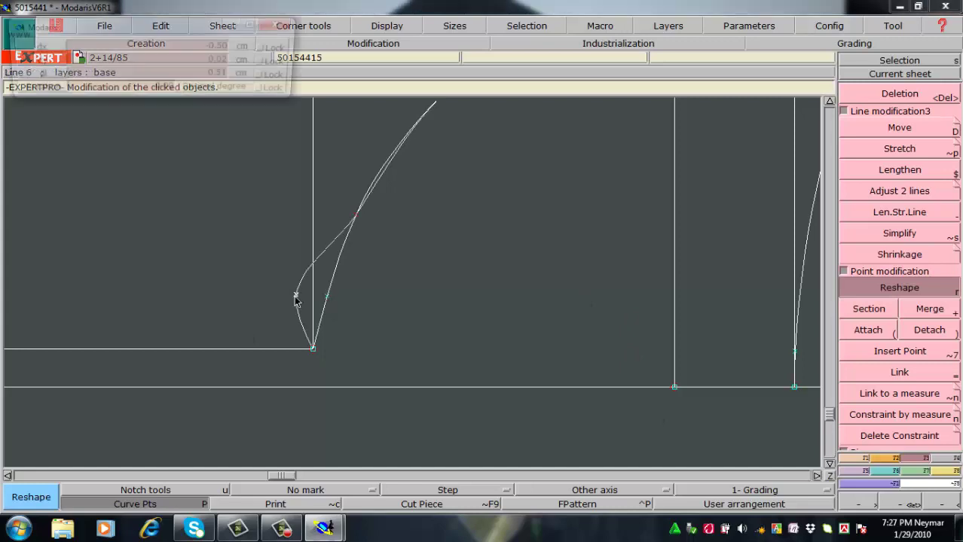
click(316, 294)
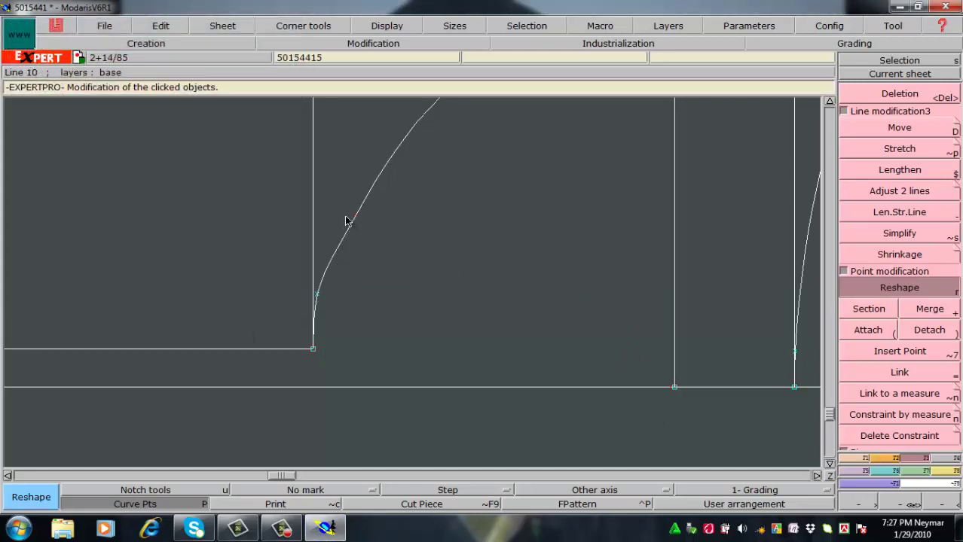
drag(355, 216, 352, 198)
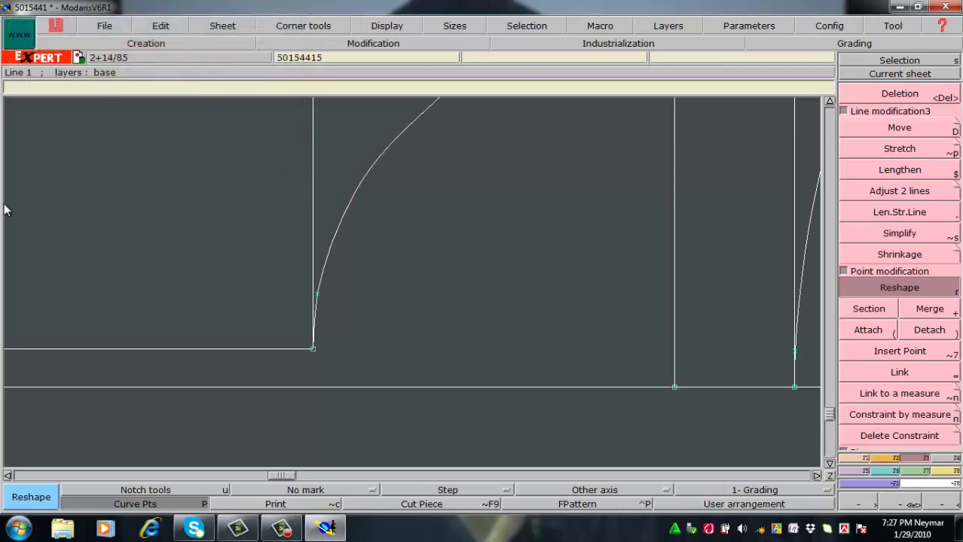
Step: Smooth the middle of the large curve by reshaping its central point slightly outward
key(Home)
key(F2)
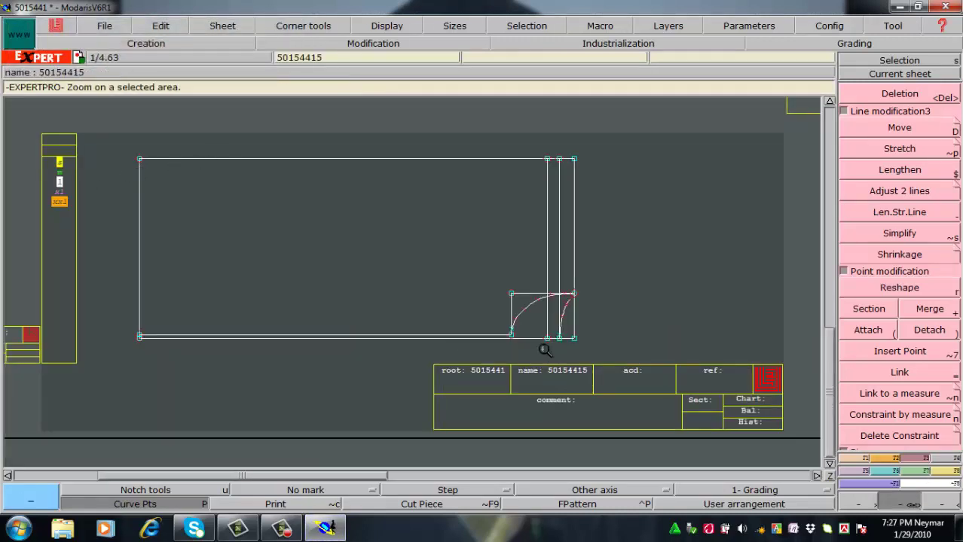
drag(474, 260, 610, 367)
drag(247, 183, 613, 386)
click(90, 123)
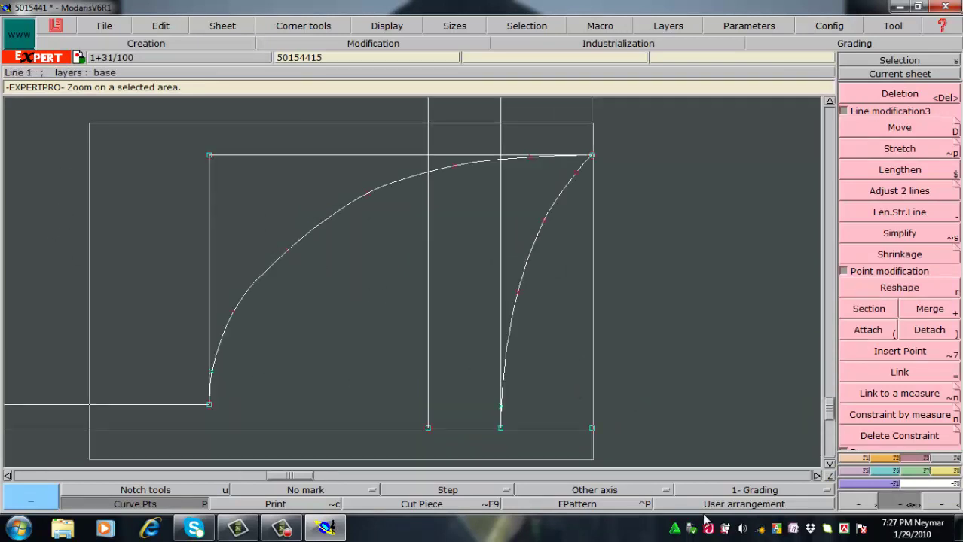
click(689, 461)
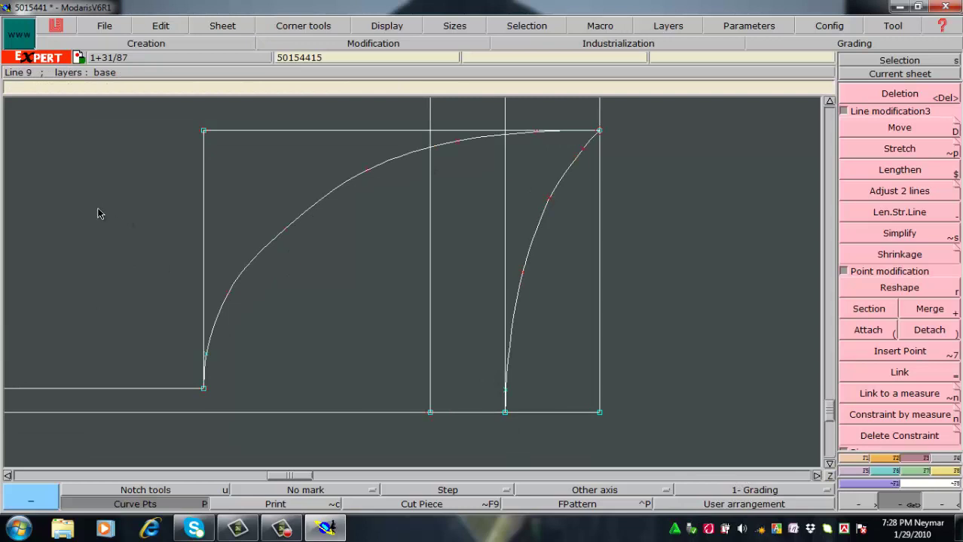
key(r)
click(284, 229)
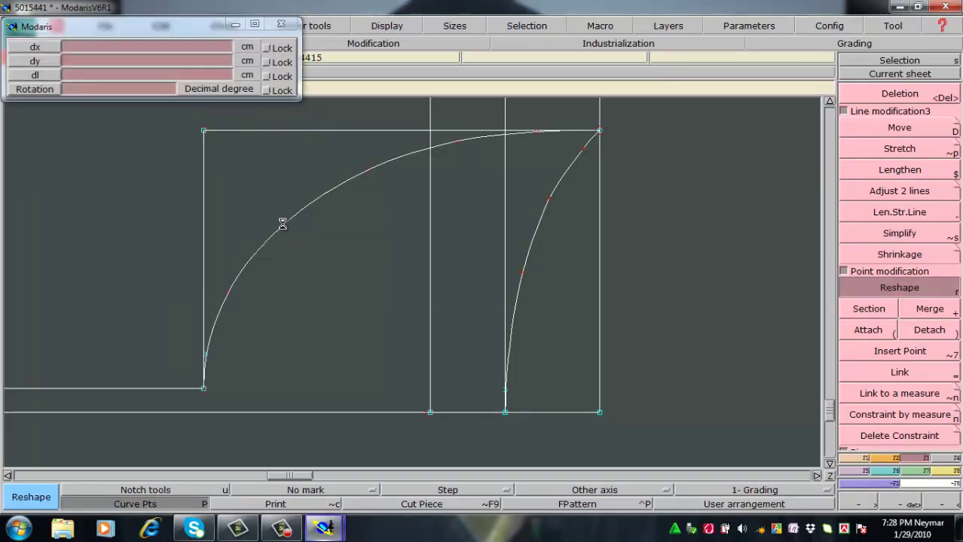
click(287, 231)
click(287, 230)
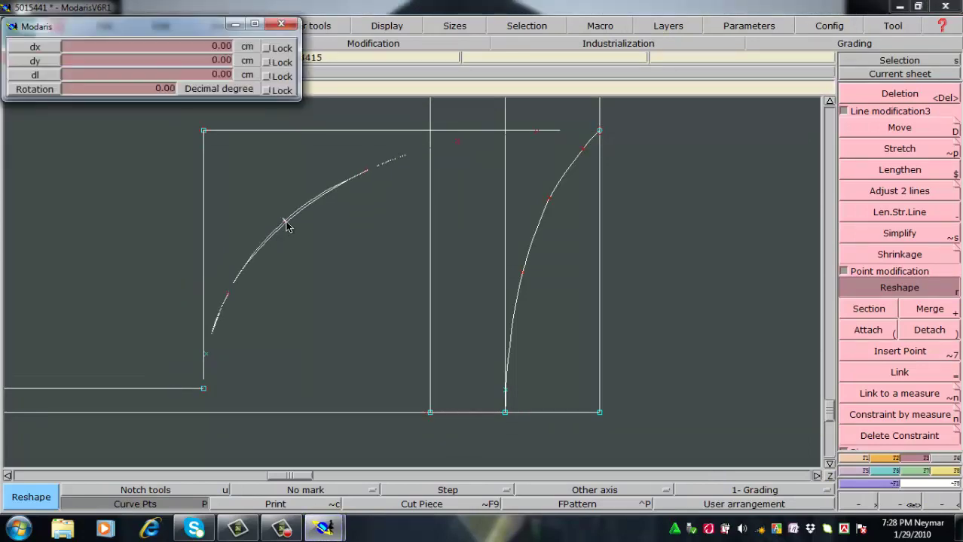
click(287, 228)
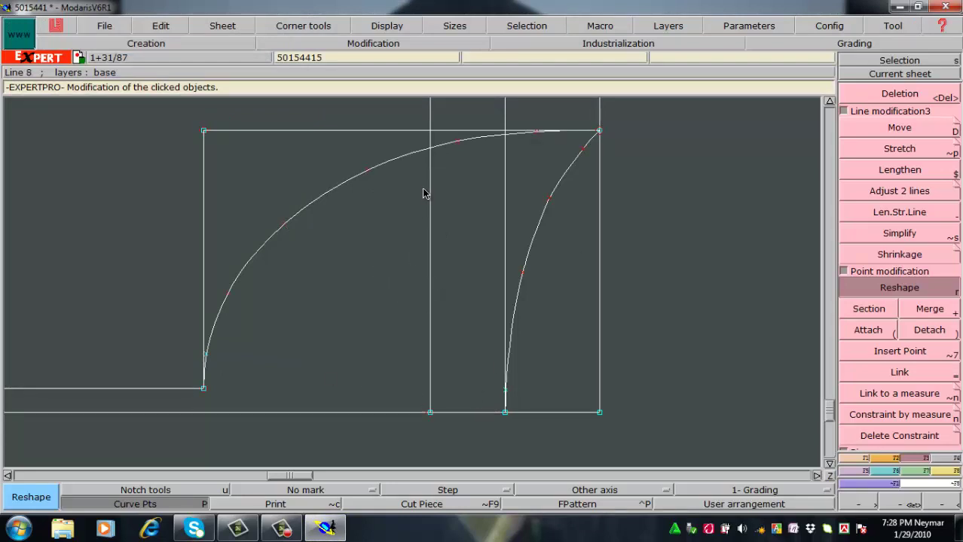
Step: Measure the length of the small curve up to the shared corner, and of the large curve from that corner to its lower end
key(l)
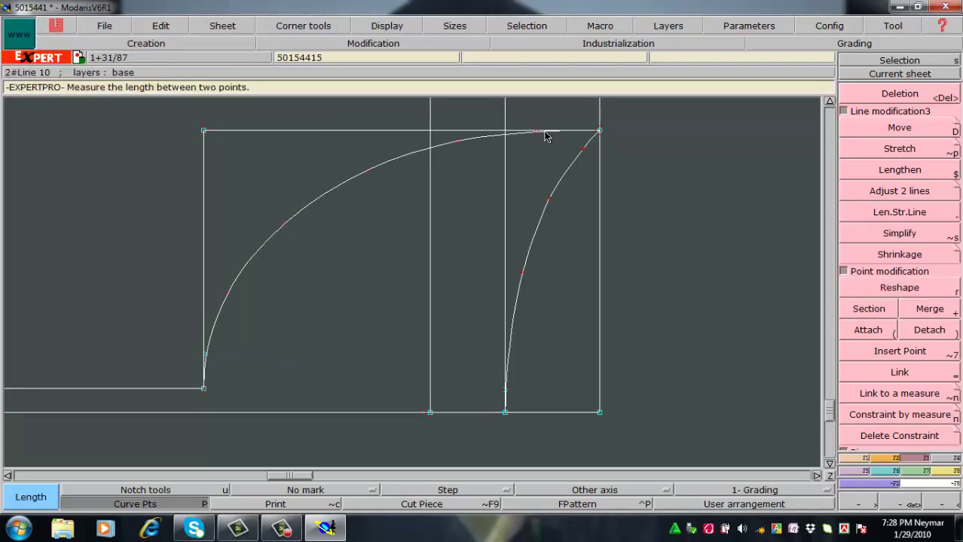
click(505, 413)
click(600, 132)
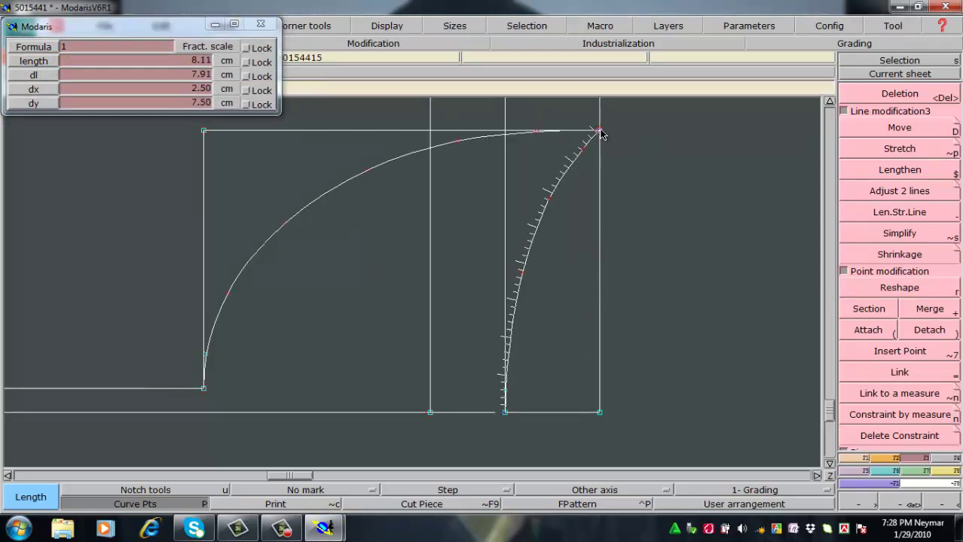
click(600, 130)
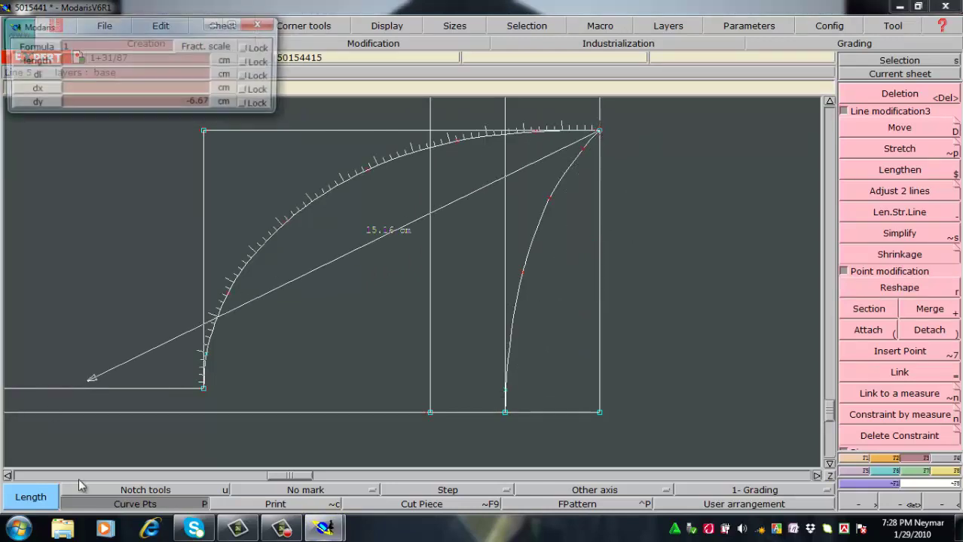
click(201, 391)
click(550, 433)
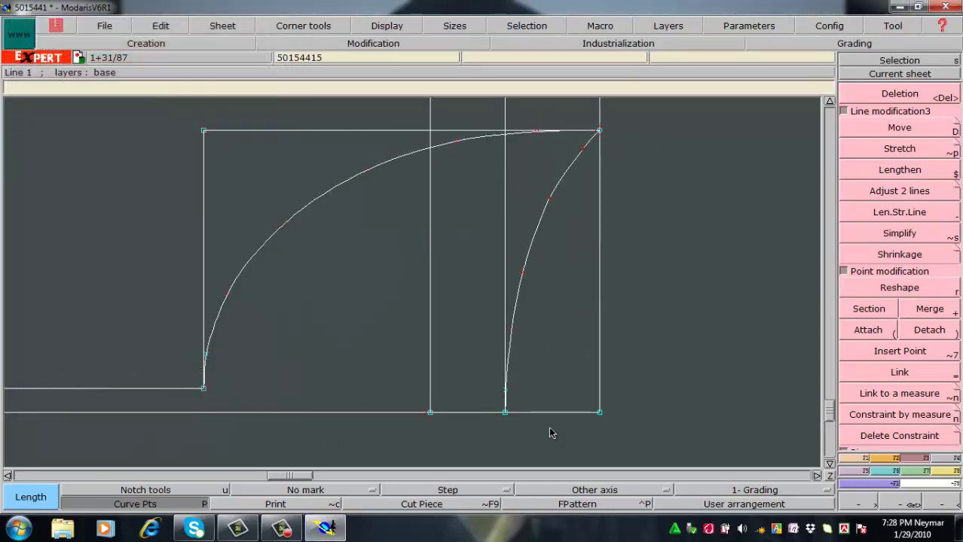
Step: Display the measurement table and add a cumulation of the two curve lengths
key(ctrl+f)
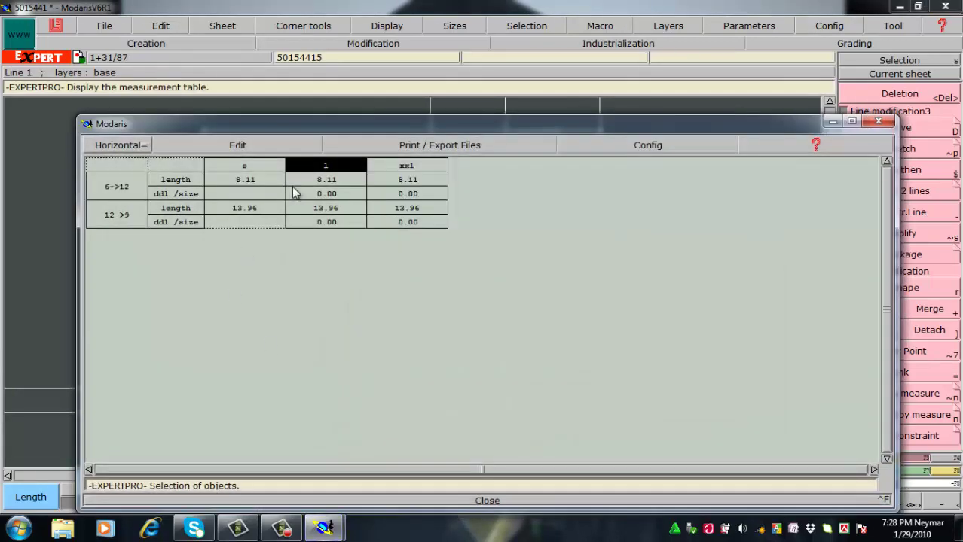
click(271, 150)
click(217, 188)
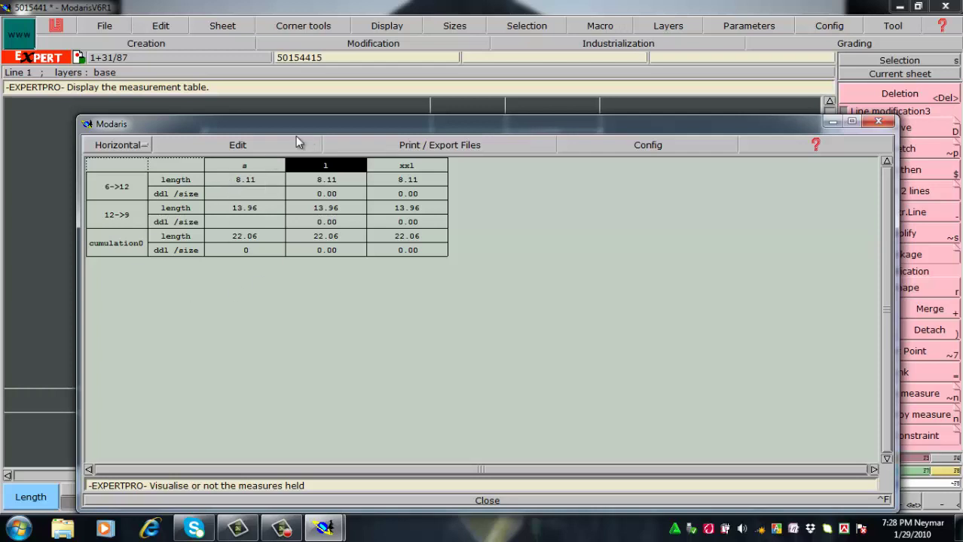
Step: Erase all entries from the measurement table and close it
click(249, 143)
click(210, 213)
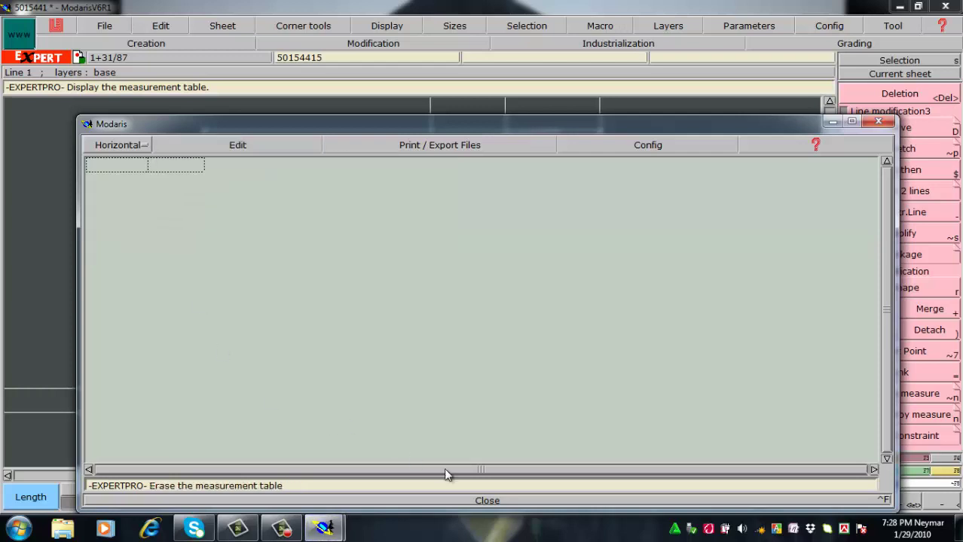
click(482, 500)
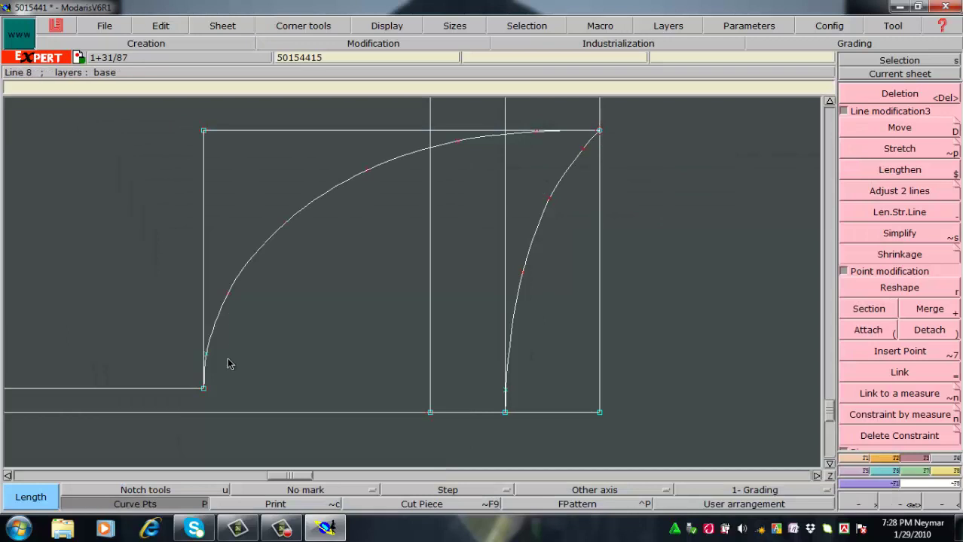
Step: Pin the graded points of the current sheet in preparation for moving the curves' shared corner
key(Home)
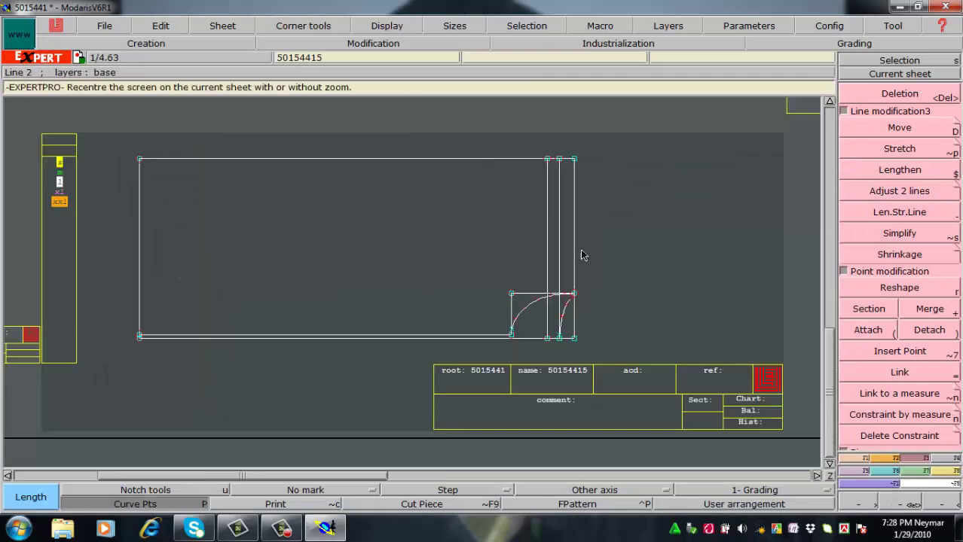
key(Return)
drag(464, 242, 633, 376)
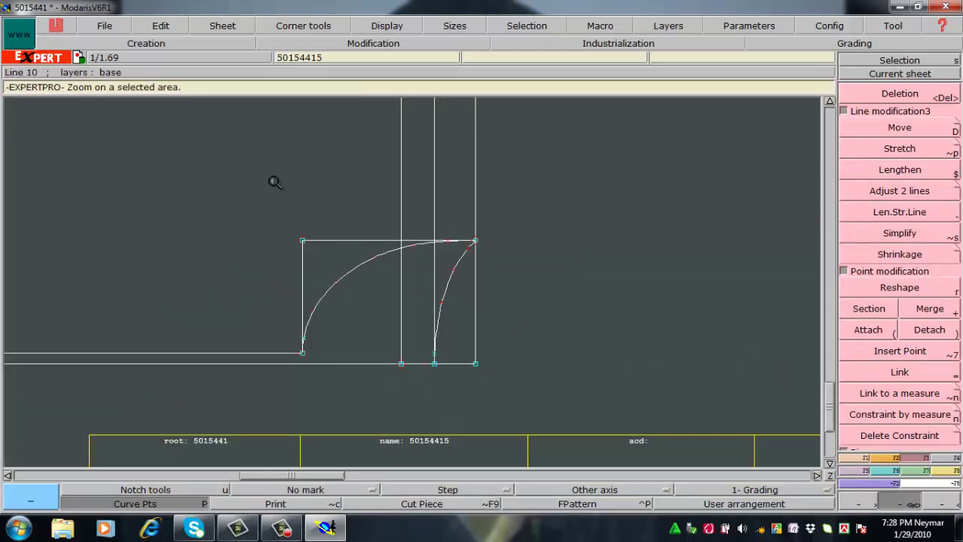
drag(383, 272, 658, 428)
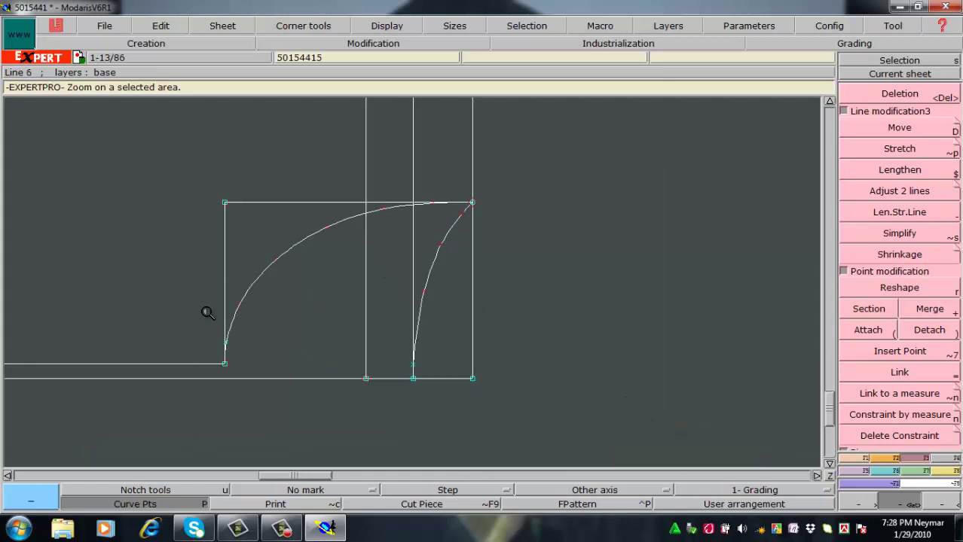
key(p)
click(518, 211)
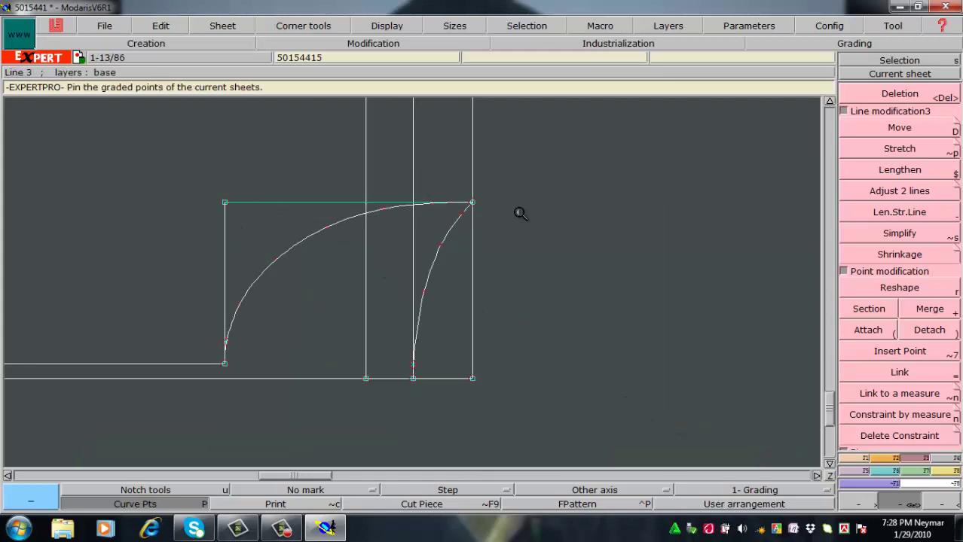
Step: Move the curves' shared upper corner point with a ShiftX of 0 and a ShiftY of 1.00 cm
key(d)
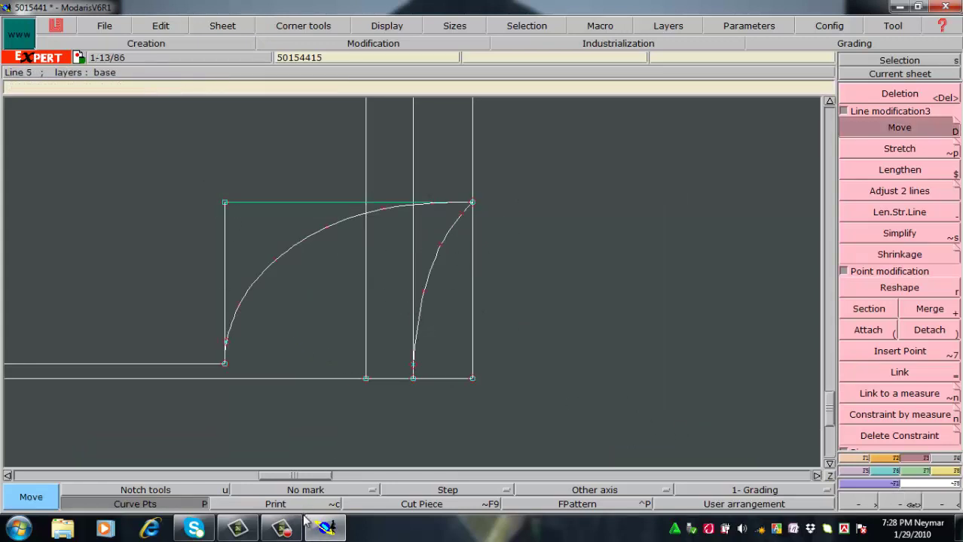
click(472, 203)
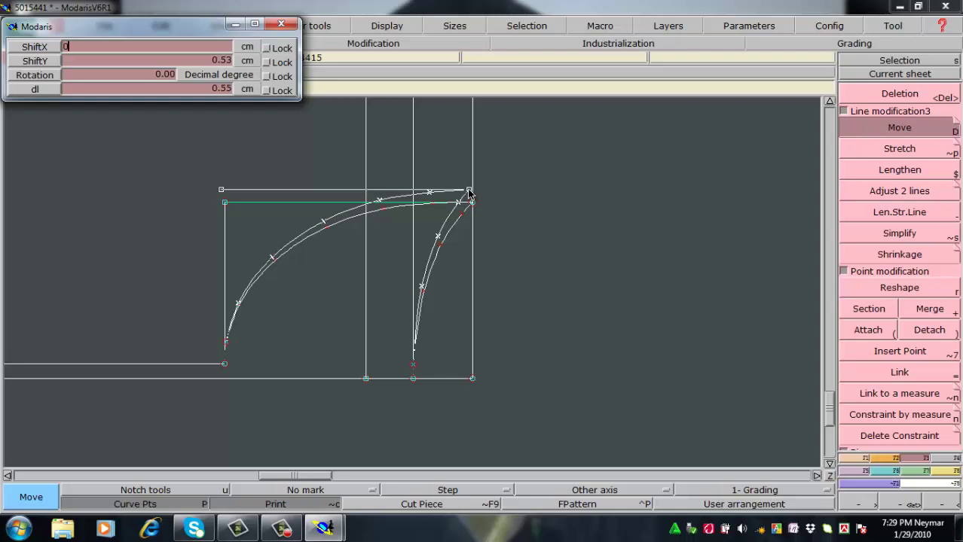
key(Return)
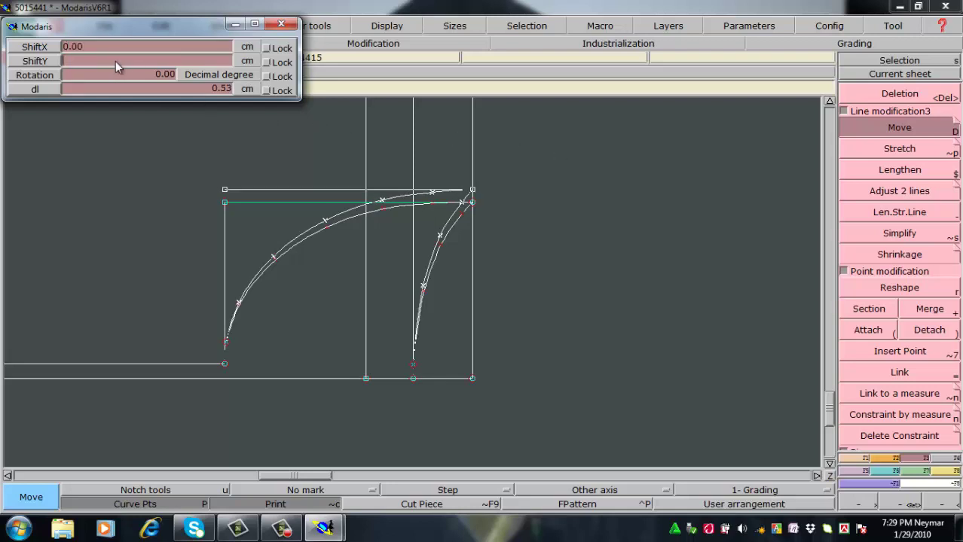
text(1)
key(Return)
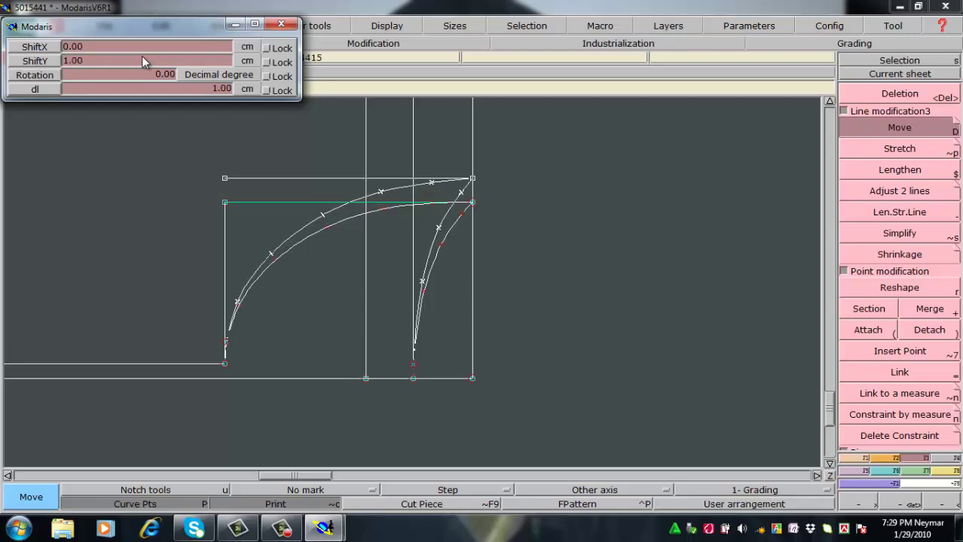
click(543, 263)
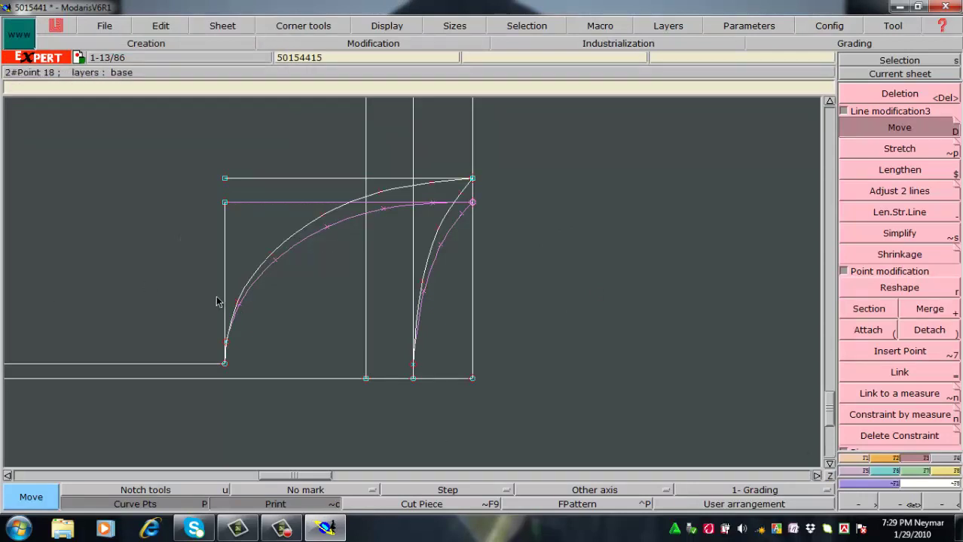
Step: Move the left vertical line's end points and the upper horizontal line's left end with ShiftX -1.00 cm and ShiftY 0
click(219, 233)
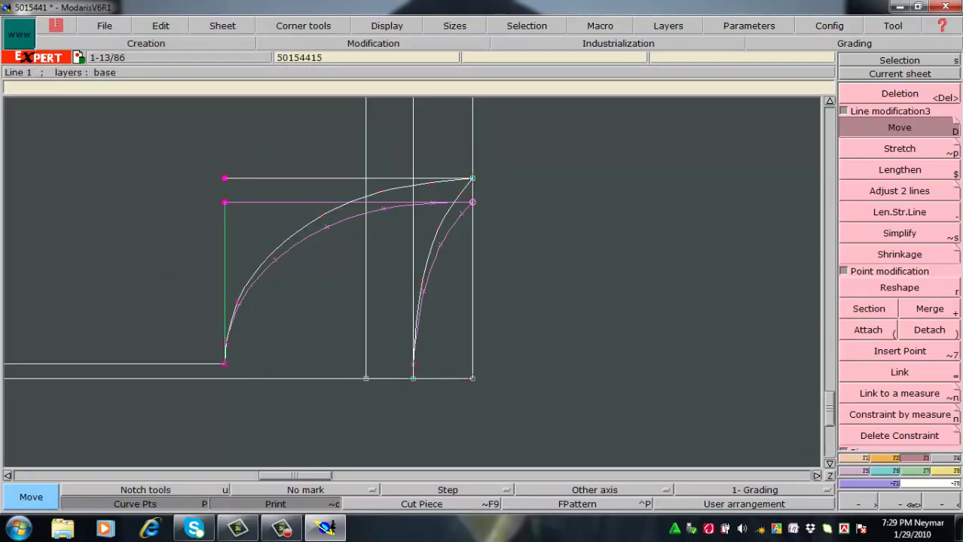
click(225, 364)
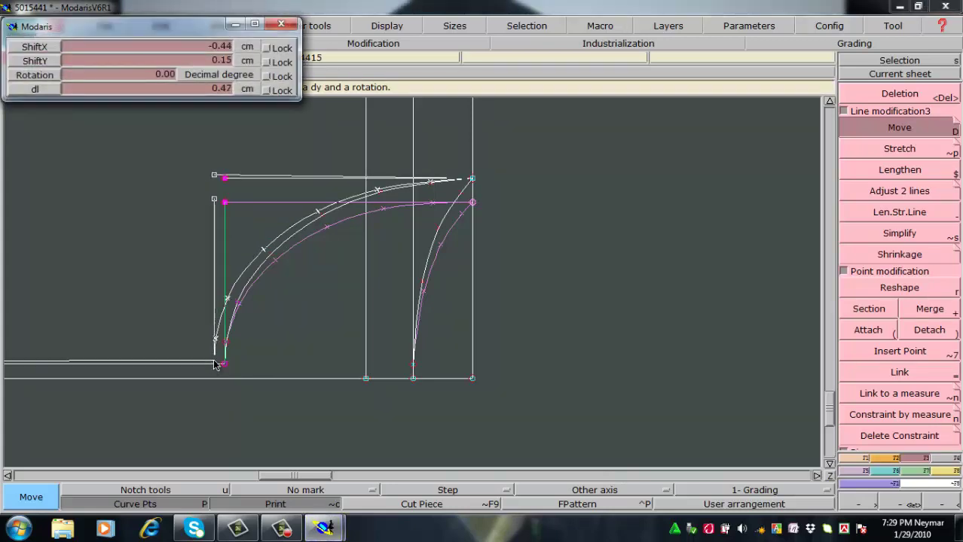
key(Down)
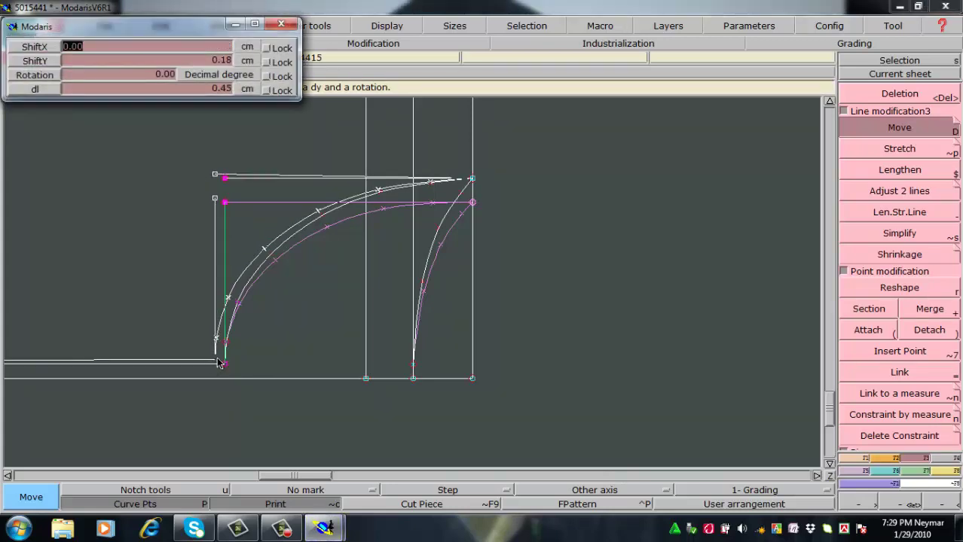
text(1)
key(Return)
text(0)
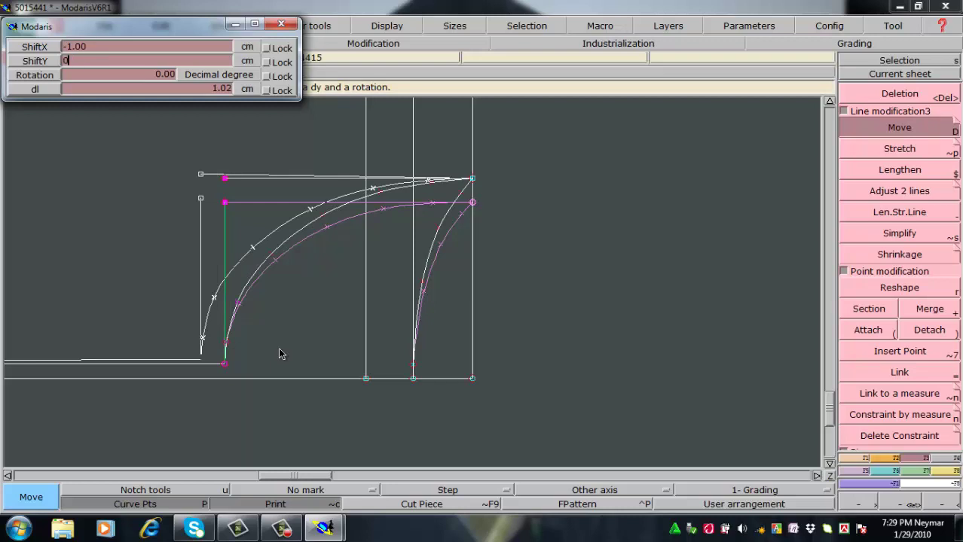
key(Return)
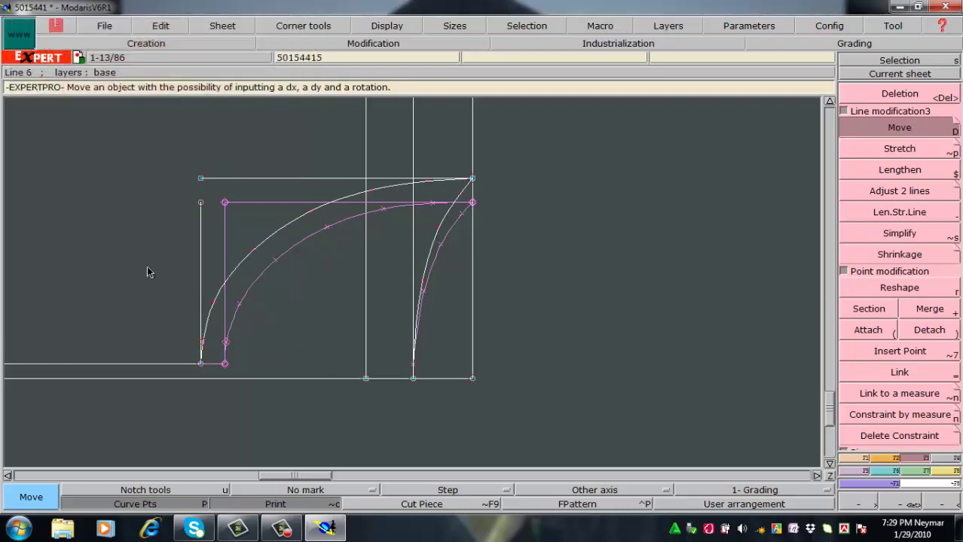
Step: Adjust the left vertical line to meet the upper horizontal line and delete the leftover point on the vertical line
click(917, 193)
click(230, 178)
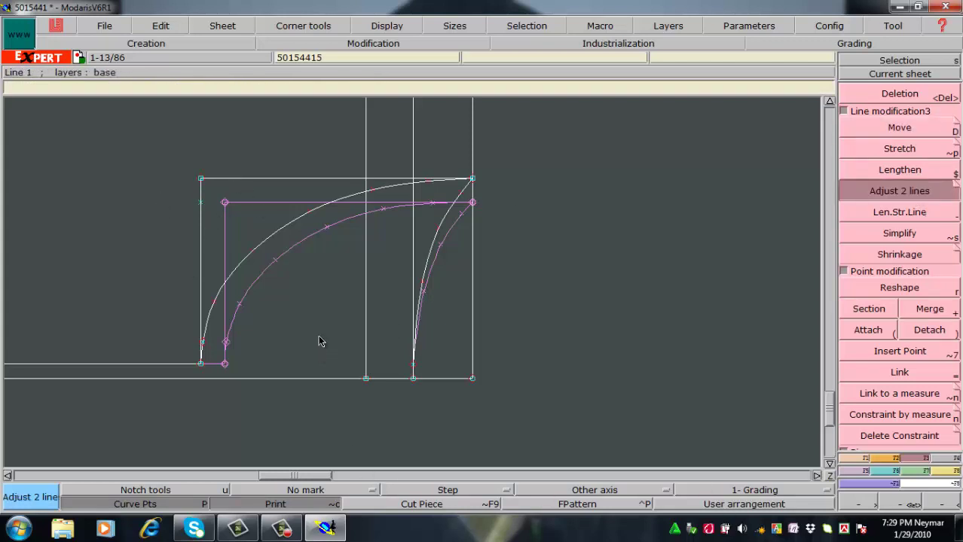
key(d)
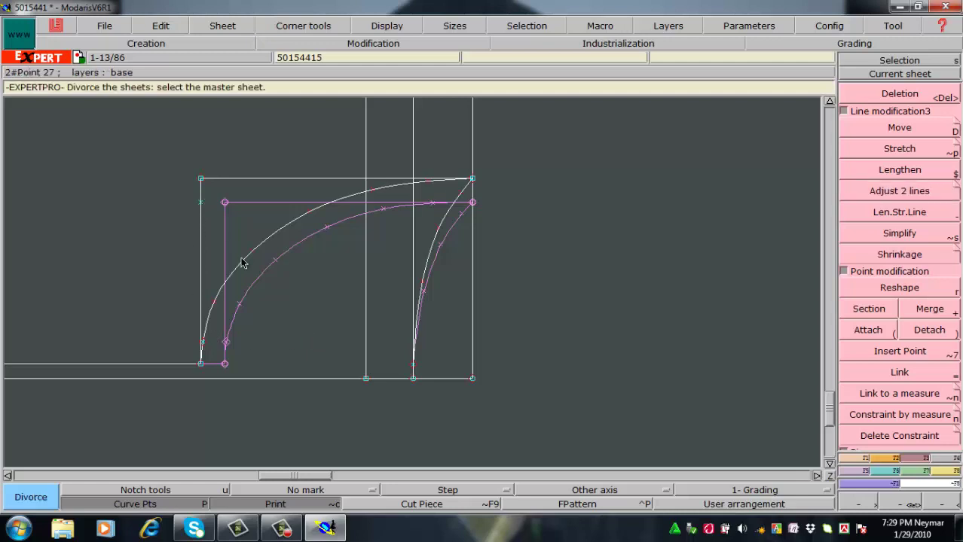
key(Delete)
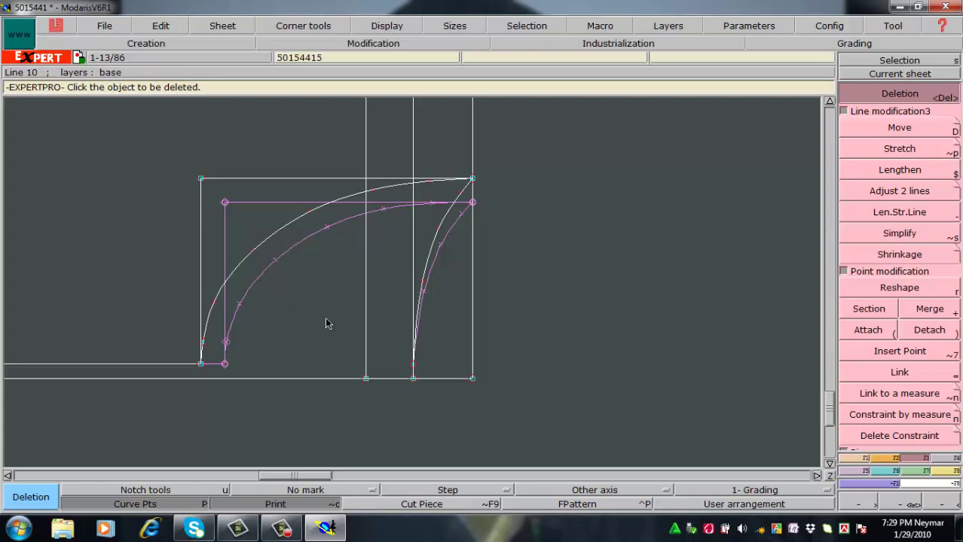
key(Return)
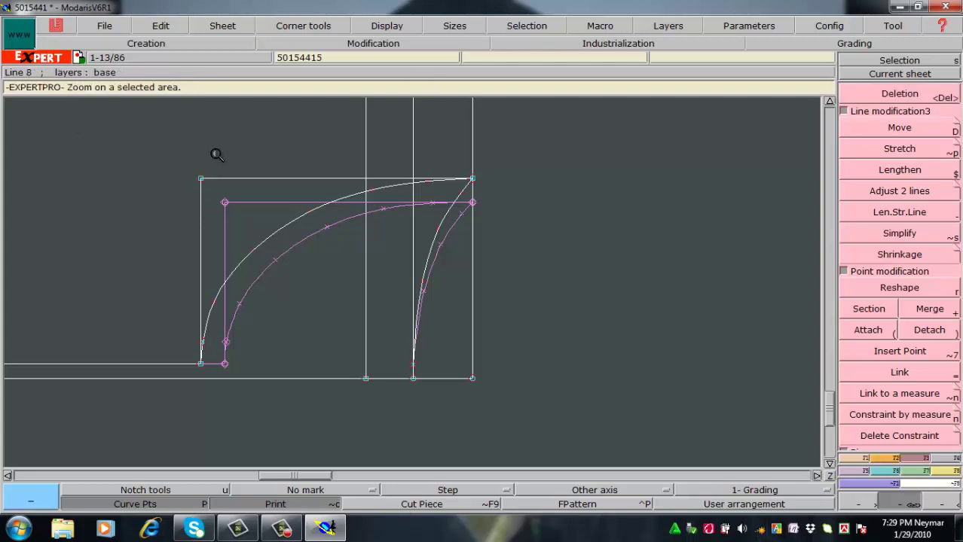
Step: Reshape the two middle curve points of the large corner curve to smooth its arc
drag(157, 141, 538, 400)
mouse_move(140, 123)
mouse_down()
mouse_move(398, 258)
mouse_move(741, 483)
mouse_up()
key(r)
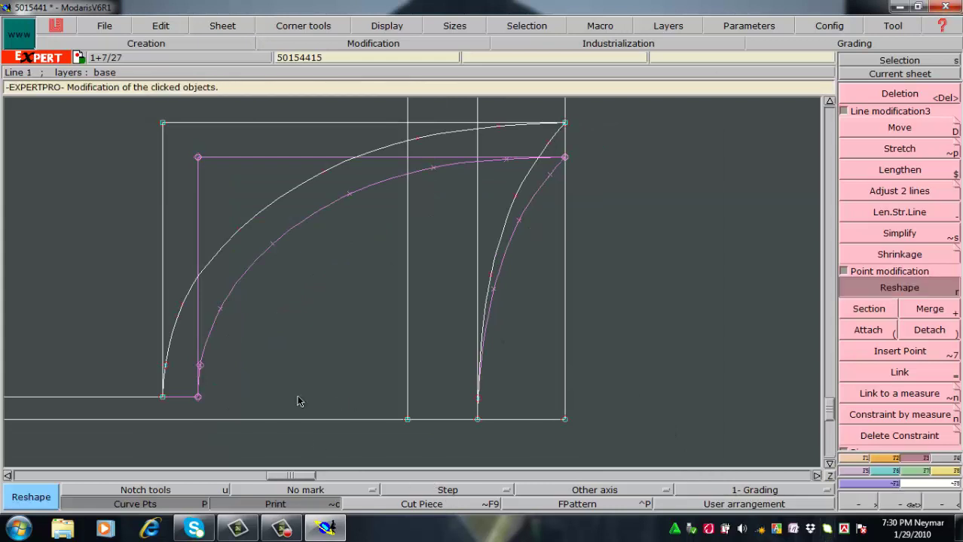
click(237, 235)
click(241, 224)
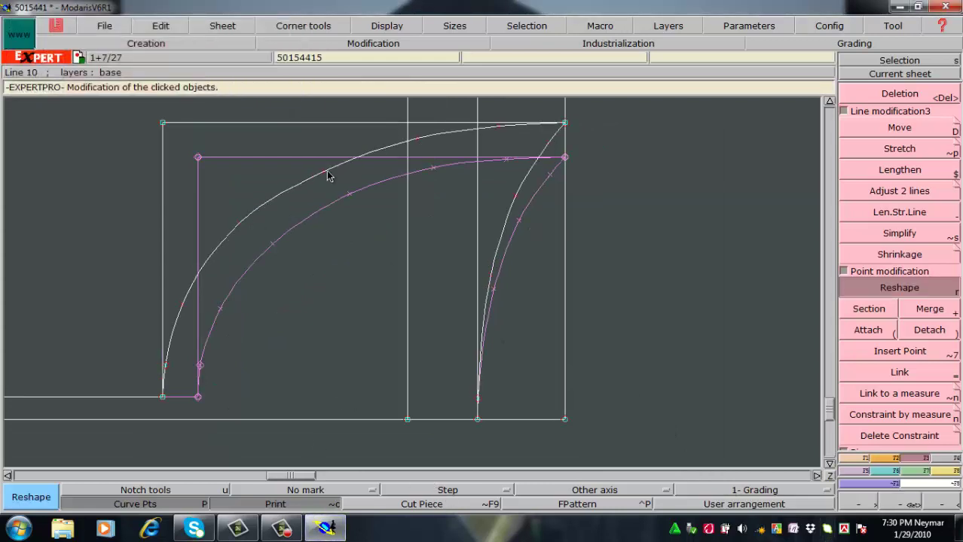
click(325, 171)
click(322, 170)
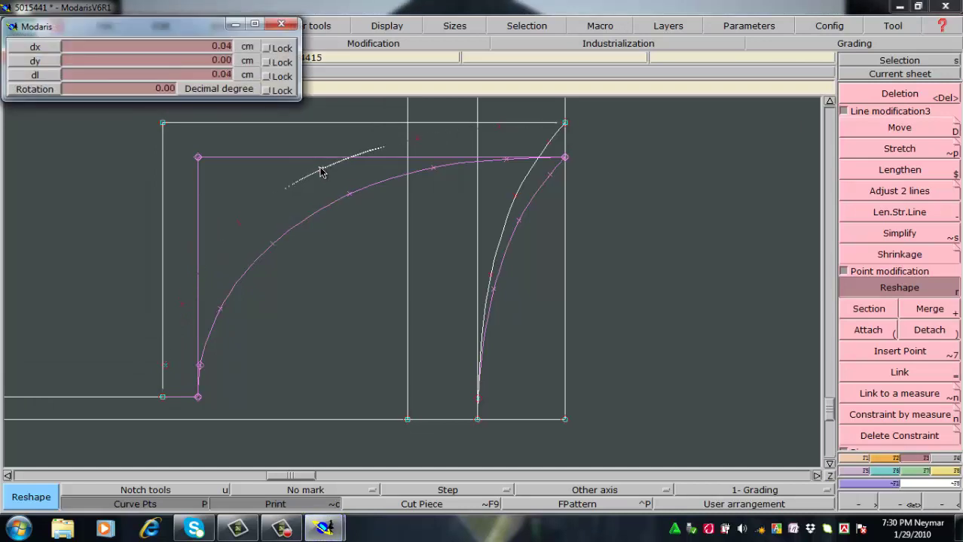
click(323, 172)
click(319, 172)
click(319, 173)
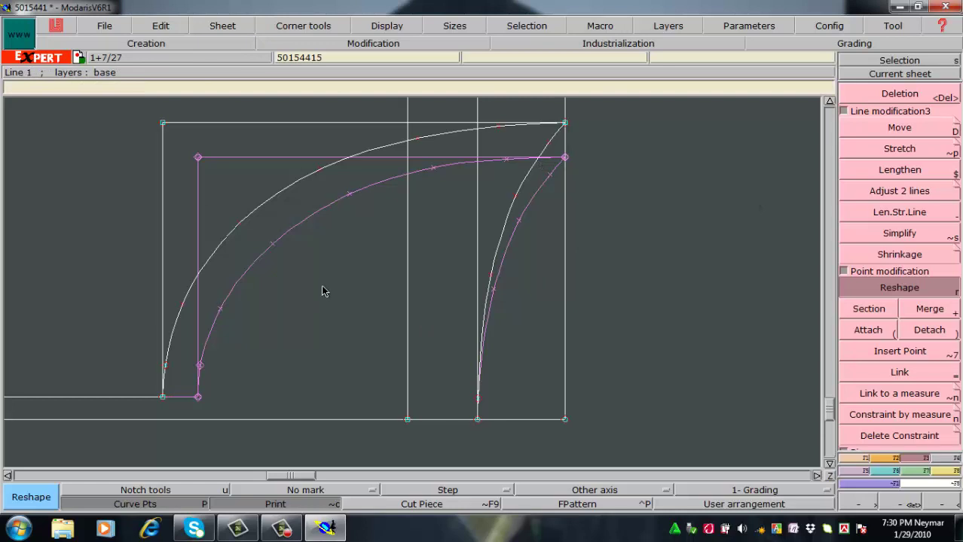
Step: Measure the modified small and large curves through their shared corner and add a cumulation of both lengths to the measurement table
key(l)
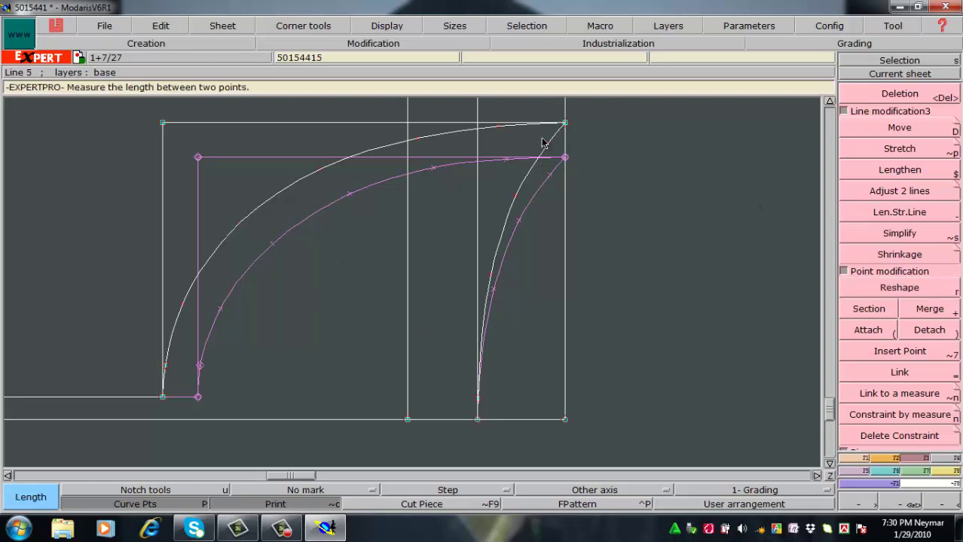
click(477, 421)
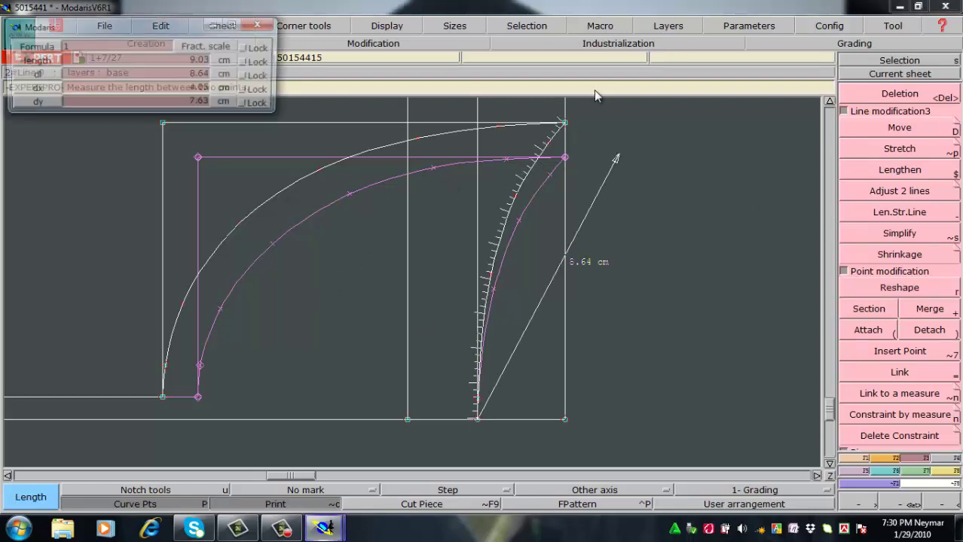
click(569, 127)
click(569, 126)
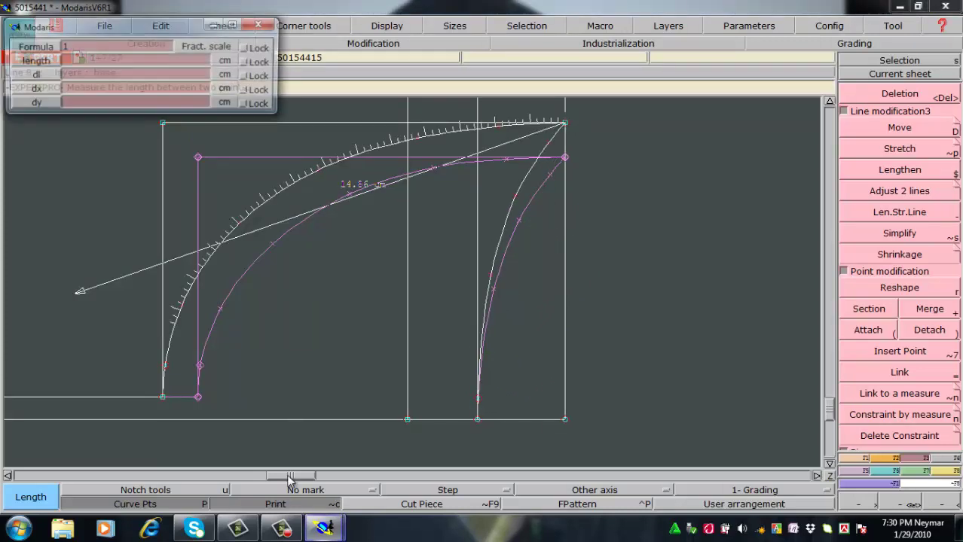
click(163, 399)
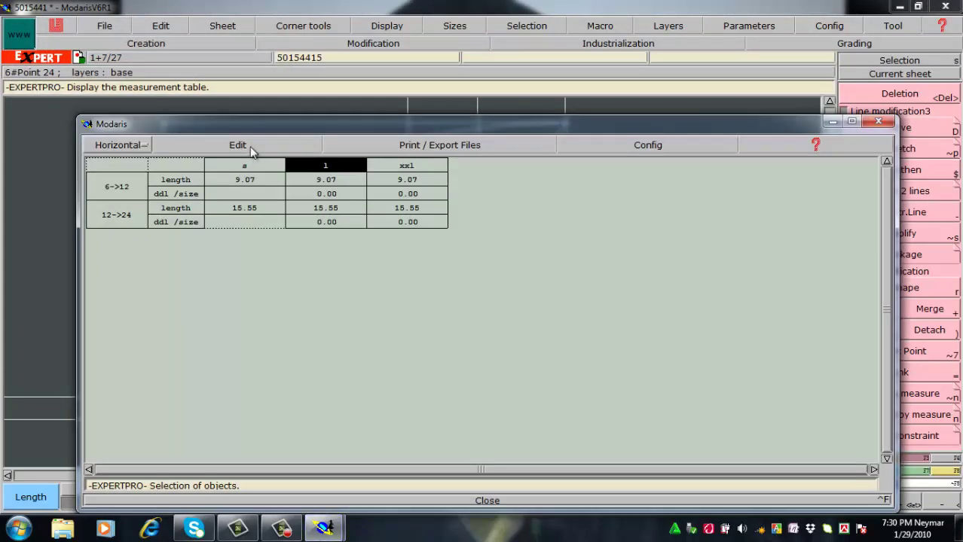
click(247, 147)
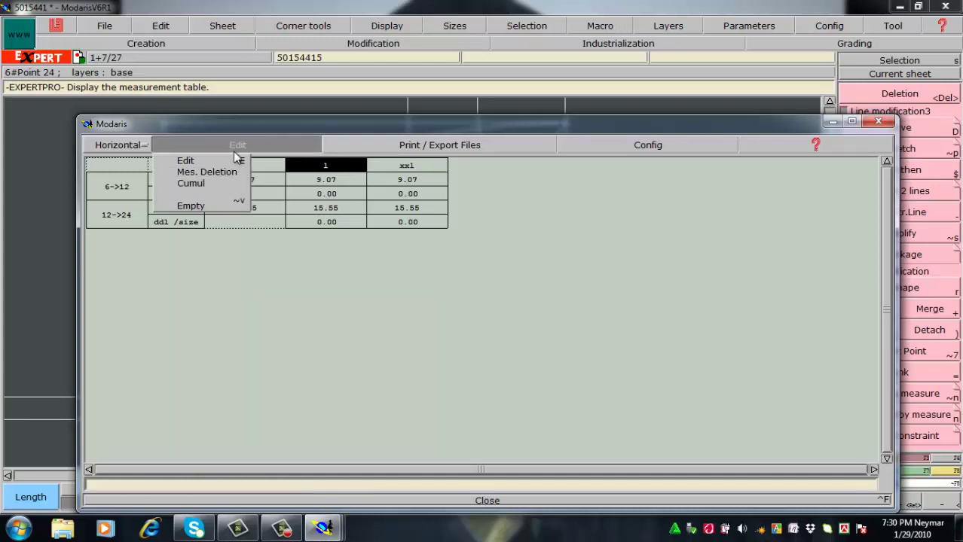
click(232, 187)
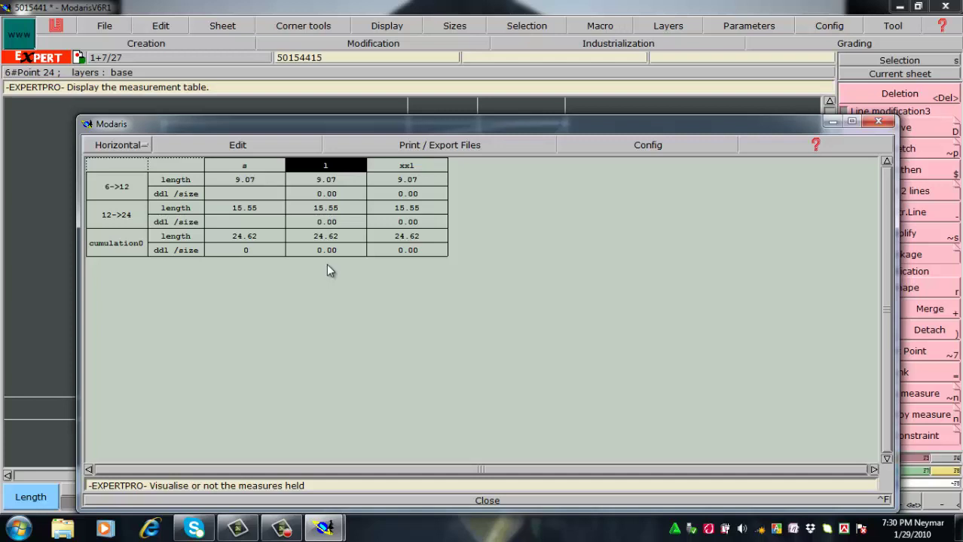
Step: Erase all entries from the measurement table and close it
click(247, 144)
click(215, 208)
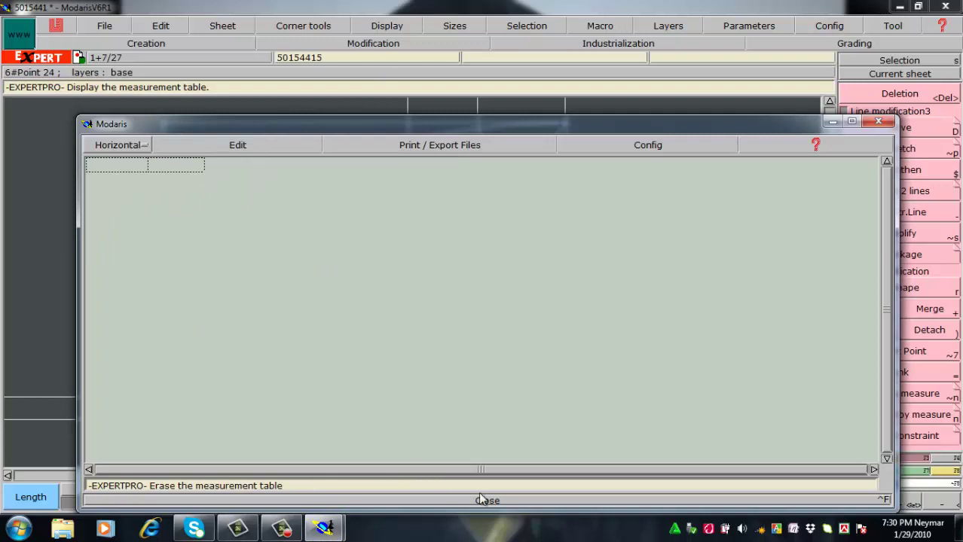
click(506, 499)
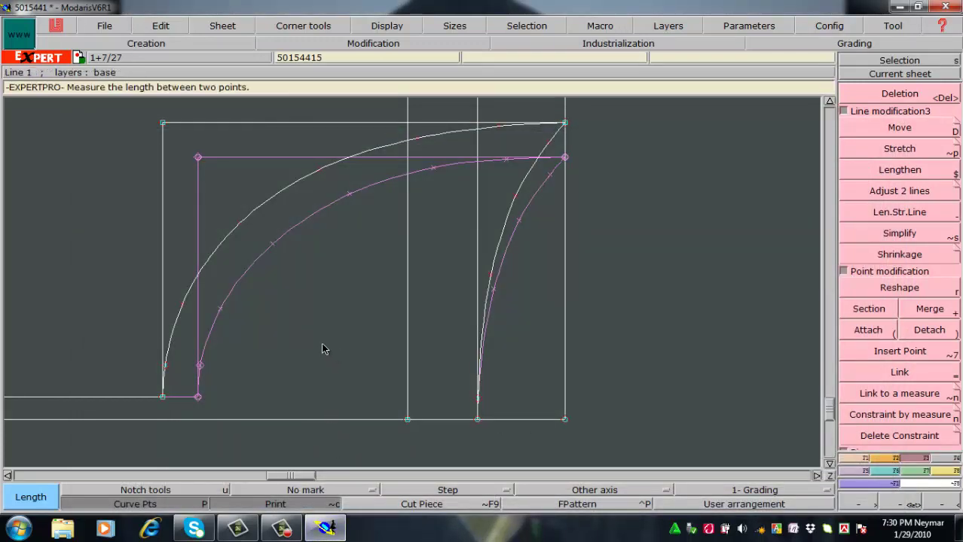
Step: Measure the small and large curves again and cumulate their lengths in the measurement table
click(477, 418)
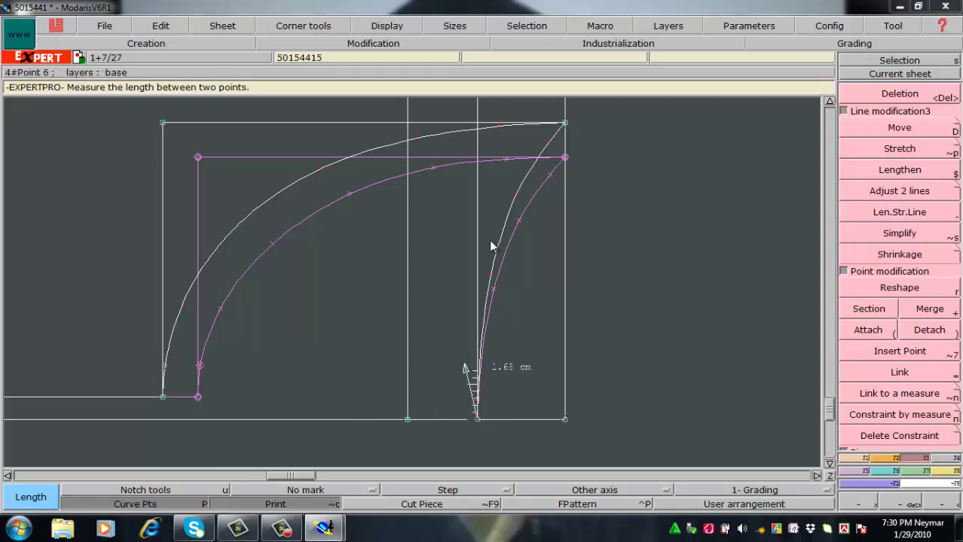
click(562, 125)
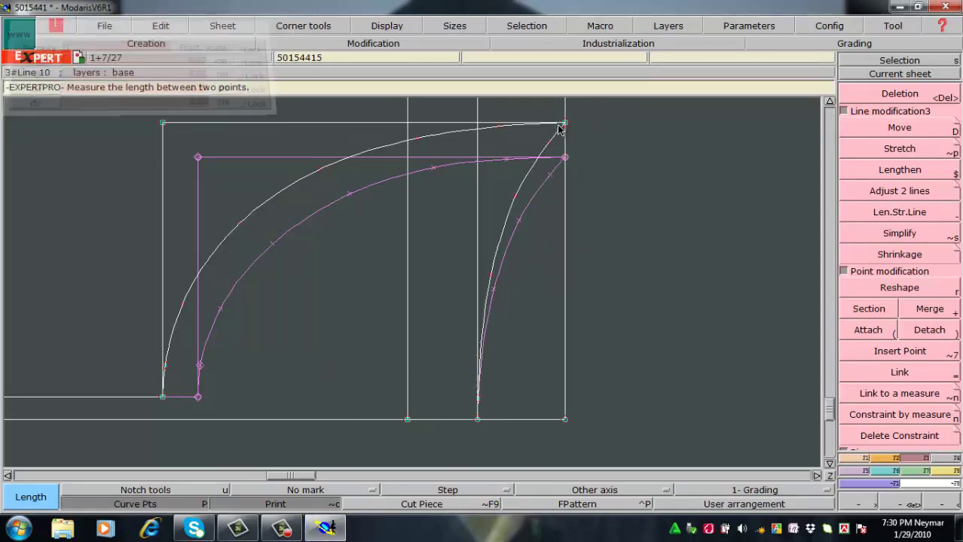
click(562, 125)
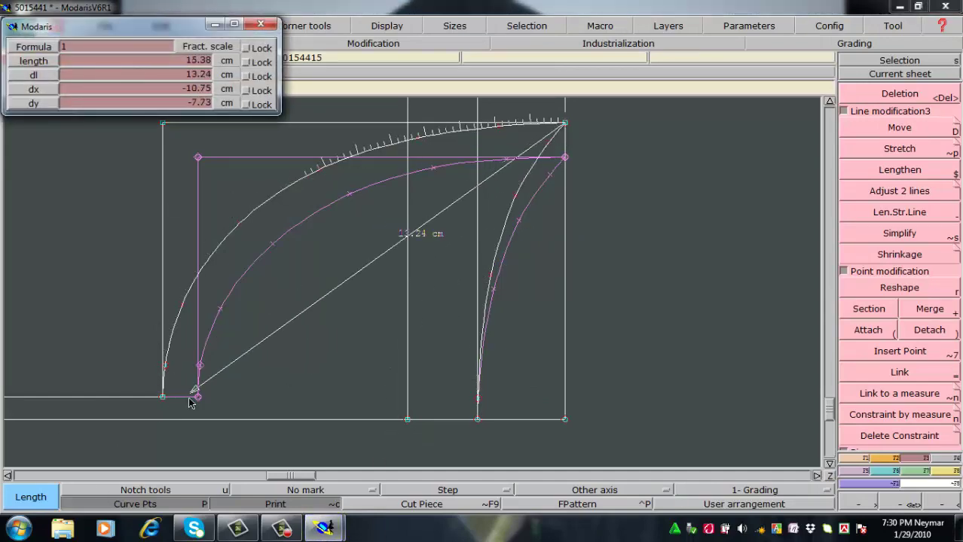
click(161, 397)
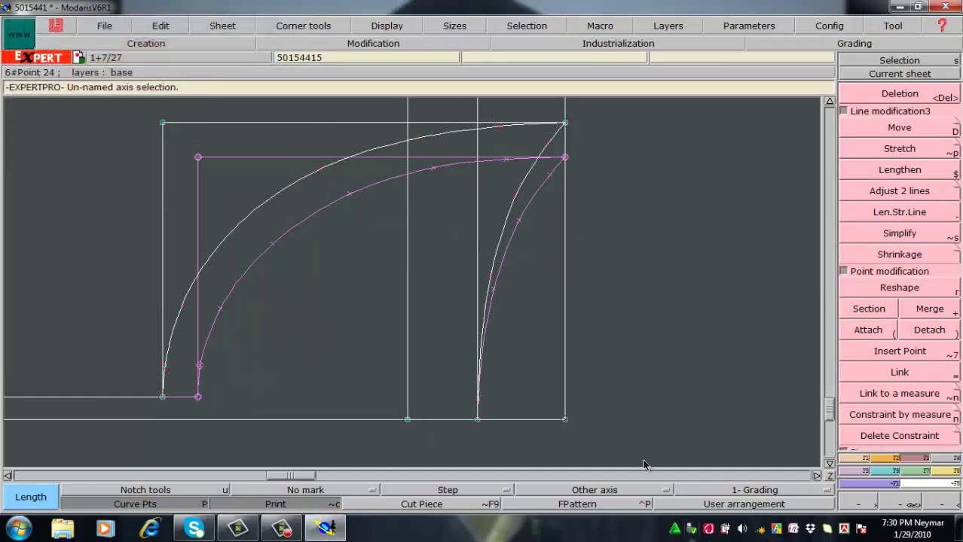
key(ctrl+m)
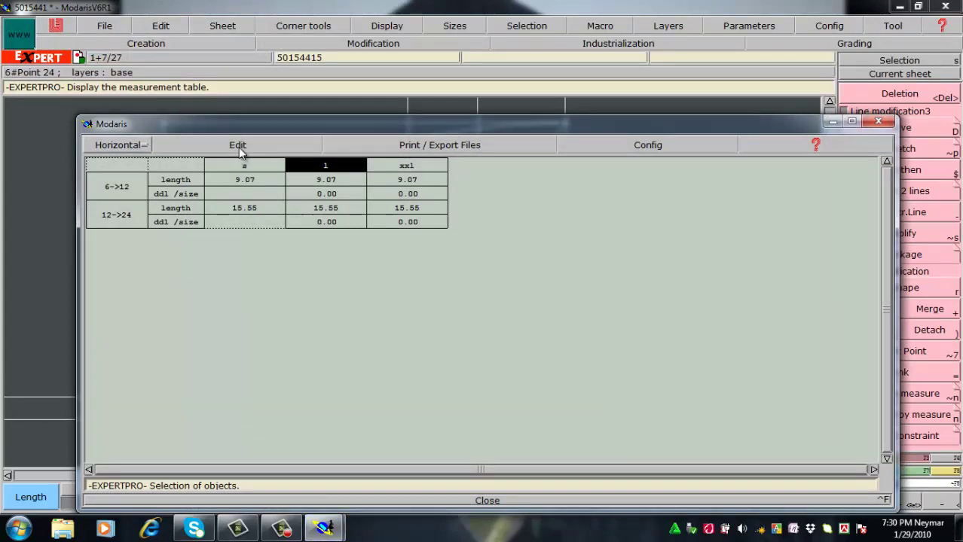
click(239, 147)
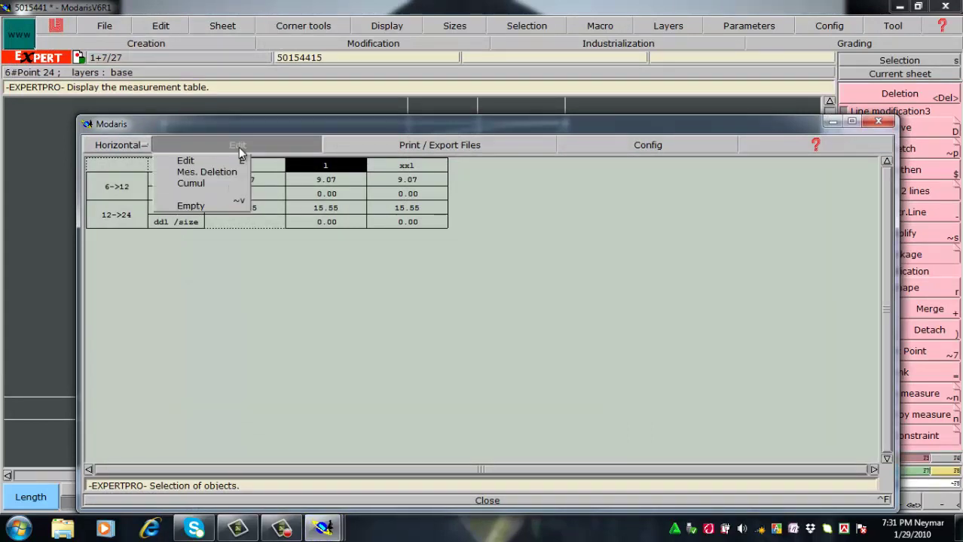
click(216, 184)
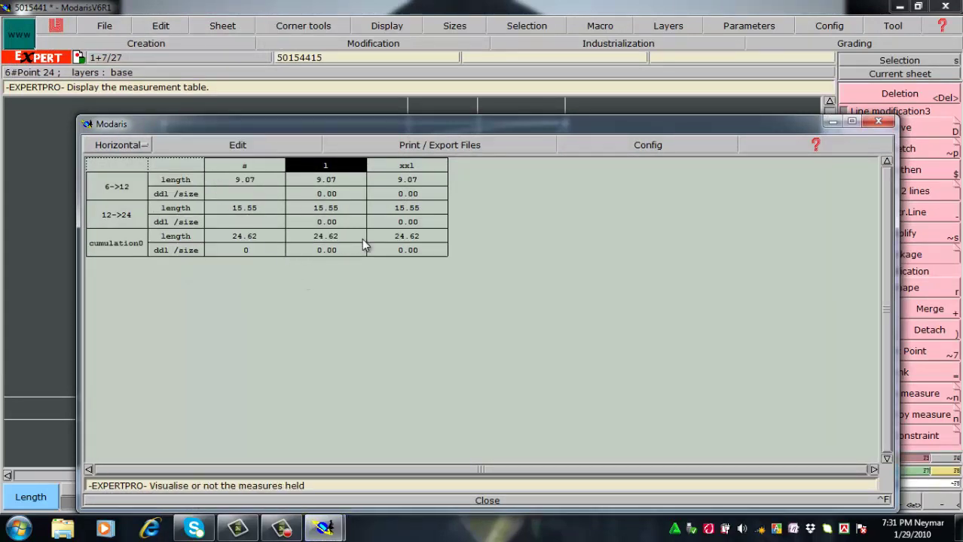
Step: Empty the measurement table of the repeated curve measurements and close it
click(235, 145)
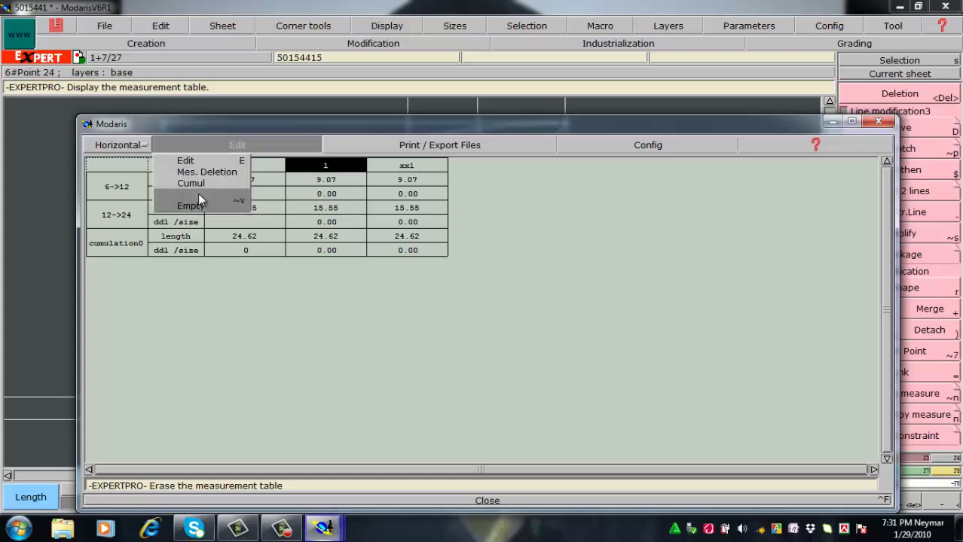
click(194, 206)
click(501, 498)
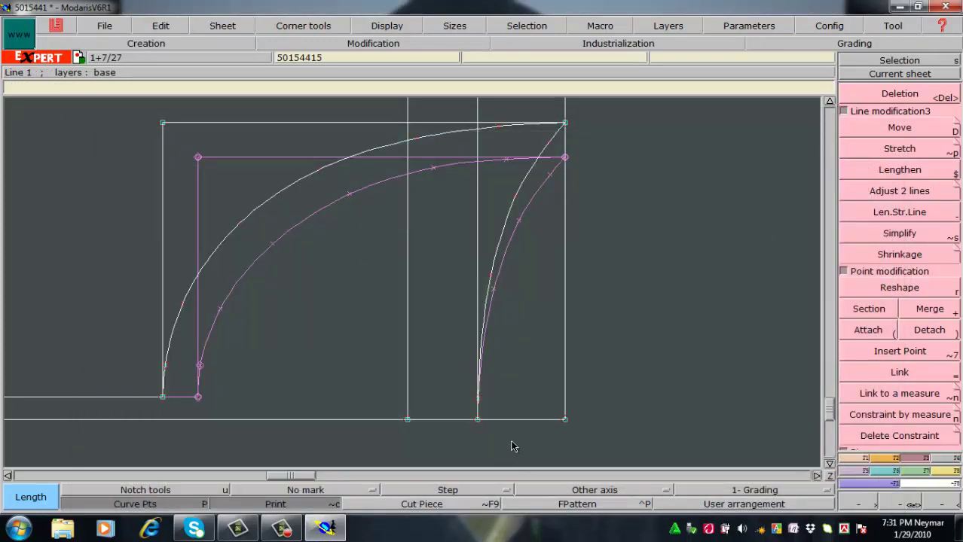
Step: Select the two end points of the vertical guide line at the outer end of the large corner curve
key(Home)
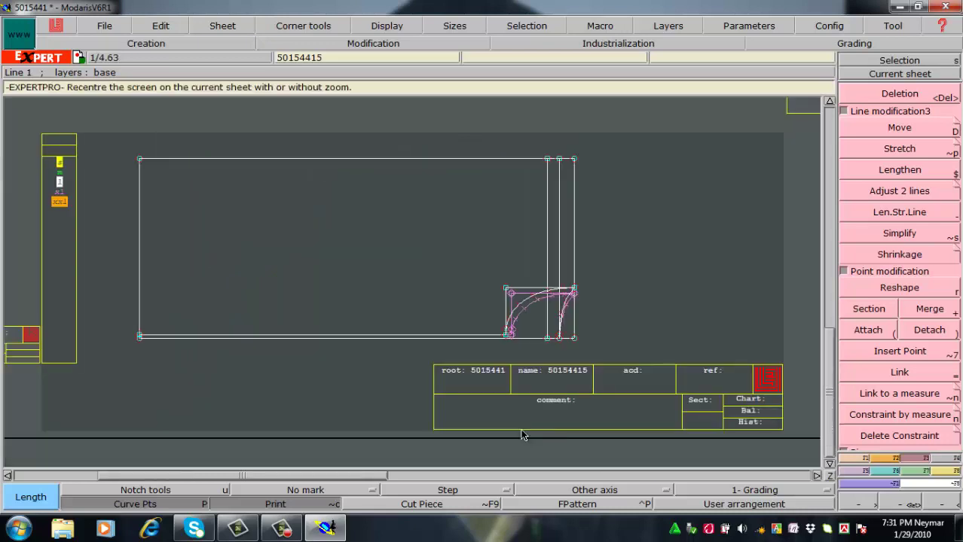
key(Return)
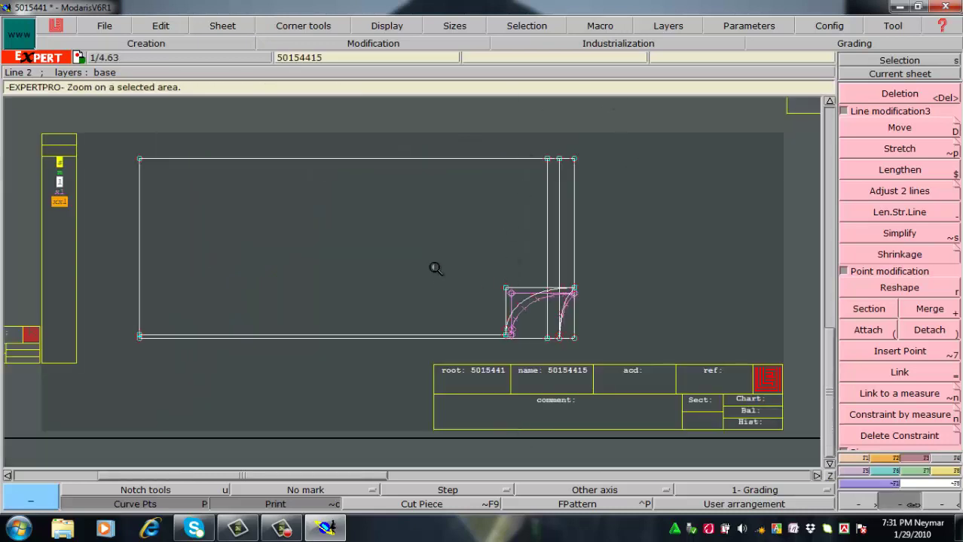
drag(434, 266, 648, 355)
drag(171, 123, 638, 493)
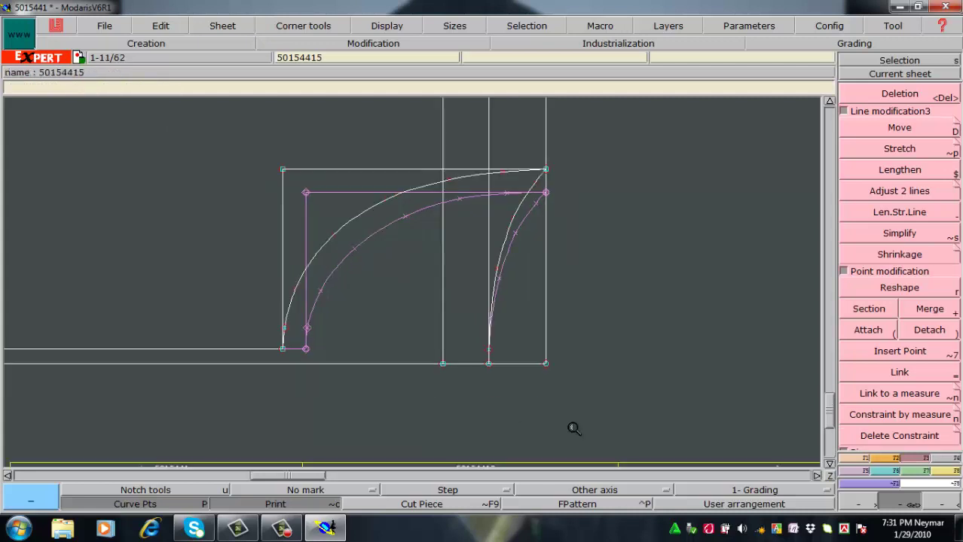
drag(199, 146, 682, 421)
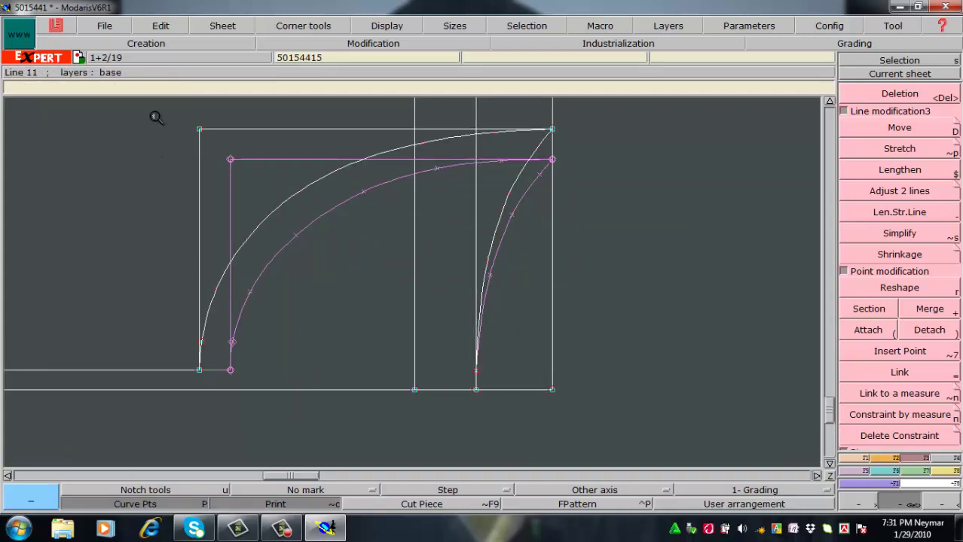
right_drag(150, 105, 254, 408)
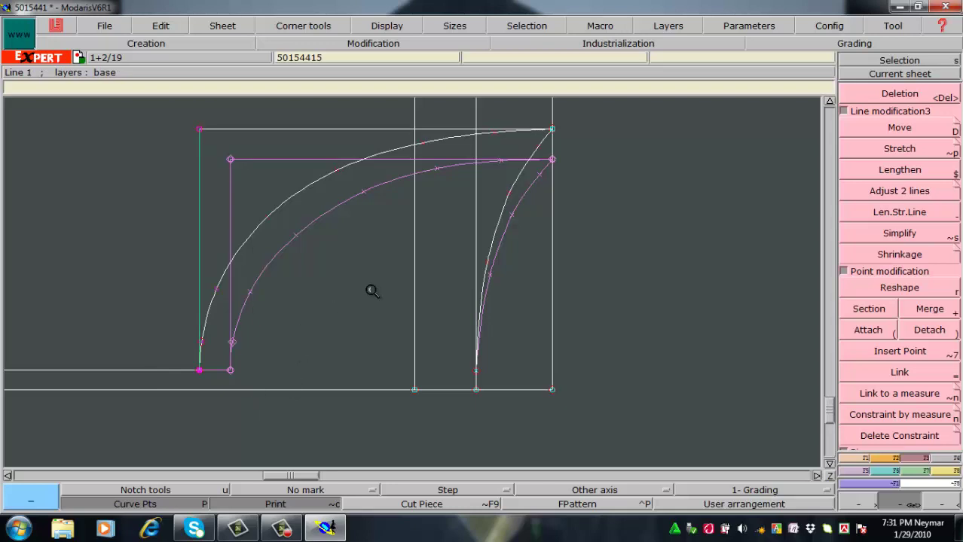
key(slash)
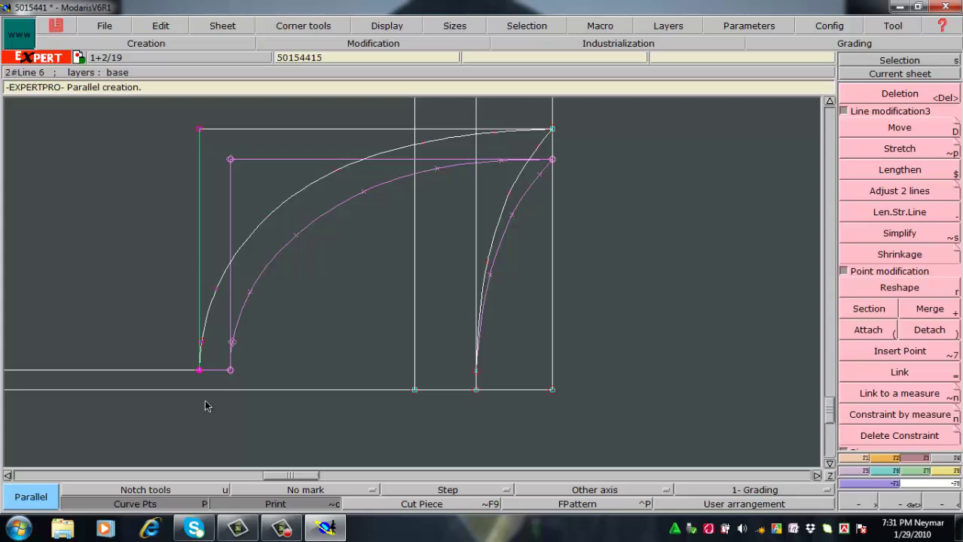
click(200, 375)
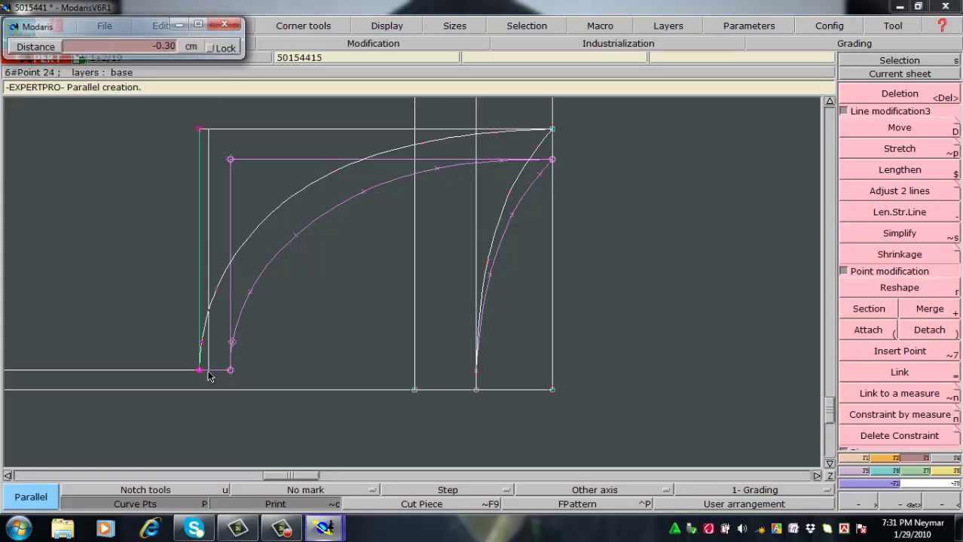
click(219, 374)
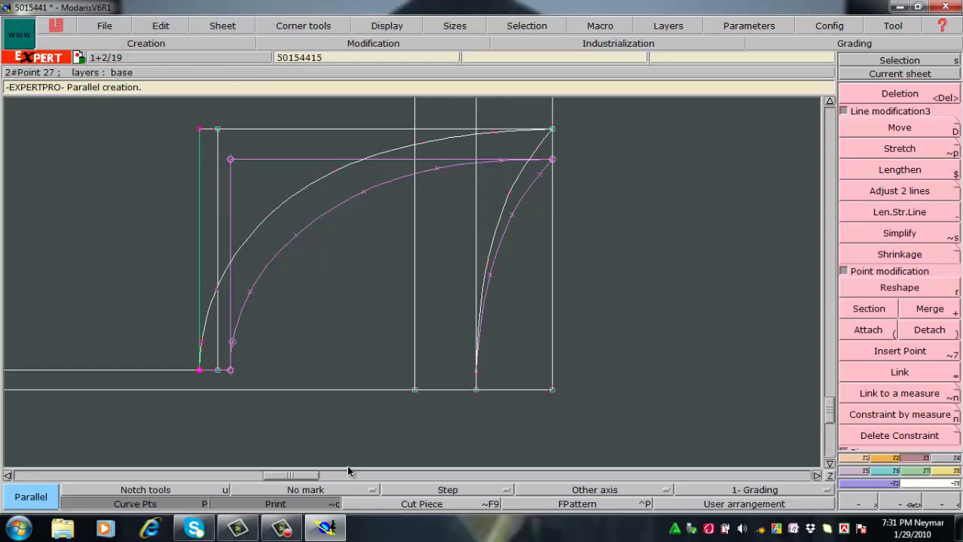
key(ctrl+z)
Step: Move the selected vertical guide line and the large curve's end with a ShiftX of 0.50 cm and a ShiftY of 0.00 cm
key(d)
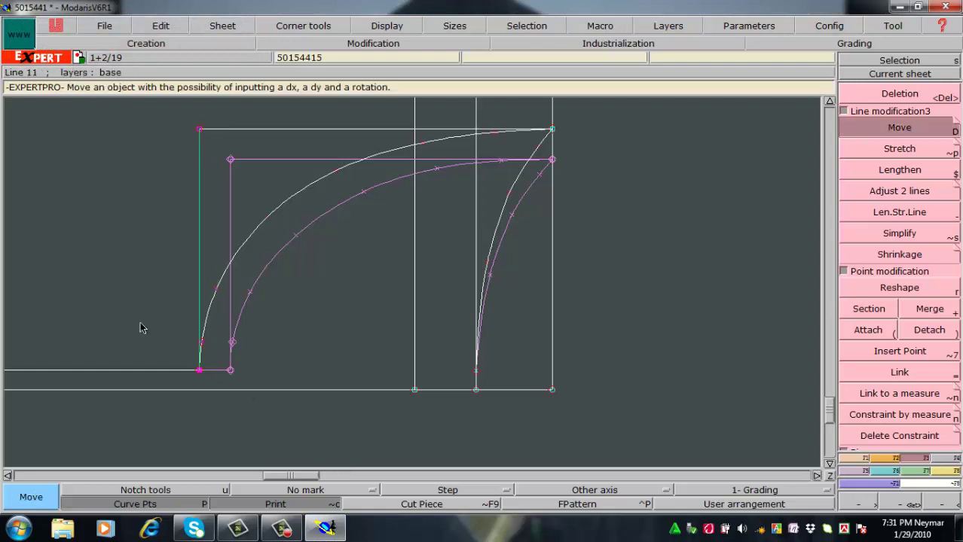
click(202, 271)
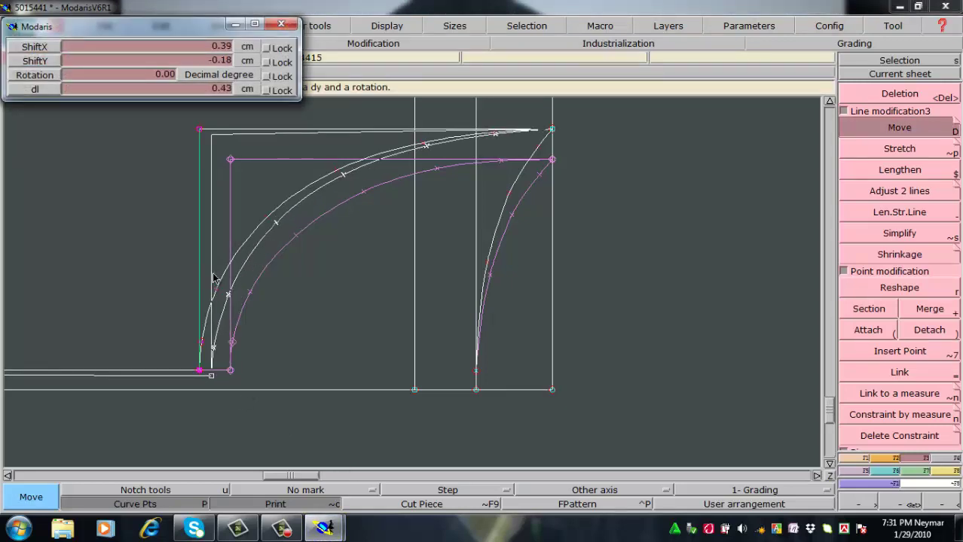
text(-1.00)
key(BackSpace)
key(Return)
text(0)
key(Return)
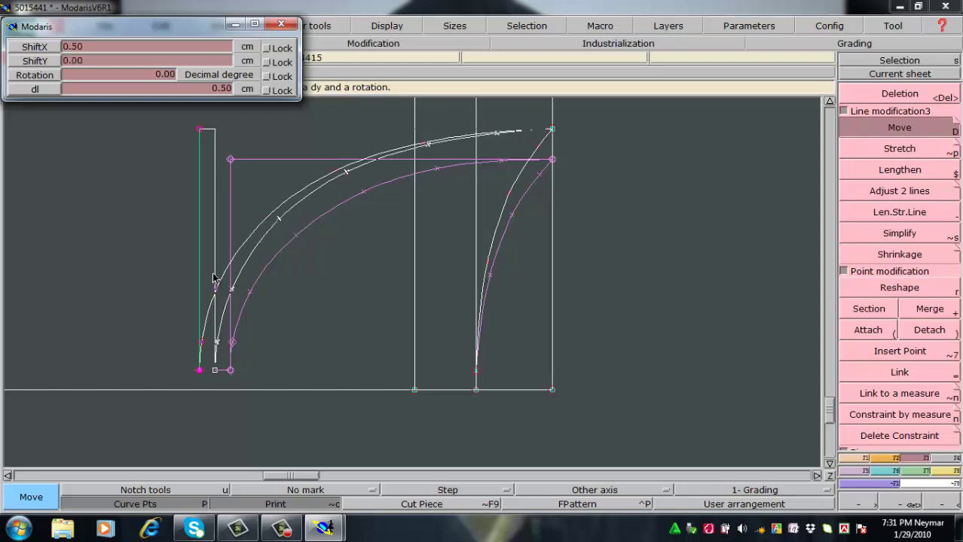
click(285, 337)
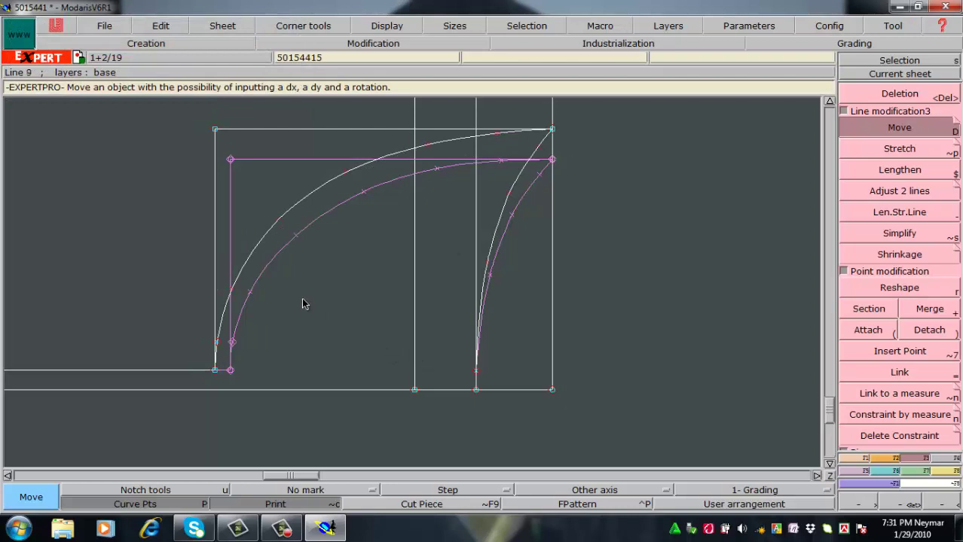
Step: Measure the small curve and the shifted large curve through their shared corner and cumulate both lengths in the measurement table
key(l)
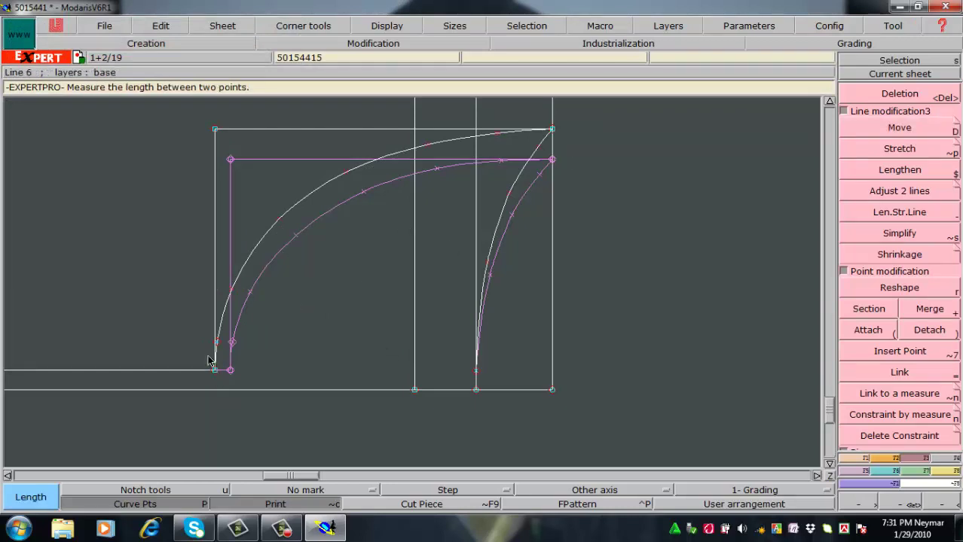
click(475, 390)
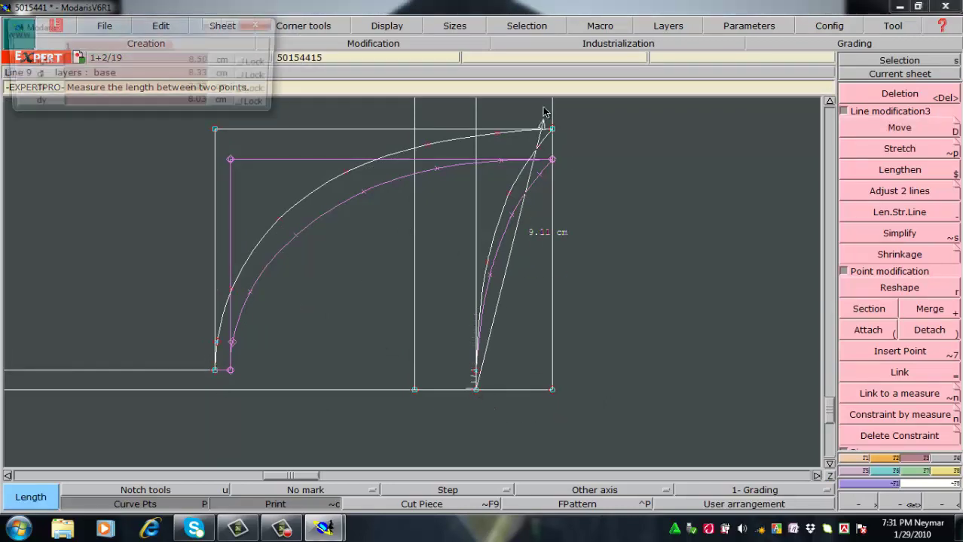
click(550, 131)
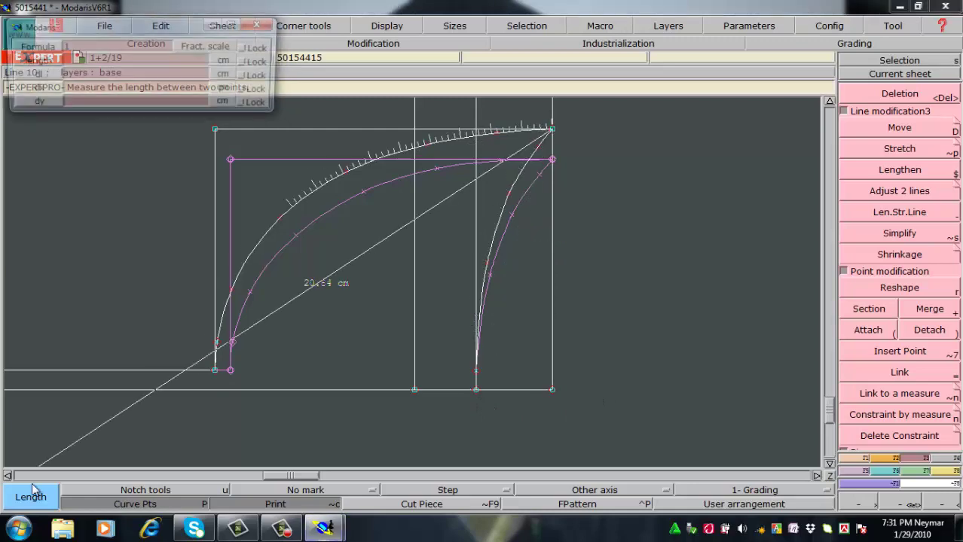
click(217, 372)
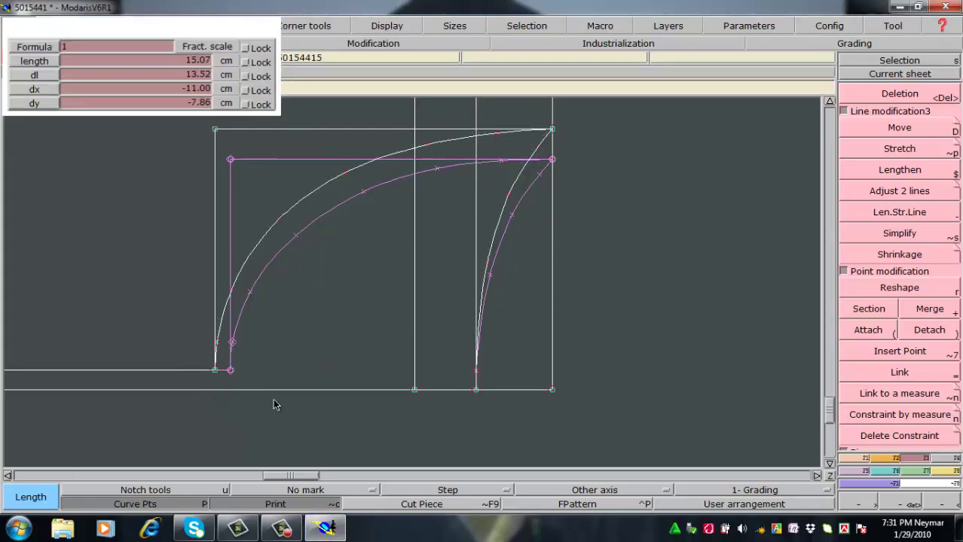
key(ctrl+u)
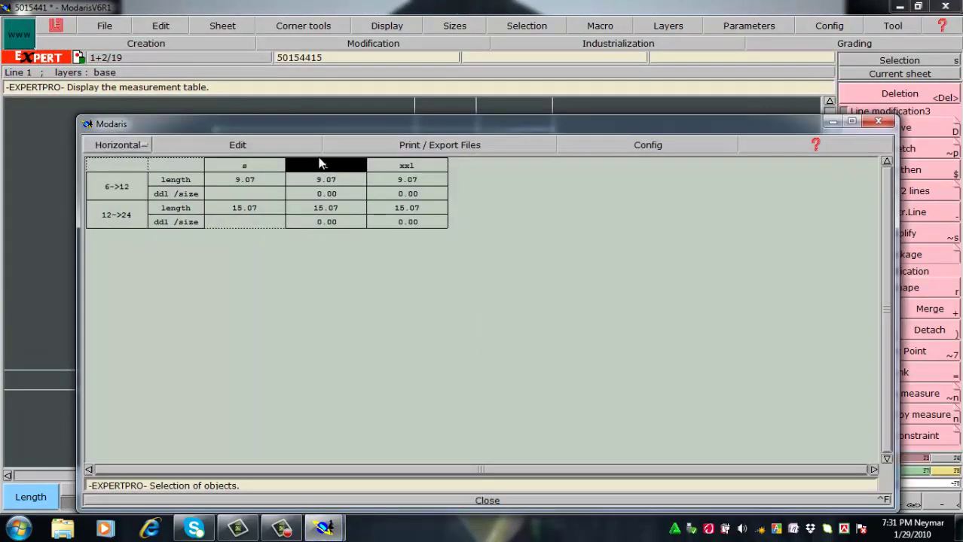
click(290, 153)
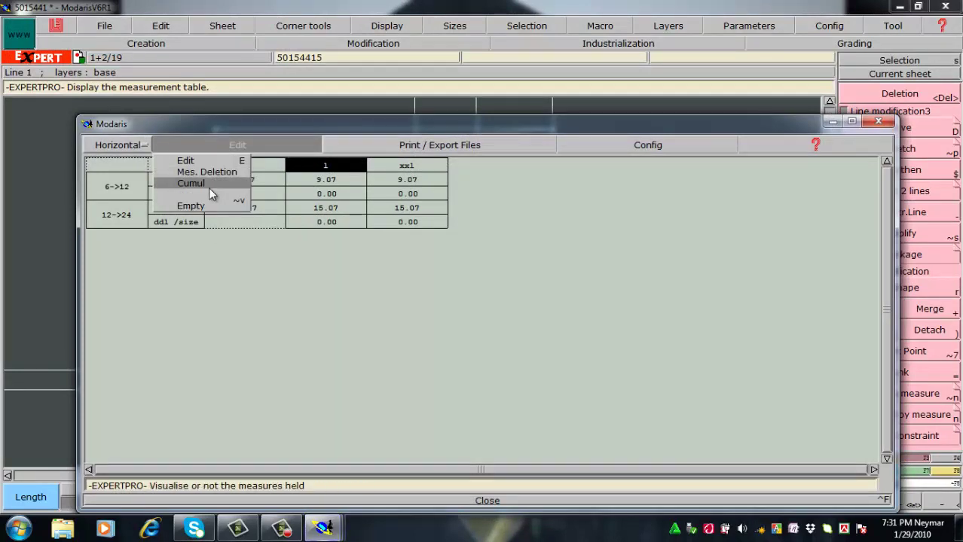
click(214, 187)
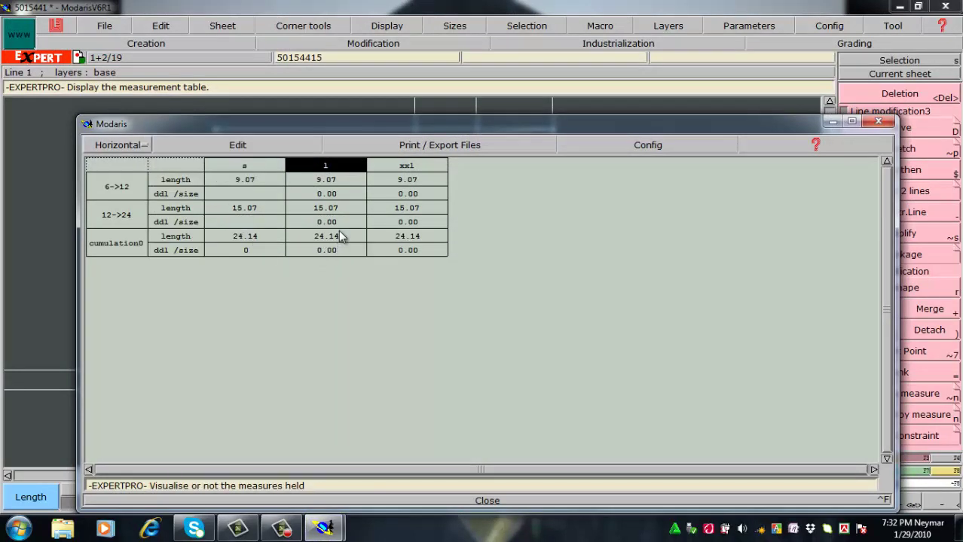
Step: Empty the measurement table of the shifted curves' lengths and close it
click(234, 148)
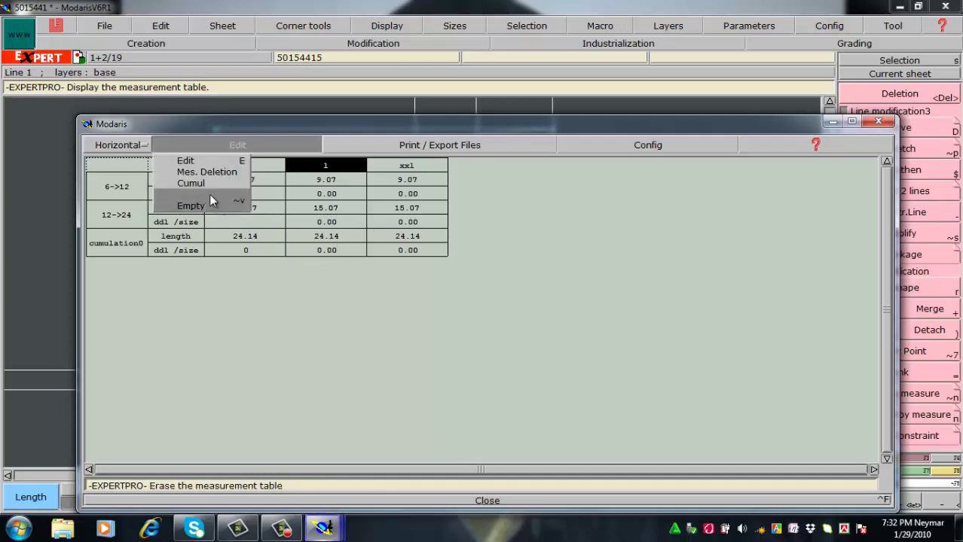
click(210, 194)
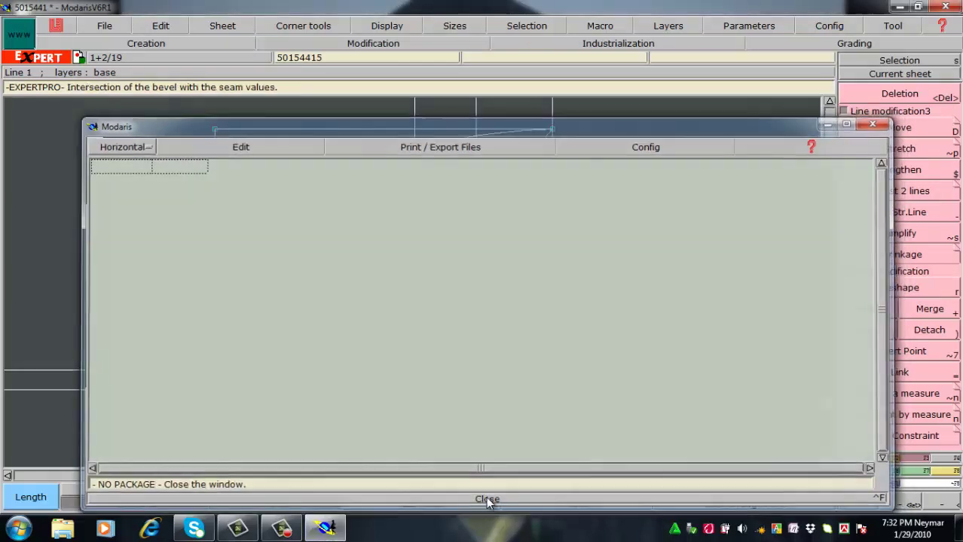
click(490, 500)
Step: Slightly reshape two middle curve points of the large curve and one upper point of the small curve, and hide the purple reference print
key(r)
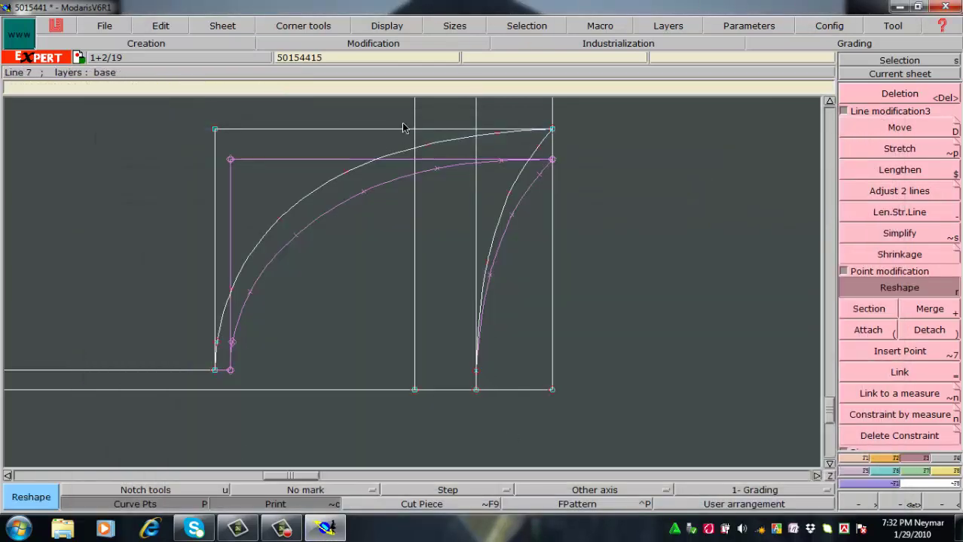
click(348, 178)
click(348, 178)
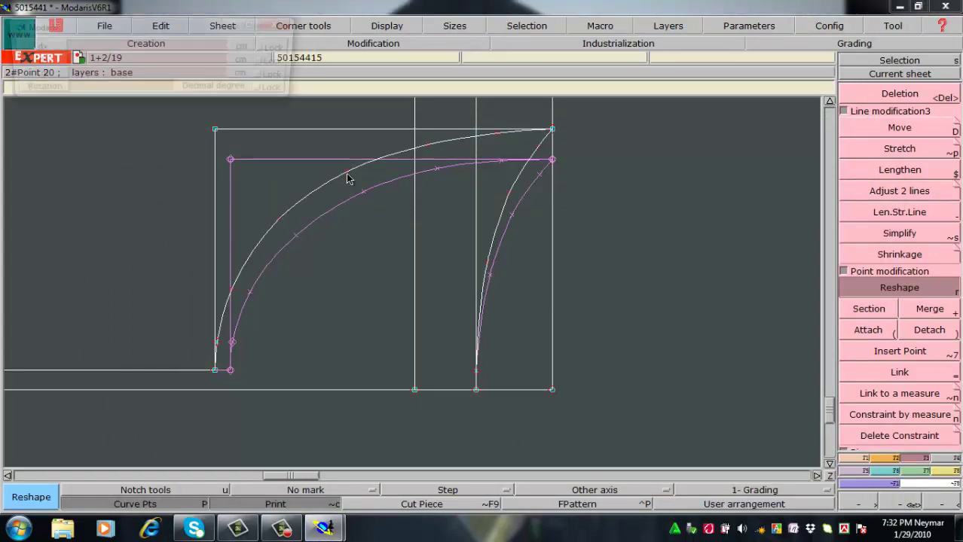
click(347, 178)
click(346, 179)
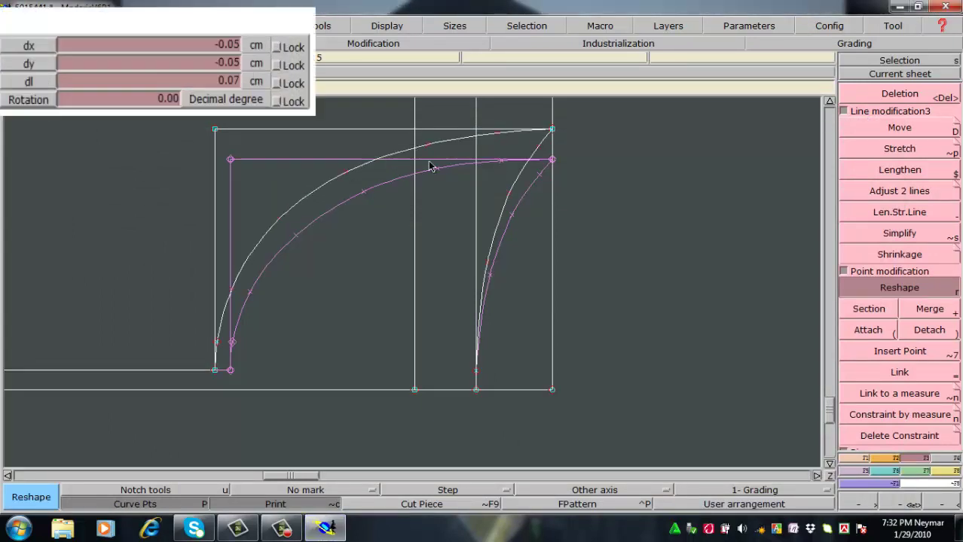
click(278, 220)
click(280, 220)
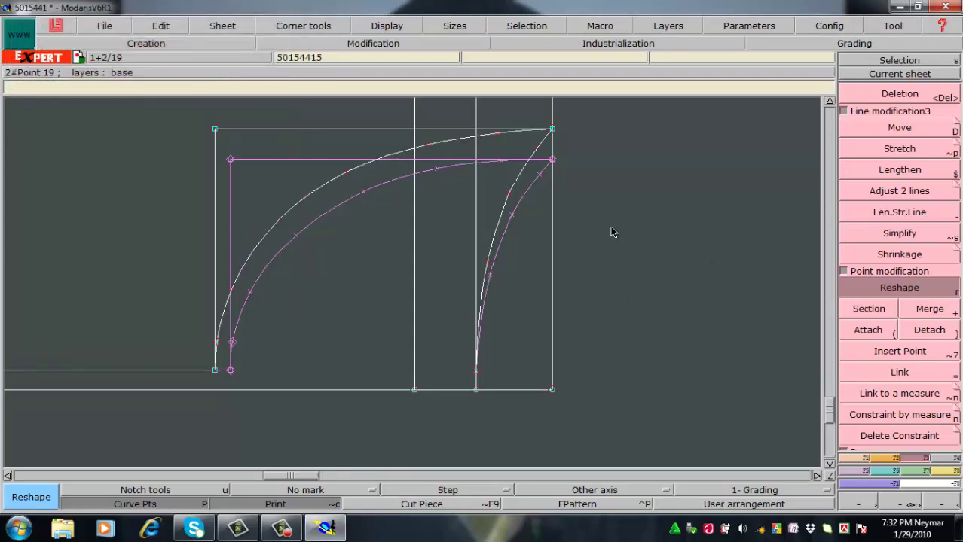
click(509, 198)
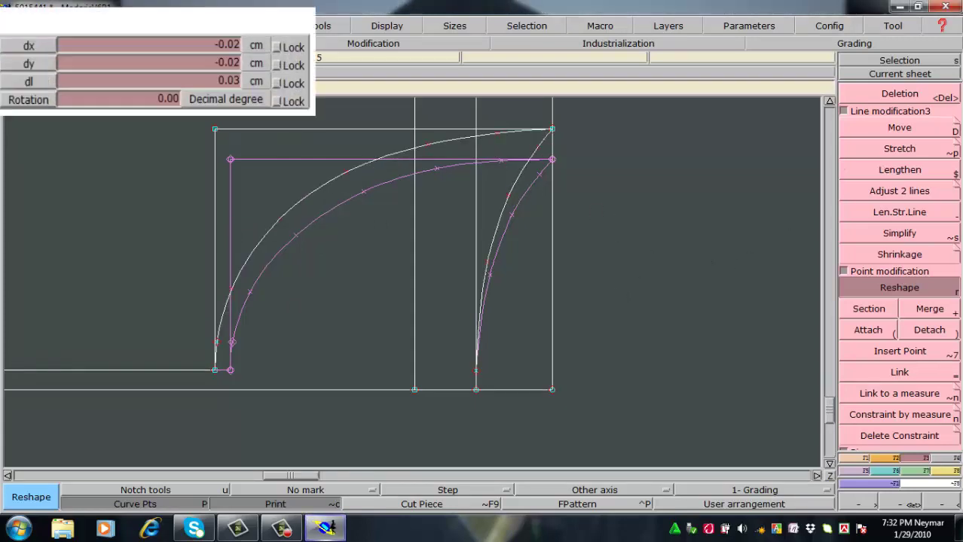
click(510, 198)
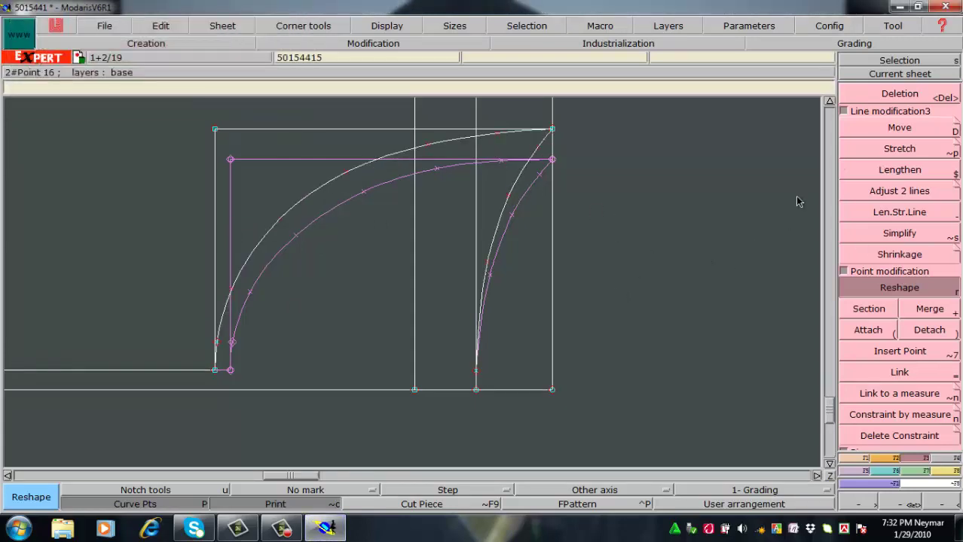
click(273, 504)
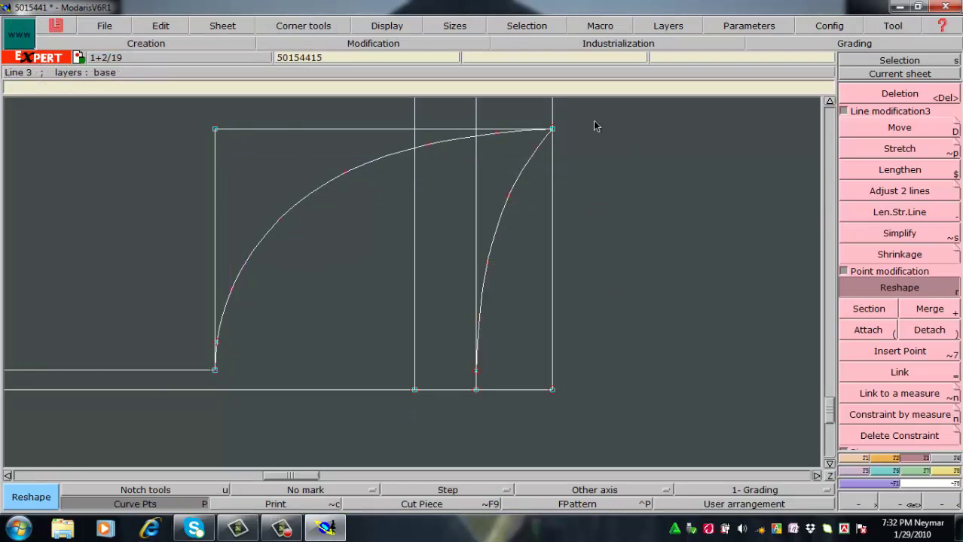
Step: Measure the reshaped small and large curves and add a cumulation of their lengths to the measurement table
key(l)
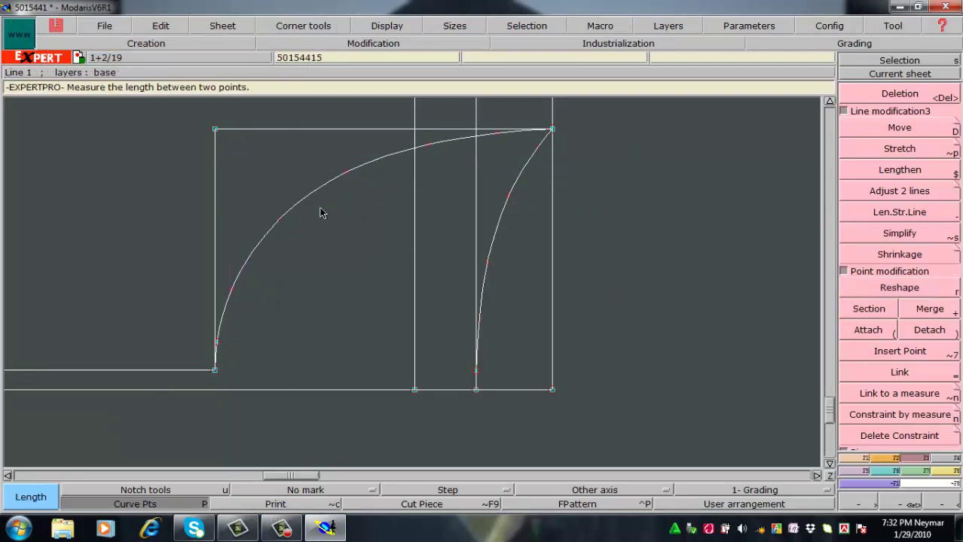
click(476, 391)
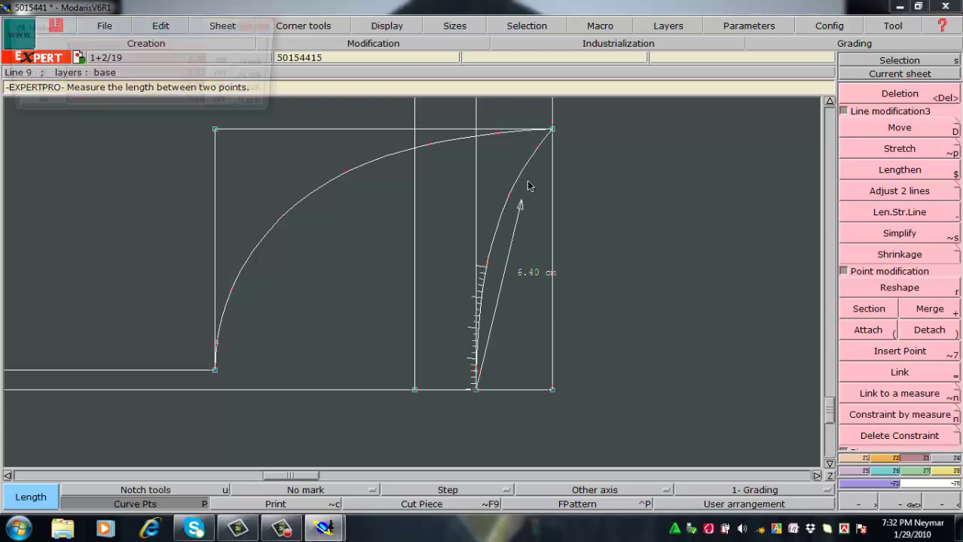
click(552, 131)
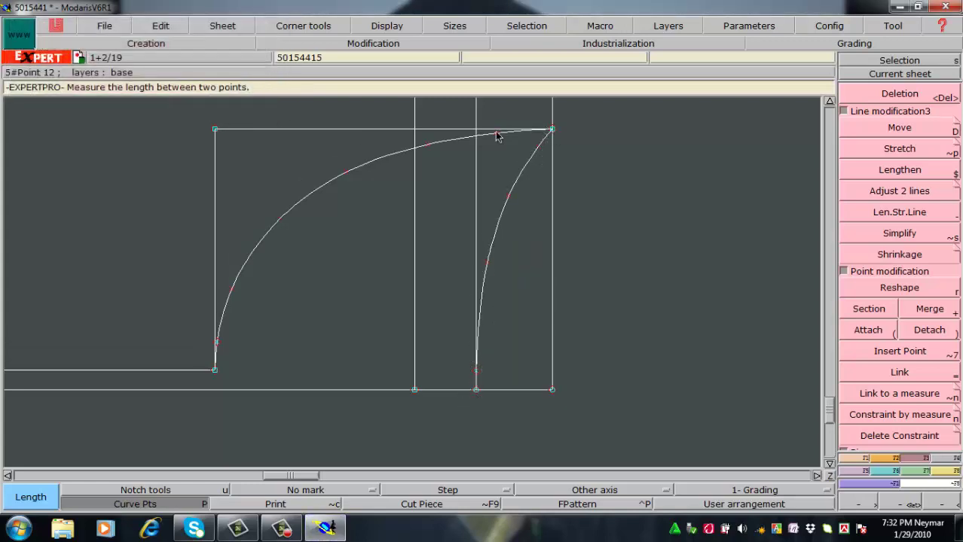
click(496, 134)
click(216, 371)
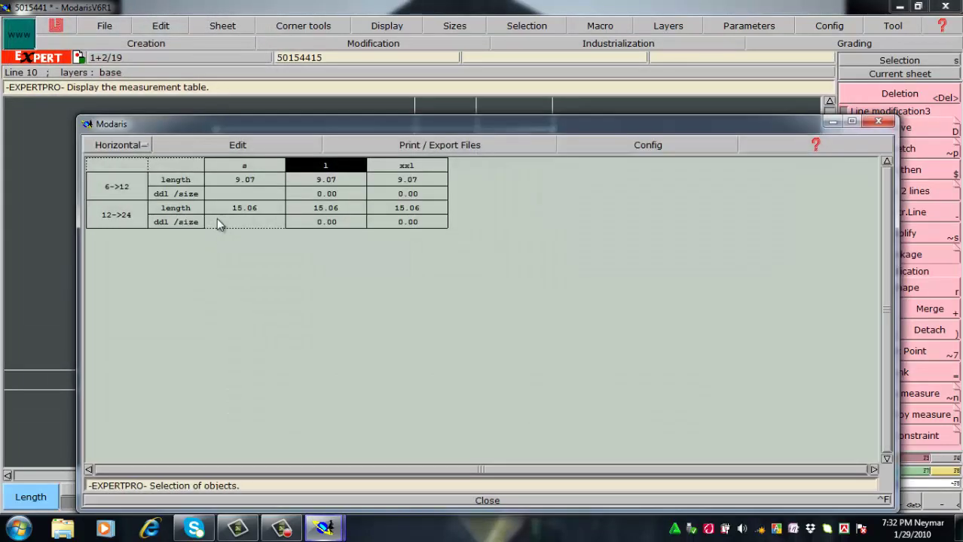
click(255, 142)
click(191, 186)
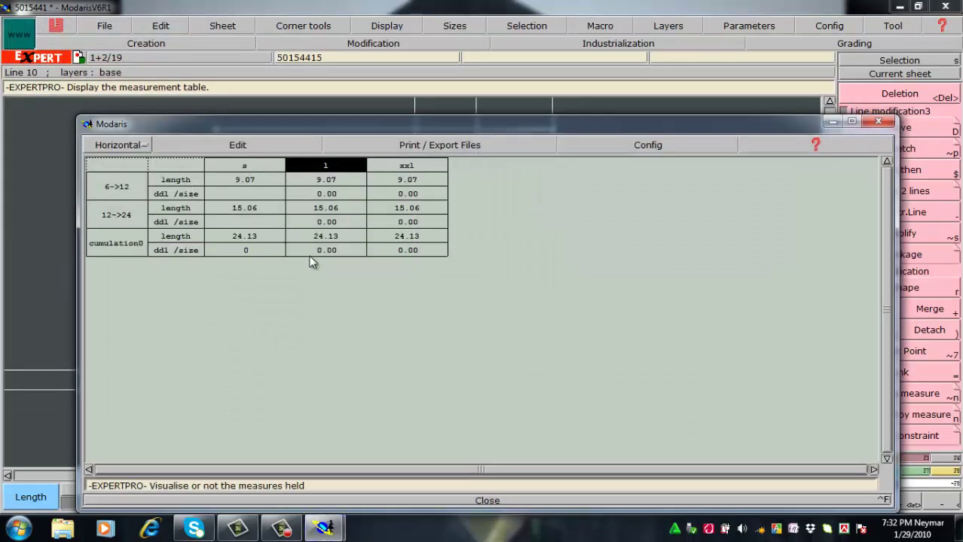
Step: Erase the reshaped curves' lengths and their cumulation from the measurement table
click(248, 153)
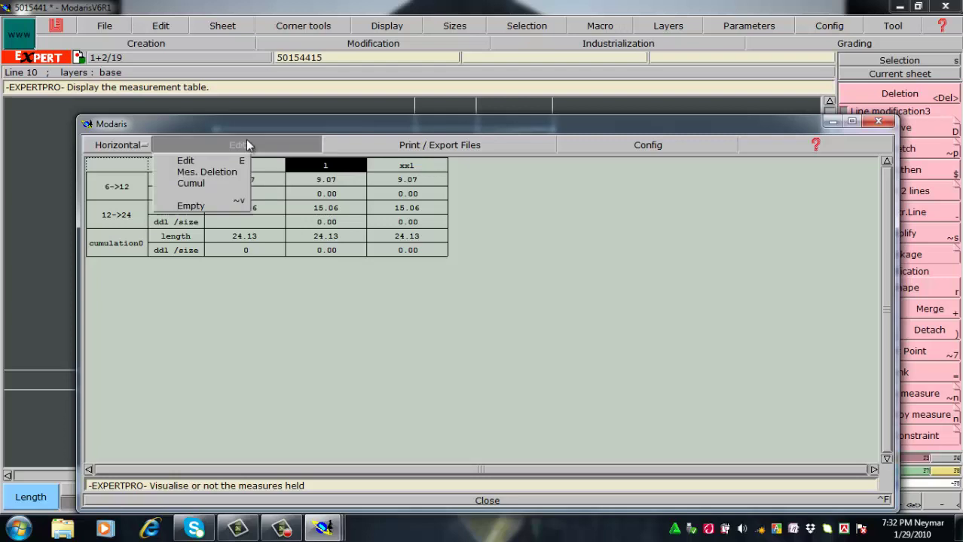
click(217, 206)
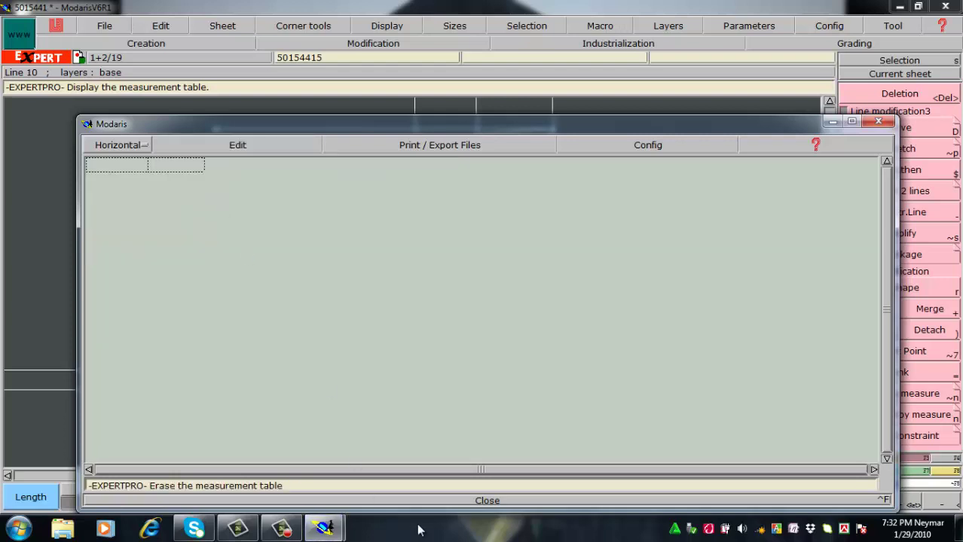
Step: Close the measurement table and place a developed point 24 cm up the leftmost of the three vertical lines from its lower end
click(472, 501)
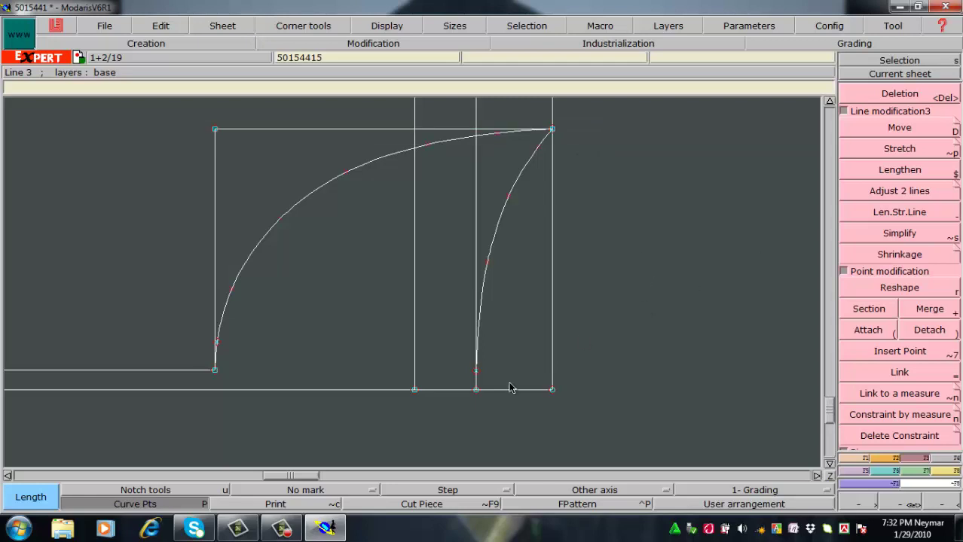
key(Home)
key(Return)
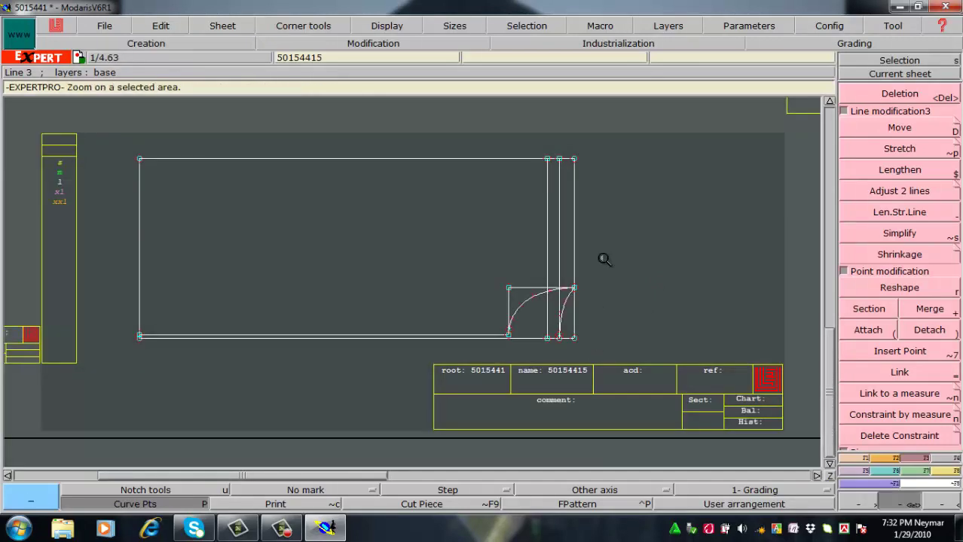
drag(457, 229, 604, 387)
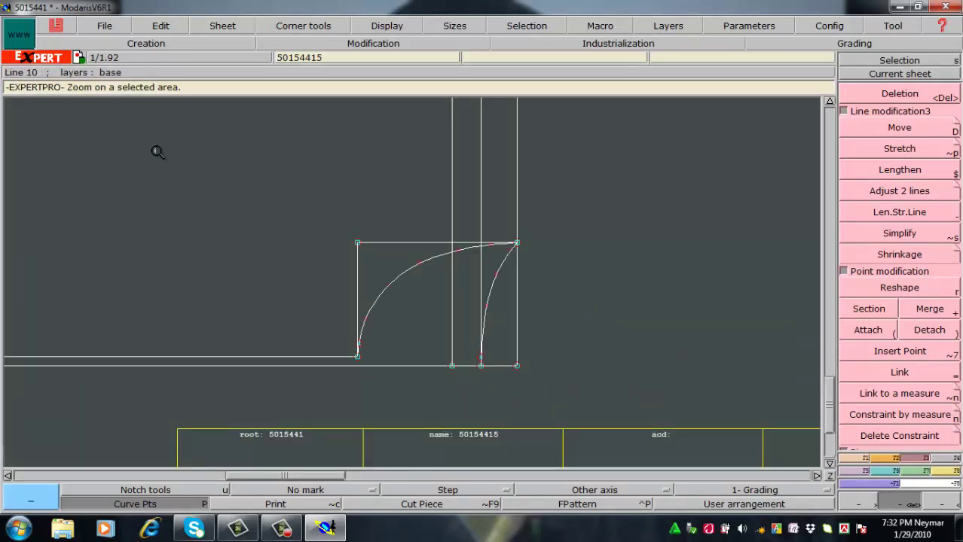
drag(118, 164, 682, 422)
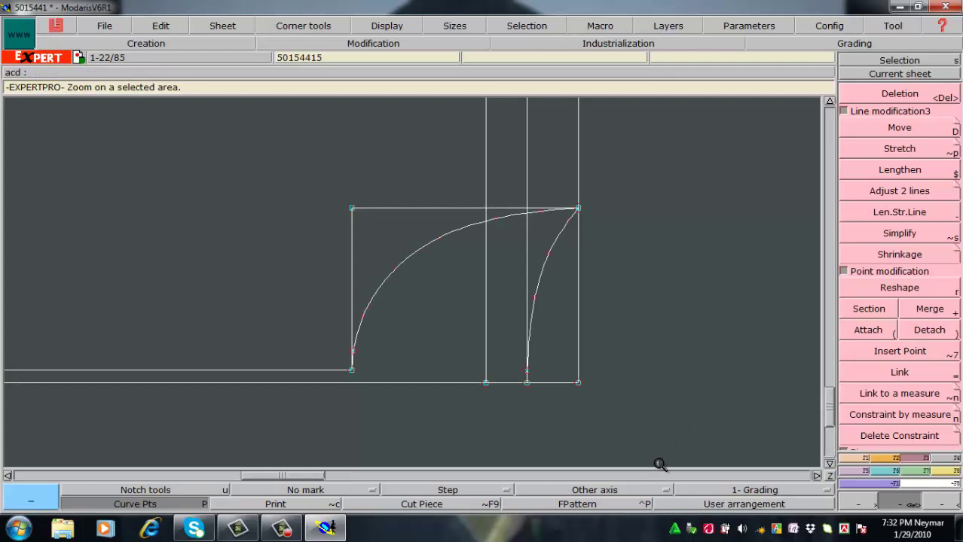
drag(214, 123, 720, 439)
key(Home)
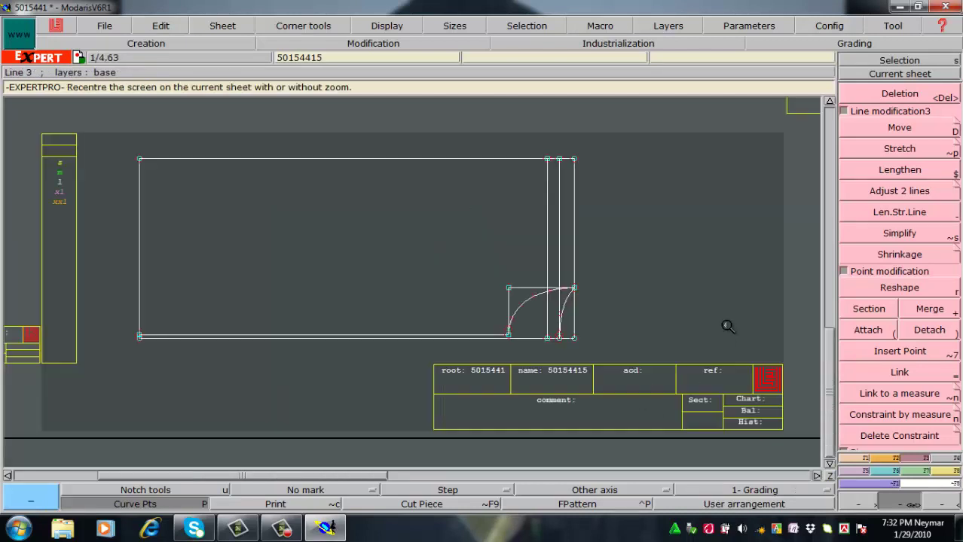
drag(446, 195, 673, 366)
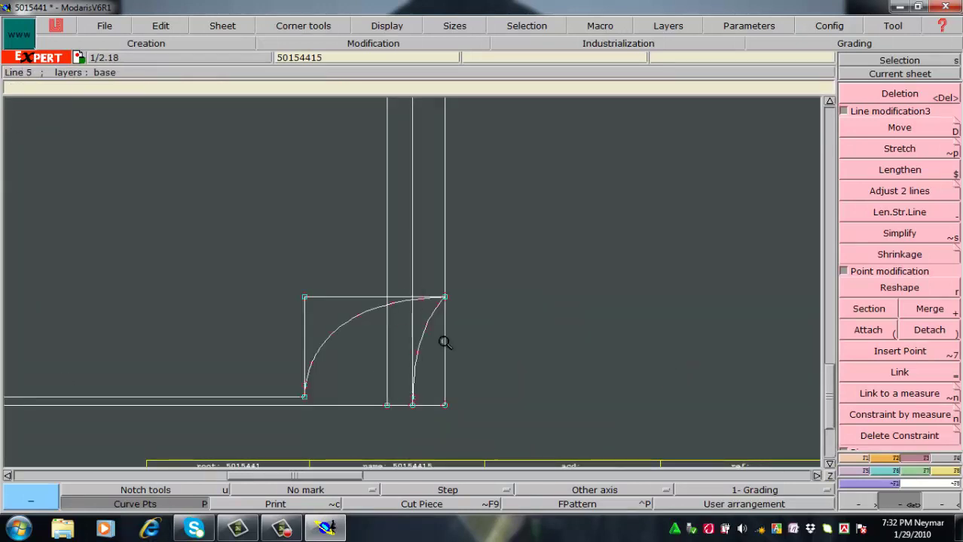
key(d)
click(388, 405)
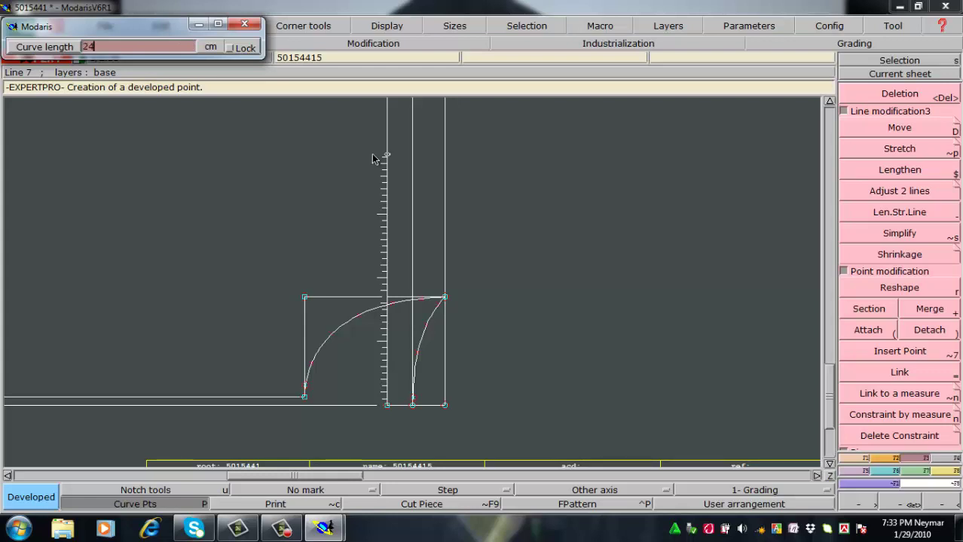
right_click(527, 199)
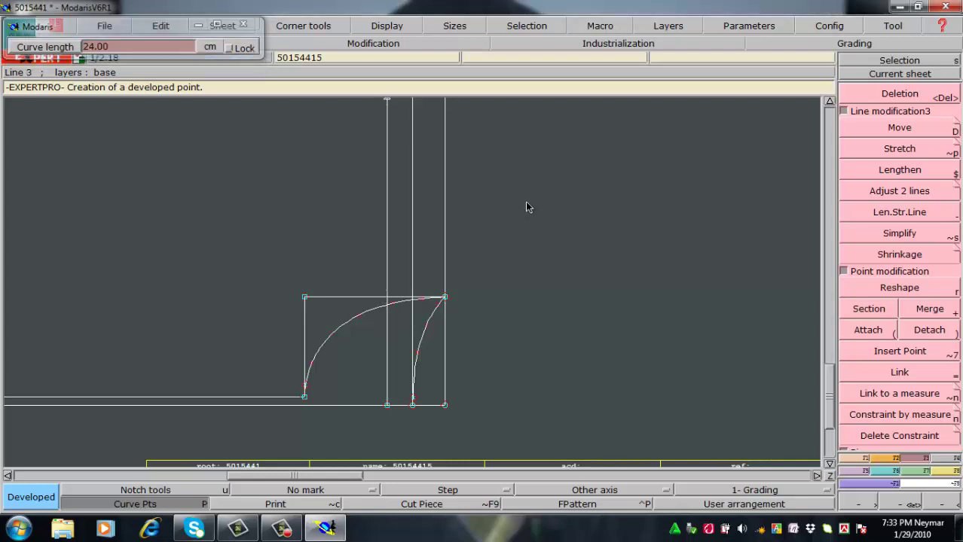
Step: Insert the developed point into the leftmost vertical line as a real line point
key(Home)
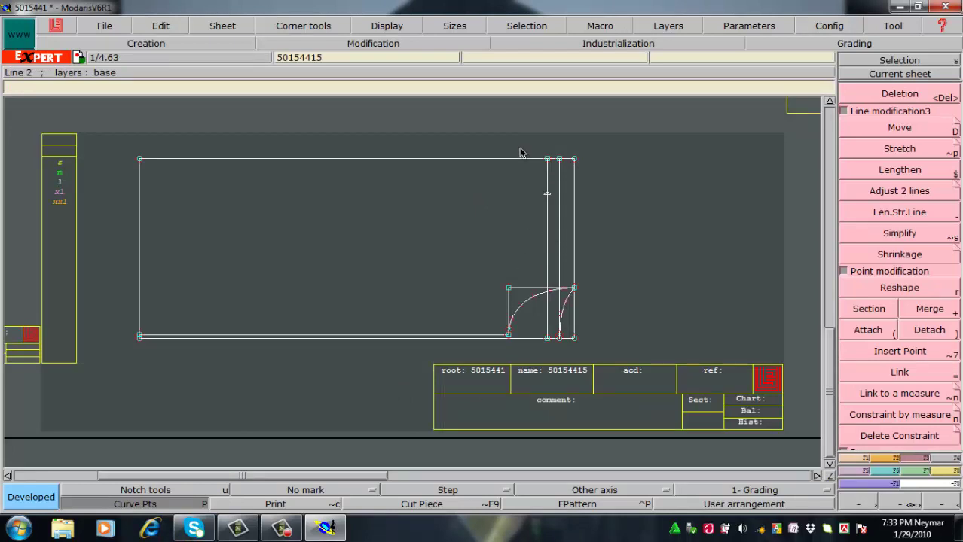
key(alt+7)
click(551, 194)
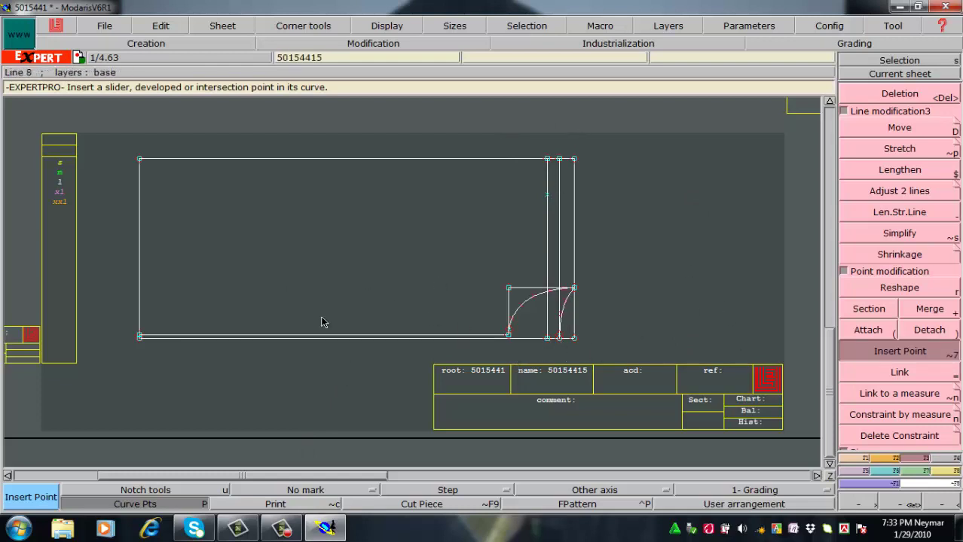
key(z)
drag(583, 232, 643, 338)
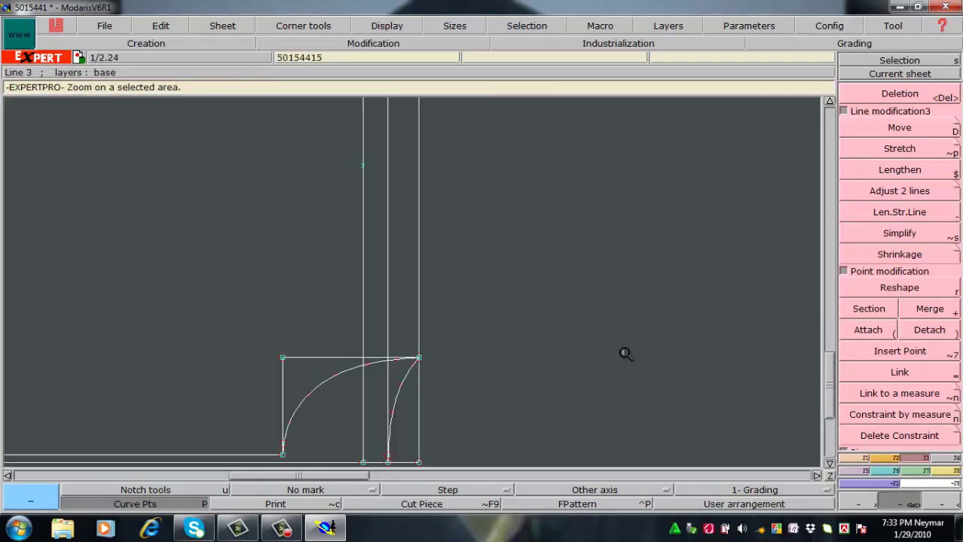
drag(214, 122, 559, 433)
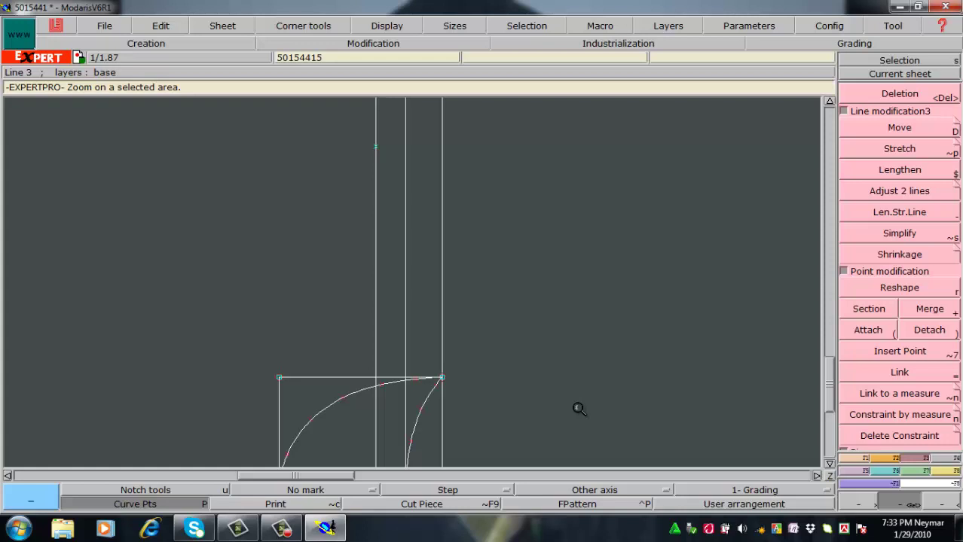
key(Escape)
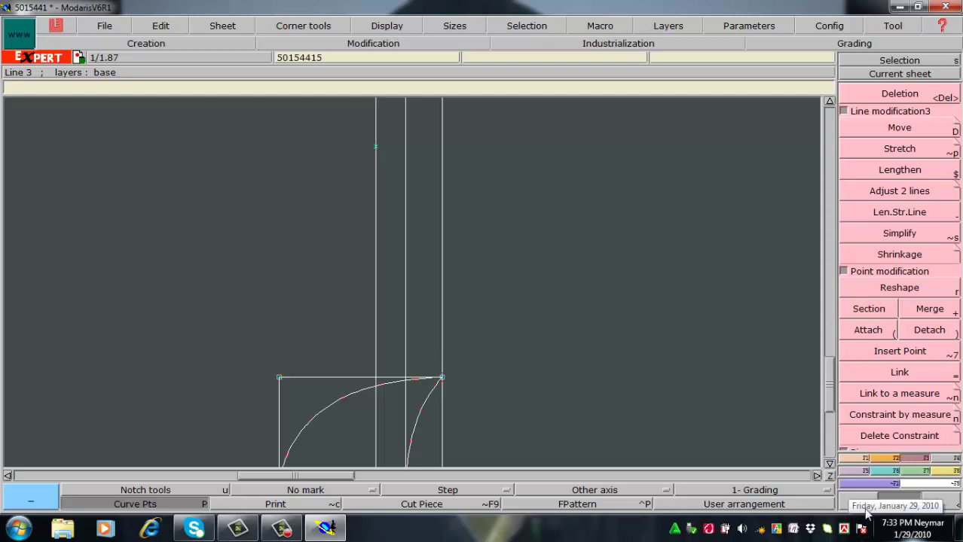
click(864, 376)
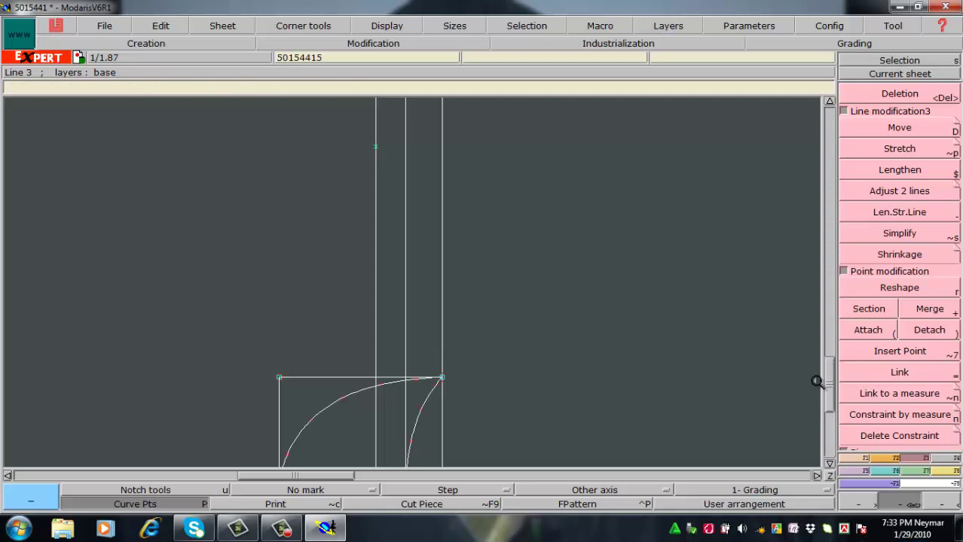
click(844, 419)
Step: Shorten the leftmost vertical line to the inserted point by deleting its upper end point
key(Home)
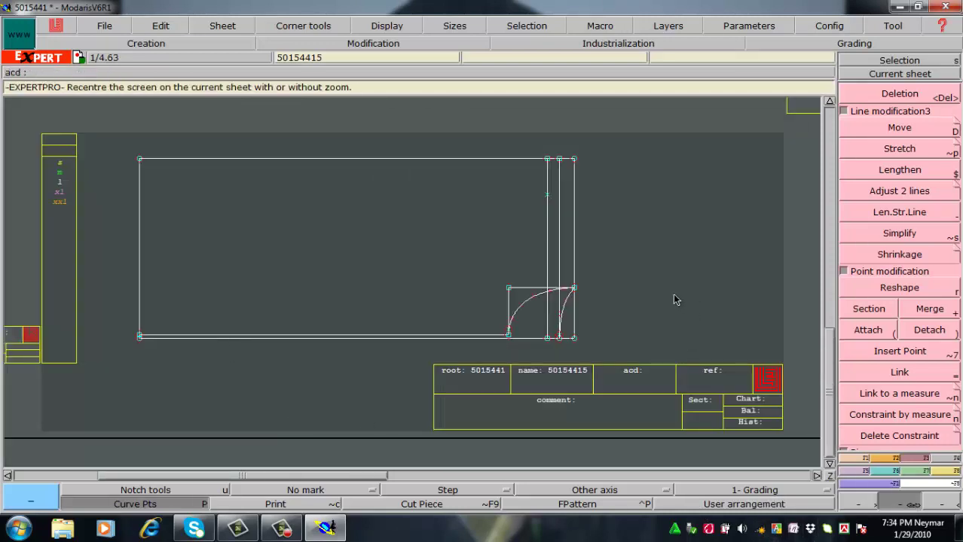
key(z)
drag(469, 151, 725, 230)
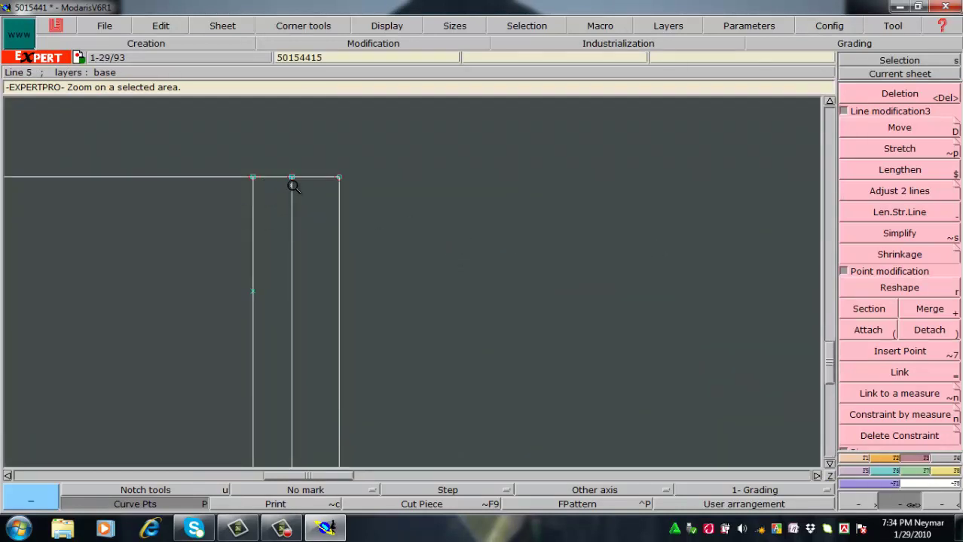
key(Delete)
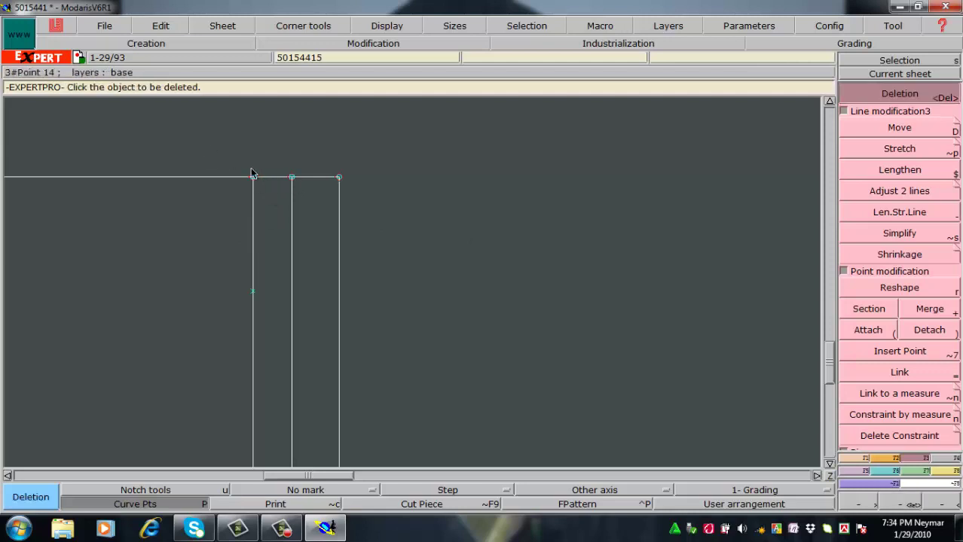
click(253, 185)
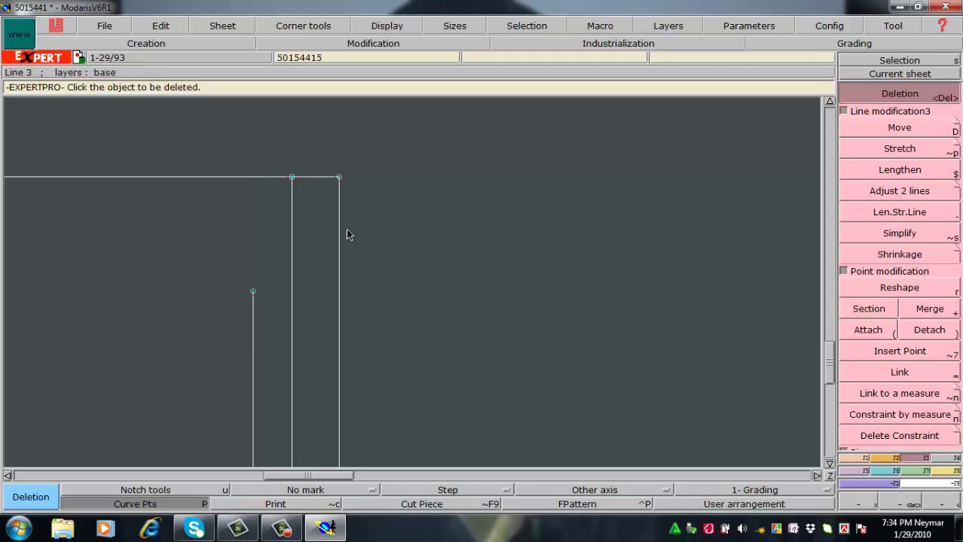
Step: Draw a straight line from the curves' shared upper corner to the shortened vertical line's top end, and delete that vertical line
key(Home)
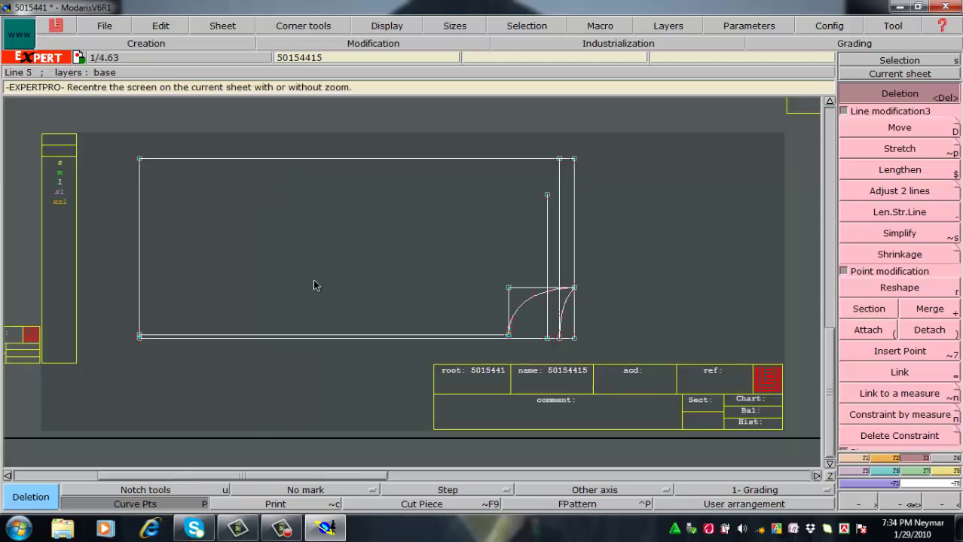
key(Return)
drag(500, 183, 613, 332)
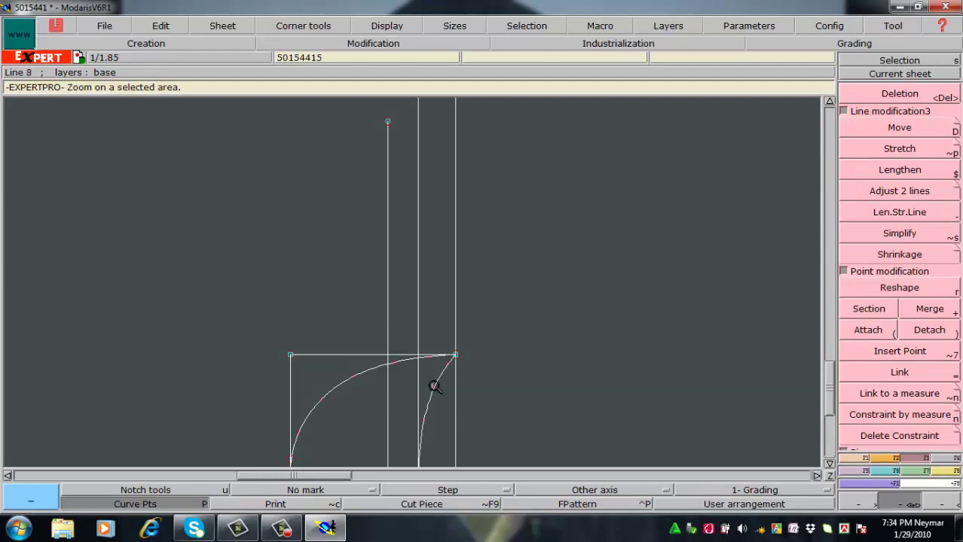
key(l)
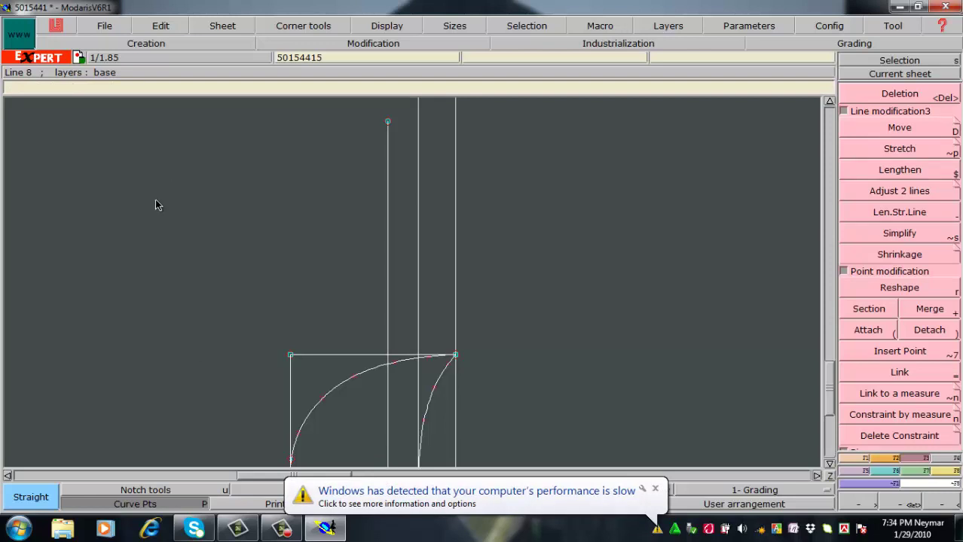
click(455, 356)
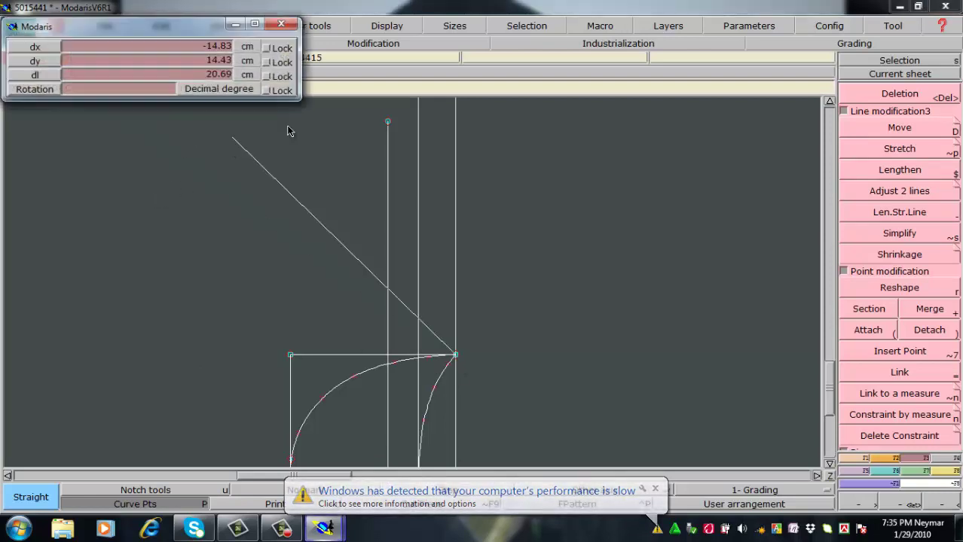
click(388, 121)
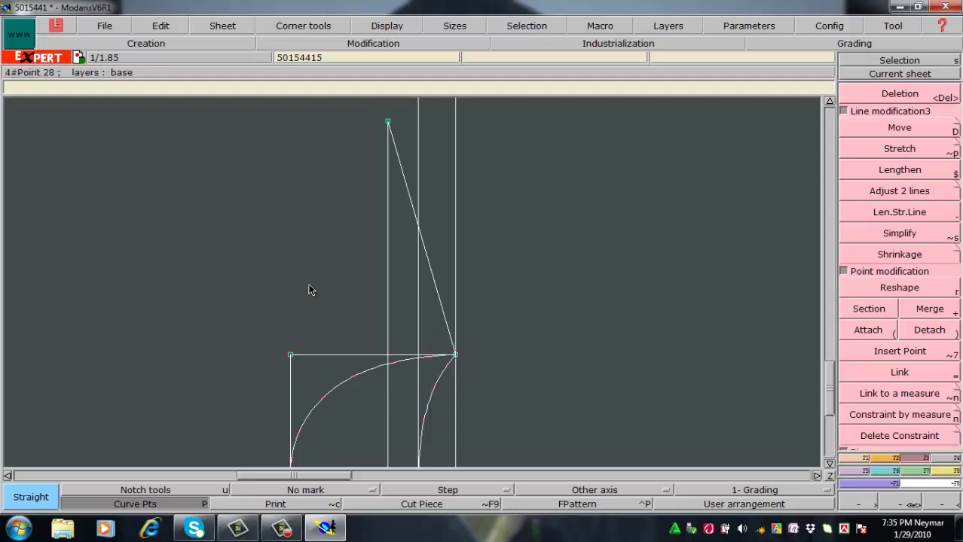
key(Delete)
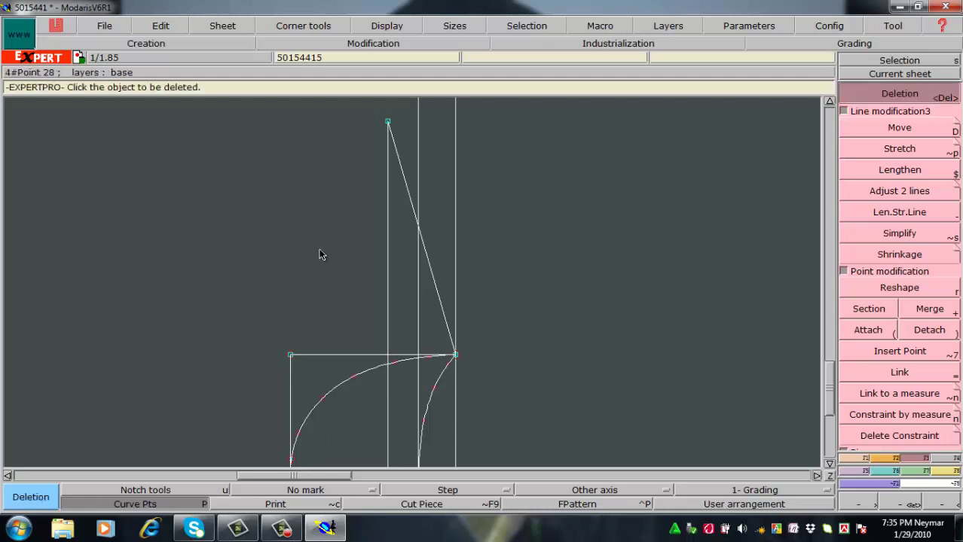
click(388, 259)
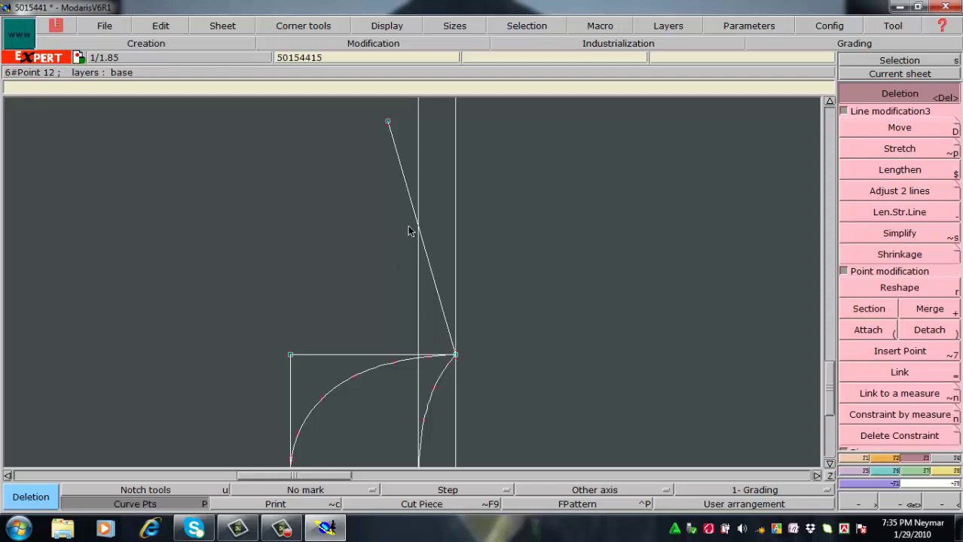
Step: Create a symmetry axis along the slanted line from the curves' shared corner and mirror the large curve across it
key(shift+s)
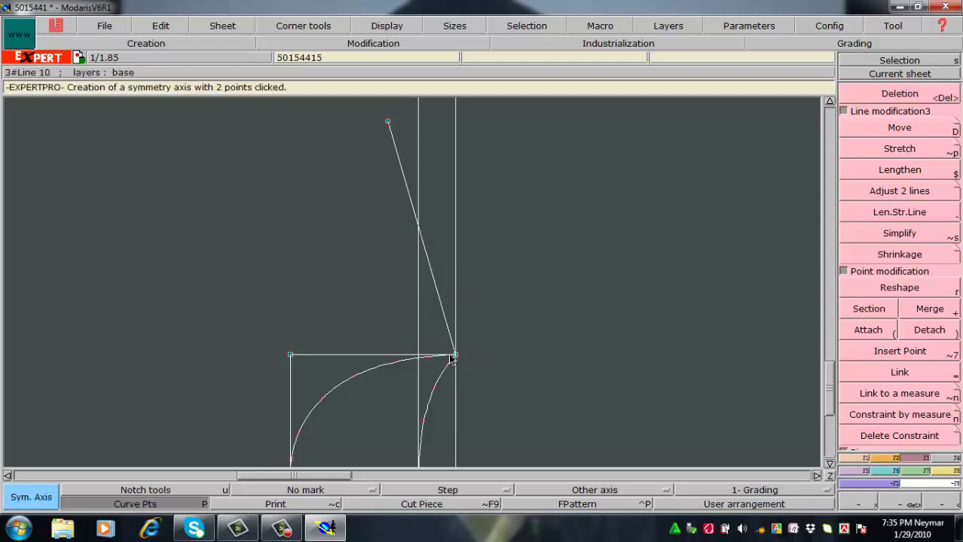
click(423, 243)
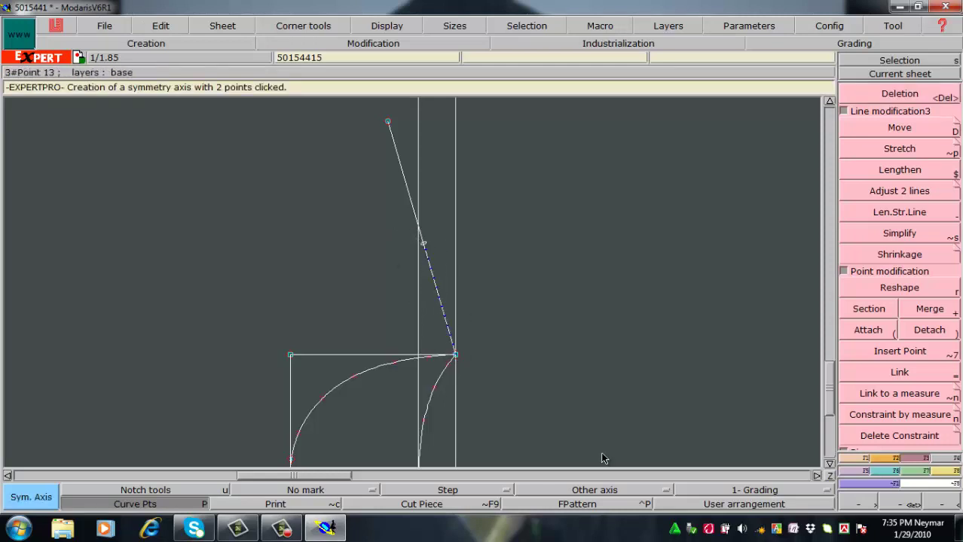
click(382, 370)
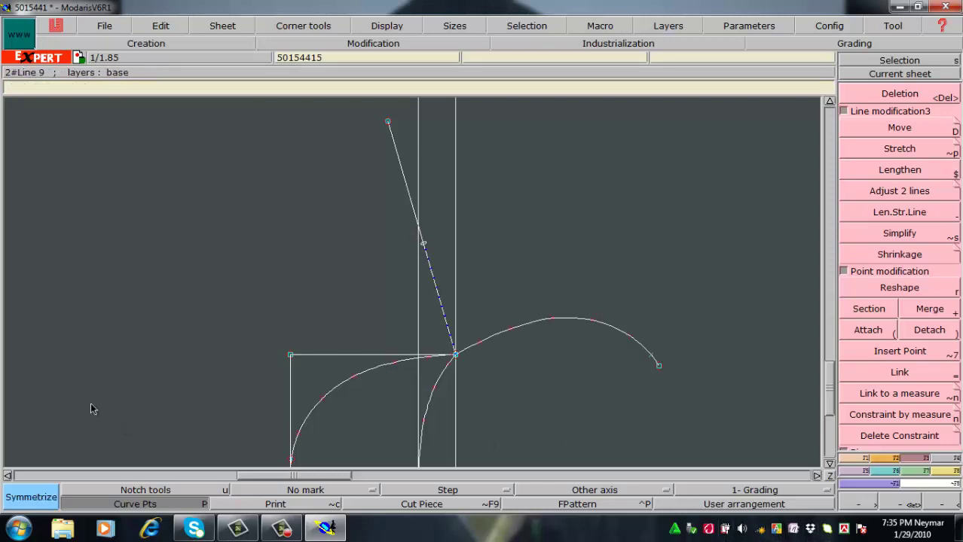
Step: Reshape the small curve by slightly adjusting its two curve points nearest the shared corner
key(Return)
drag(506, 417, 509, 426)
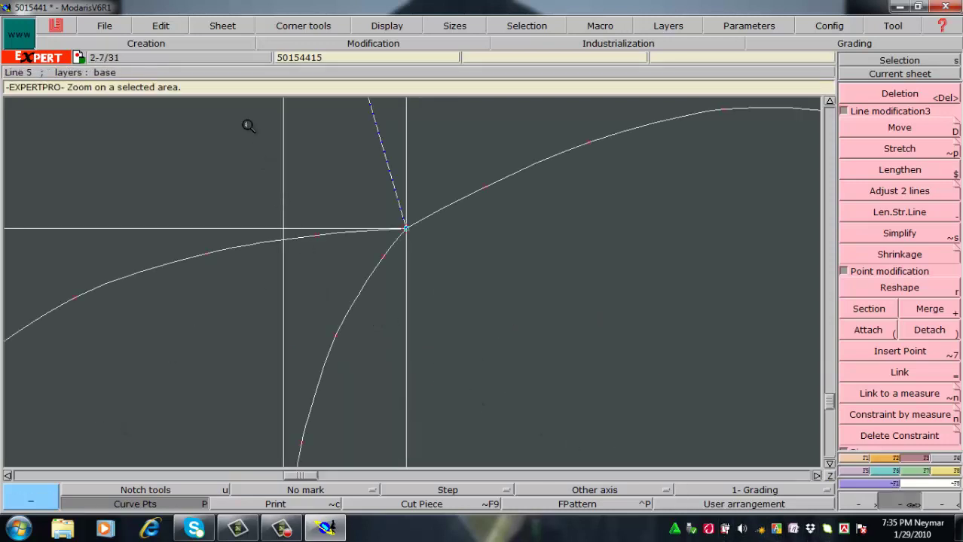
drag(249, 127, 712, 375)
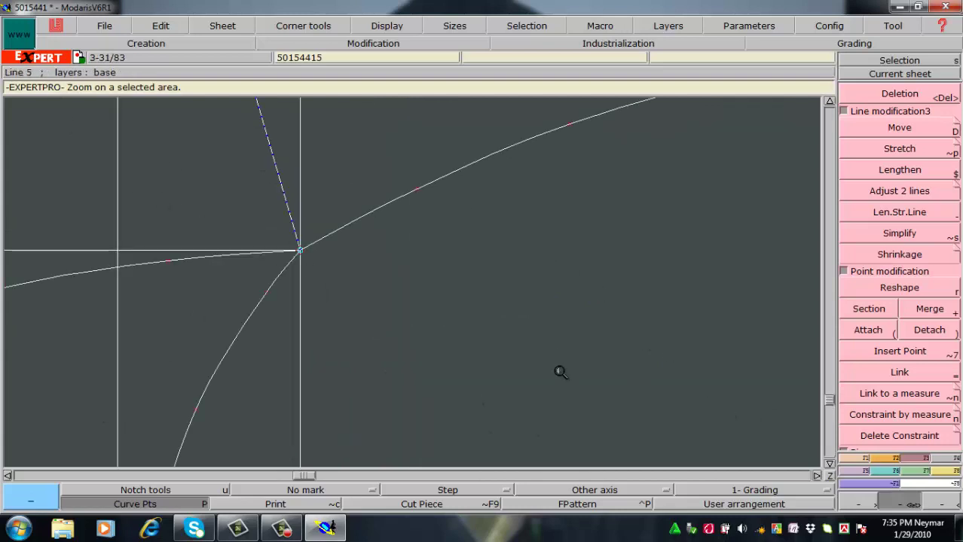
key(r)
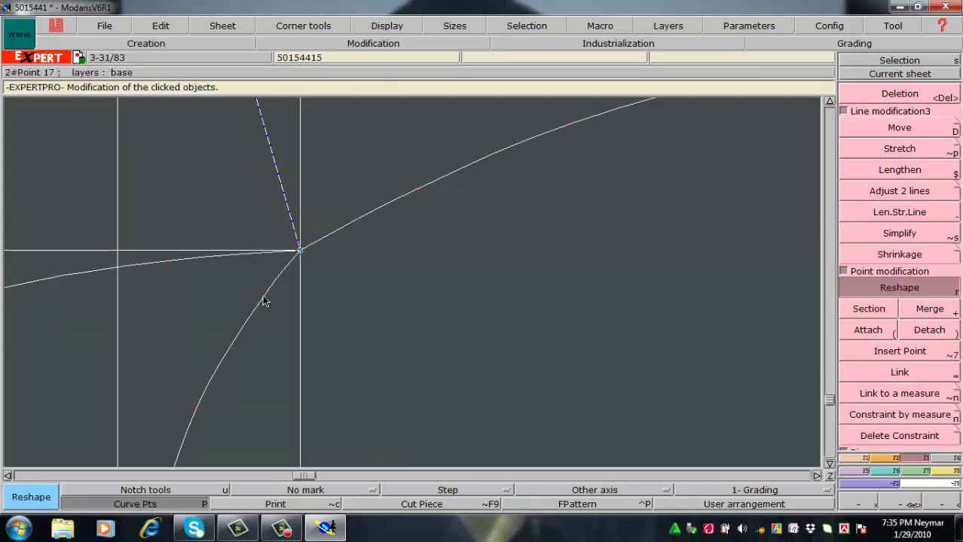
drag(265, 296, 258, 294)
drag(194, 405, 197, 401)
drag(259, 298, 262, 301)
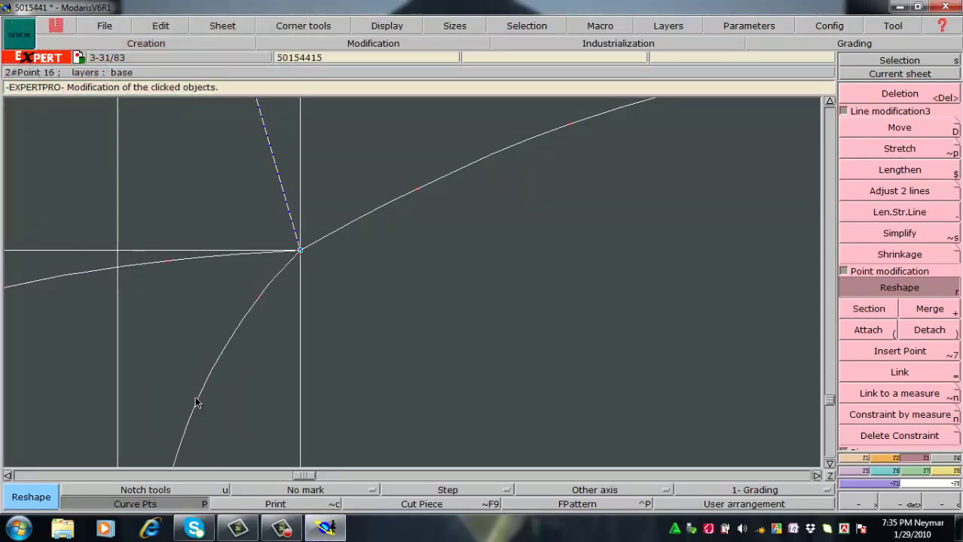
drag(197, 400, 202, 387)
Step: Reshape the mirrored large curve by moving its two curve points nearest the shared corner closer to that corner
click(416, 189)
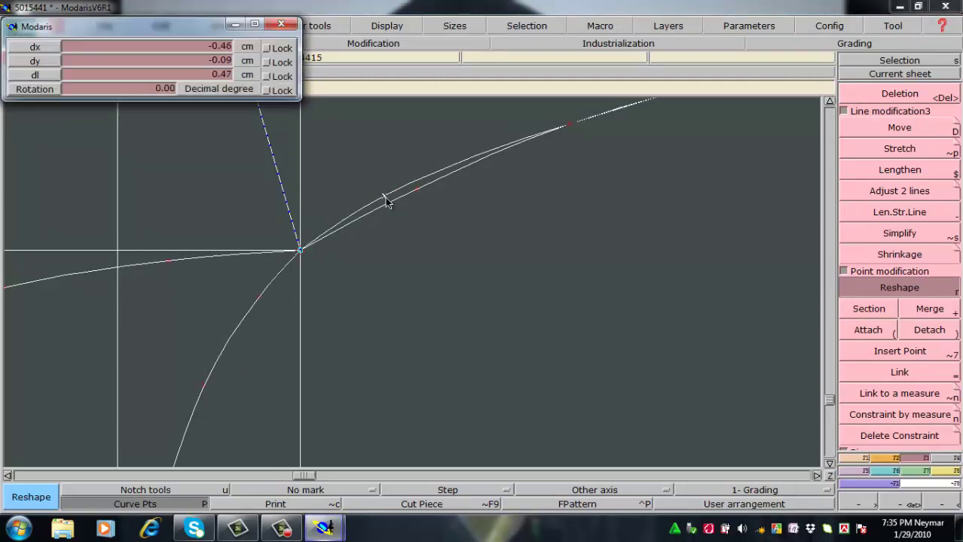
click(391, 199)
click(389, 197)
drag(386, 213, 343, 223)
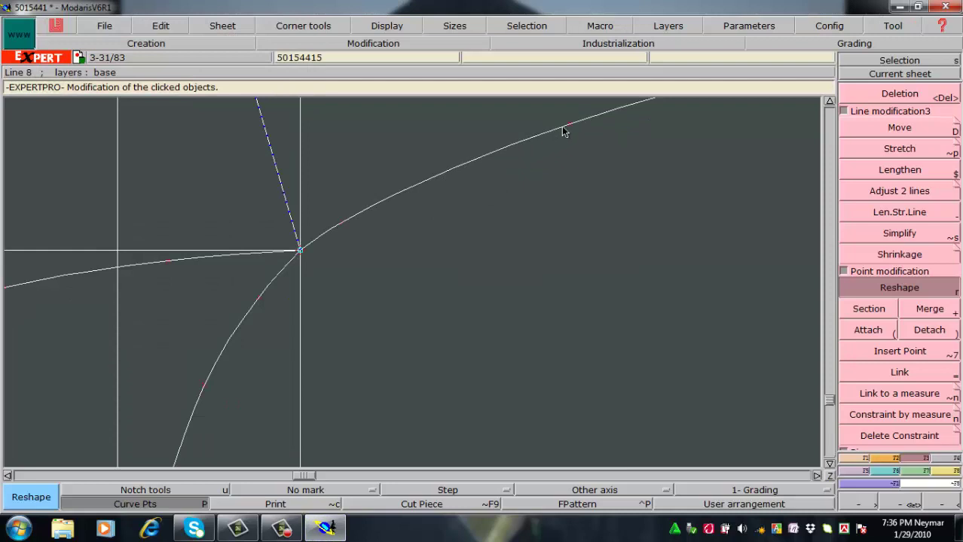
mouse_move(567, 125)
mouse_down()
mouse_move(541, 135)
mouse_move(561, 134)
mouse_up()
right_click(261, 358)
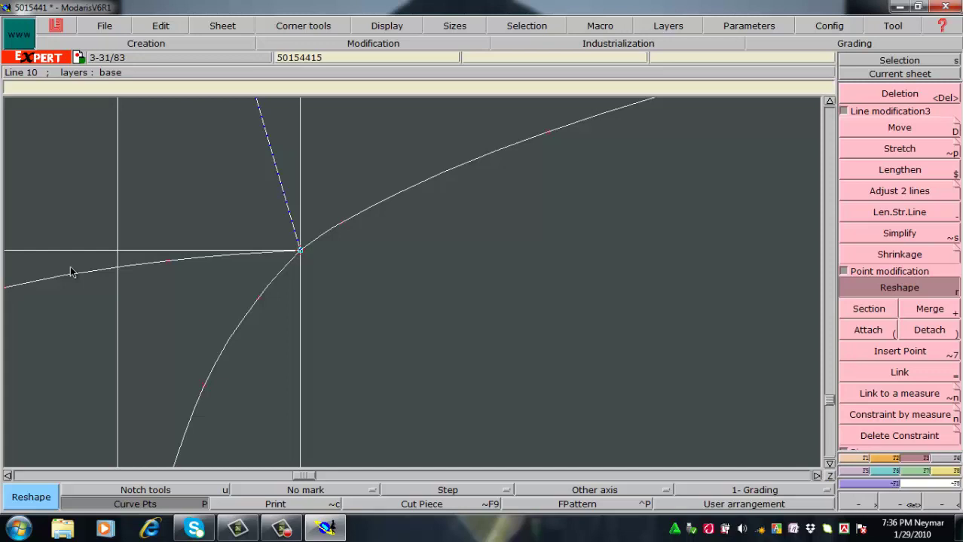
Step: Turn on the outline print as a reference and delete the original large curve
key(d)
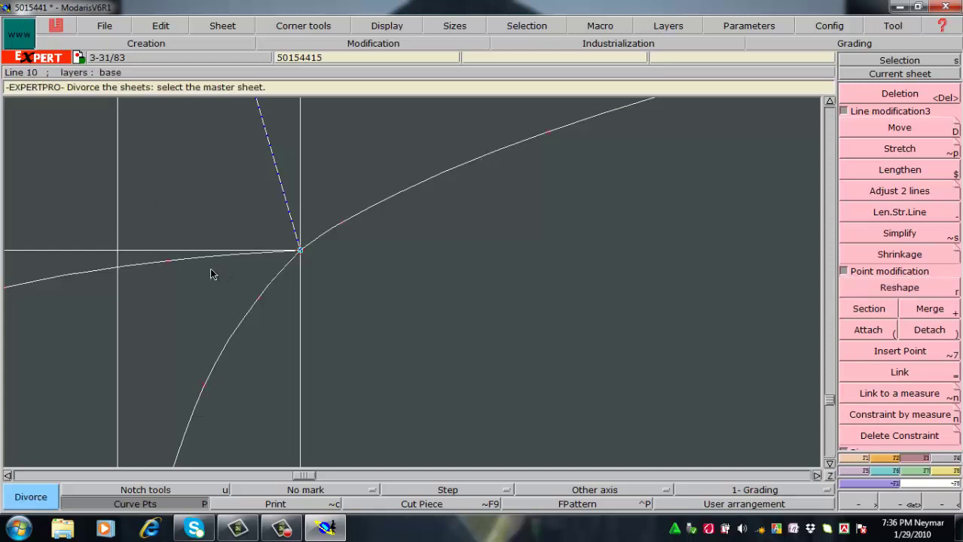
click(283, 504)
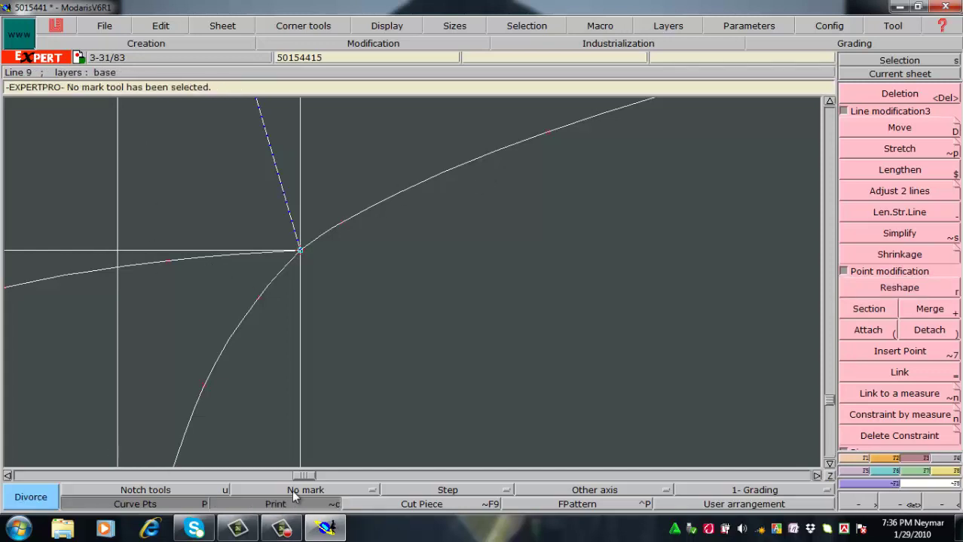
key(Delete)
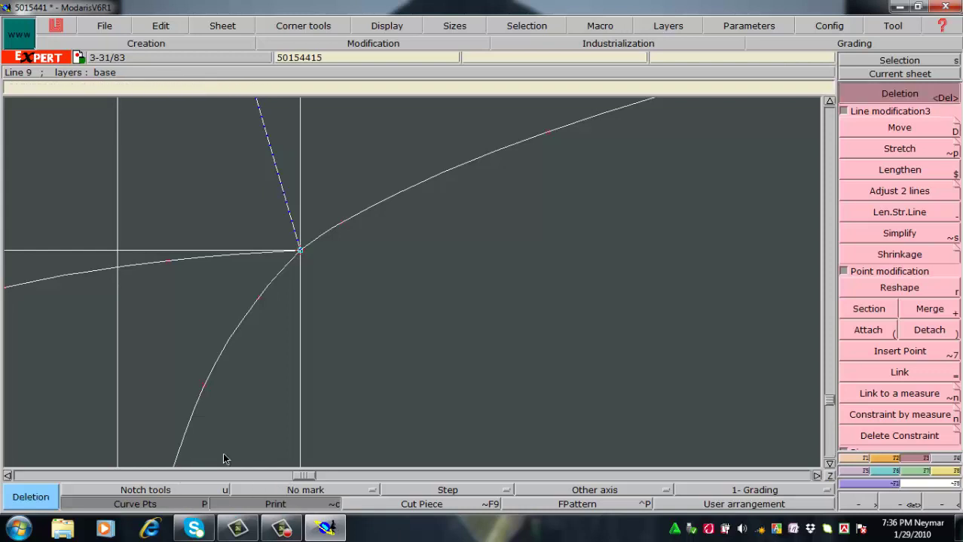
click(144, 267)
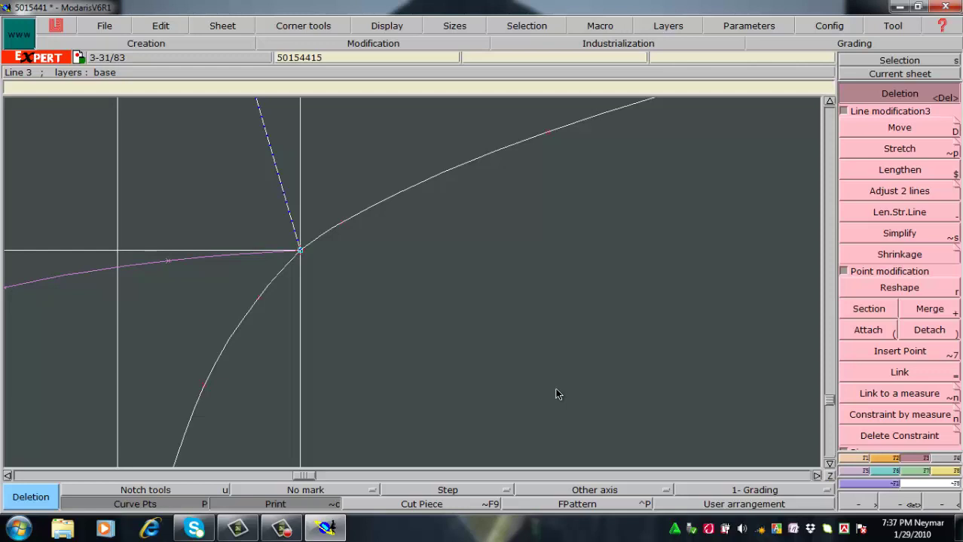
Step: Smooth the junction by slightly reshaping the mirrored curve's two points nearest the shared corner and the small curve's upper points
key(r)
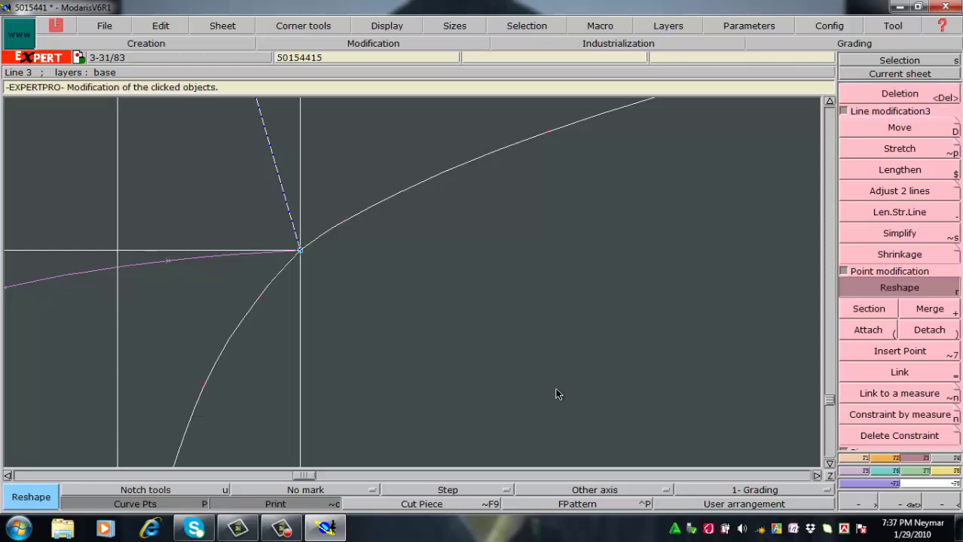
click(340, 222)
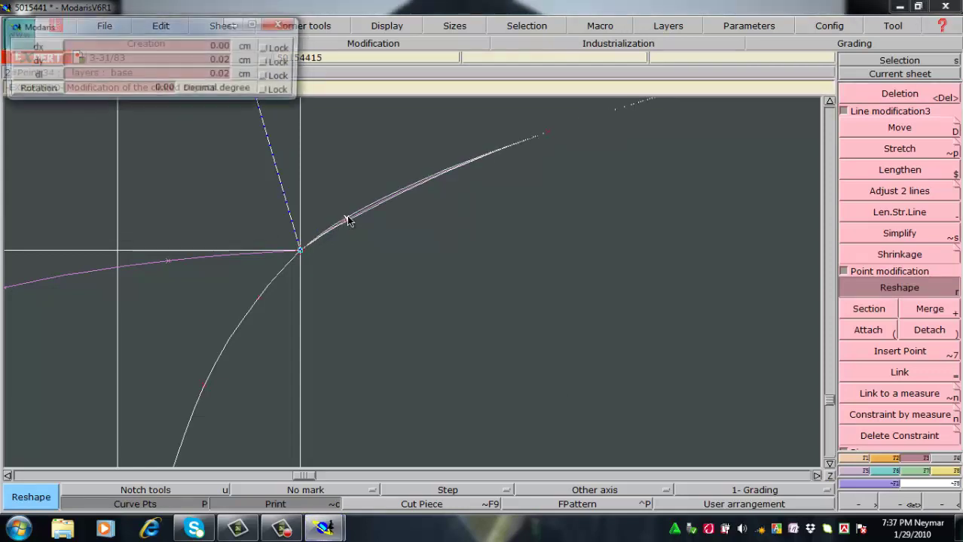
click(345, 220)
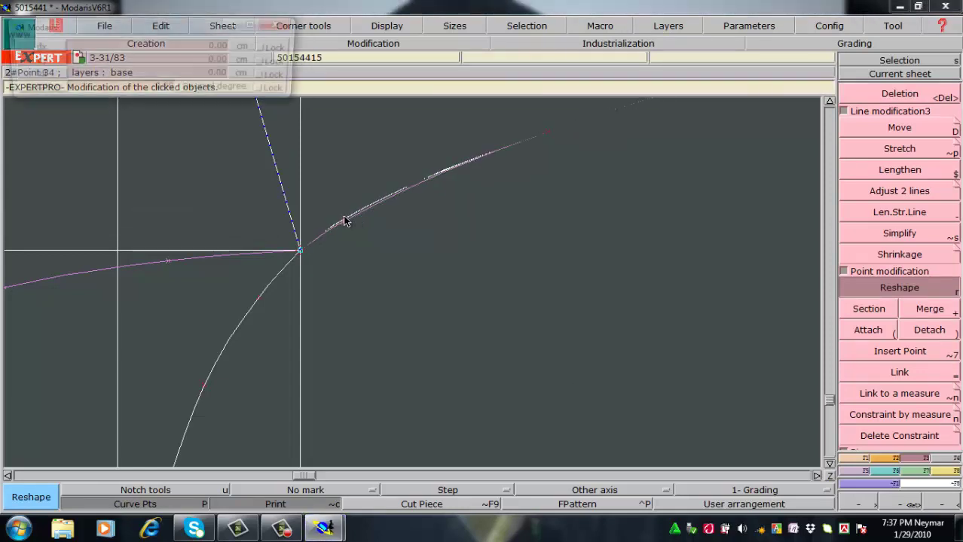
click(344, 220)
click(535, 140)
click(547, 131)
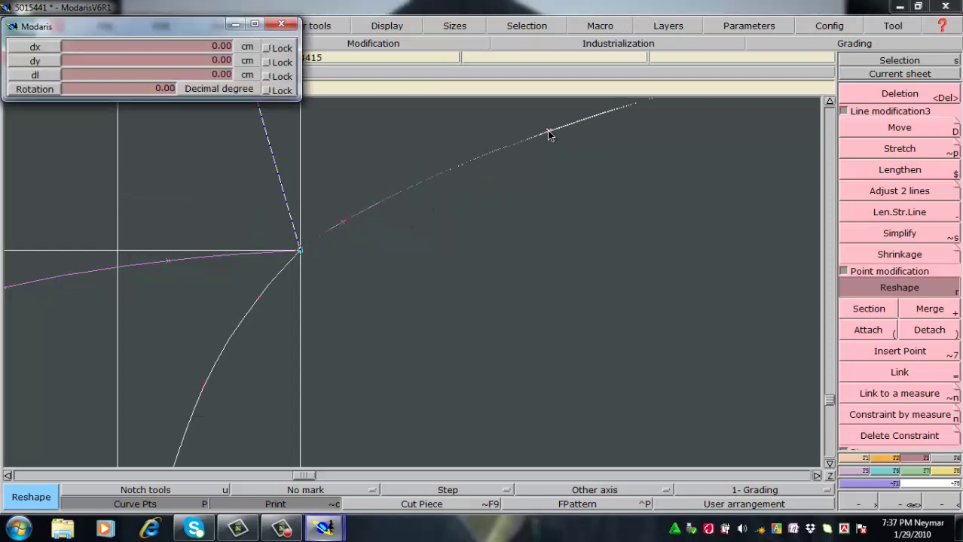
click(546, 131)
click(546, 131)
click(545, 129)
click(544, 129)
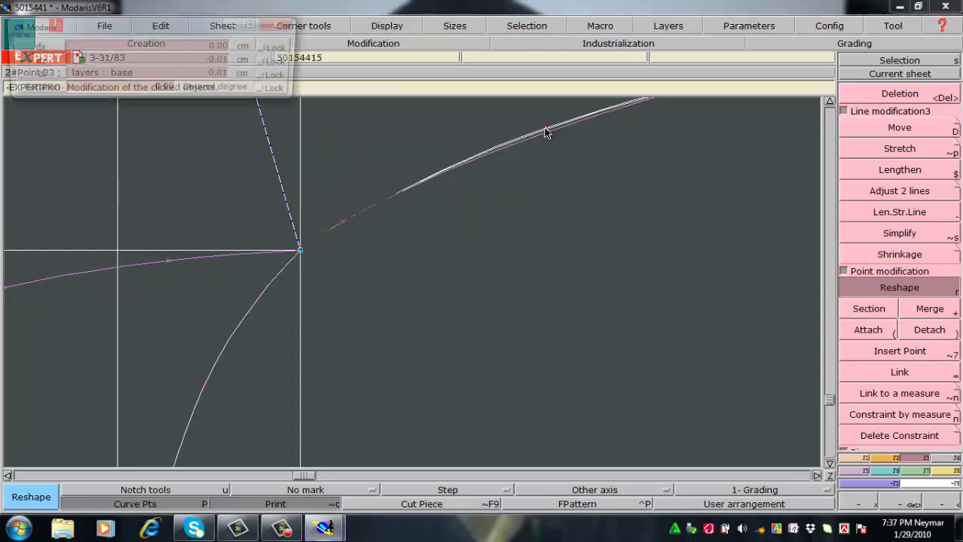
click(546, 130)
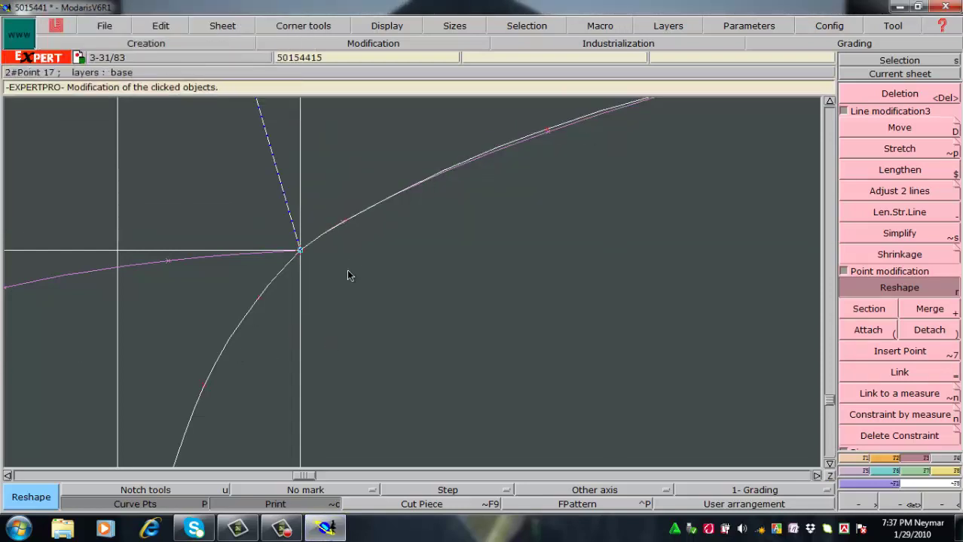
click(203, 387)
click(202, 389)
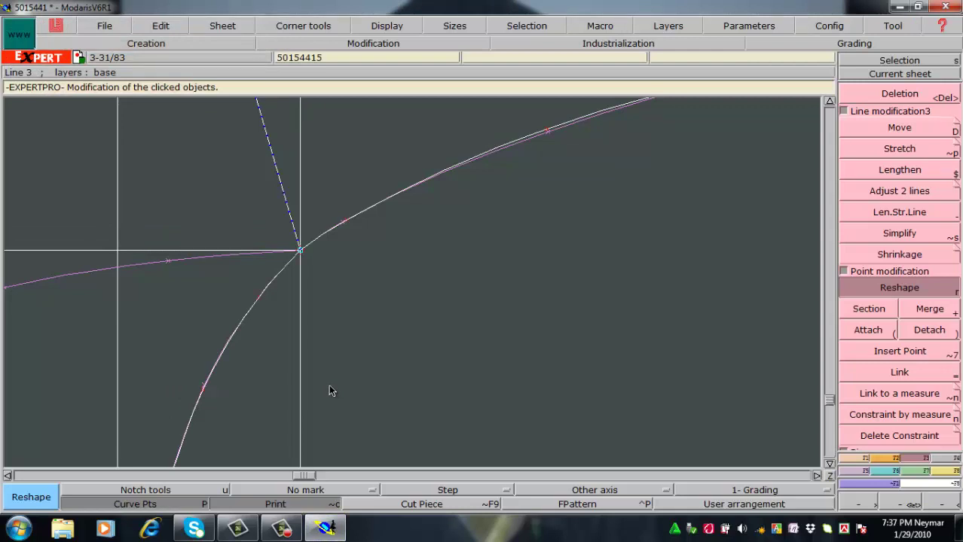
Step: Symmetrize the reshaped curve back across the slanted axis and delete its mirrored counterpart outside the pattern
key(shift+s)
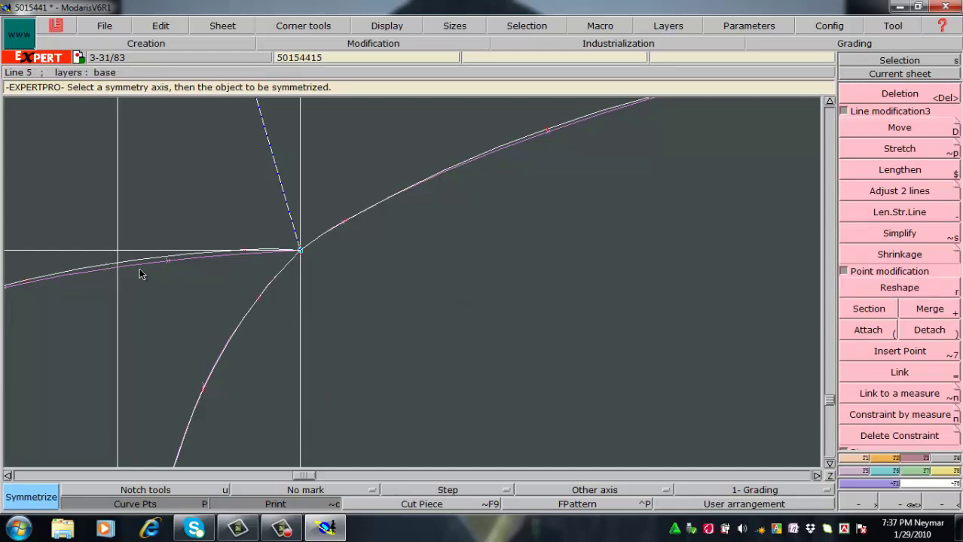
key(Delete)
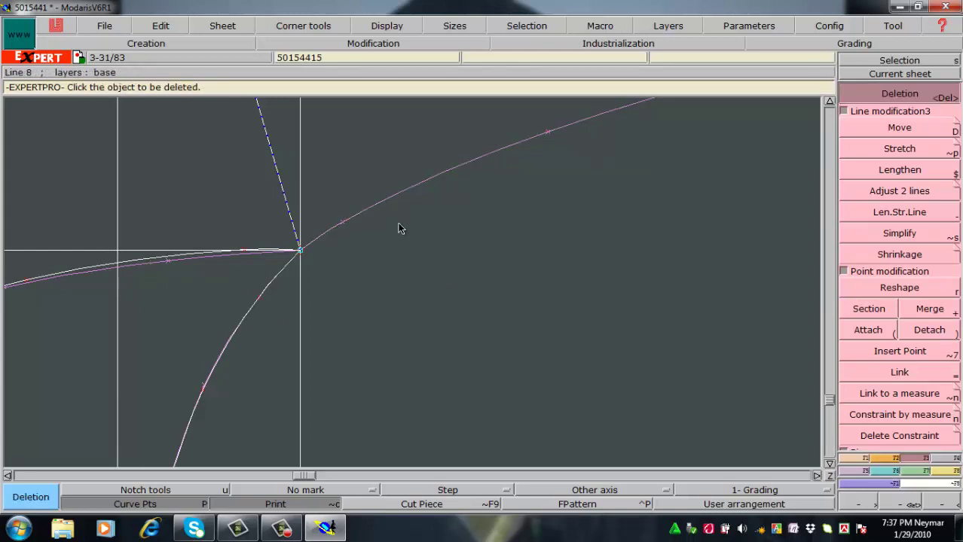
Step: Fine-tune the large curve's two middle points and the small curve's lower point, and turn off the outline print
key(Home)
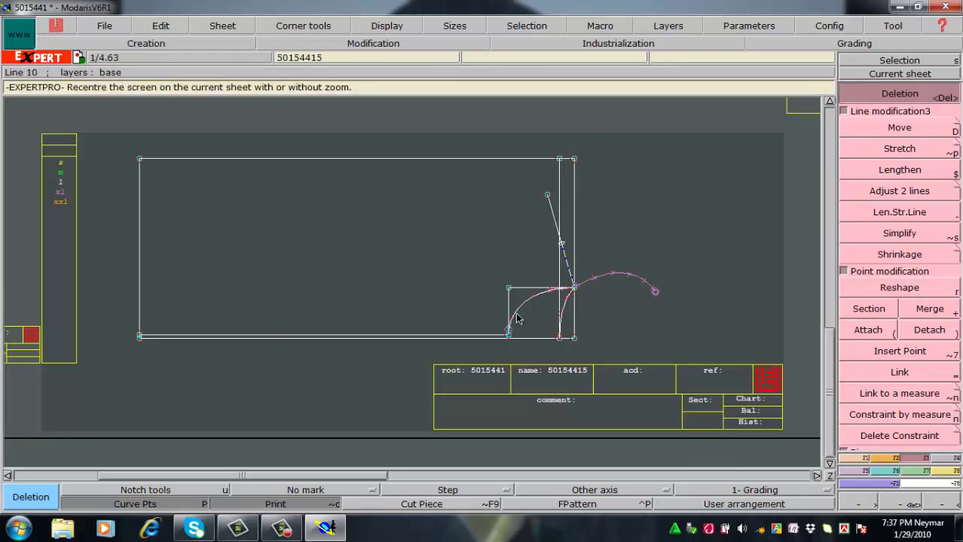
key(Return)
drag(622, 349, 622, 347)
drag(208, 163, 598, 400)
drag(98, 128, 794, 508)
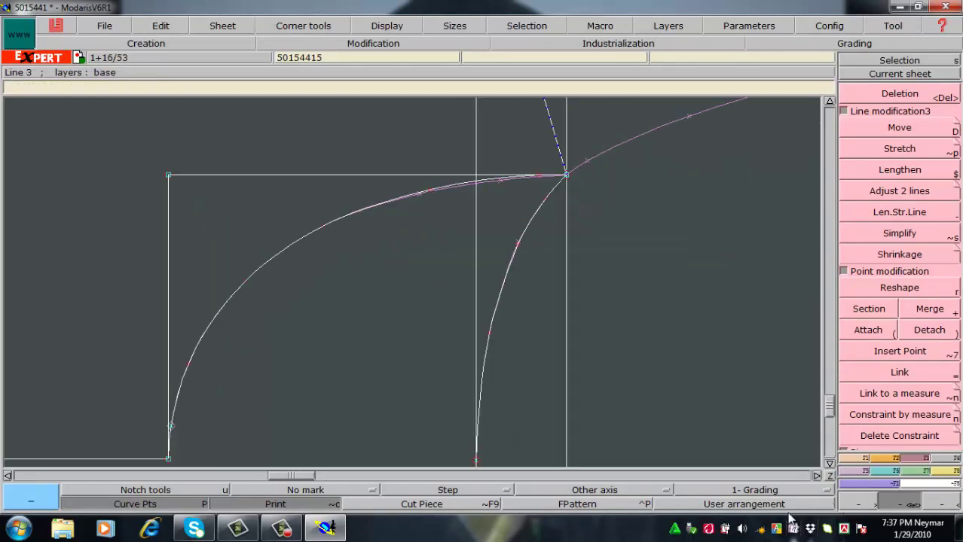
key(r)
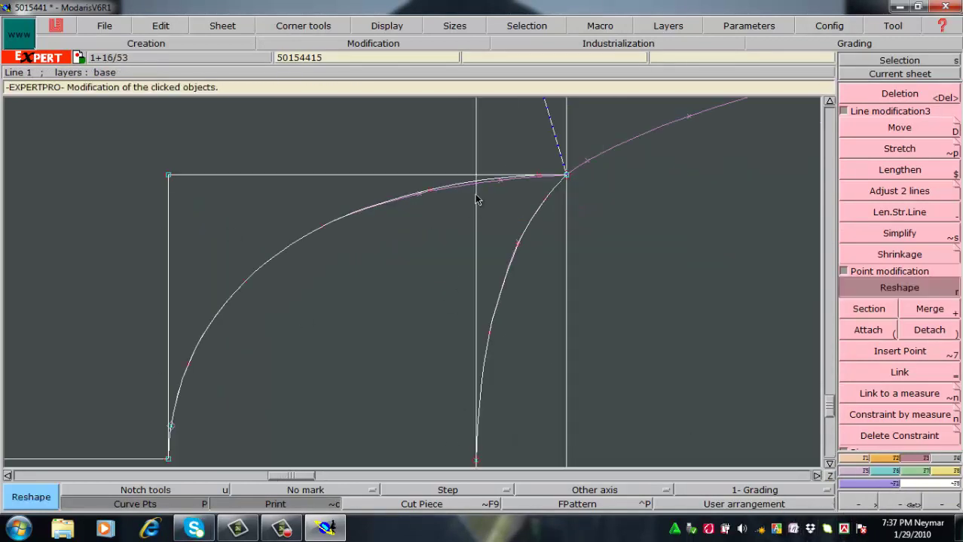
click(323, 227)
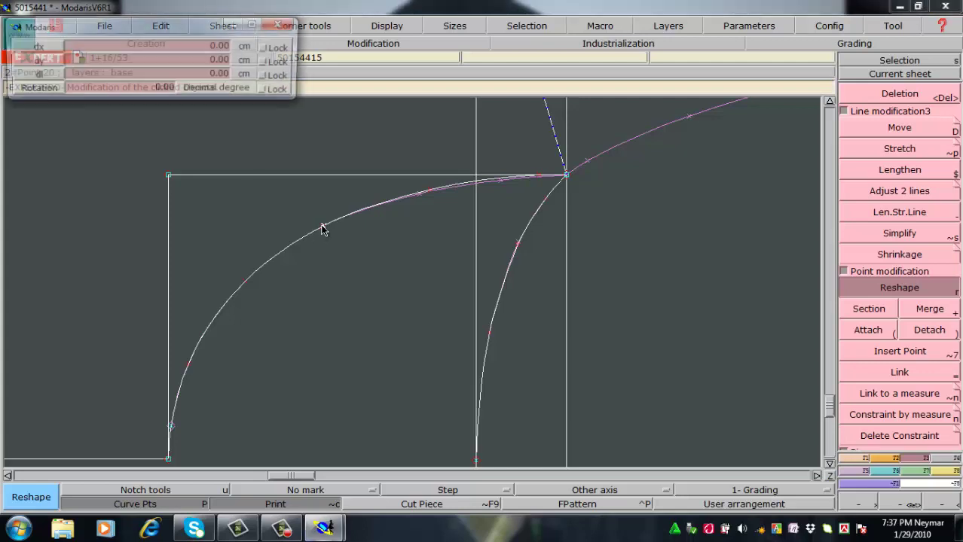
click(322, 227)
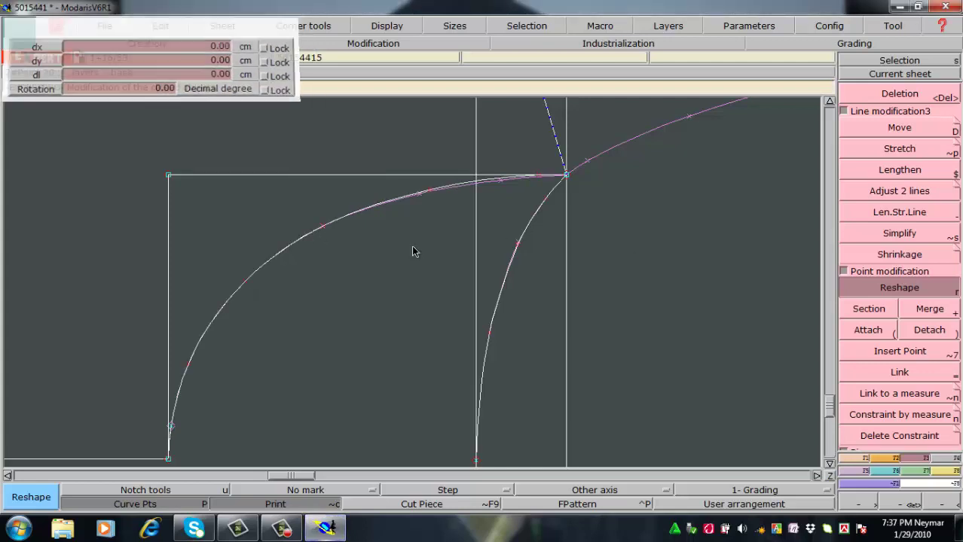
click(245, 282)
right_click(136, 347)
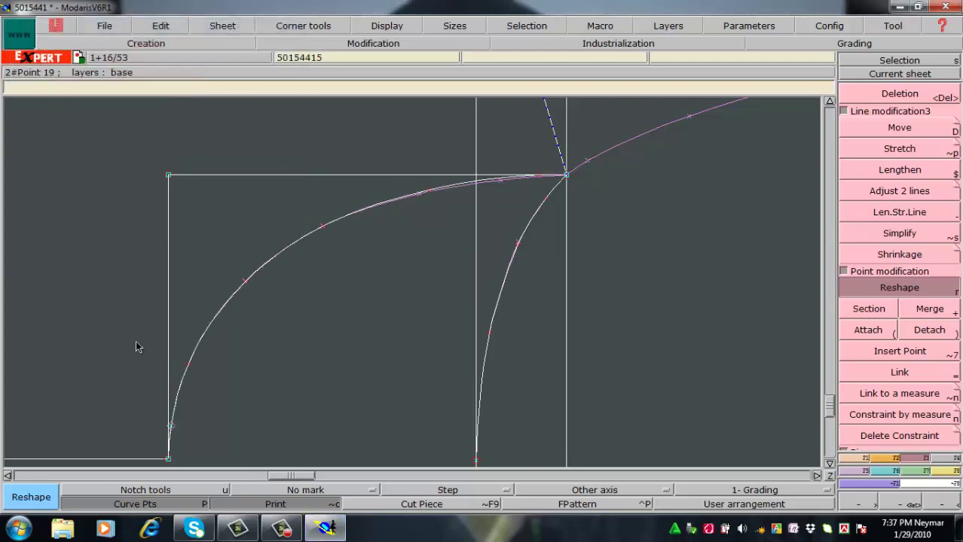
click(490, 333)
right_click(490, 336)
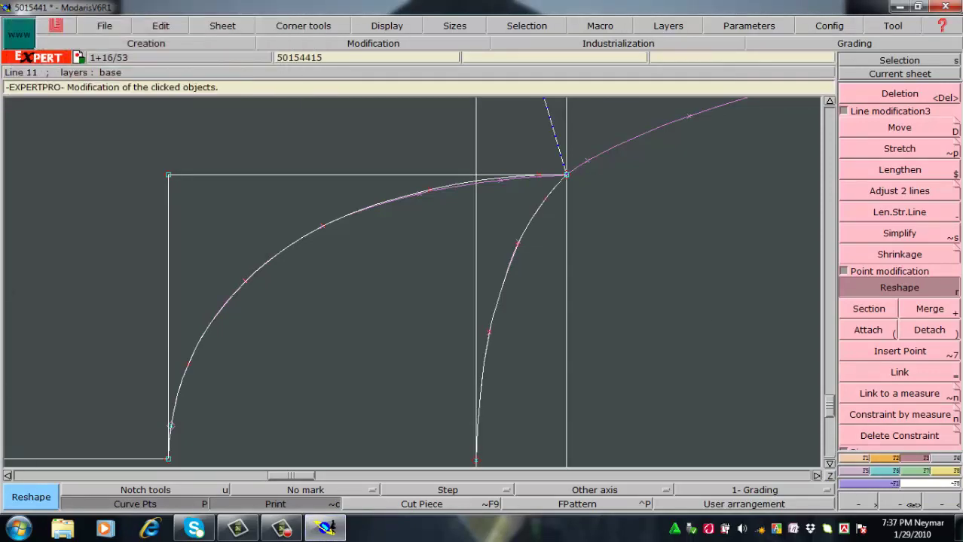
click(270, 507)
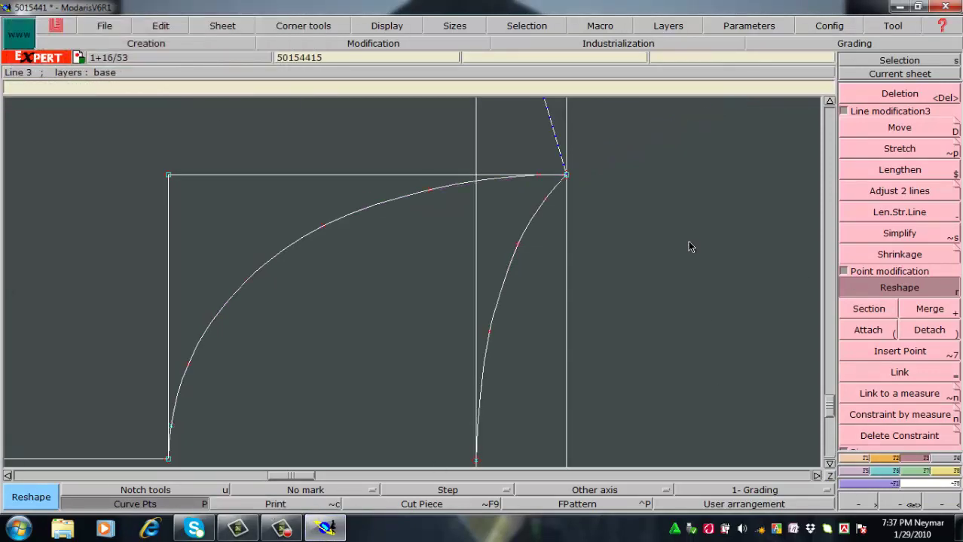
Step: Try to measure the small curve's length from the shared corner to its lower end, and empty the measurement table
key(Home)
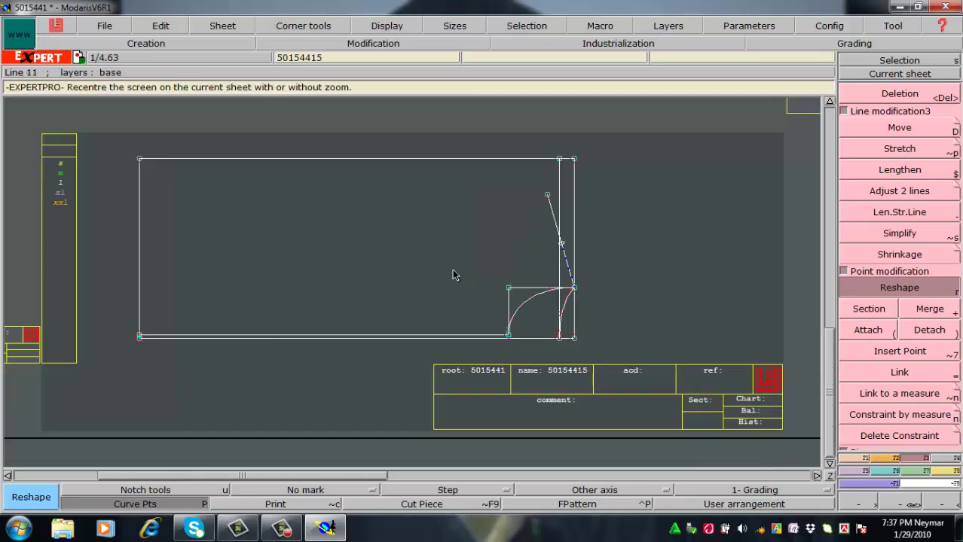
key(Return)
drag(444, 270, 606, 376)
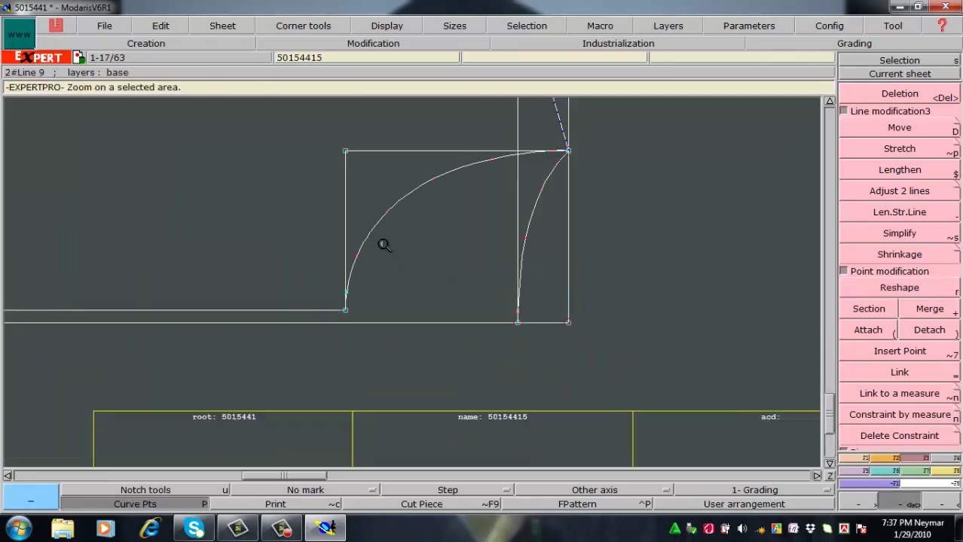
drag(300, 111, 702, 414)
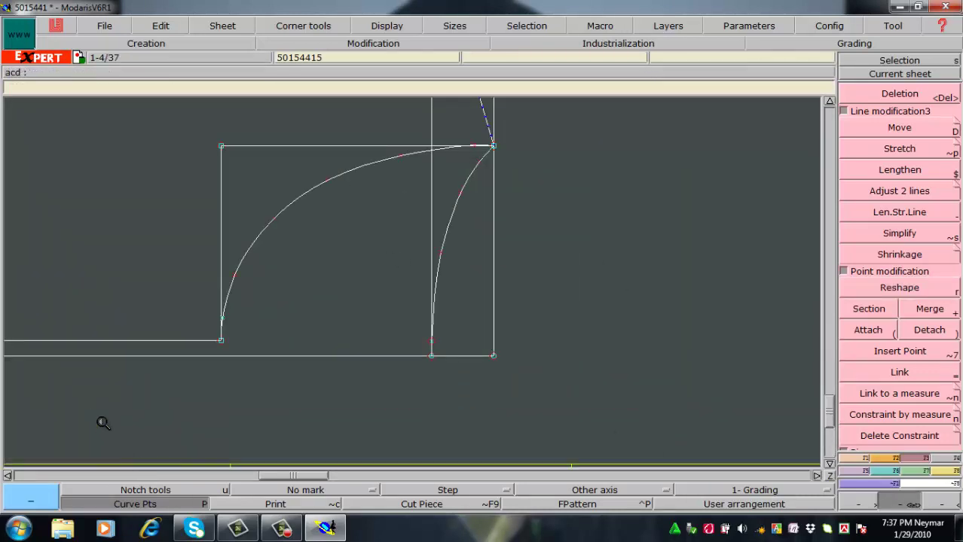
key(l)
click(494, 146)
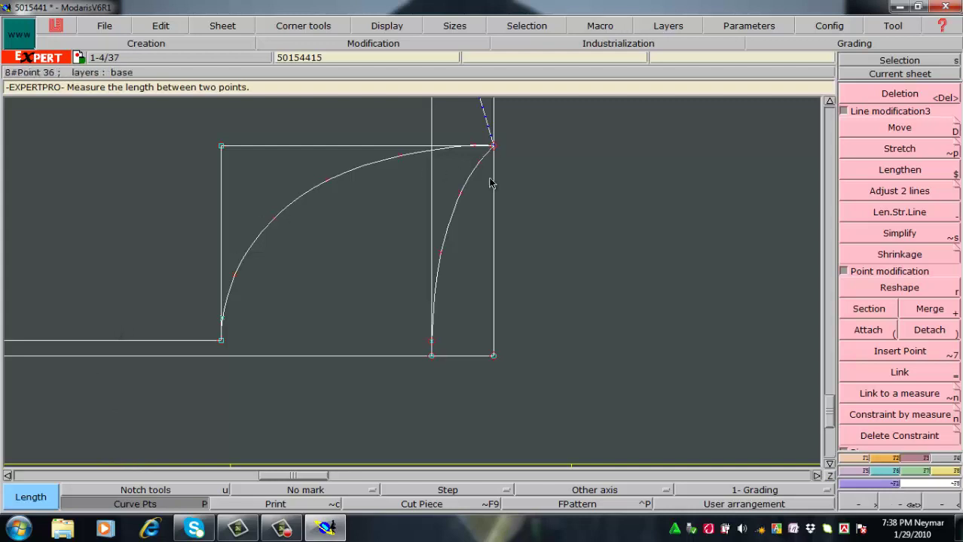
click(430, 355)
click(525, 304)
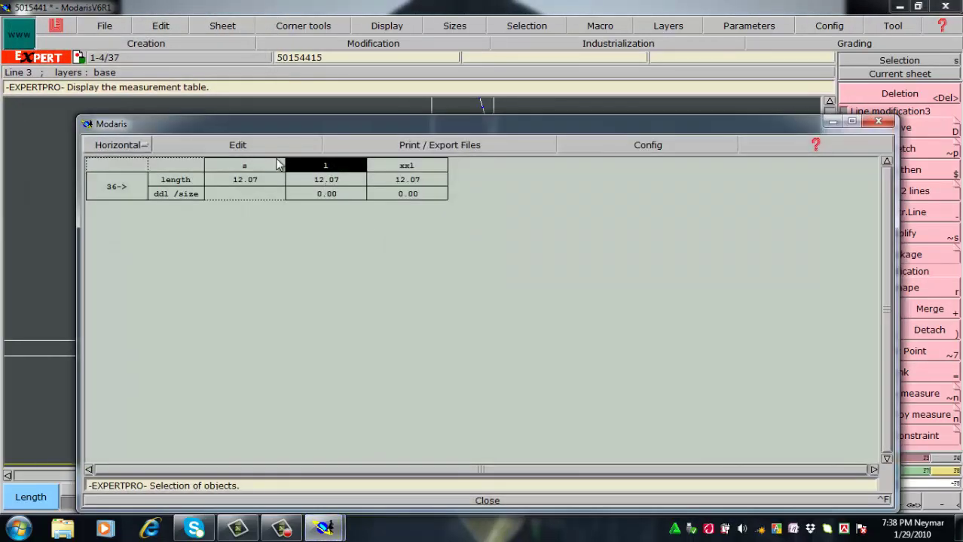
click(234, 144)
click(215, 207)
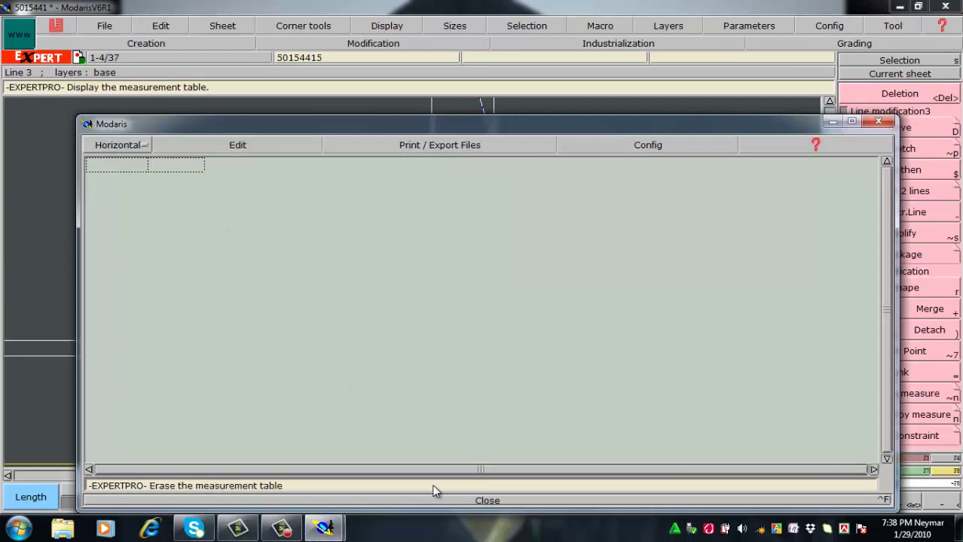
click(507, 498)
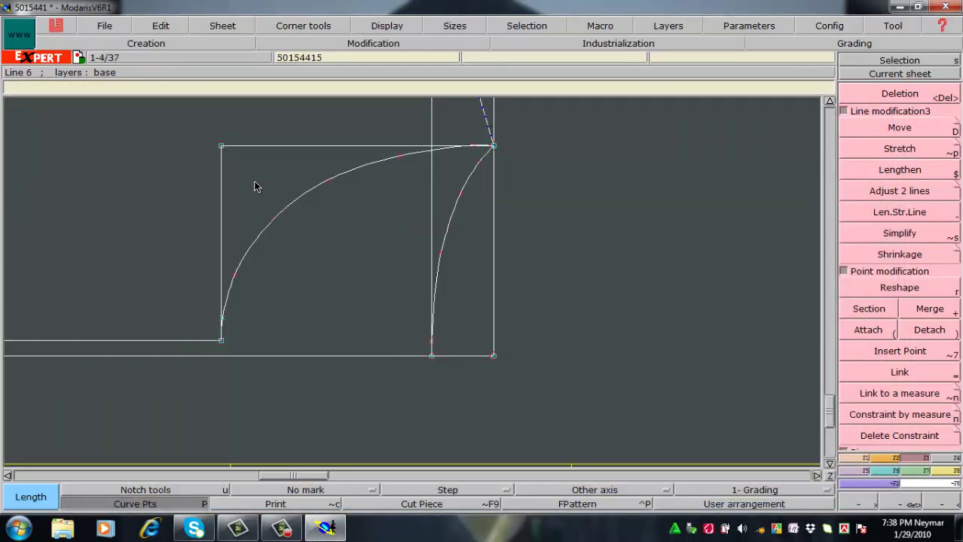
Step: Measure the lengths of the small and large curves between the shared corner and their lower ends, and display the measurement table
click(432, 357)
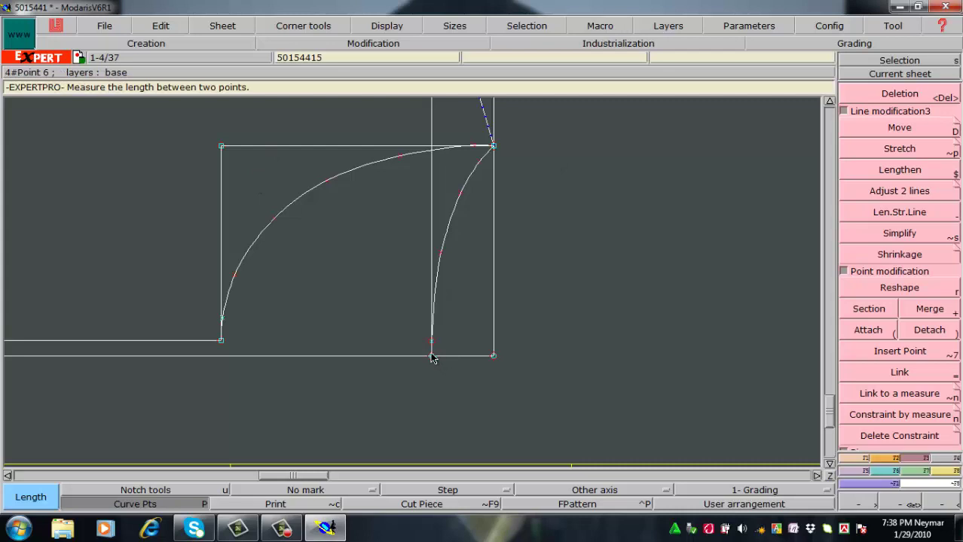
click(431, 355)
click(493, 146)
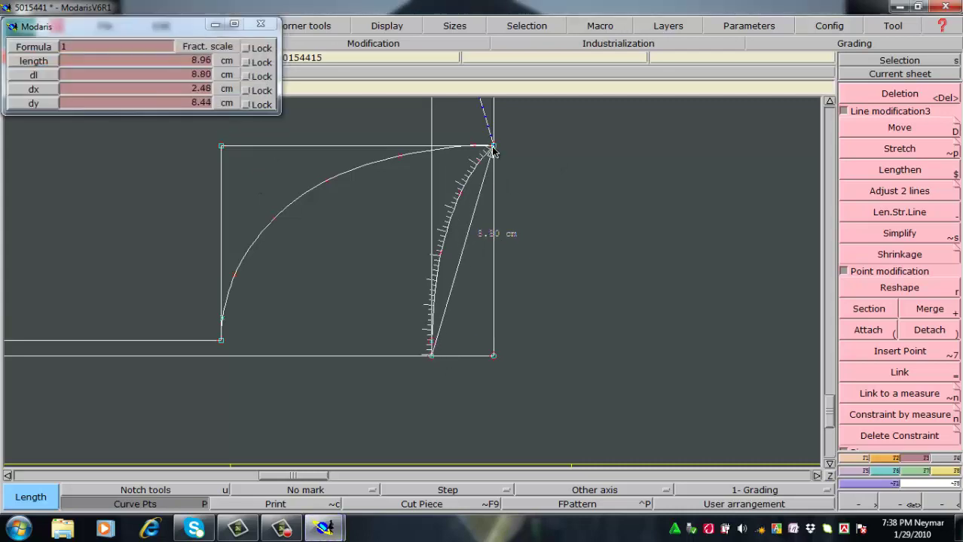
click(492, 148)
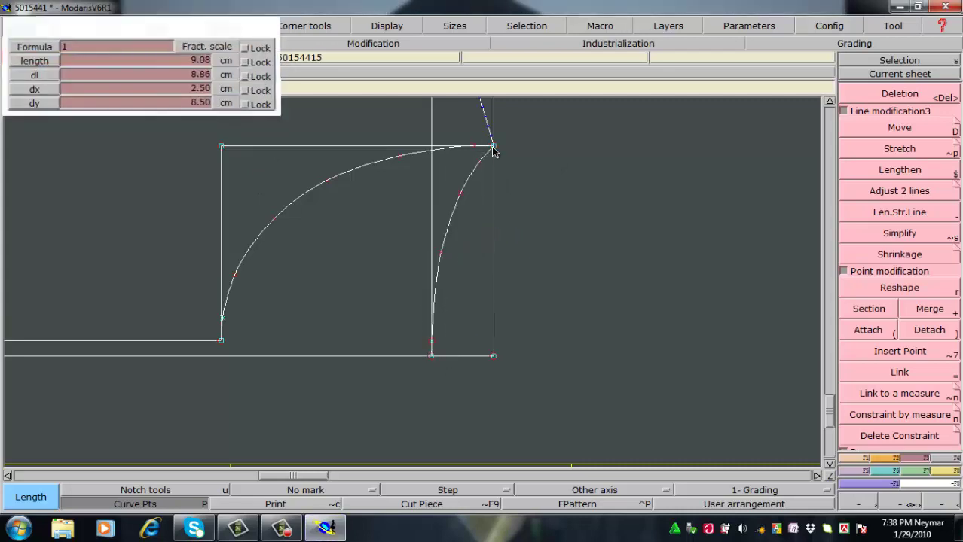
click(222, 341)
key(ctrl+f)
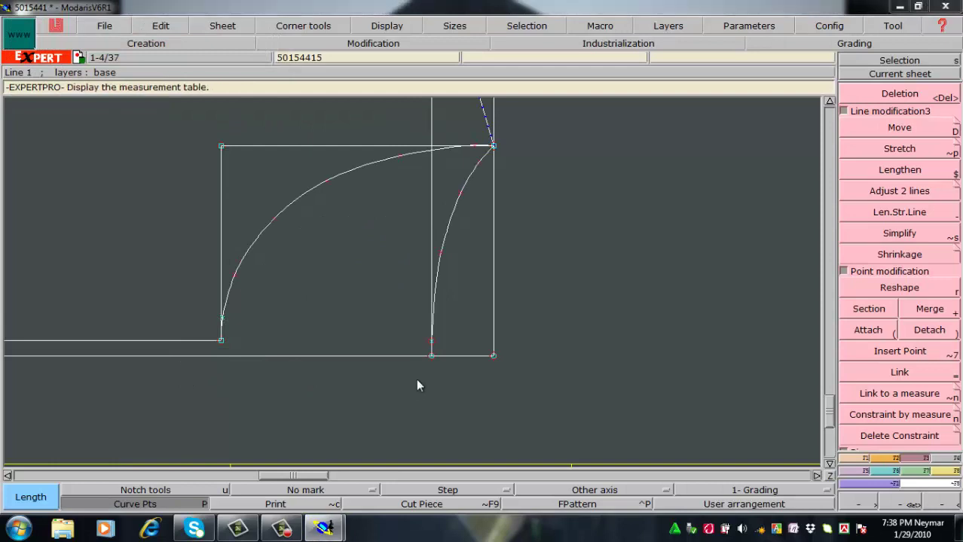
Step: Cumulate the two curve lengths in the measurement table, and empty the table
click(238, 144)
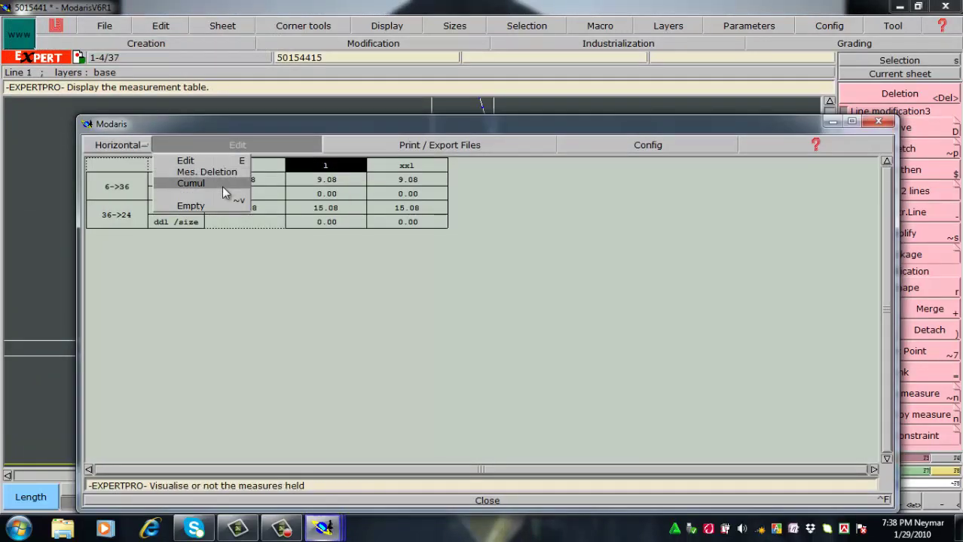
click(223, 184)
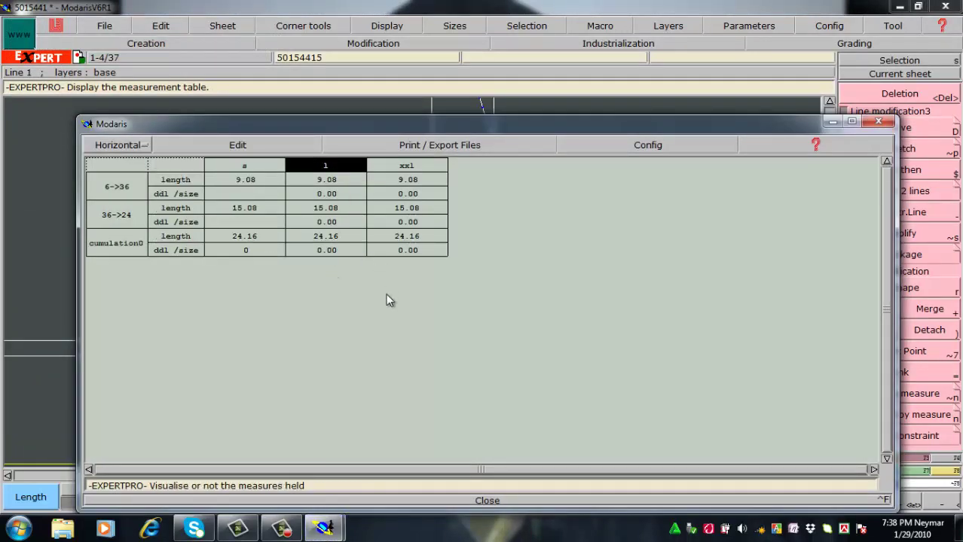
click(221, 146)
click(211, 208)
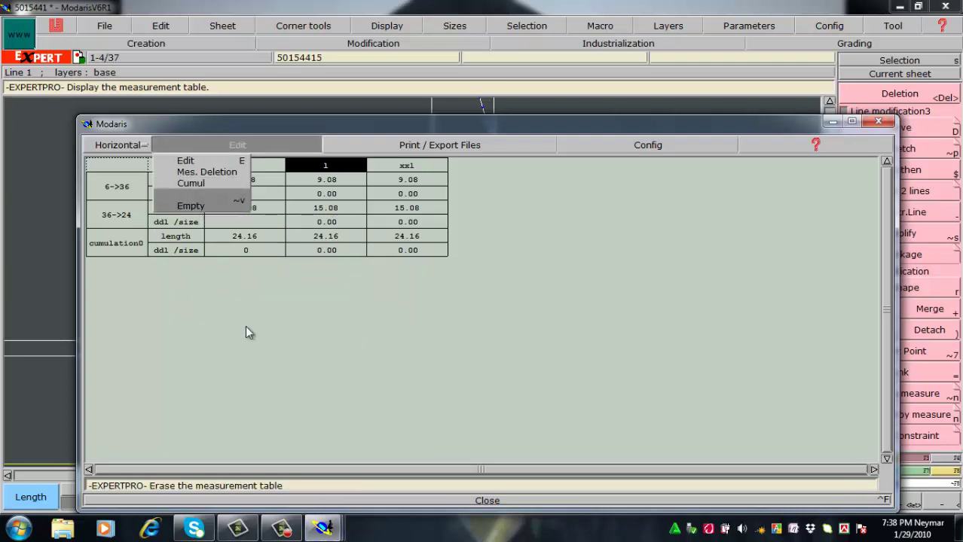
Step: Close the measurement table and move the large curve's lower end horizontally by 0.10 cm, with a vertical shift of 0
click(476, 499)
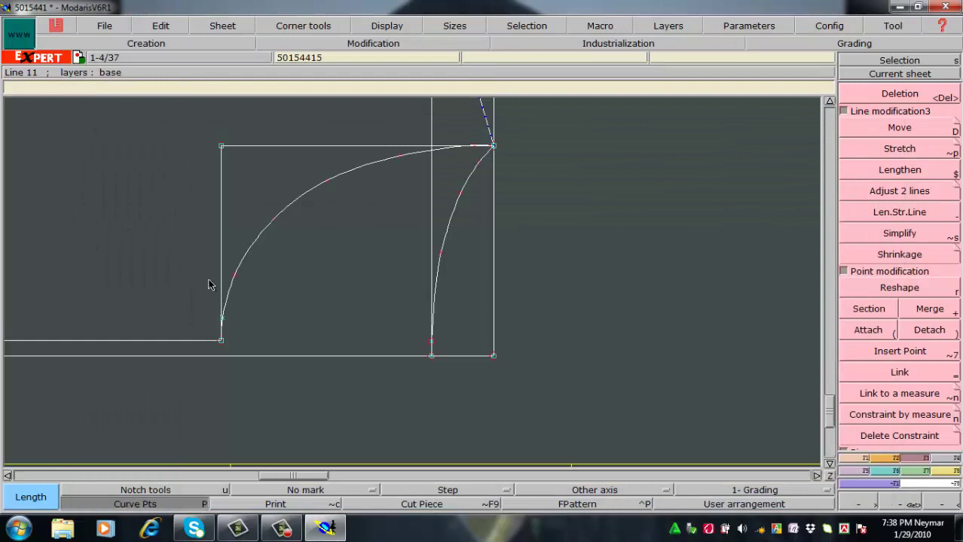
click(266, 351)
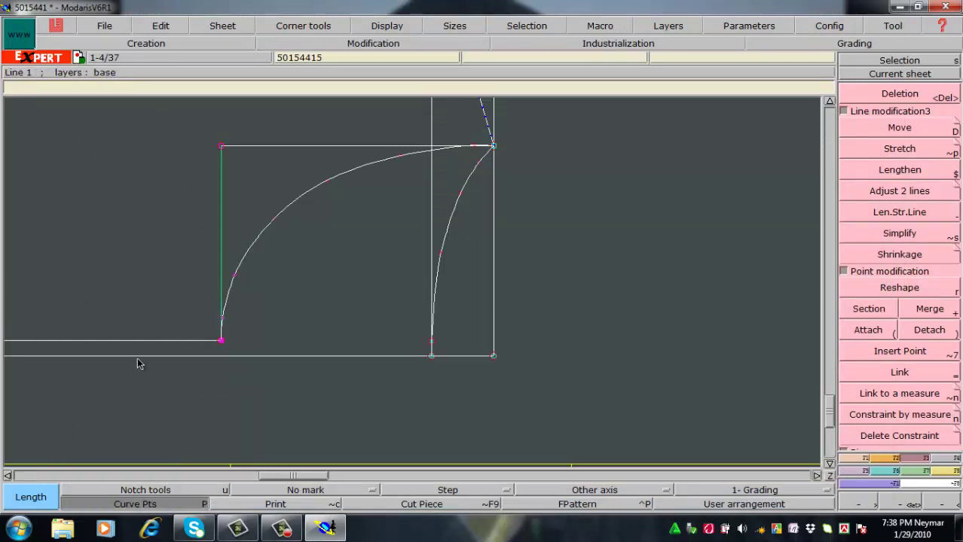
key(d)
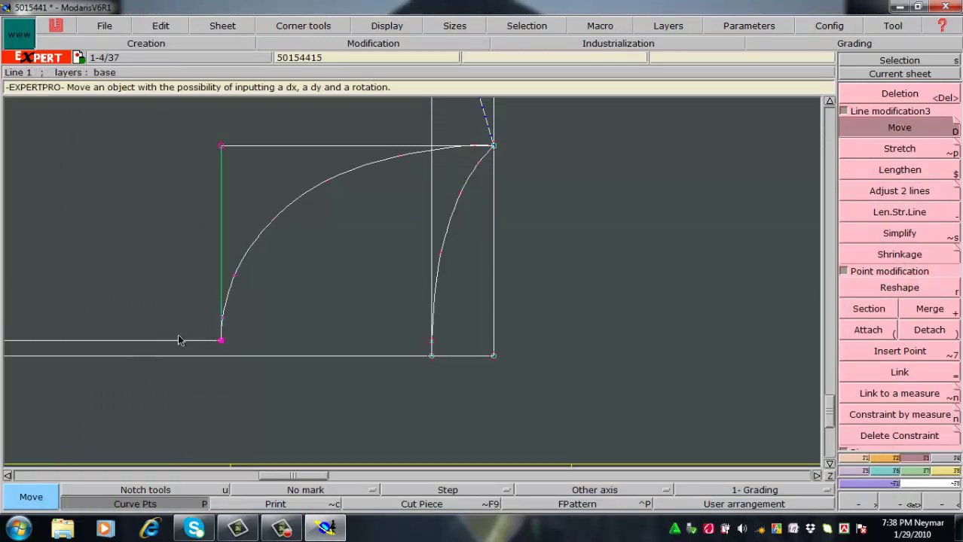
click(222, 345)
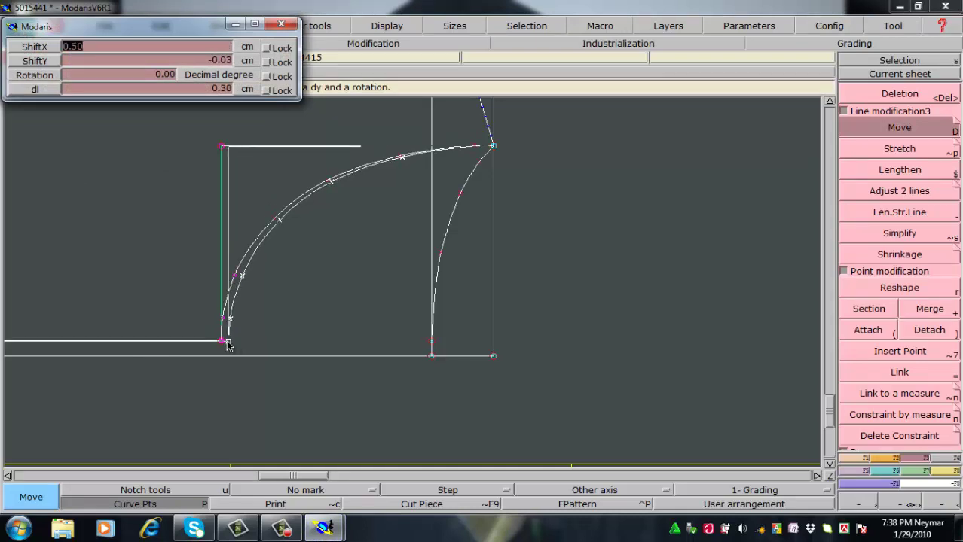
text(-)
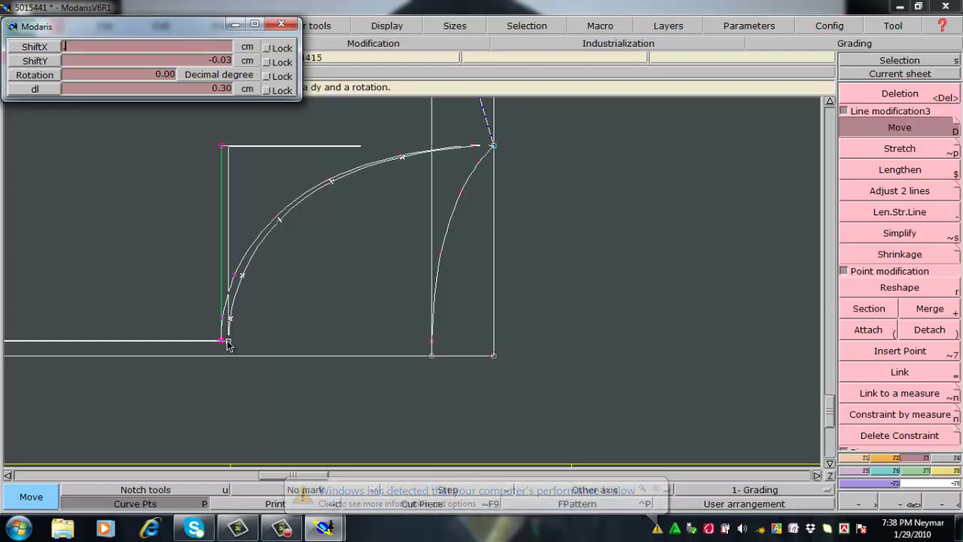
text(.1)
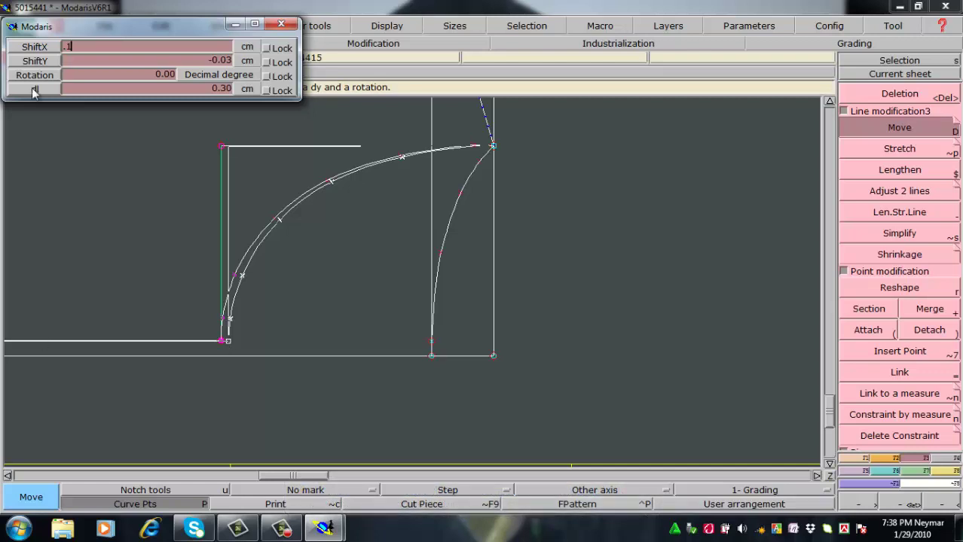
key(Return)
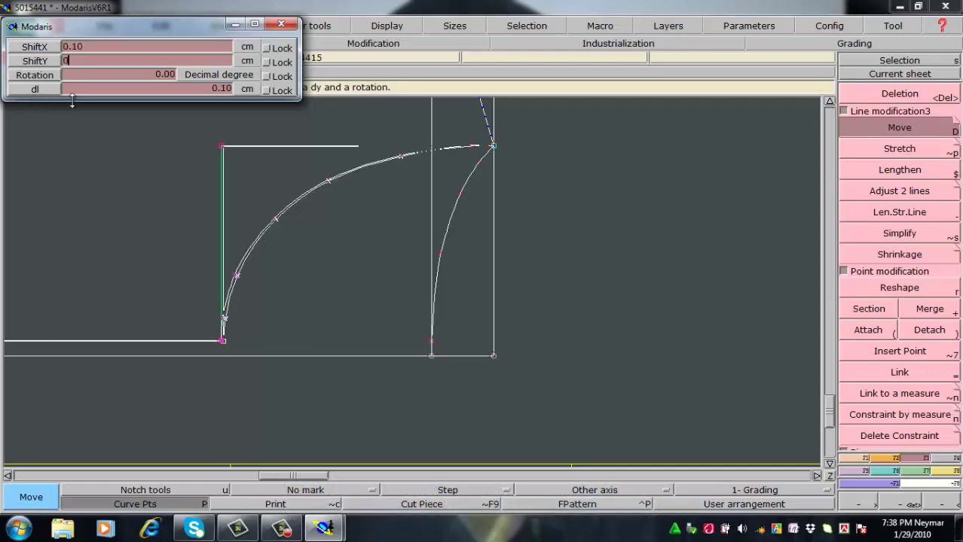
key(Return)
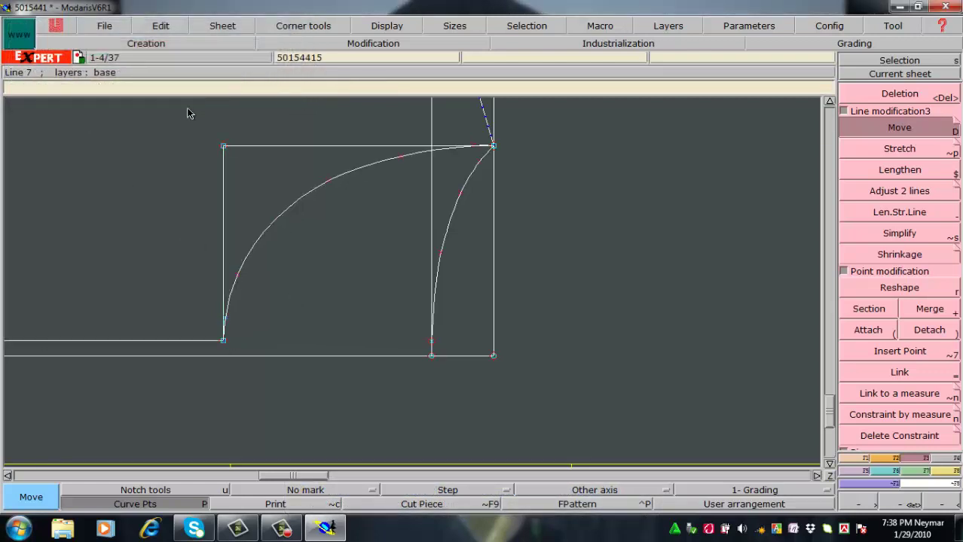
Step: Measure the small and large curves again between the shared corner and their lower ends, and display the measurement table
key(l)
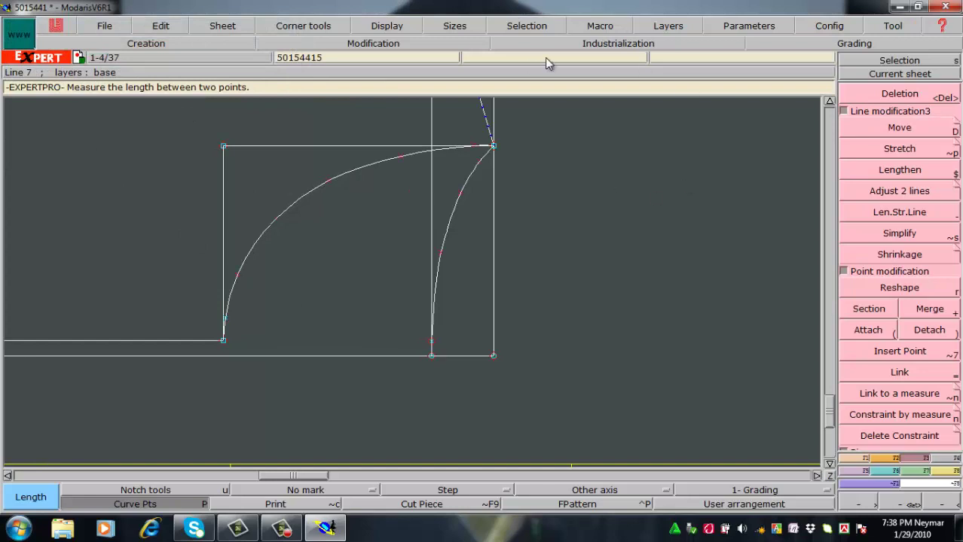
click(430, 356)
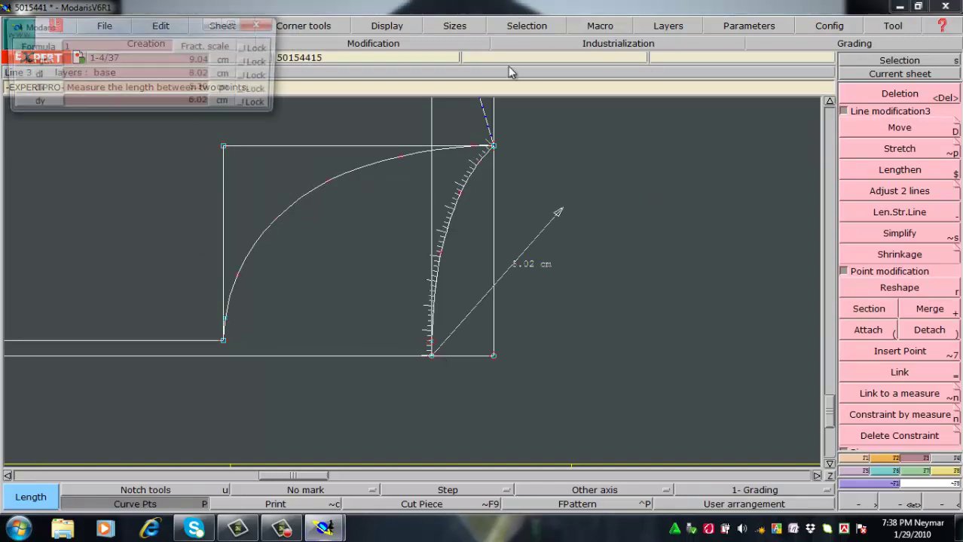
click(493, 147)
click(494, 146)
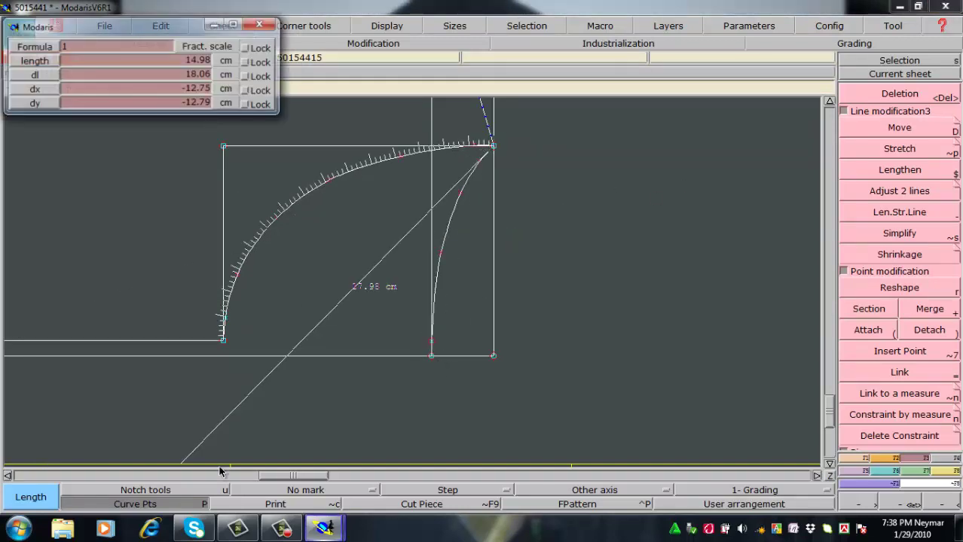
click(222, 341)
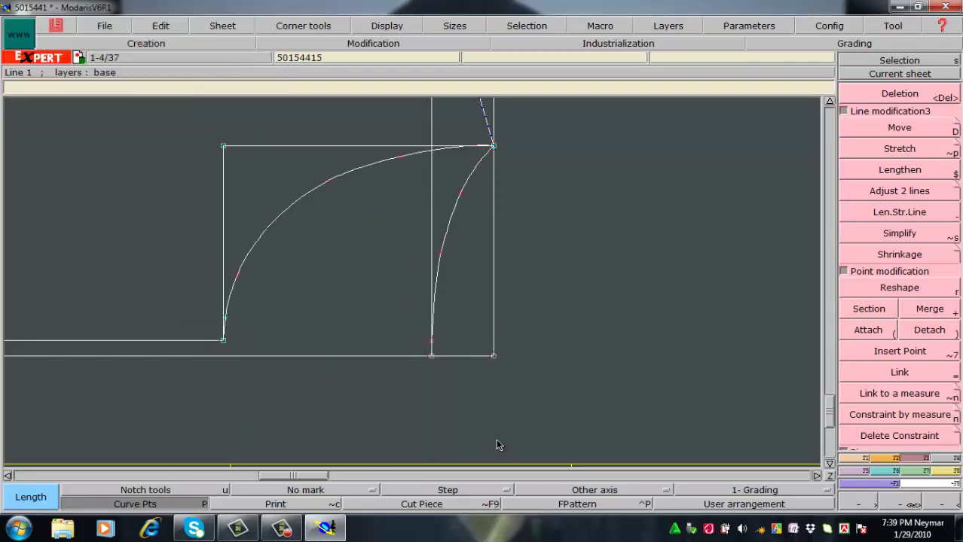
key(ctrl+f)
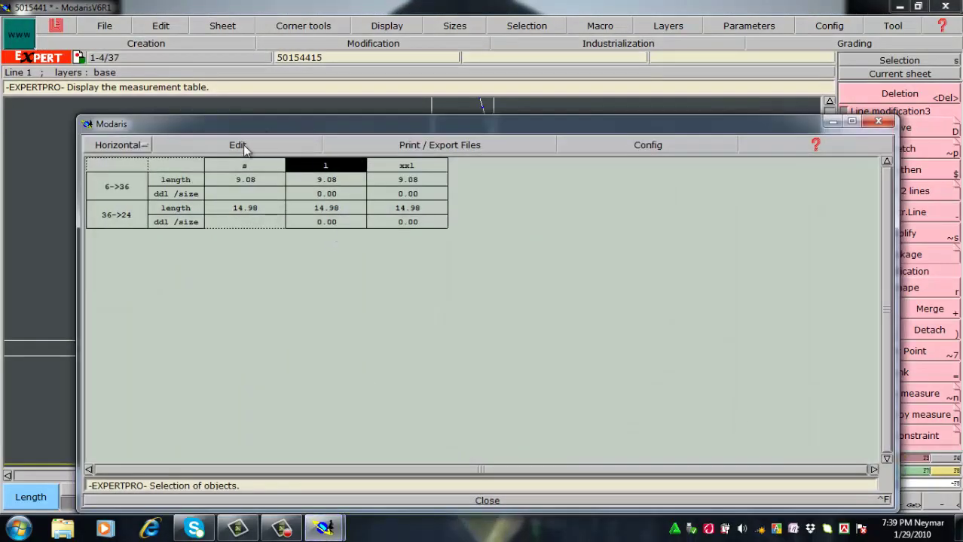
Step: Cumulate the two new curve lengths, empty the measurement table, and close it
click(241, 146)
click(224, 186)
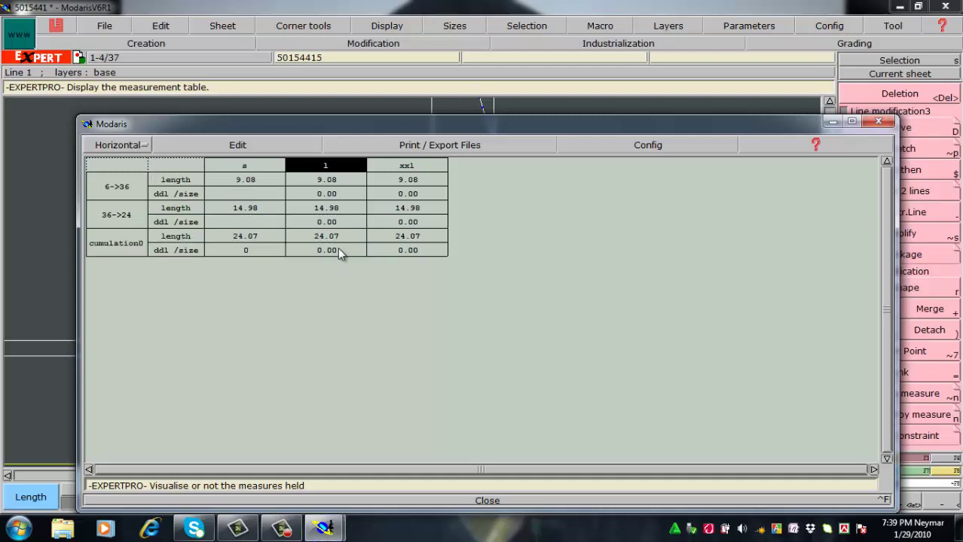
click(255, 148)
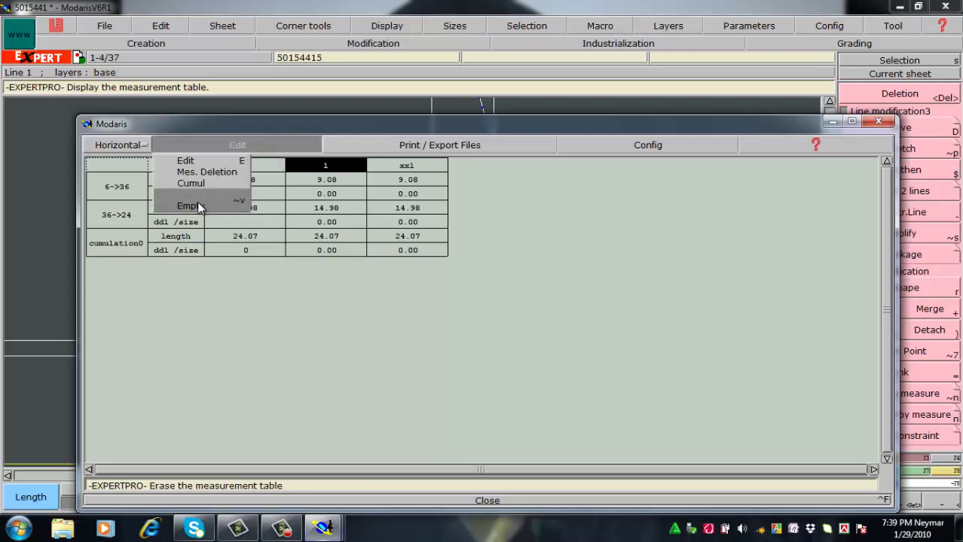
click(205, 209)
click(486, 501)
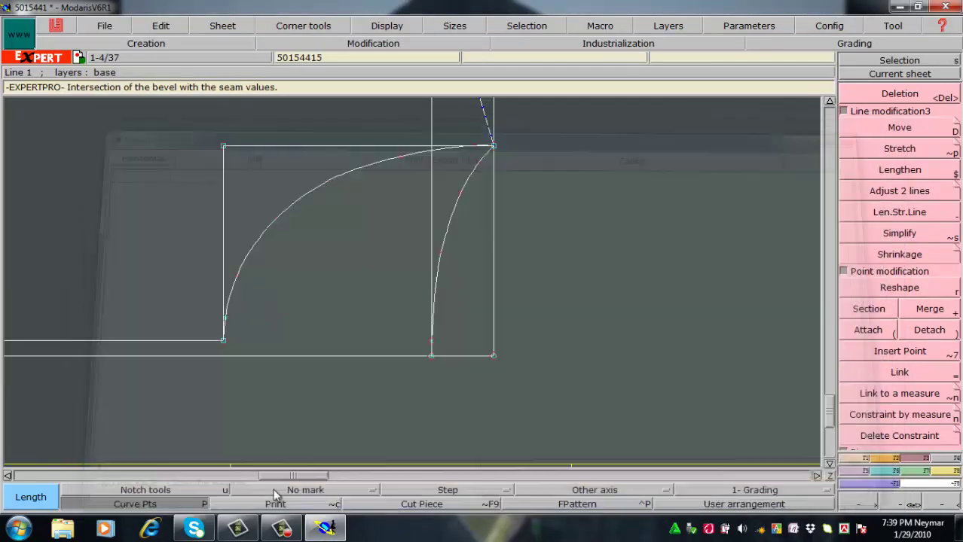
Step: Delete the two straight construction lines enclosing the large curve and the vertical construction line running up from the small curve's lower end
key(Home)
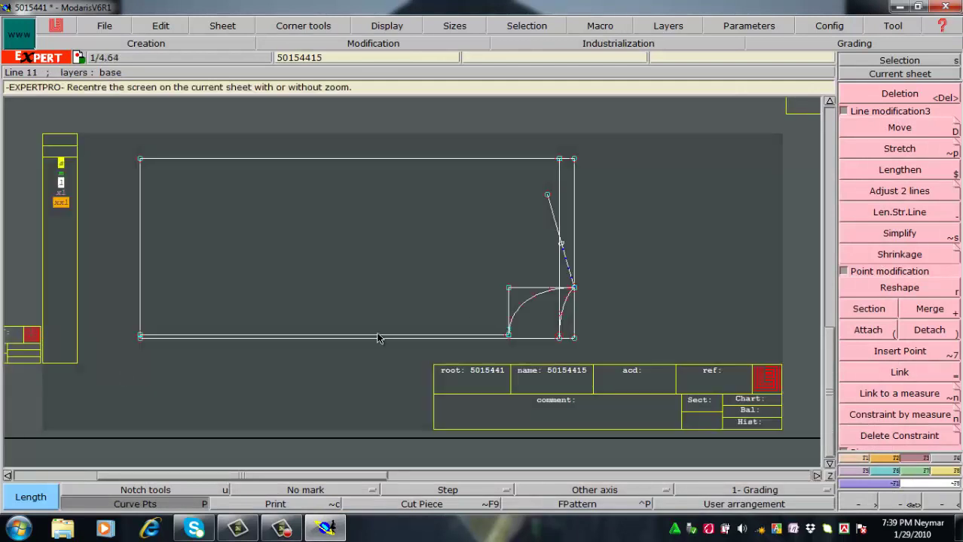
key(Delete)
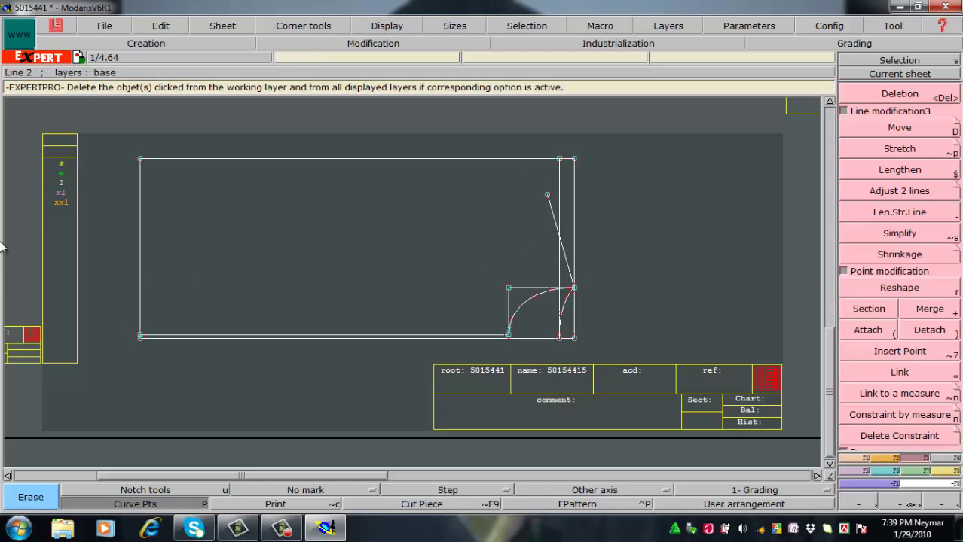
key(Return)
drag(115, 287, 600, 393)
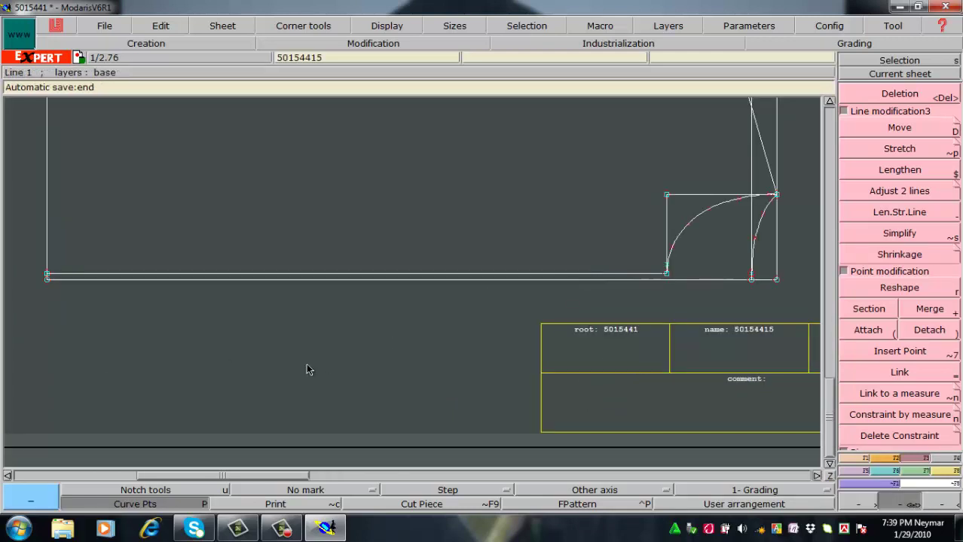
key(d)
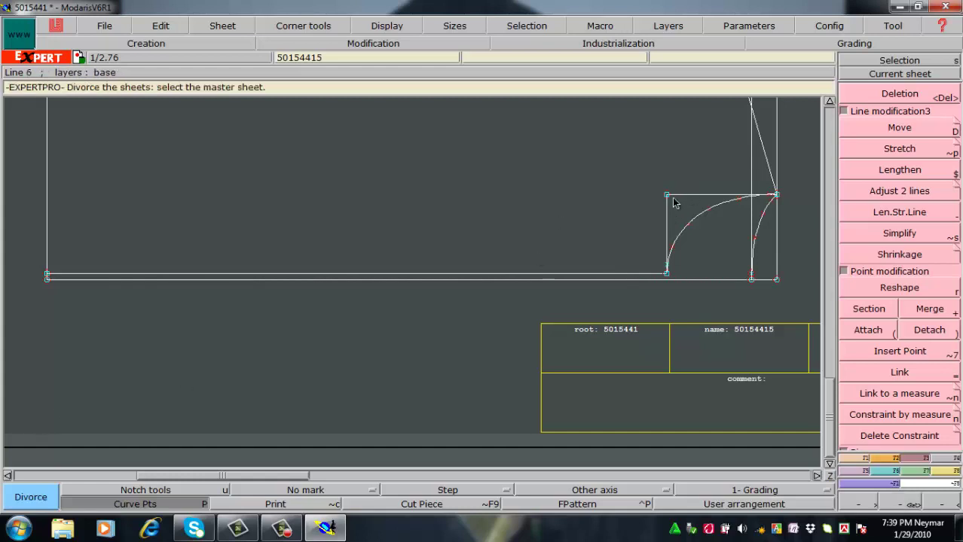
key(Delete)
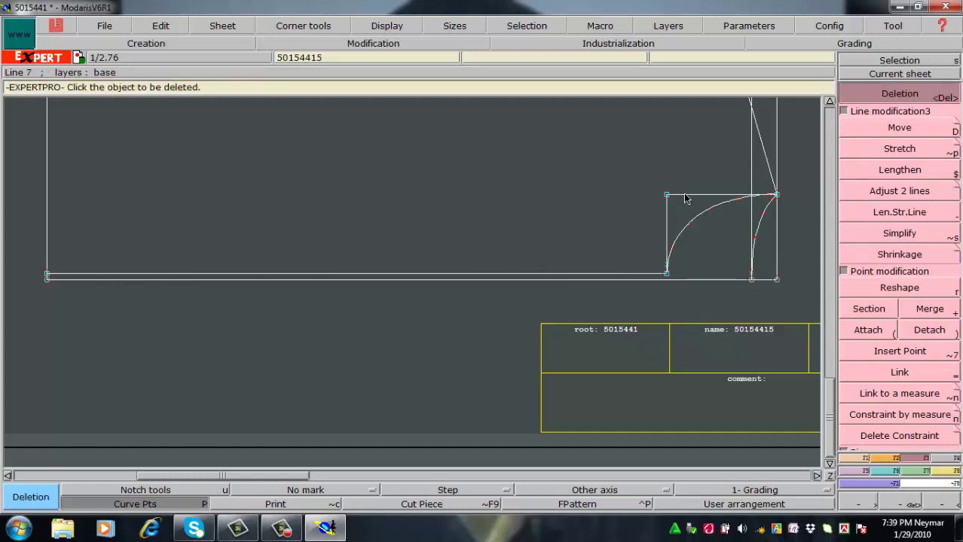
click(686, 196)
click(666, 218)
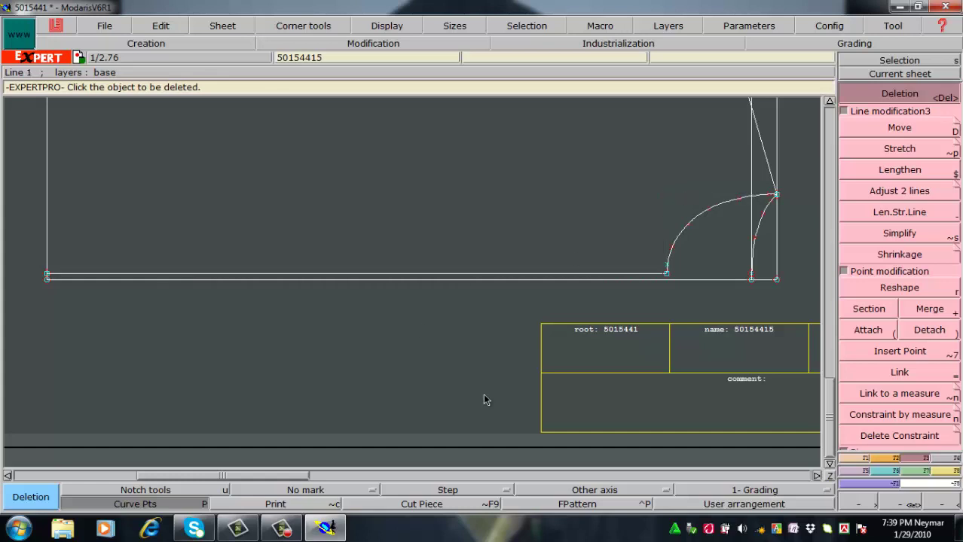
click(751, 180)
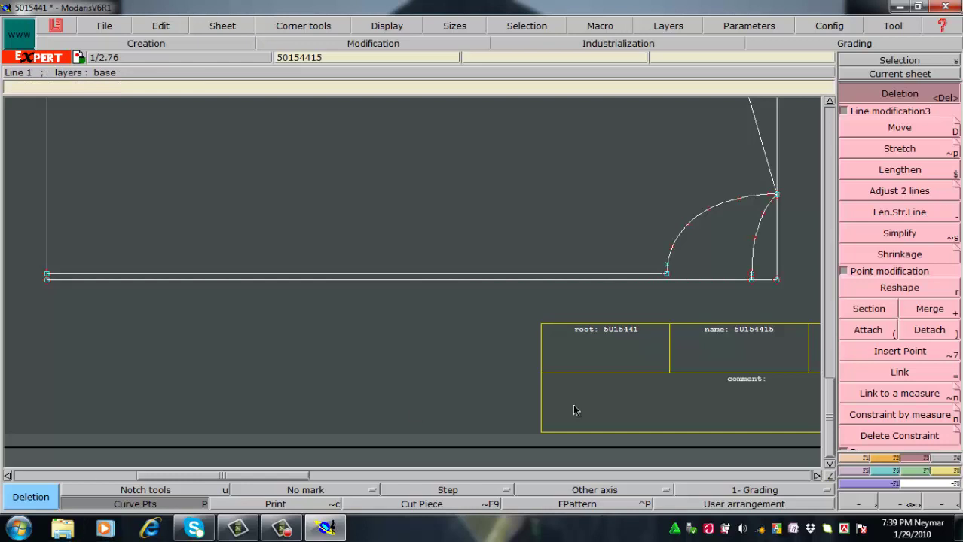
click(760, 279)
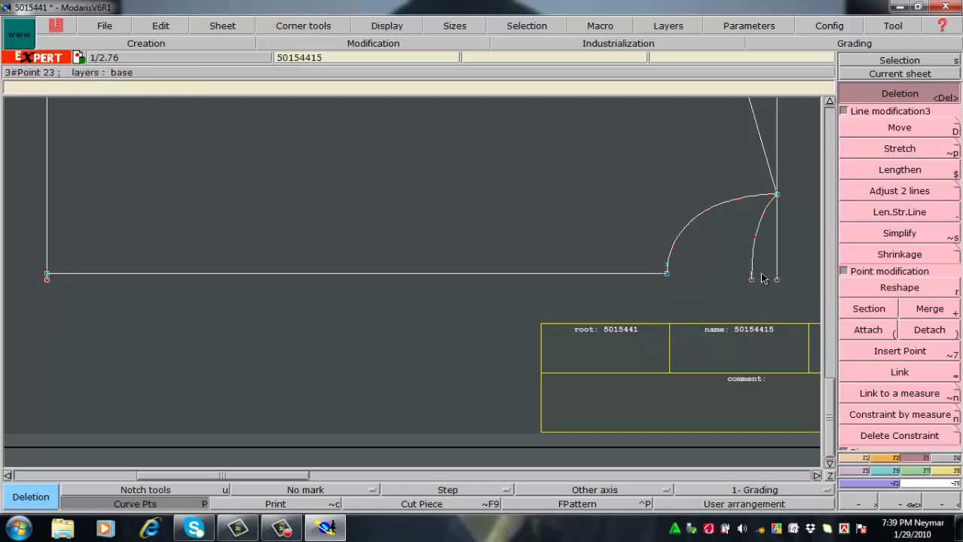
key(ctrl+z)
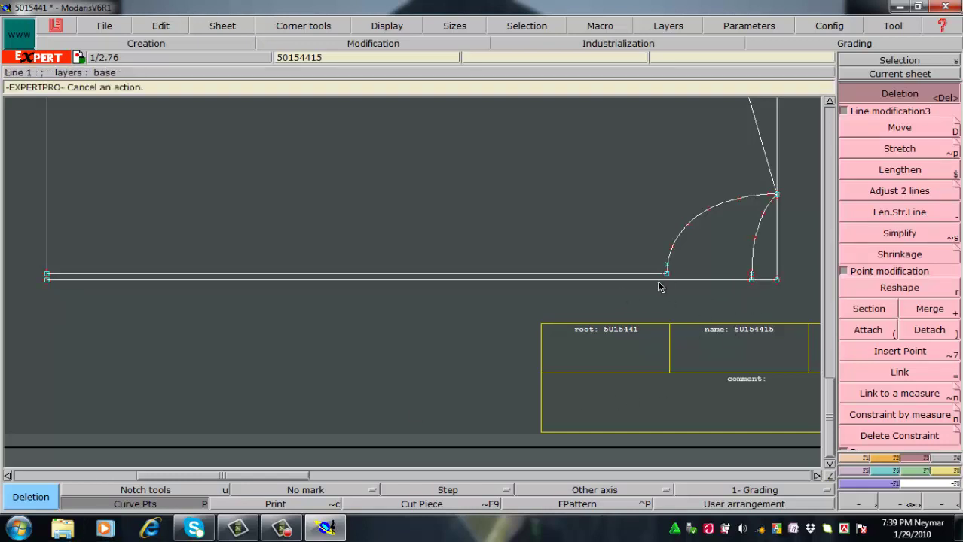
Step: Create a developed point on the line running from the large curve's lower end, at a curve length of -60 cm
key(d)
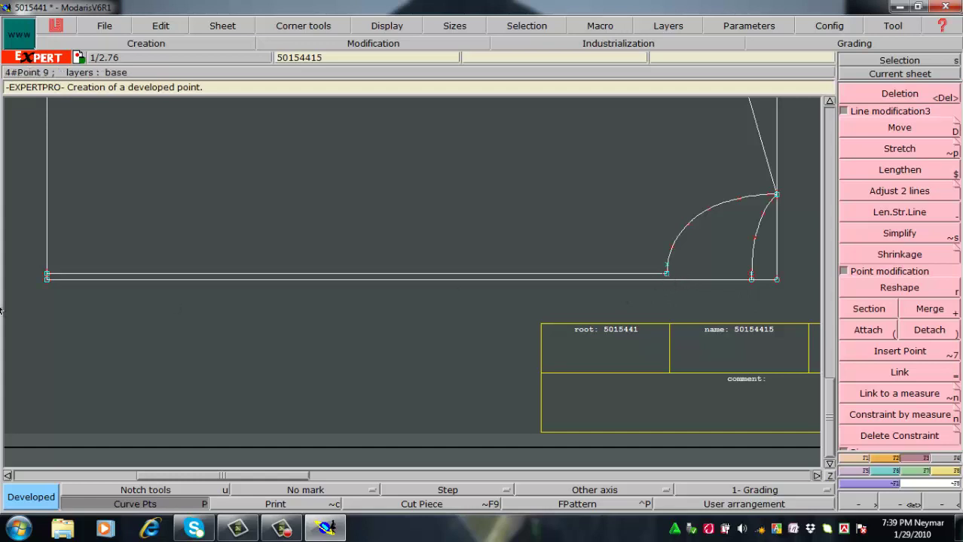
click(86, 276)
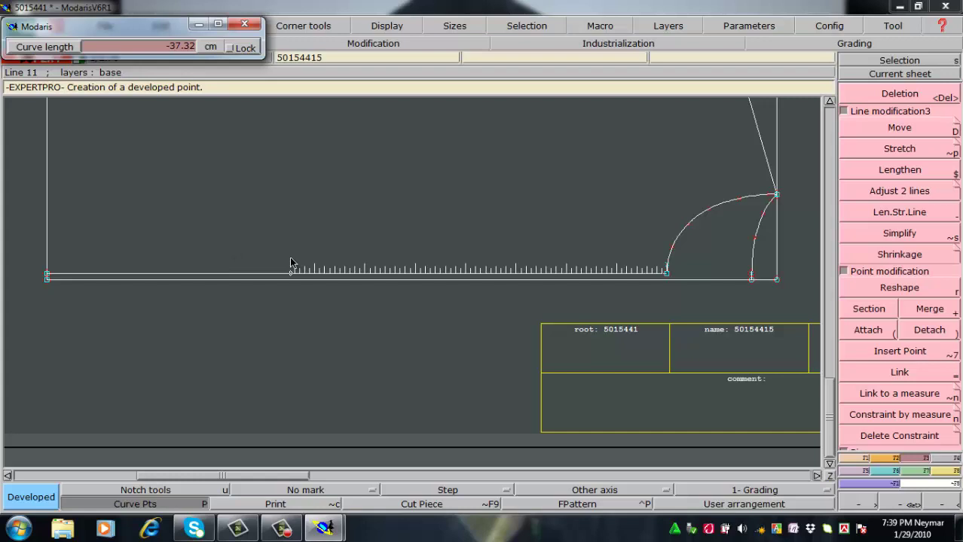
text(24.00)
key(BackSpace)
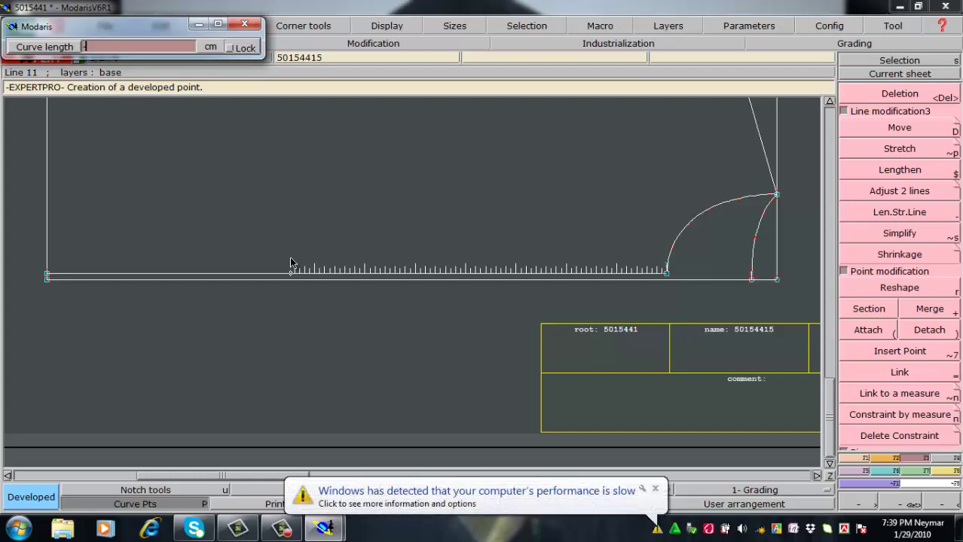
text(6)
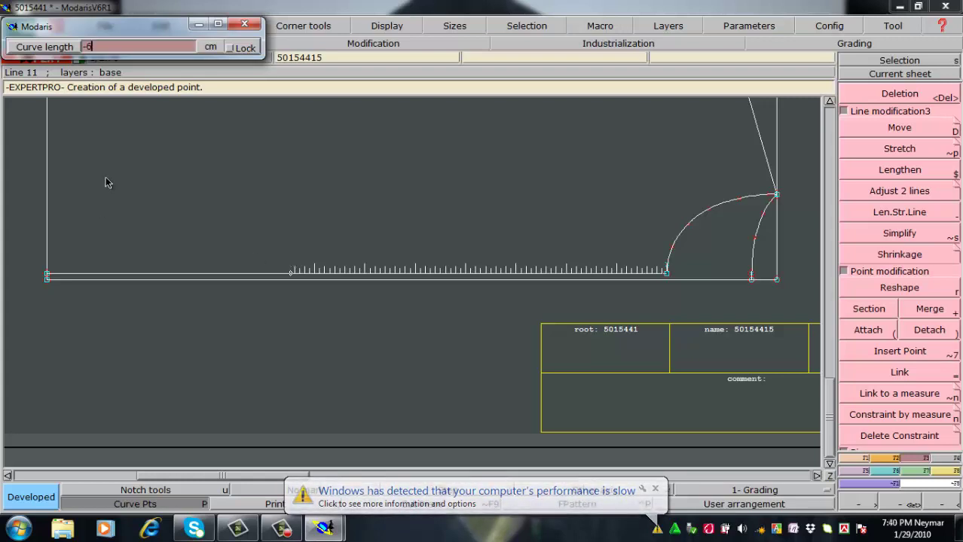
text(0)
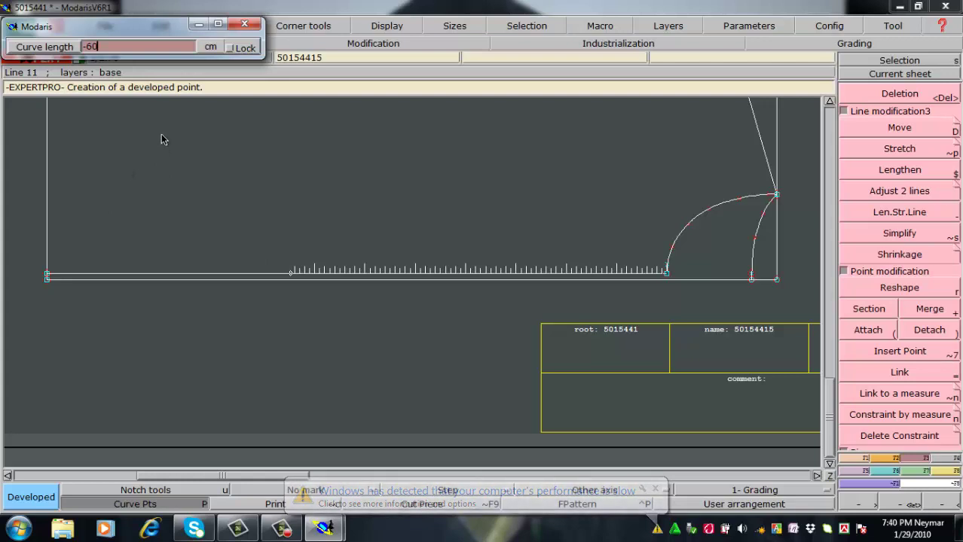
key(Return)
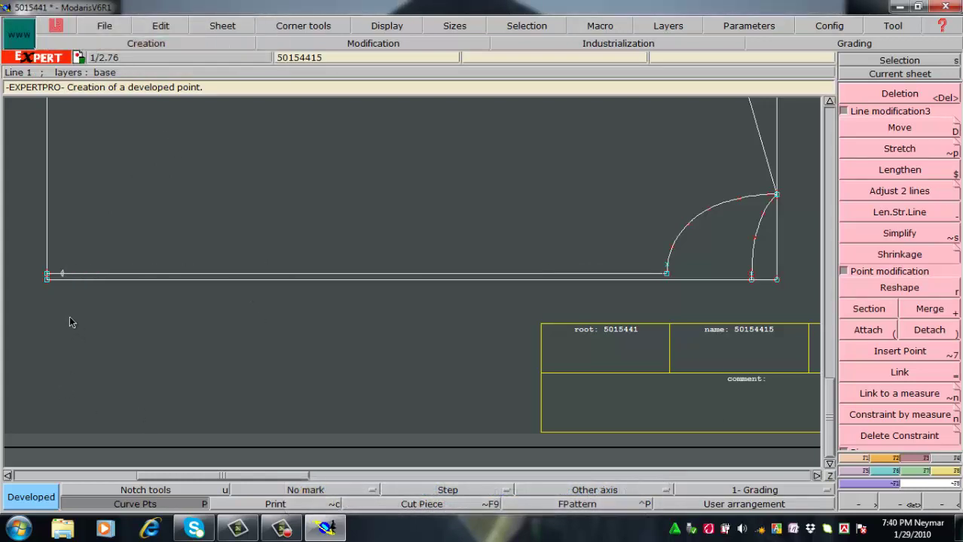
Step: Insert the developed point into the line and delete the leftover line end beyond it
key(alt+7)
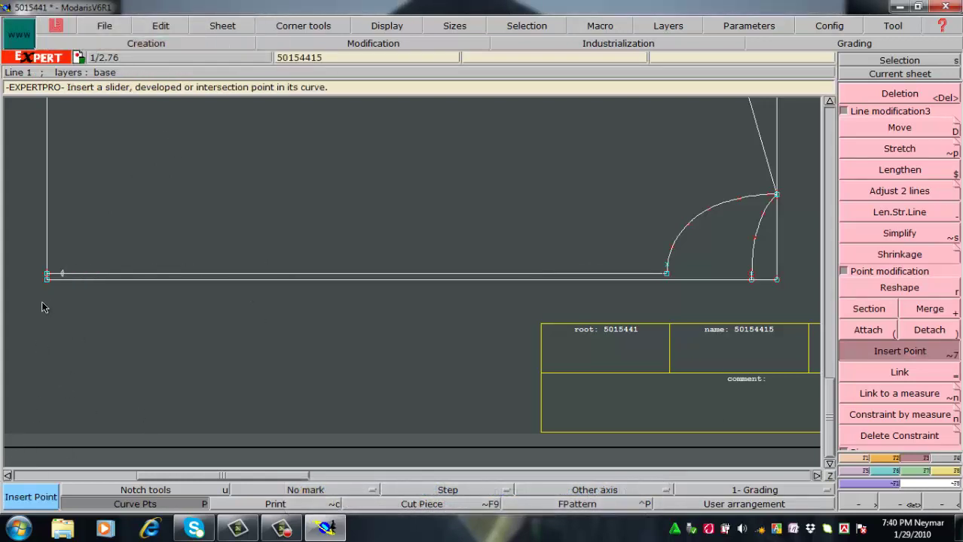
click(62, 274)
key(d)
key(Delete)
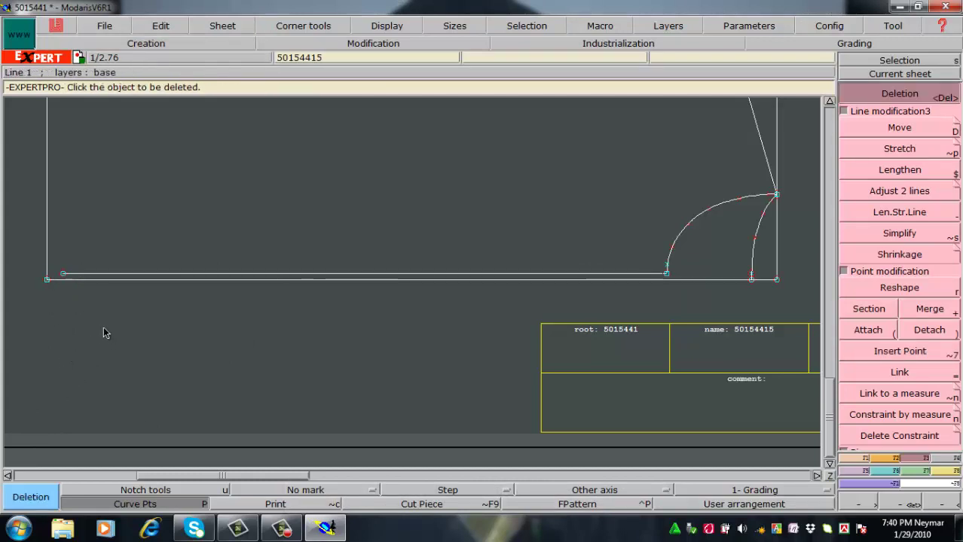
key(Home)
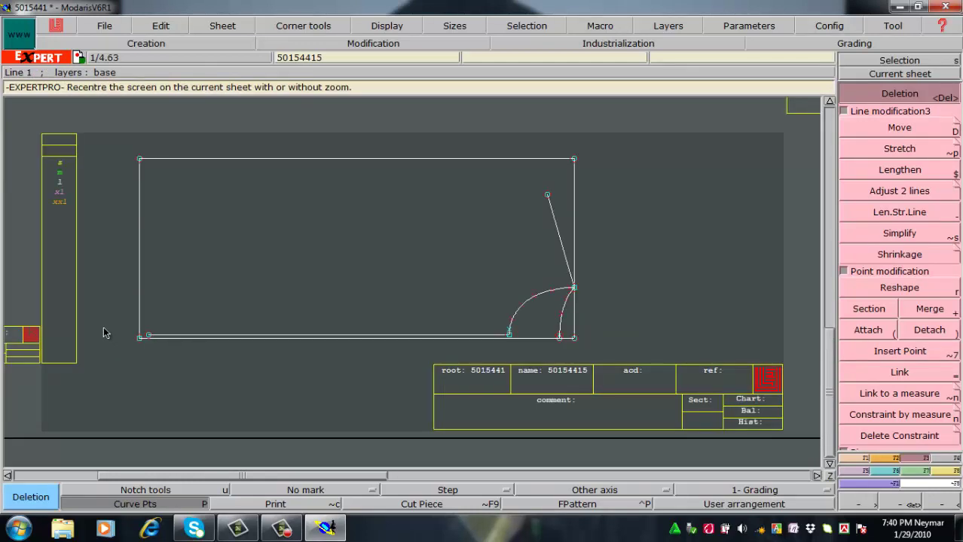
key(Return)
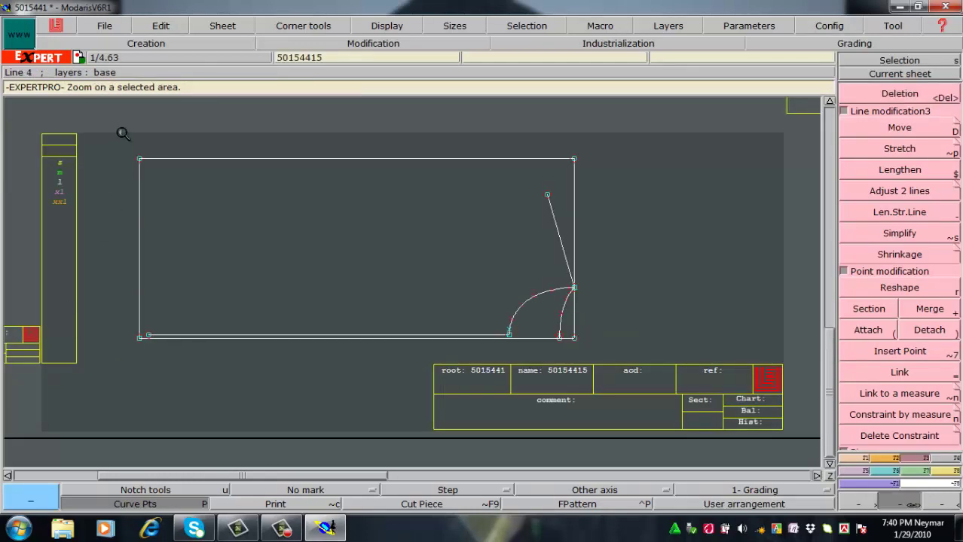
Step: Undo the deletion of the 60 cm line's leftover end and delete that end again up to the developed point
click(181, 279)
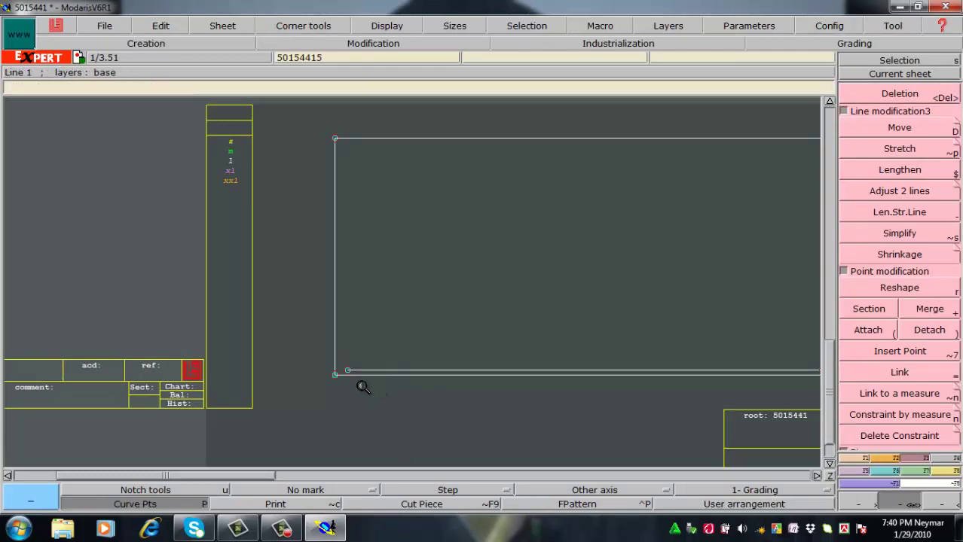
key(ctrl+z)
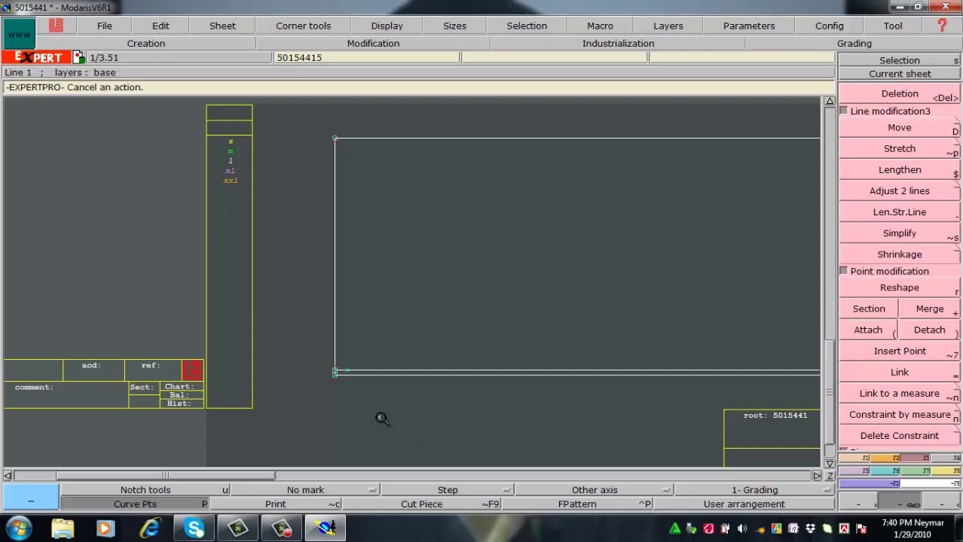
drag(316, 359, 380, 403)
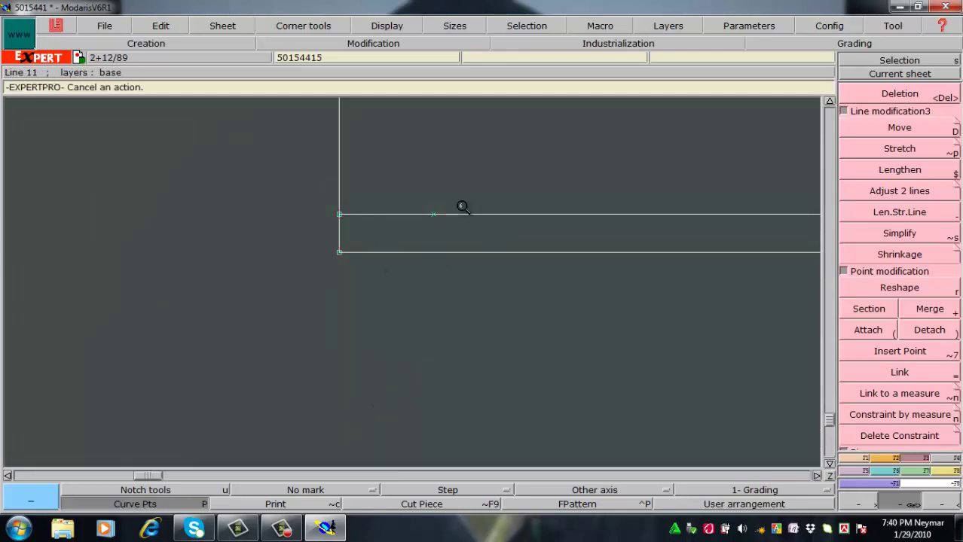
key(Delete)
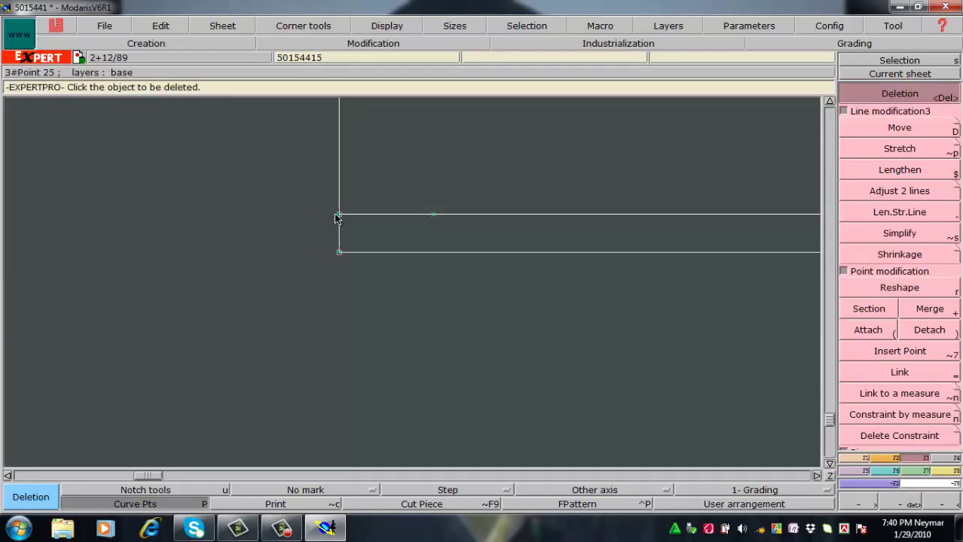
click(384, 215)
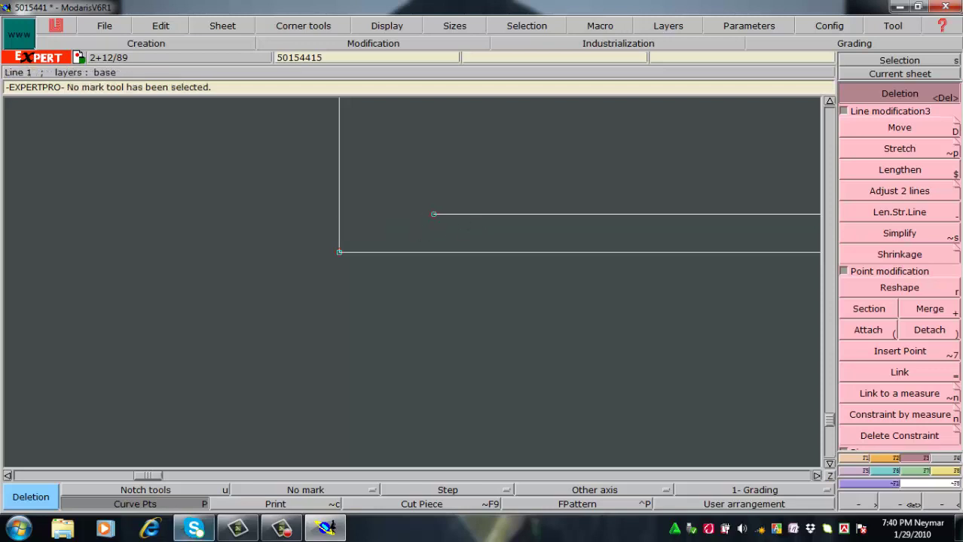
mouse_move(195, 529)
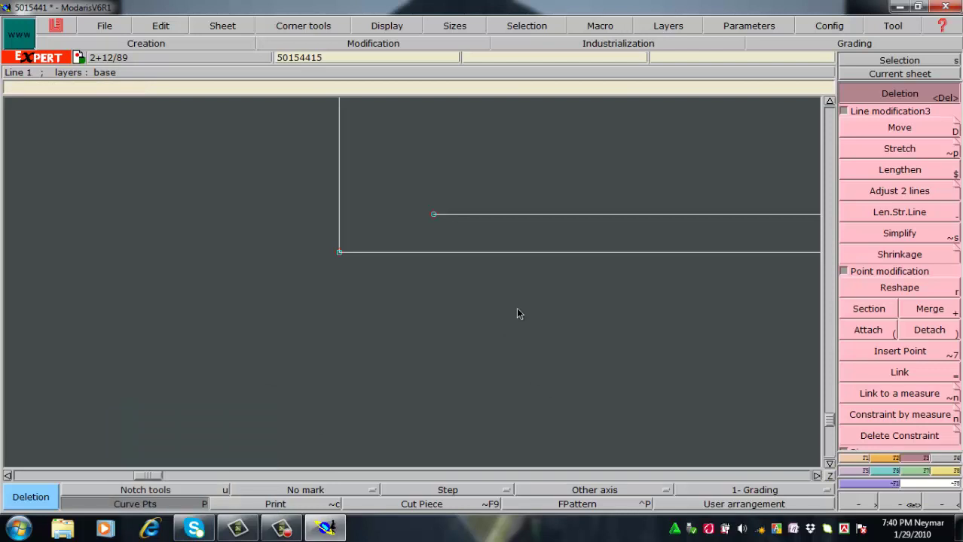
Step: Draw a near-vertical straight line from the shortened 60 cm line's free end up past the upper horizontal edge
key(Home)
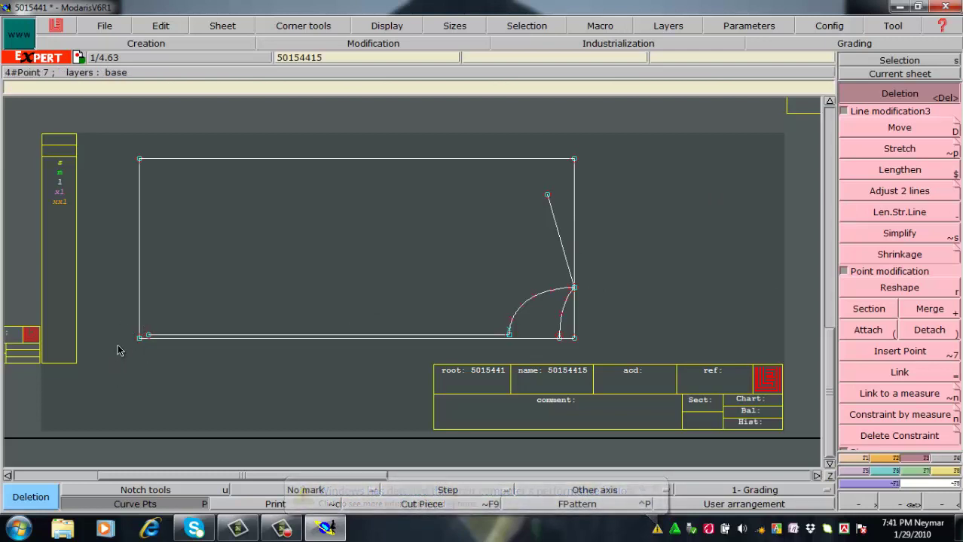
key(z)
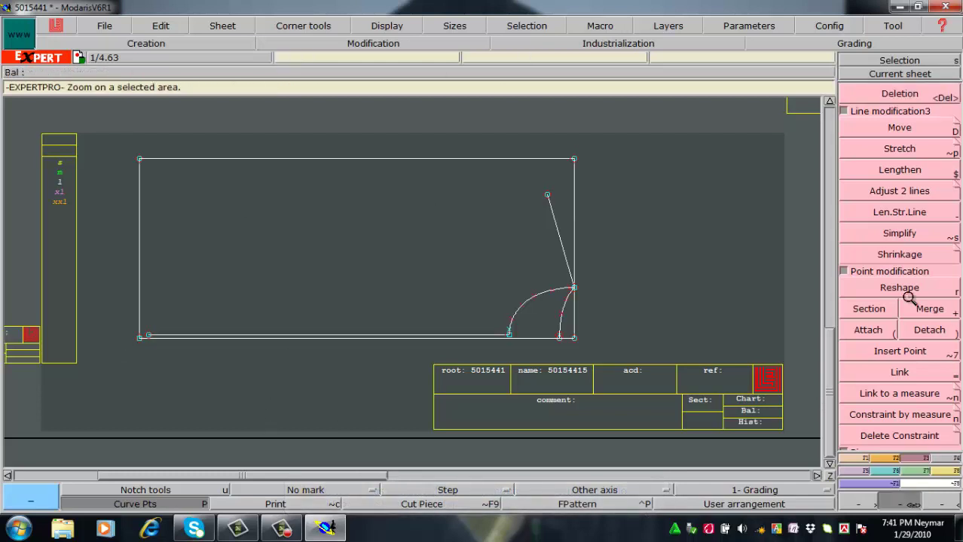
drag(228, 369, 230, 375)
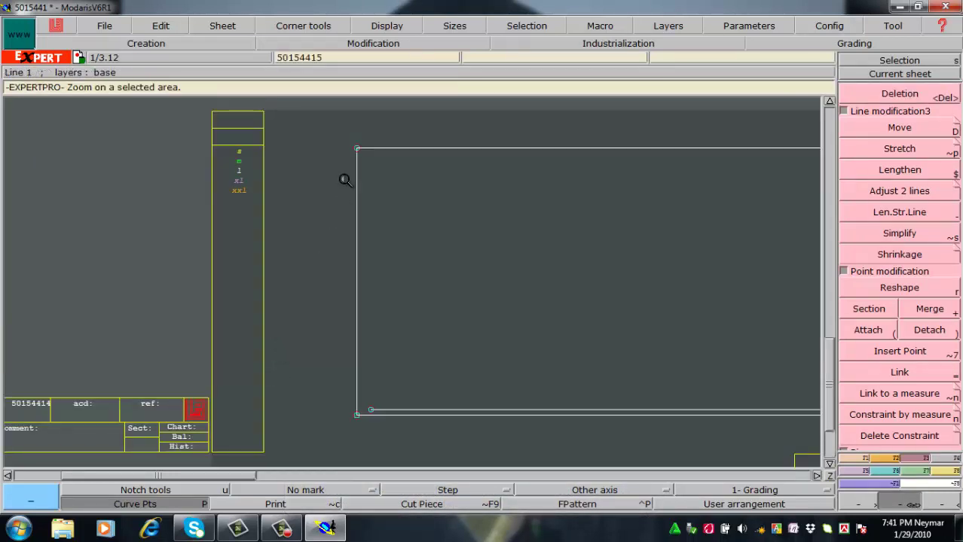
drag(290, 108, 500, 494)
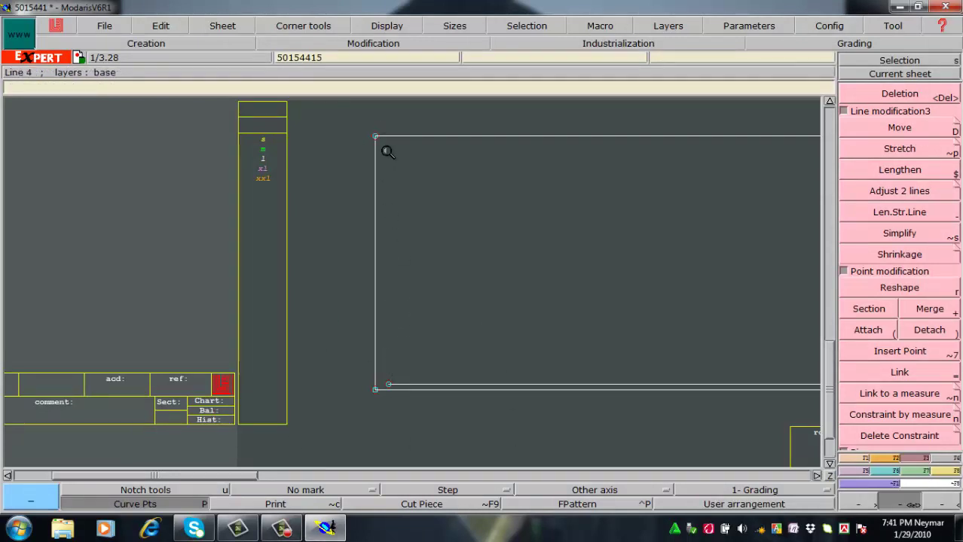
right_click(426, 392)
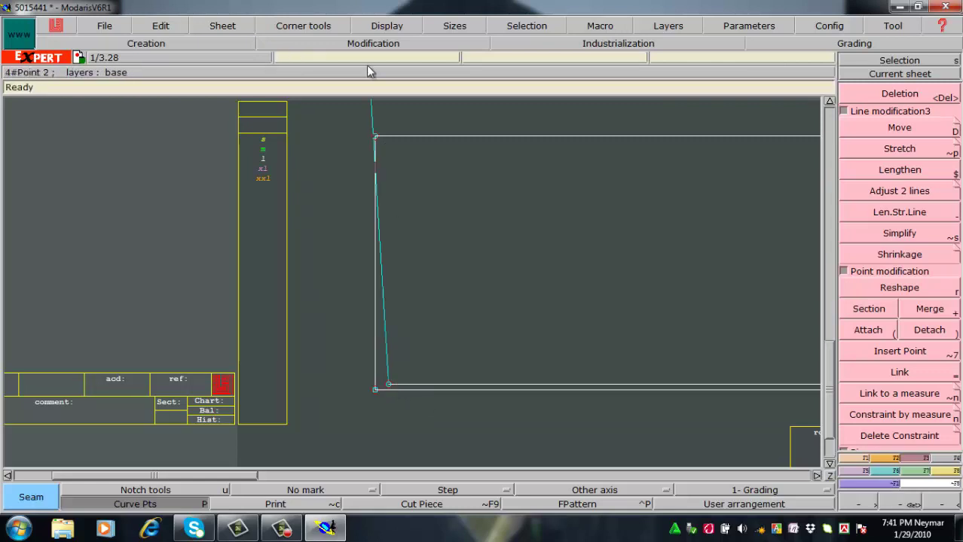
key(d)
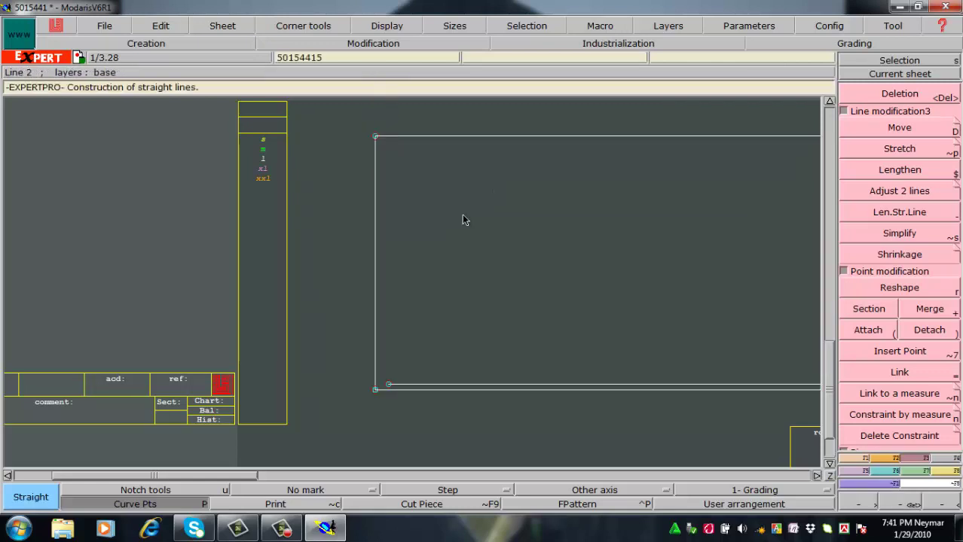
click(389, 380)
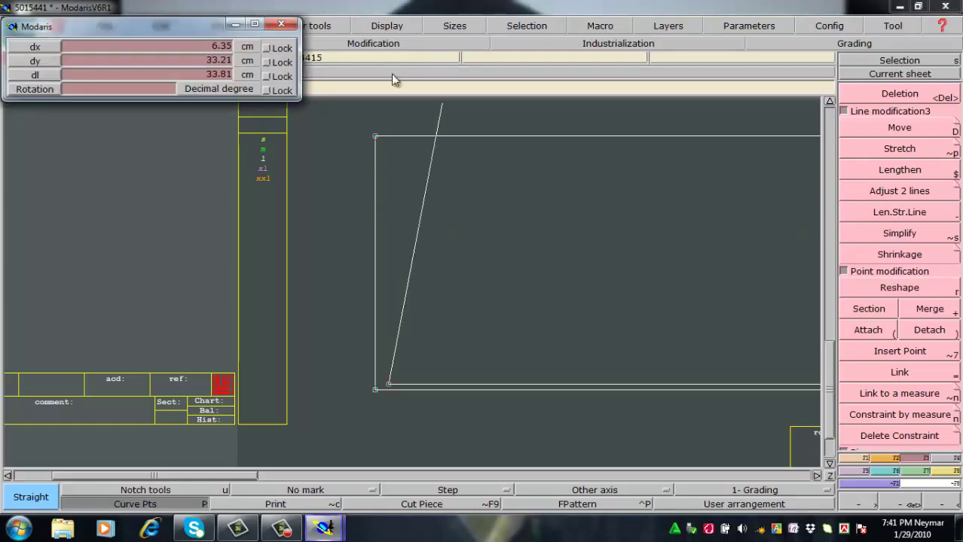
click(414, 105)
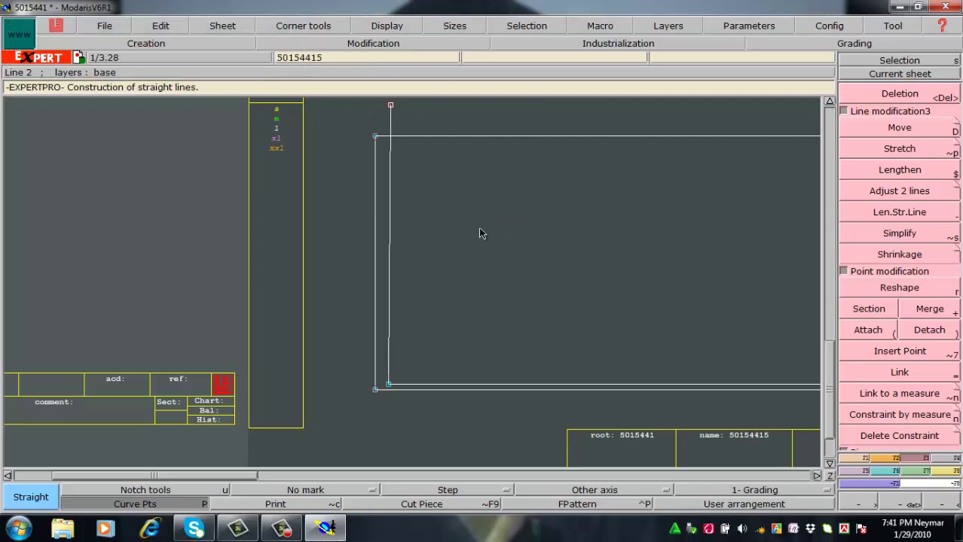
Step: Align the new line's upper end vertically with its lower end, using the lower end as axis origin
key(6)
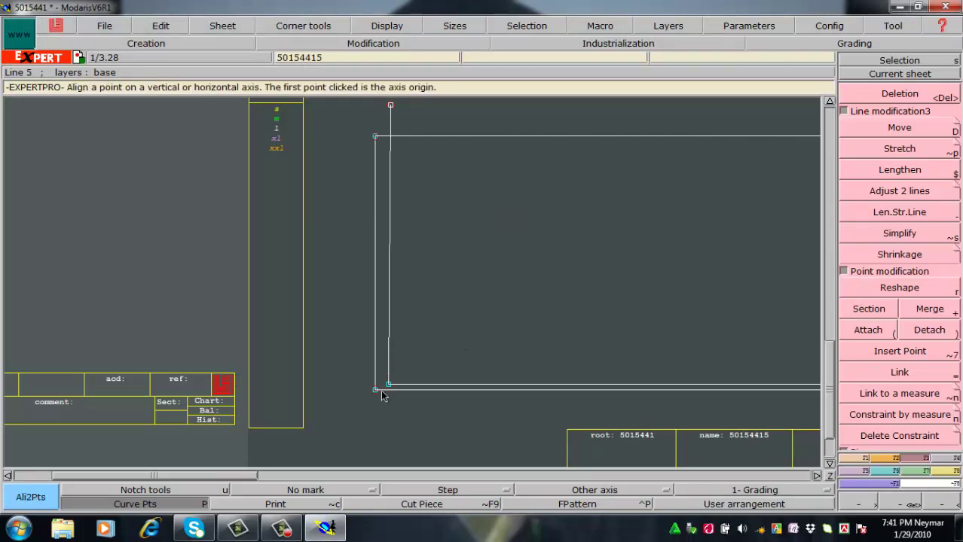
click(389, 384)
click(391, 106)
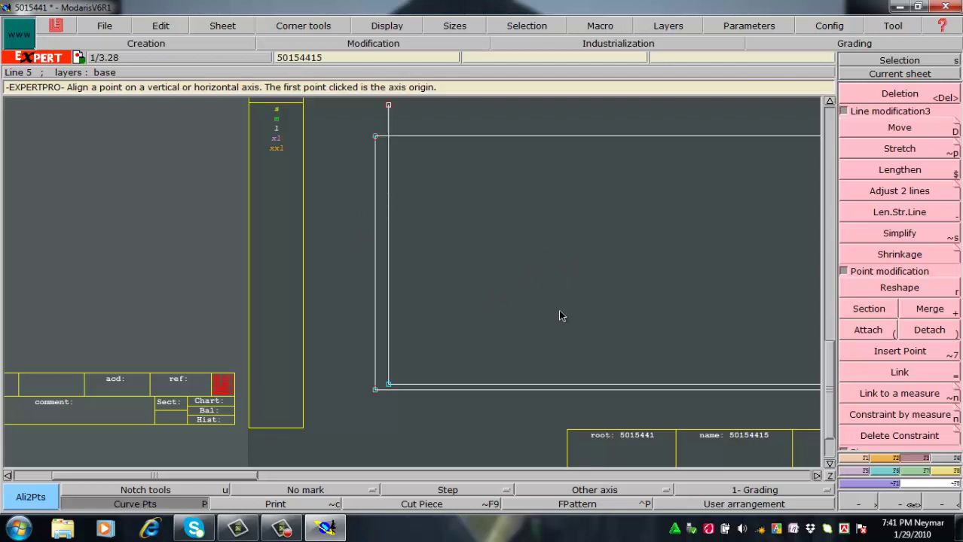
Step: Adjust the new vertical line and the upper edge to meet in a corner, and delete the old outer vertical edge
click(889, 190)
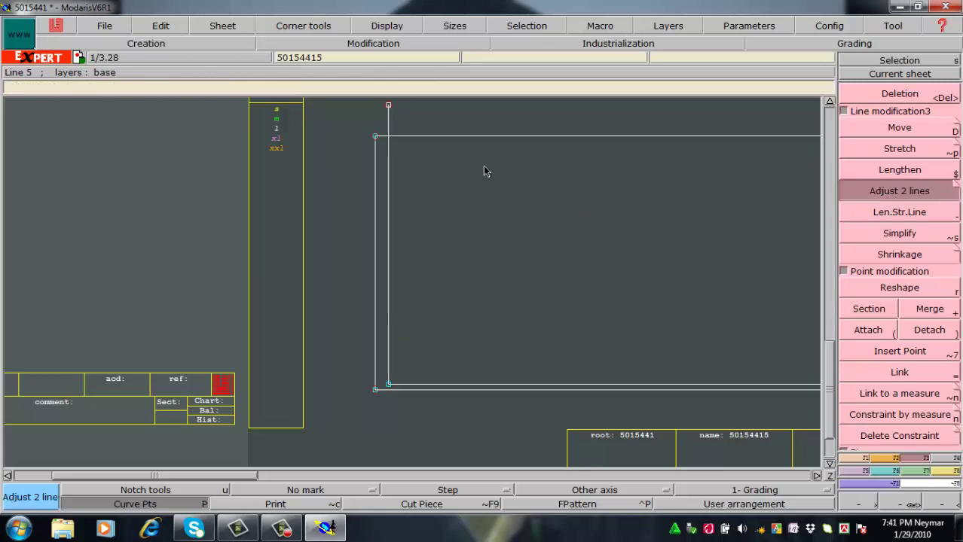
click(415, 137)
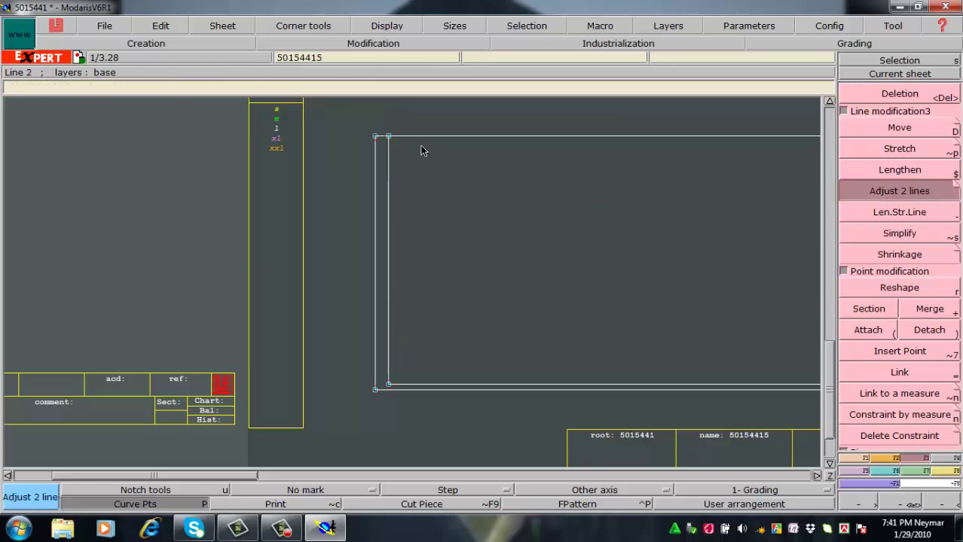
click(388, 165)
key(Return)
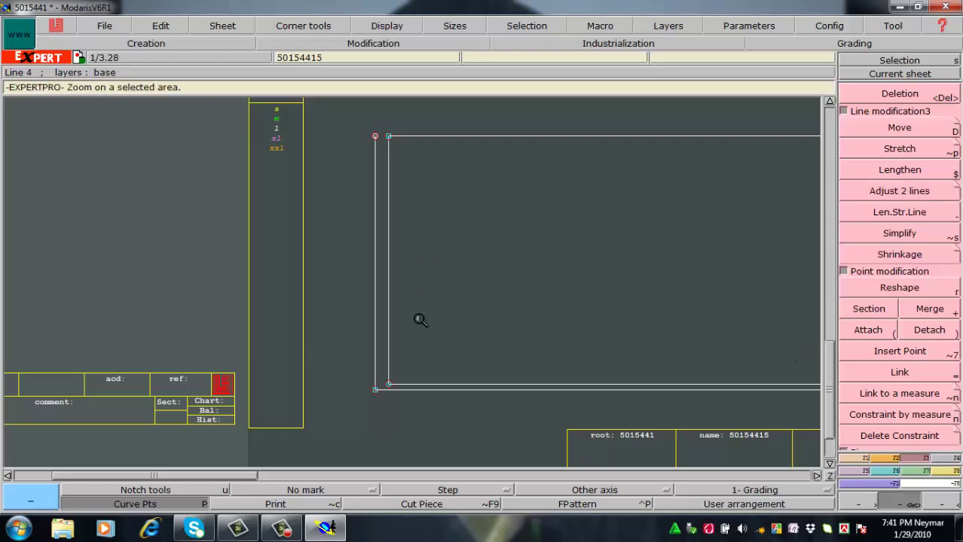
key(Delete)
click(375, 290)
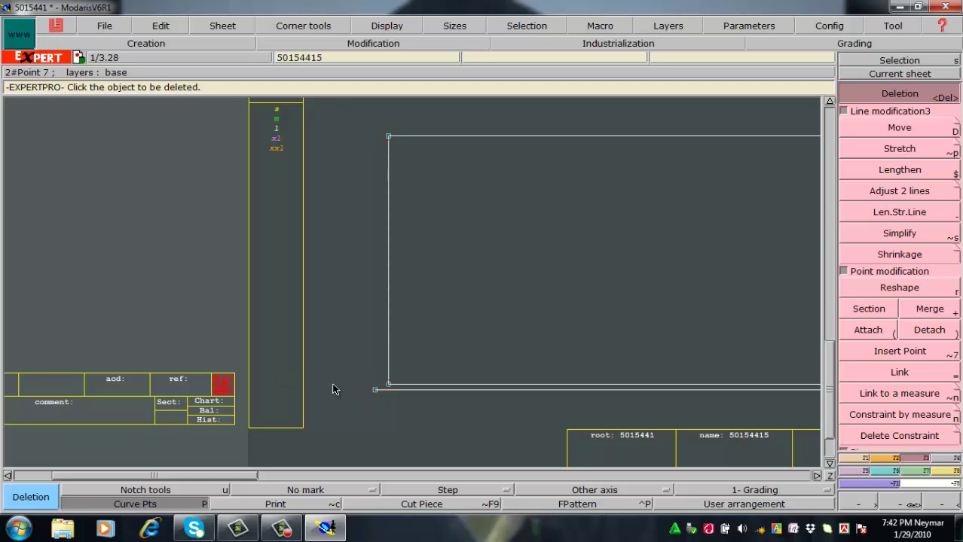
Step: Draw a Bezier curve about 30 cm long from the lowest line's free end through three intermediate points to the new upper corner
key(b)
click(374, 389)
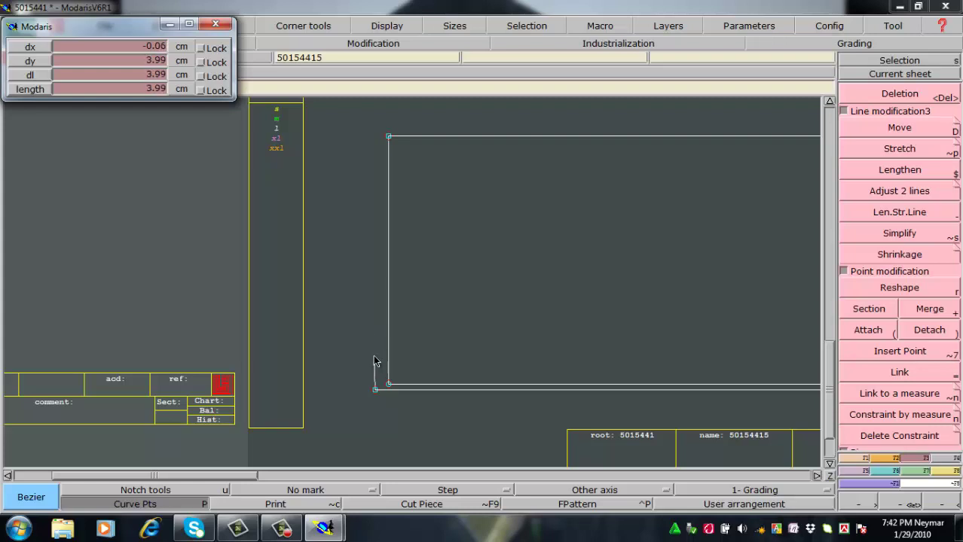
click(375, 353)
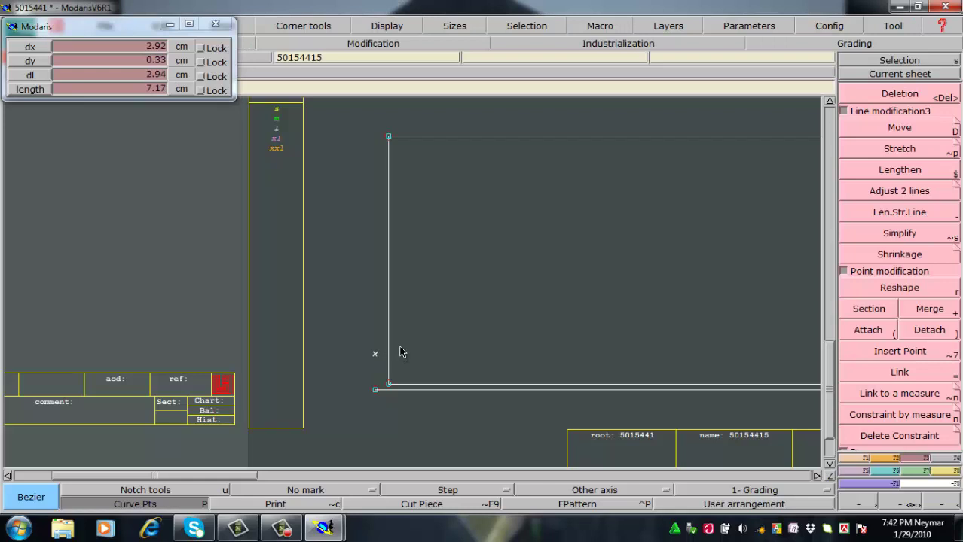
click(375, 301)
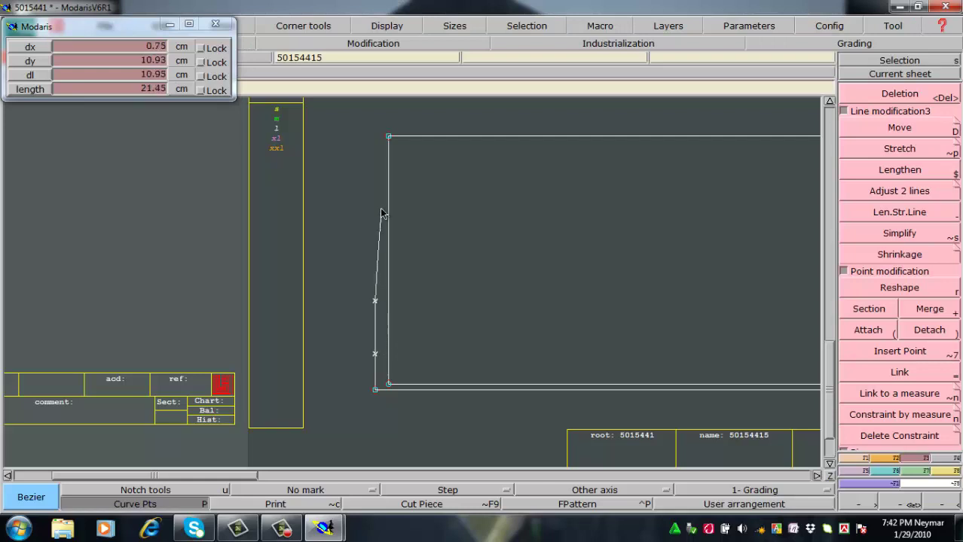
click(381, 208)
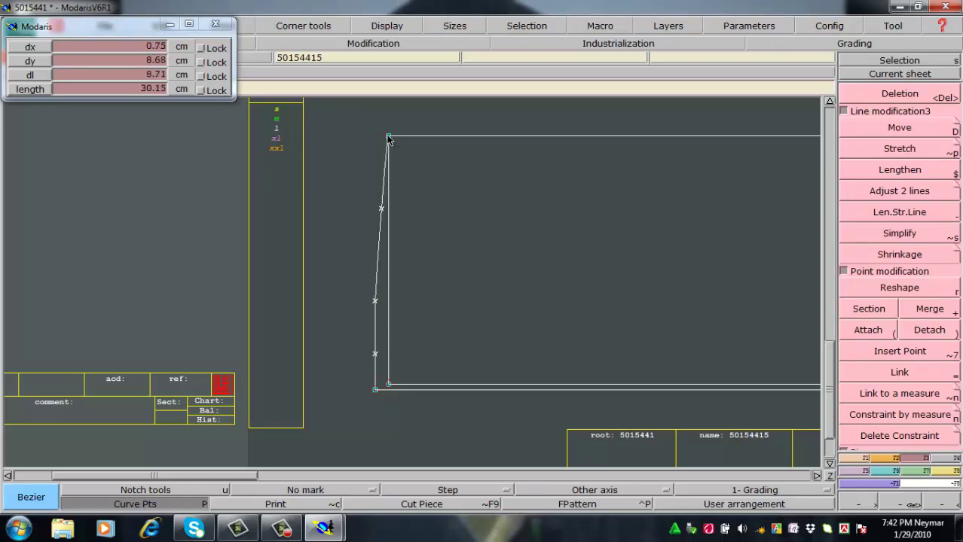
click(388, 137)
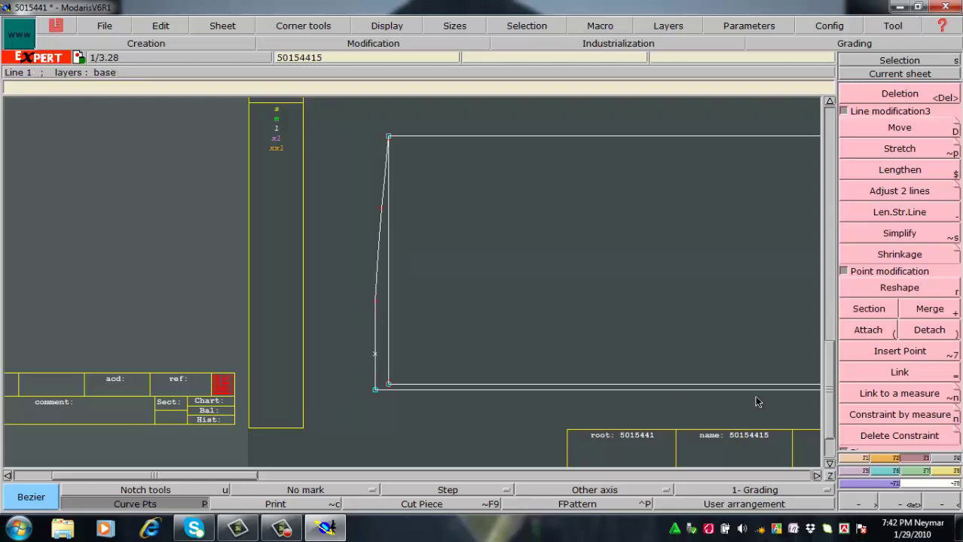
Step: Reshape the Bezier curve by shifting its two upper intermediate points to smooth the run towards the upper corner
key(r)
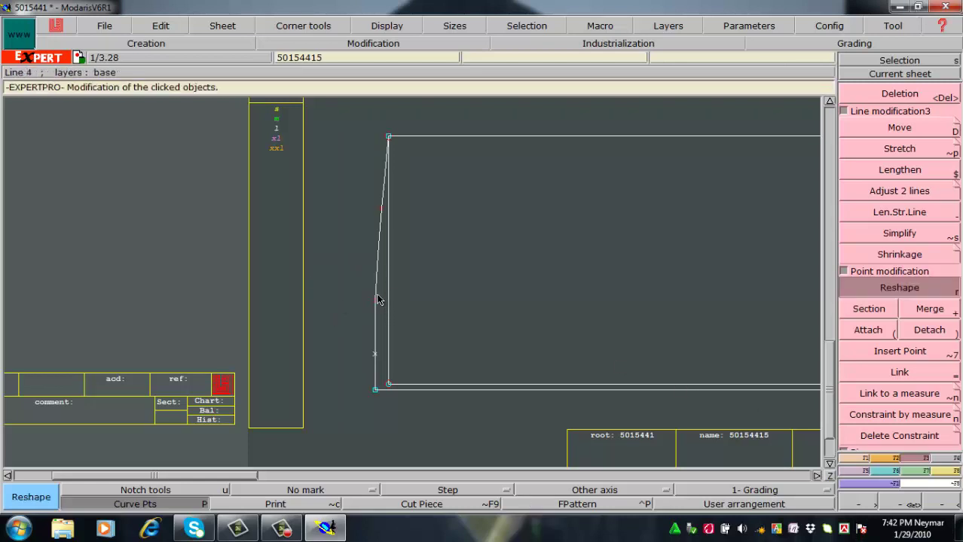
click(379, 304)
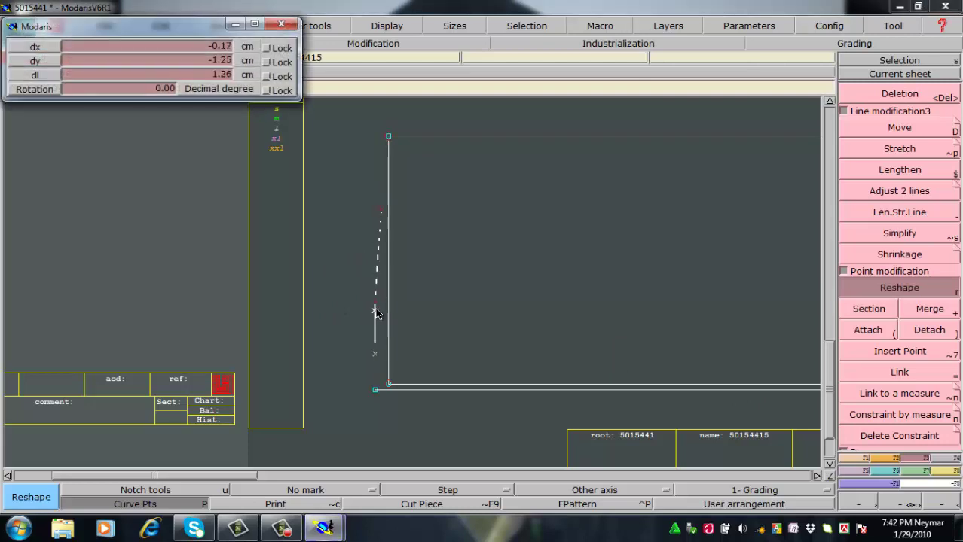
click(377, 350)
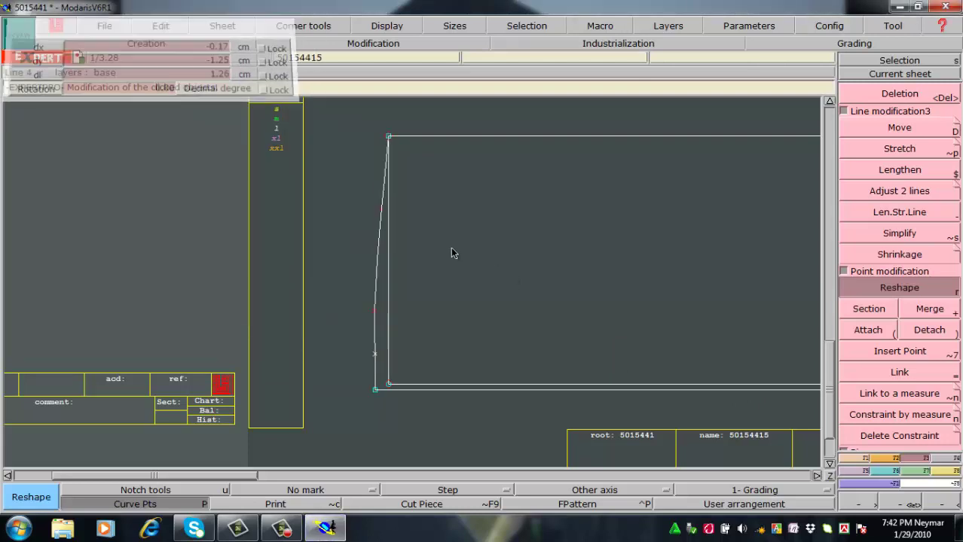
click(373, 312)
click(377, 308)
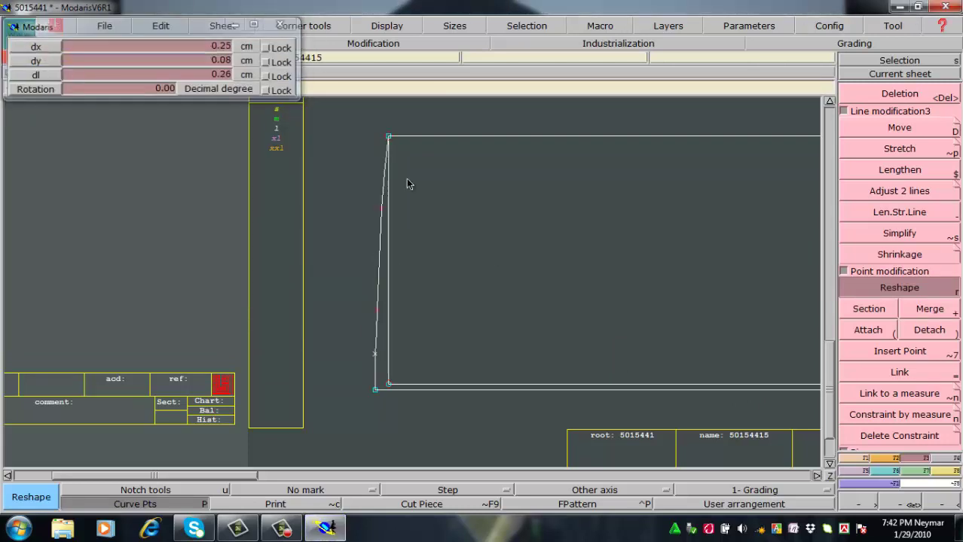
click(382, 210)
click(383, 214)
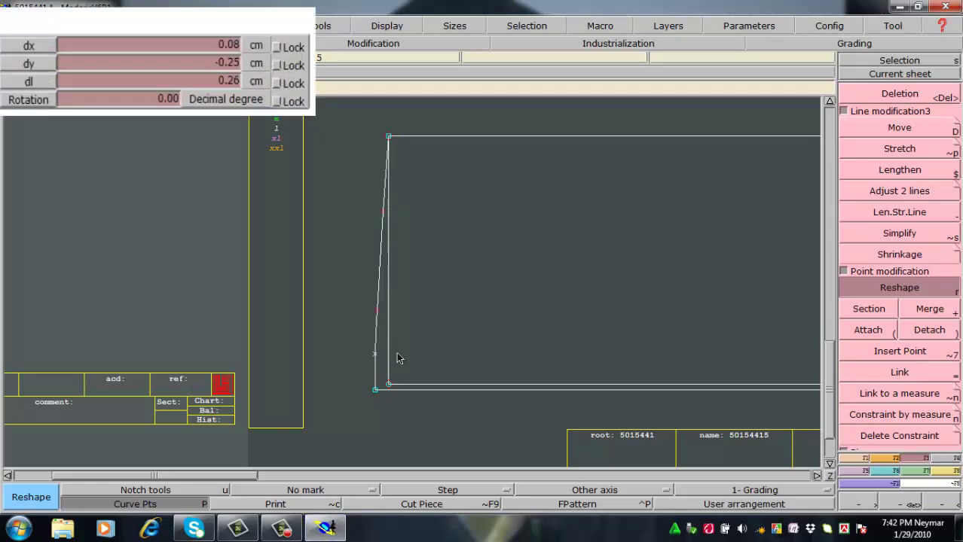
Step: Save the model, overwriting the existing file 5015441.mdl
key(Home)
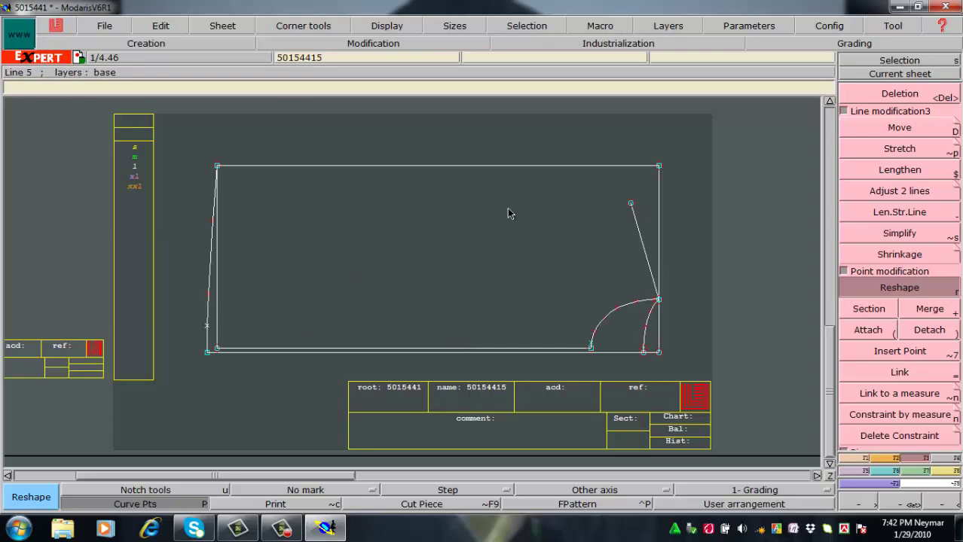
key(ctrl+s)
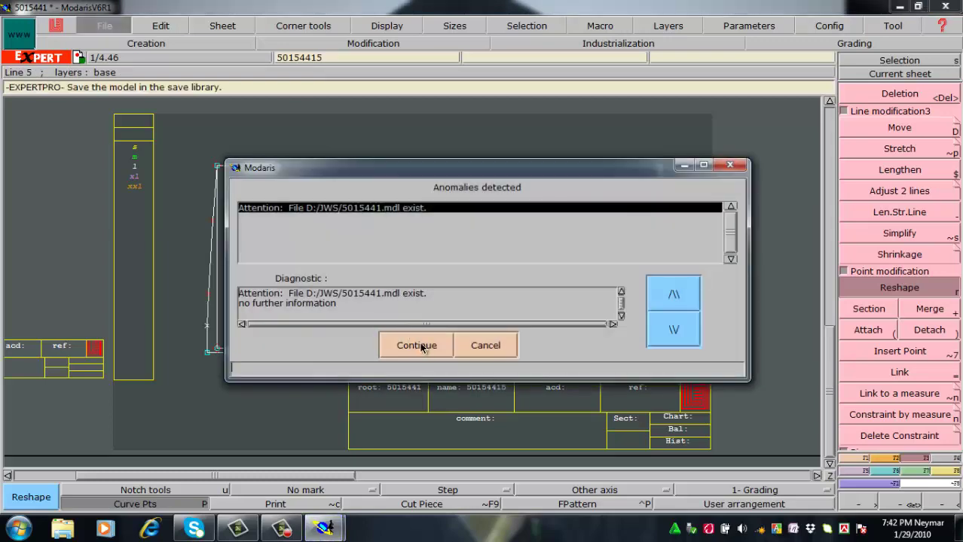
click(421, 345)
key(ctrl+s)
click(425, 348)
key(ctrl+s)
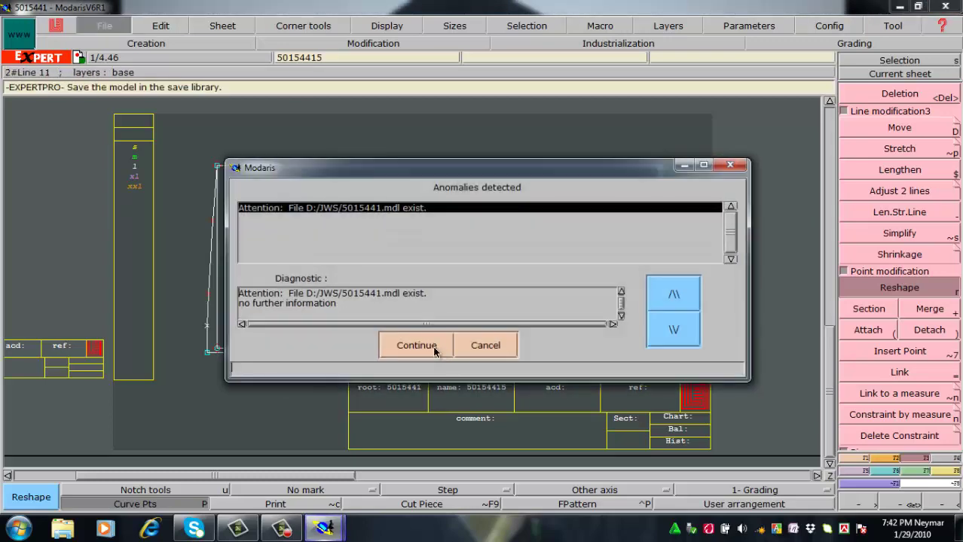
click(434, 346)
click(431, 346)
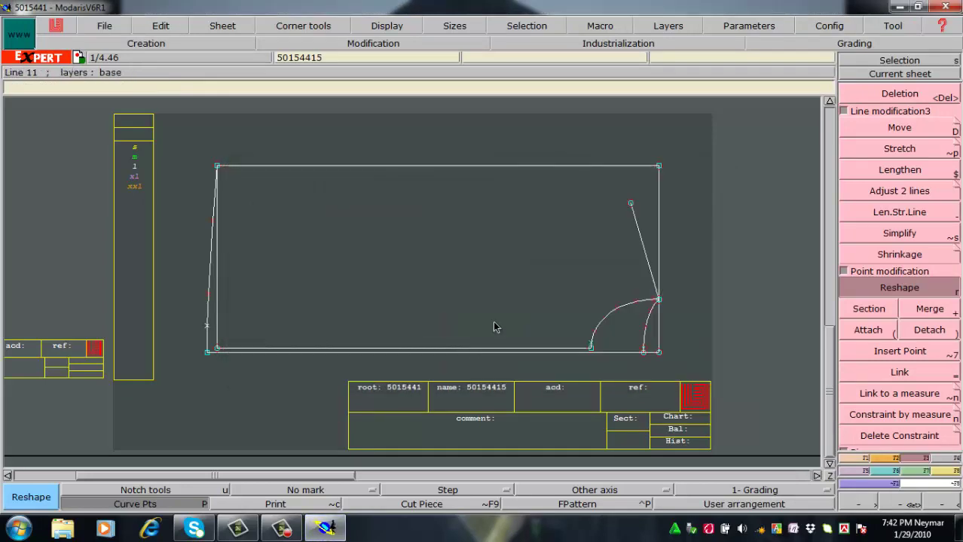
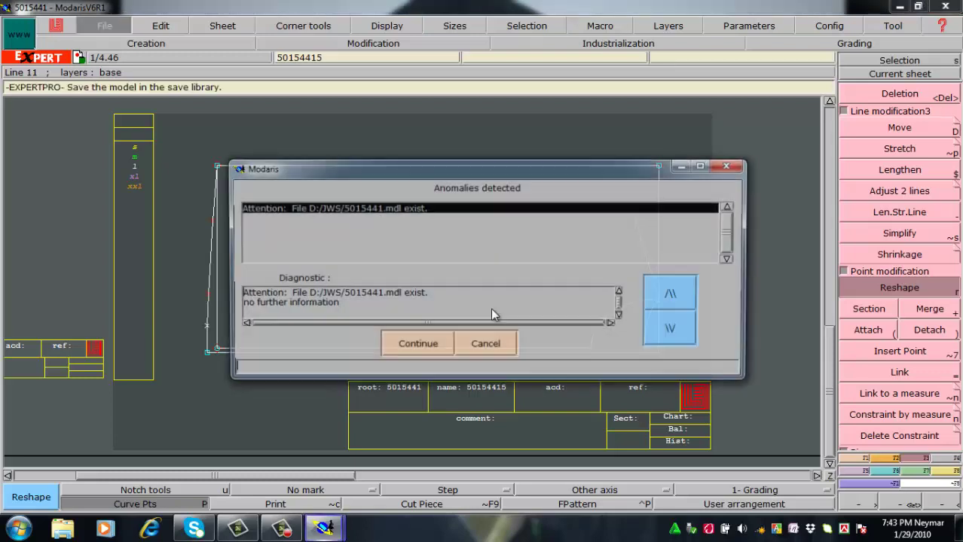
Step: Confirm overwriting the existing file 5015441.mdl
click(431, 349)
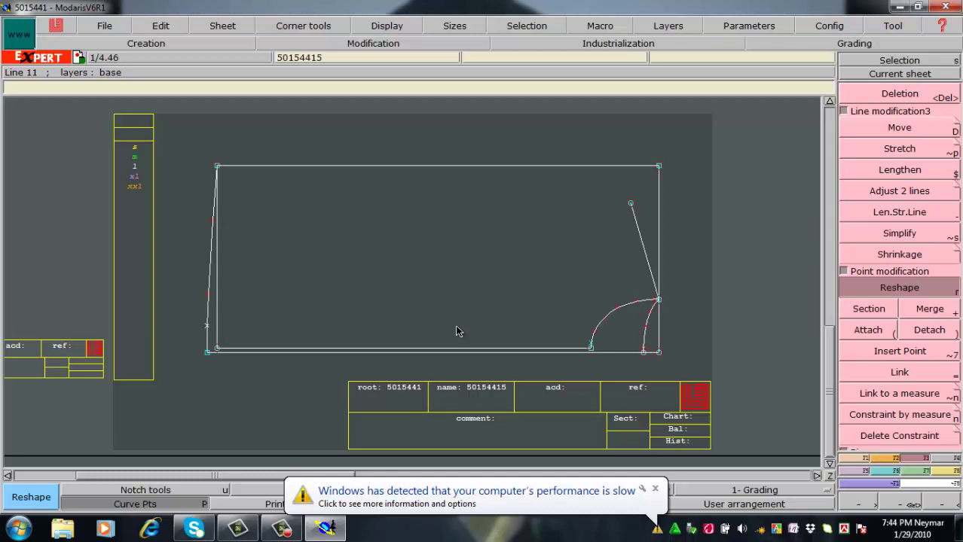
click(280, 530)
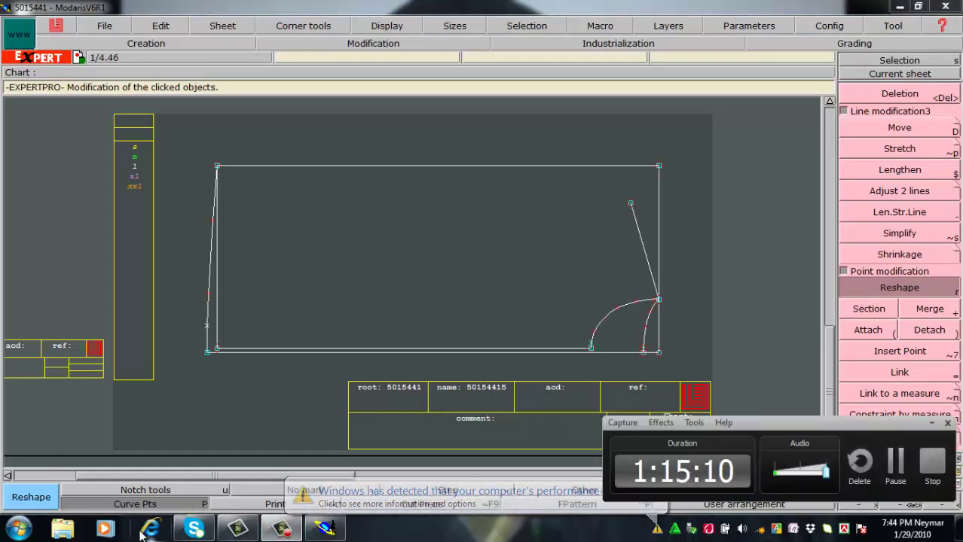
click(895, 483)
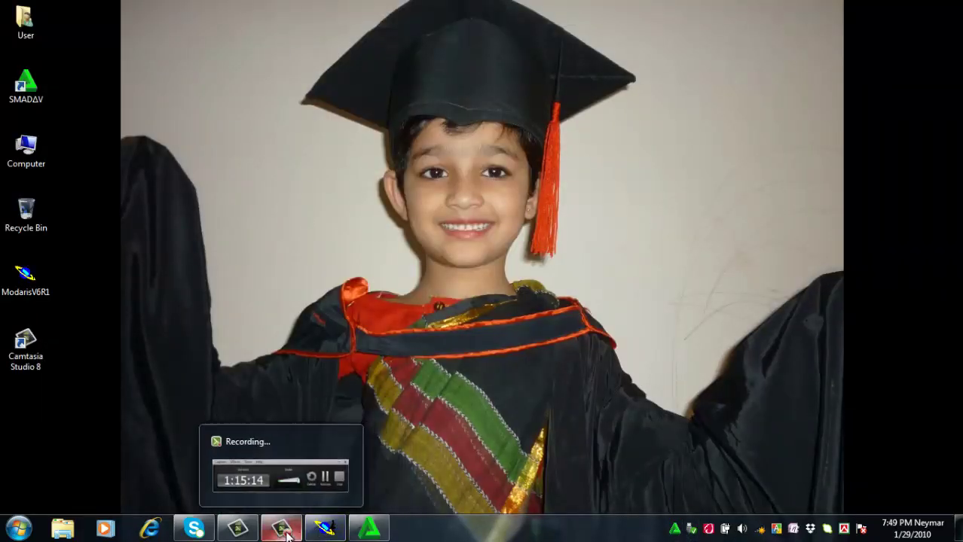
click(331, 531)
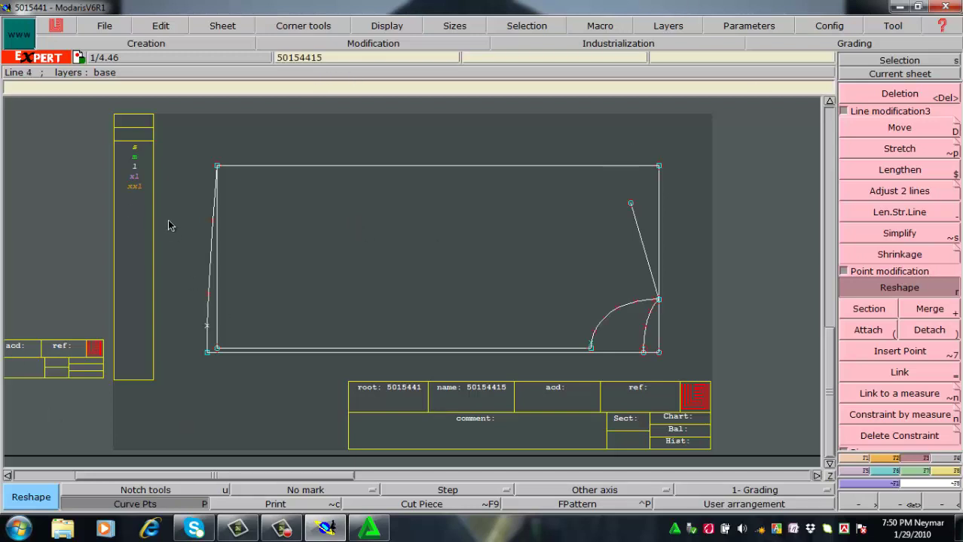
Step: Create a parallel of sheet 50154415's vertical edge at the armhole end, offset 30 cm into the sheet
key(Home)
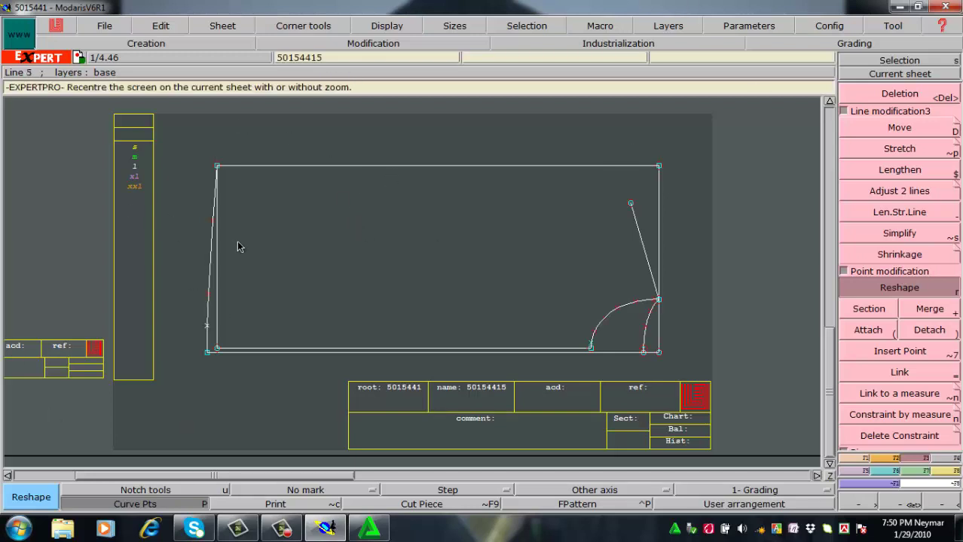
key(Return)
click(710, 392)
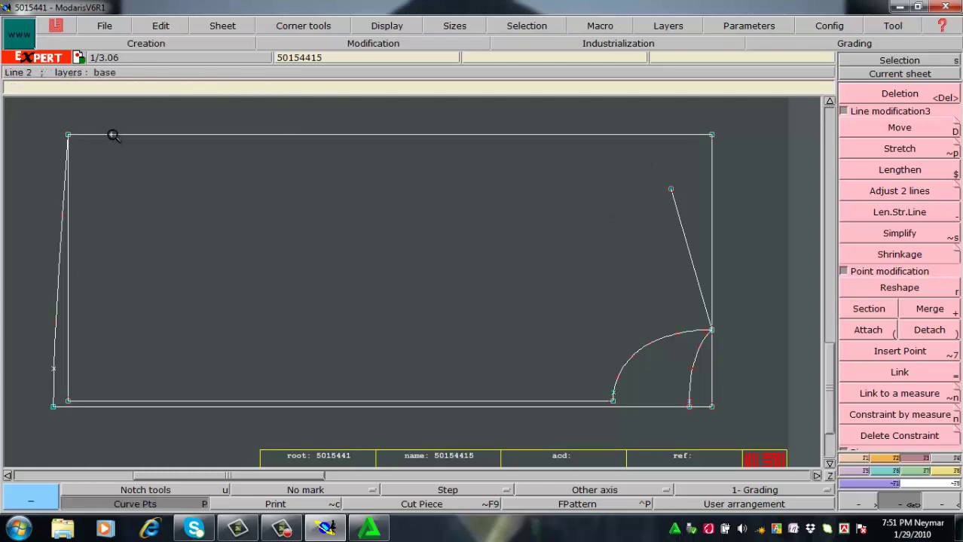
key(l)
click(712, 213)
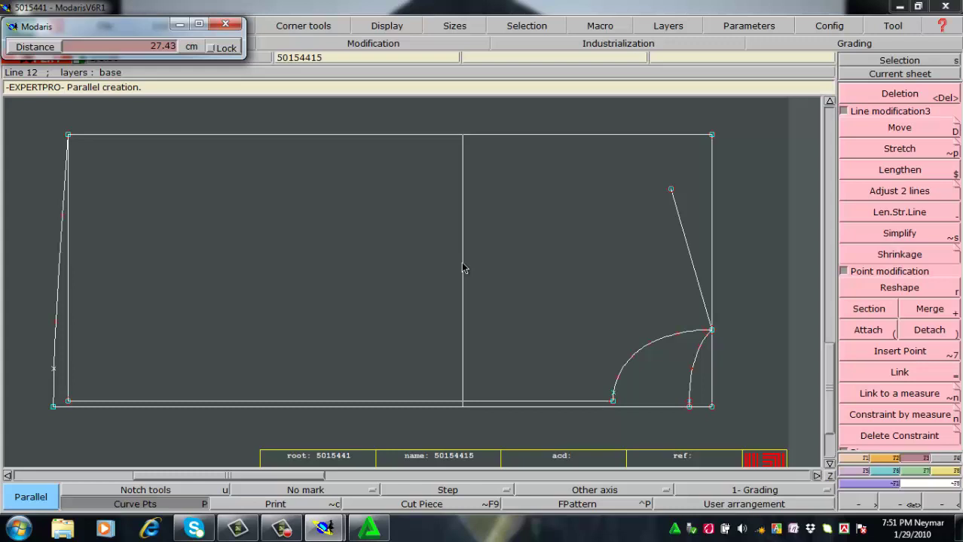
click(463, 269)
text(30)
key(Return)
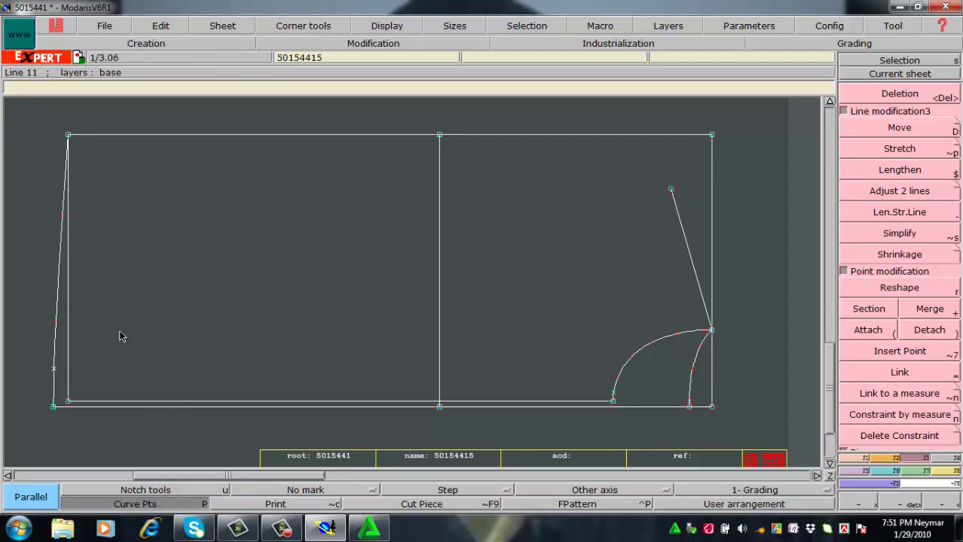
Step: Delete the blue filled cut-piece sheet beside the body sheet
key(j)
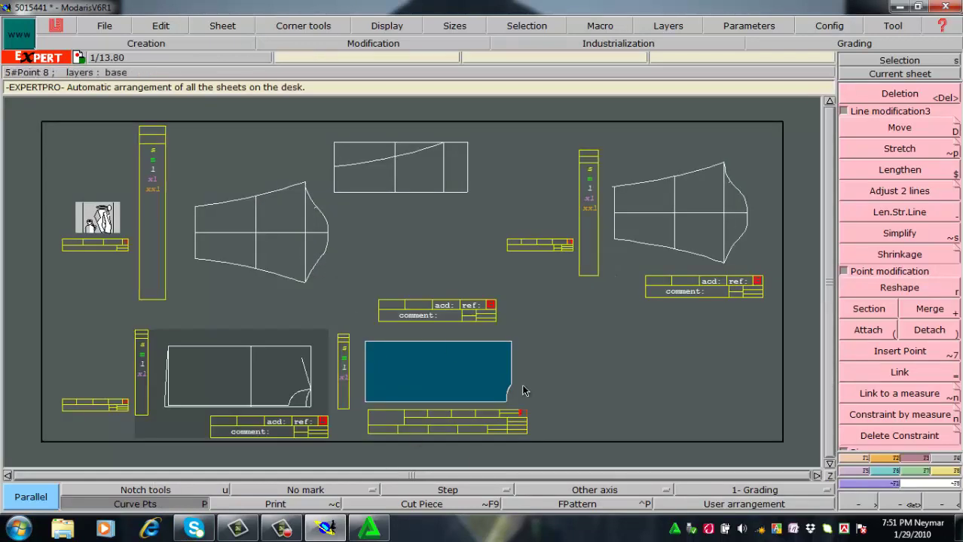
key(Delete)
click(489, 379)
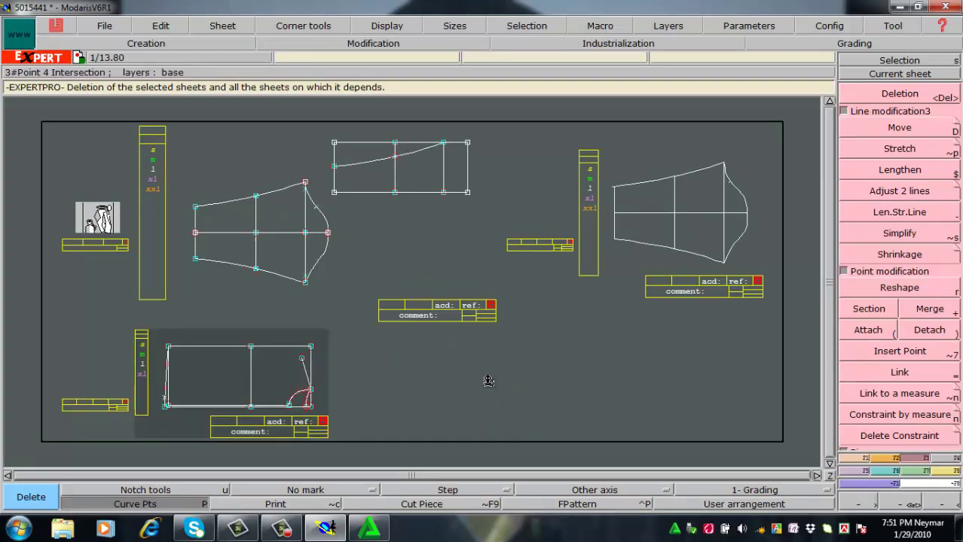
Step: Centre sheet 50154415 and turn off the curve point display
key(Home)
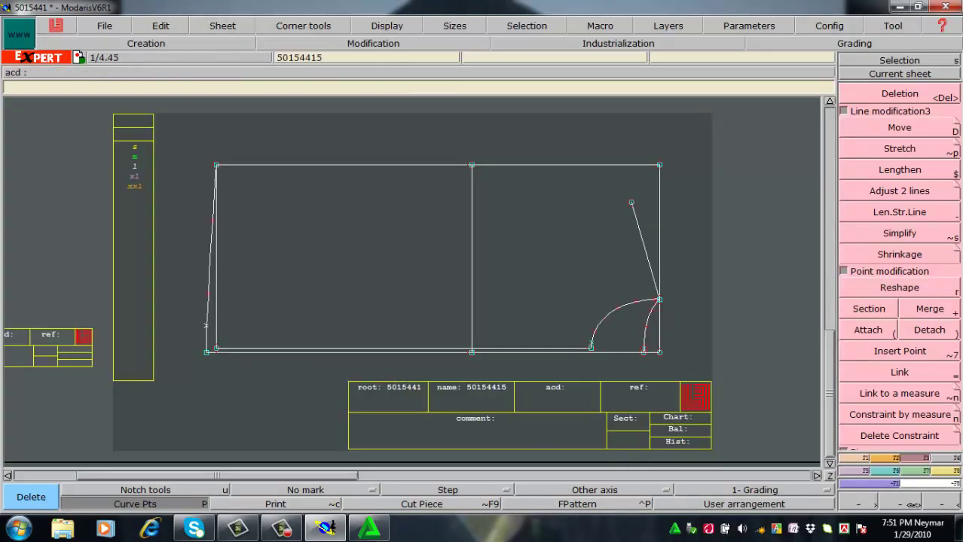
click(175, 504)
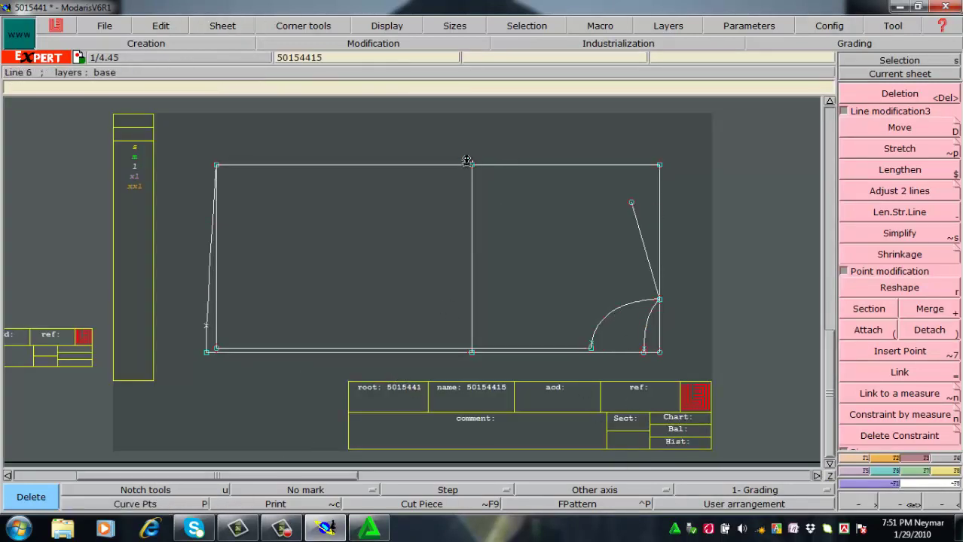
key(Escape)
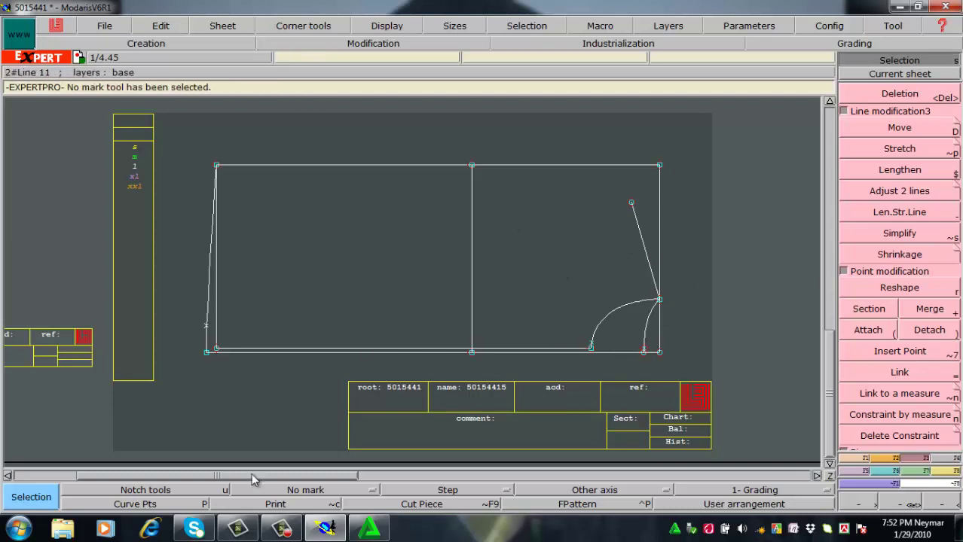
Step: Measure the upper half of the sleeve cap curve on sheet 50154412 and show it in the measurement table
key(j)
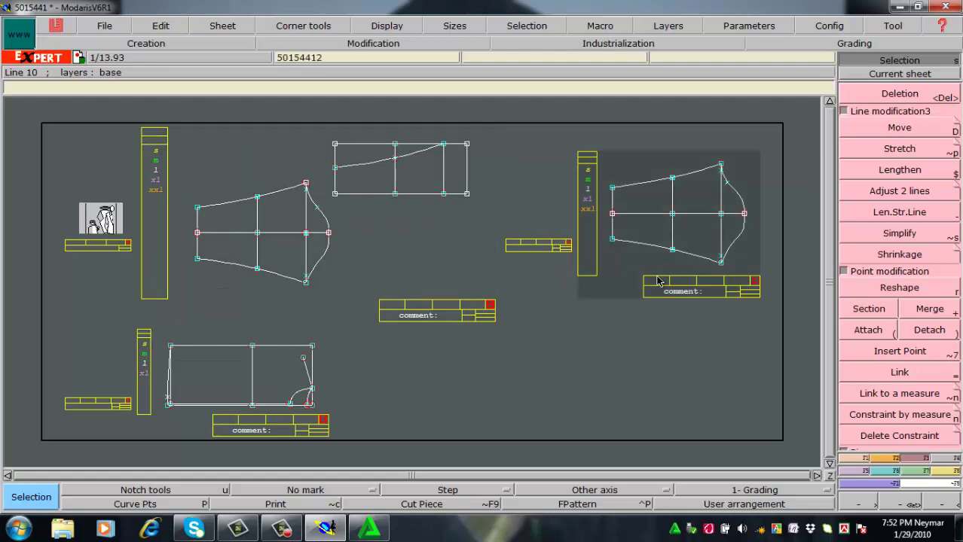
key(F9)
key(Return)
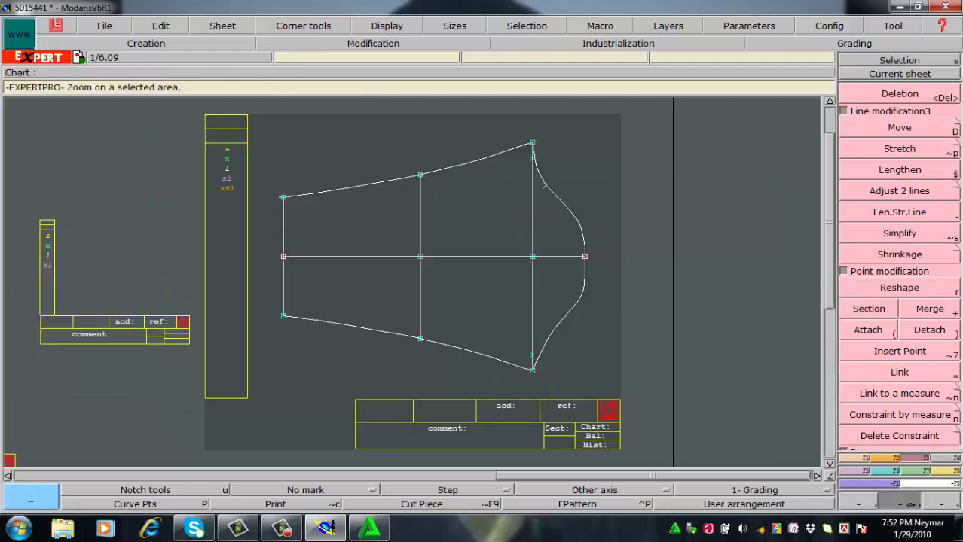
drag(631, 299, 470, 109)
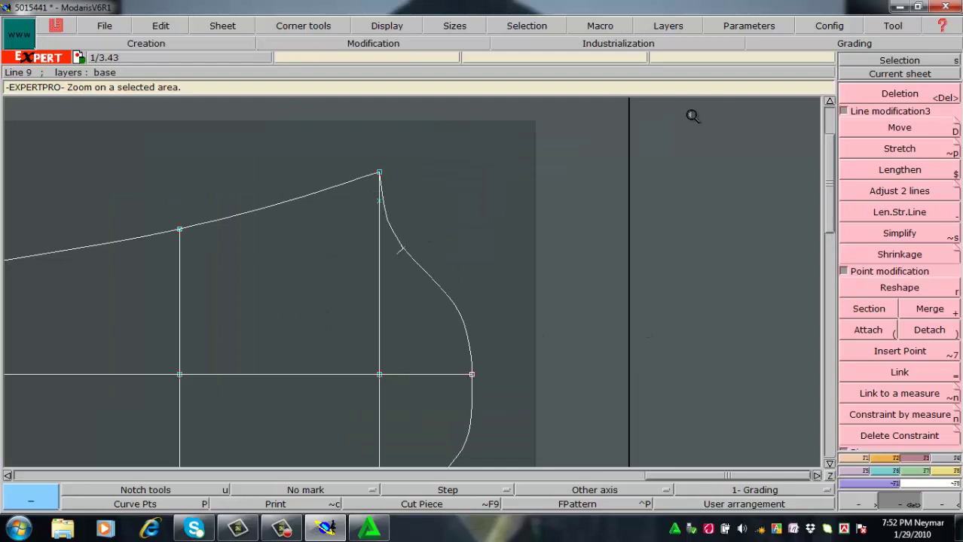
key(l)
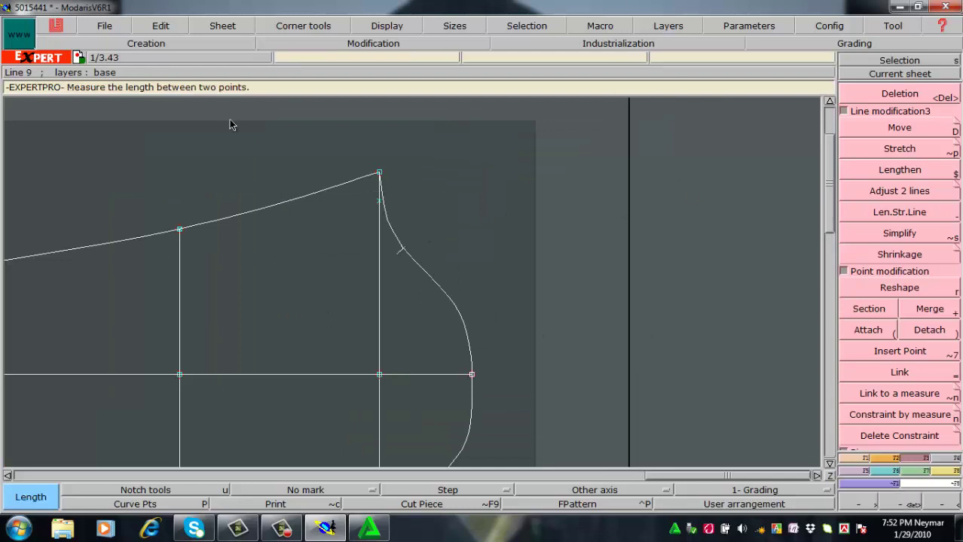
click(381, 176)
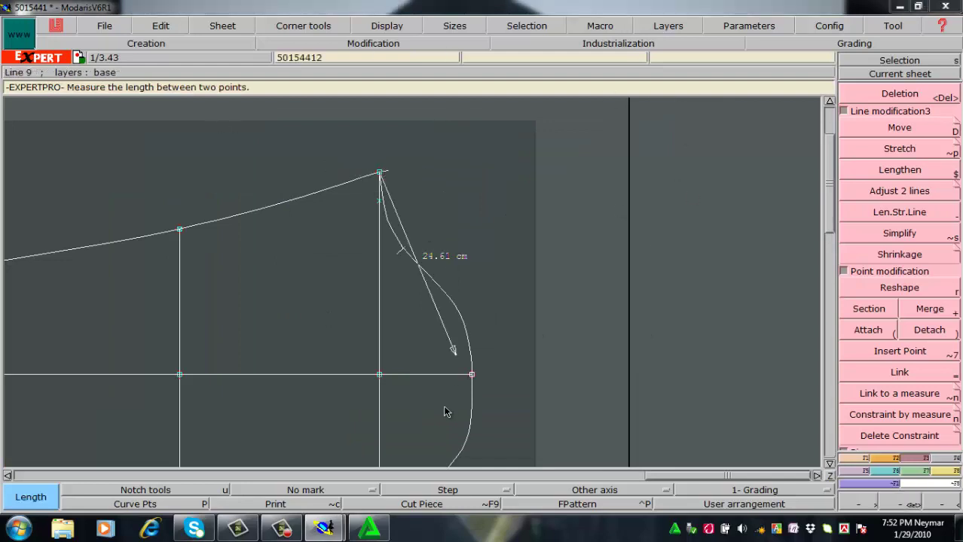
click(471, 375)
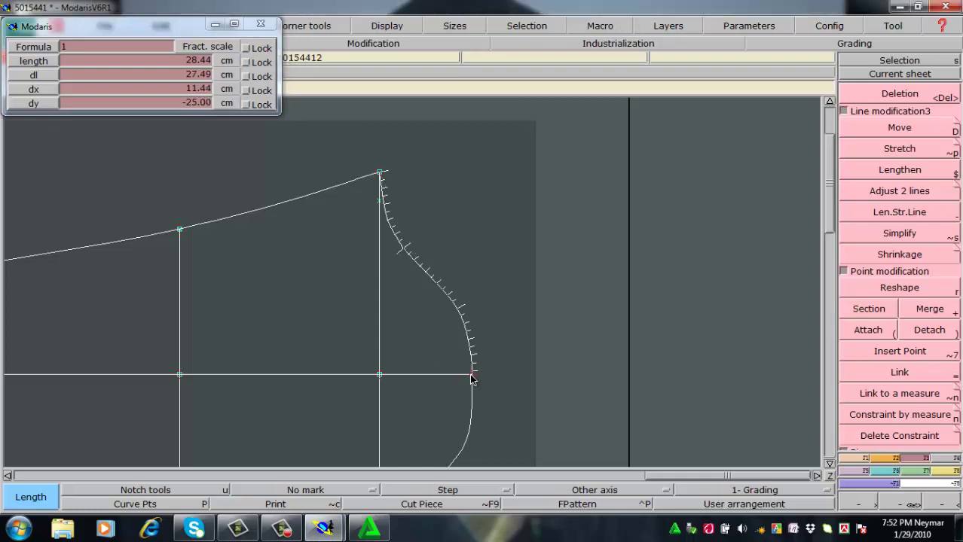
click(469, 376)
key(m)
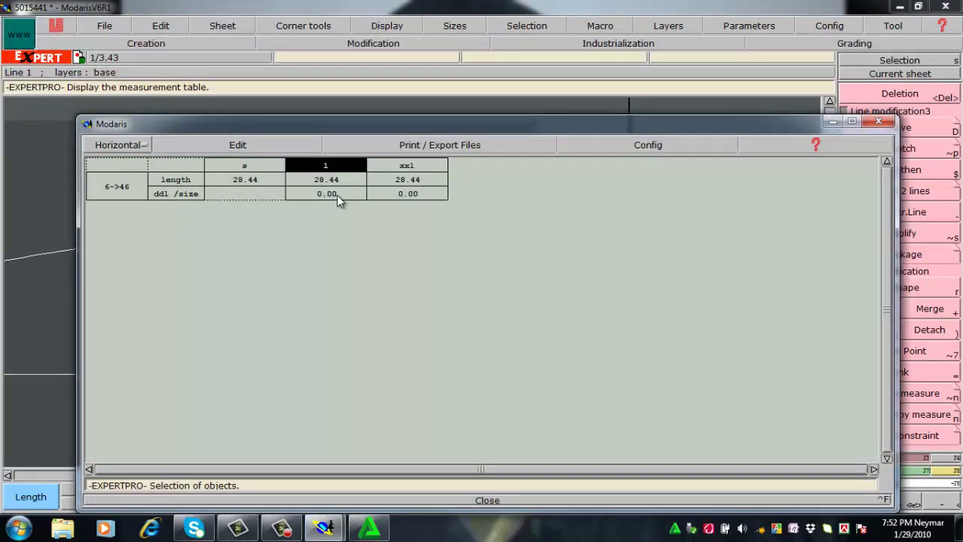
Step: Empty the measurement table of the upper cap curve entry and close it
click(237, 145)
click(224, 198)
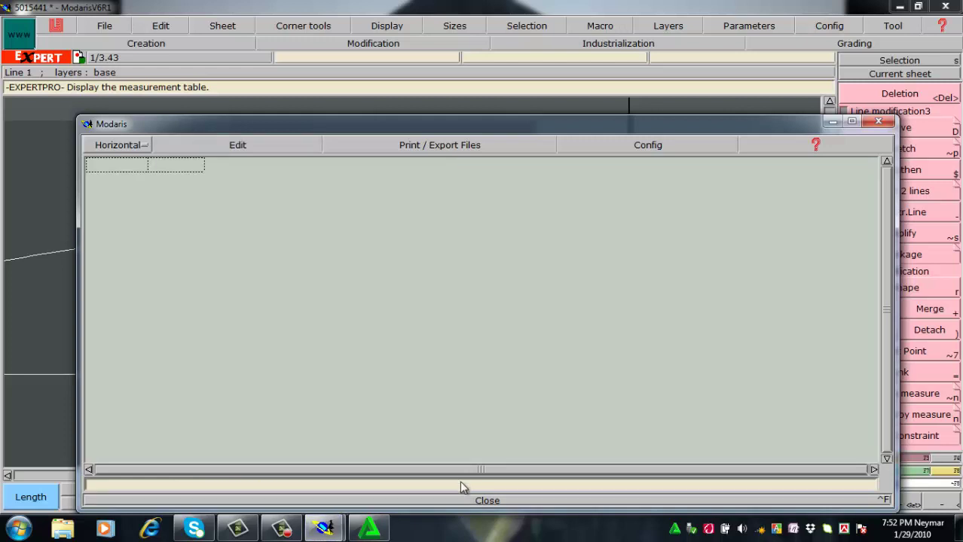
click(479, 503)
Step: Measure the lower half of the sleeve cap curve from the cap's centre point to the lower underarm corner
key(Home)
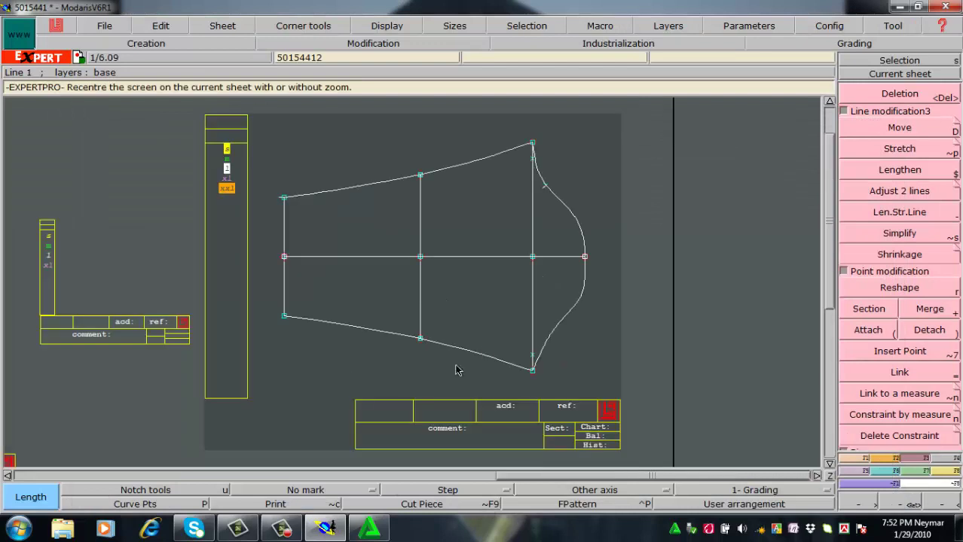
key(Return)
drag(444, 255, 642, 381)
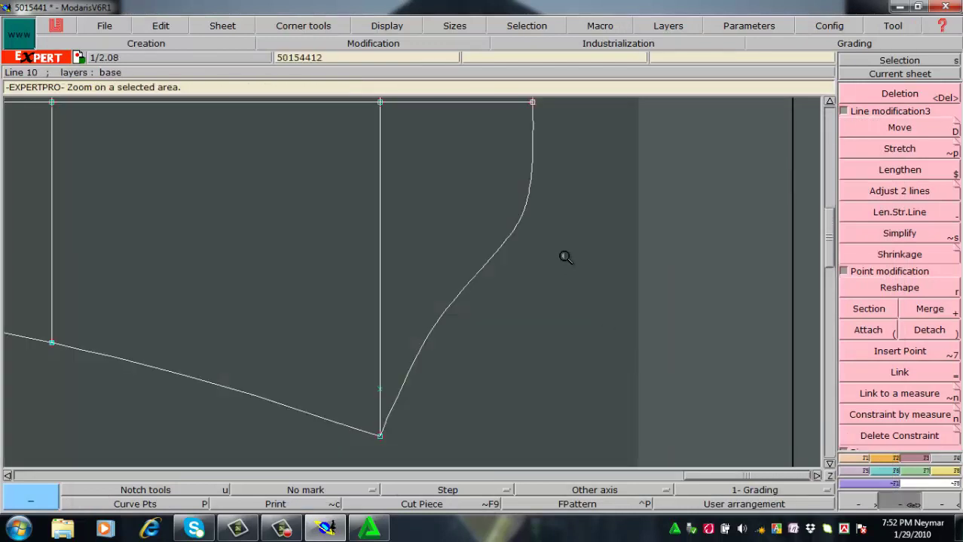
right_click(268, 315)
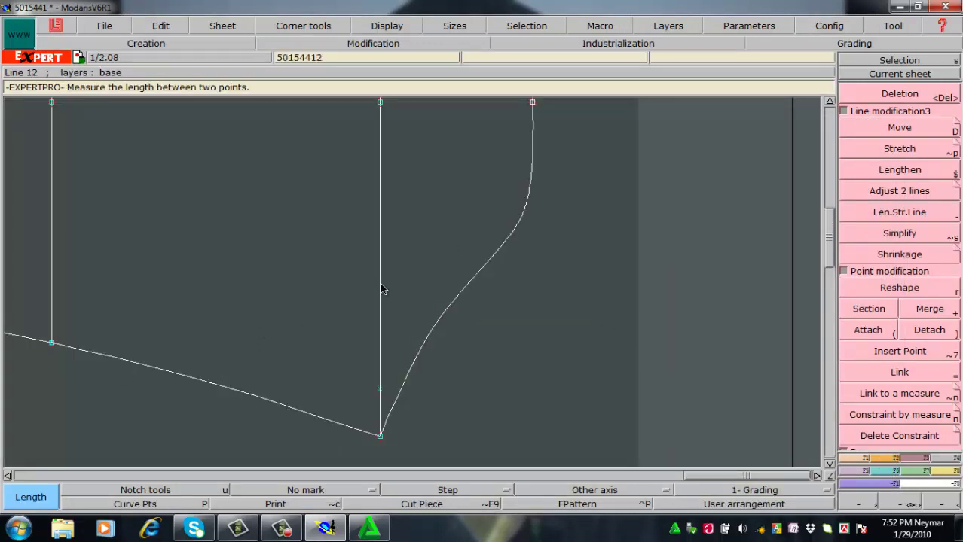
click(532, 103)
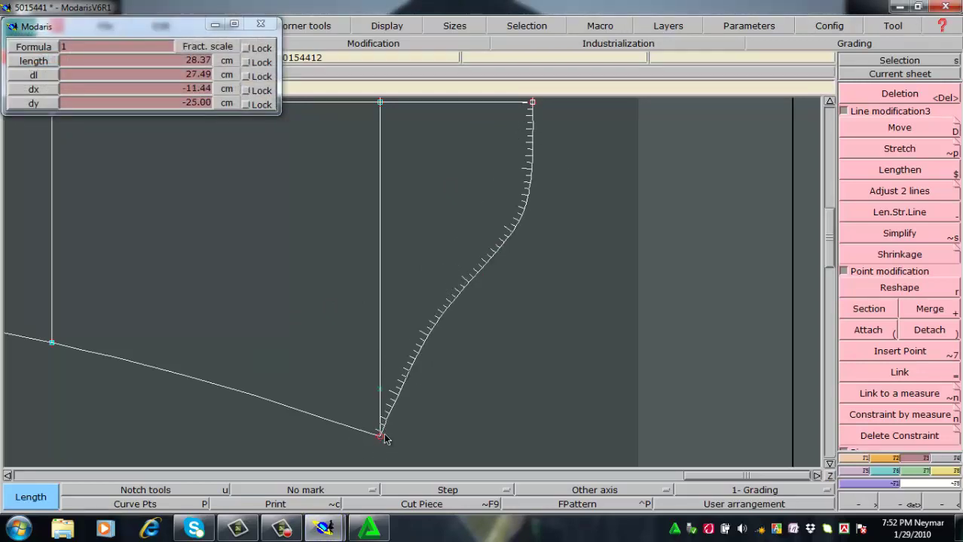
click(381, 436)
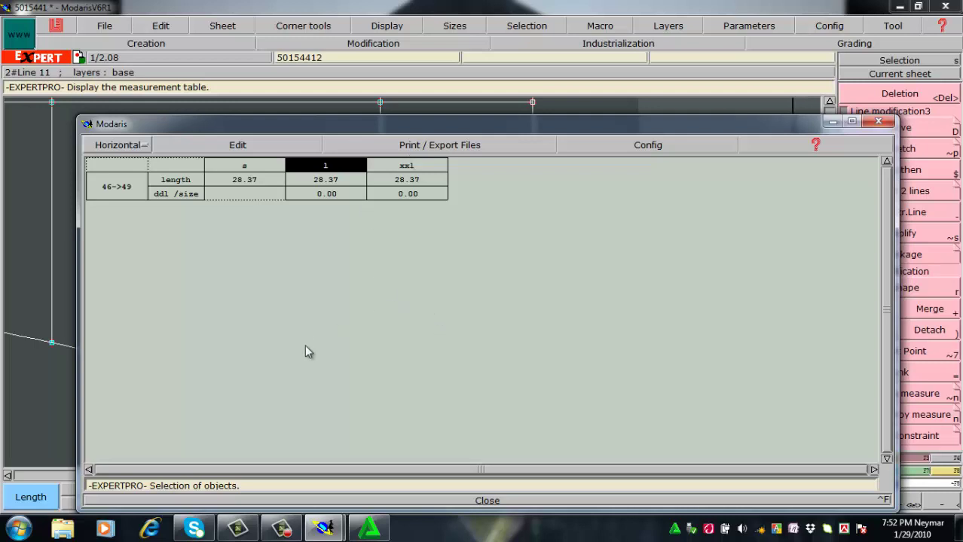
Step: Empty the measurement table of the lower cap curve entry and close it
click(239, 145)
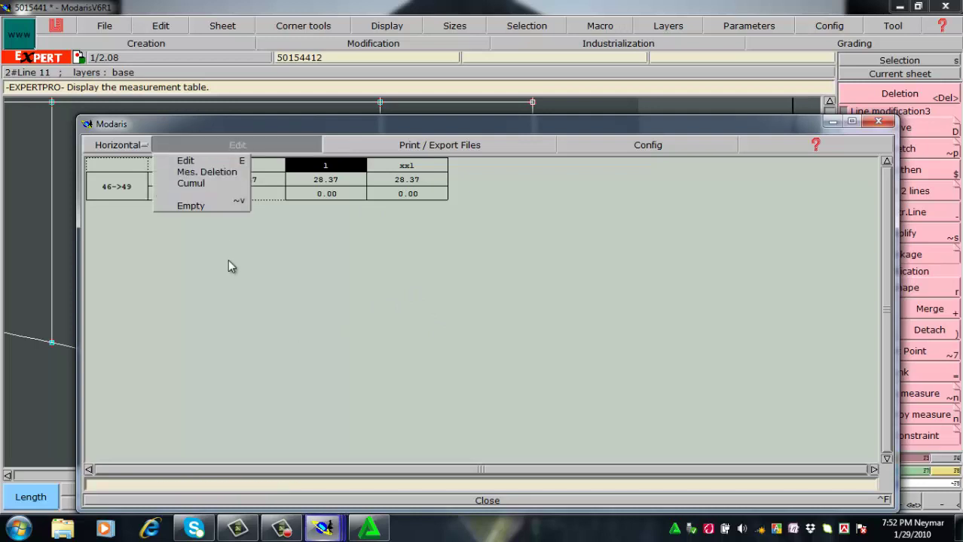
click(212, 205)
click(487, 501)
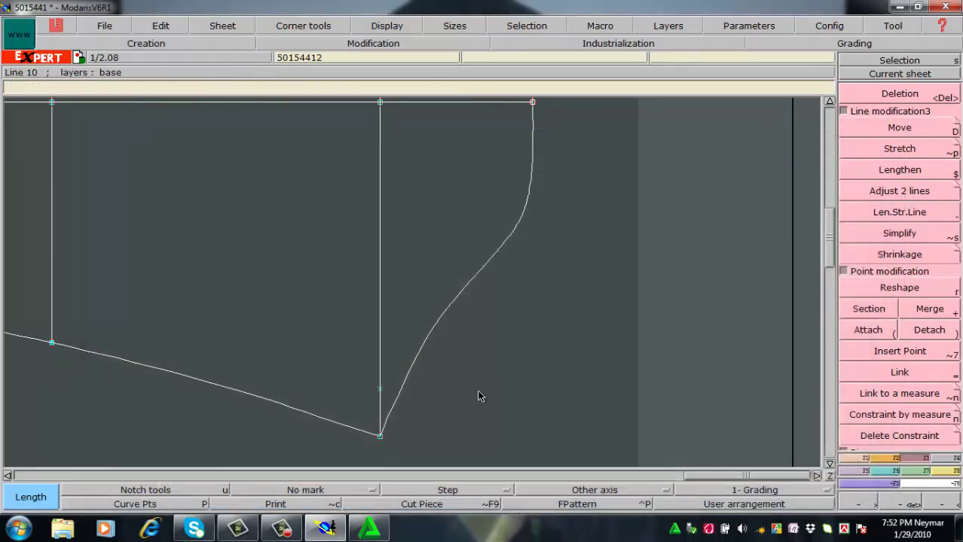
Step: Examine the sleeve on sheet 50154412 alongside the body outline and armhole curves on sheet 50154415
key(j)
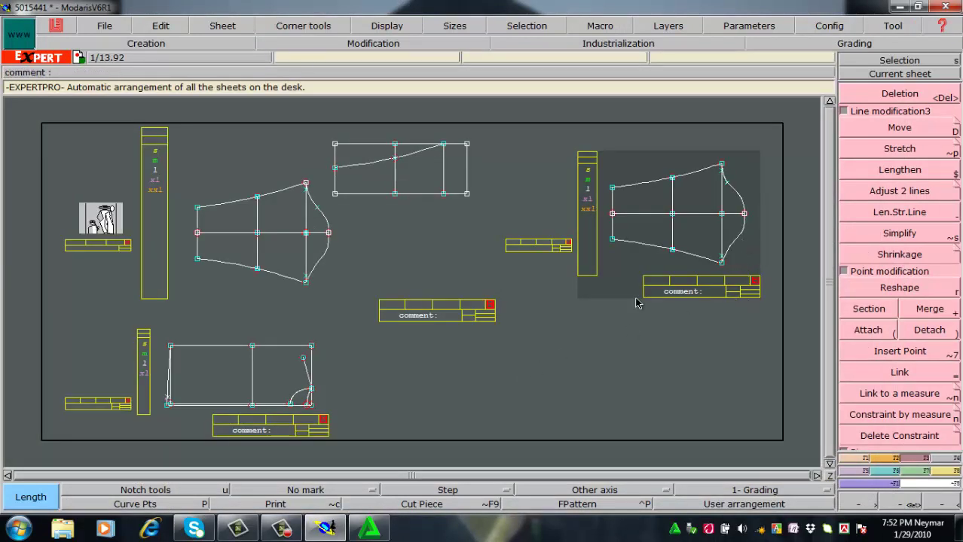
key(F10)
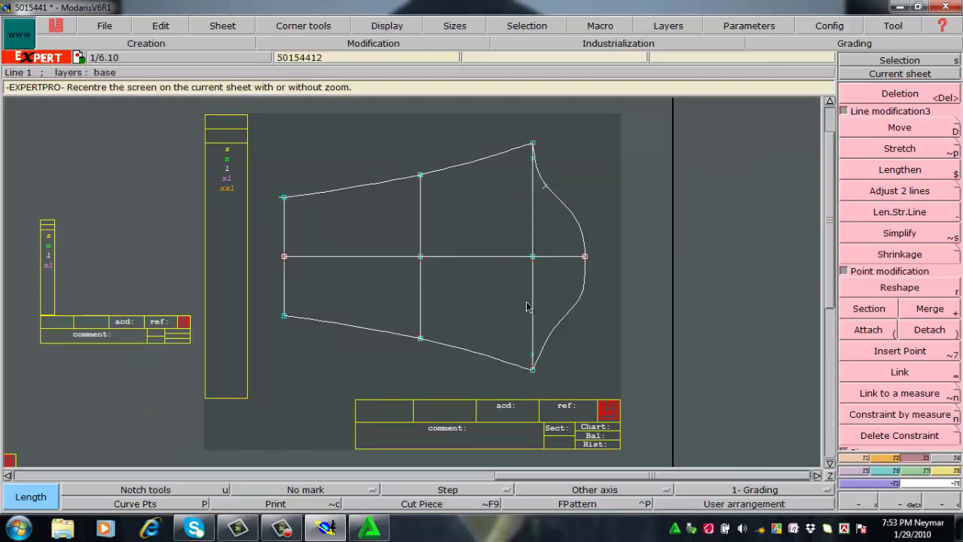
key(F9)
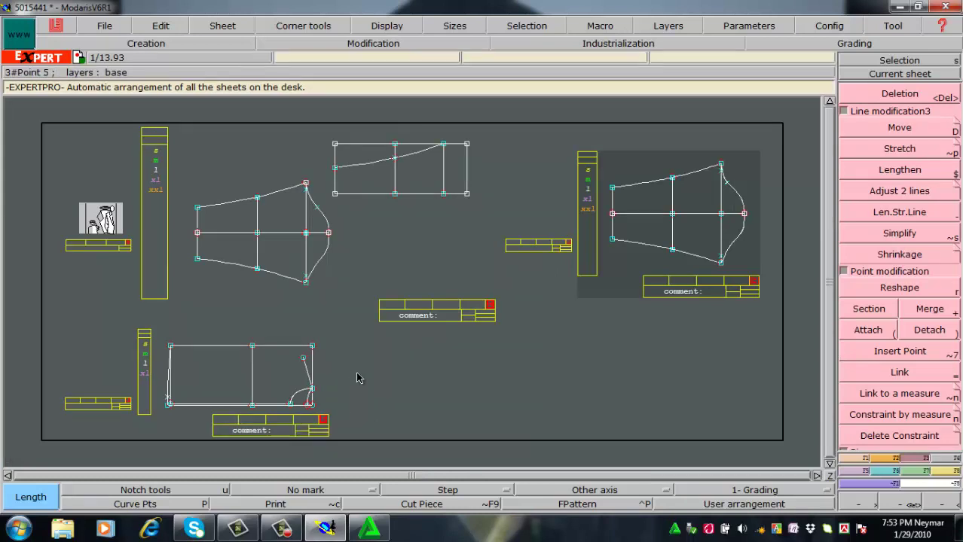
key(Home)
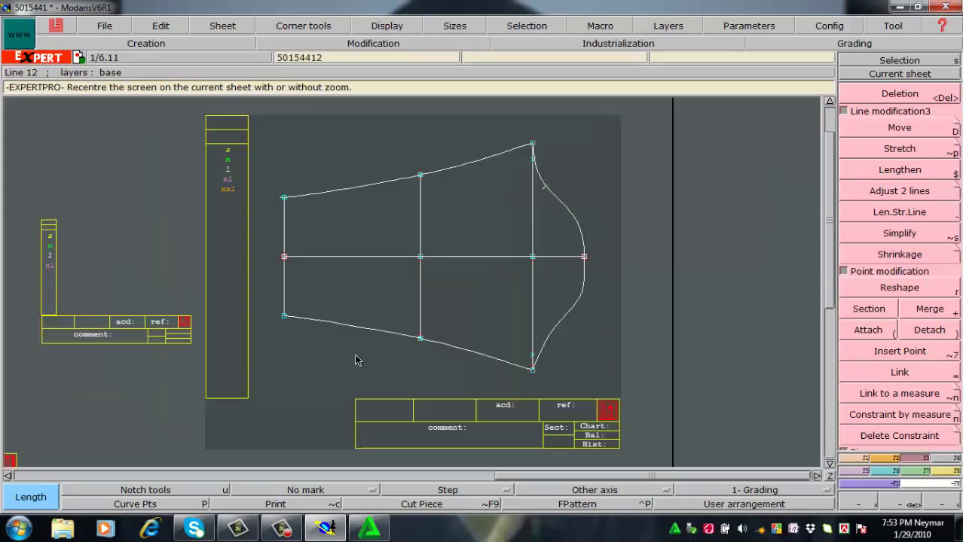
key(j)
click(258, 413)
key(Home)
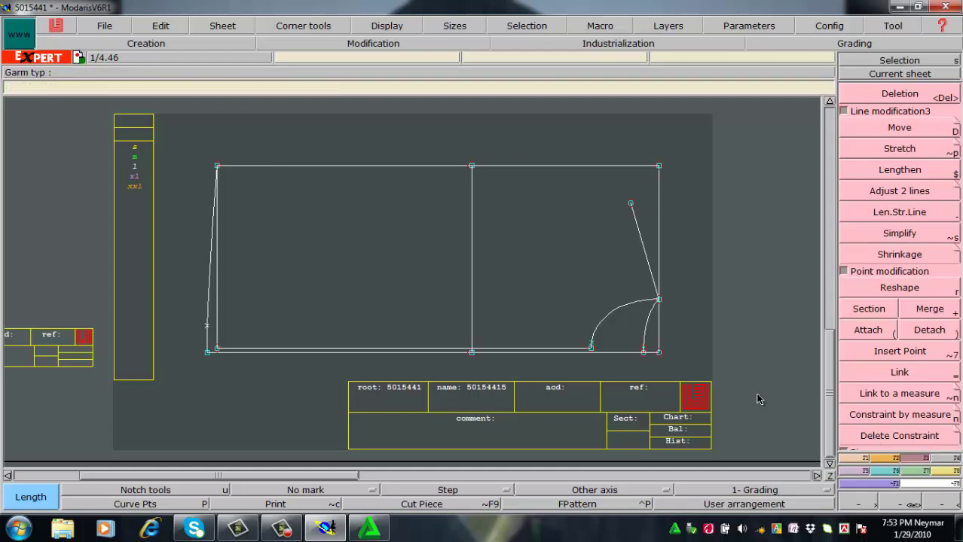
key(j)
click(752, 274)
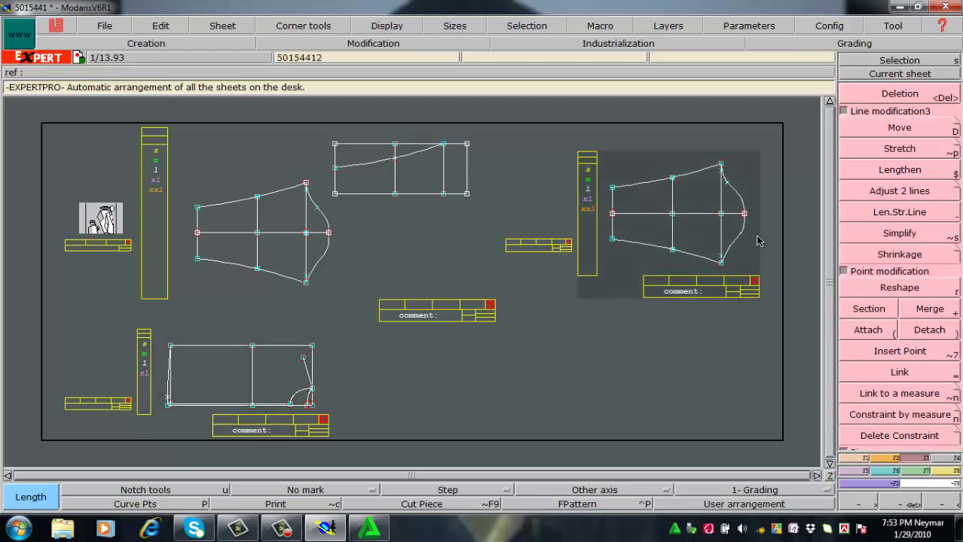
key(Home)
key(Return)
drag(473, 128, 678, 444)
key(Home)
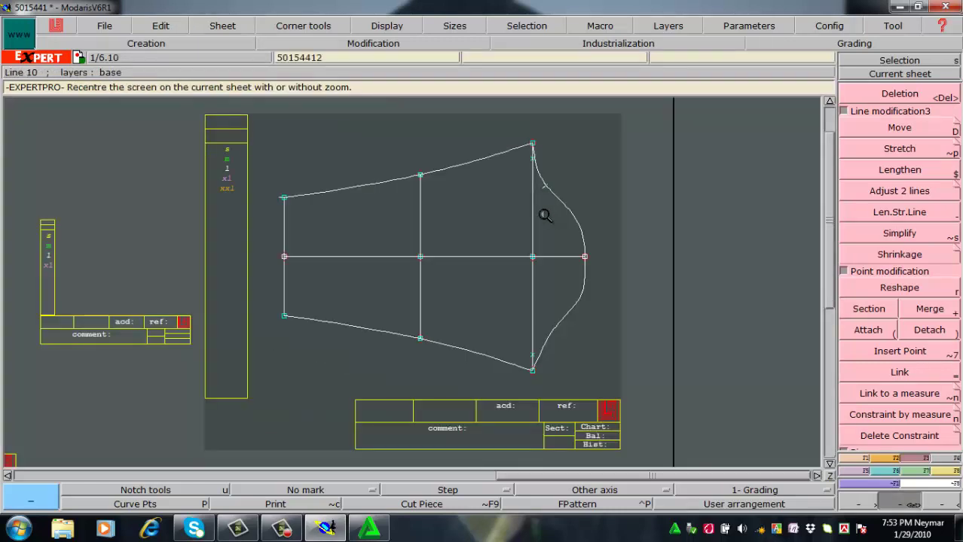
Step: Measure the upper and lower halves of the sleeve cap curve on sheet 50154412 and display the measurement table
drag(445, 98, 677, 410)
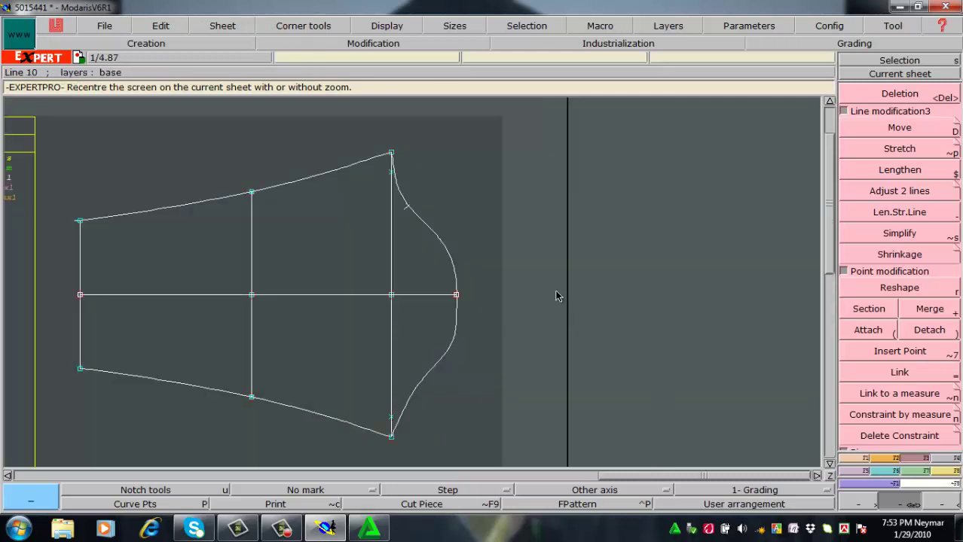
key(l)
click(391, 153)
click(456, 295)
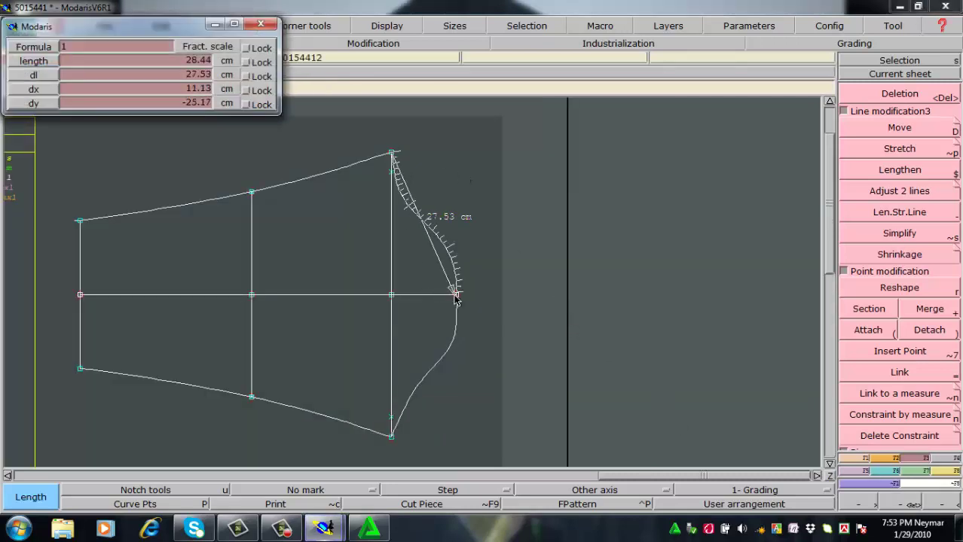
click(456, 295)
click(391, 437)
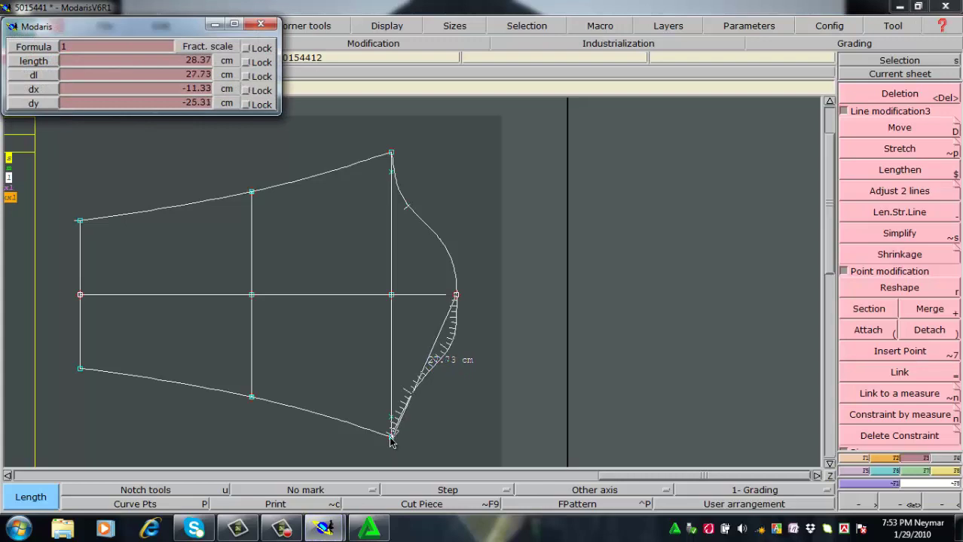
click(391, 437)
key(ctrl+f)
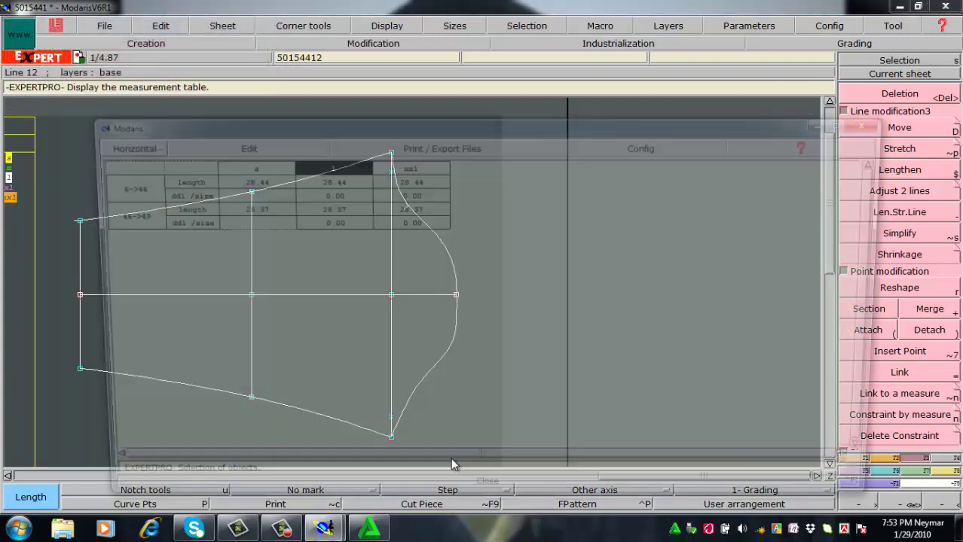
Step: Empty the measurement table of the two cap curve entries and close it
click(241, 143)
click(195, 201)
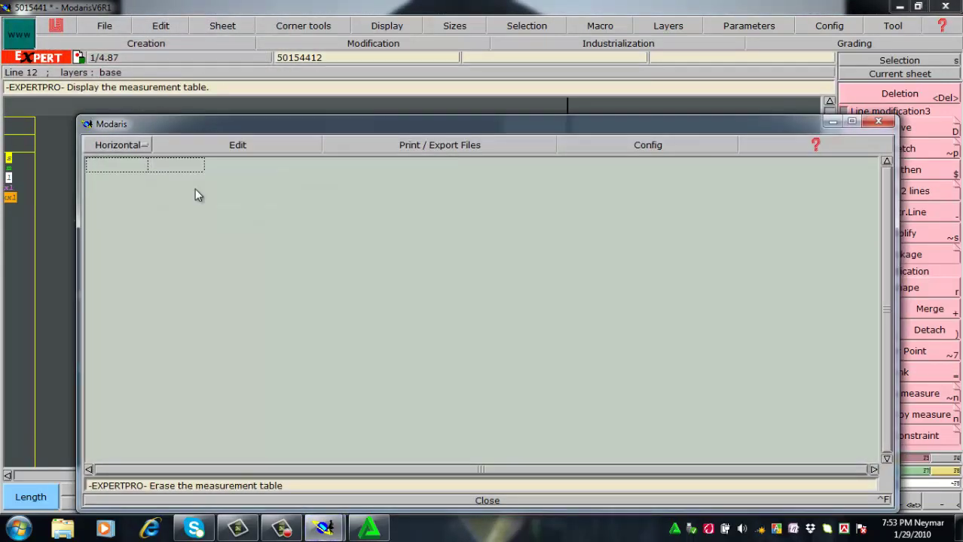
click(487, 500)
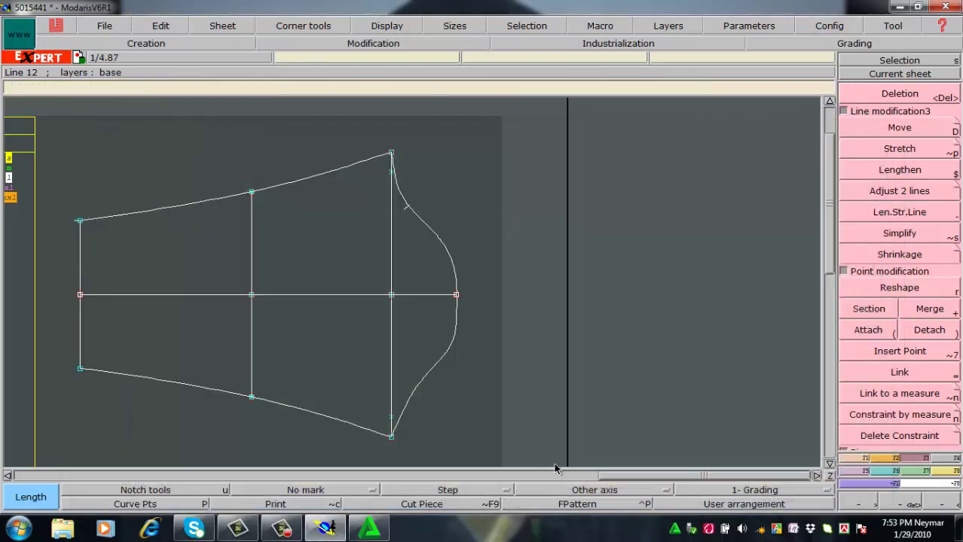
Step: Measure both halves of the sleeve cap curve again and cumulate their lengths in the measurement table
click(390, 155)
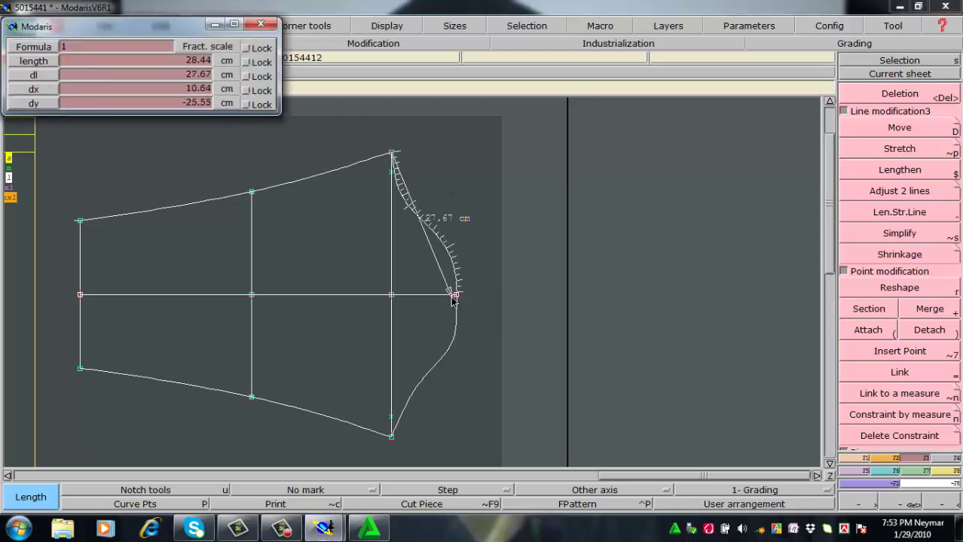
click(457, 296)
click(457, 296)
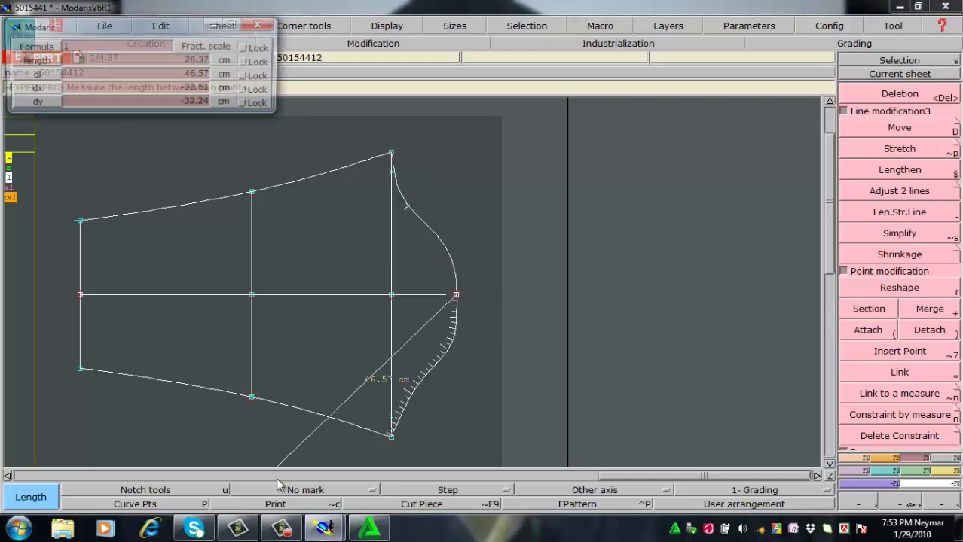
click(391, 438)
click(391, 438)
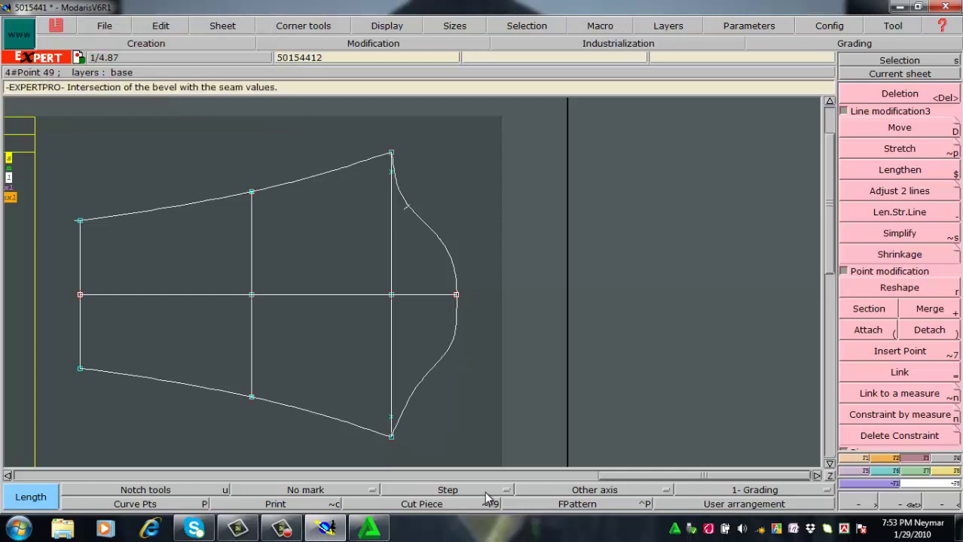
key(ctrl+f)
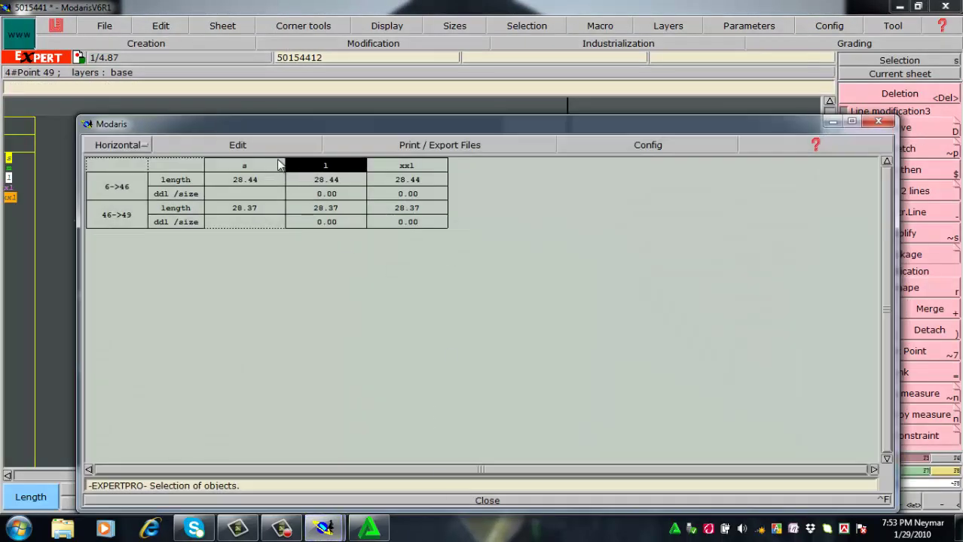
click(245, 147)
click(209, 181)
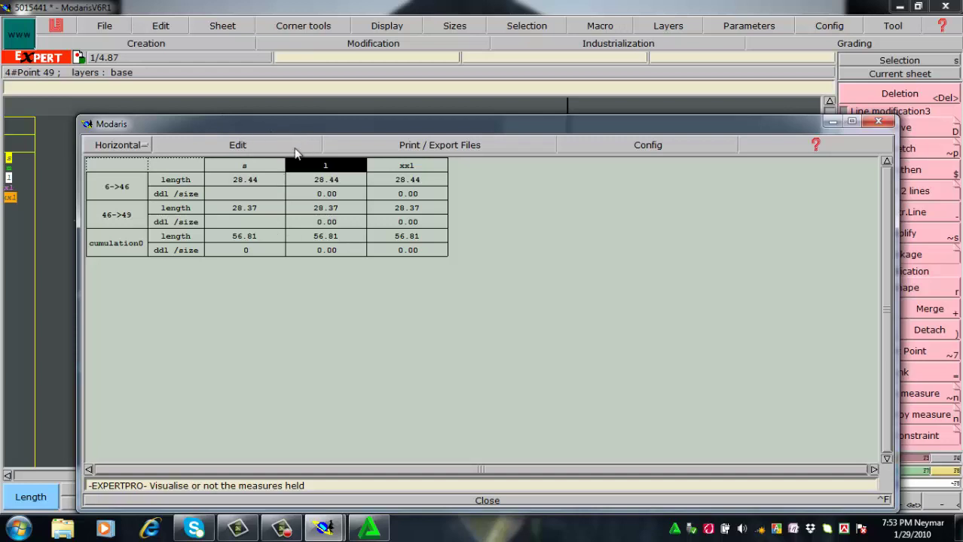
Step: Empty the cumulated cap curve measurements from the table and close it
click(236, 148)
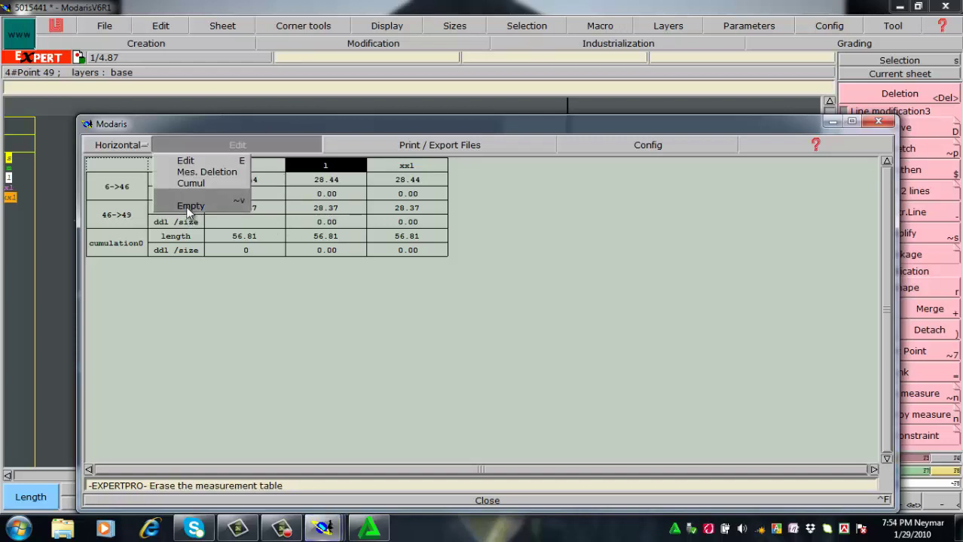
click(189, 207)
click(486, 501)
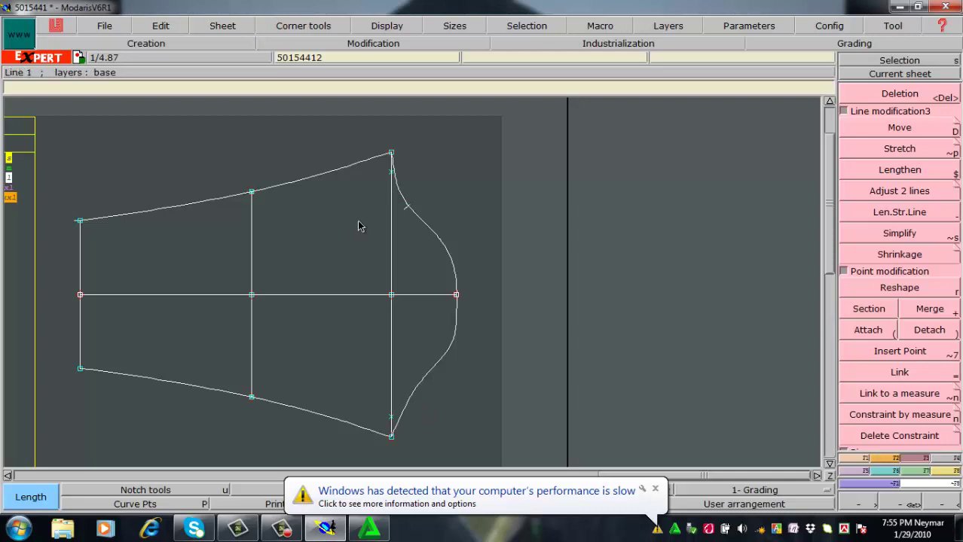
Step: Arrange all sheets and make body sheet 50154415 current, focused on the area around the slanted shoulder line's free end
key(j)
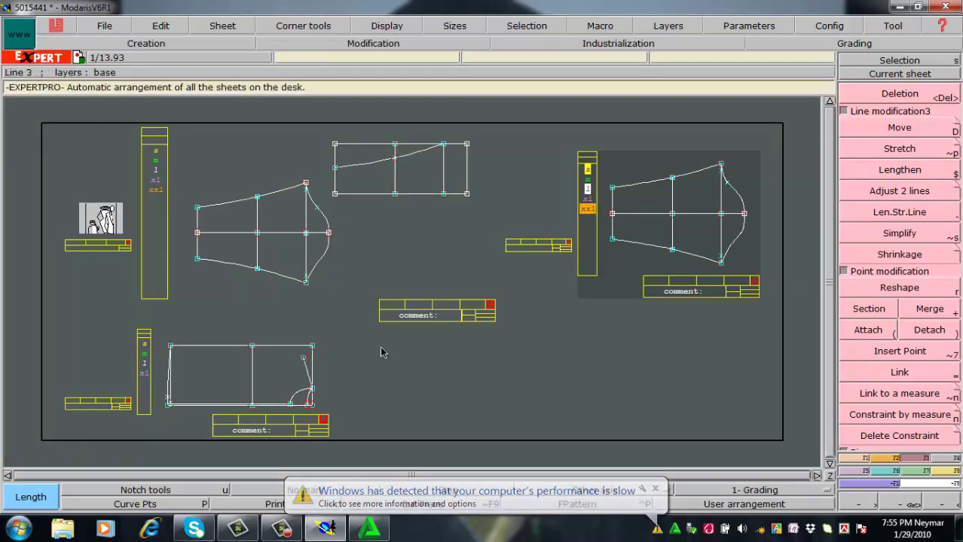
click(331, 364)
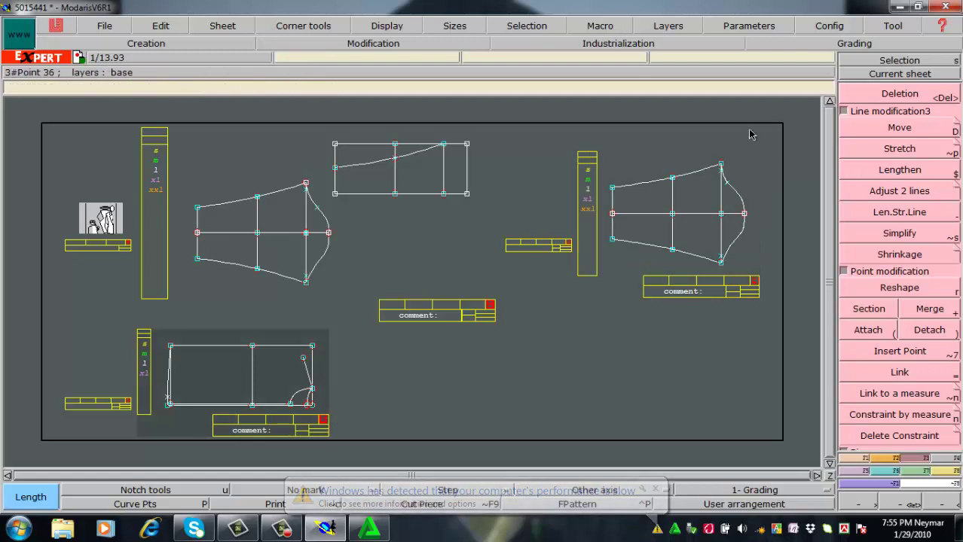
key(Home)
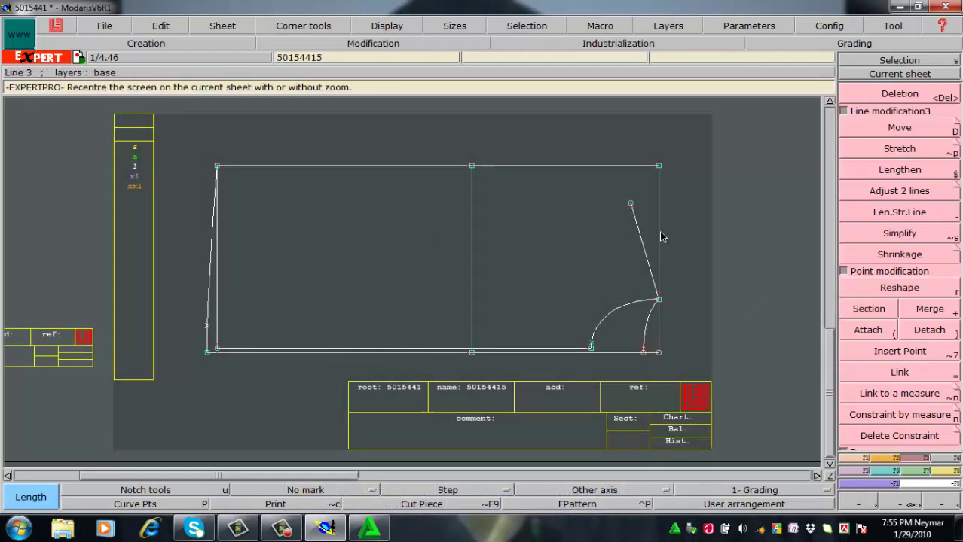
key(Return)
click(620, 262)
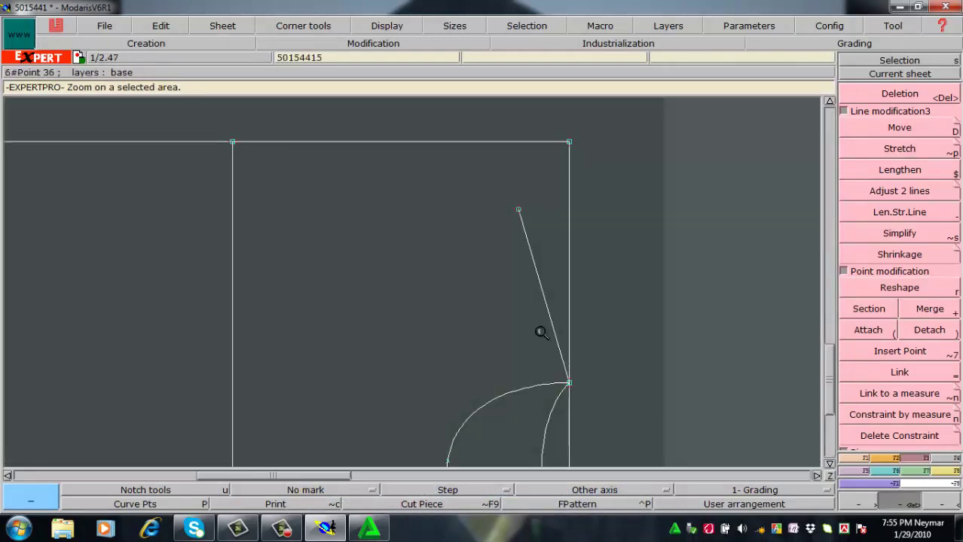
drag(115, 108, 644, 325)
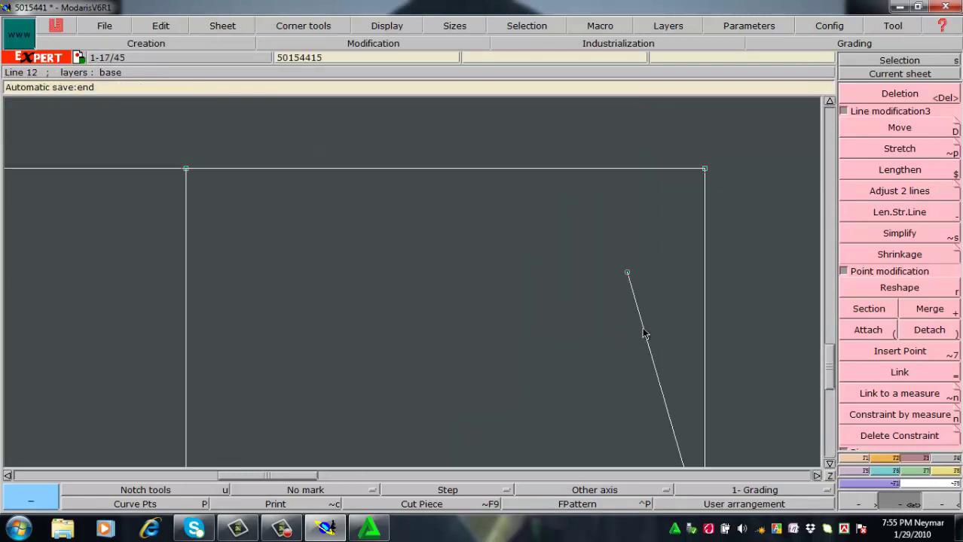
key(b)
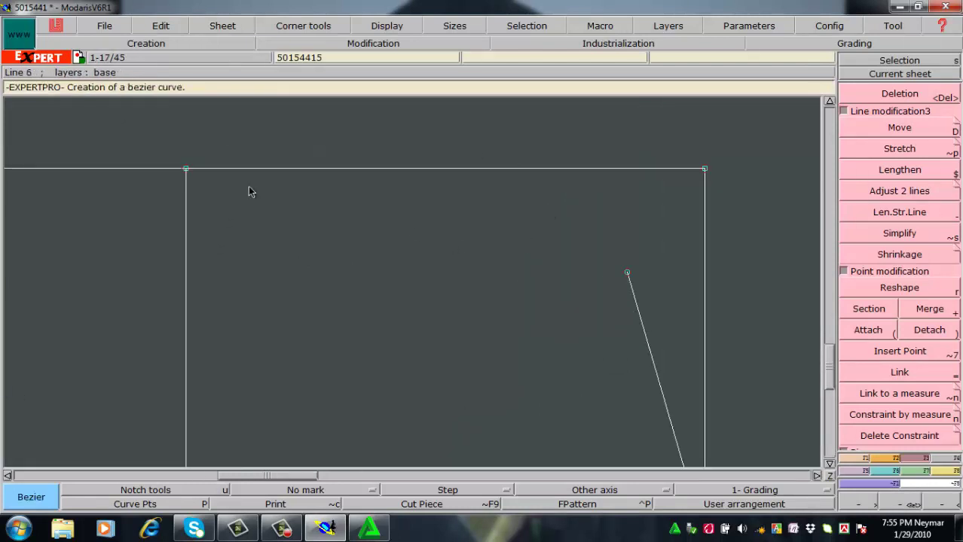
click(187, 170)
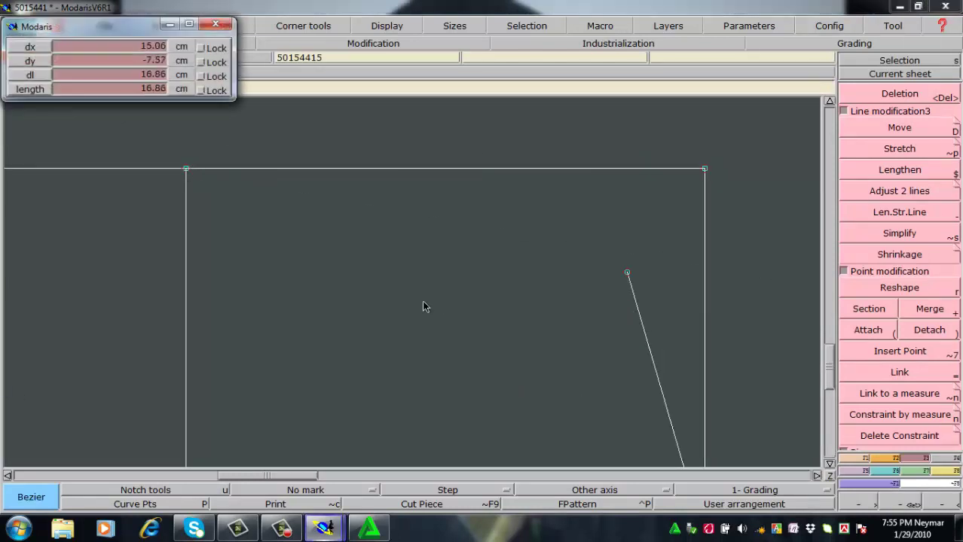
click(222, 269)
key(Escape)
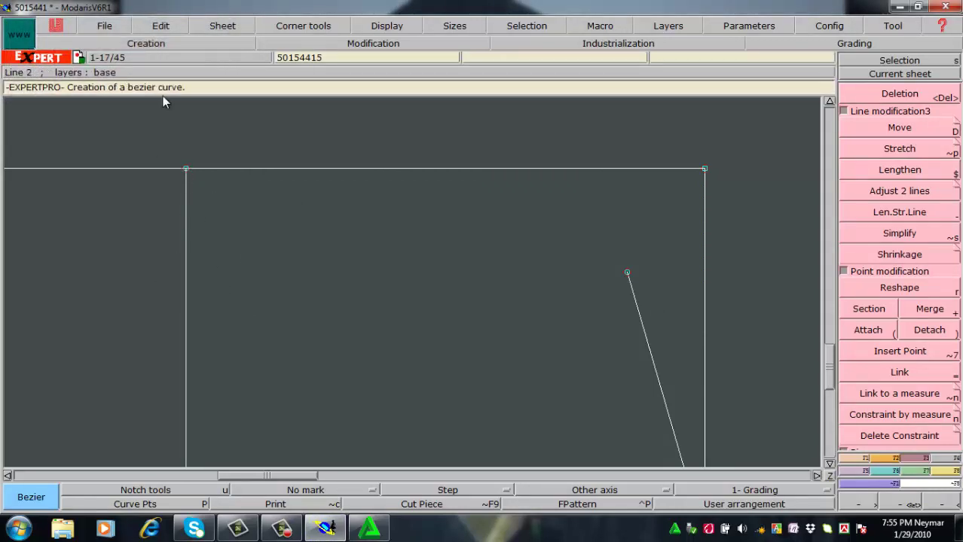
click(186, 169)
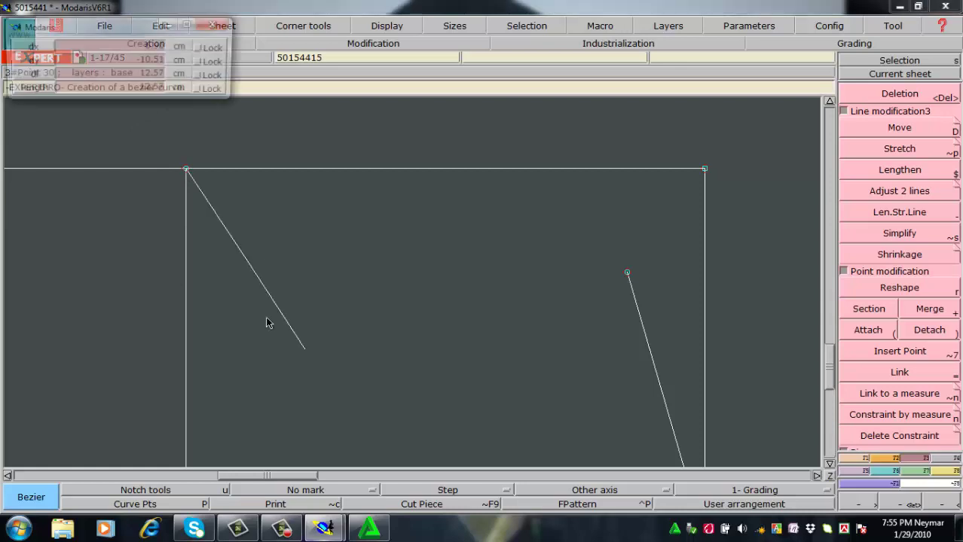
click(235, 283)
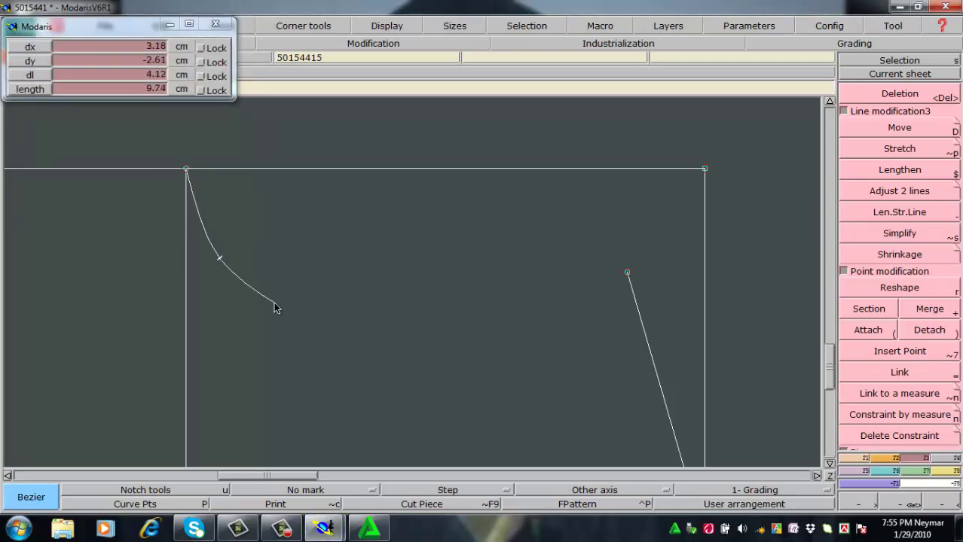
key(Escape)
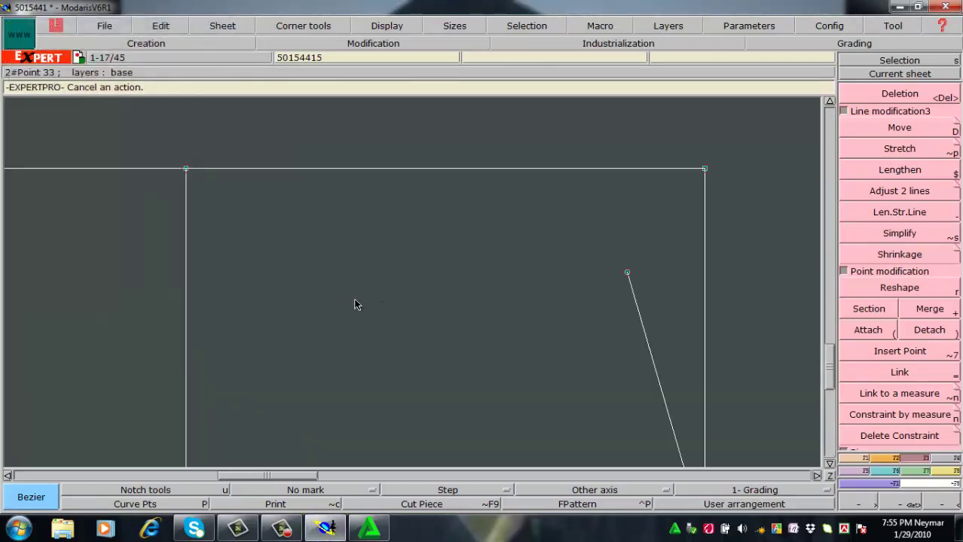
Step: Try to draw a straight line perpendicular to the slanted shoulder line near its free end, and undo the attempt
key(d)
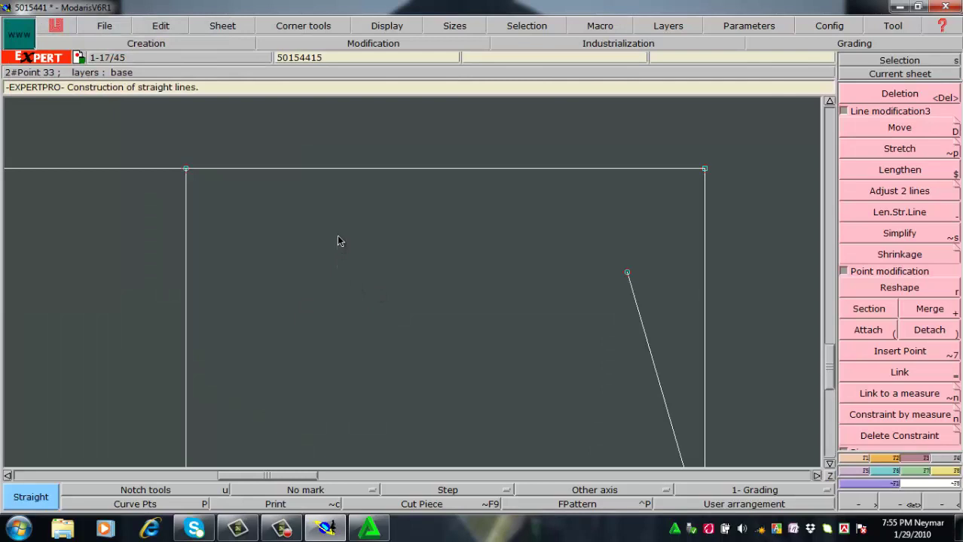
click(627, 274)
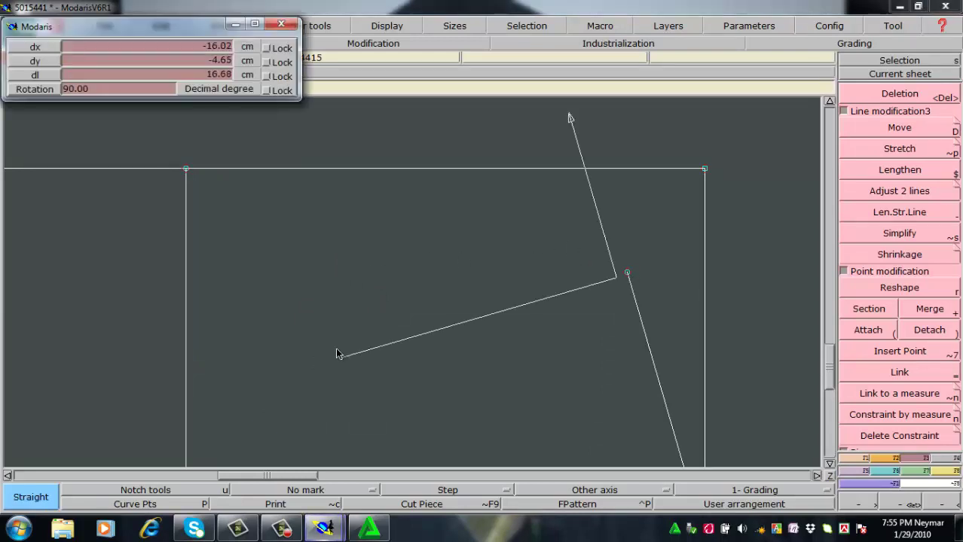
click(437, 331)
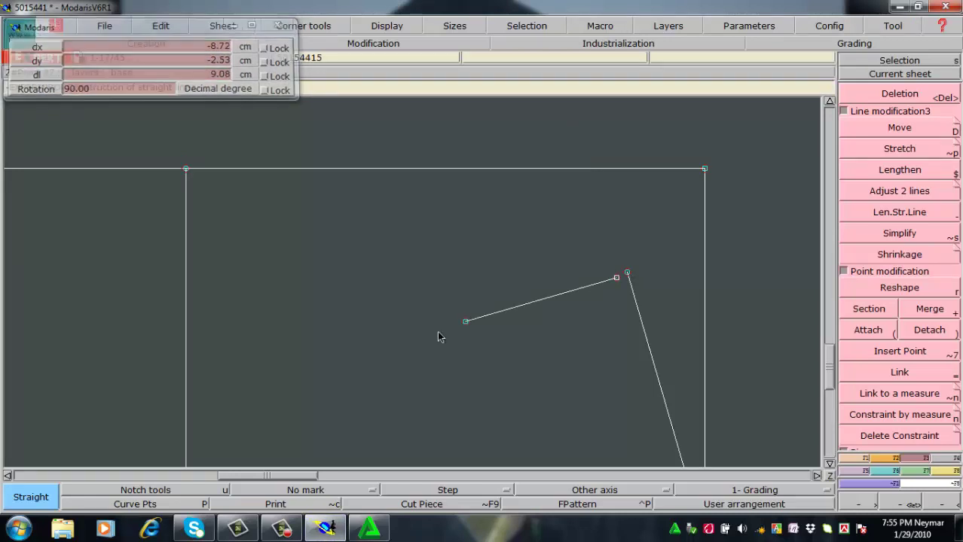
key(ctrl+z)
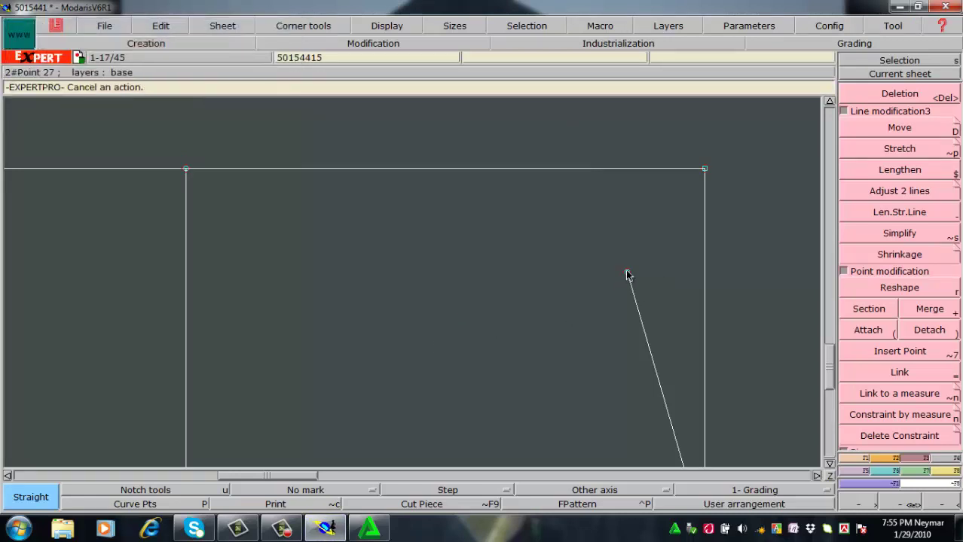
click(629, 275)
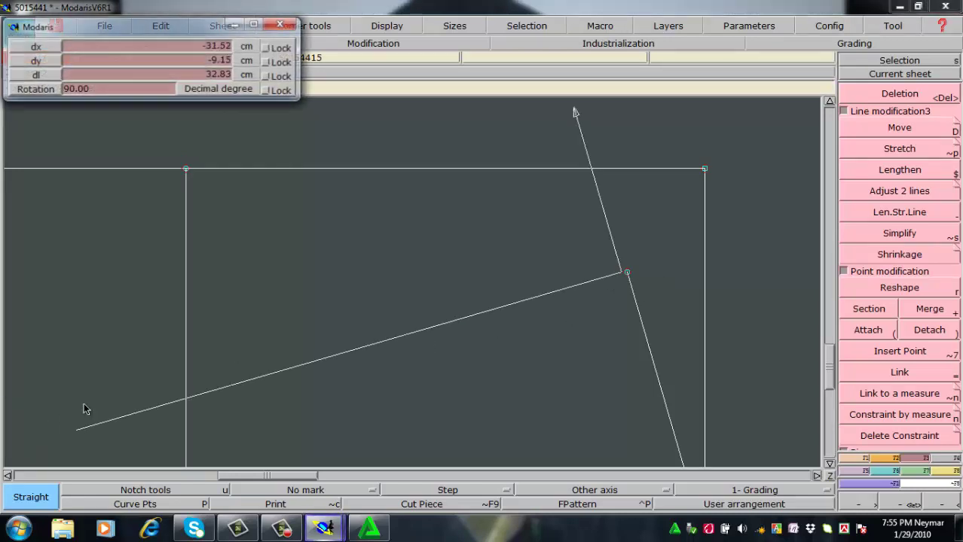
right_click(408, 365)
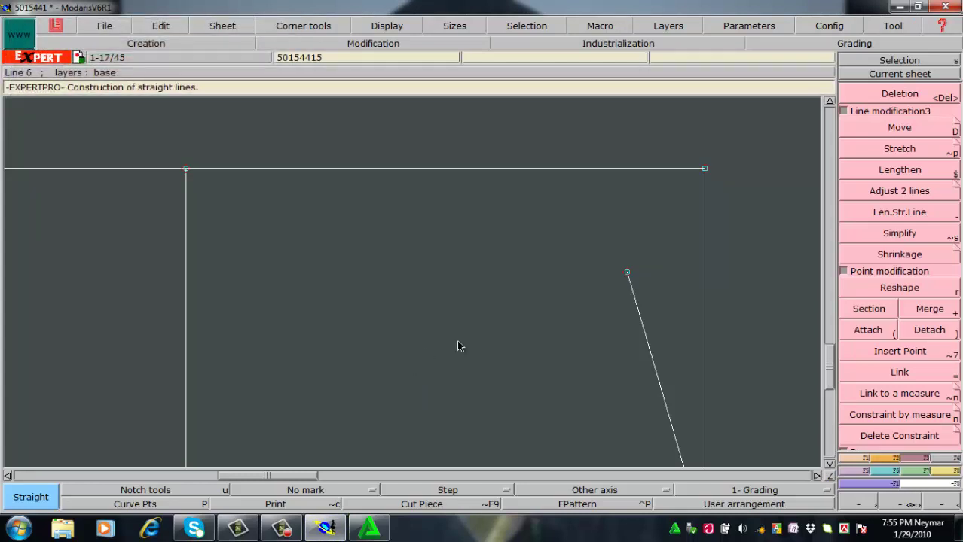
Step: Draw a straight line perpendicular to the slanted shoulder line, from its free end into the body towards the vertical chest line
click(627, 274)
click(626, 276)
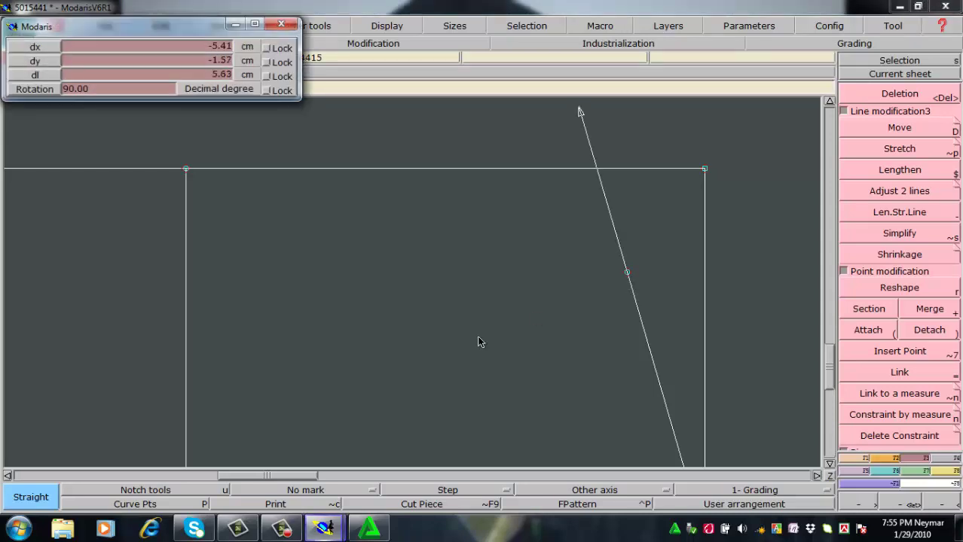
click(295, 373)
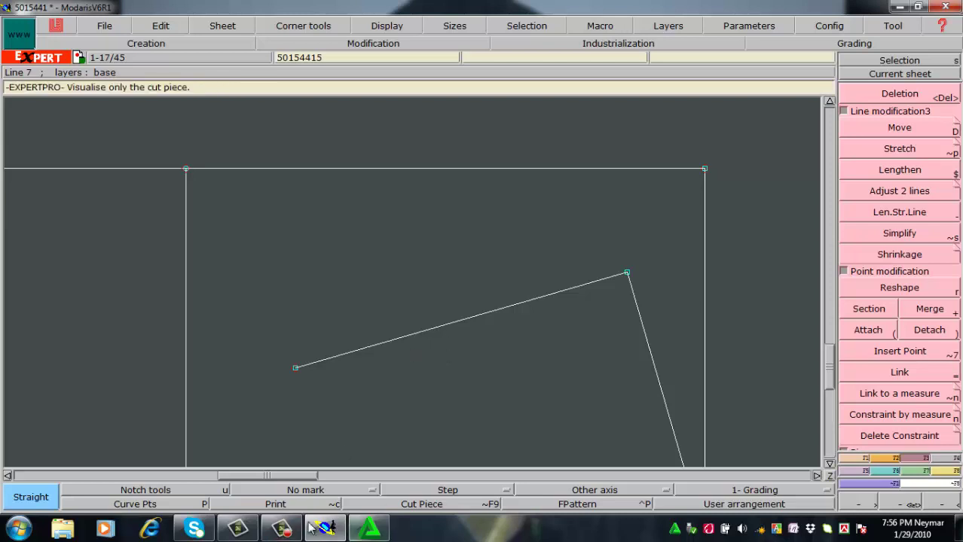
Step: Turn on Print and delete the perpendicular line, keeping its trace as a guide
click(275, 504)
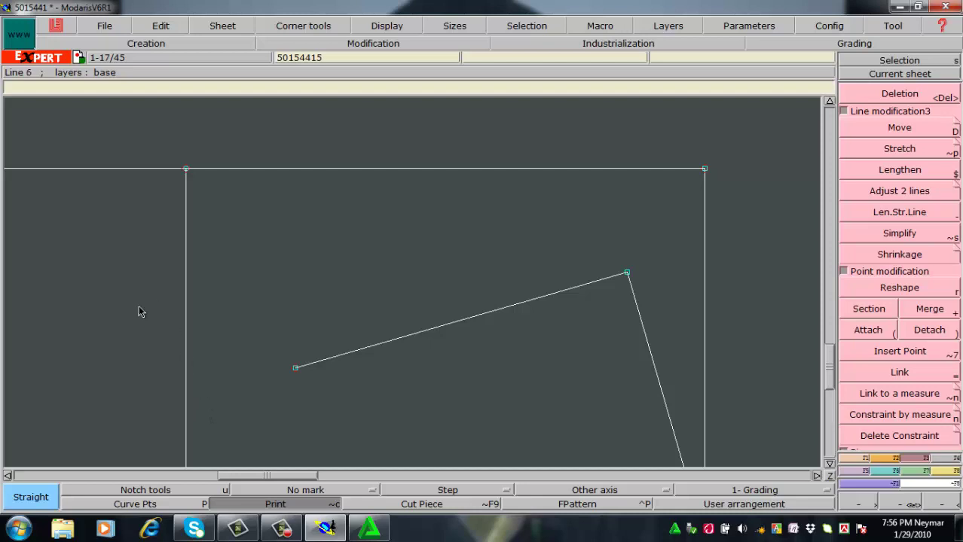
key(Delete)
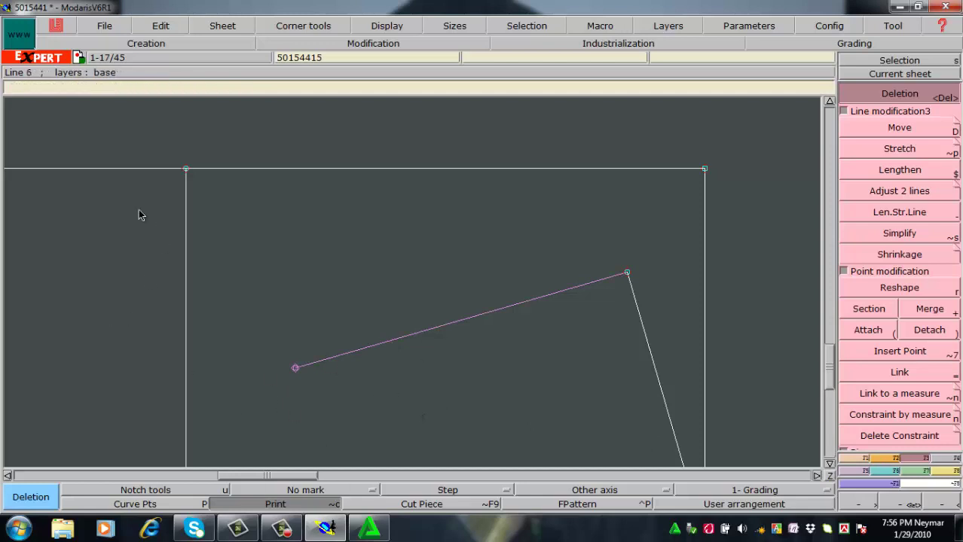
Step: Try to draw a Bezier curve from the vertical chest line's upper end through four intermediate points to the shoulder line's end, and undo it
key(b)
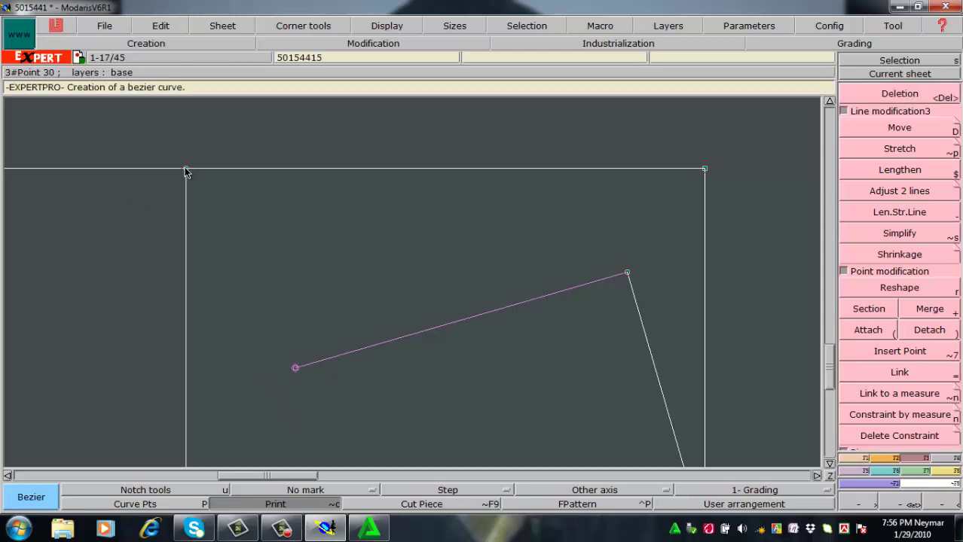
click(186, 169)
click(217, 282)
click(303, 312)
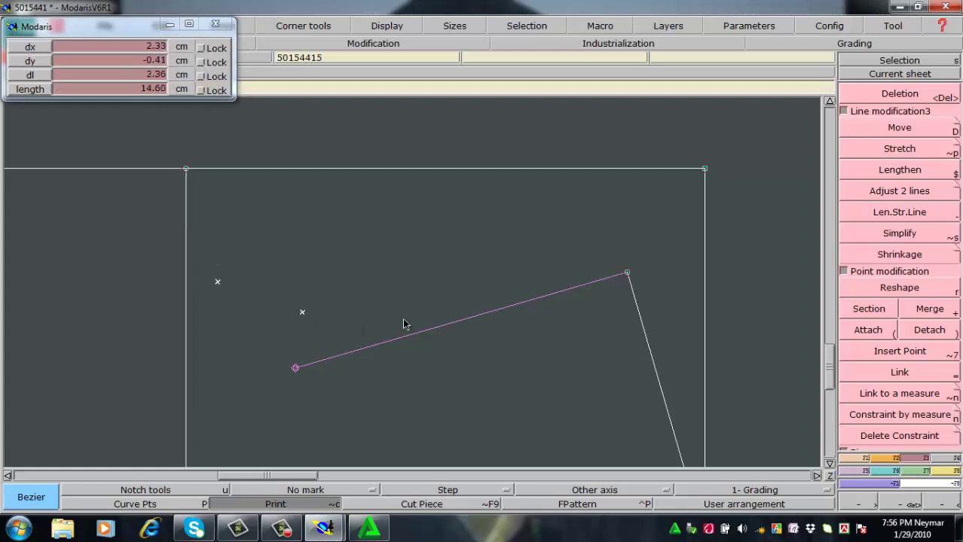
click(453, 310)
click(566, 287)
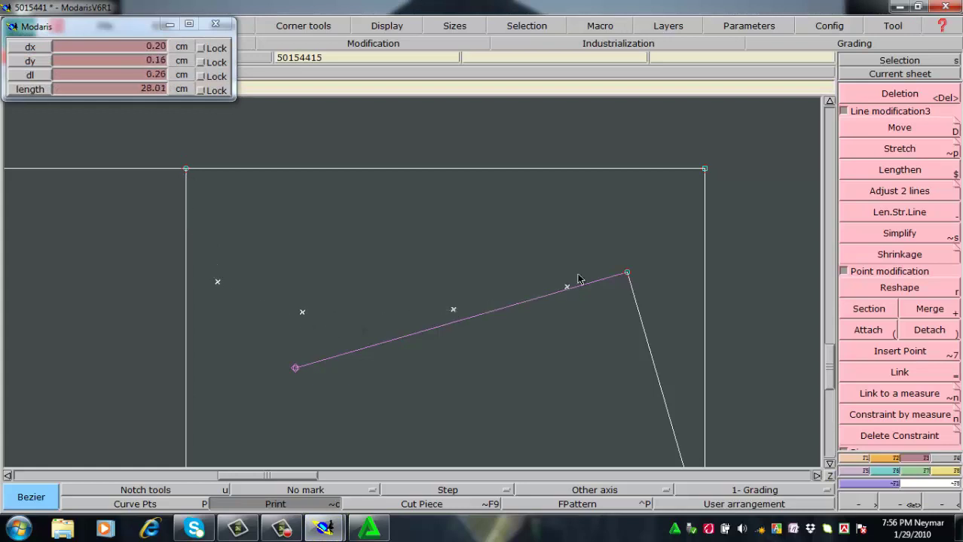
click(628, 273)
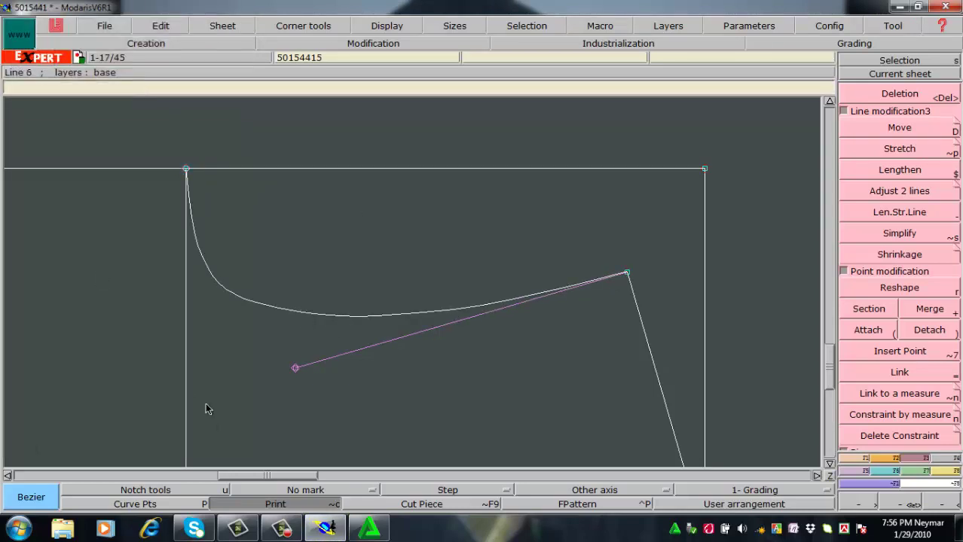
key(ctrl+z)
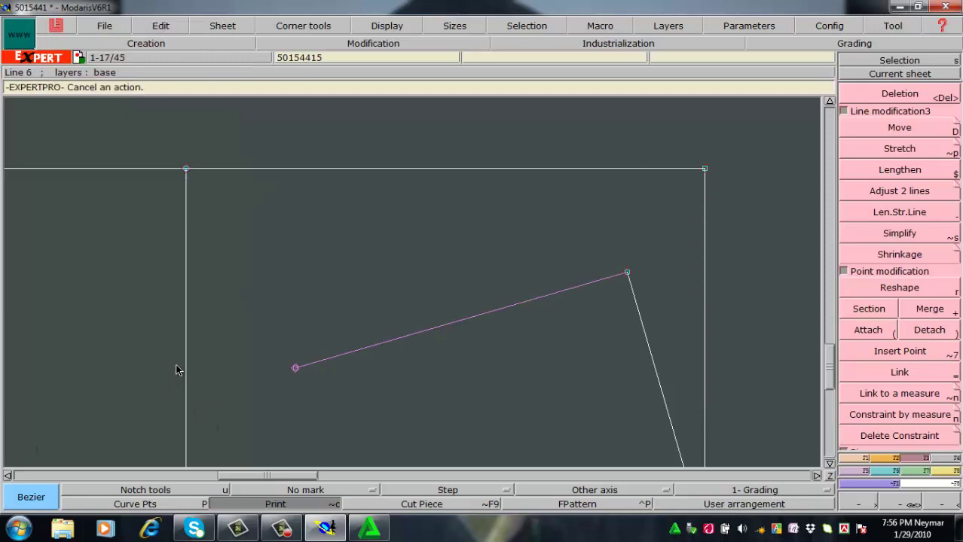
Step: Turn on the display of curve handles
click(387, 26)
click(393, 202)
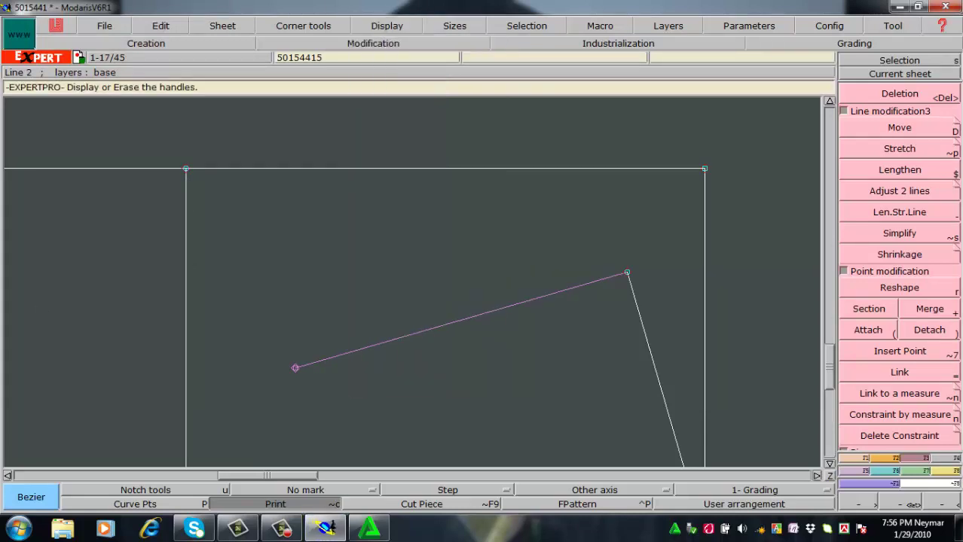
Step: Try to draw the Bezier curve between the chest line's upper end and the shoulder line's end through three intermediate points, and undo it
click(187, 171)
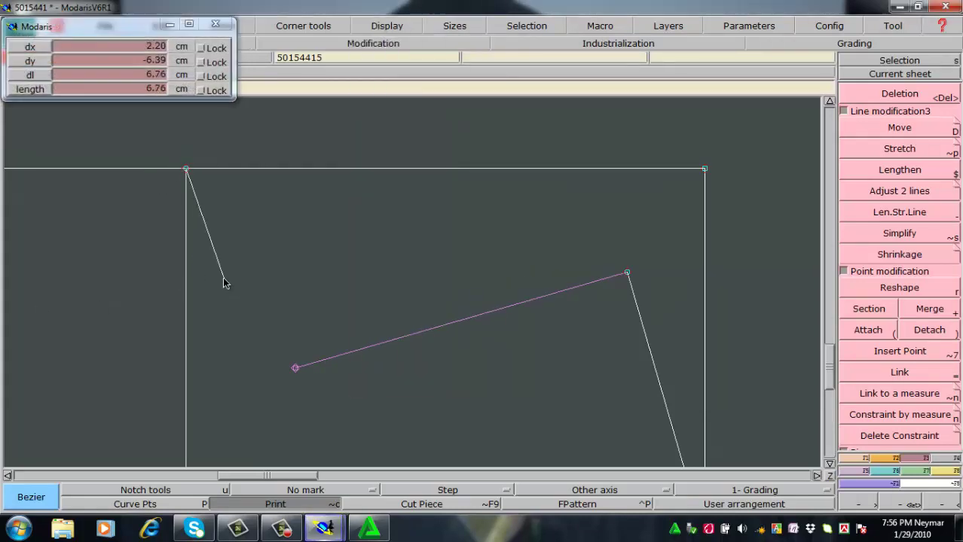
click(223, 279)
click(285, 300)
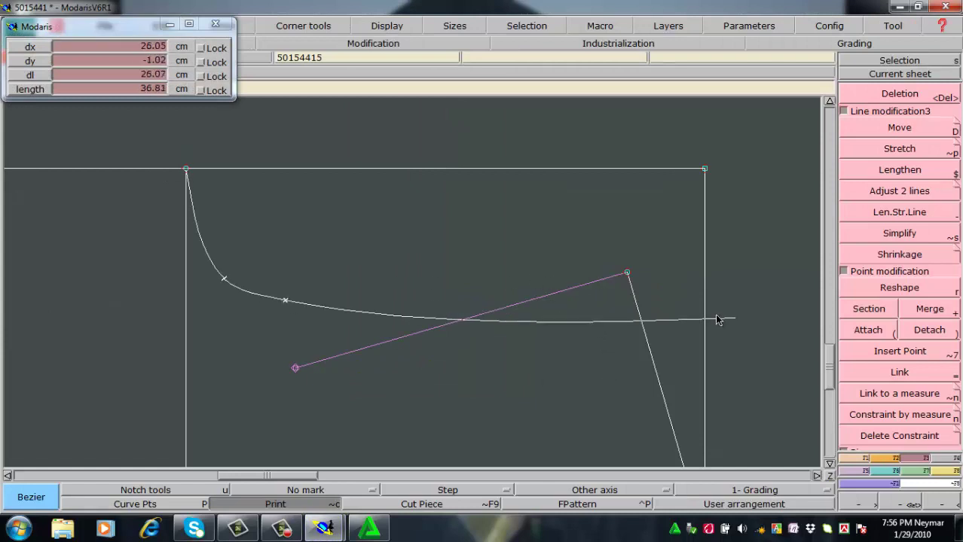
click(514, 296)
click(627, 273)
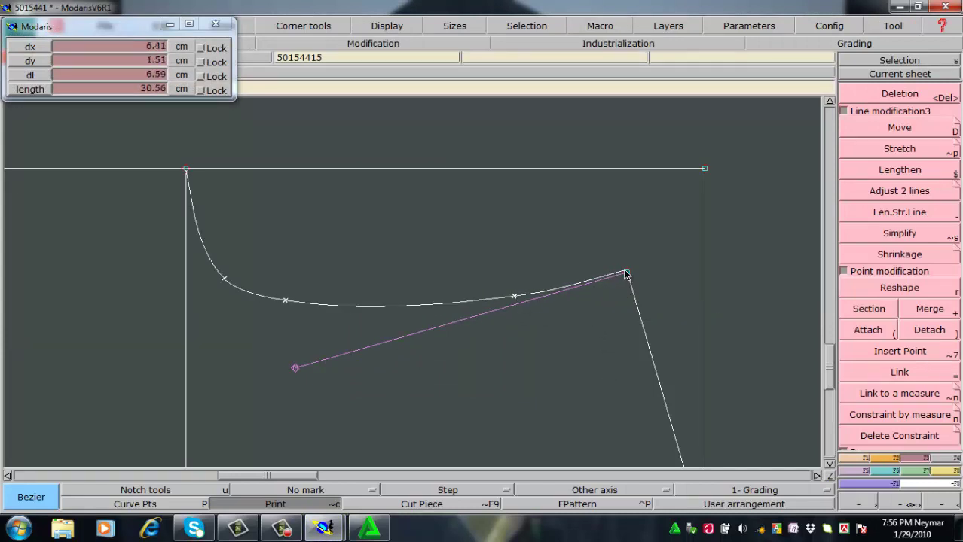
key(ctrl+z)
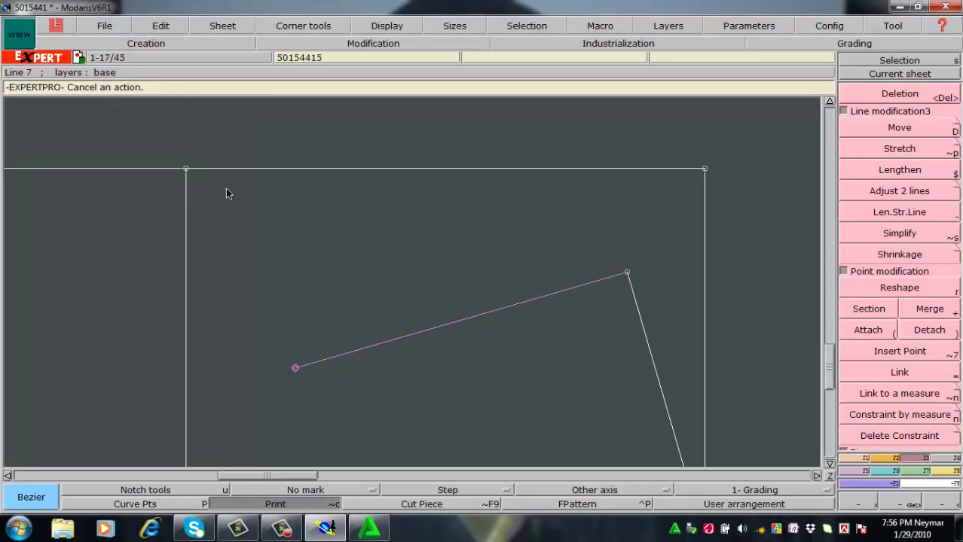
Step: Try to draw a Bezier curve straight to the shoulder line's end without intermediate points, and undo it
click(187, 168)
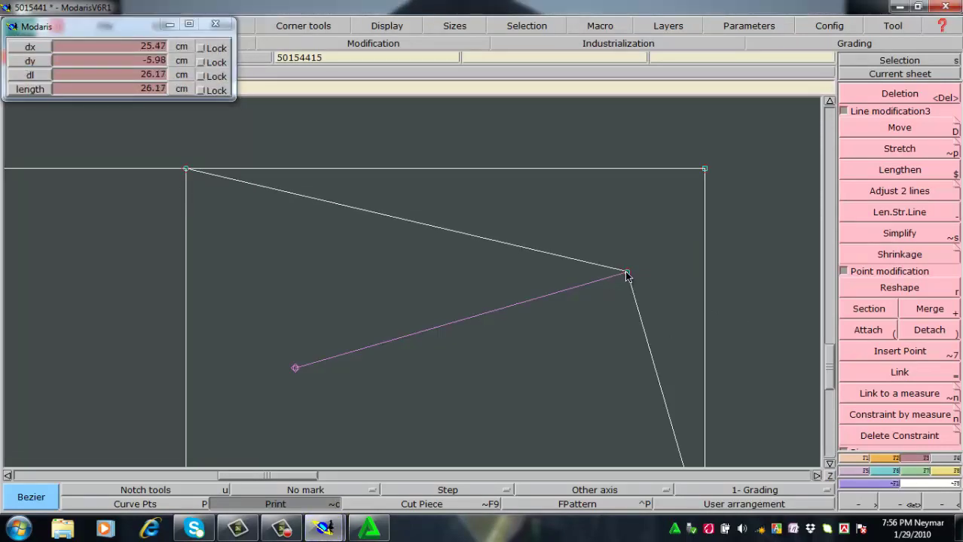
click(627, 273)
right_click(492, 297)
key(ctrl+z)
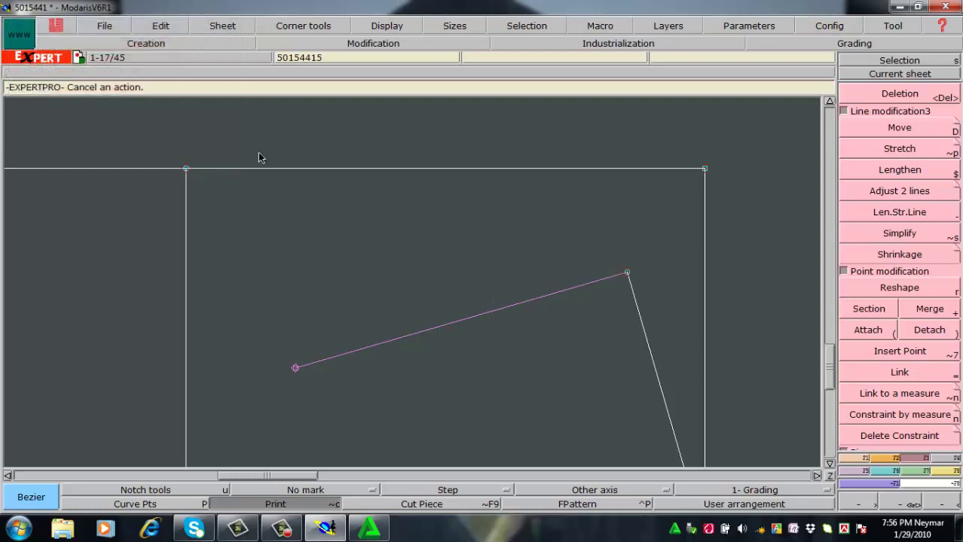
Step: Draw a two-point Bezier curve from the chest line's upper end to the shoulder line's end
click(187, 169)
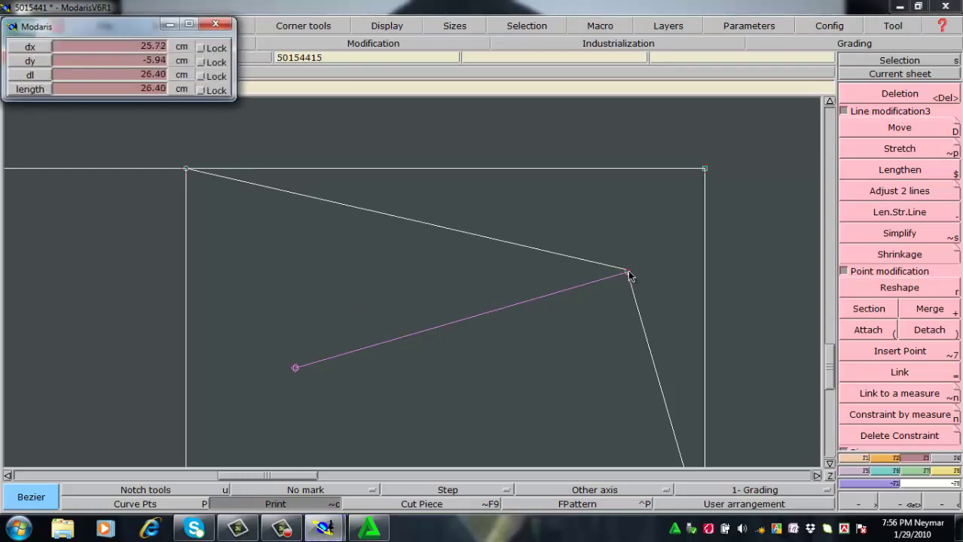
click(626, 274)
right_click(626, 275)
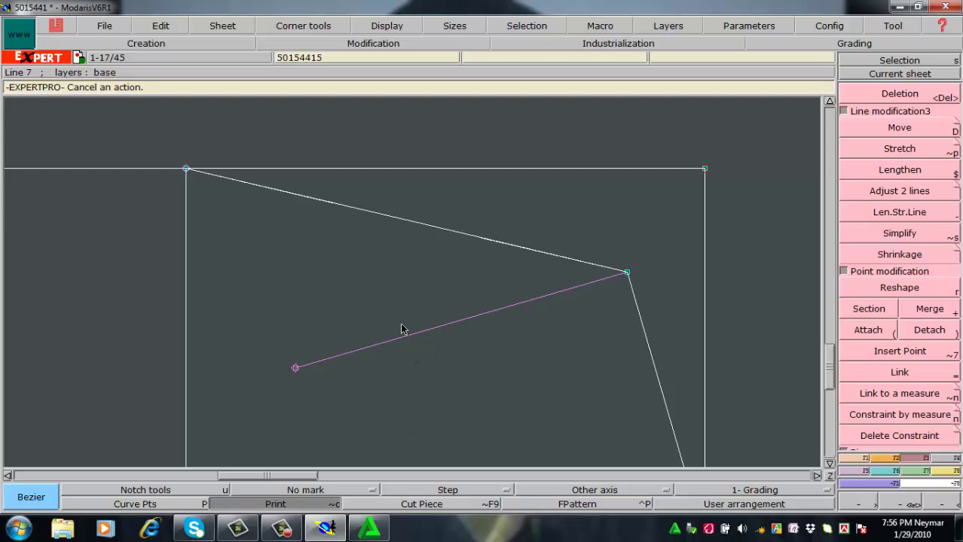
click(313, 198)
click(259, 301)
right_click(258, 301)
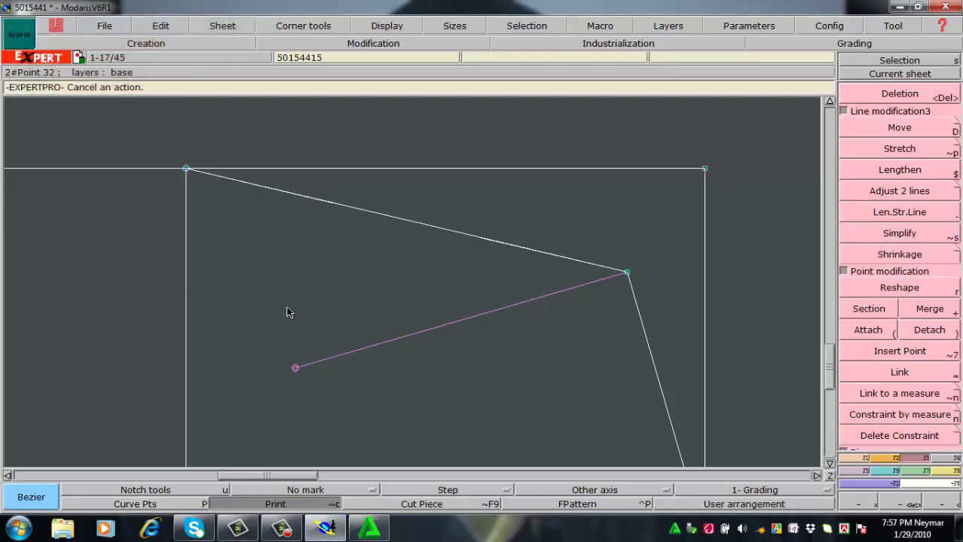
Step: Try to reshape the Bezier by aligning its handles with the chest line and the guide trace, and undo the reshaping and the curve
key(r)
click(317, 201)
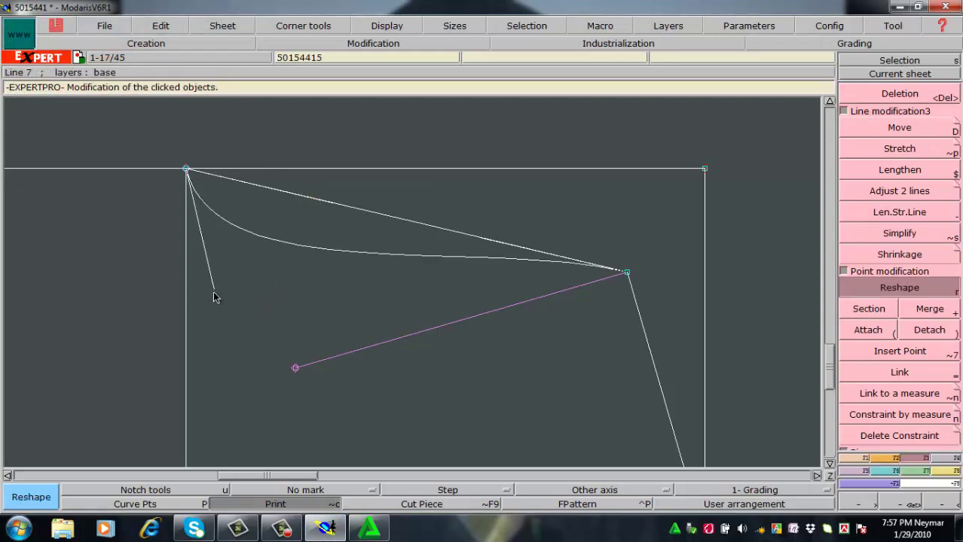
click(186, 444)
click(477, 237)
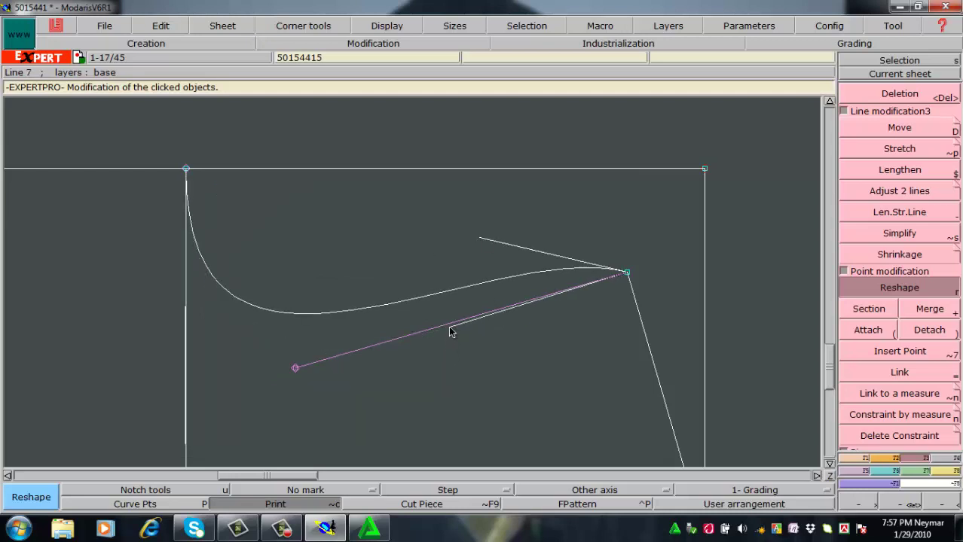
click(449, 326)
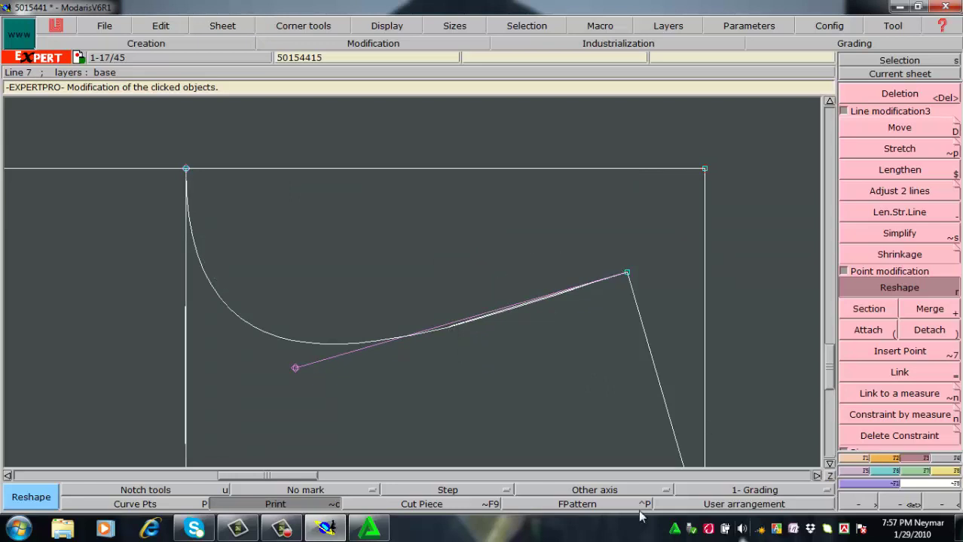
key(ctrl+z)
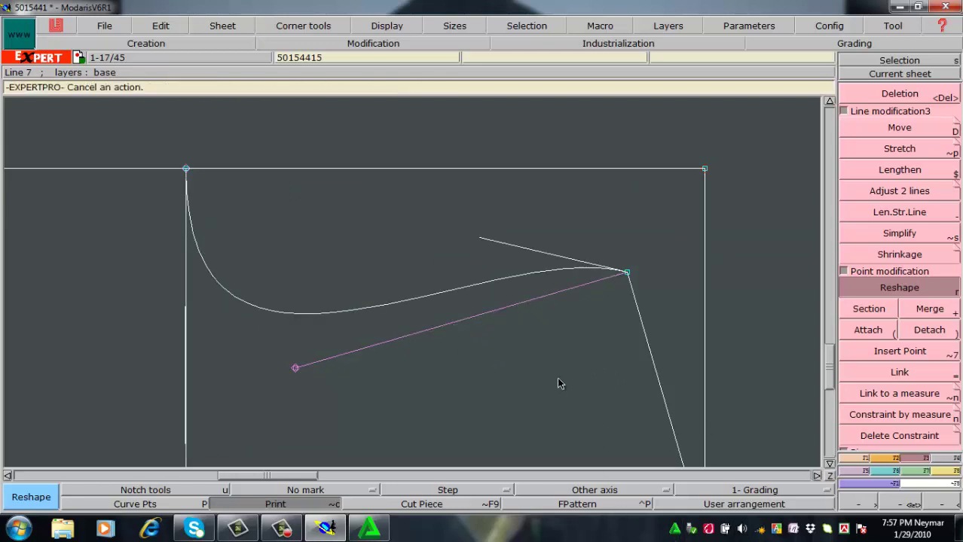
key(ctrl+z)
key(ctrl+z)
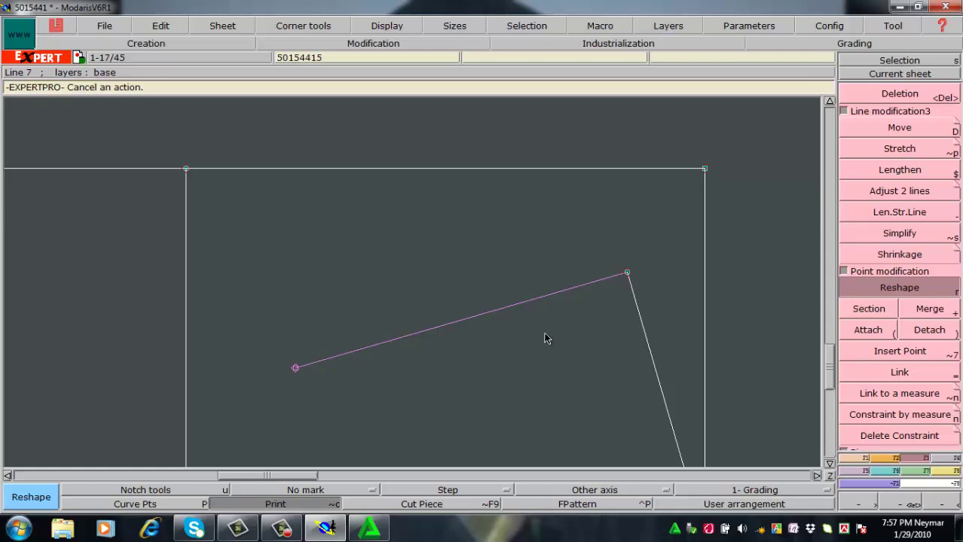
Step: With handles displayed, redraw the two-point Bezier curve from the chest line's upper end to the shoulder line's free end
click(378, 25)
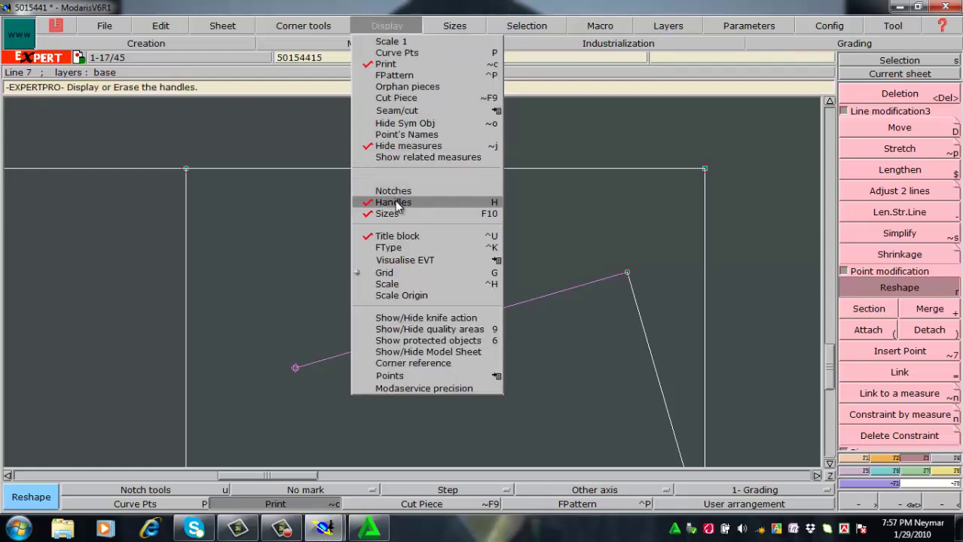
click(600, 197)
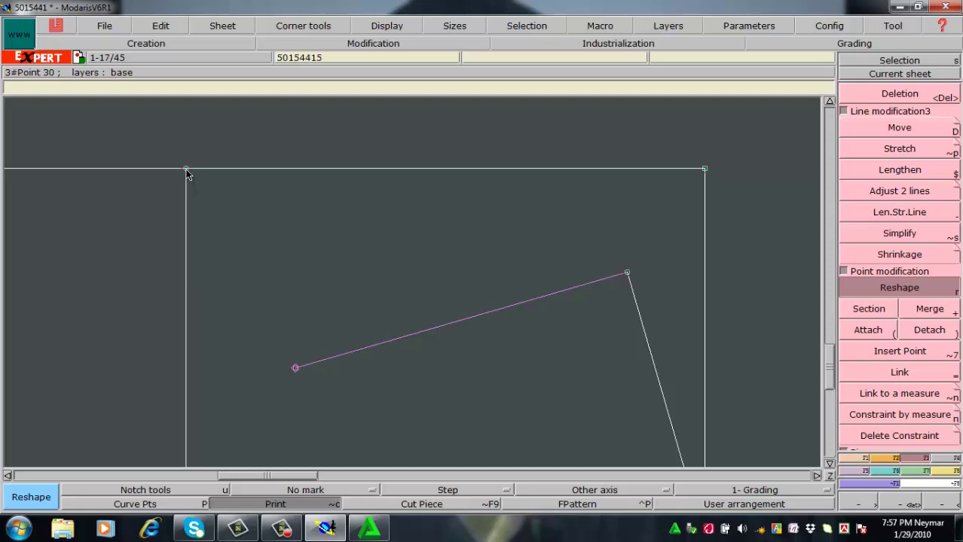
key(b)
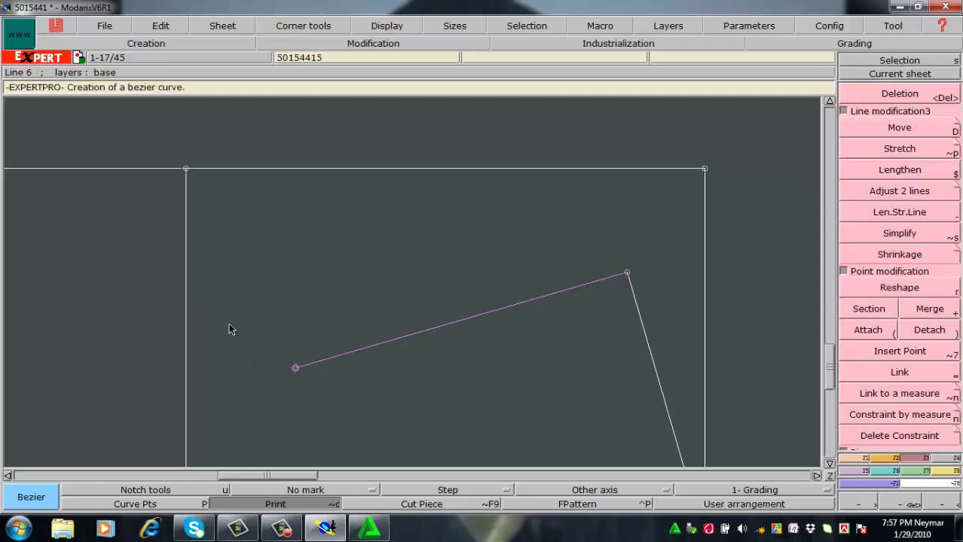
click(187, 169)
click(625, 274)
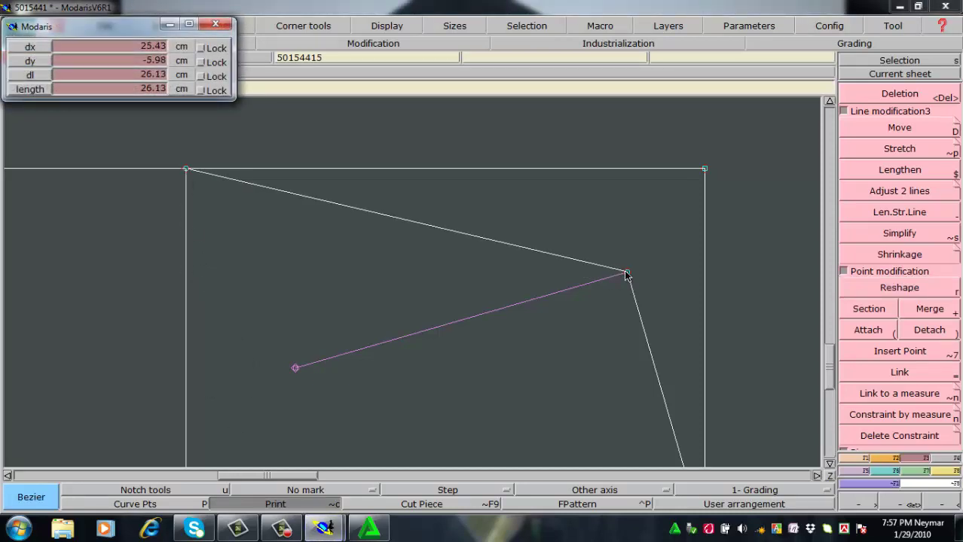
right_click(625, 273)
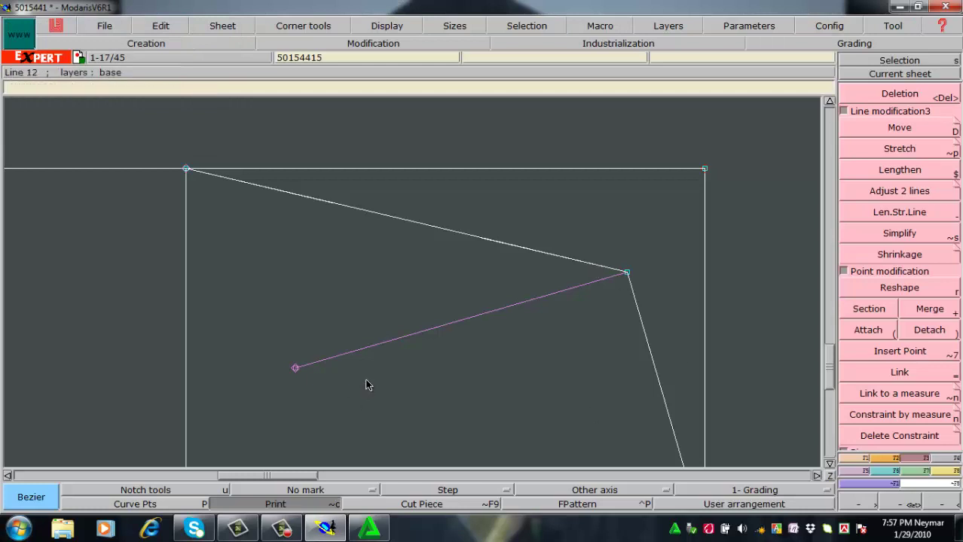
Step: Reshape the curve by aligning its upper handle with the vertical chest line and its shoulder-end handle with the perpendicular guide trace
key(r)
drag(287, 192, 187, 366)
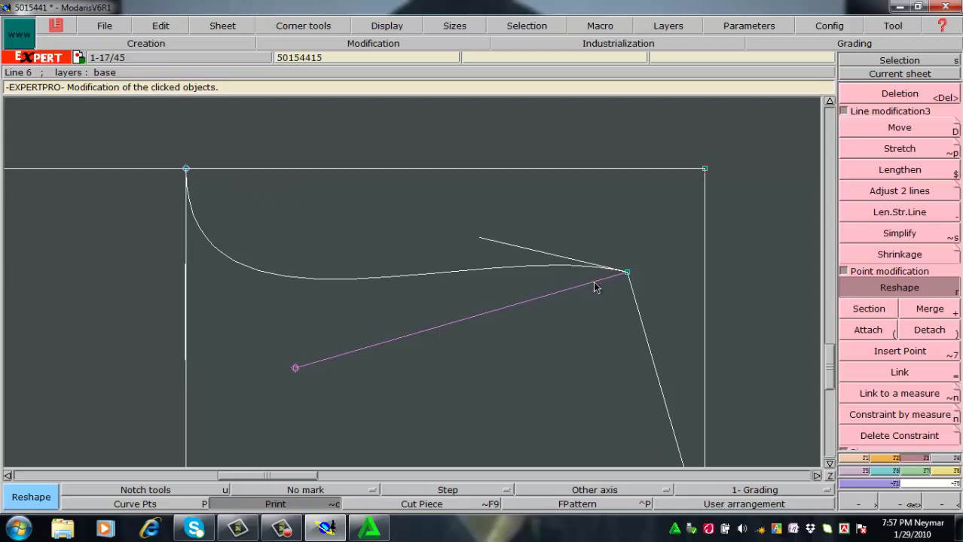
drag(494, 242, 471, 322)
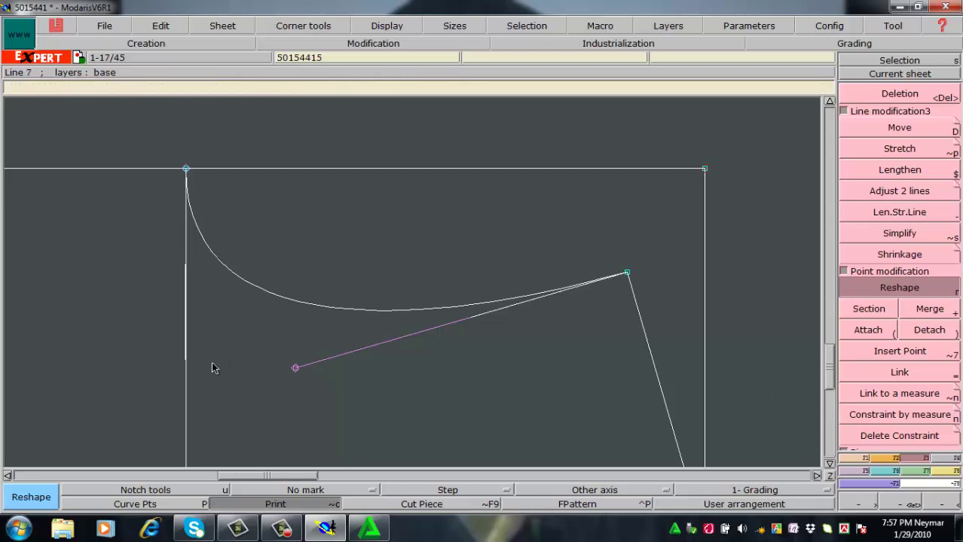
Step: Turn on Curve Pts and add two points on the curve, one on the upper bend and one near its lowest part
click(166, 497)
drag(186, 182, 205, 253)
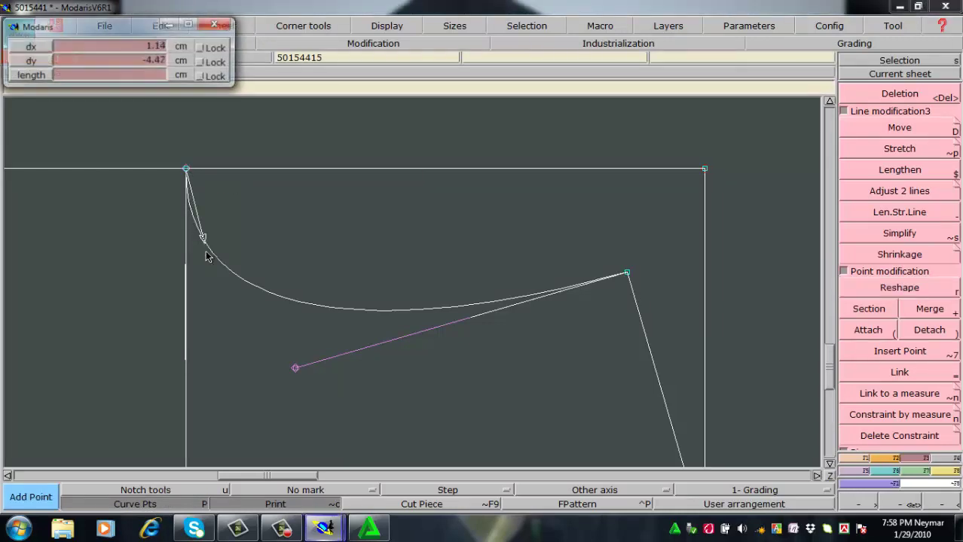
click(211, 252)
click(211, 251)
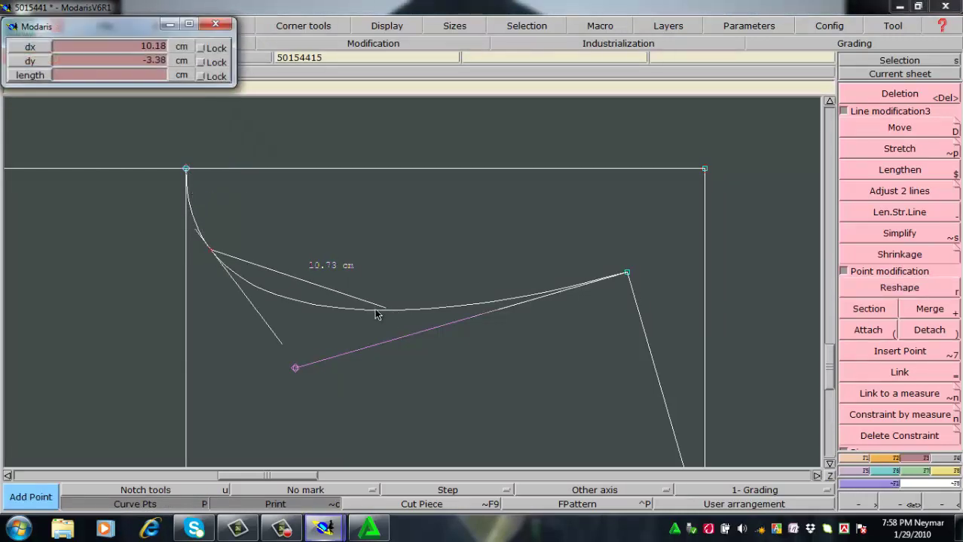
drag(377, 315, 375, 312)
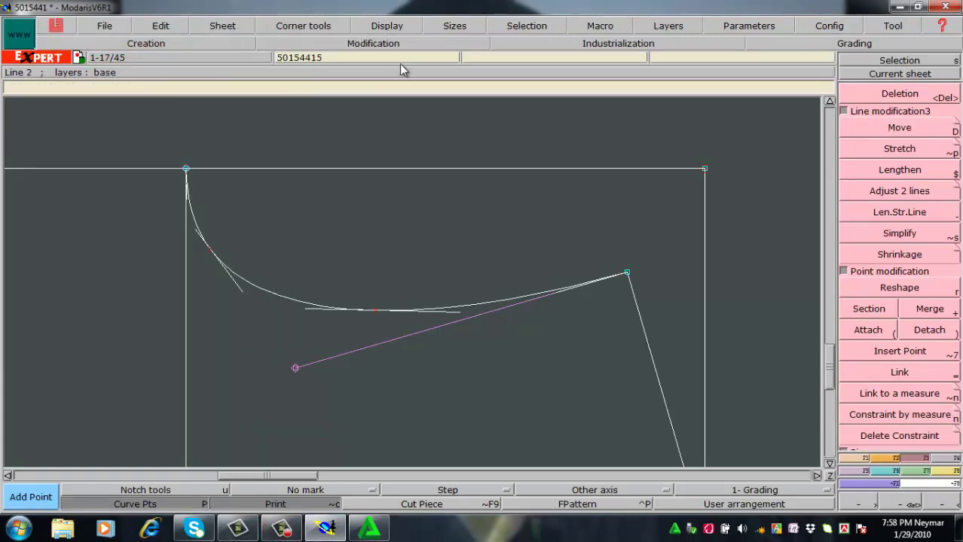
Step: Hide the curve handles and turn off Print to clear the guide trace
click(399, 25)
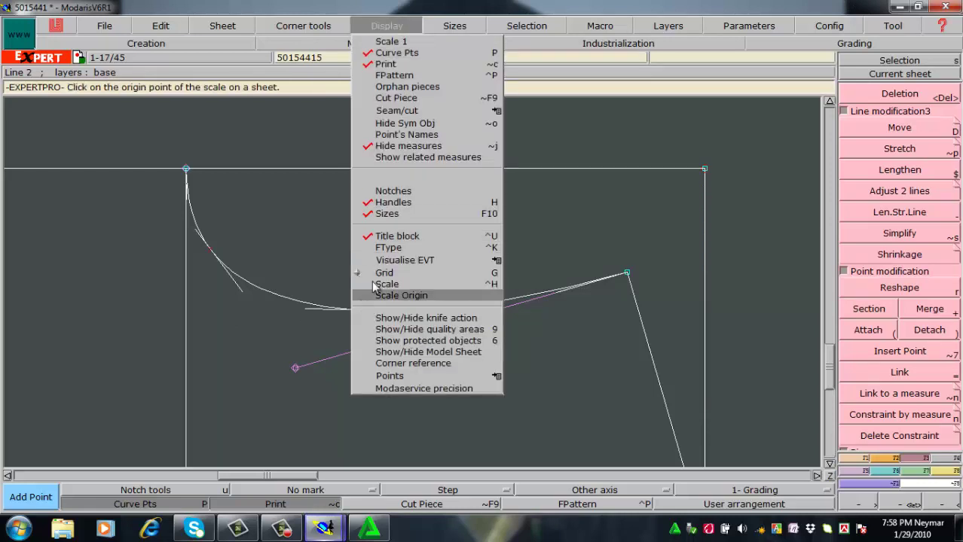
click(411, 202)
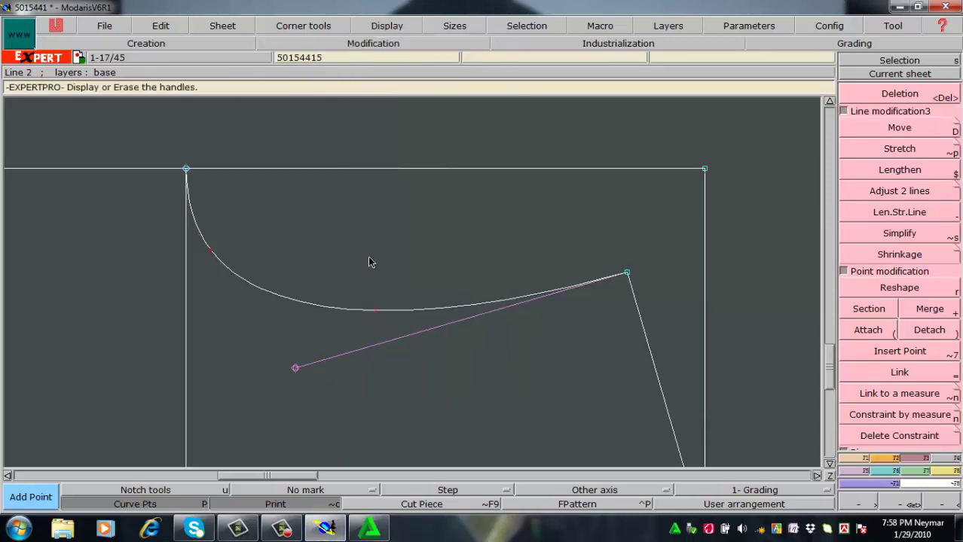
key(d)
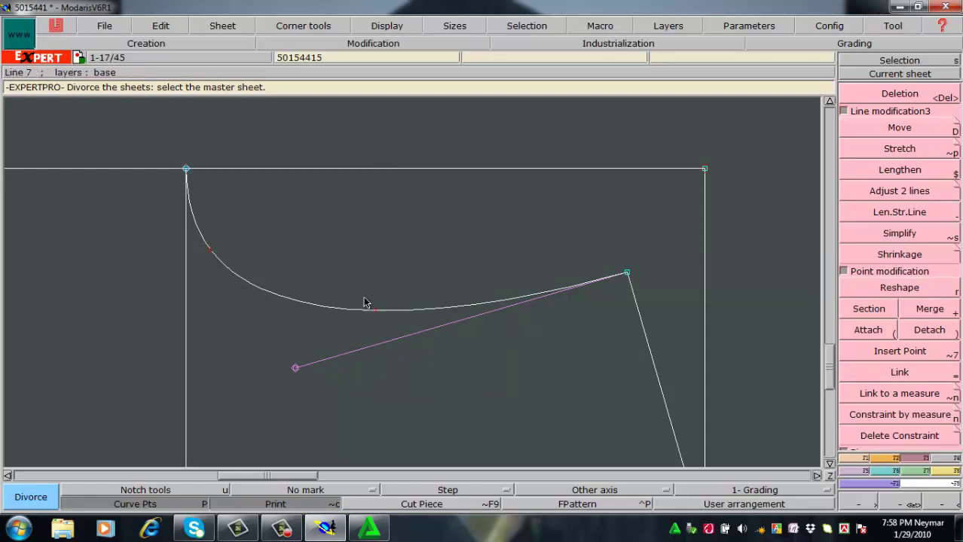
click(340, 512)
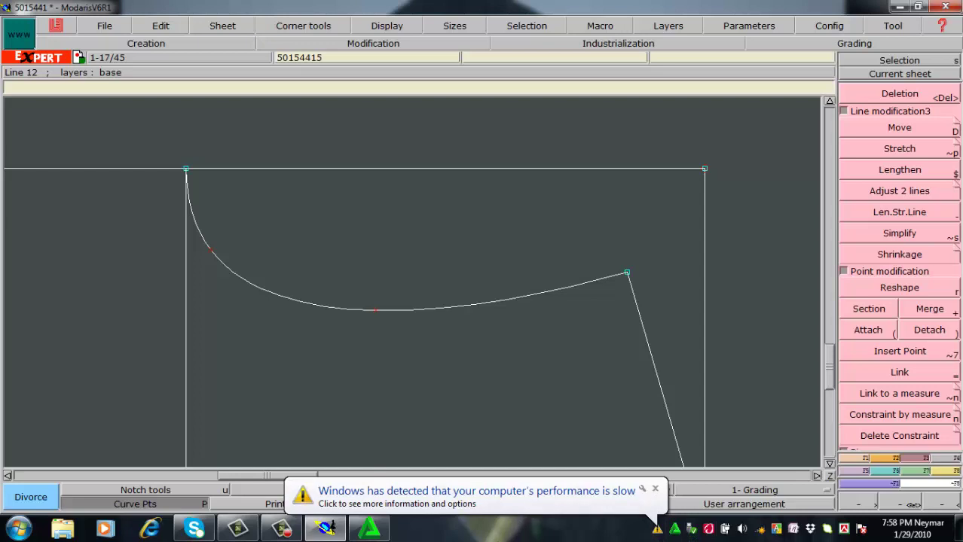
Step: Check the curve's full length from the chest line's upper end with the Developed tool, without creating a point
key(d)
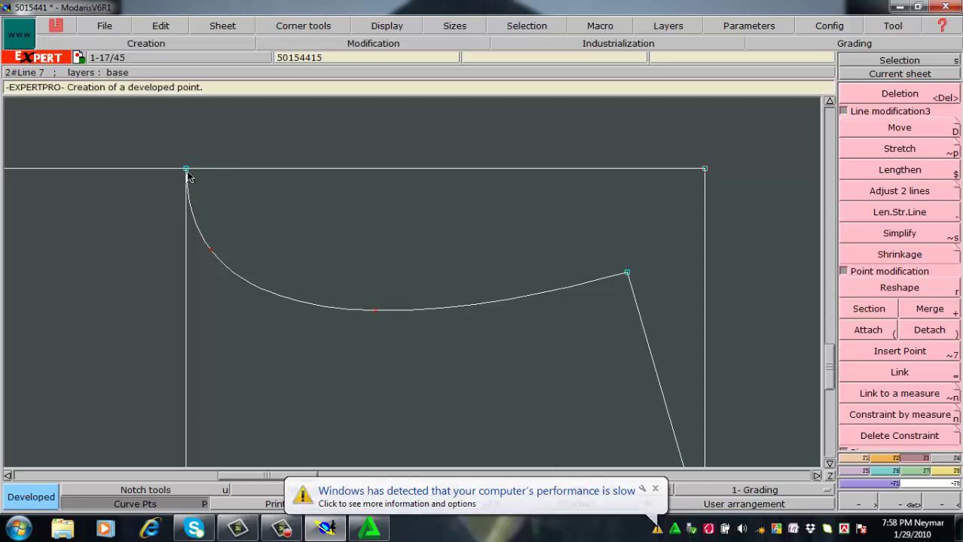
click(187, 170)
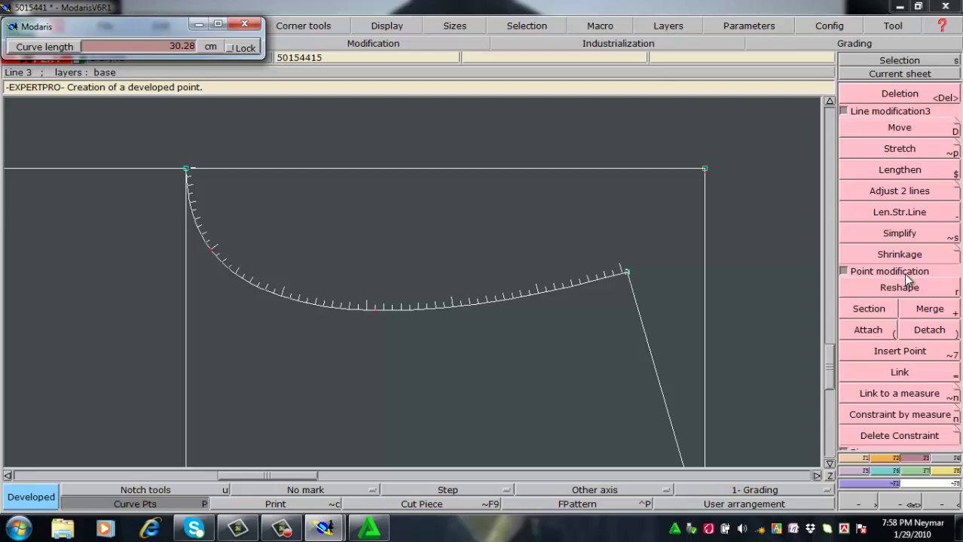
click(593, 322)
key(ctrl+z)
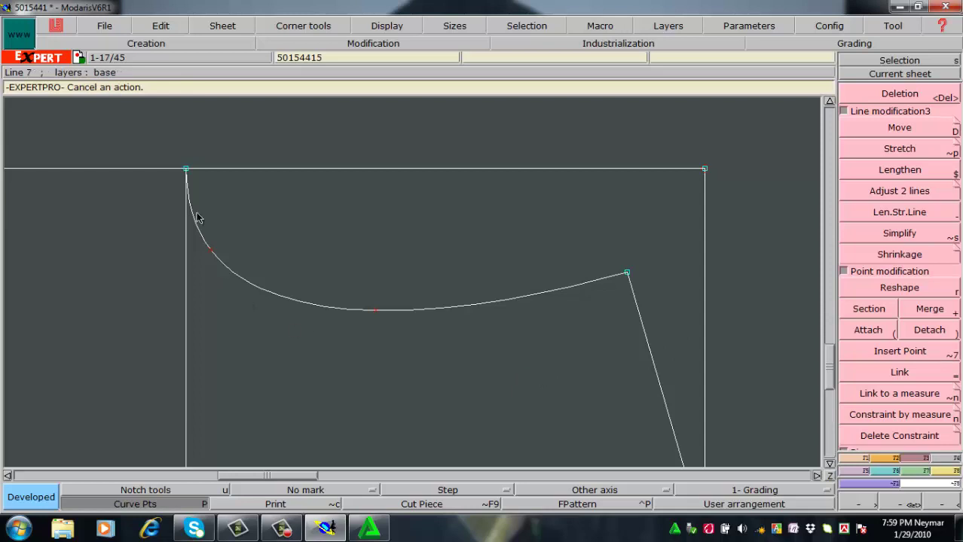
Step: Select the end points of the vertical chest line and move them together with the curve end by ShiftX 2 cm and ShiftY 0
click(156, 142)
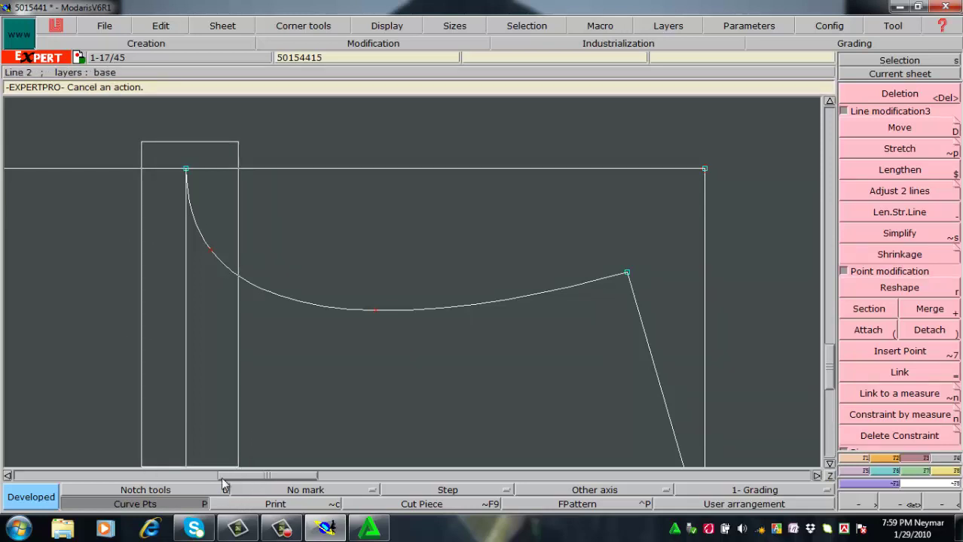
click(203, 434)
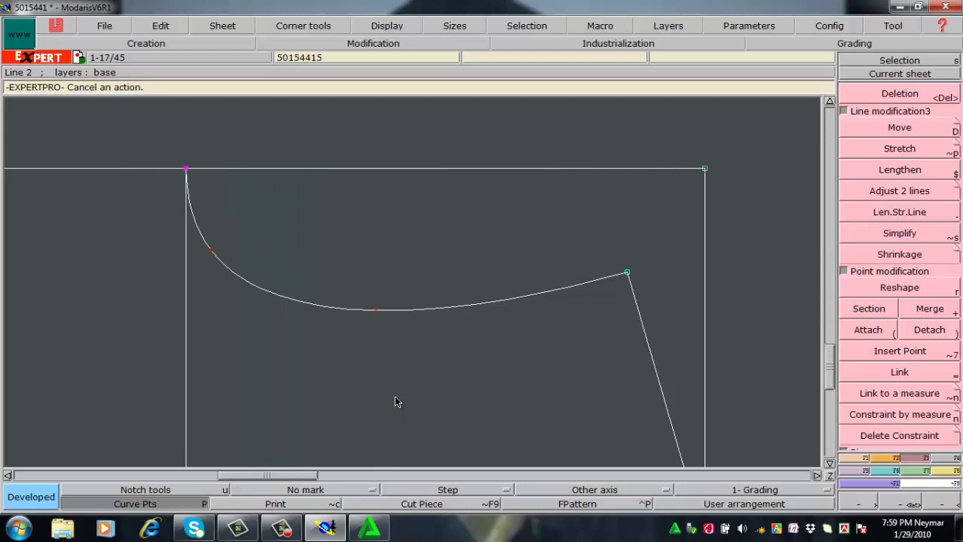
key(d)
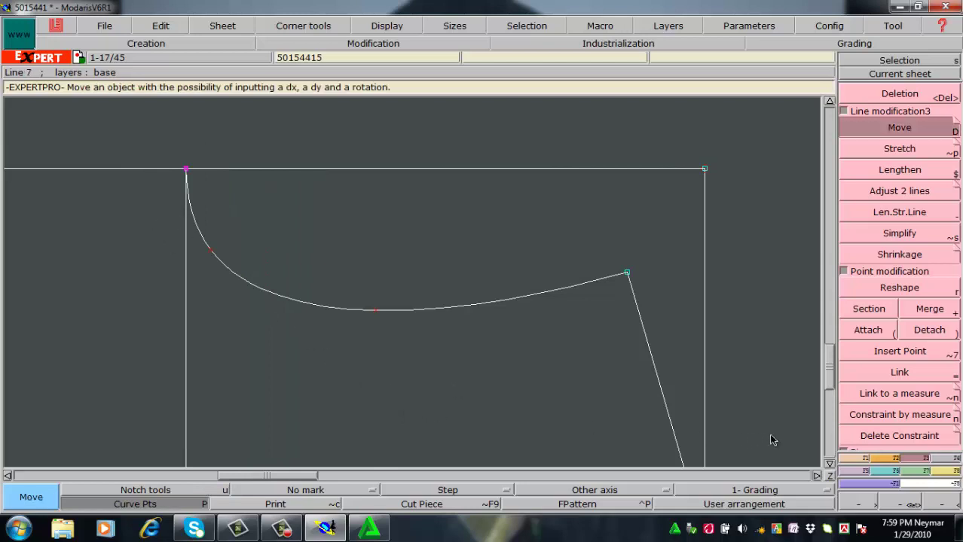
click(190, 259)
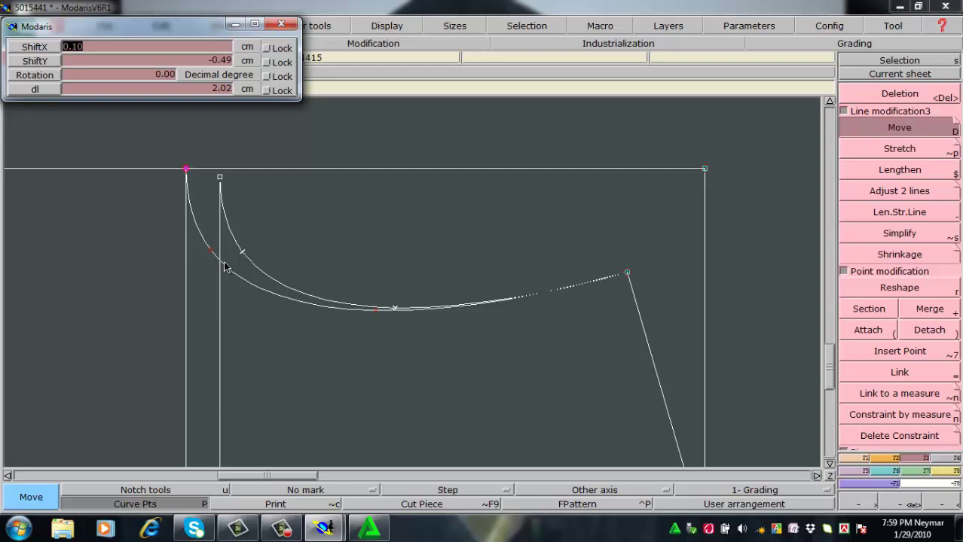
text(2)
key(Tab)
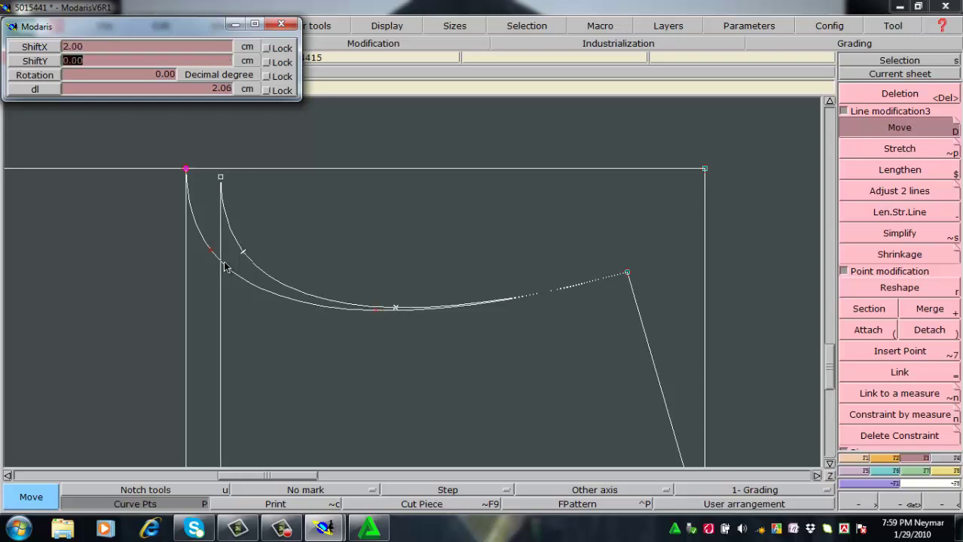
key(Return)
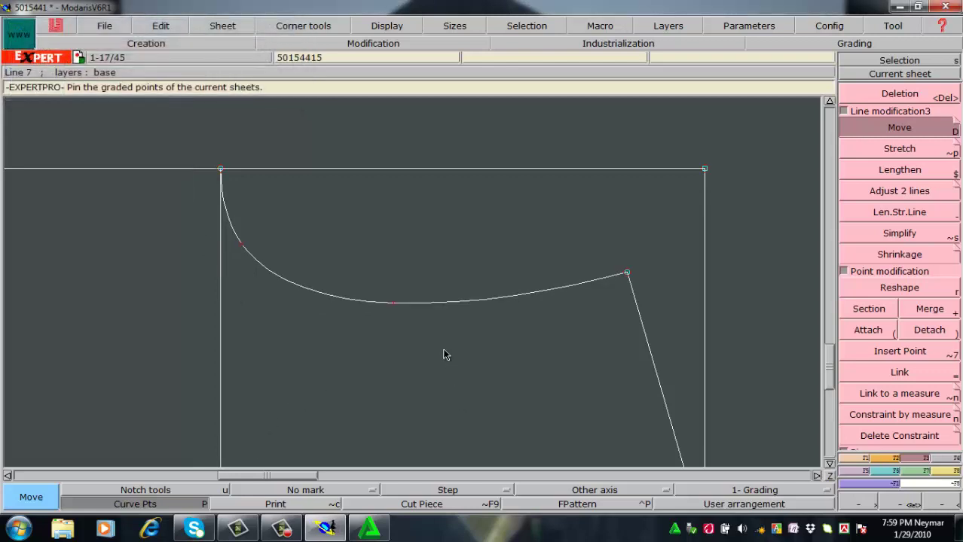
Step: Measure the curve's length between its two ends in the measurement chart, then empty and close the chart
key(l)
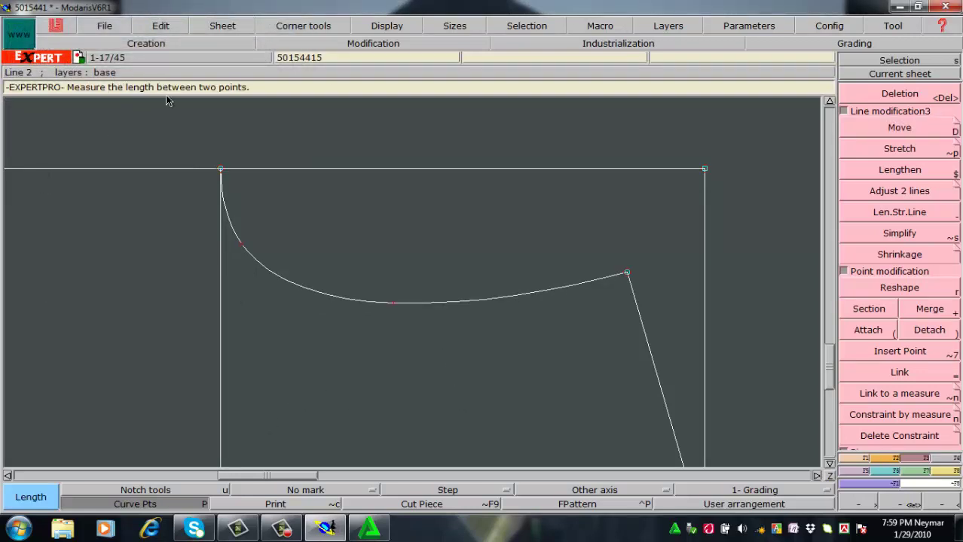
click(221, 170)
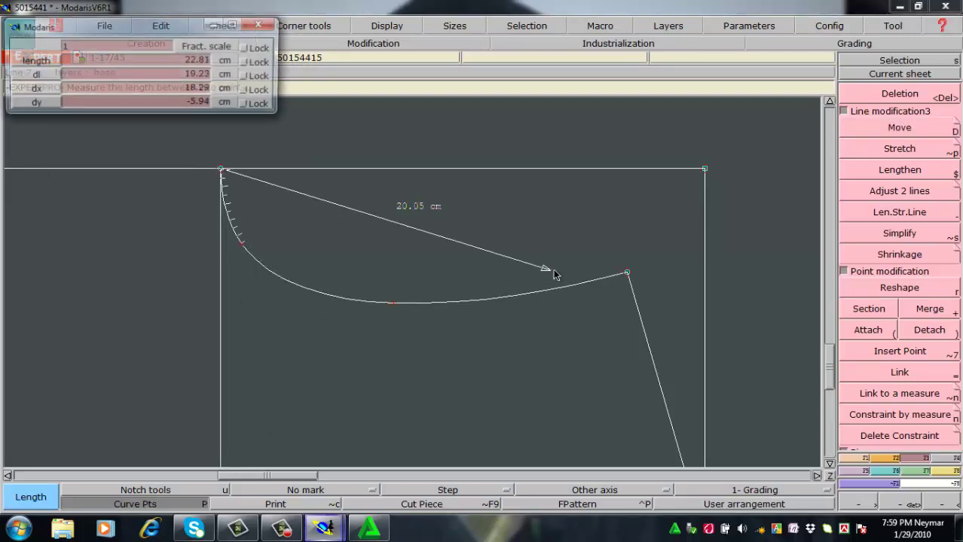
click(628, 276)
key(m)
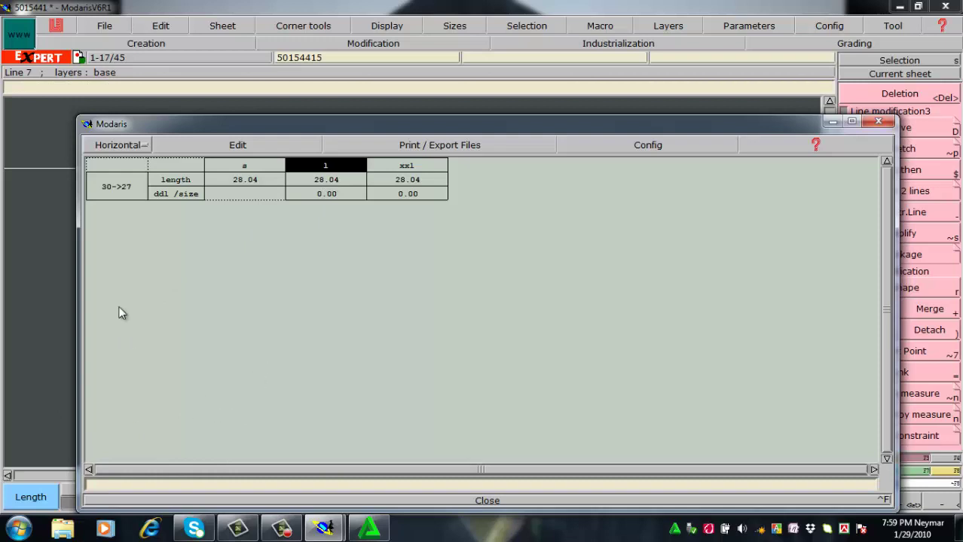
click(255, 142)
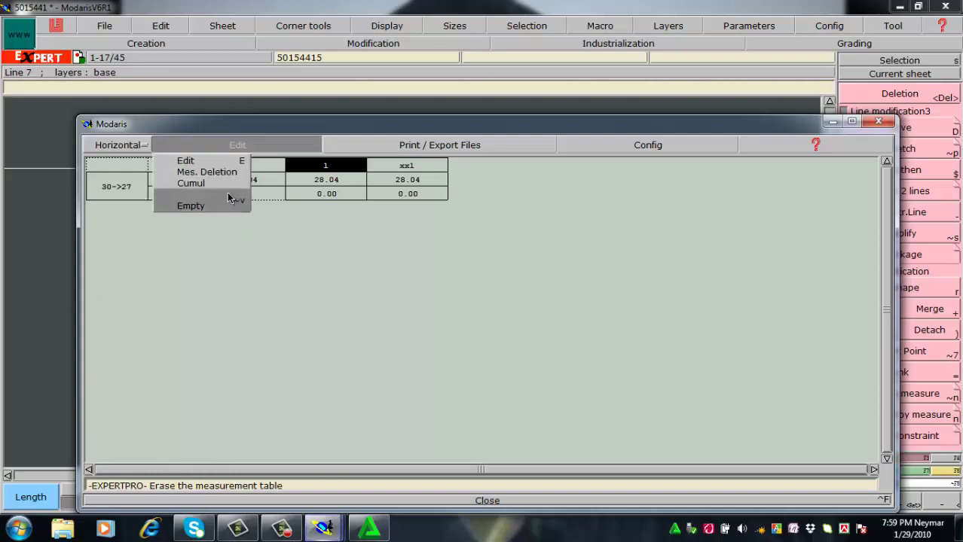
click(236, 201)
click(482, 502)
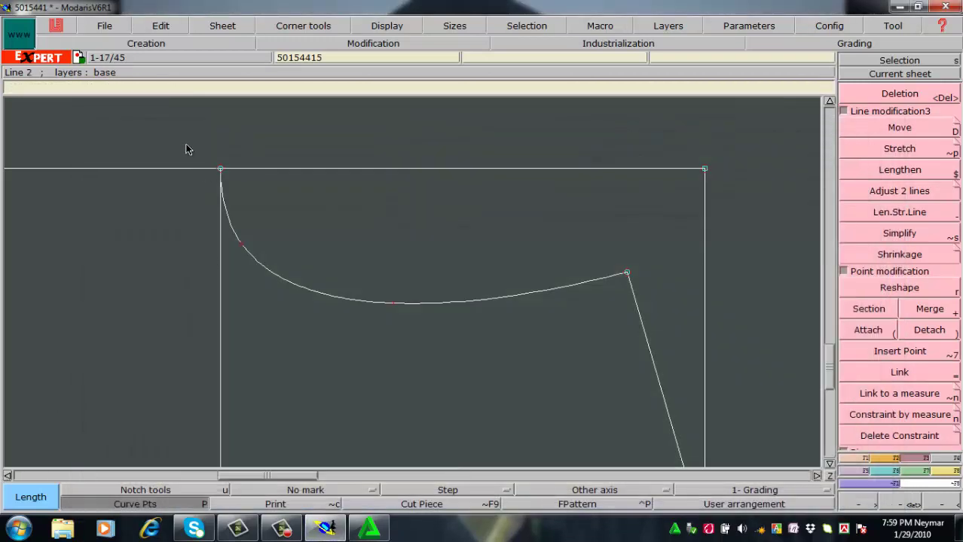
Step: Reselect the chest line's end points and shift them by -0.1 cm in X and 0 in Y
drag(188, 144, 231, 392)
key(d)
click(217, 230)
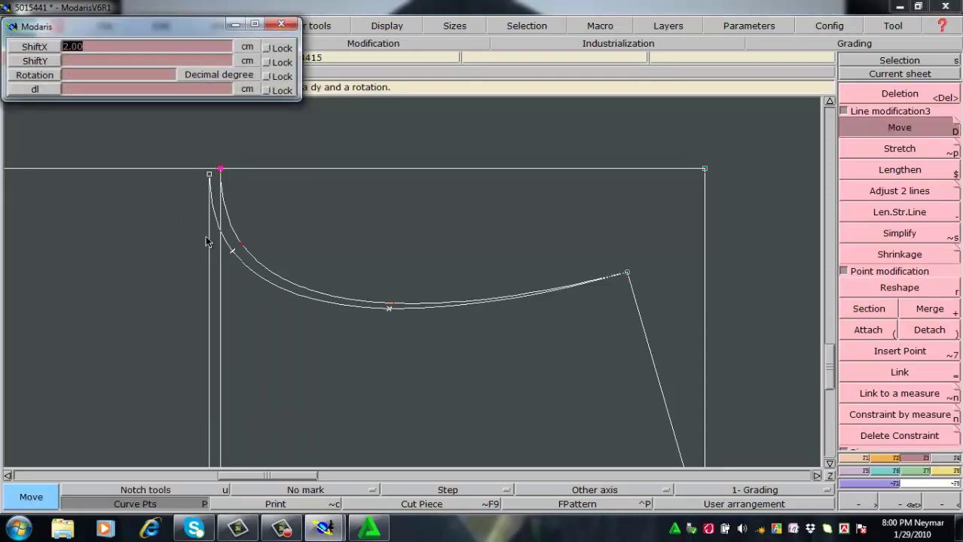
text(-.1)
key(Return)
key(Return)
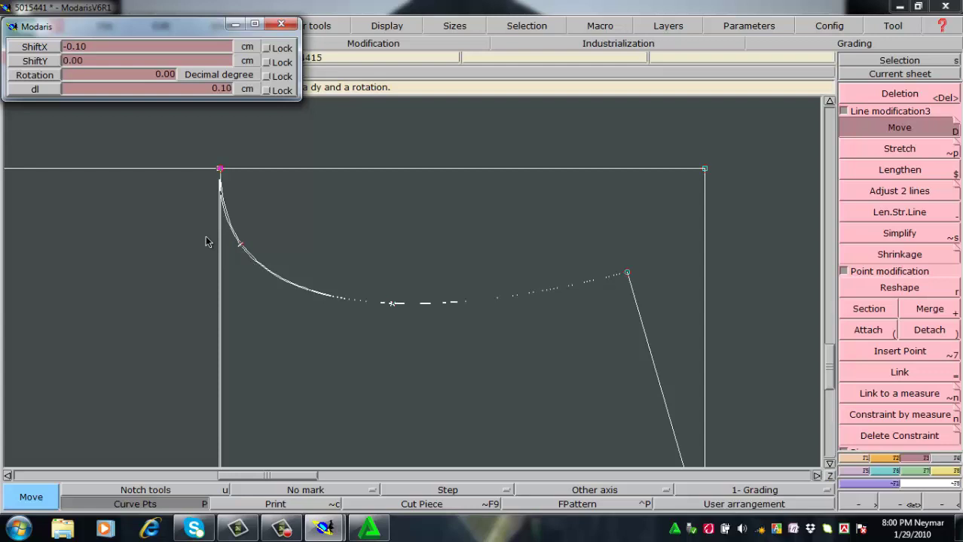
click(331, 324)
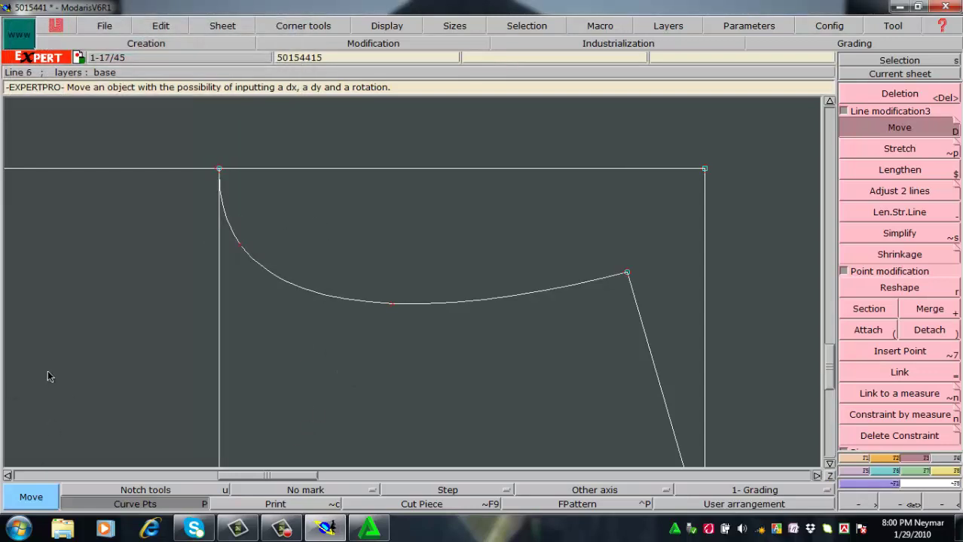
key(r)
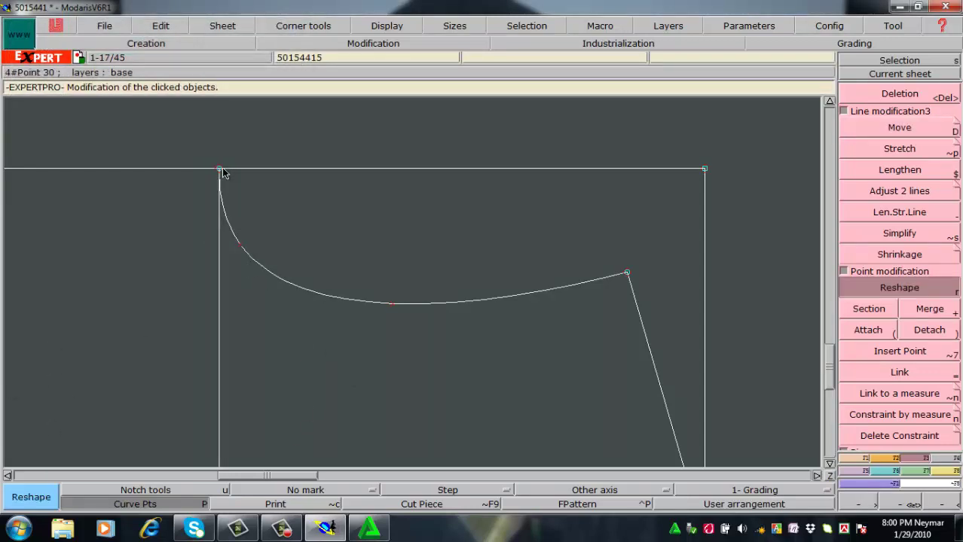
click(220, 170)
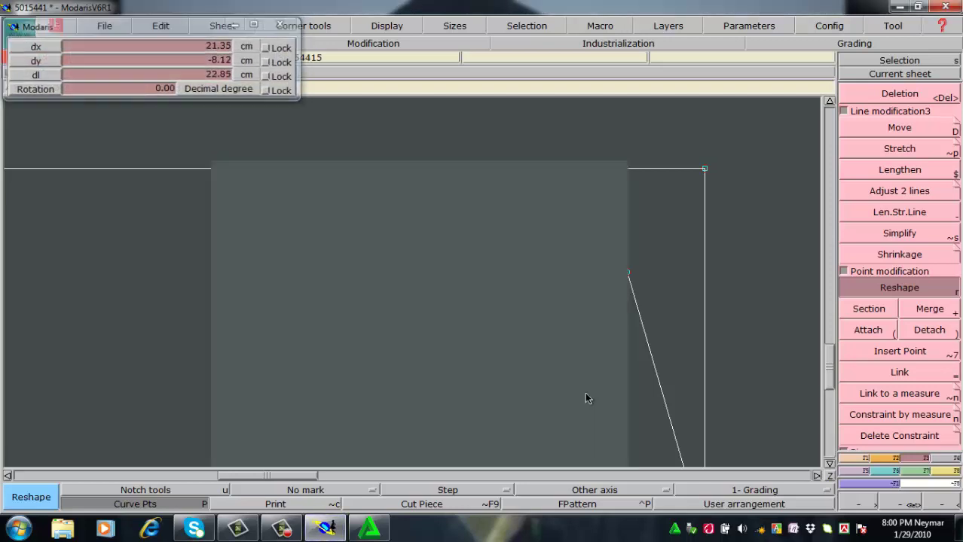
key(Escape)
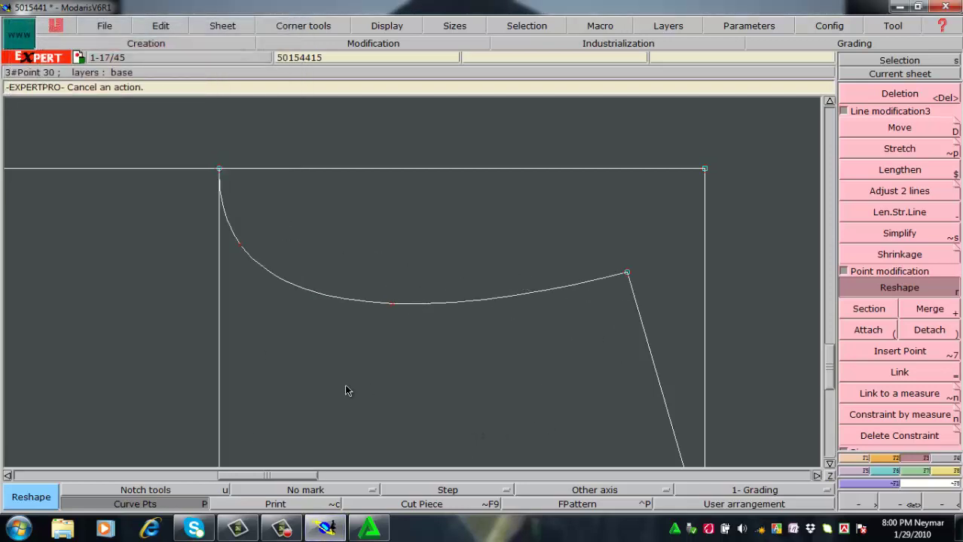
Step: Recheck the adjusted curve's length from the chest line's upper end with the Developed tool, without creating a point
key(d)
click(219, 169)
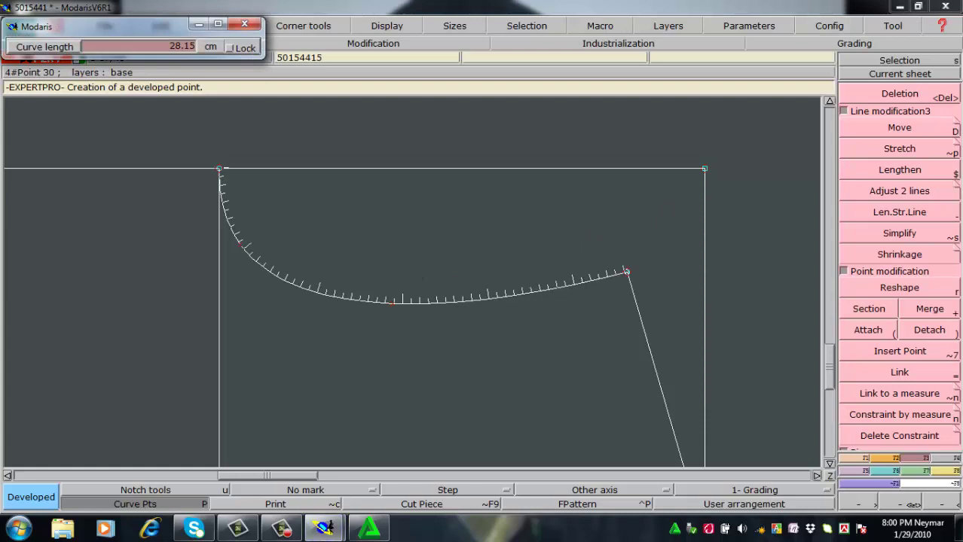
key(Escape)
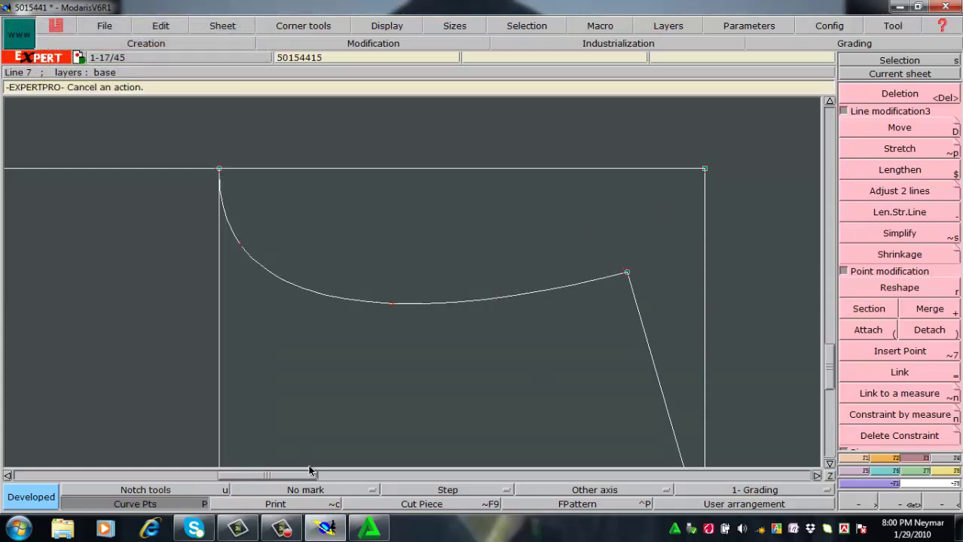